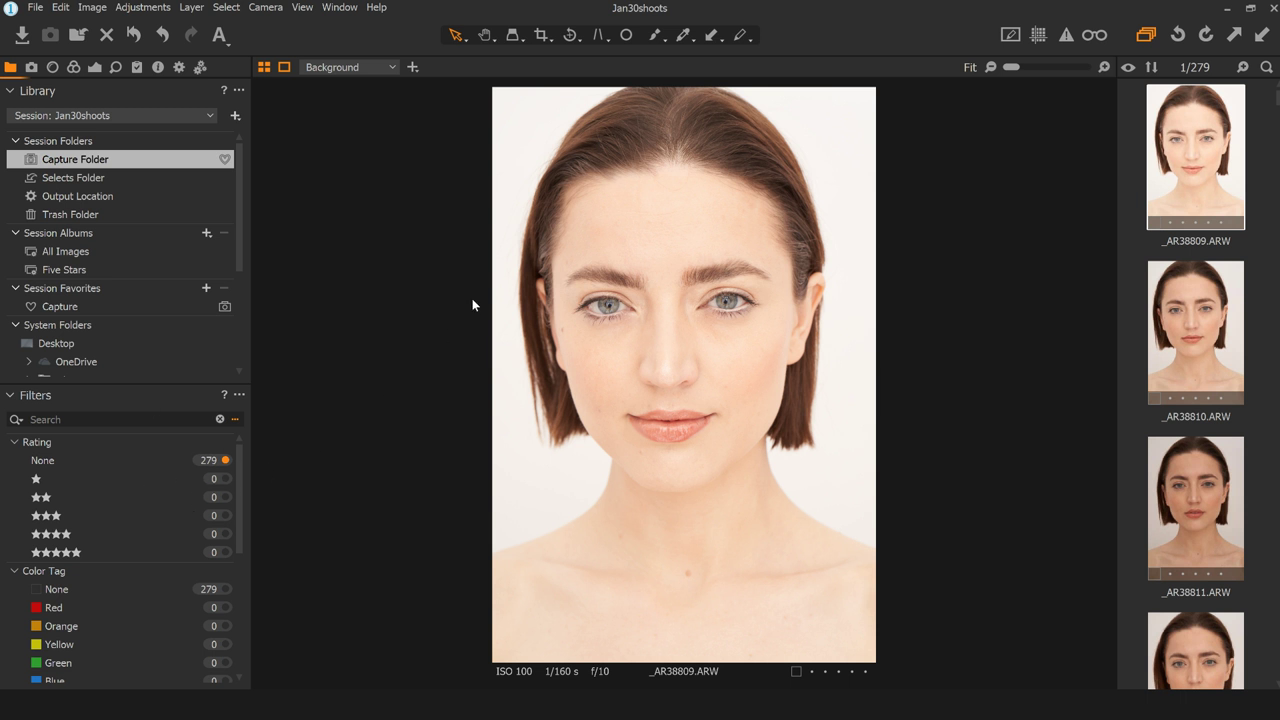
- Try the one-star filter, then clear it to list all 279 images and open _AR38809
{"action": "left_click", "coordinate": [224, 480]}
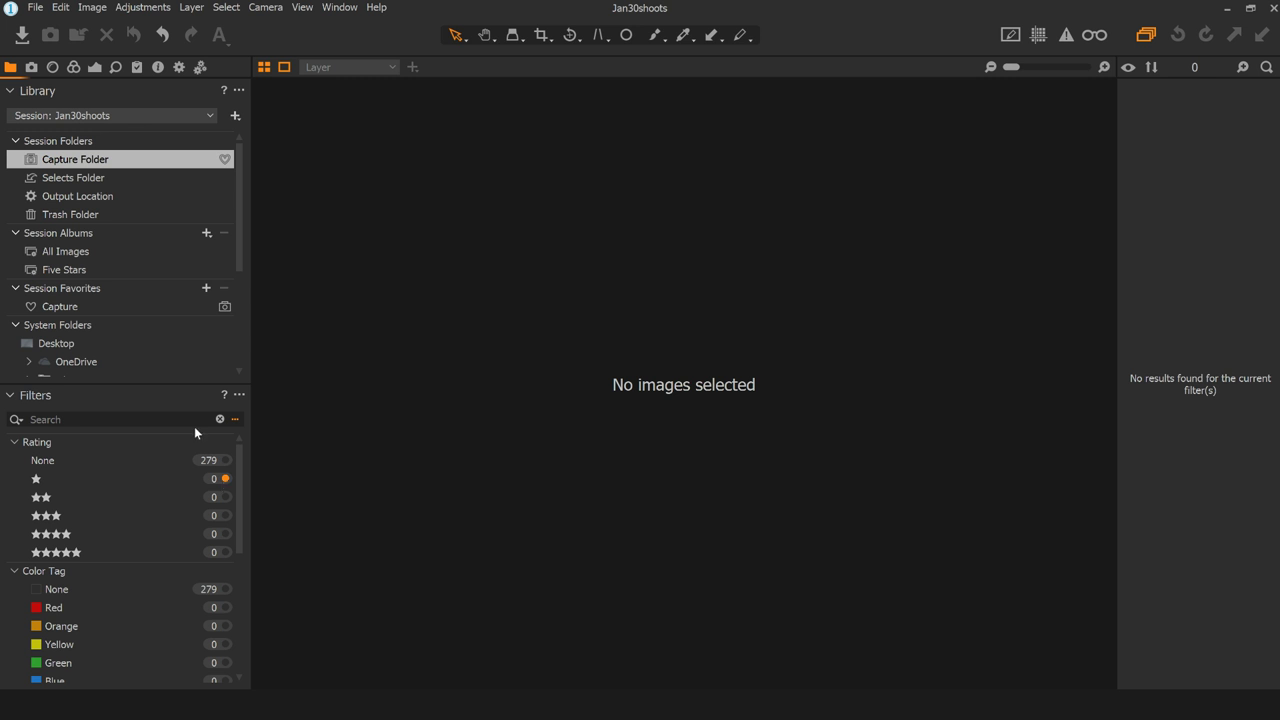
{"action": "left_click", "coordinate": [215, 464]}
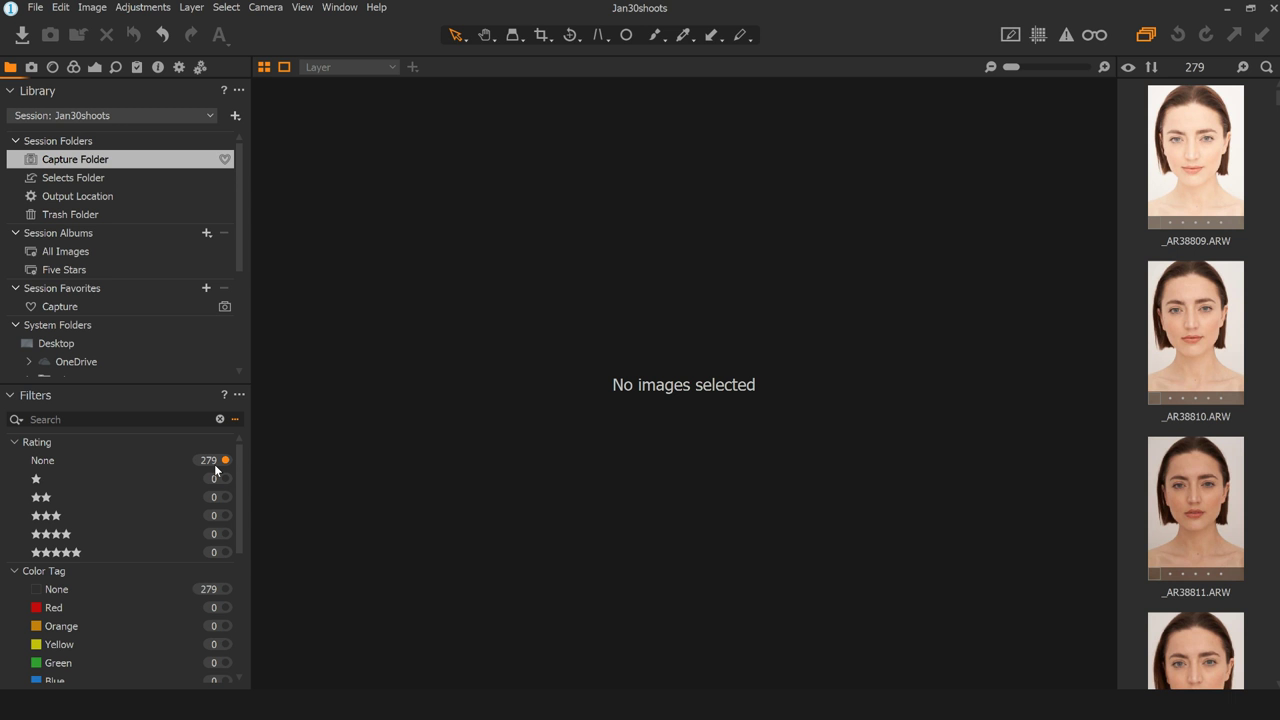
{"action": "left_click", "coordinate": [1193, 152]}
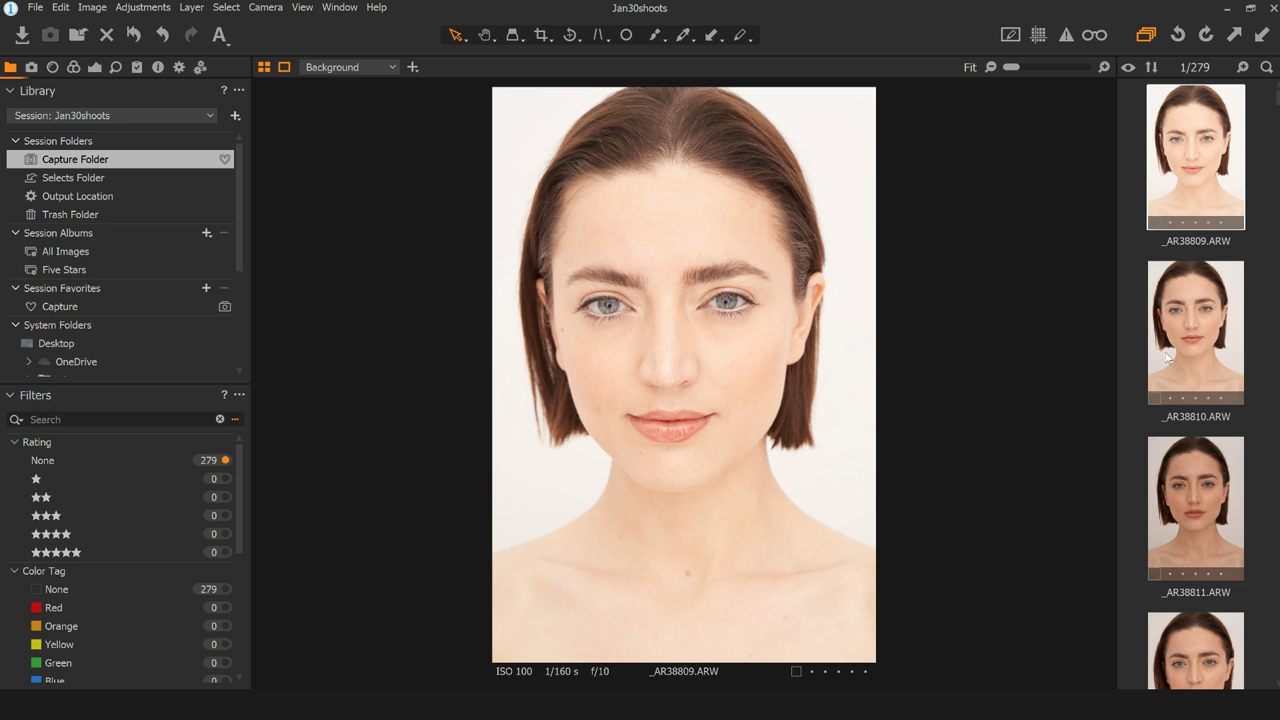
- Compare _AR38810 with _AR38809, then return to _AR38809 with the Exposure tools shown
{"action": "left_click", "coordinate": [1199, 351]}
{"action": "left_click", "coordinate": [1177, 197]}
{"action": "left_click", "coordinate": [94, 68]}
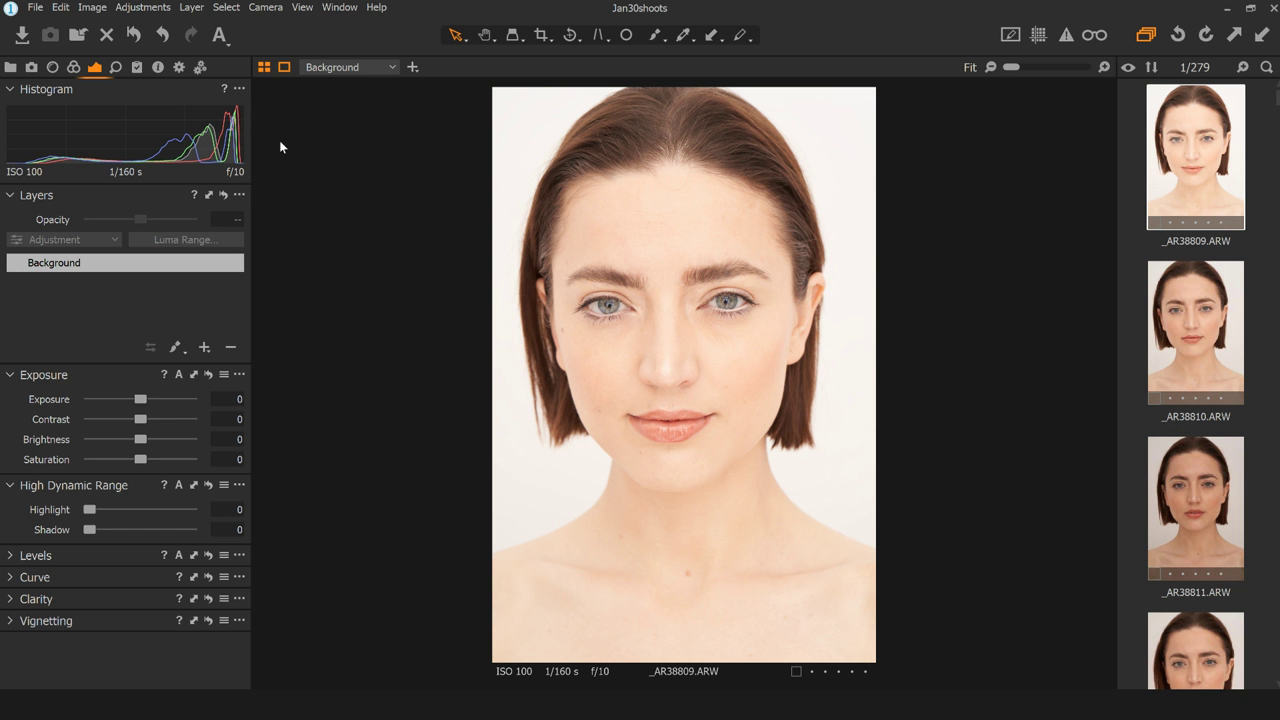
{"action": "left_click", "coordinate": [157, 67]}
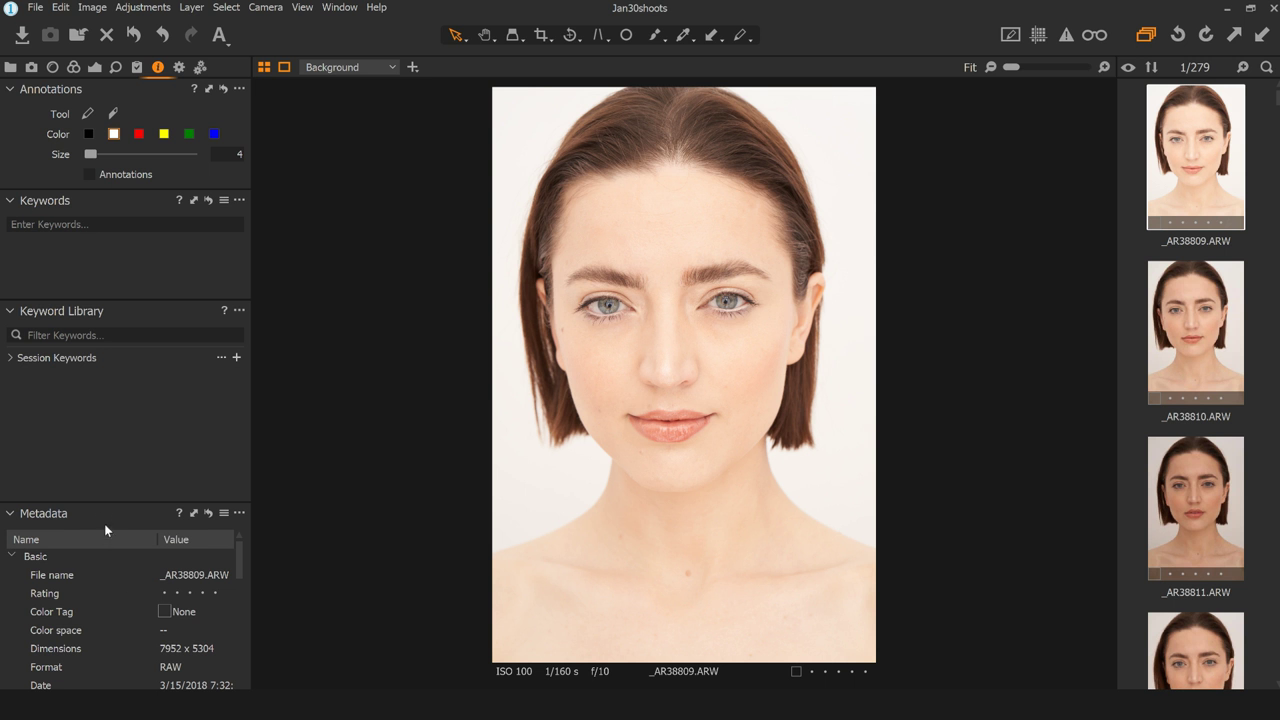
{"action": "scroll", "coordinate": [120, 603], "scroll_direction": "down", "scroll_amount": 2}
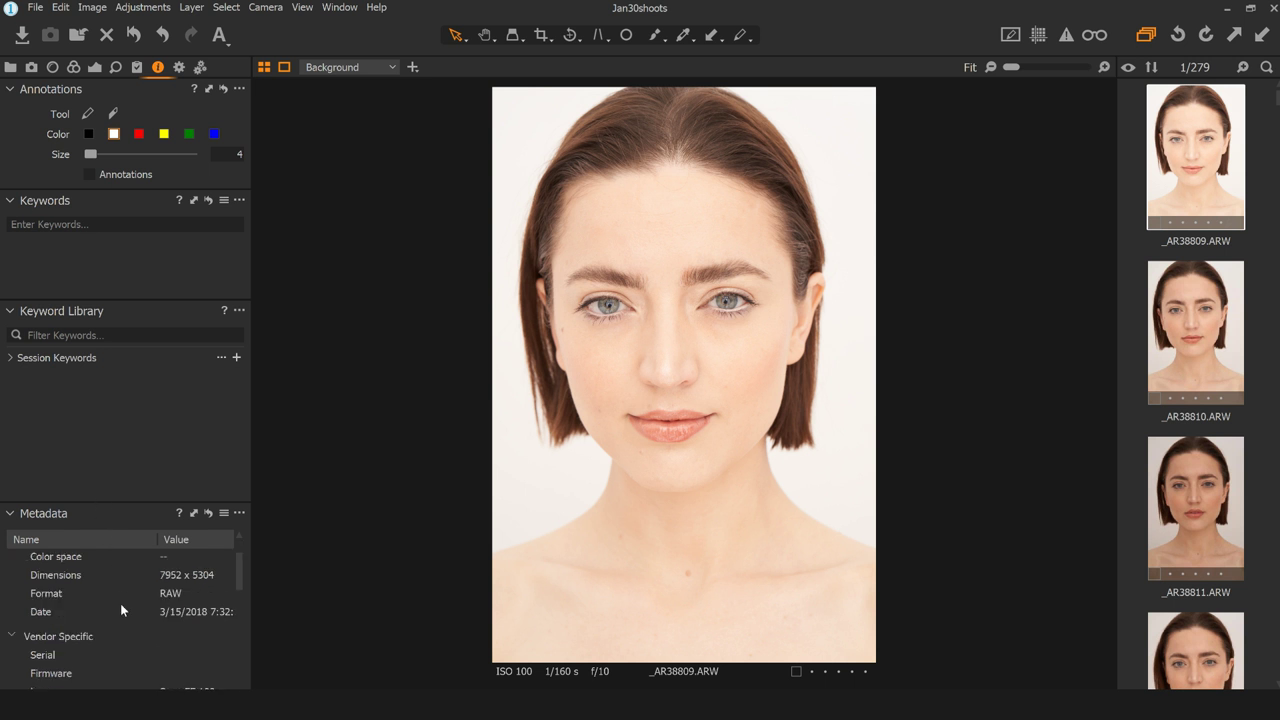
{"action": "scroll", "coordinate": [121, 609], "scroll_direction": "down", "scroll_amount": 2}
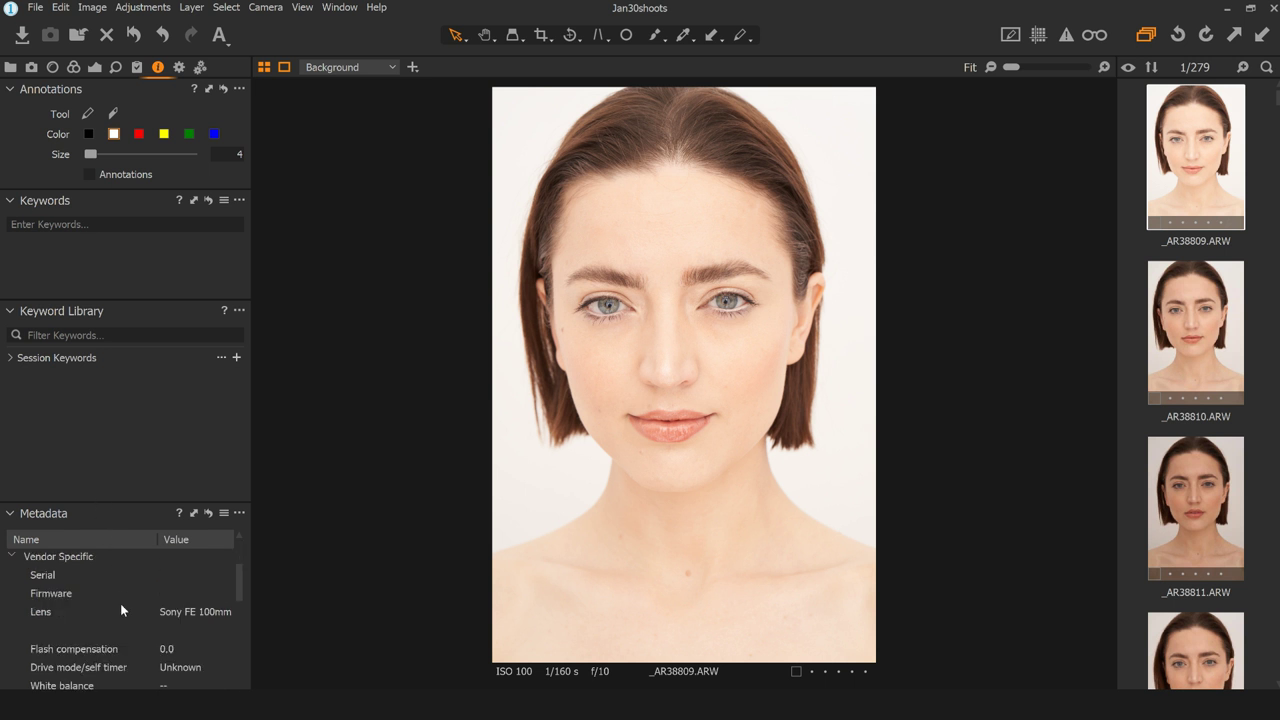
{"action": "scroll", "coordinate": [216, 626], "scroll_direction": "down", "scroll_amount": 2}
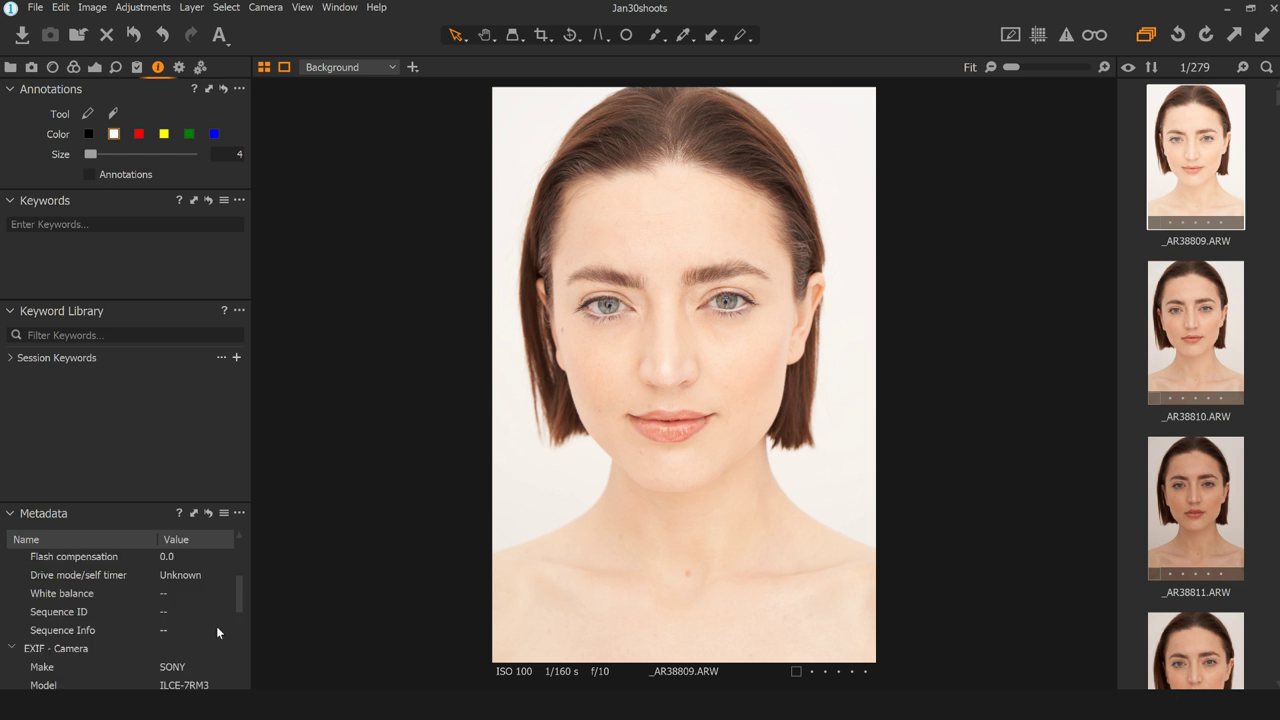
{"action": "scroll", "coordinate": [216, 626], "scroll_direction": "down", "scroll_amount": 2}
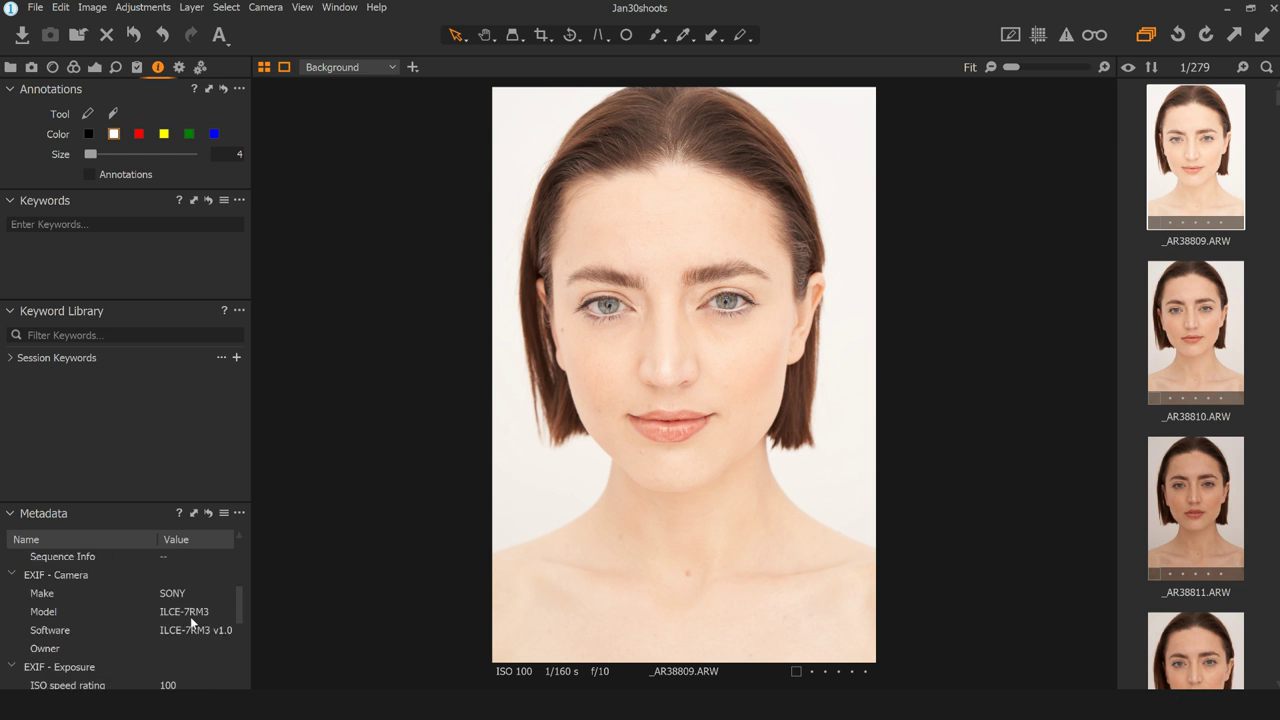
{"action": "scroll", "coordinate": [190, 616], "scroll_direction": "down", "scroll_amount": 2}
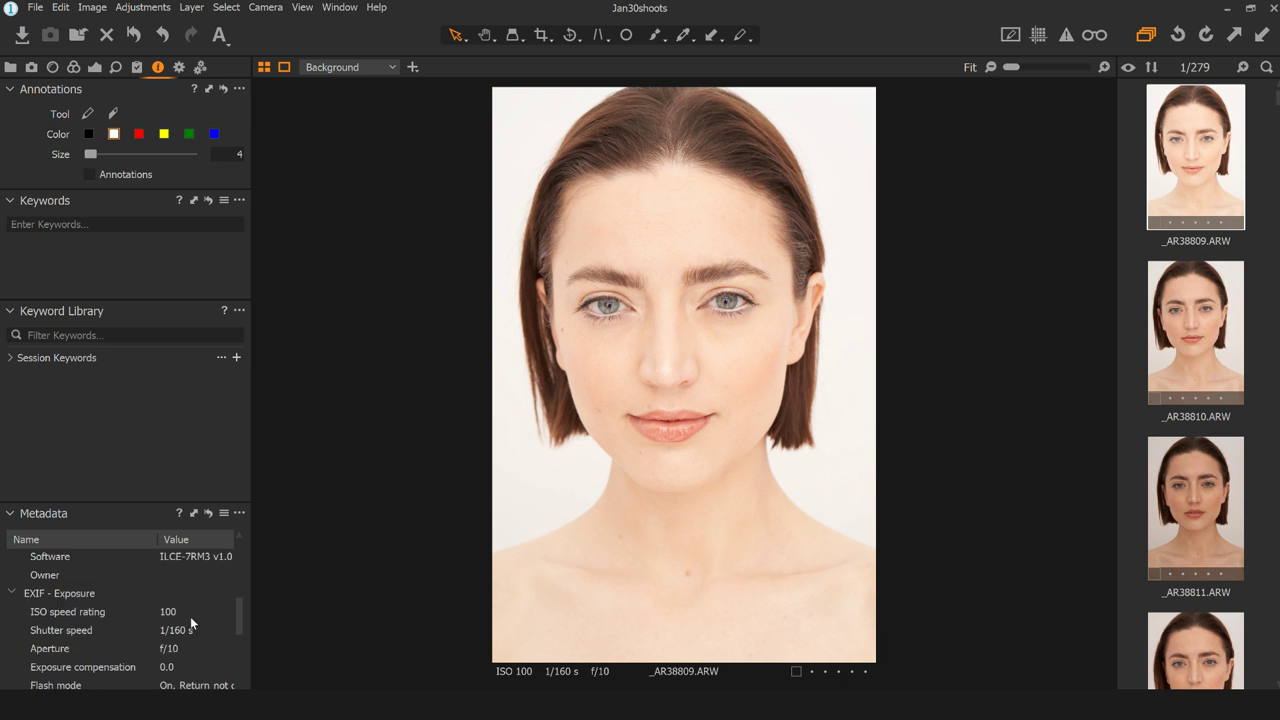
{"action": "scroll", "coordinate": [190, 616], "scroll_direction": "down", "scroll_amount": 4}
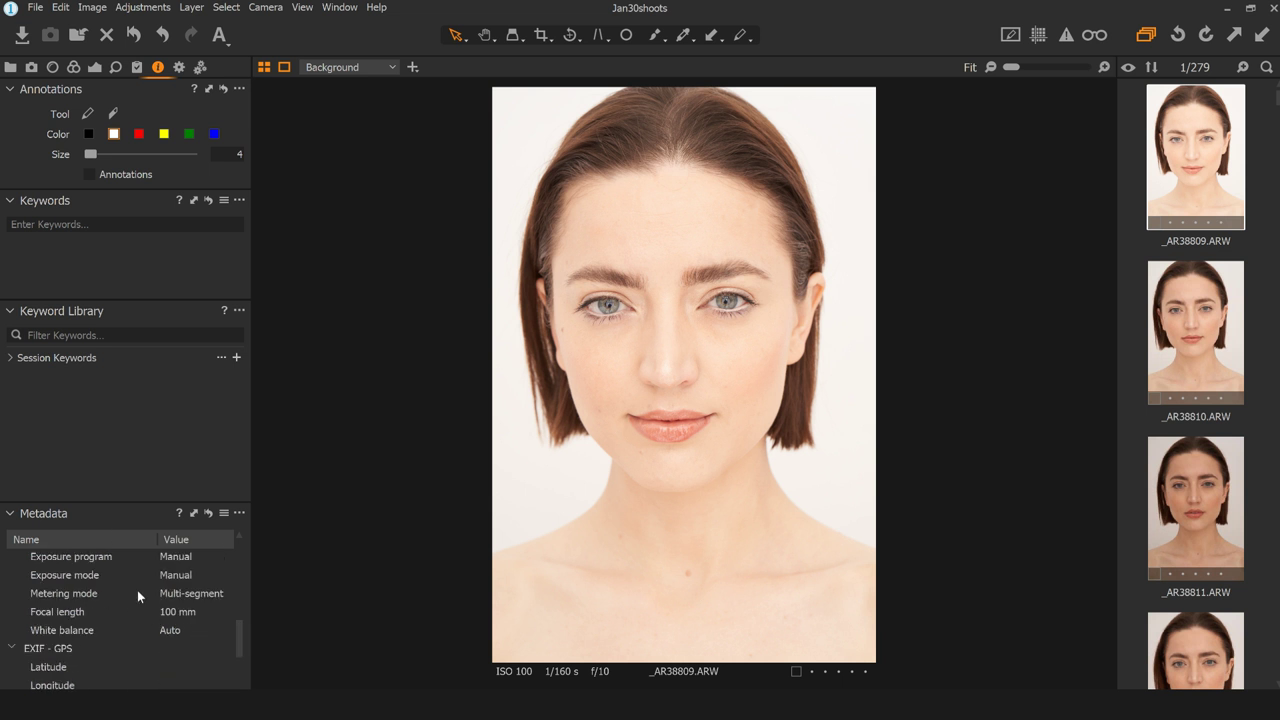
{"action": "left_click", "coordinate": [94, 68]}
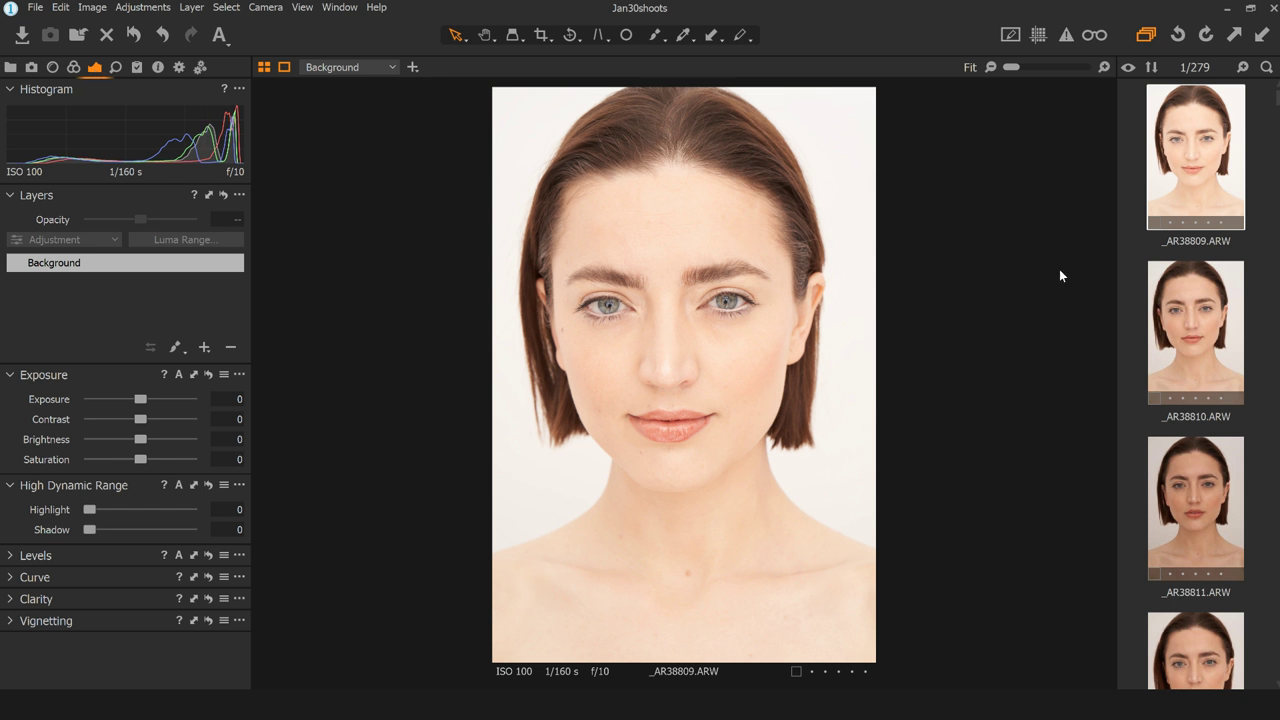
- Browse the opening portraits from _AR38809 through _AR38813 to _AR38817
{"action": "left_click", "coordinate": [1181, 297]}
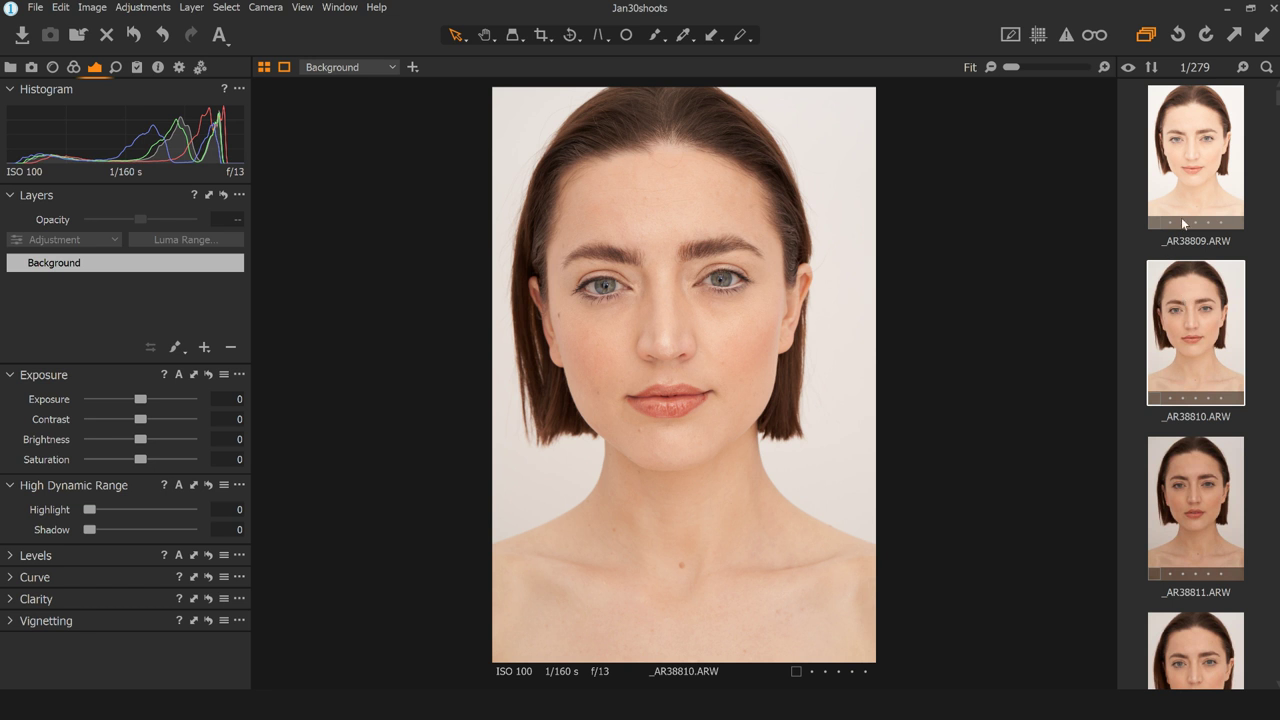
{"action": "left_click", "coordinate": [1186, 188]}
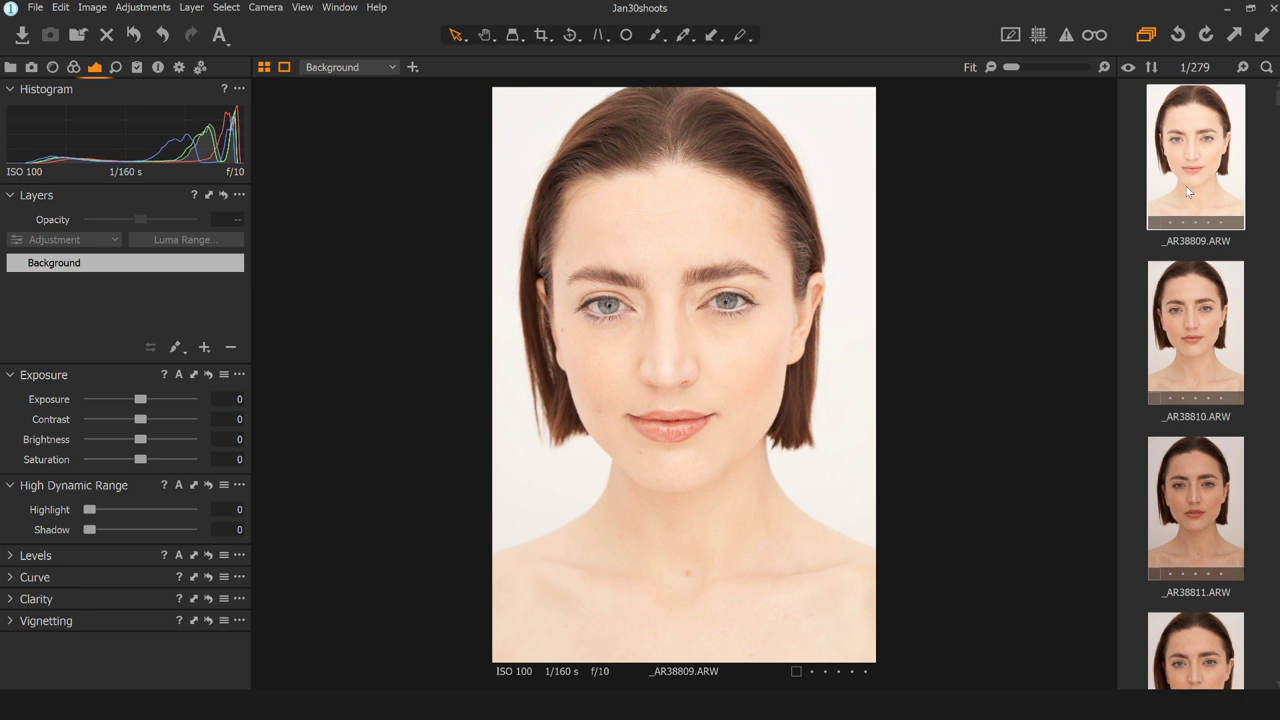
{"action": "key", "text": "Down"}
{"action": "key", "text": "Down"}
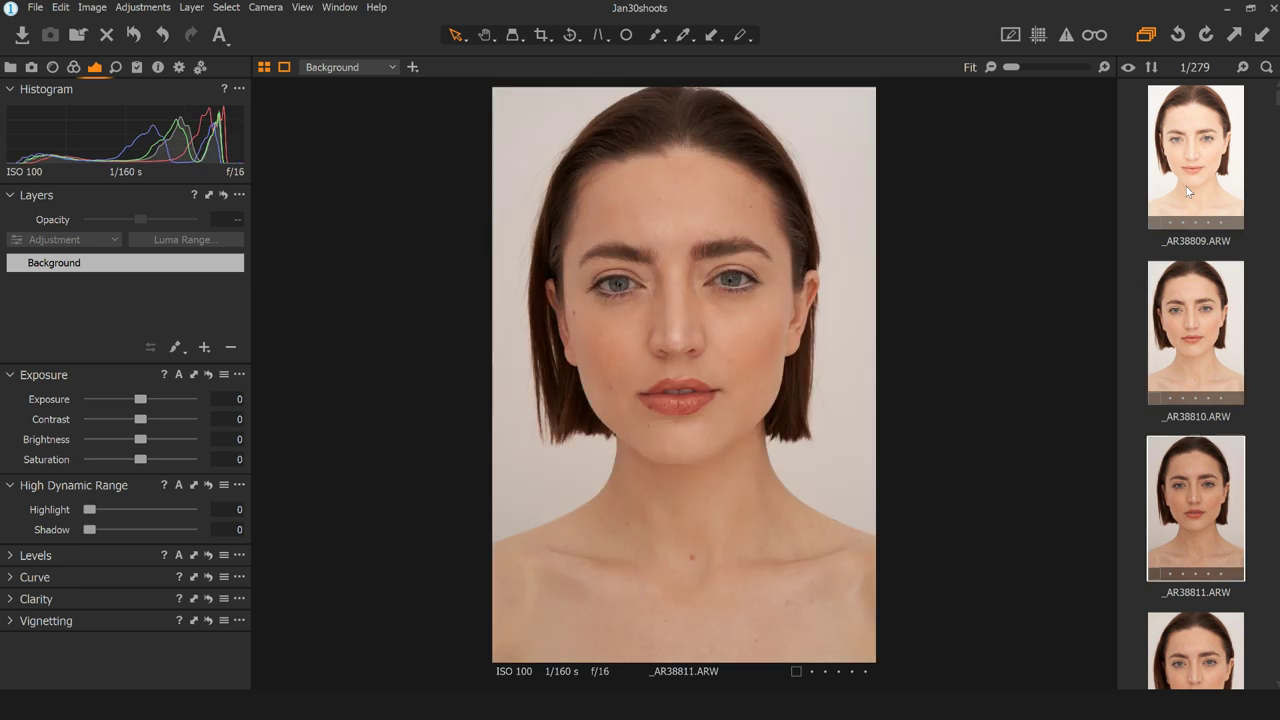
{"action": "key", "text": "Right"}
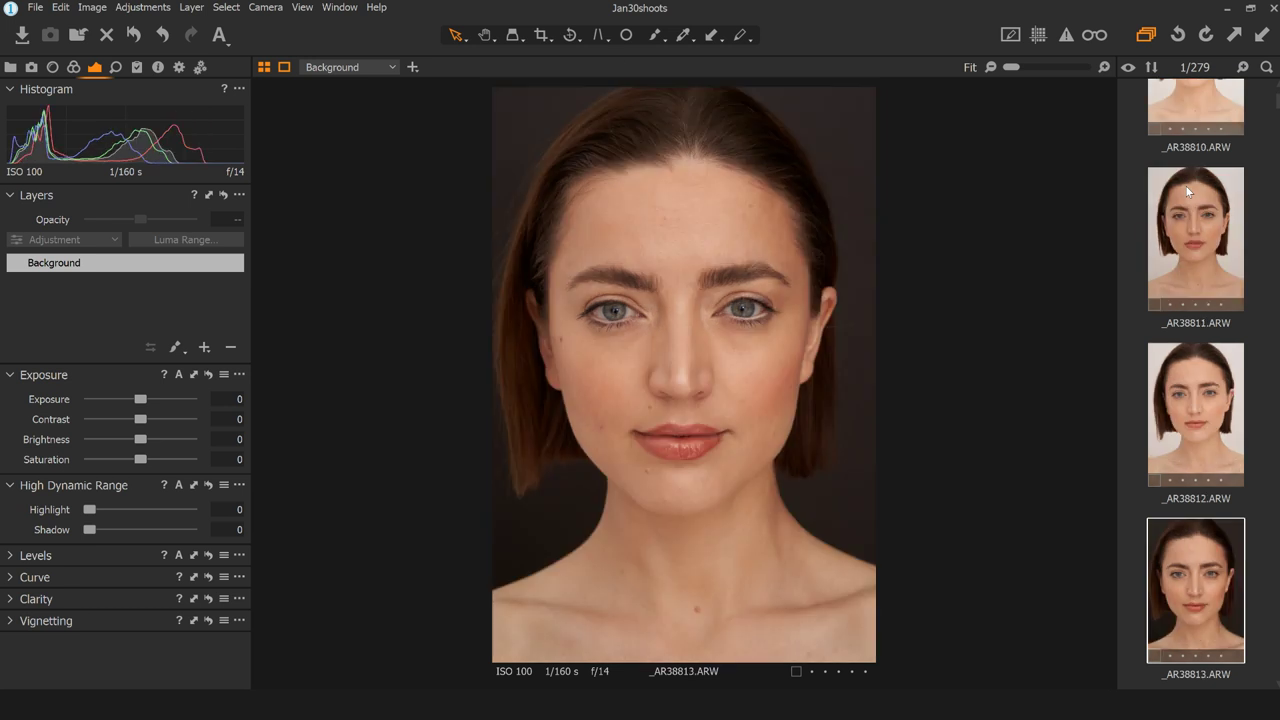
{"action": "key", "text": "Left"}
{"action": "key", "text": "Left"}
{"action": "key", "text": "Left"}
{"action": "key", "text": "Left"}
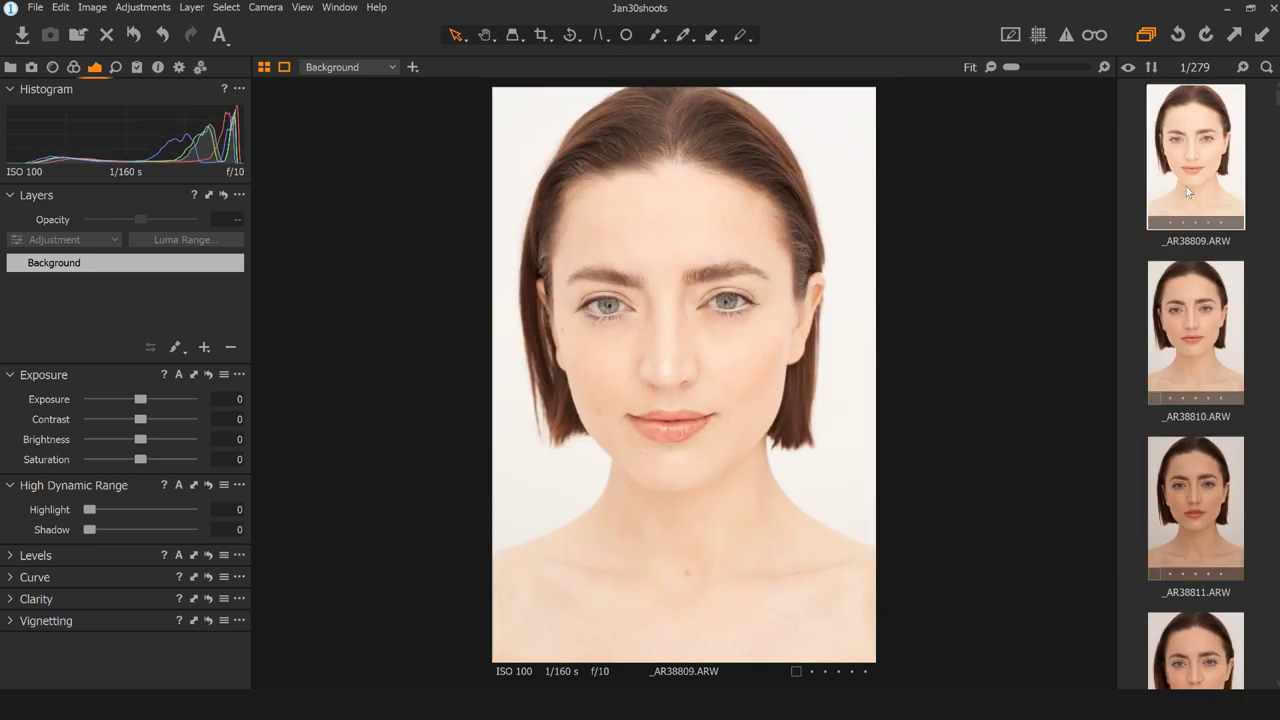
{"action": "key", "text": "Right"}
{"action": "key", "text": "Right"}
{"action": "key", "text": "Right"}
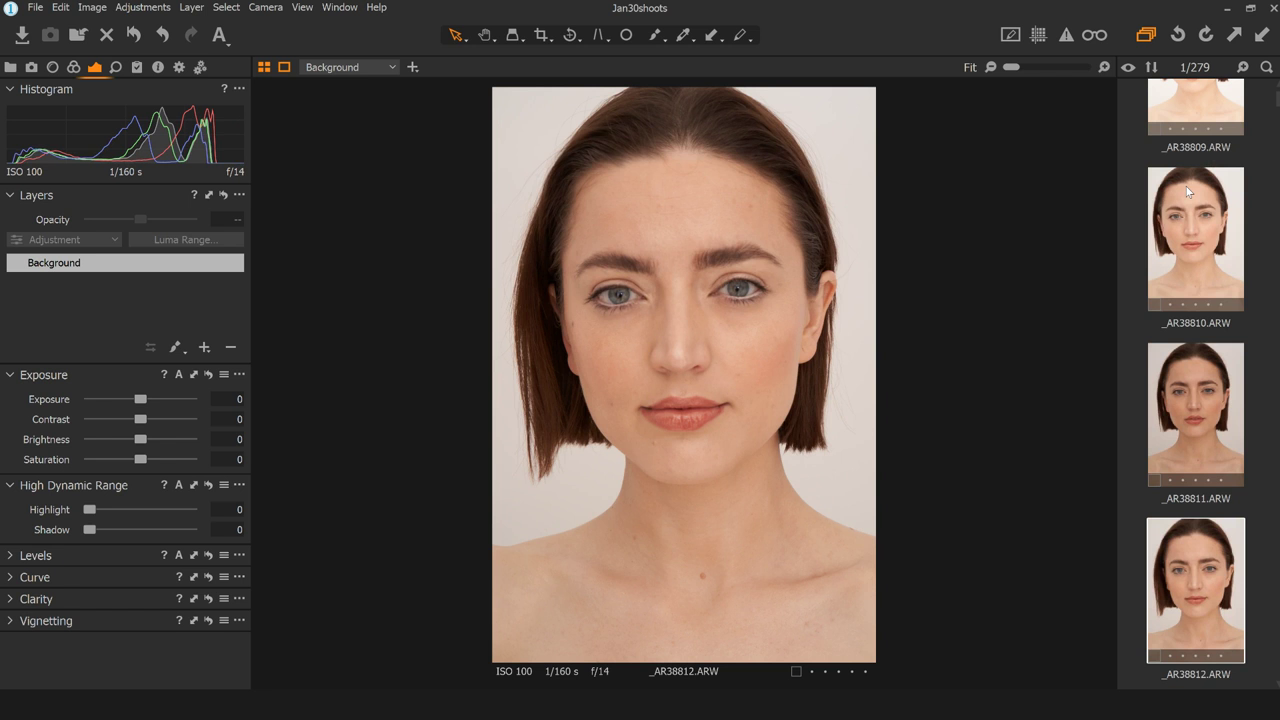
{"action": "key", "text": "Right"}
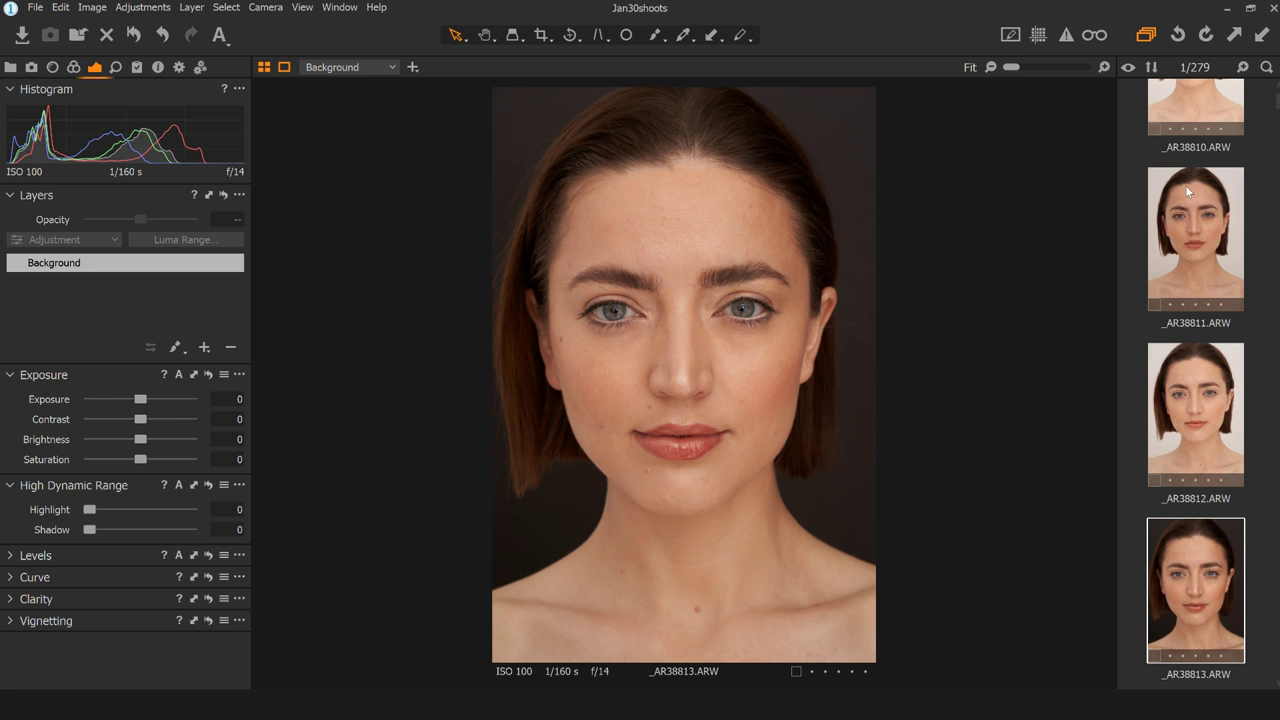
{"action": "key", "text": "Right"}
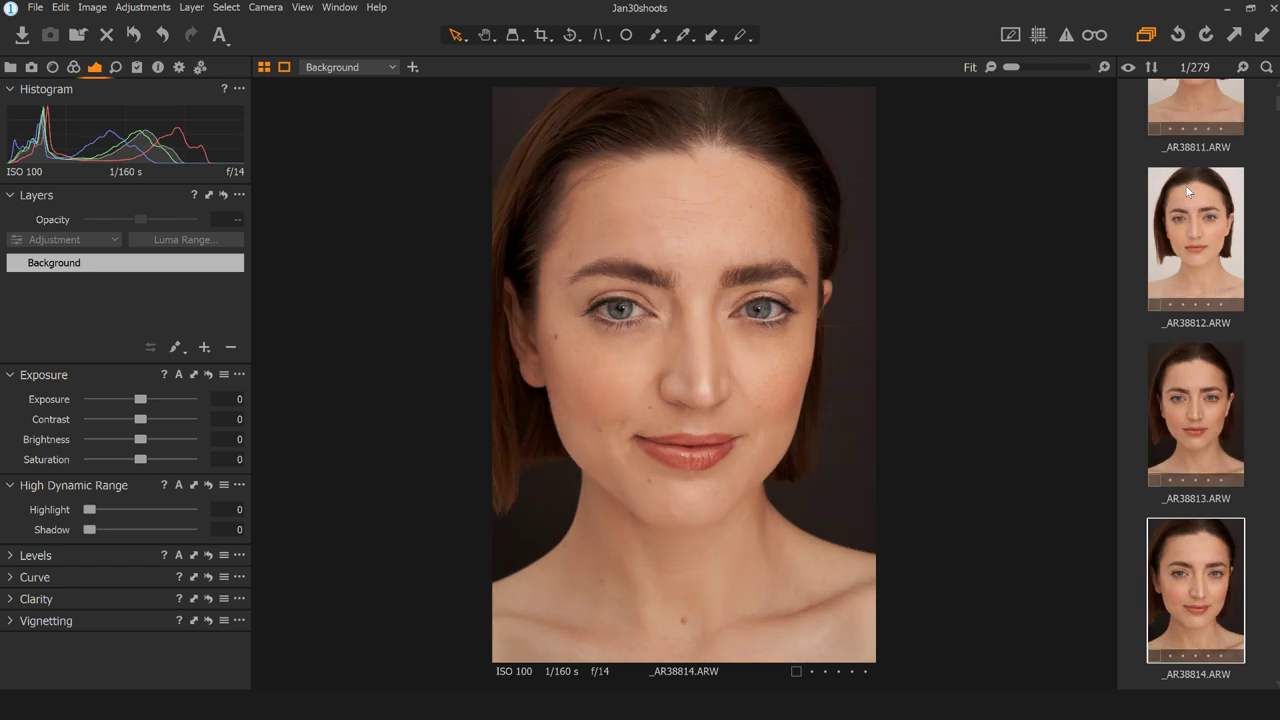
{"action": "key", "text": "Right"}
{"action": "key", "text": "Right"}
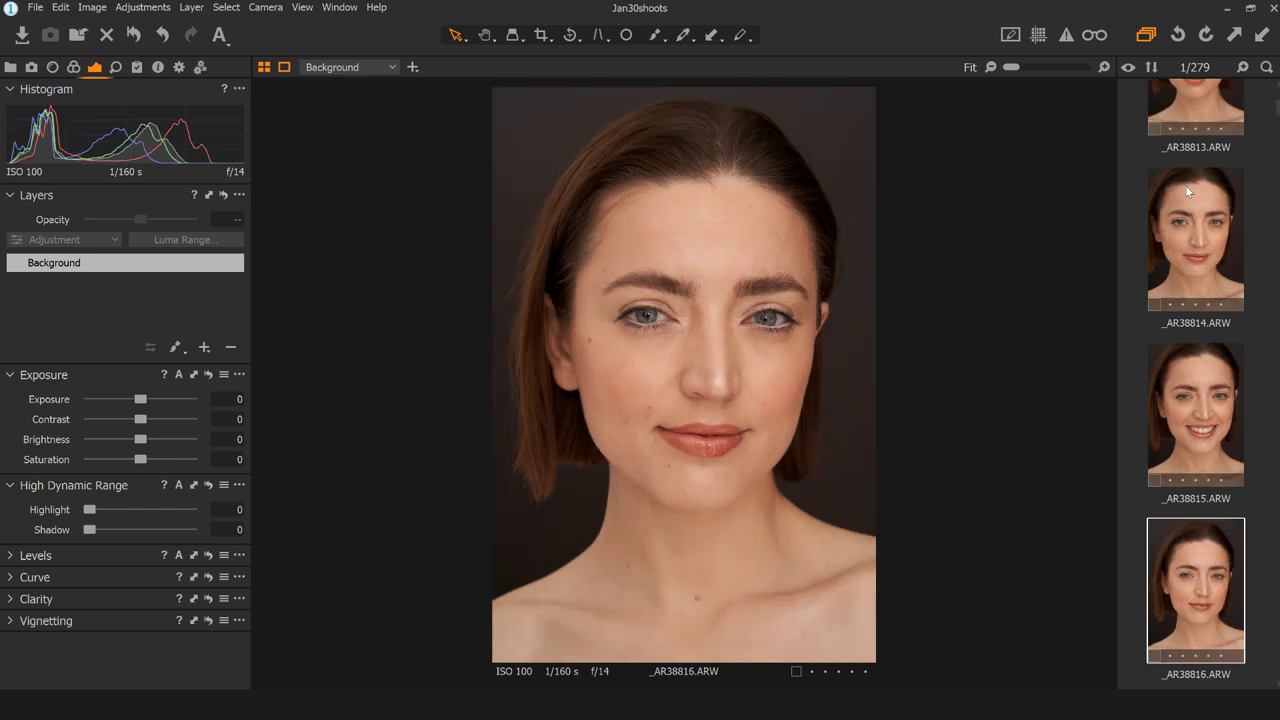
{"action": "key", "text": "Right"}
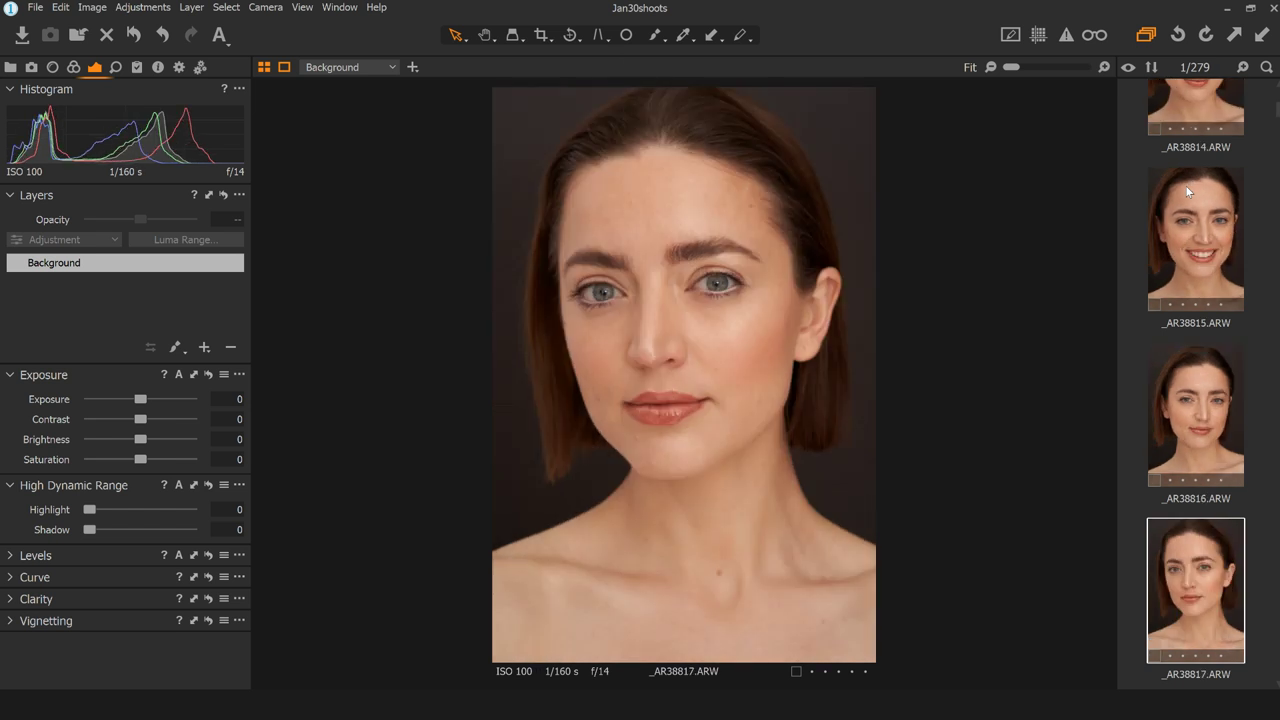
{"action": "key", "text": "Right"}
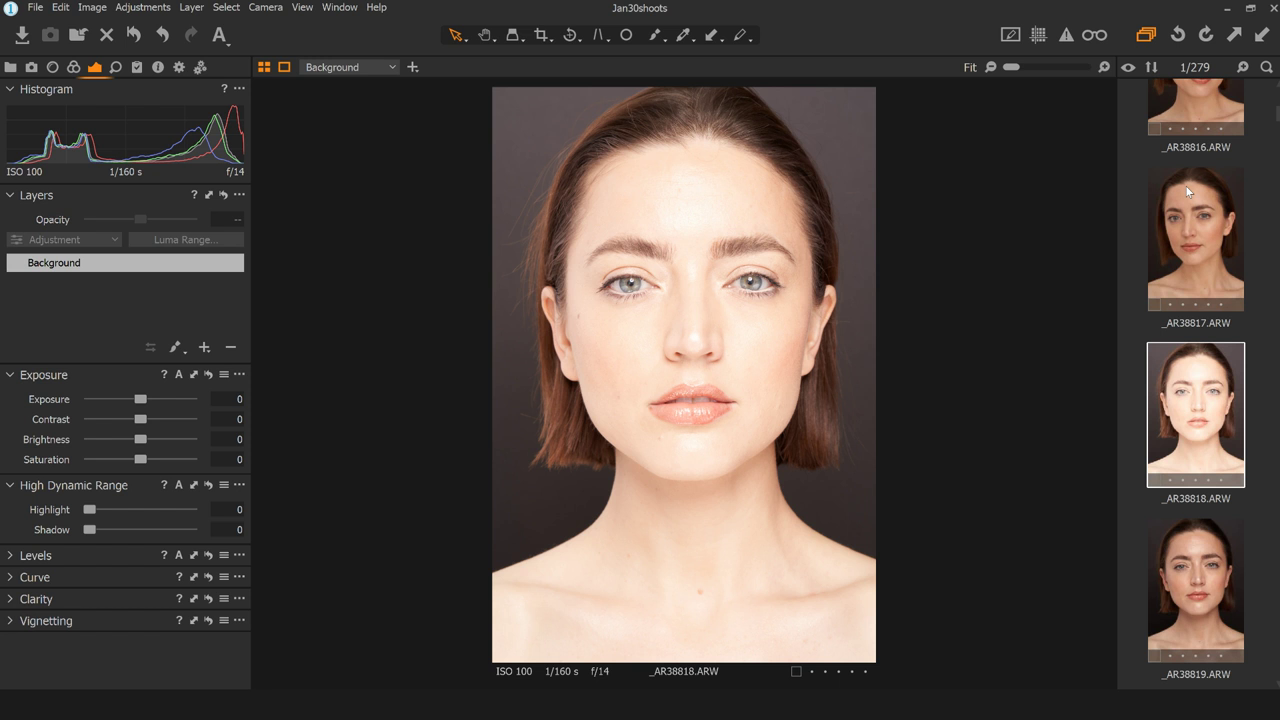
- Step on through _AR38819–_AR38825 to _AR38829 and zoom in on the model's eyes
{"action": "key", "text": "Right"}
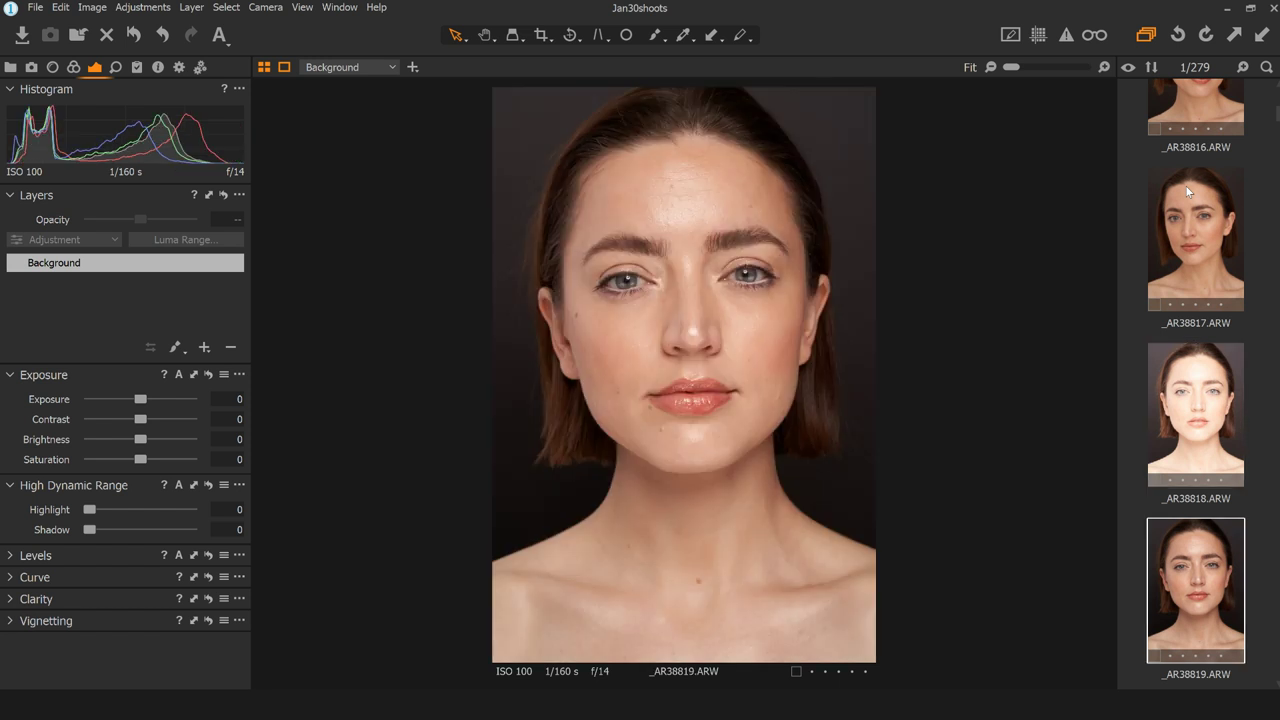
{"action": "key", "text": "Left"}
{"action": "key", "text": "Left"}
{"action": "key", "text": "Right"}
{"action": "key", "text": "Right"}
{"action": "key", "text": "Right"}
{"action": "key", "text": "Right"}
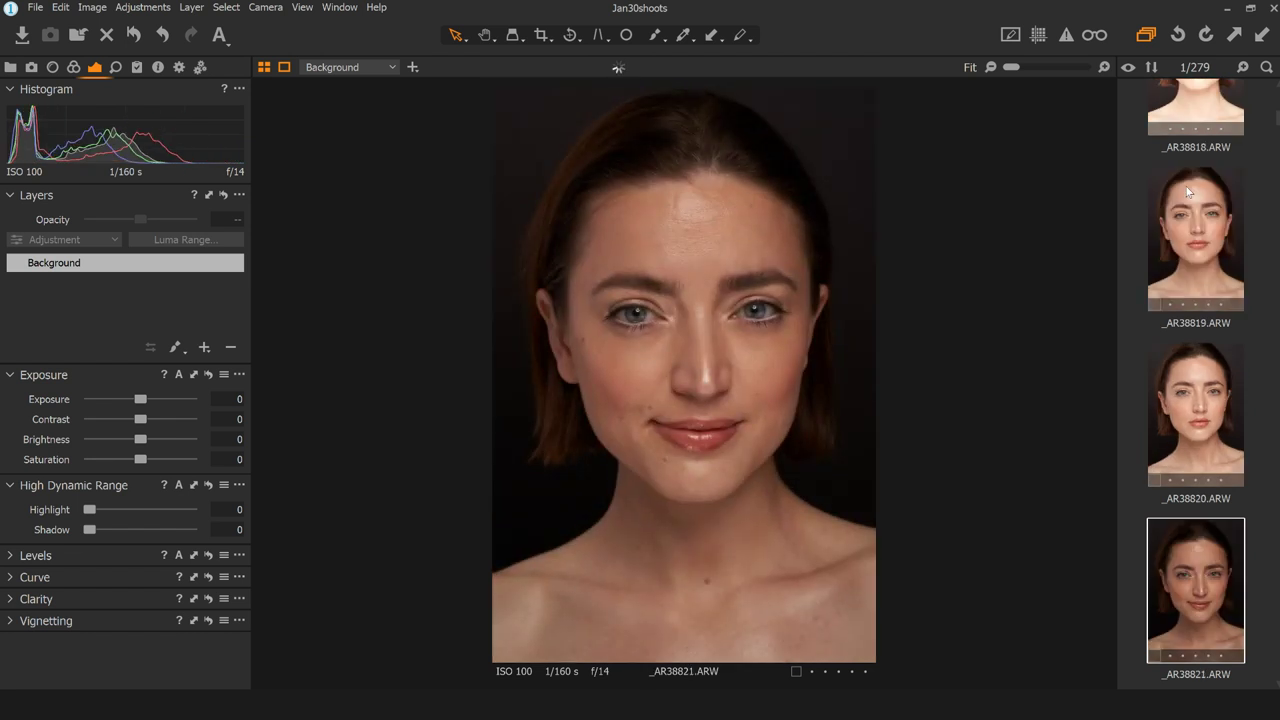
{"action": "key", "text": "Right"}
{"action": "key", "text": "Right"}
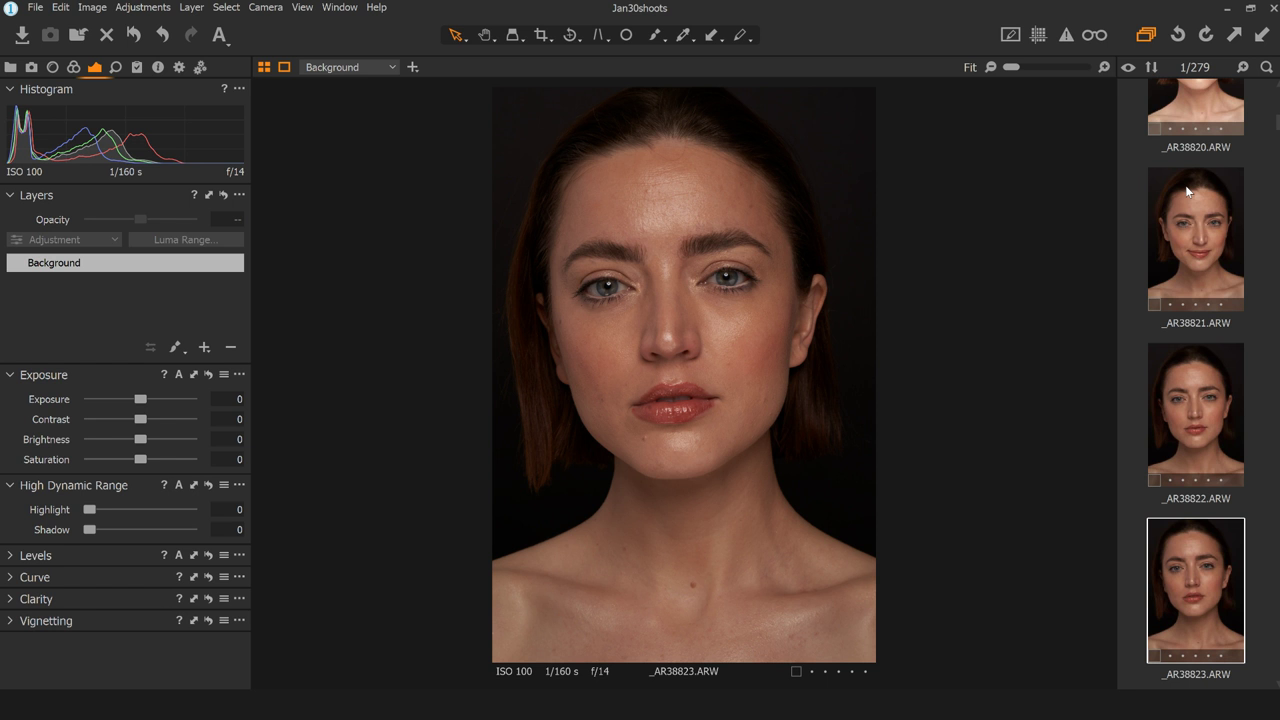
{"action": "key", "text": "Right"}
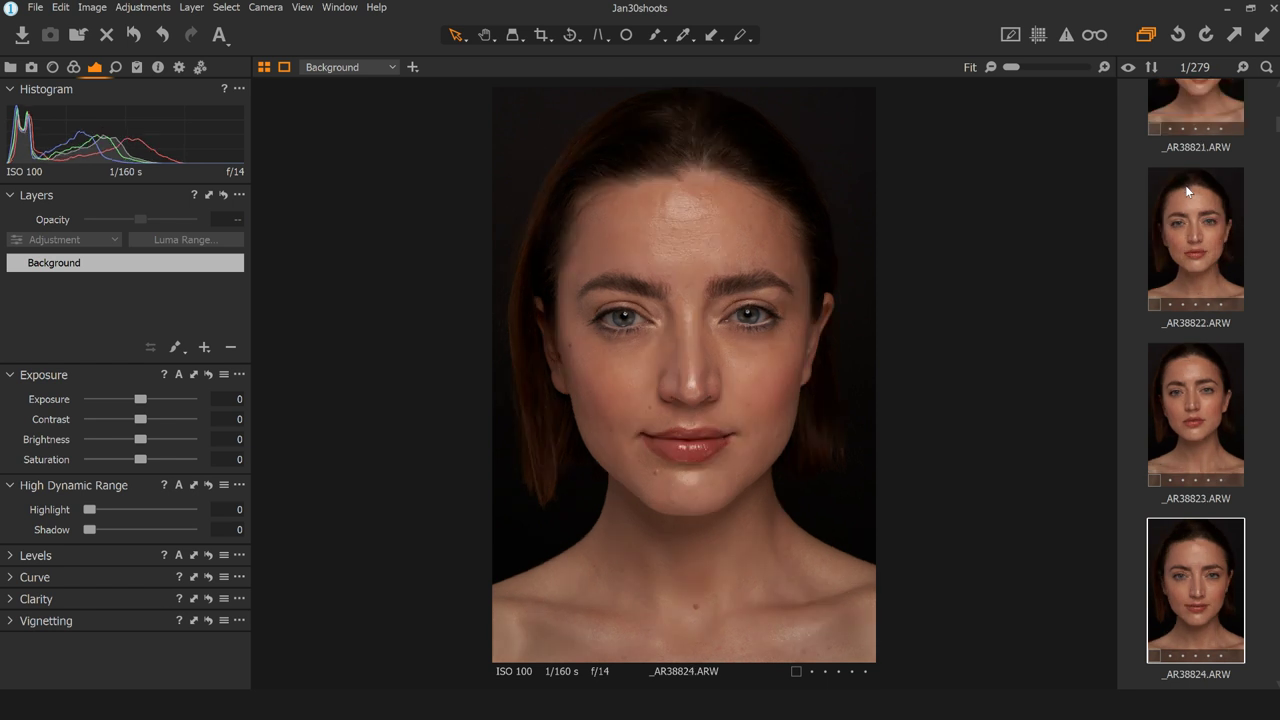
{"action": "key", "text": "Right"}
{"action": "key", "text": "Right"}
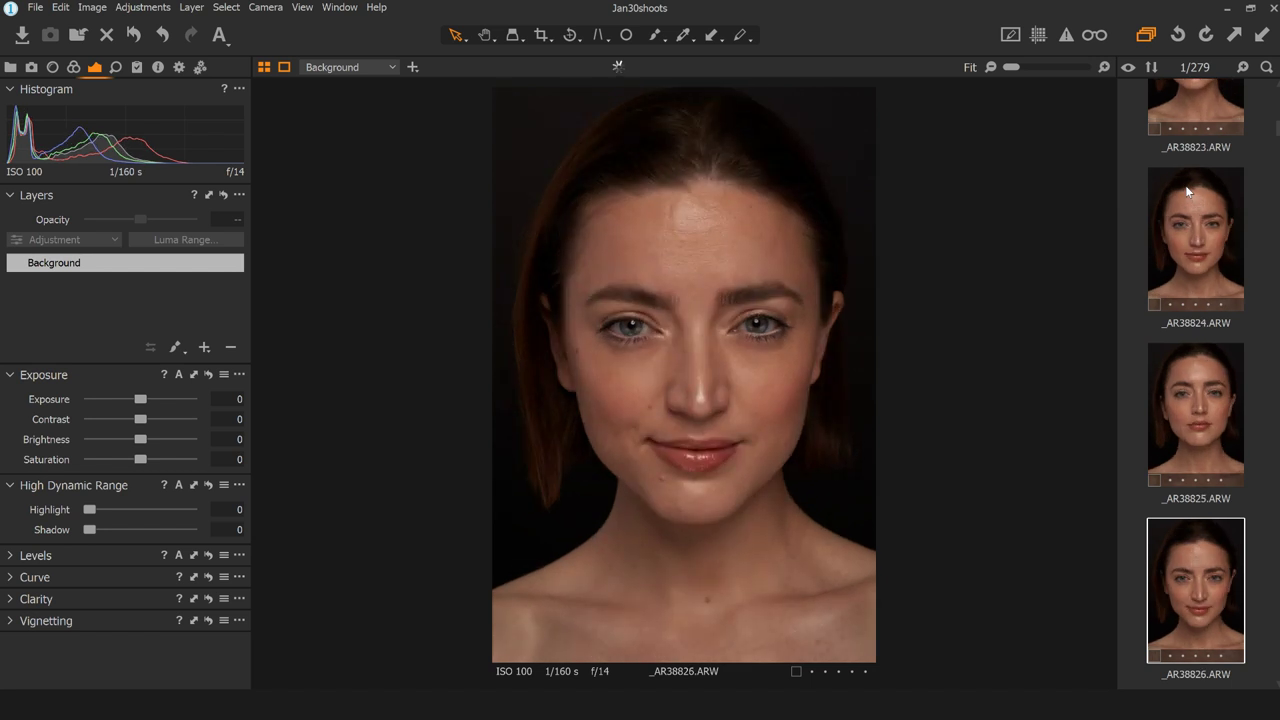
{"action": "key", "text": "Right"}
{"action": "key", "text": "Right"}
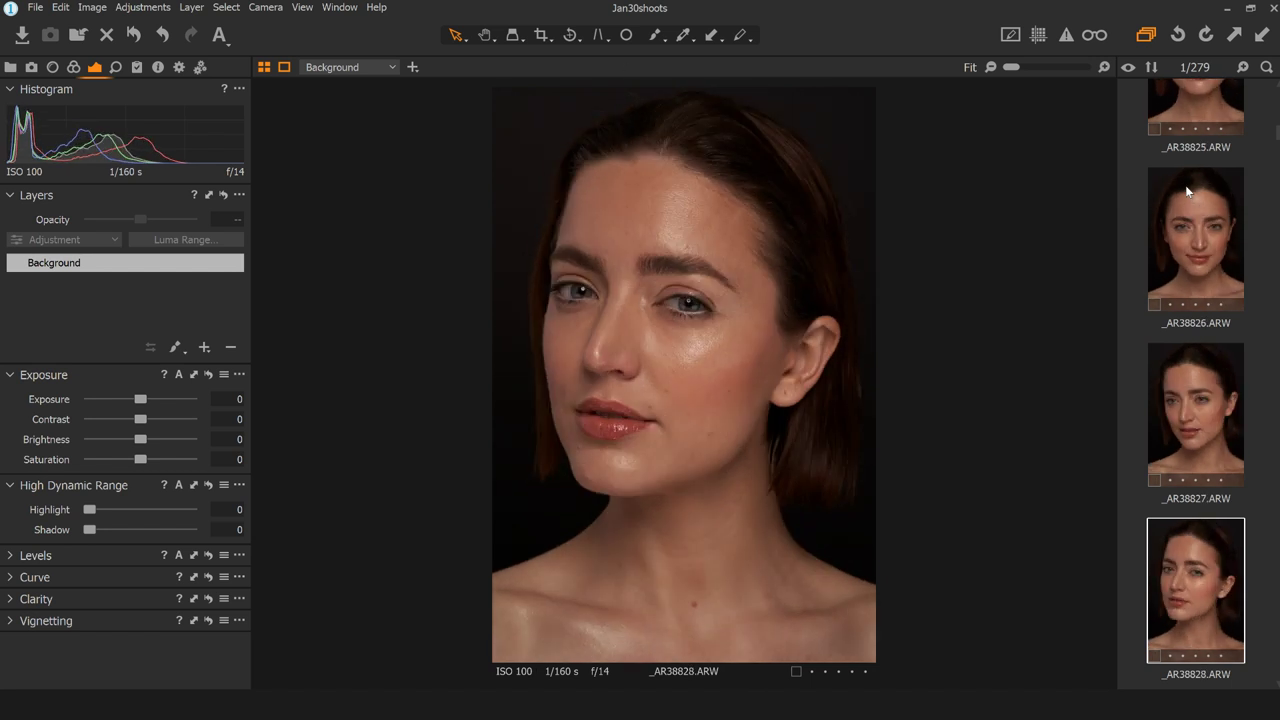
{"action": "key", "text": "Right"}
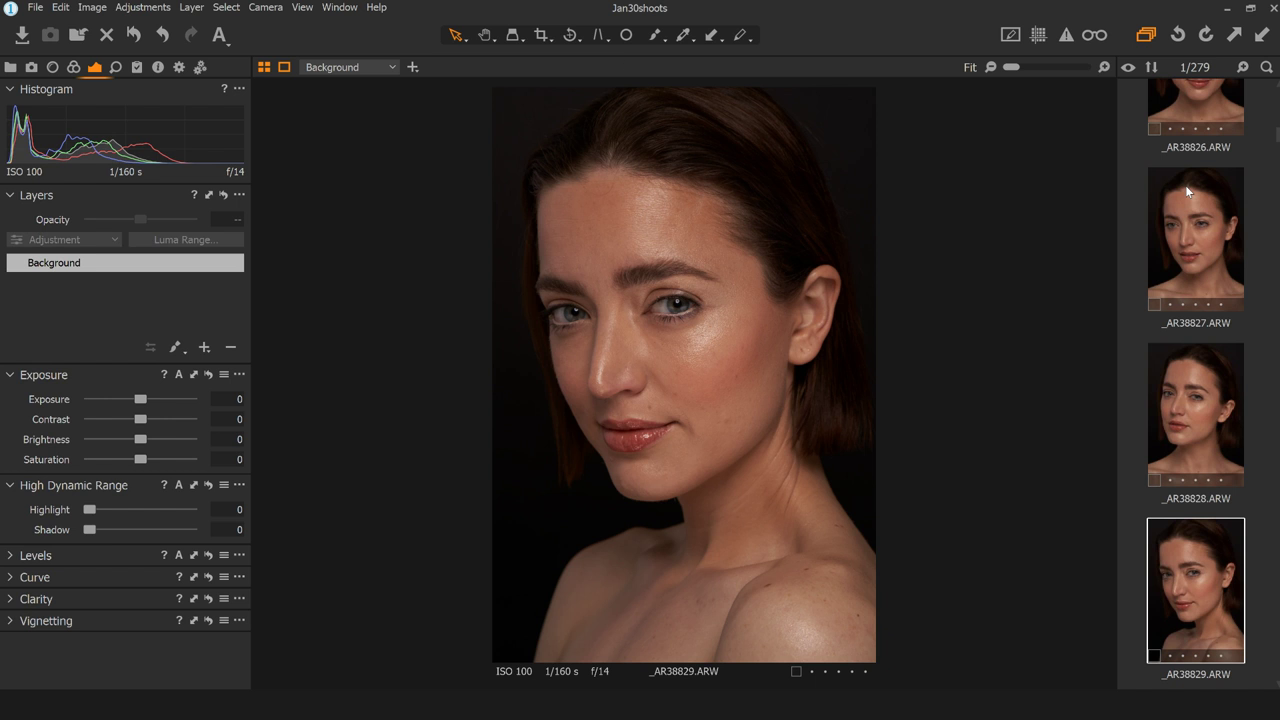
{"action": "left_click", "coordinate": [663, 291]}
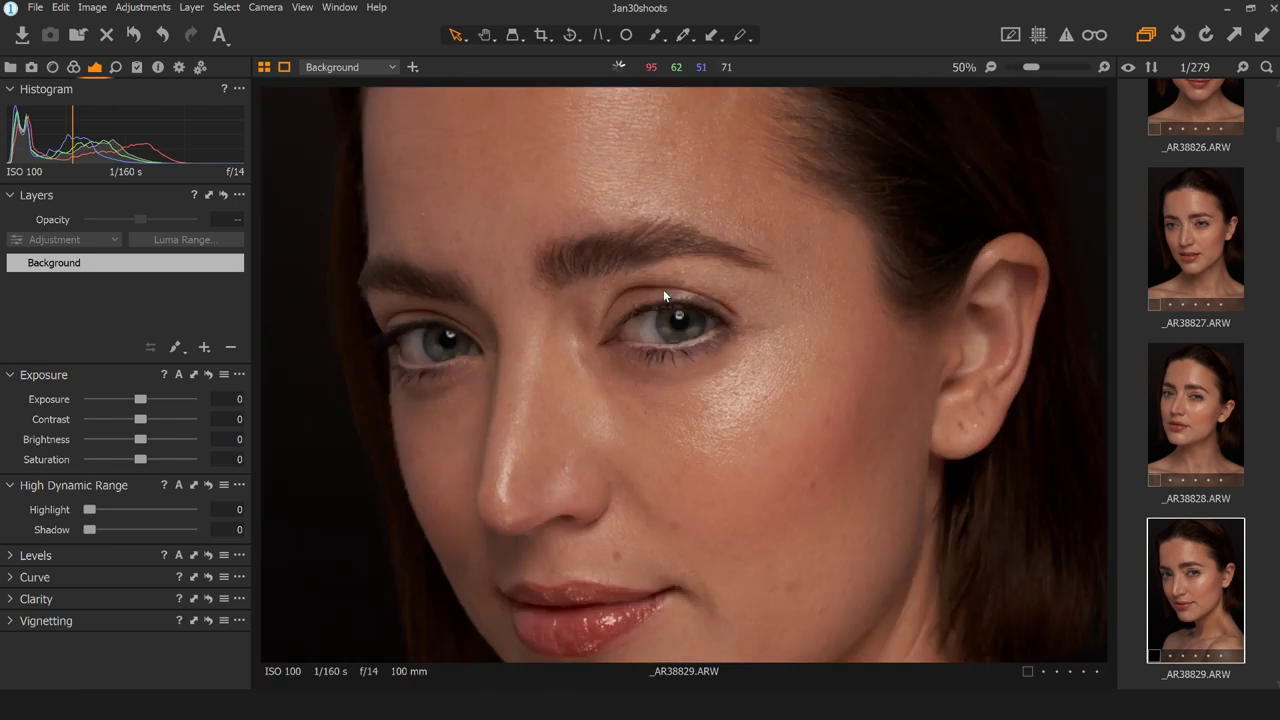
- View _AR38829's eye at 100% and pan across the cheek, ear and lips to judge sharpness
{"action": "left_click", "coordinate": [663, 290]}
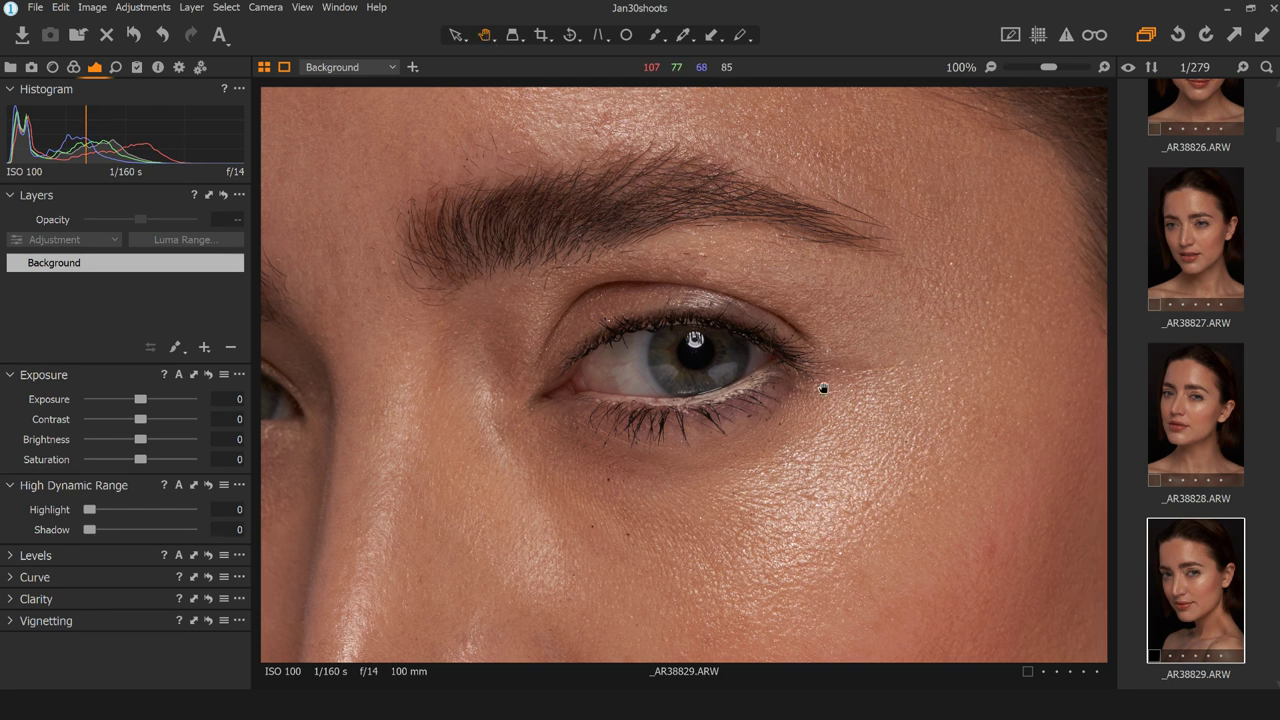
{"action": "left_click_drag", "start_coordinate": [917, 451], "coordinate": [651, 330]}
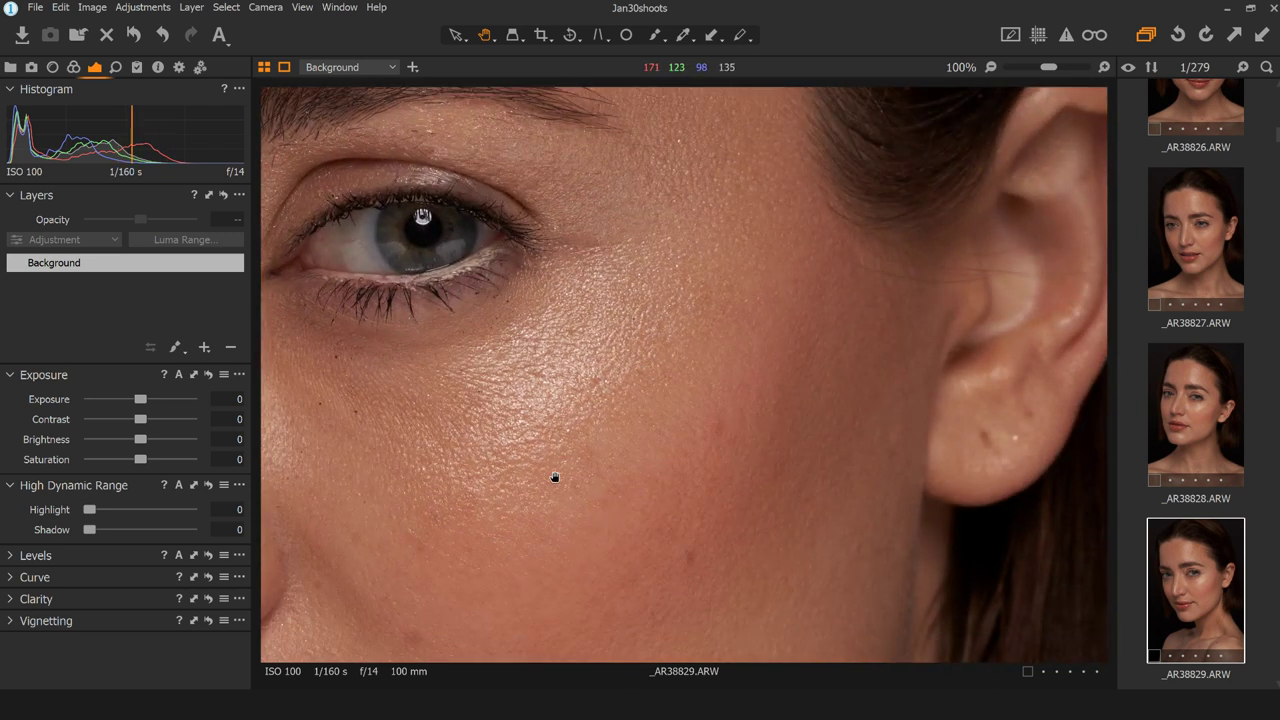
{"action": "left_click_drag", "start_coordinate": [554, 477], "coordinate": [537, 200]}
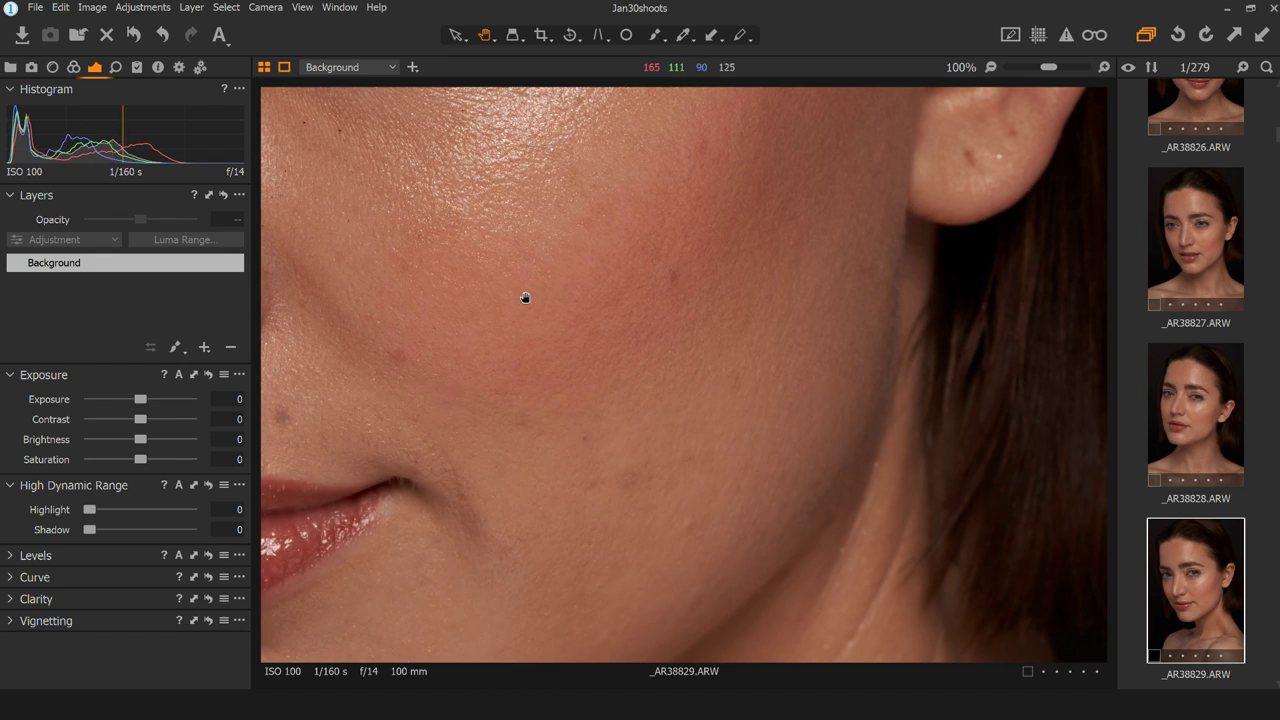
- Zoom _AR38829 back out with Ctrl+0 so the whole portrait fits the viewer
{"action": "key", "text": "ctrl+0"}
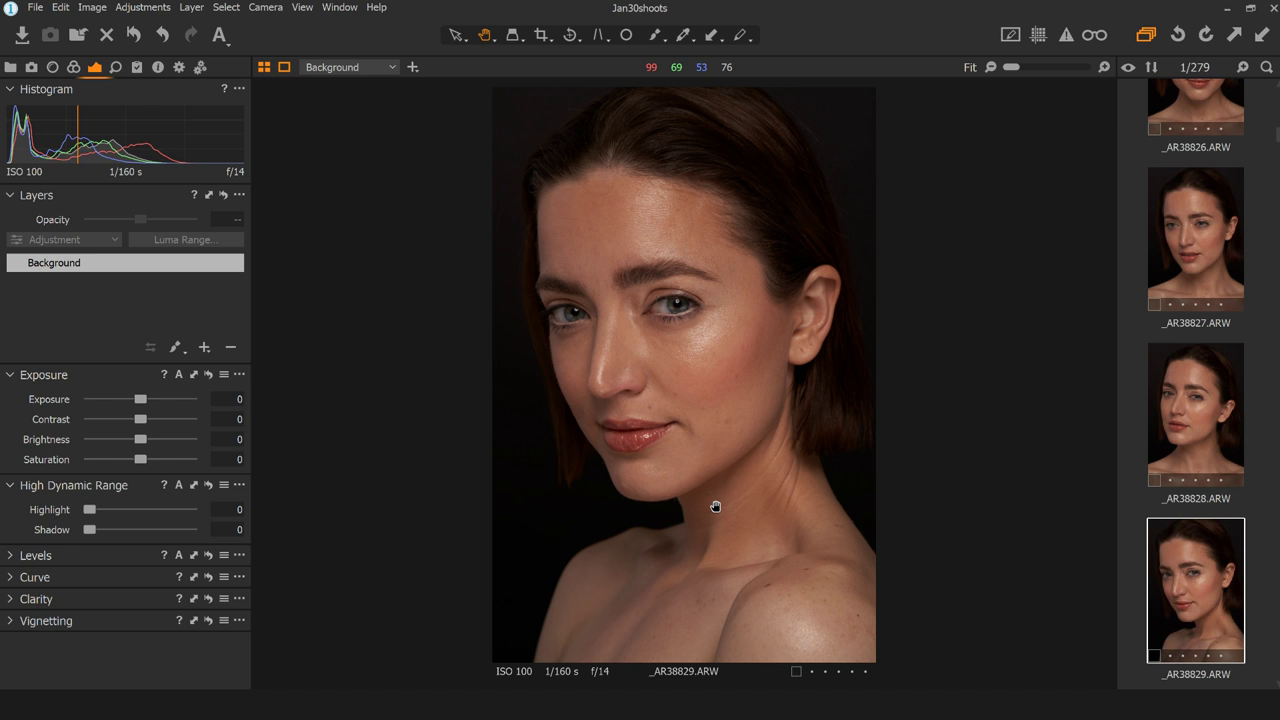
{"action": "scroll", "coordinate": [1192, 326], "scroll_direction": "up", "scroll_amount": 5}
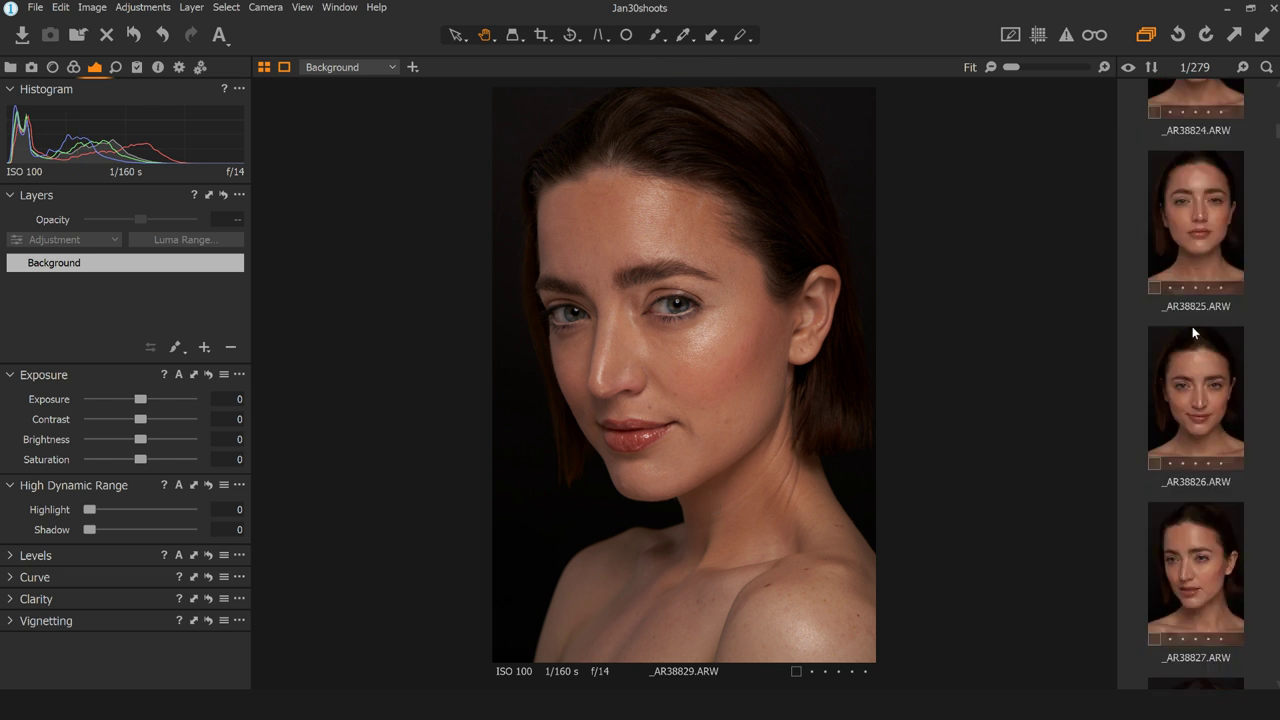
- Scroll the filmstrip back to _AR38813, open it and zoom to 100% around the eyes
{"action": "scroll", "coordinate": [1192, 326], "scroll_direction": "up", "scroll_amount": 10}
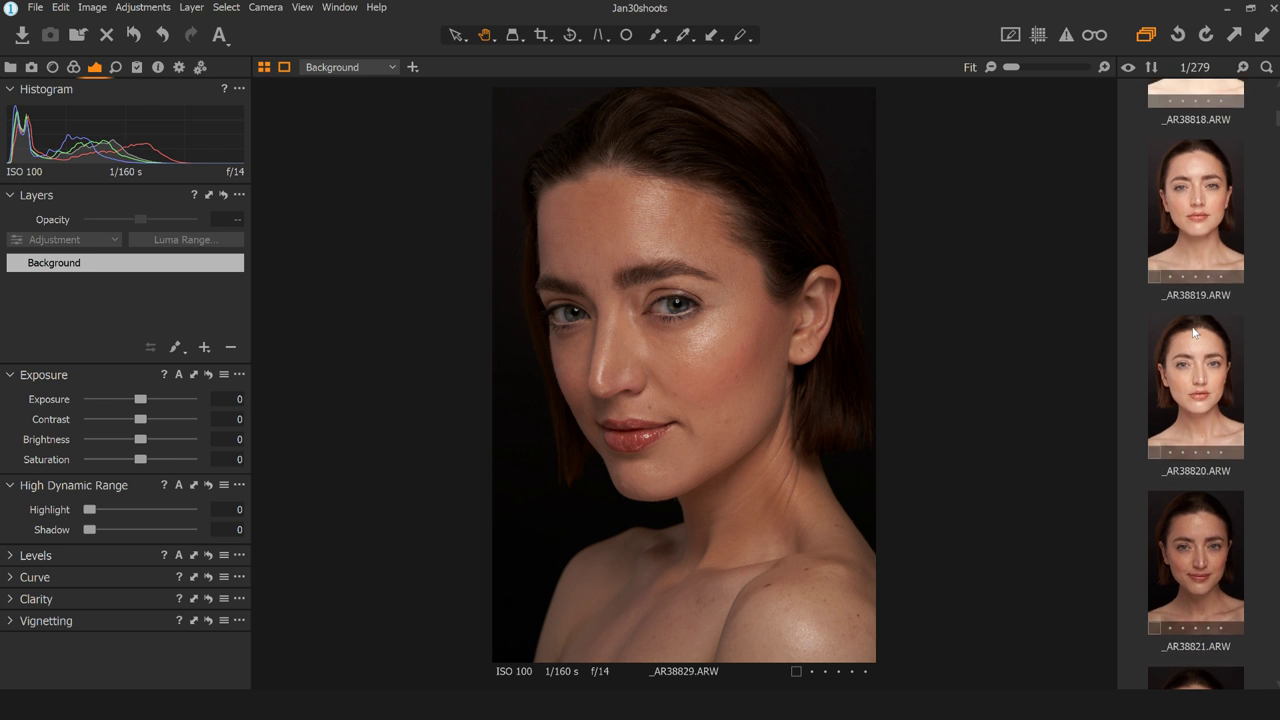
{"action": "scroll", "coordinate": [1192, 327], "scroll_direction": "up", "scroll_amount": 7}
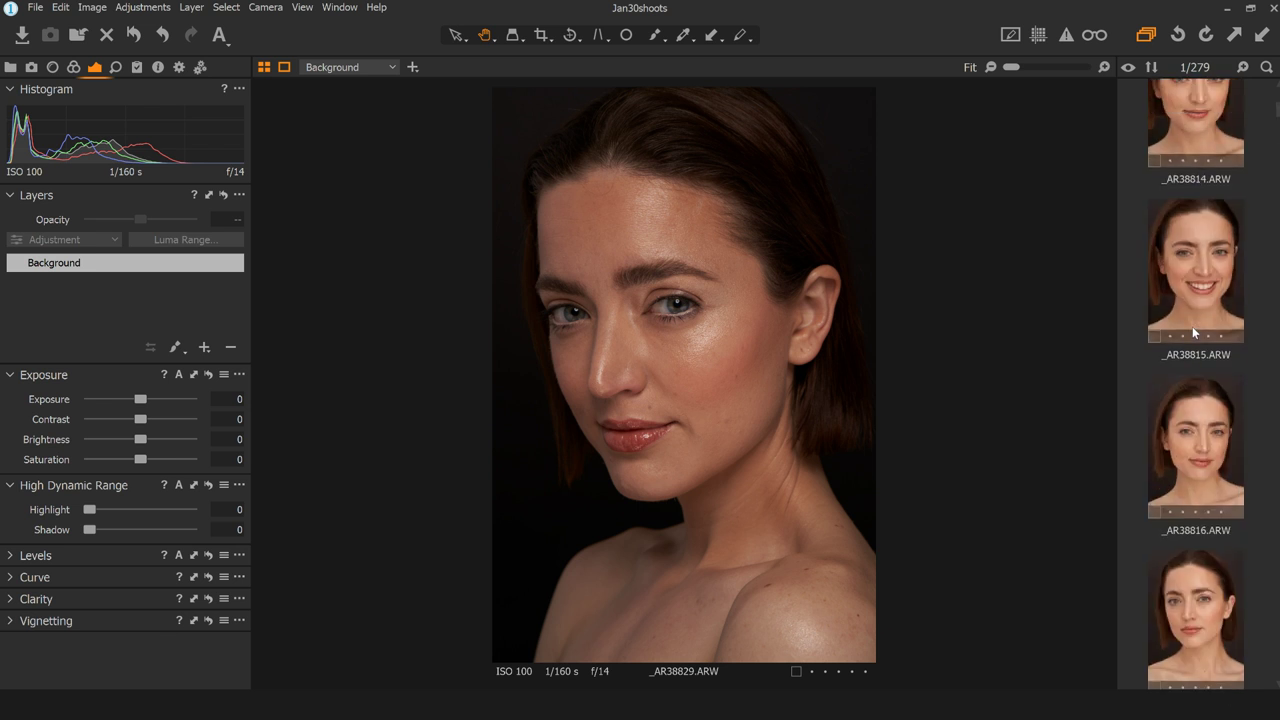
{"action": "scroll", "coordinate": [1192, 332], "scroll_direction": "up", "scroll_amount": 4}
{"action": "left_click", "coordinate": [1180, 399]}
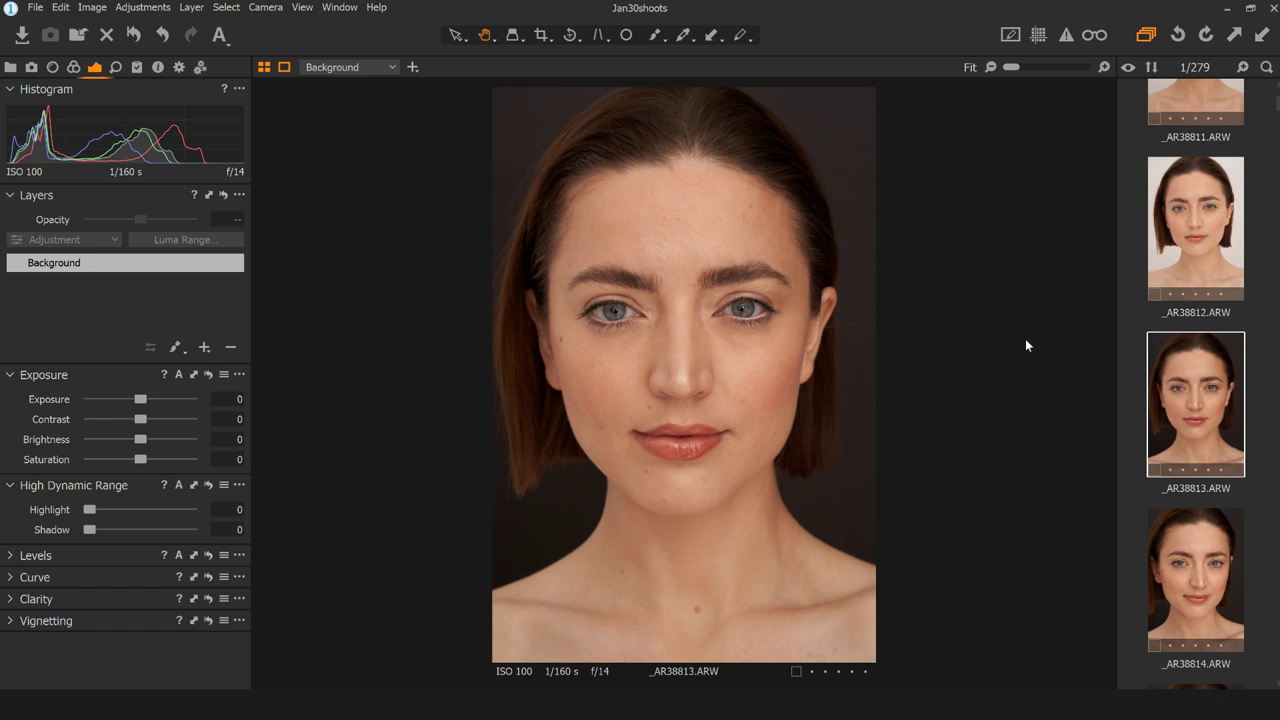
{"action": "left_click", "coordinate": [709, 306]}
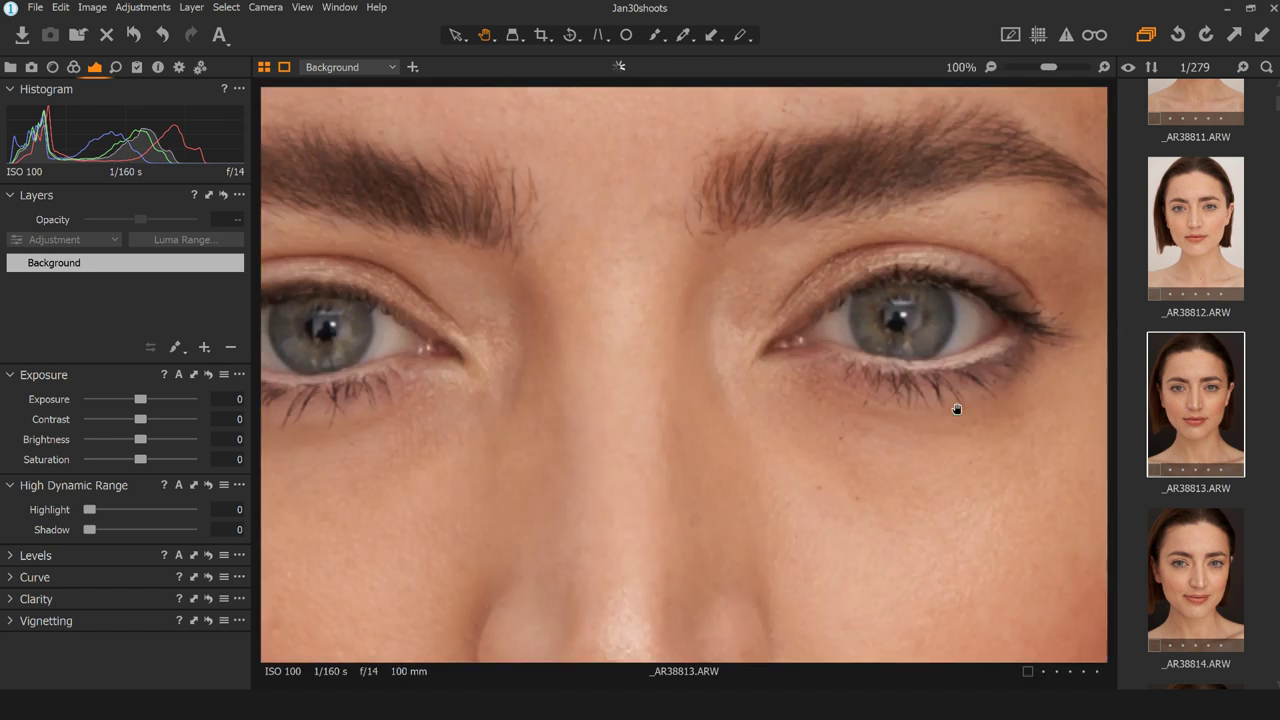
{"action": "scroll", "coordinate": [954, 317], "scroll_direction": "up", "scroll_amount": 2}
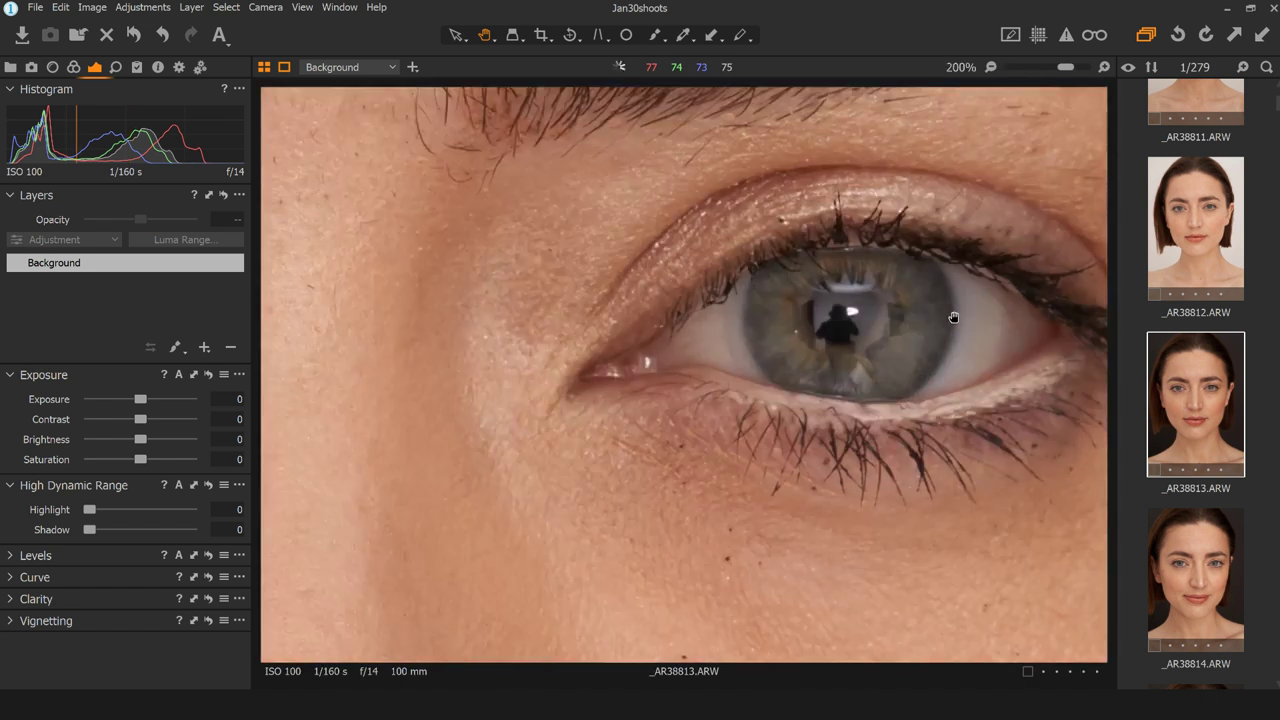
{"action": "left_click_drag", "start_coordinate": [977, 394], "coordinate": [880, 400]}
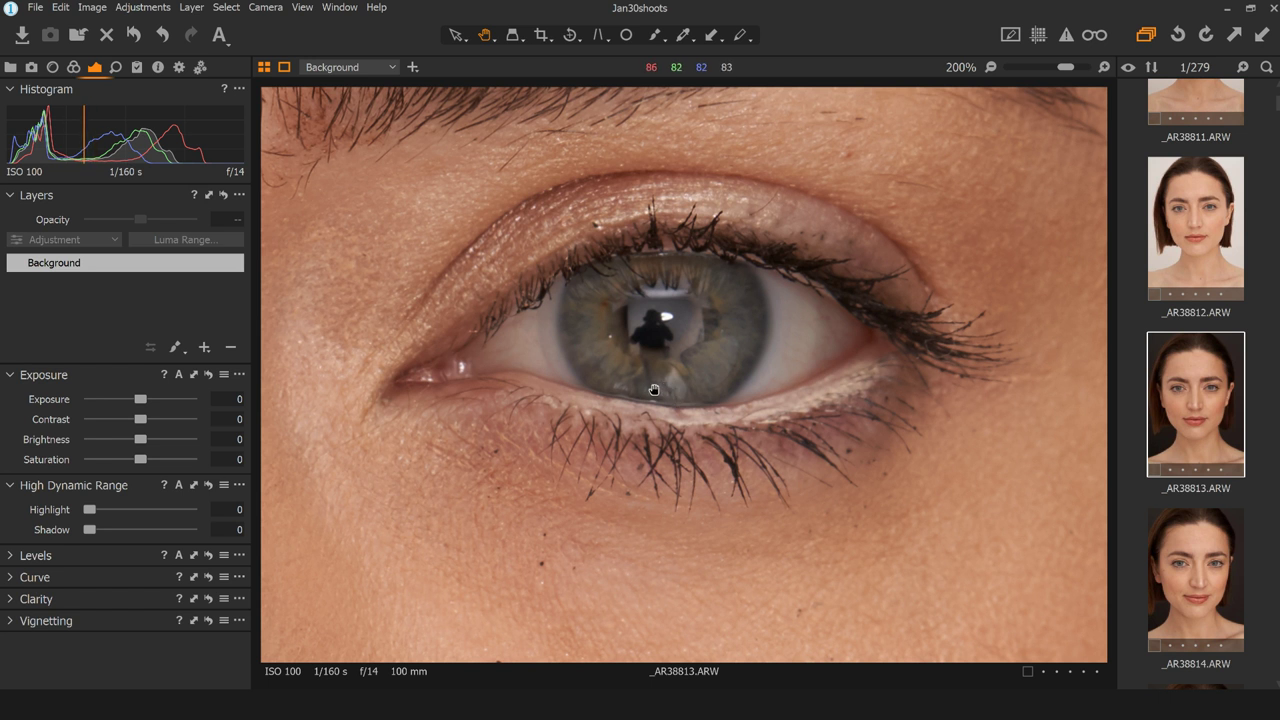
{"action": "left_click", "coordinate": [614, 424]}
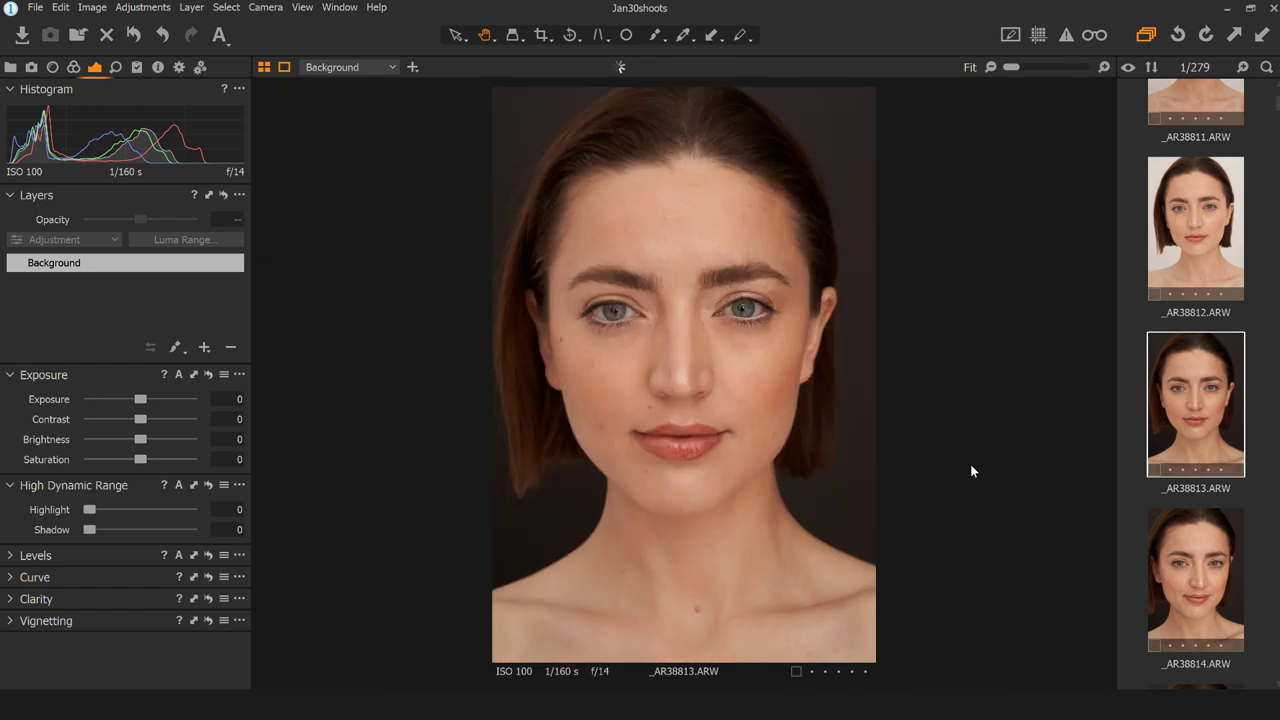
- Delete reject _AR38813, step via _AR38815 and _AR38817 to _AR38818, and show overexposure warnings
{"action": "key", "text": "Delete"}
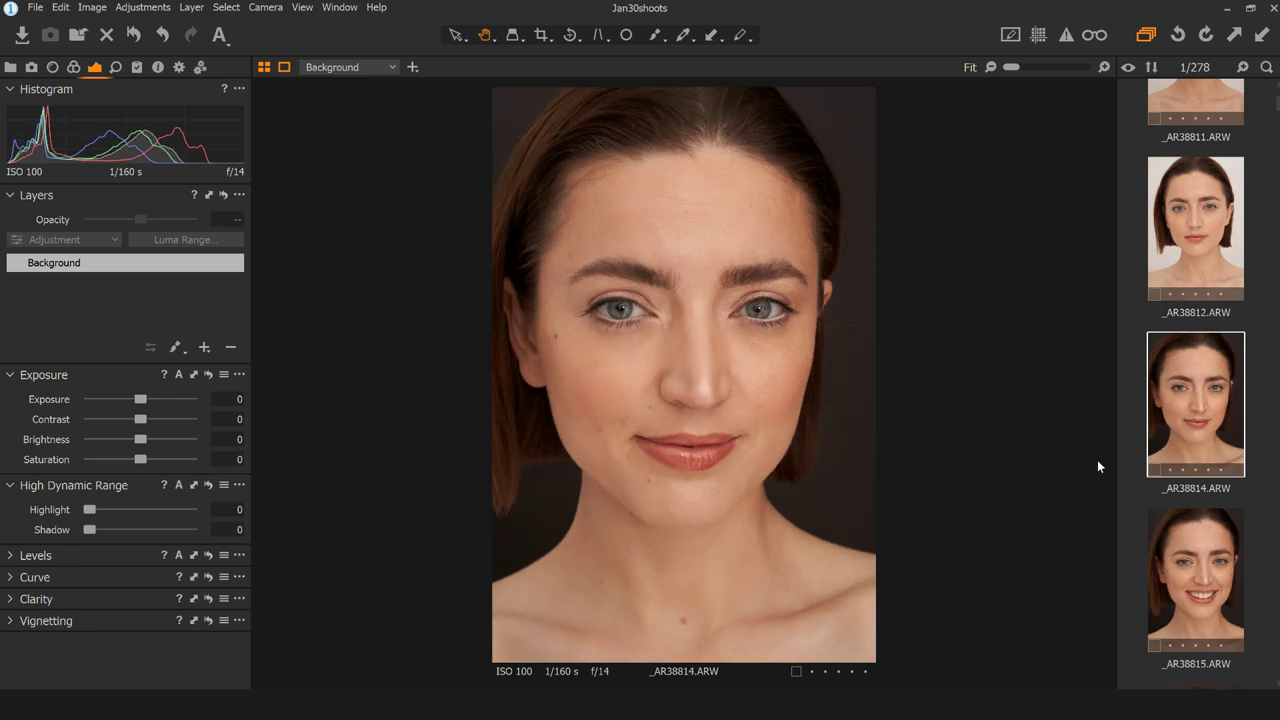
{"action": "key", "text": "Down"}
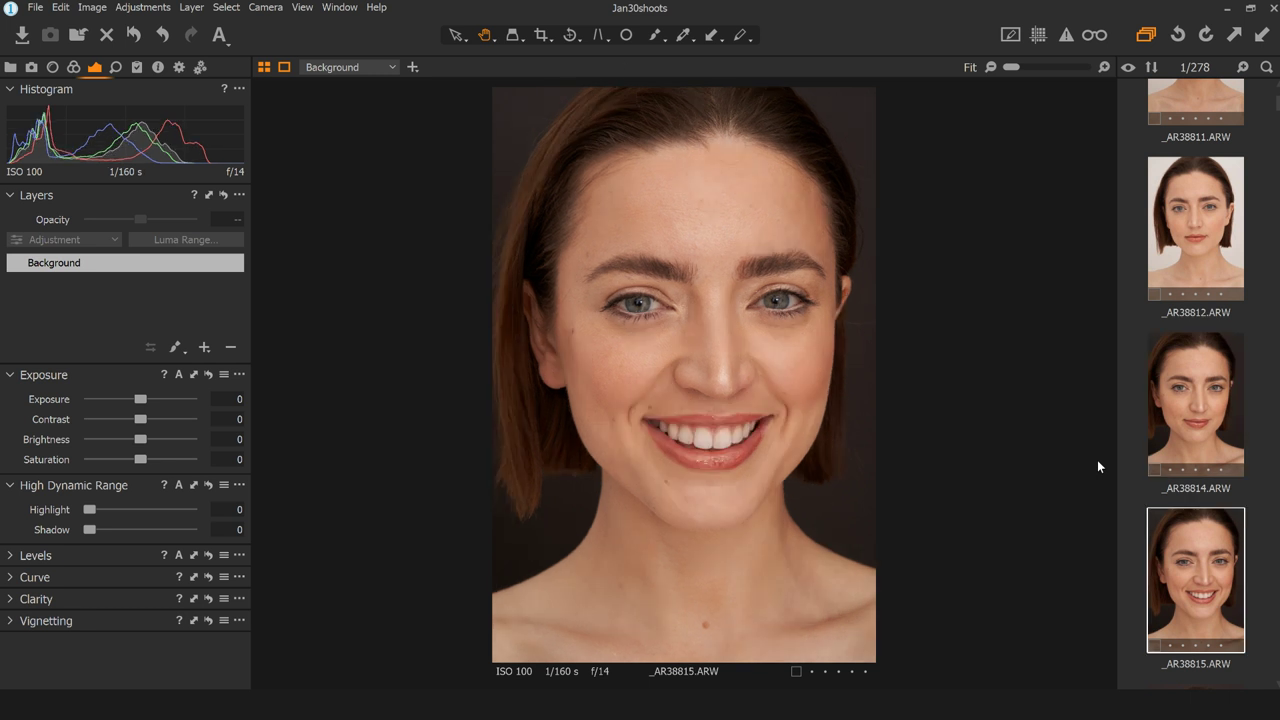
{"action": "key", "text": "Down"}
{"action": "key", "text": "Down"}
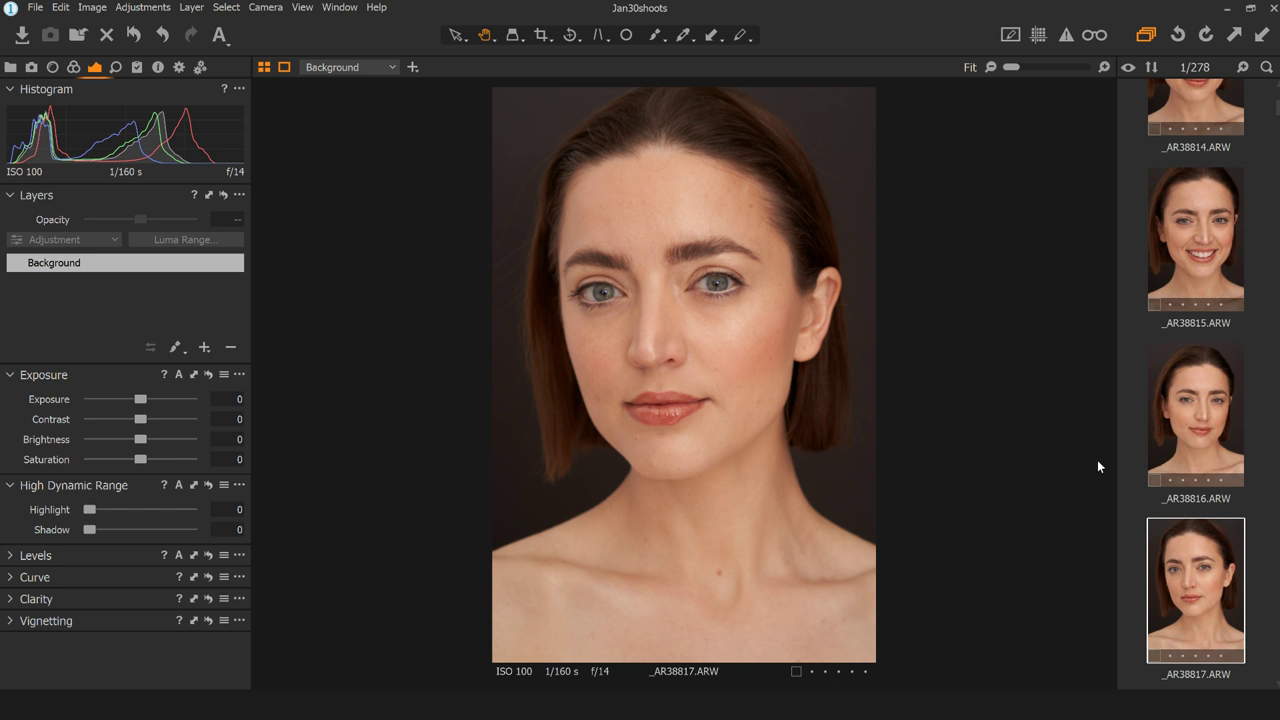
{"action": "key", "text": "Down"}
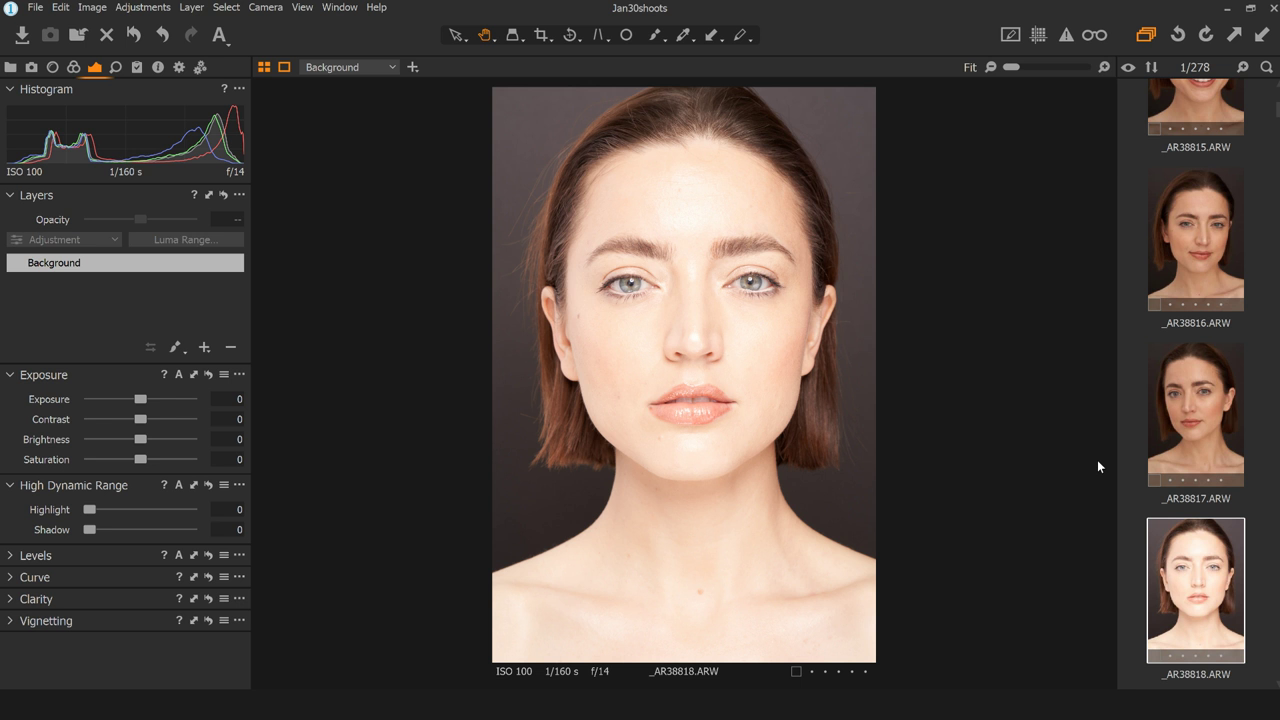
{"action": "left_click", "coordinate": [1065, 36]}
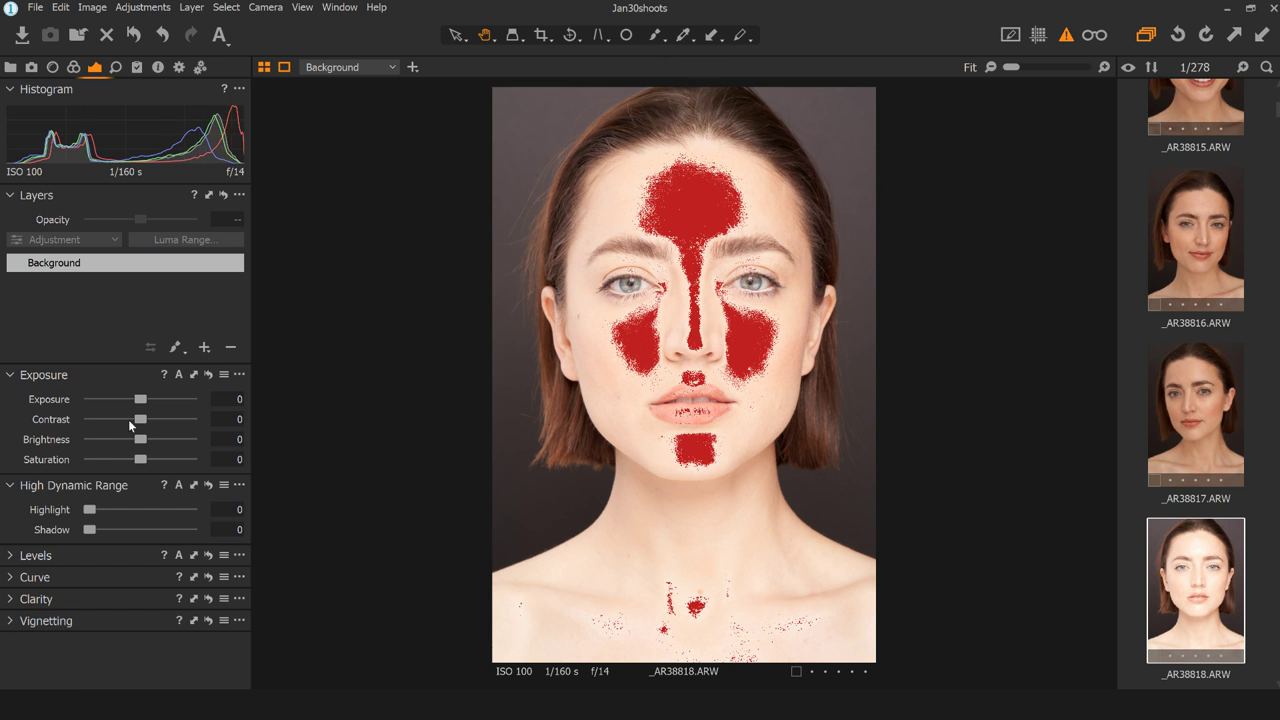
- After a brightening test and reset, lower _AR38818's exposure to about -1.29 to remove facial clipping
{"action": "left_click_drag", "start_coordinate": [138, 402], "coordinate": [145, 404]}
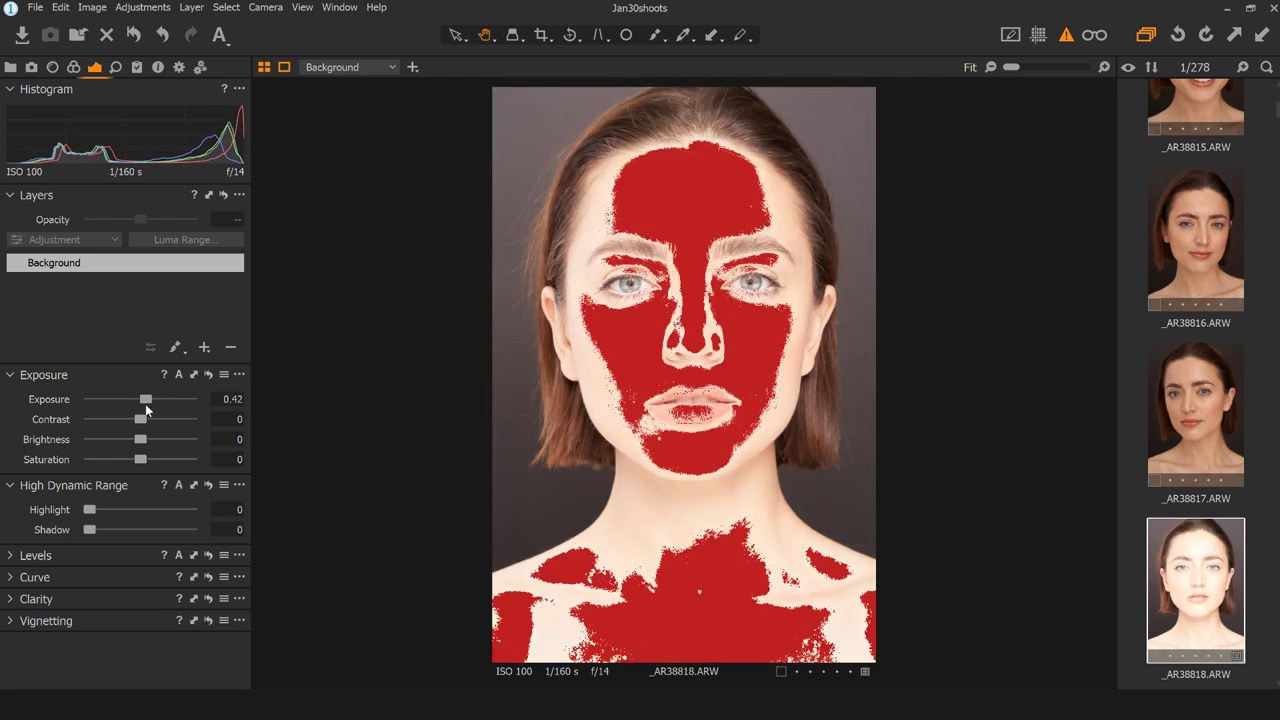
{"action": "double_click", "coordinate": [146, 400]}
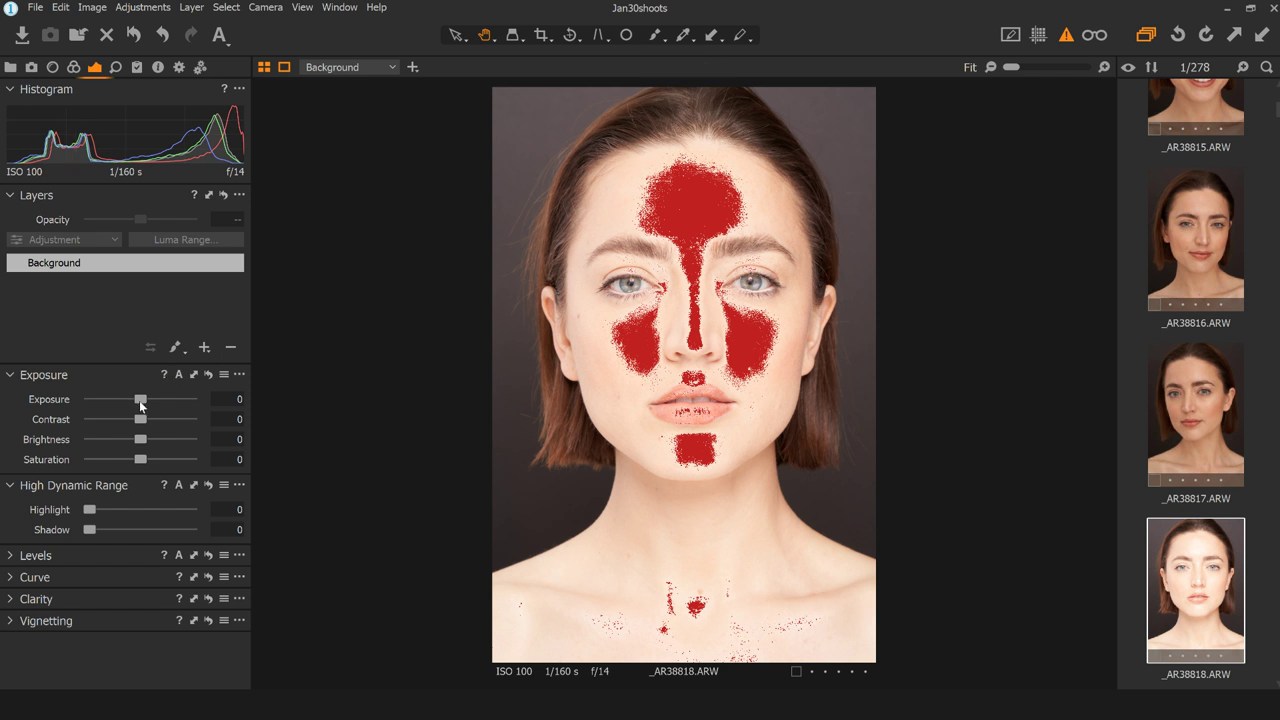
{"action": "left_click_drag", "start_coordinate": [139, 400], "coordinate": [124, 400]}
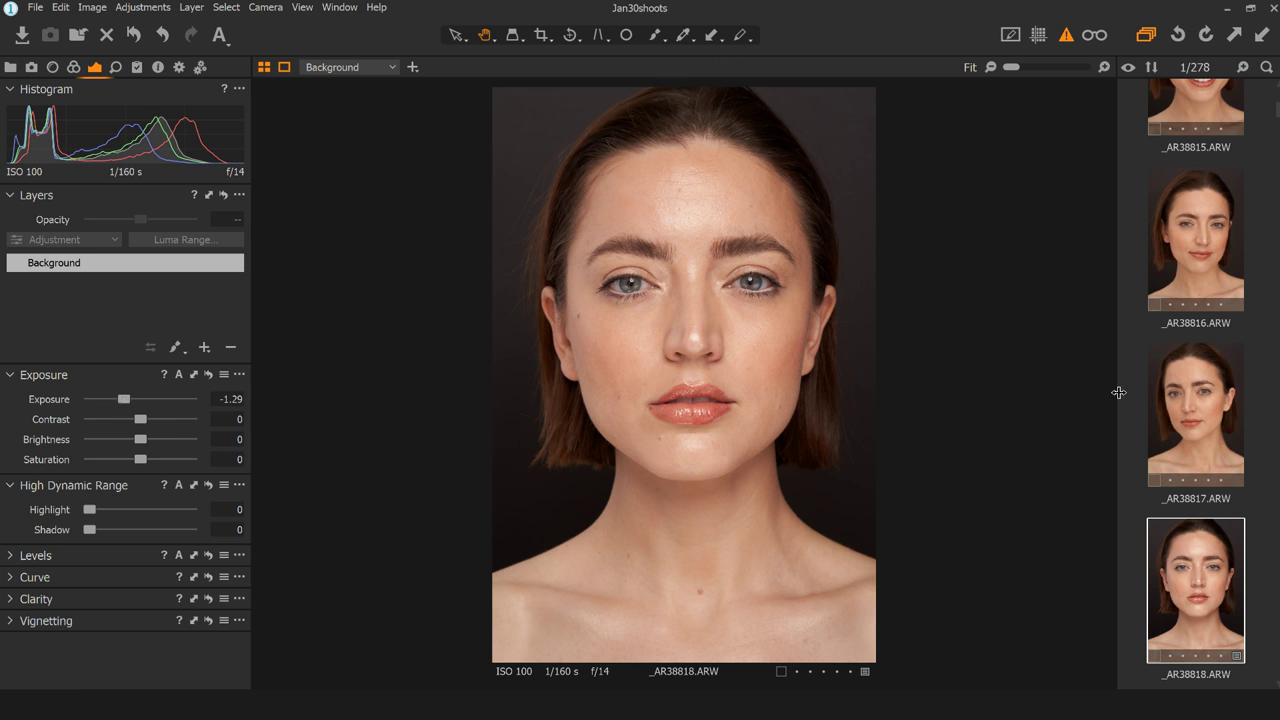
{"action": "left_click", "coordinate": [1238, 470]}
- Delete the rejects _AR38818 and _AR38820 from the session
{"action": "left_click", "coordinate": [1220, 585]}
{"action": "key", "text": "Delete"}
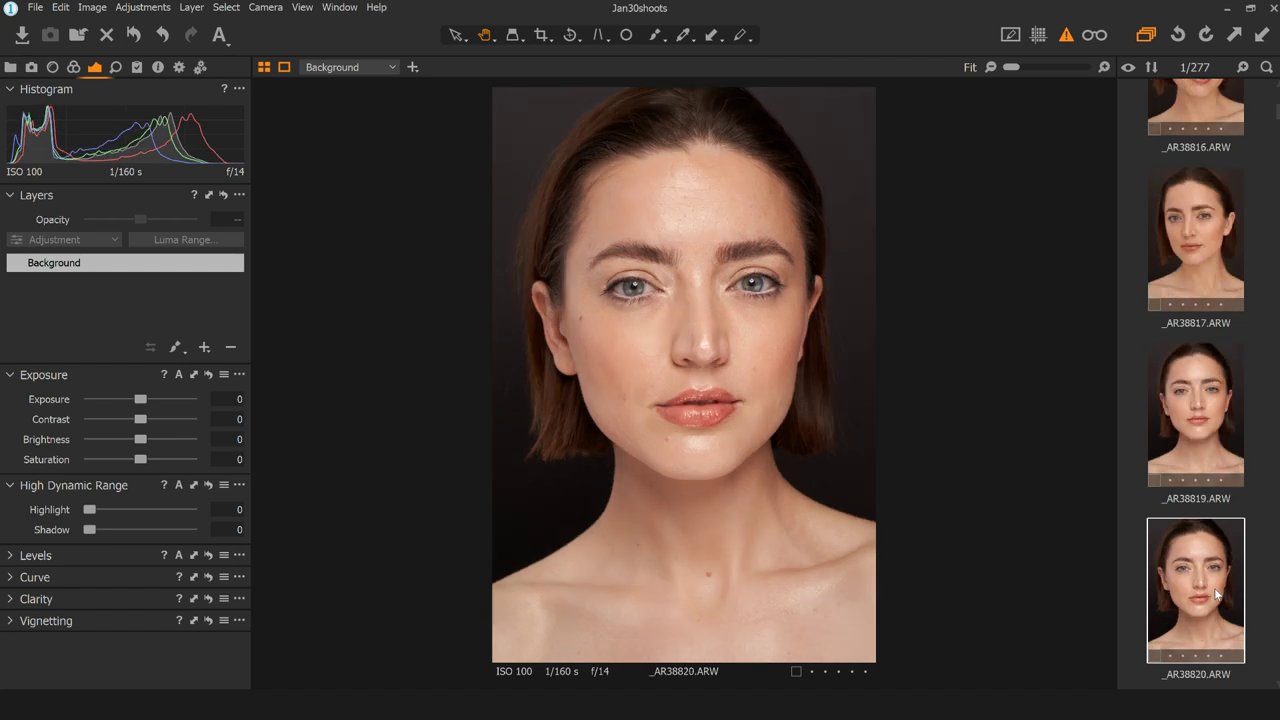
{"action": "key", "text": "Delete"}
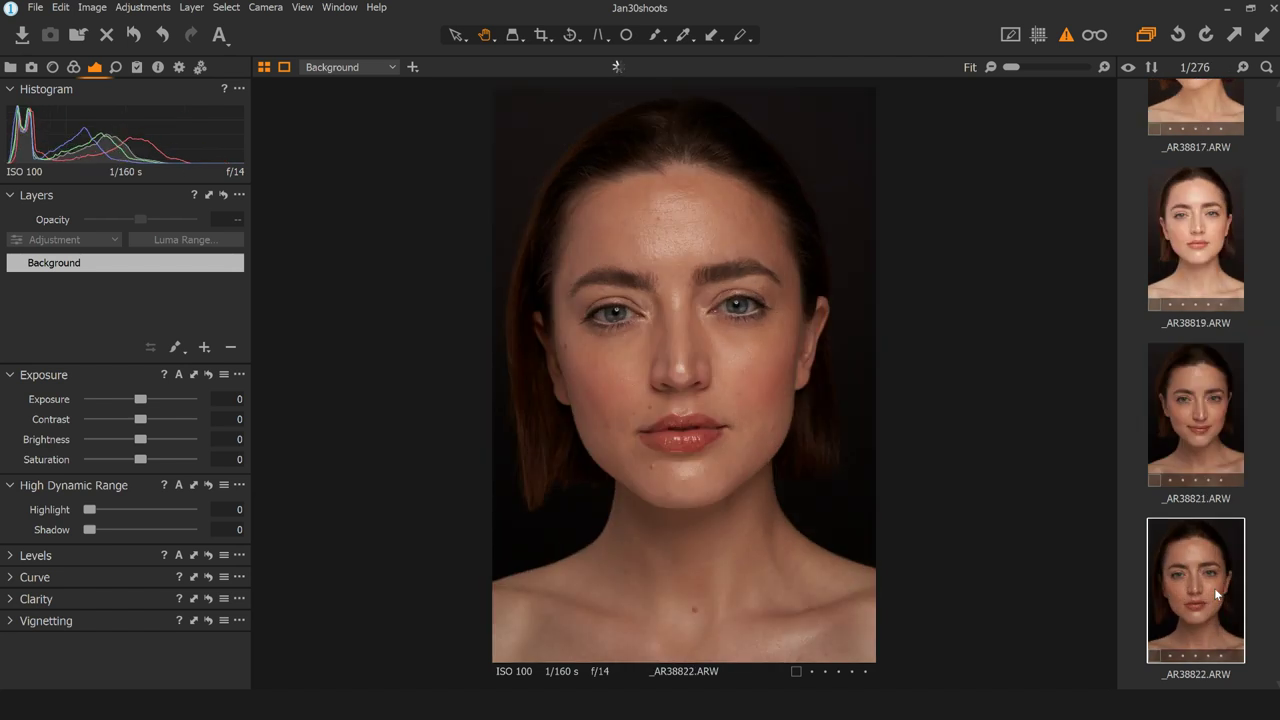
- Compare _AR38821 with _AR38822, raise _AR38822's exposure to 0.61, and advance to _AR38824
{"action": "key", "text": "Up"}
{"action": "key", "text": "Up"}
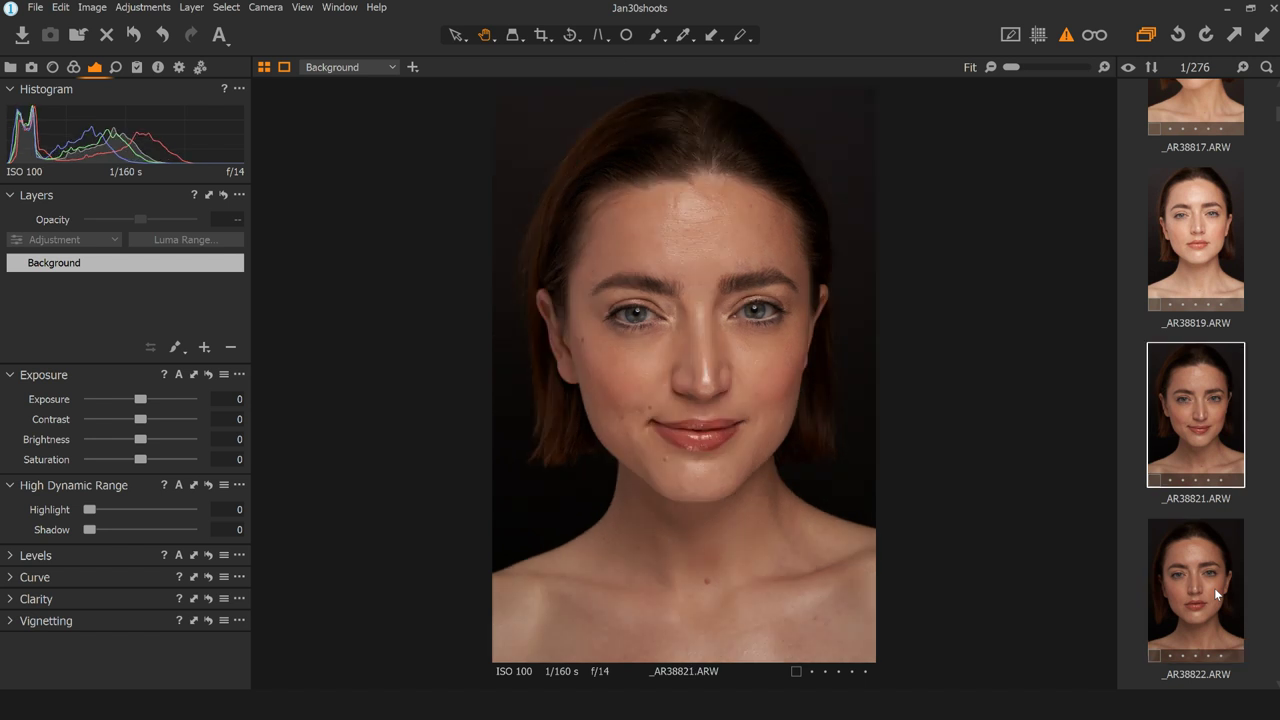
{"action": "key", "text": "Down"}
{"action": "key", "text": "Down"}
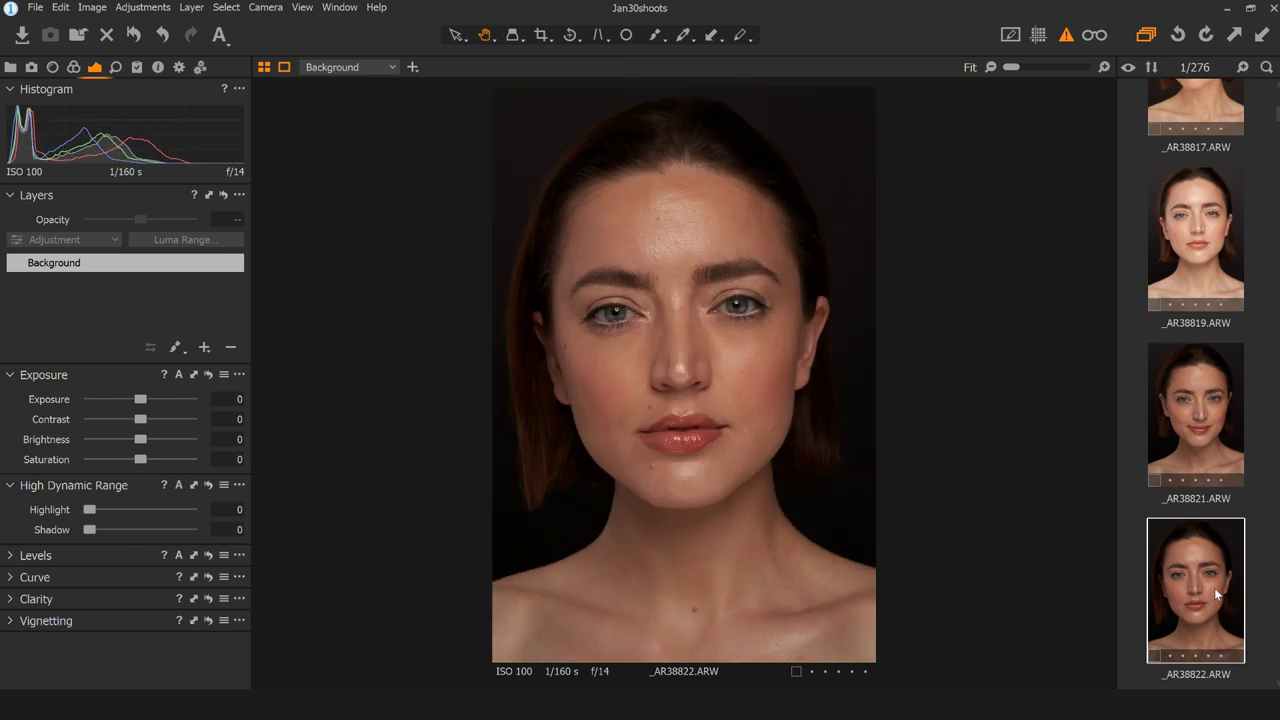
{"action": "key", "text": "Up"}
{"action": "key", "text": "Down"}
{"action": "left_click_drag", "start_coordinate": [137, 398], "coordinate": [147, 399]}
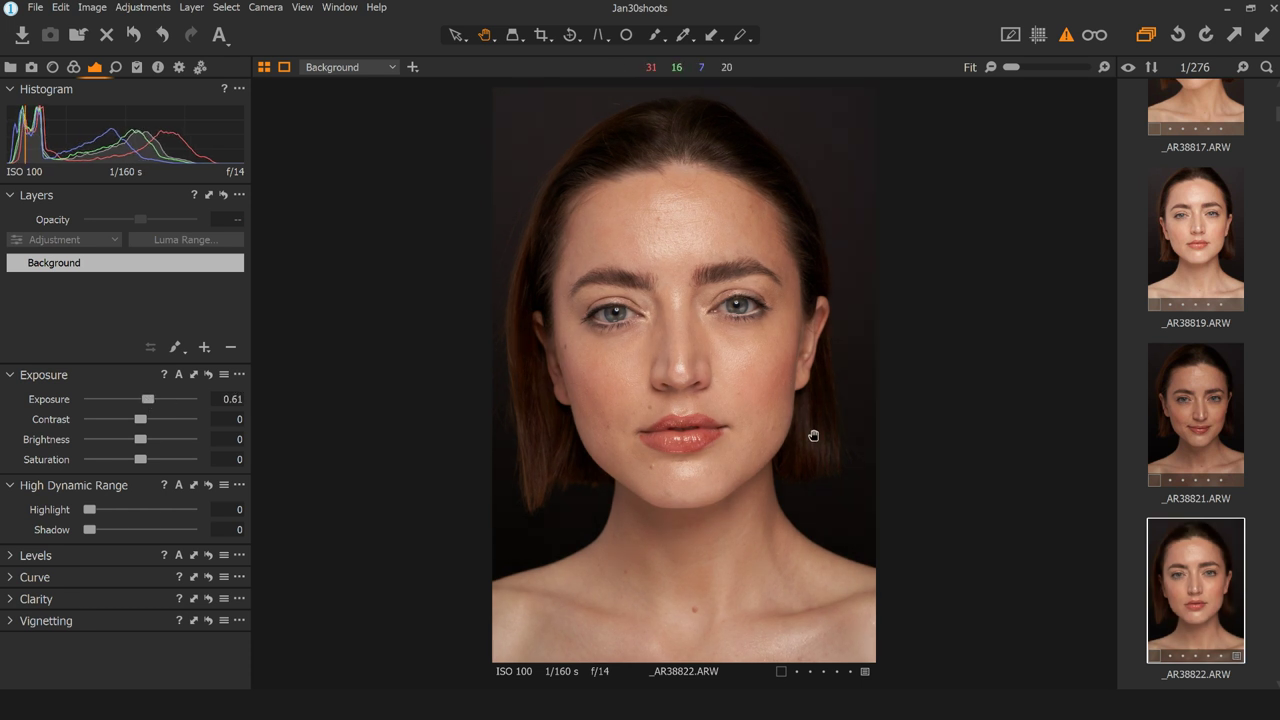
{"action": "left_click", "coordinate": [1208, 409]}
{"action": "key", "text": "Down"}
{"action": "key", "text": "Down"}
{"action": "key", "text": "Down"}
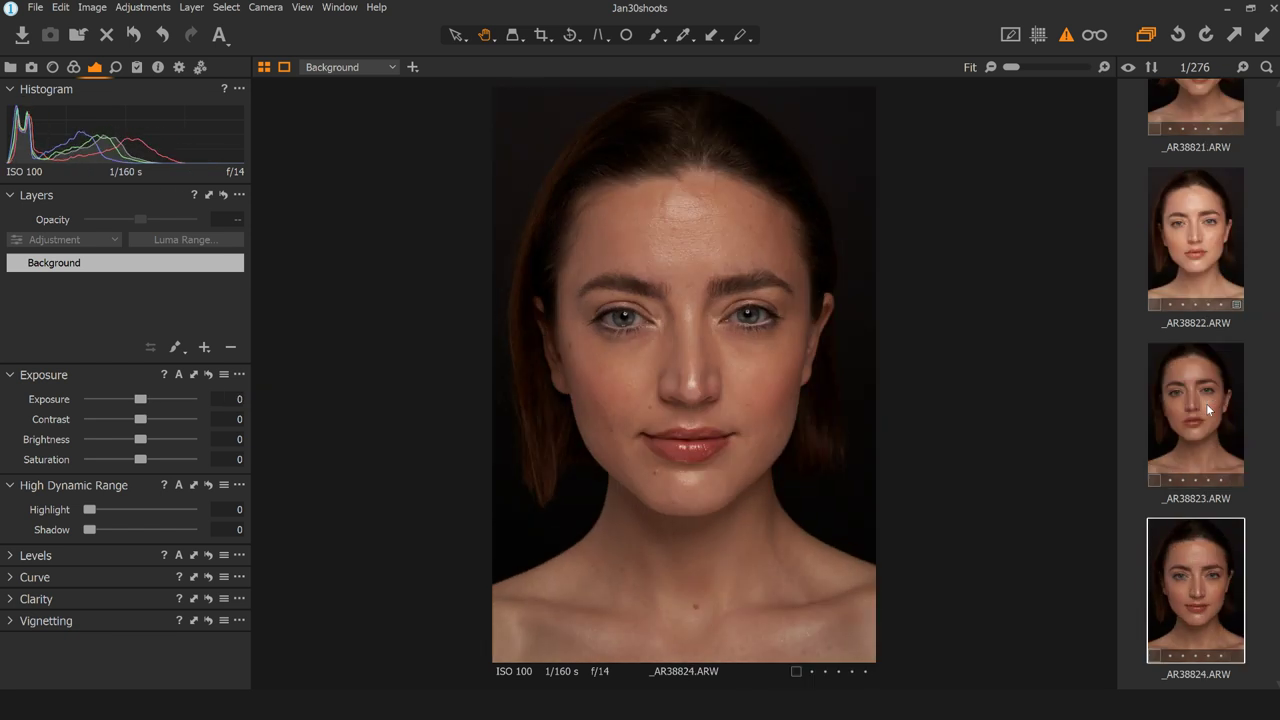
- Delete rejects _AR38824, _AR38827, _AR38828 and _AR38829, then advance to _AR38833
{"action": "key", "text": "Delete"}
{"action": "key", "text": "Down"}
{"action": "key", "text": "Down"}
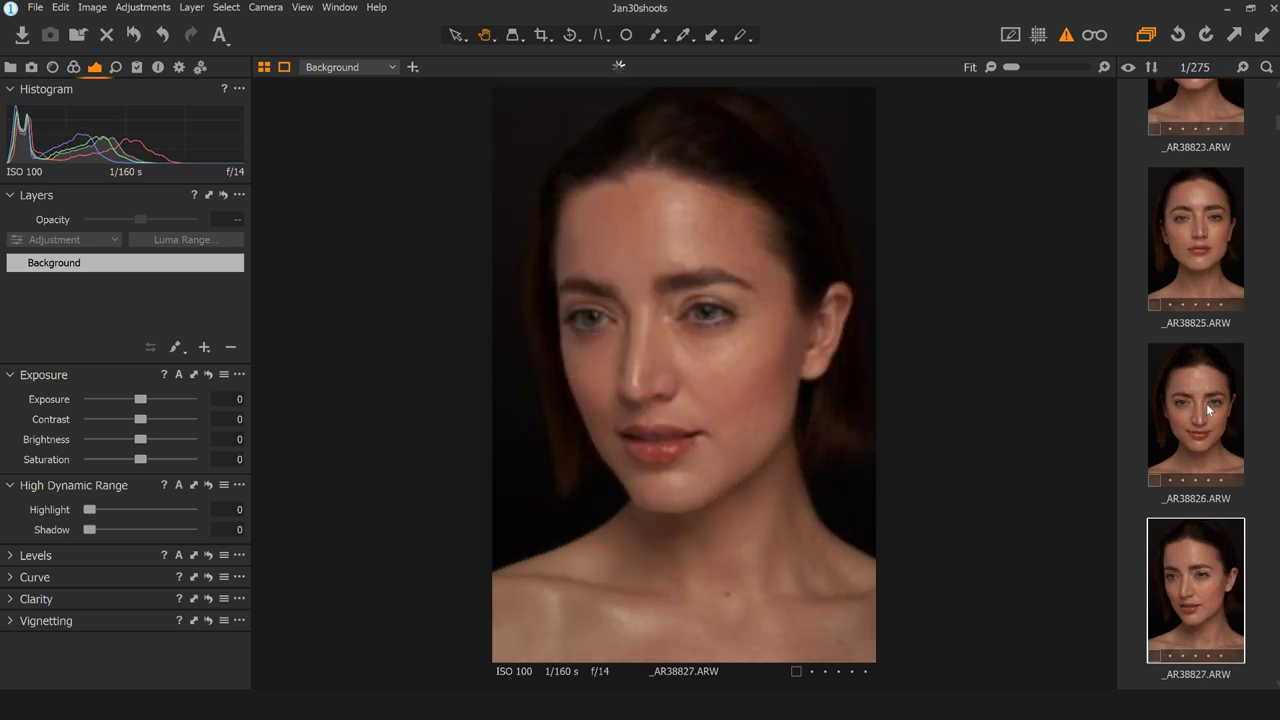
{"action": "key", "text": "Delete"}
{"action": "key", "text": "Delete"}
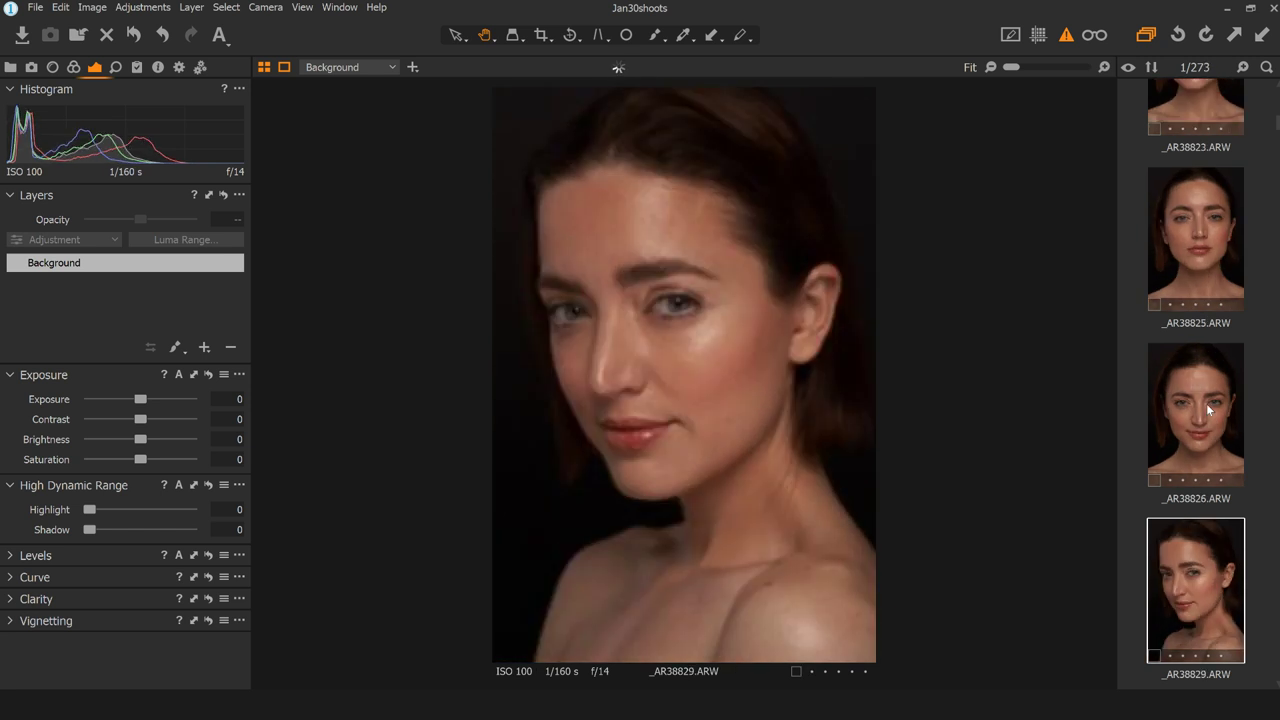
{"action": "key", "text": "Delete"}
{"action": "key", "text": "Down"}
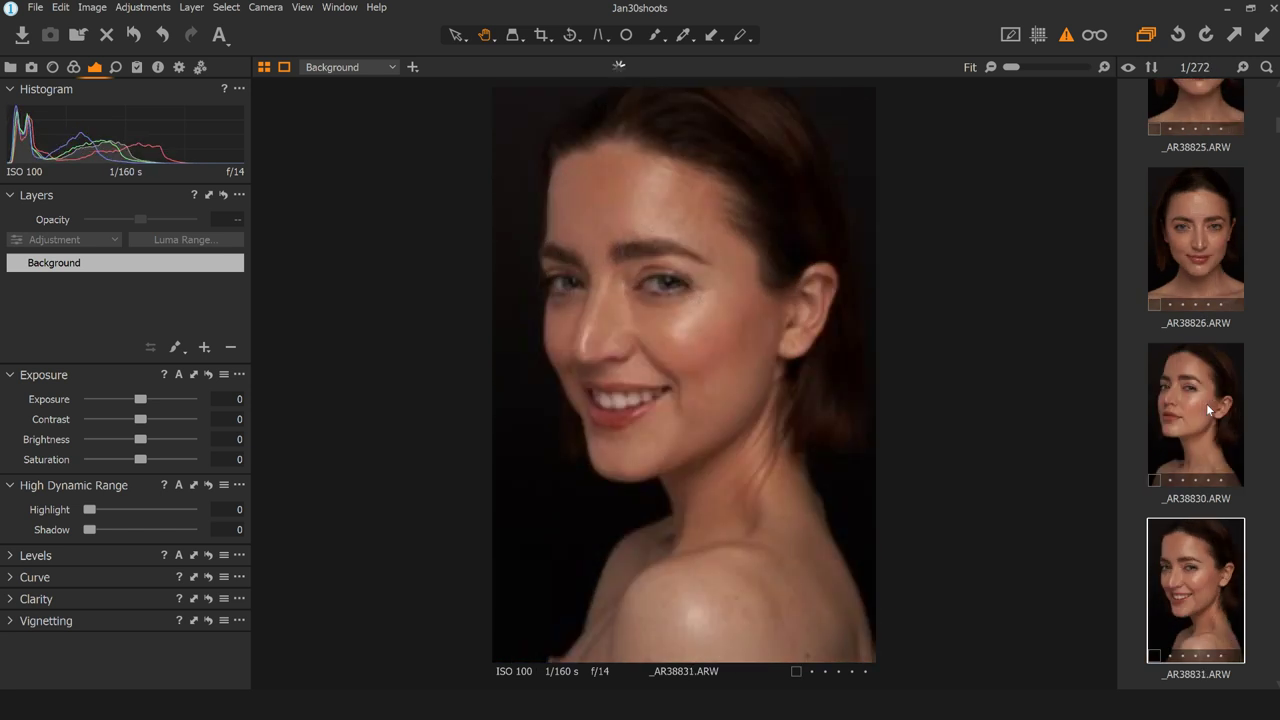
{"action": "key", "text": "Down"}
{"action": "key", "text": "Down"}
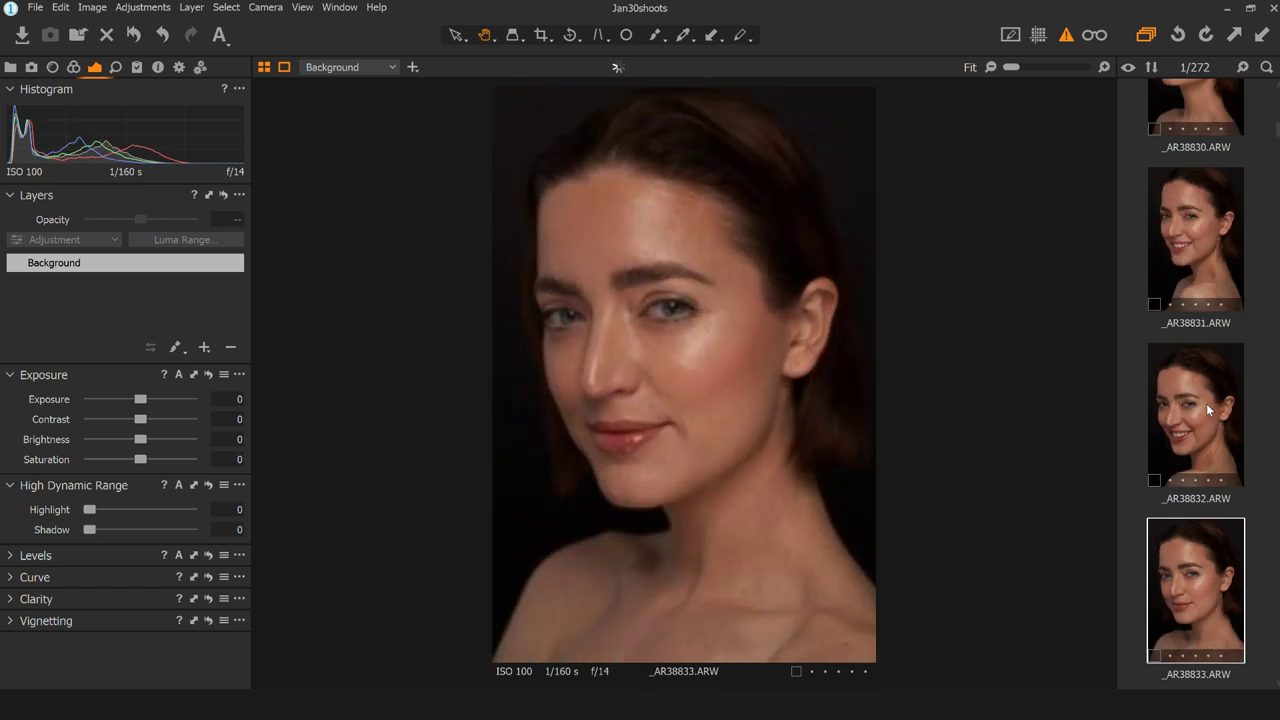
{"action": "key", "text": "Down"}
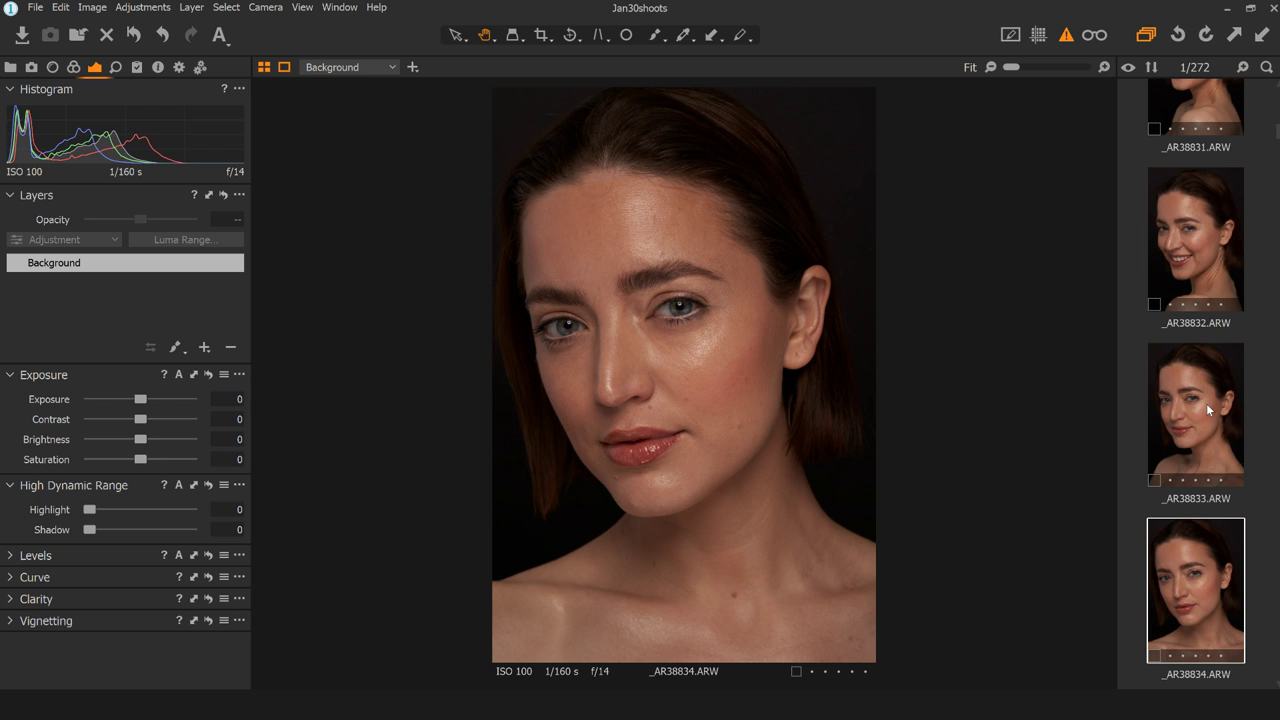
- Review _AR38831 against _AR38833, then move on to portrait _AR38835
{"action": "key", "text": "Up"}
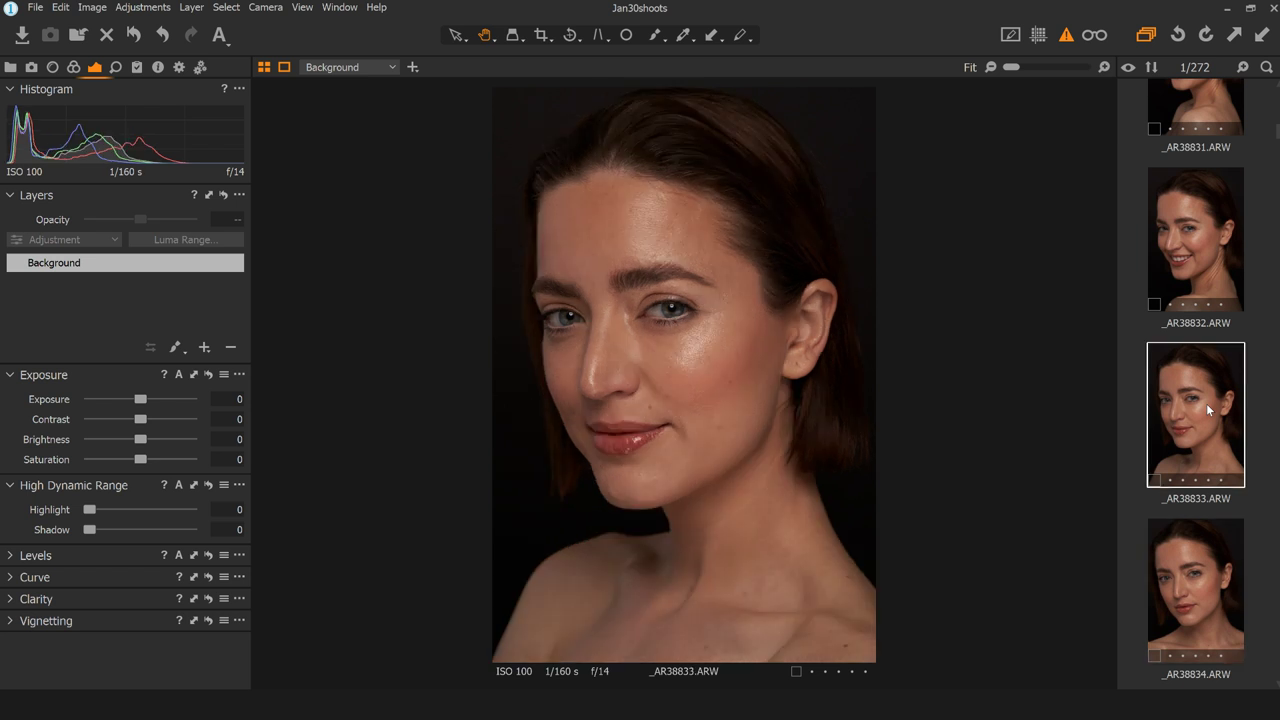
{"action": "key", "text": "Up"}
{"action": "key", "text": "Up"}
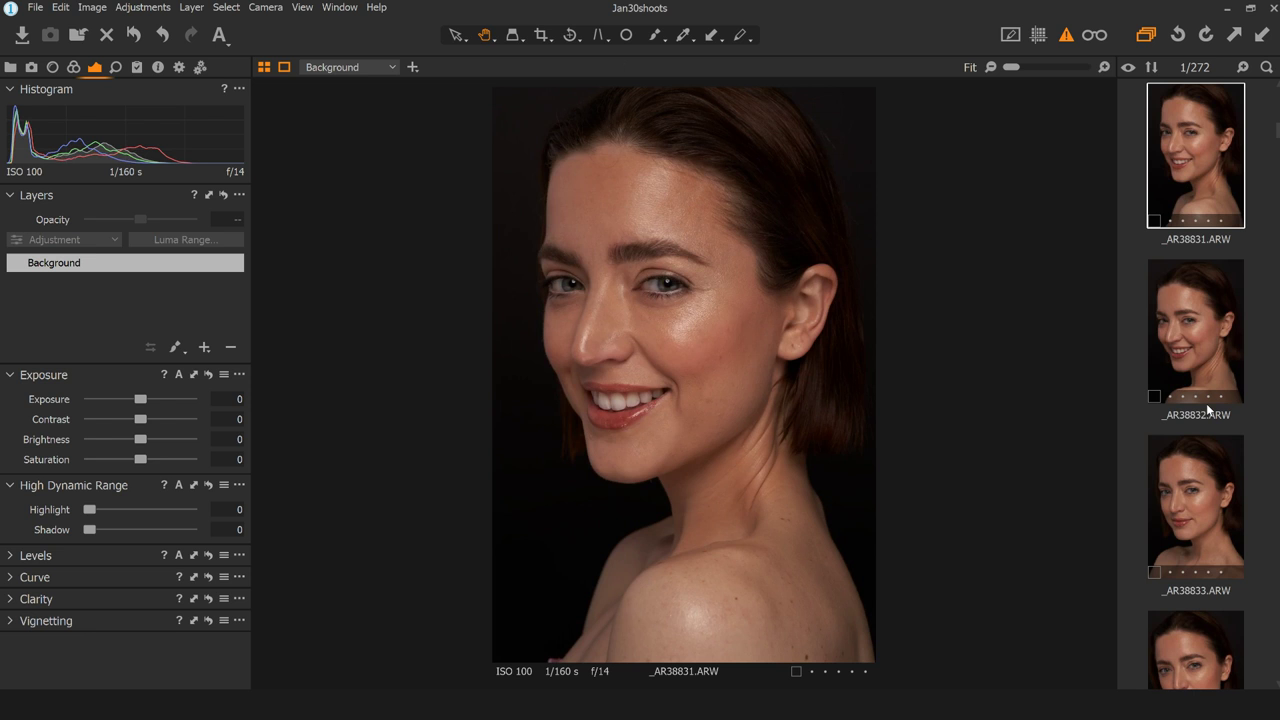
{"action": "key", "text": "Down"}
{"action": "key", "text": "Down"}
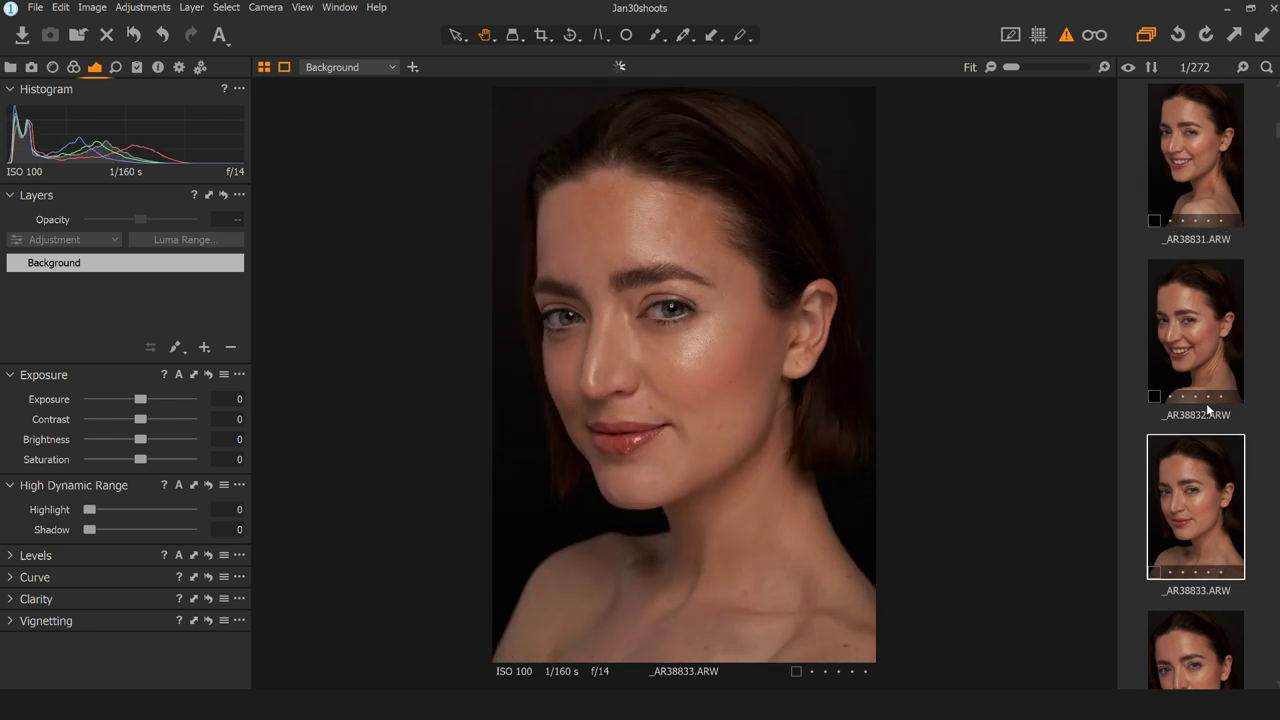
{"action": "key", "text": "Down"}
{"action": "key", "text": "Down"}
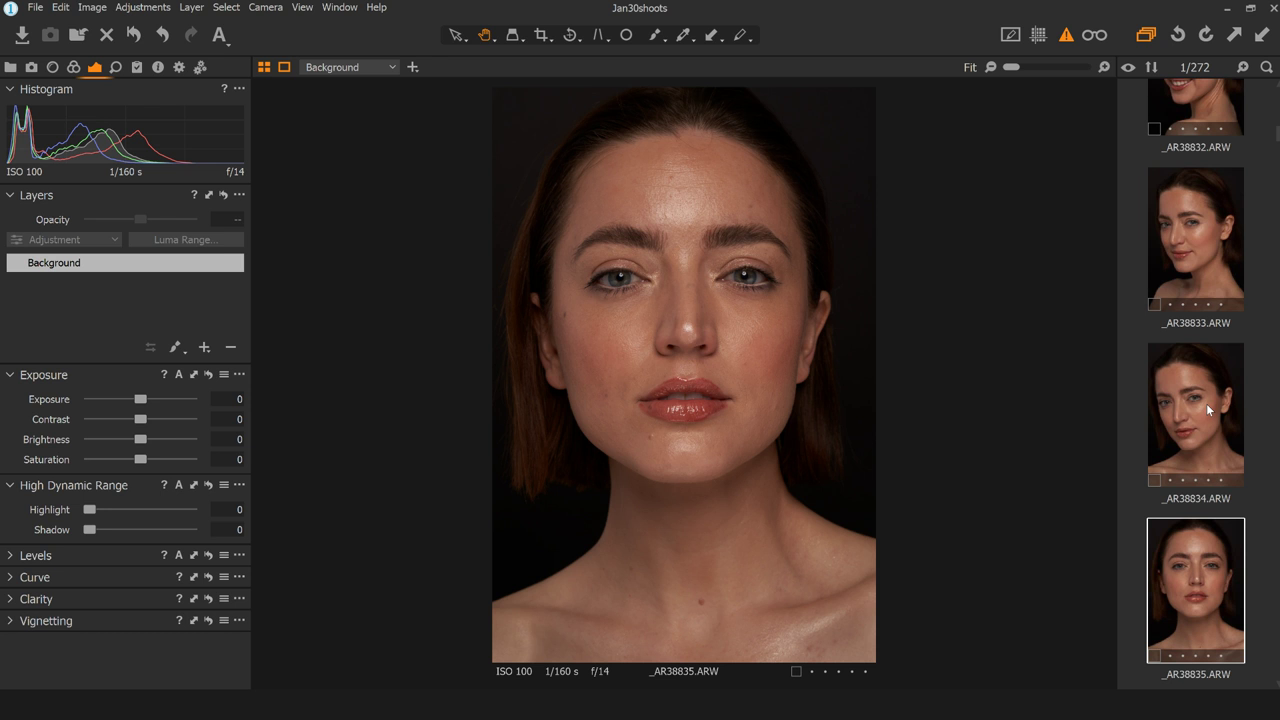
- Step from _AR38836 onward, deleting rejects _AR38837, _AR38841, _AR38842 and _AR38844
{"action": "key", "text": "Right"}
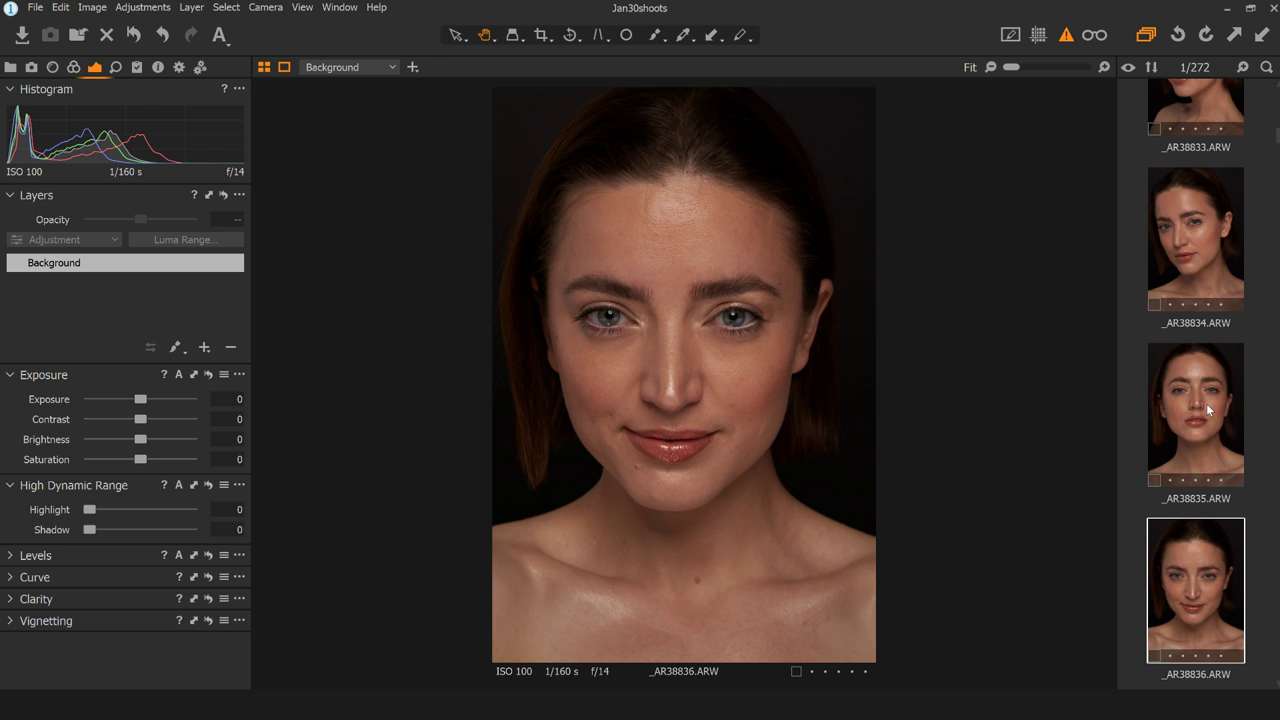
{"action": "key", "text": "Right"}
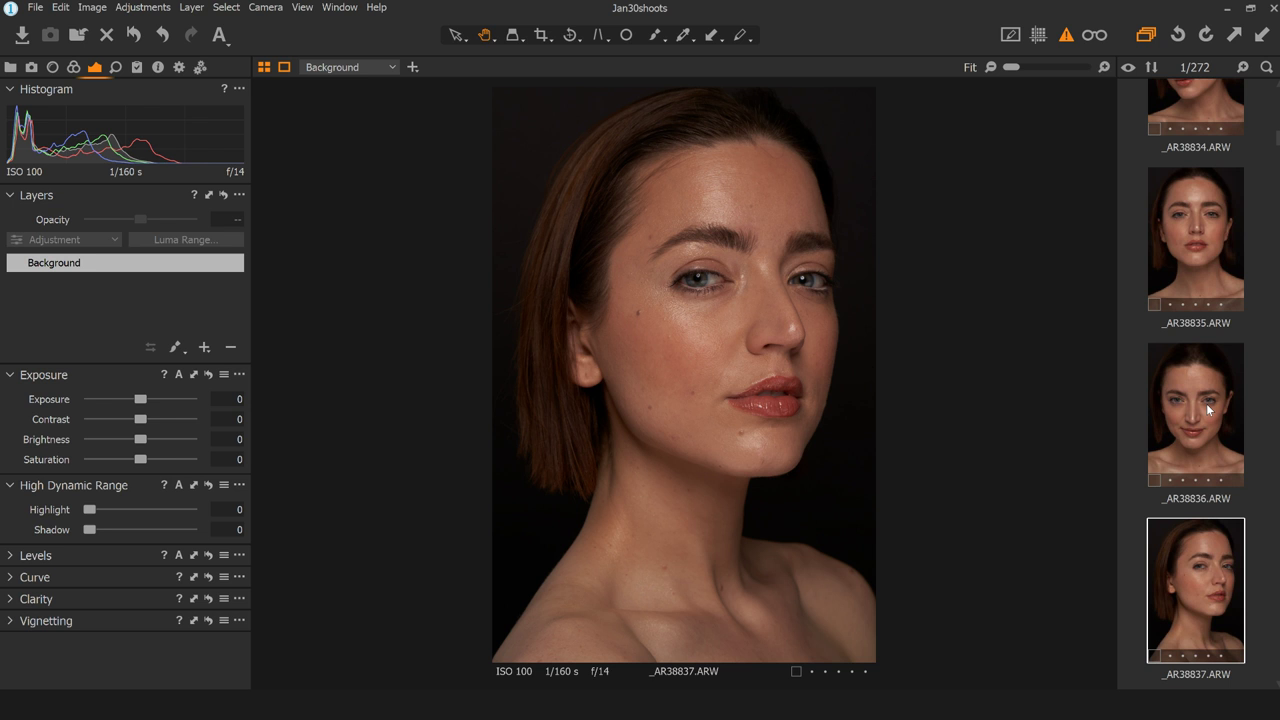
{"action": "key", "text": "Right"}
{"action": "key", "text": "Left"}
{"action": "key", "text": "Delete"}
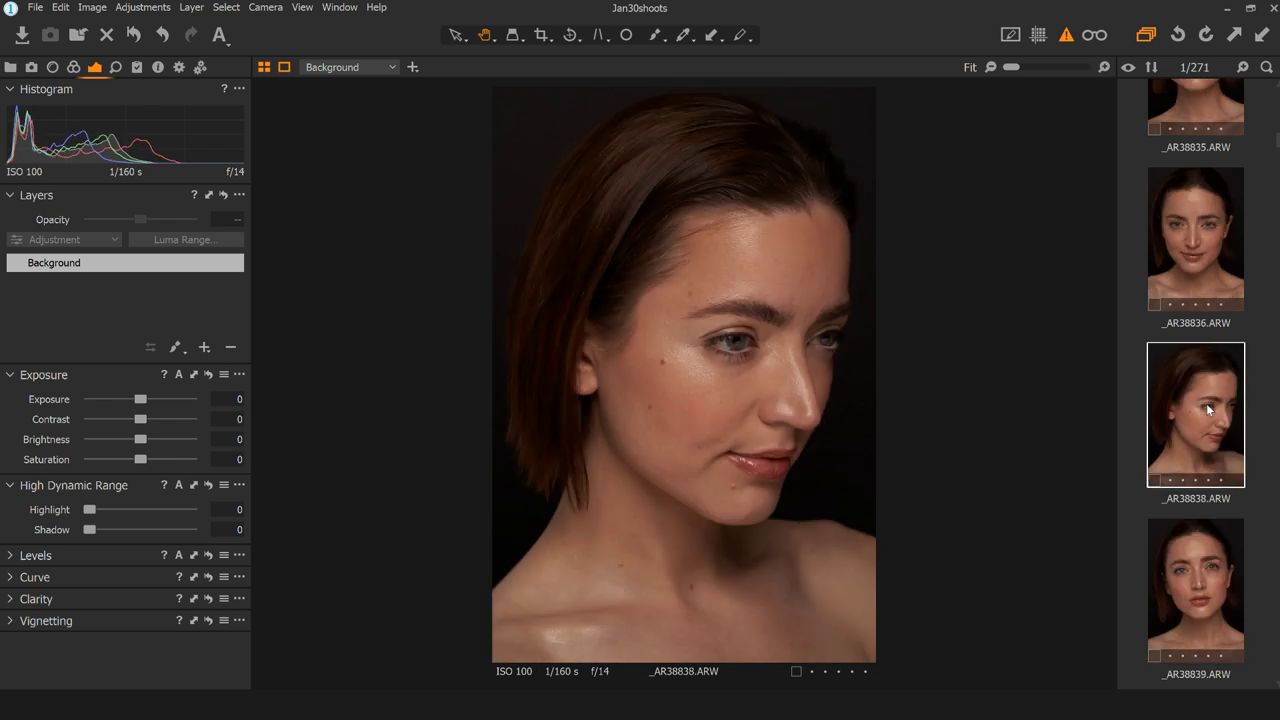
{"action": "key", "text": "Right"}
{"action": "key", "text": "Right"}
{"action": "key", "text": "Right"}
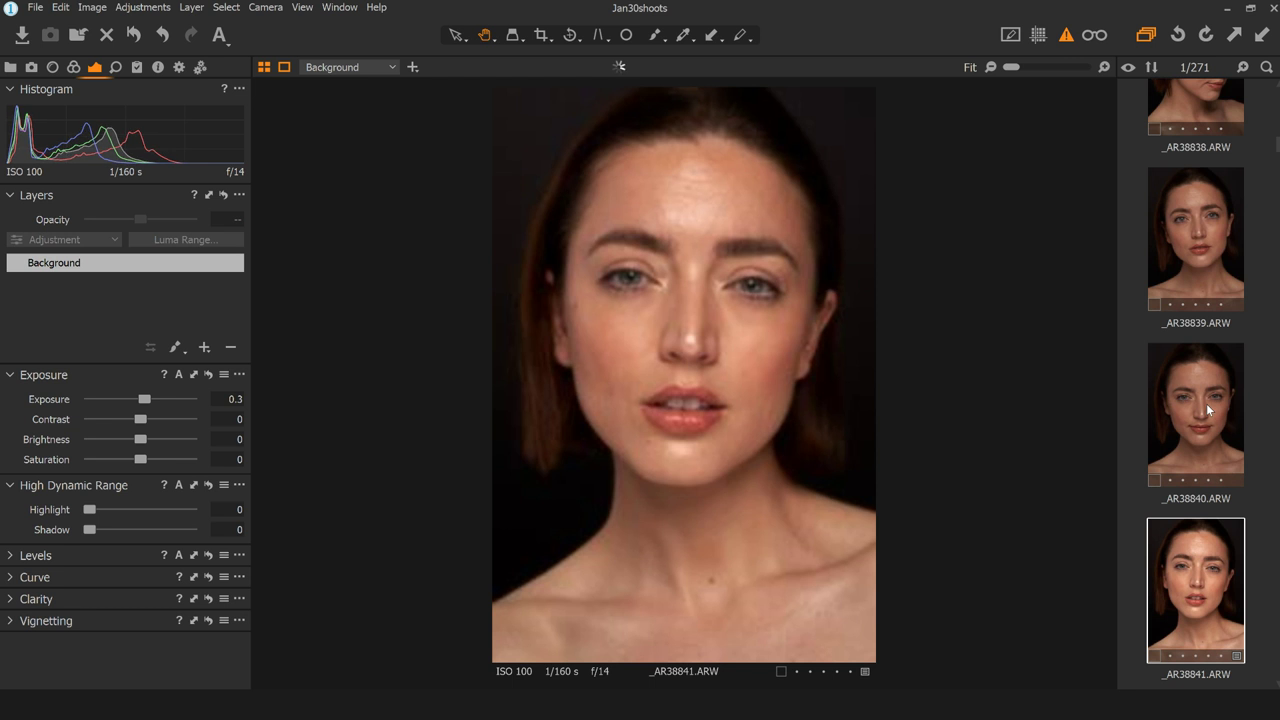
{"action": "key", "text": "Delete"}
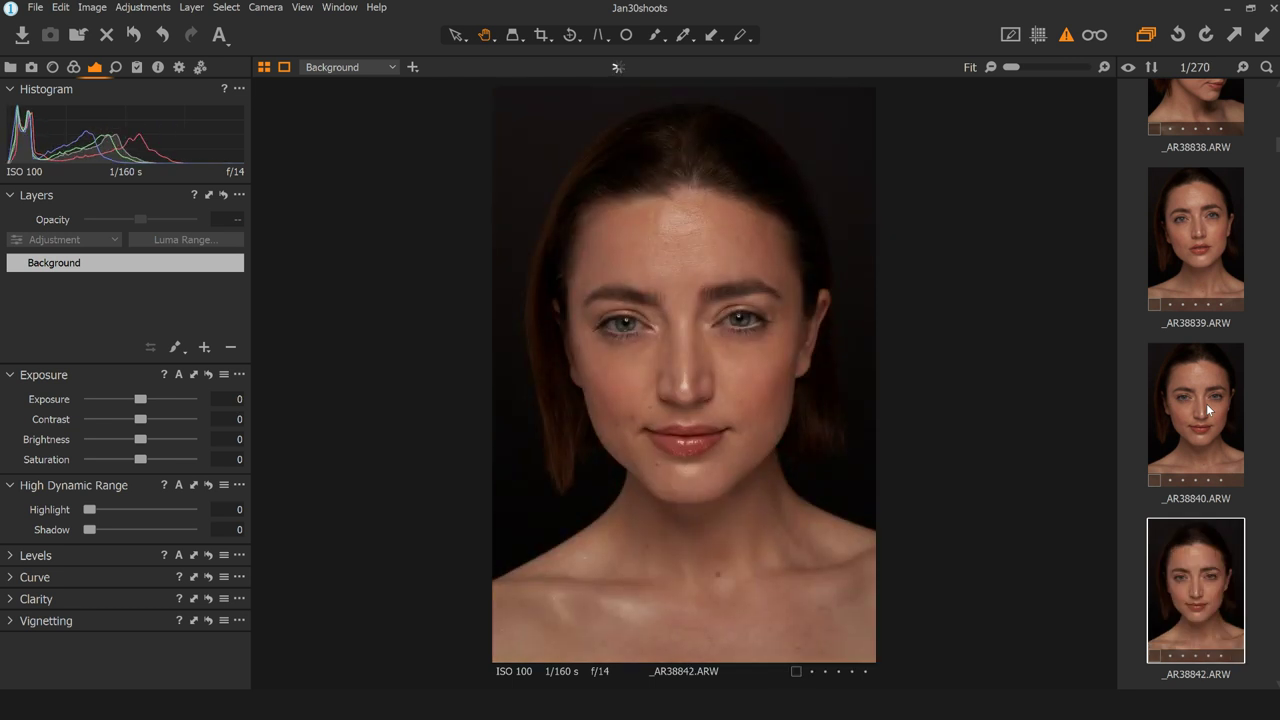
{"action": "key", "text": "Right"}
{"action": "key", "text": "Left"}
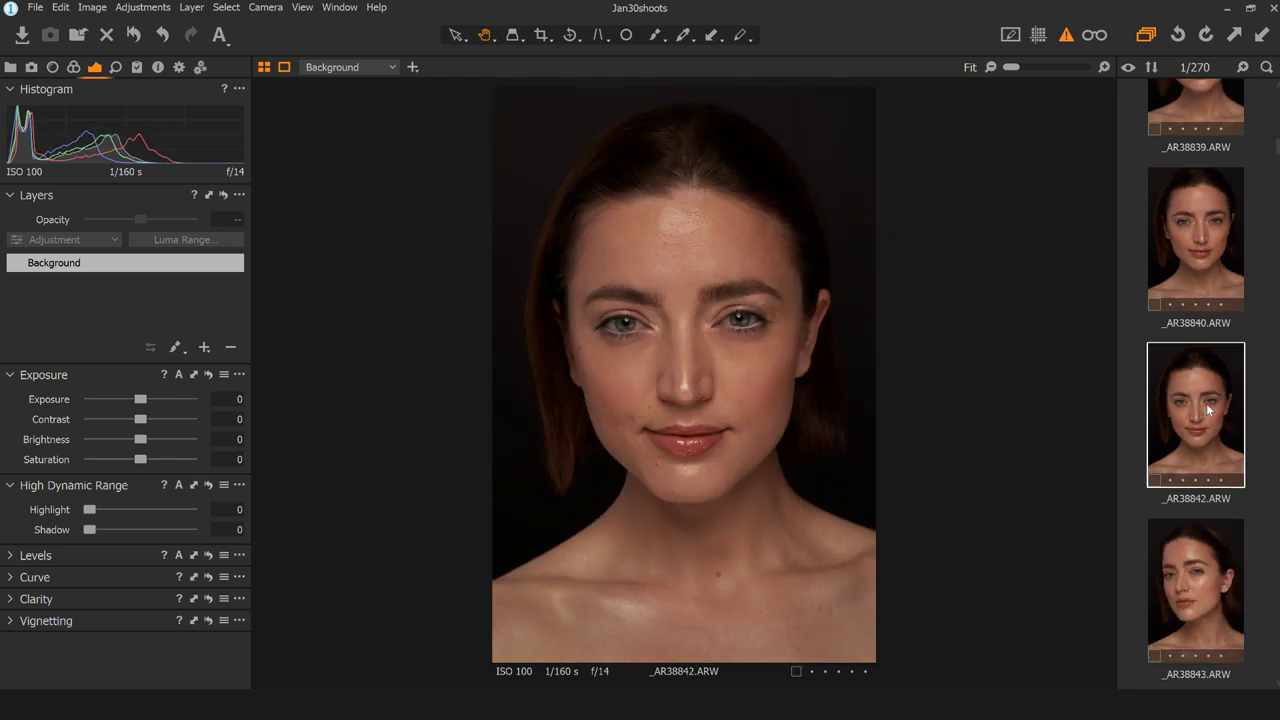
{"action": "key", "text": "Delete"}
{"action": "key", "text": "Right"}
- Continue through _AR38845–_AR38857, deleting rejects _AR38848, _AR38855 and _AR38857
{"action": "key", "text": "Right"}
{"action": "key", "text": "Left"}
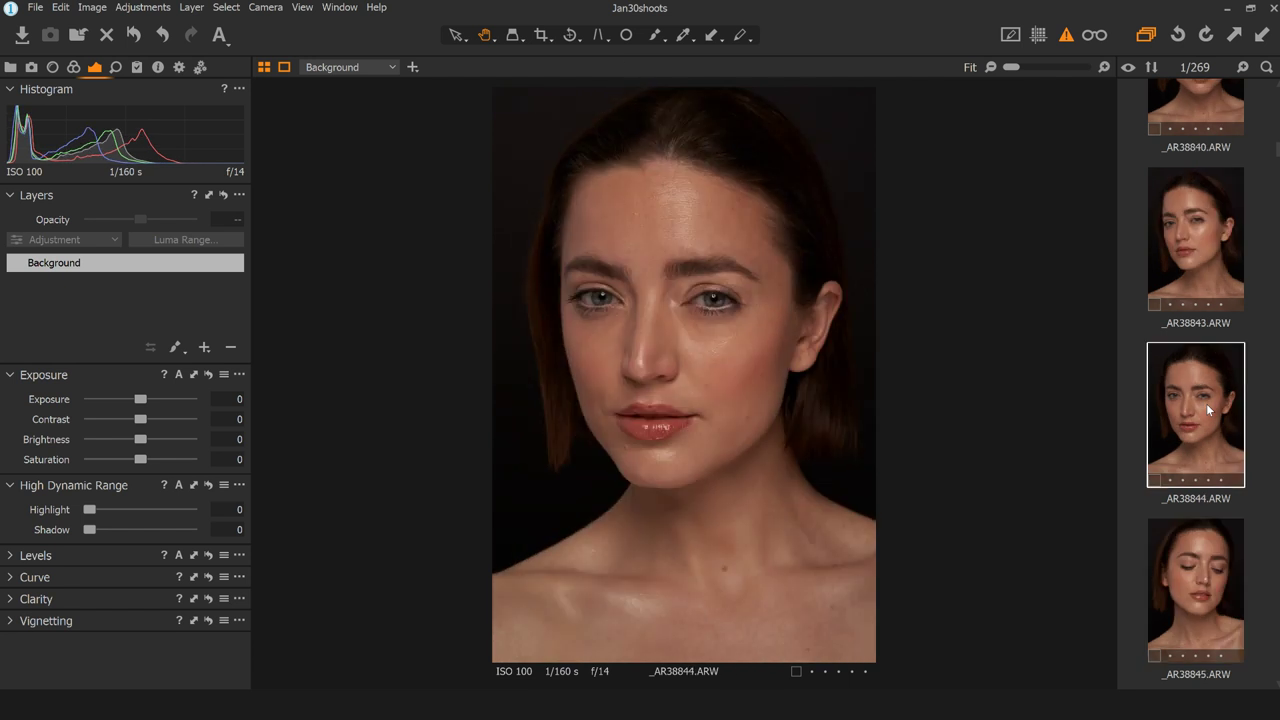
{"action": "key", "text": "Delete"}
{"action": "key", "text": "Right"}
{"action": "key", "text": "Right"}
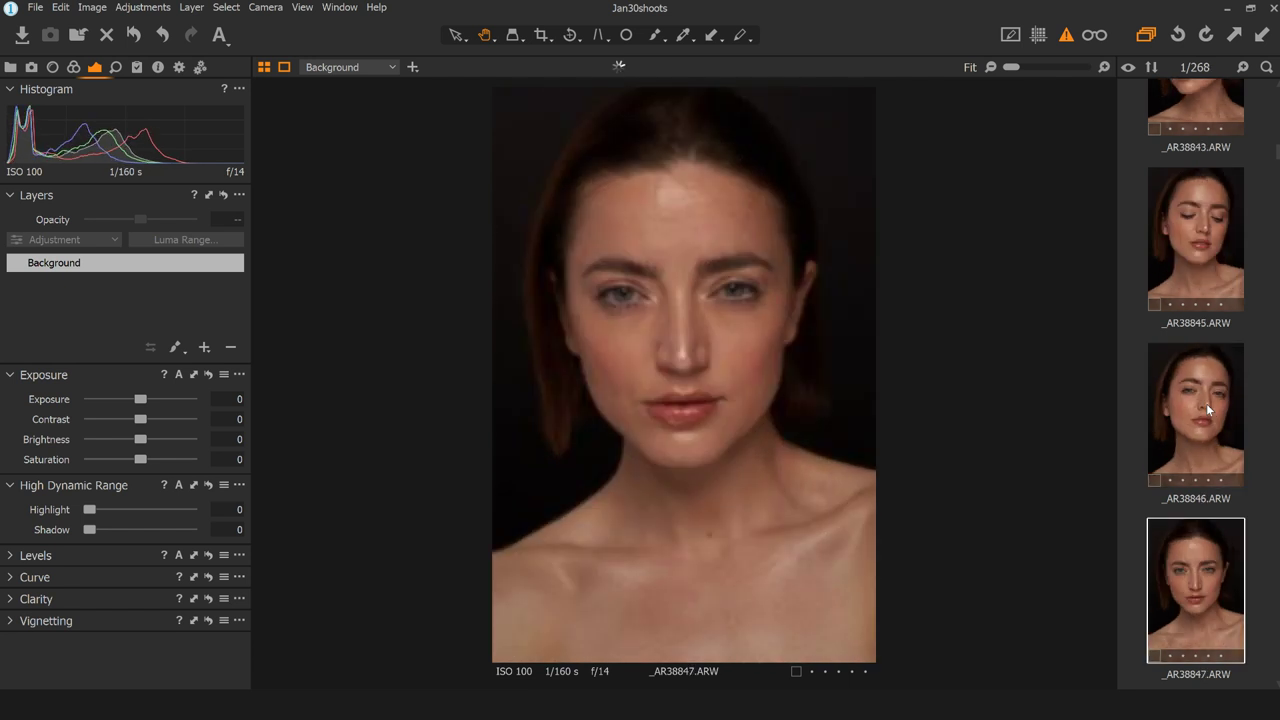
{"action": "key", "text": "Right"}
{"action": "key", "text": "Delete"}
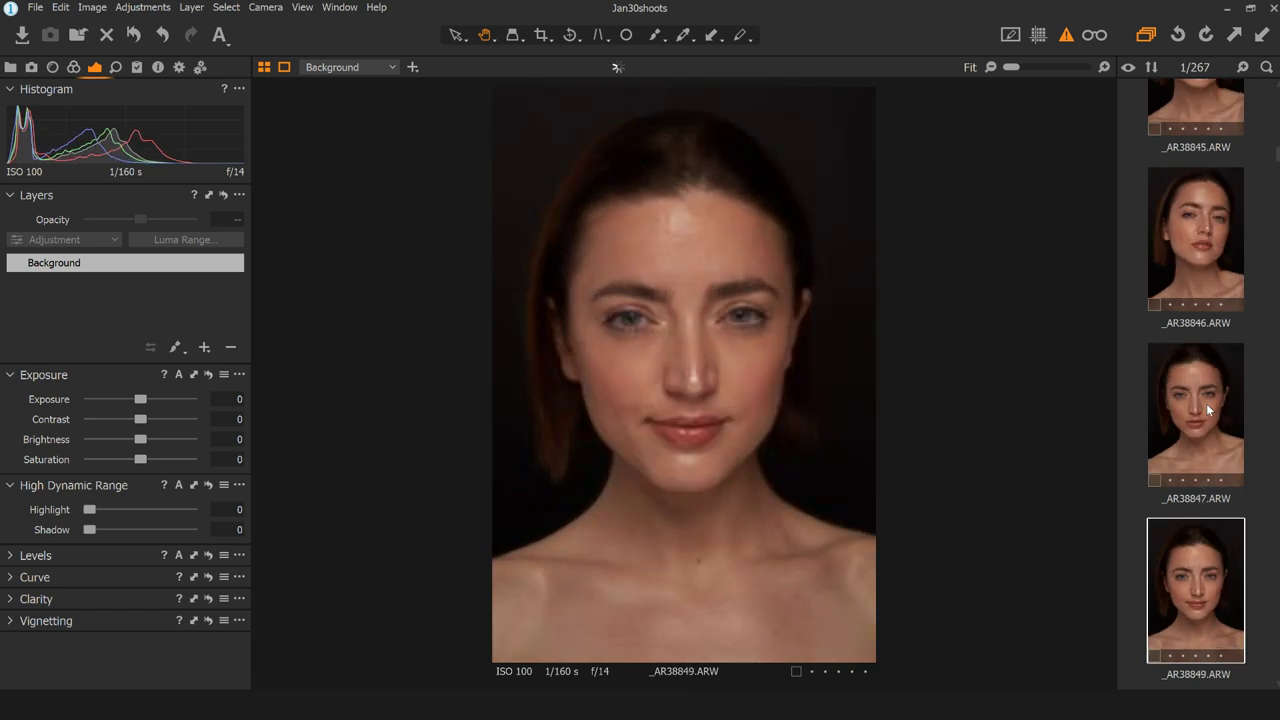
{"action": "key", "text": "Right"}
{"action": "key", "text": "Right"}
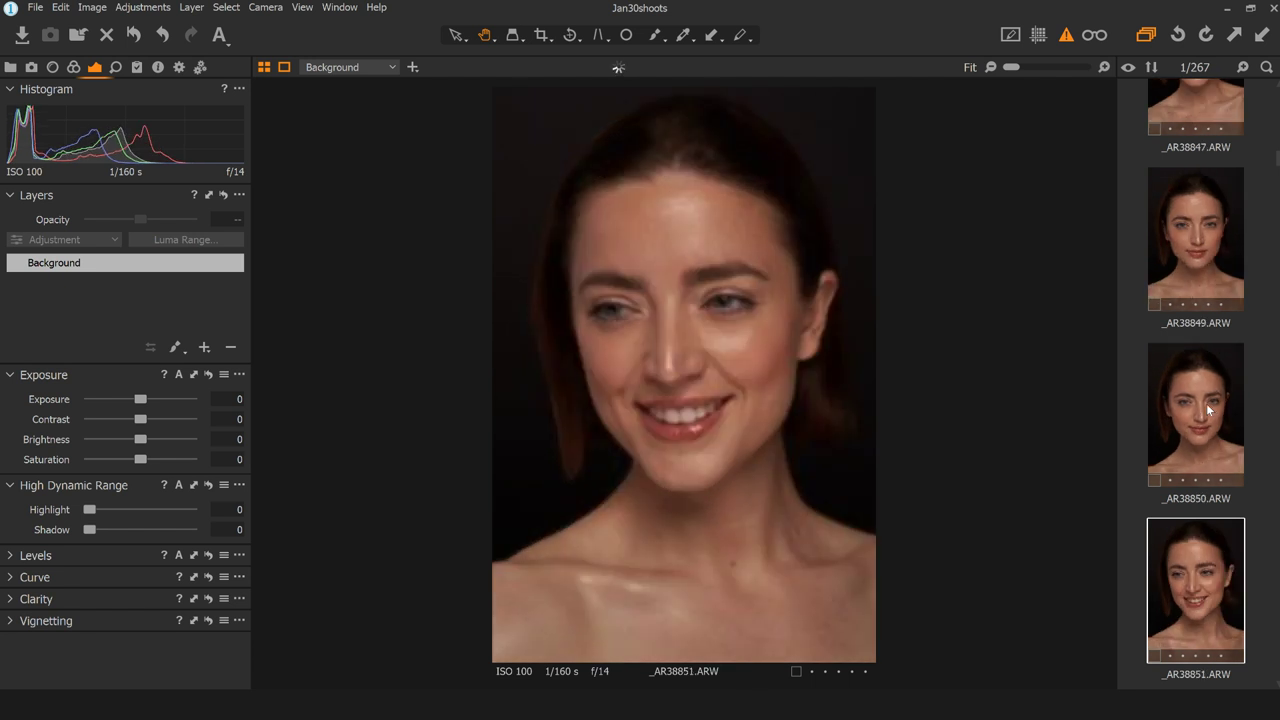
{"action": "key", "text": "Right"}
{"action": "key", "text": "Right"}
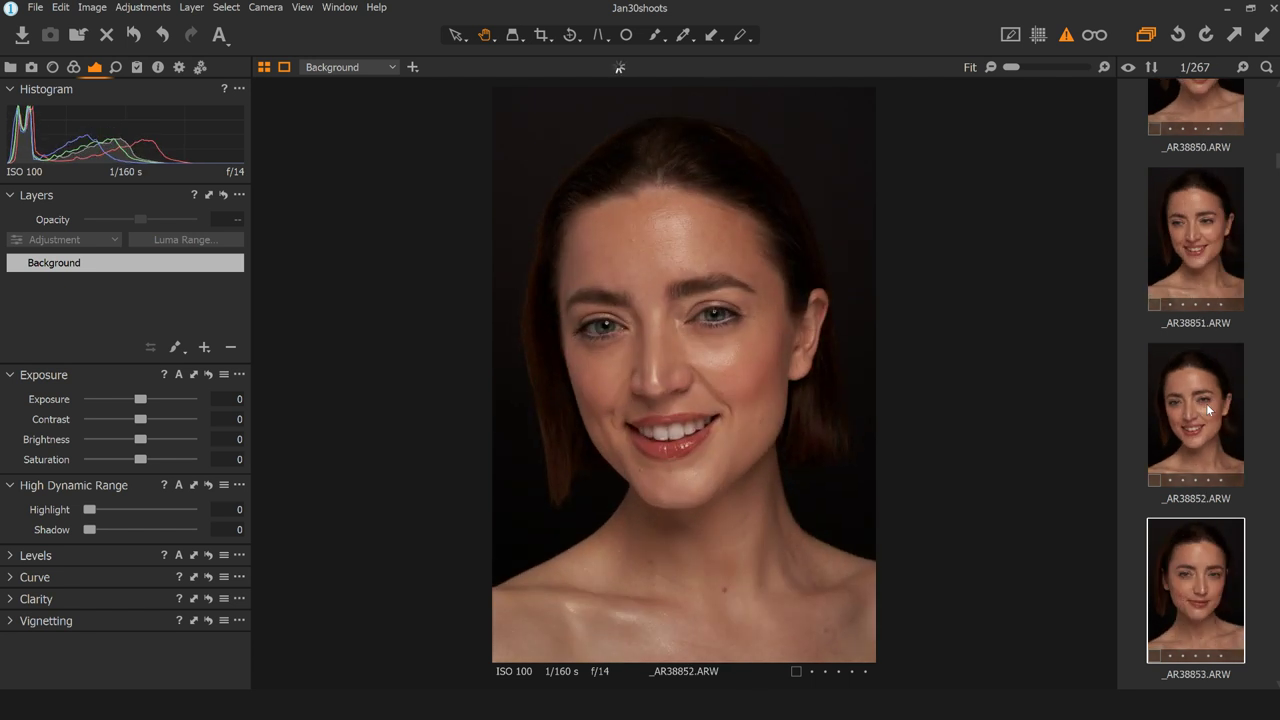
{"action": "key", "text": "Right"}
{"action": "key", "text": "Right"}
{"action": "key", "text": "Delete"}
{"action": "key", "text": "Right"}
{"action": "key", "text": "Right"}
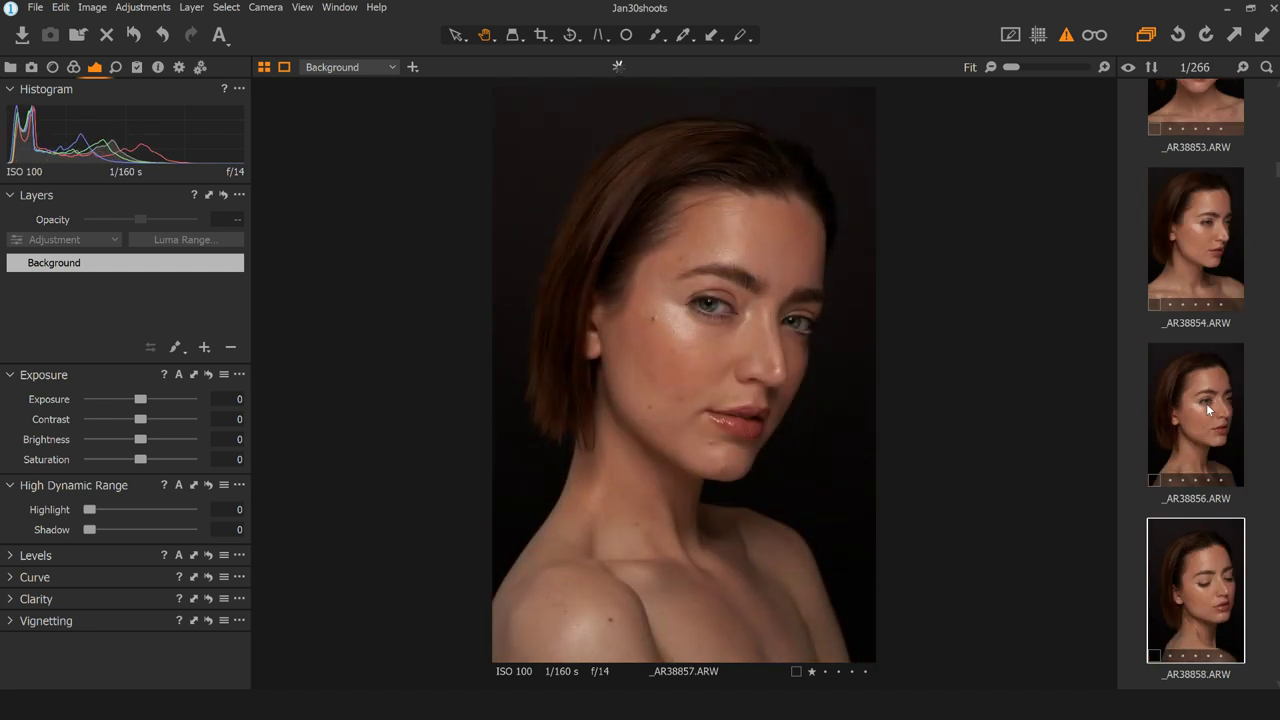
{"action": "key", "text": "Right"}
{"action": "key", "text": "Right"}
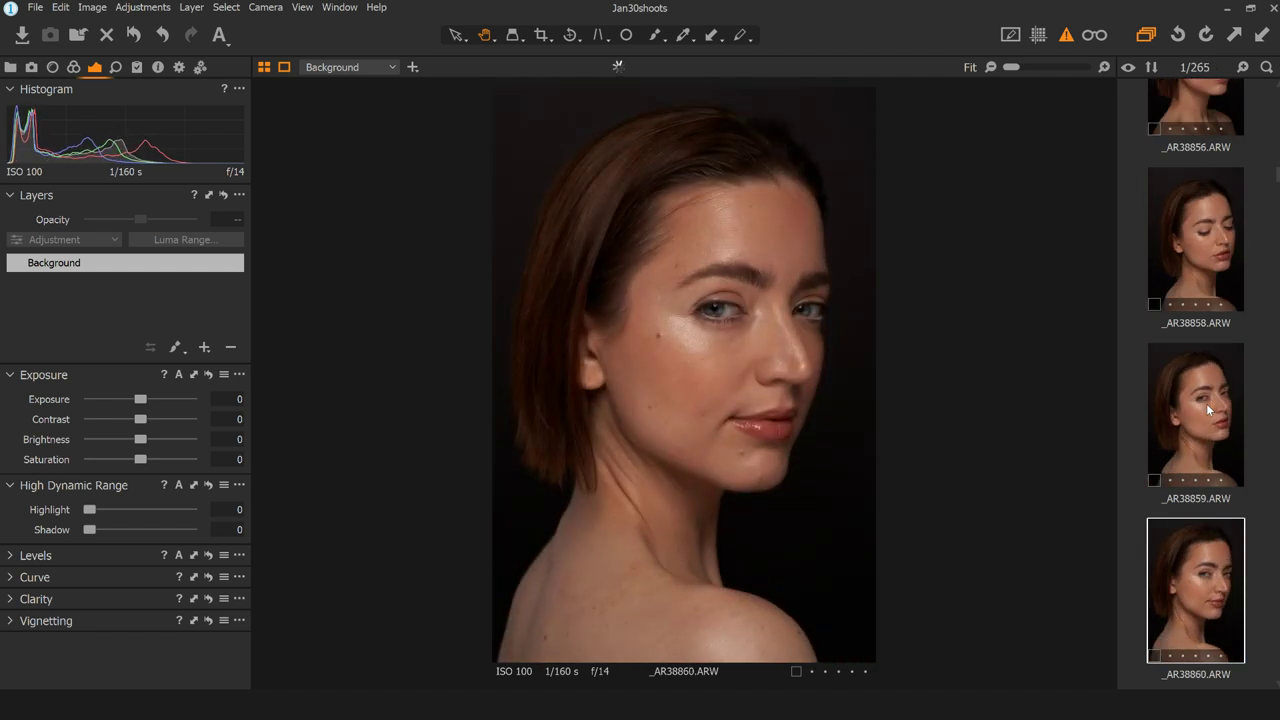
{"action": "key", "text": "Right"}
- Advance from _AR38862 through _AR38869 and _AR38871 to _AR38872 with highlight warnings showing
{"action": "key", "text": "Right"}
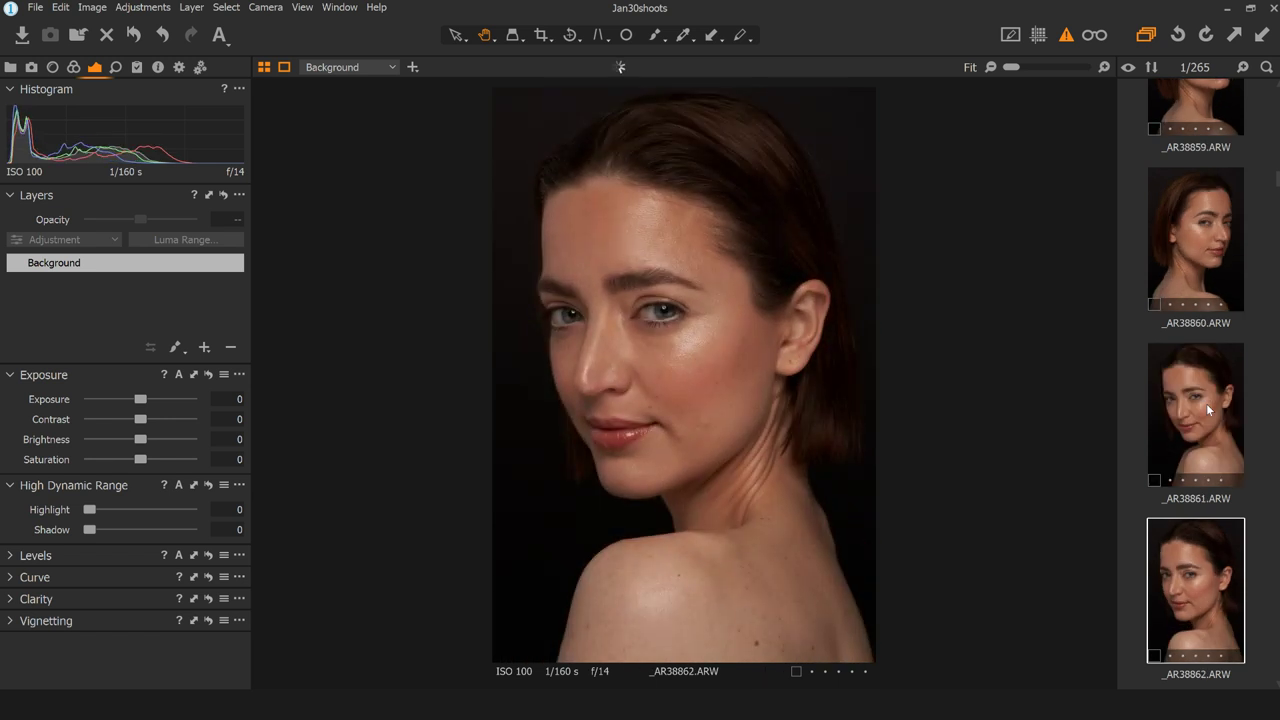
{"action": "key", "text": "Right"}
{"action": "key", "text": "Right"}
{"action": "key", "text": "Right"}
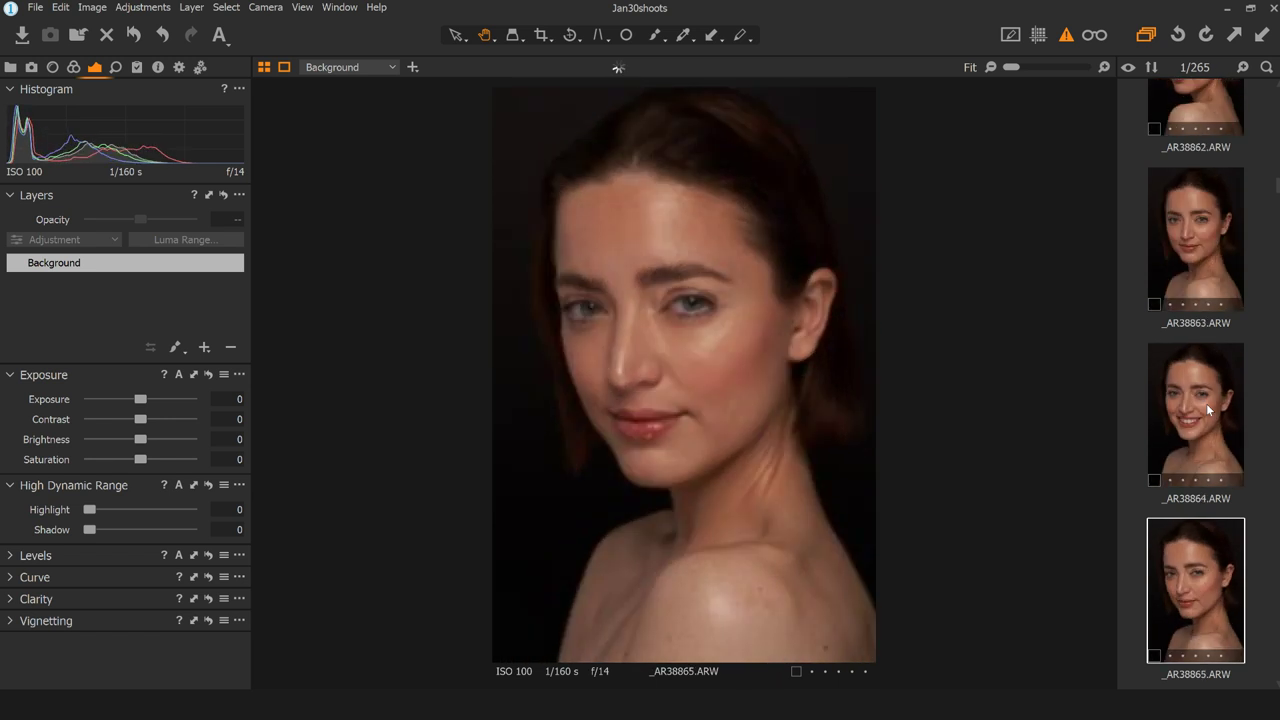
{"action": "key", "text": "Right"}
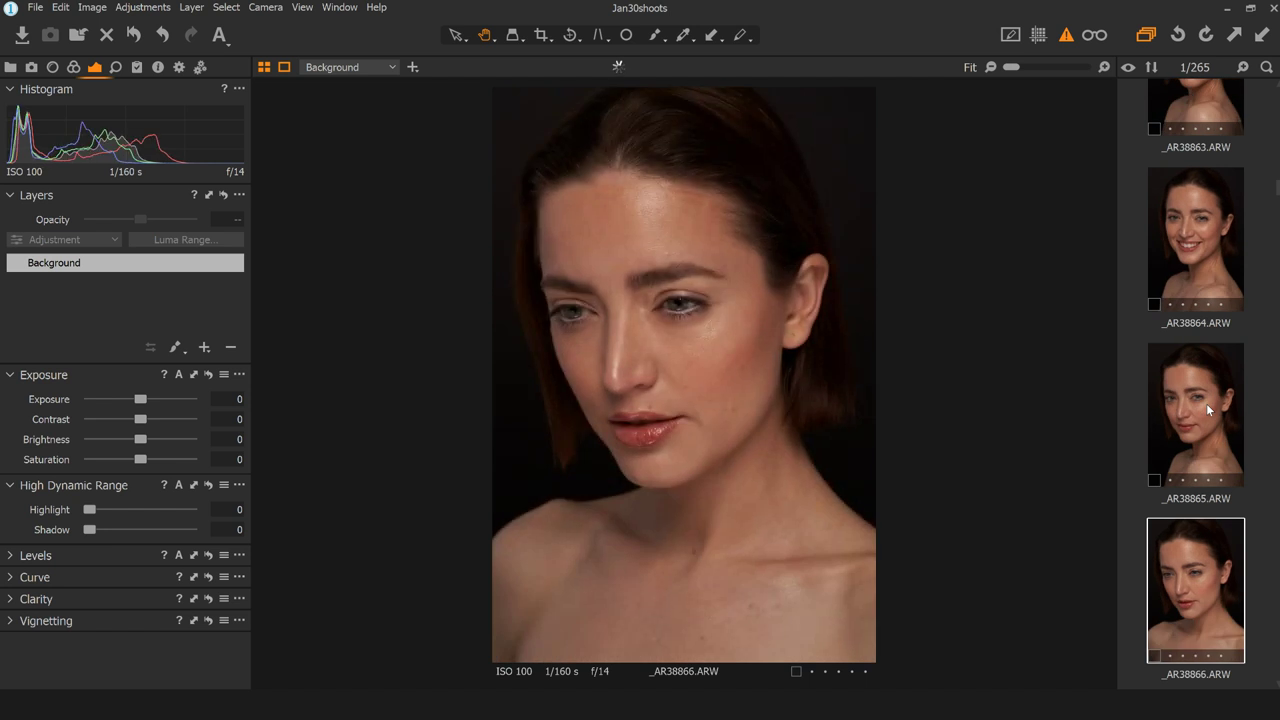
{"action": "key", "text": "Right"}
{"action": "key", "text": "Right"}
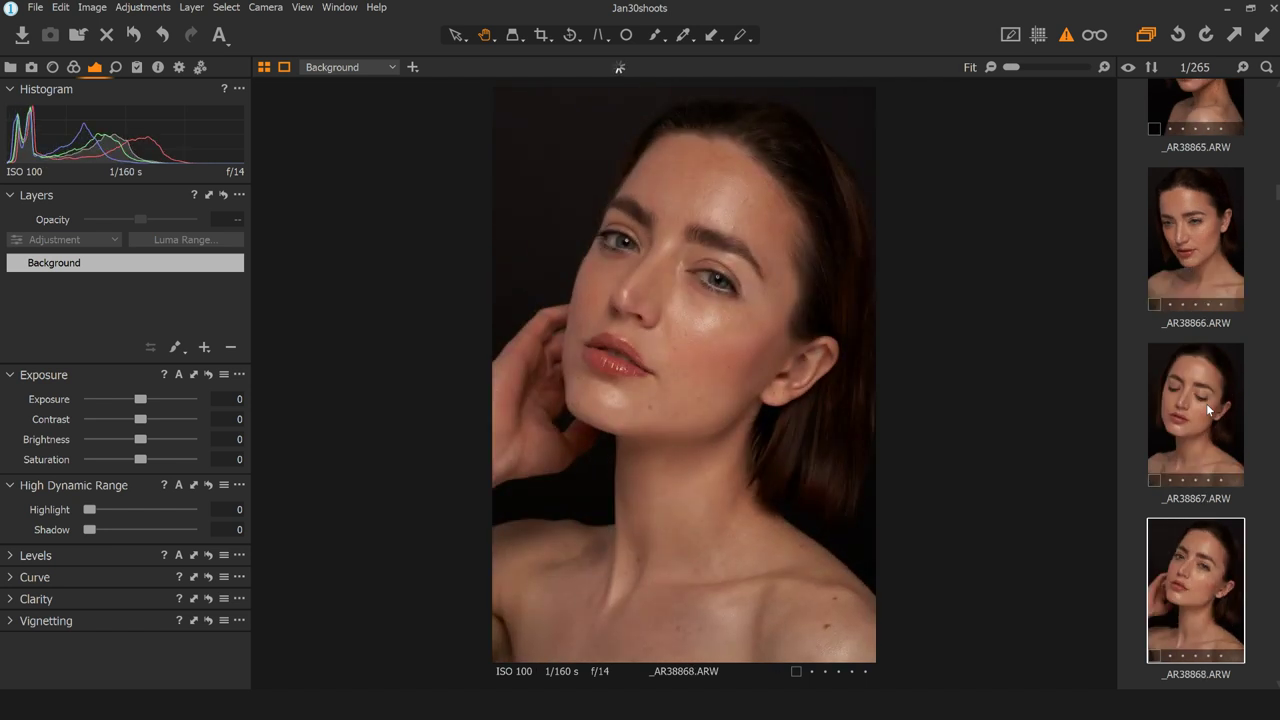
{"action": "key", "text": "Right"}
{"action": "key", "text": "Right"}
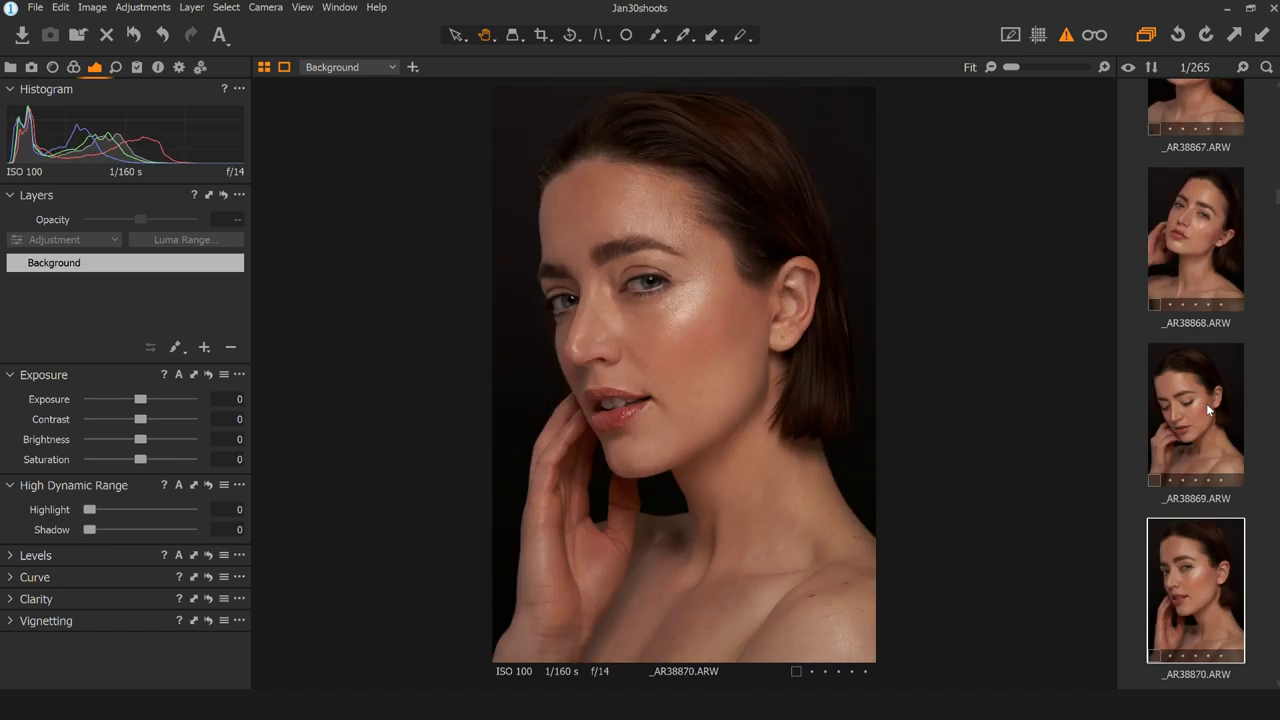
{"action": "key", "text": "Right"}
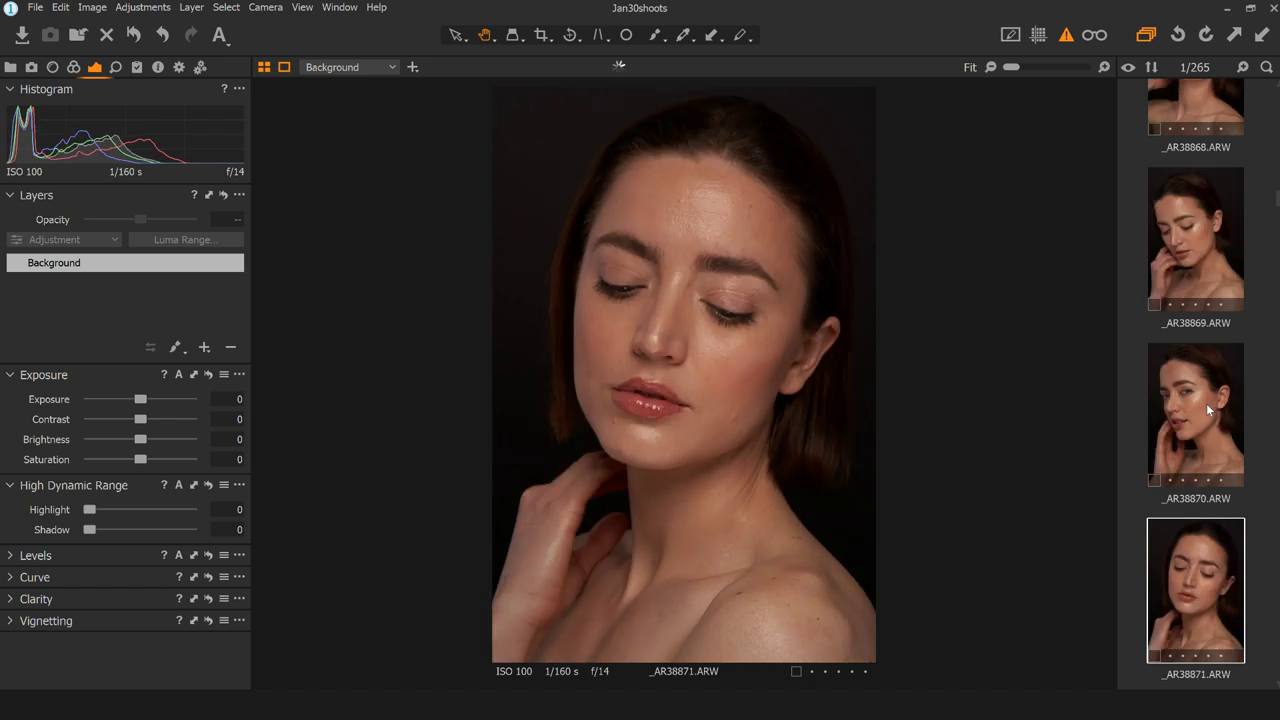
{"action": "key", "text": "Right"}
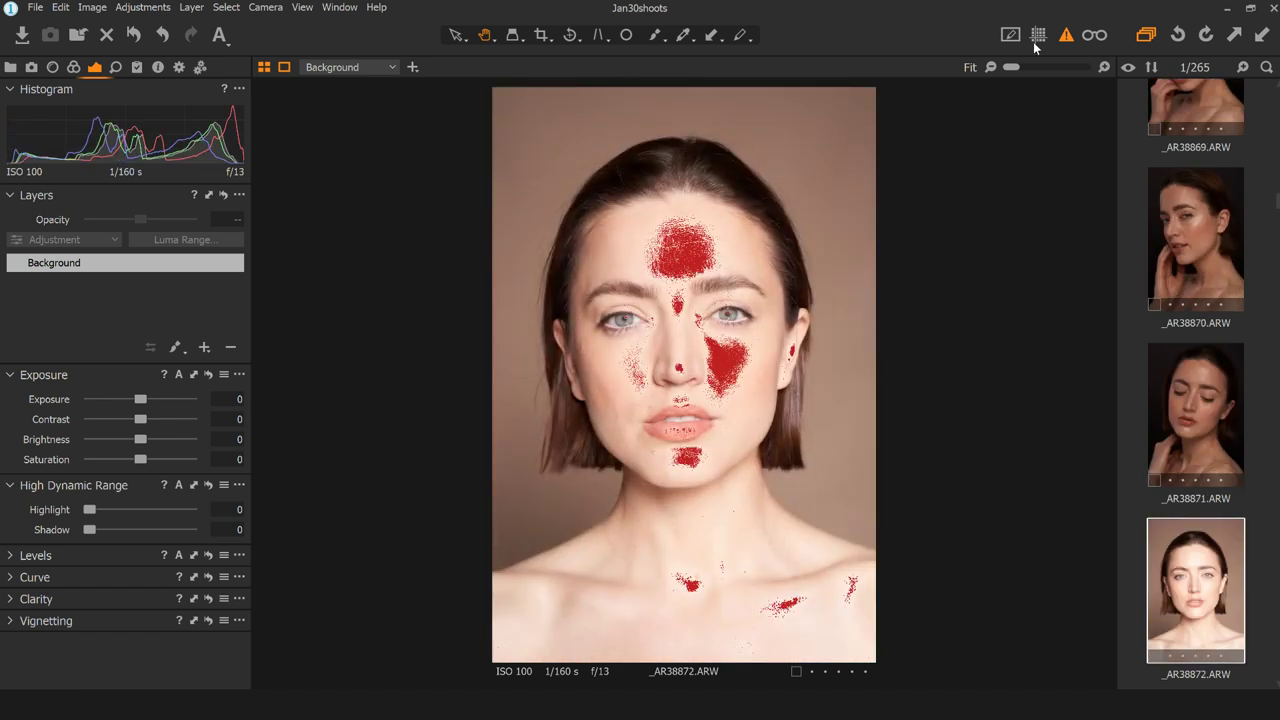
- Hide the overexposure warnings and compare _AR38872 against _AR38871
{"action": "left_click", "coordinate": [1067, 35]}
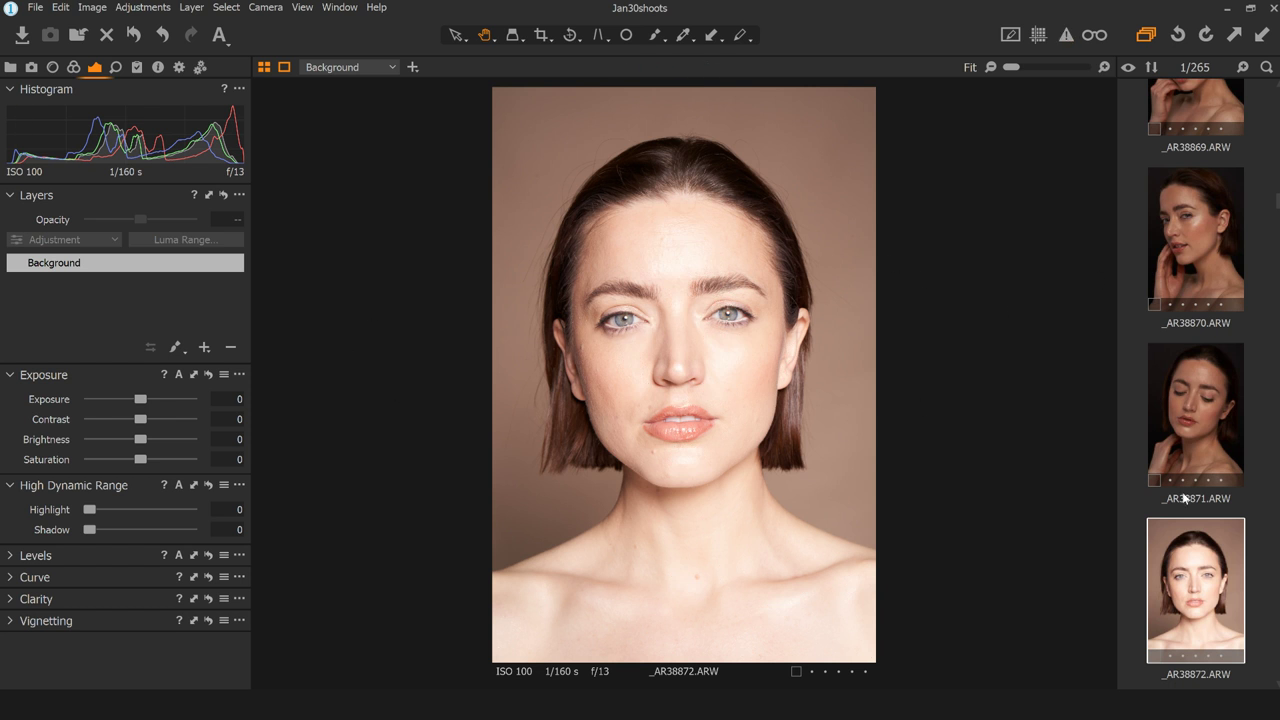
{"action": "left_click", "coordinate": [1203, 424]}
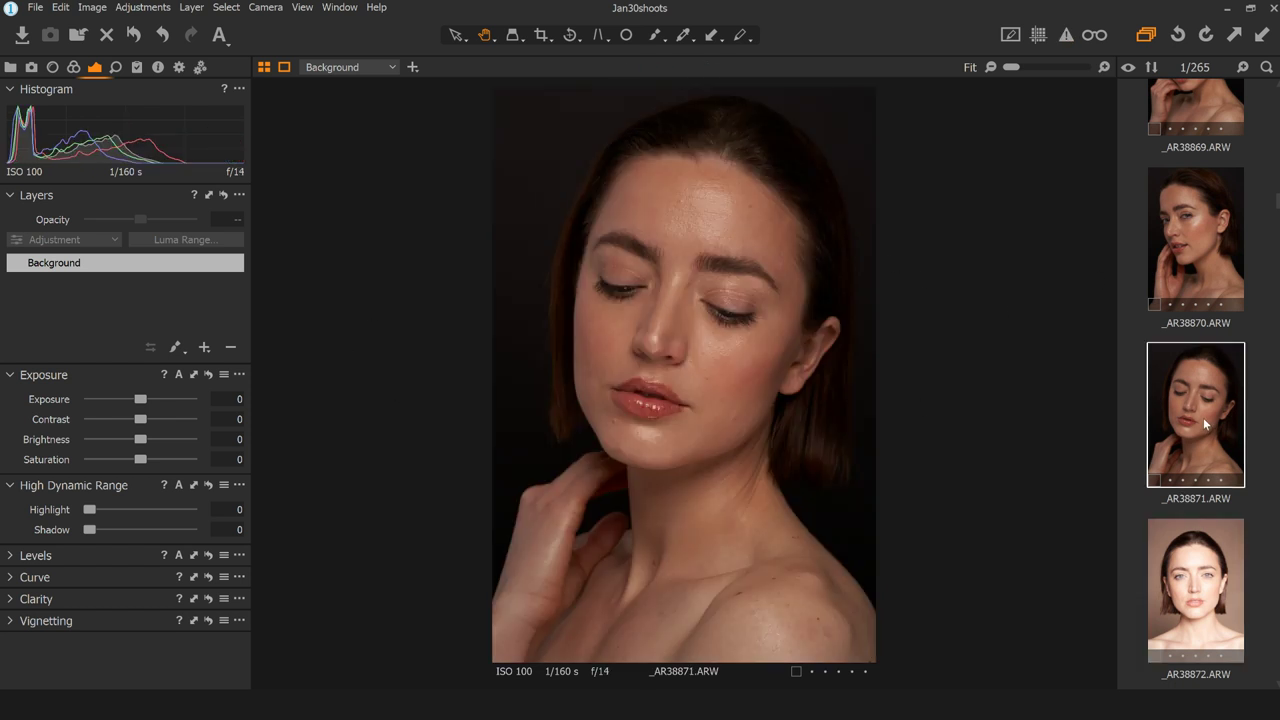
{"action": "key", "text": "Down"}
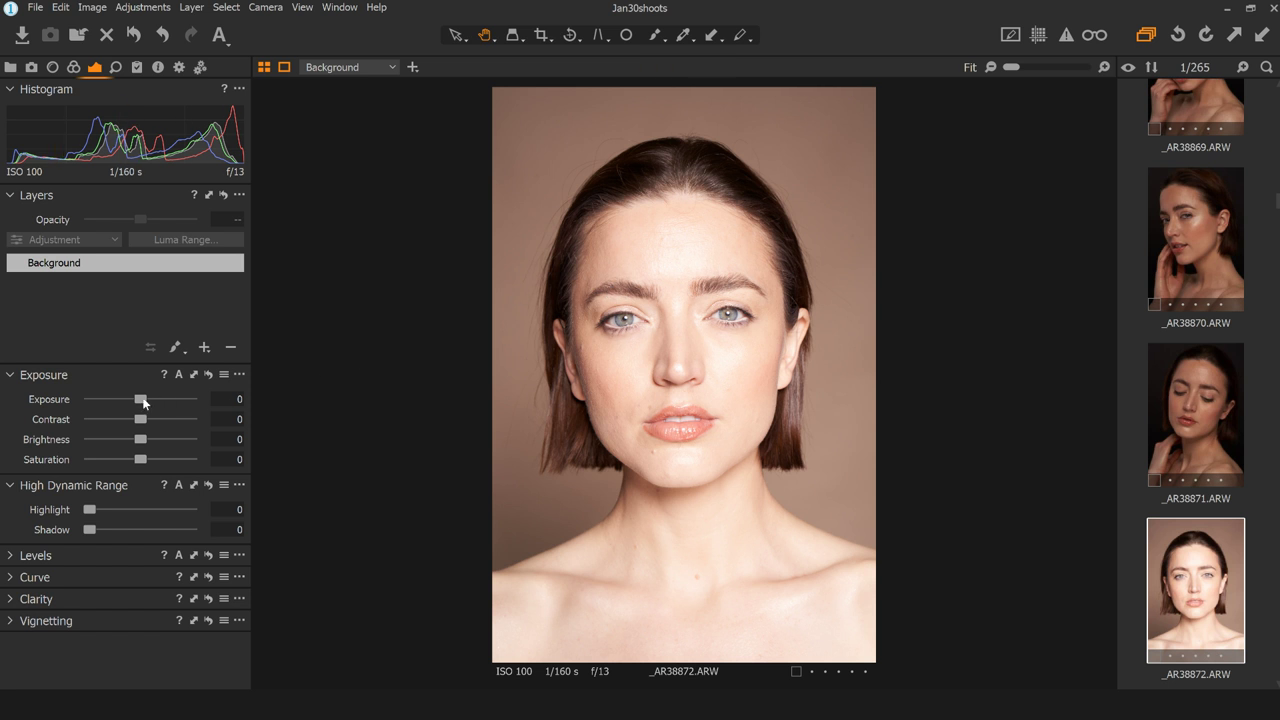
- Lower _AR38872's exposure to -1.21, then move on to _AR38873
{"action": "left_click_drag", "start_coordinate": [141, 399], "coordinate": [126, 398]}
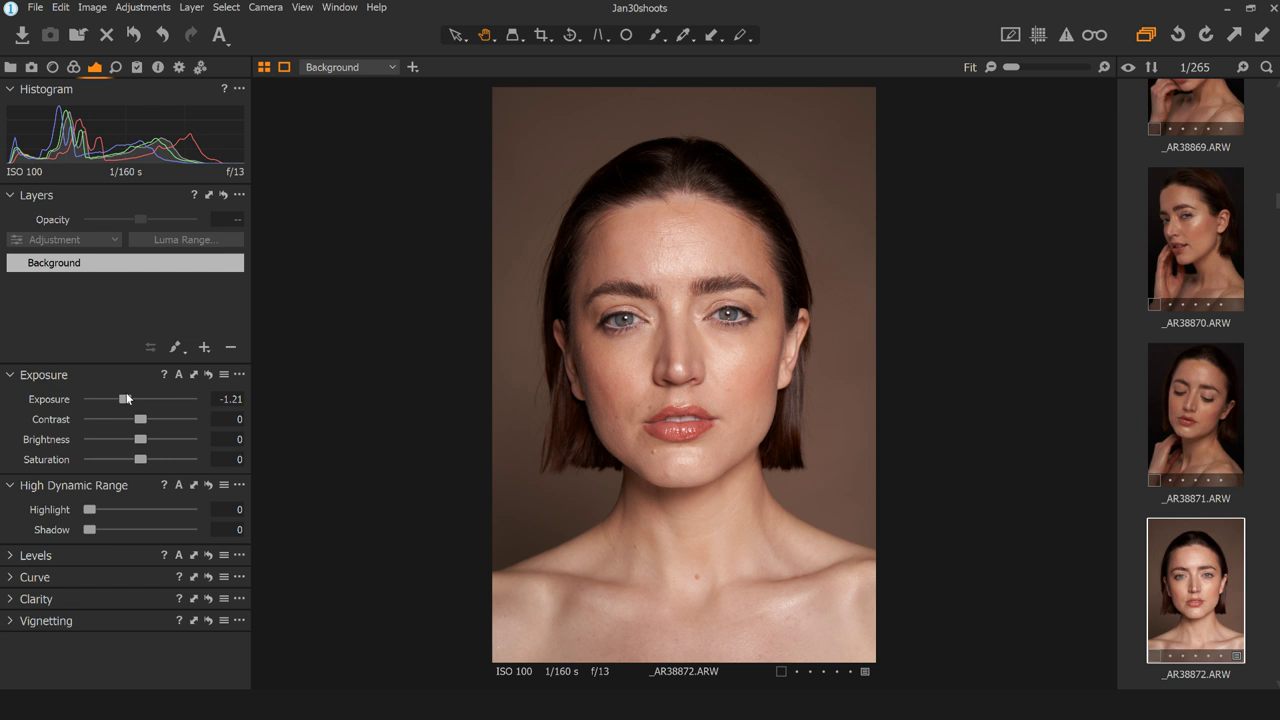
{"action": "left_click", "coordinate": [1193, 424]}
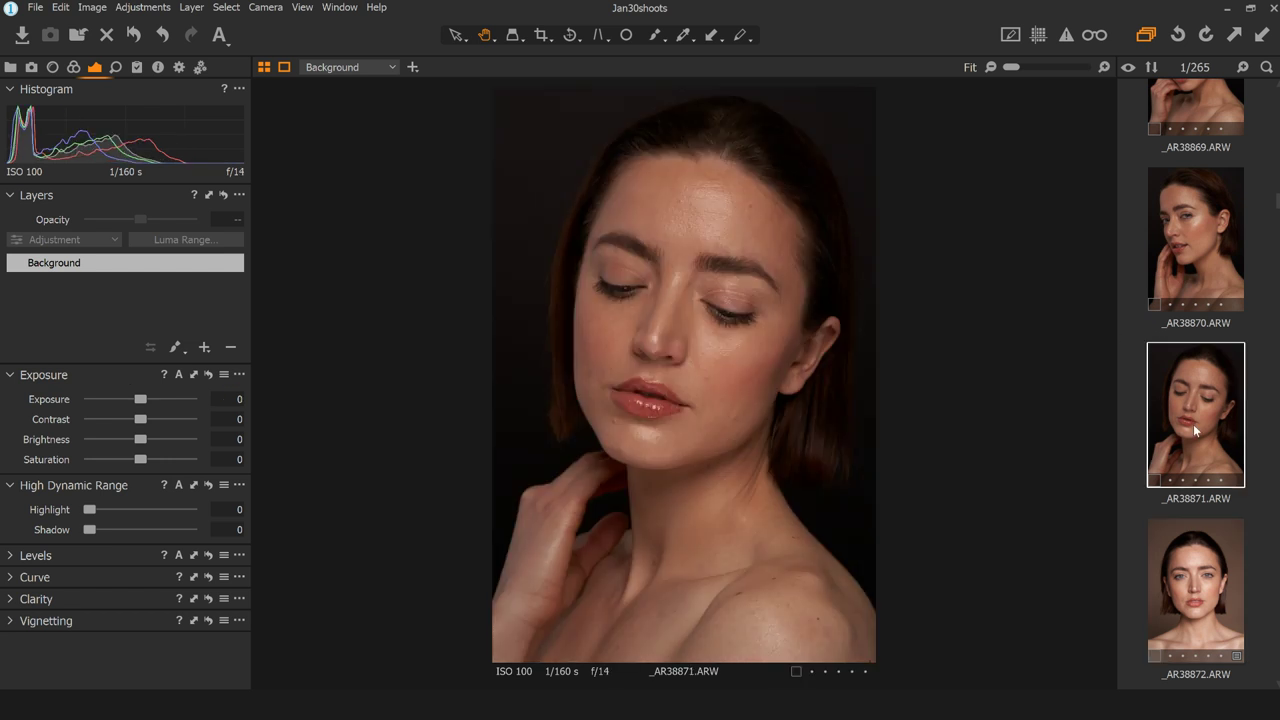
{"action": "left_click", "coordinate": [1183, 577]}
{"action": "key", "text": "Right"}
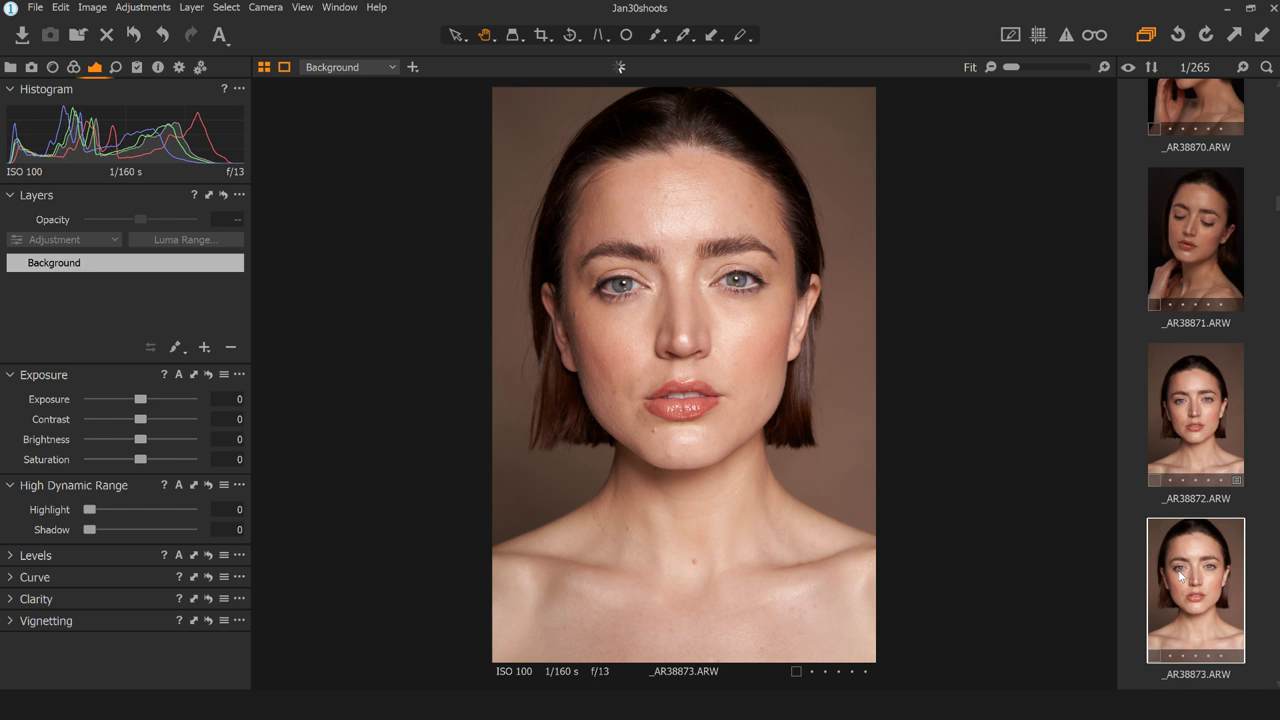
- Delete reject _AR38873 and review portraits _AR38875 through _AR38880
{"action": "key", "text": "Delete"}
{"action": "key", "text": "Right"}
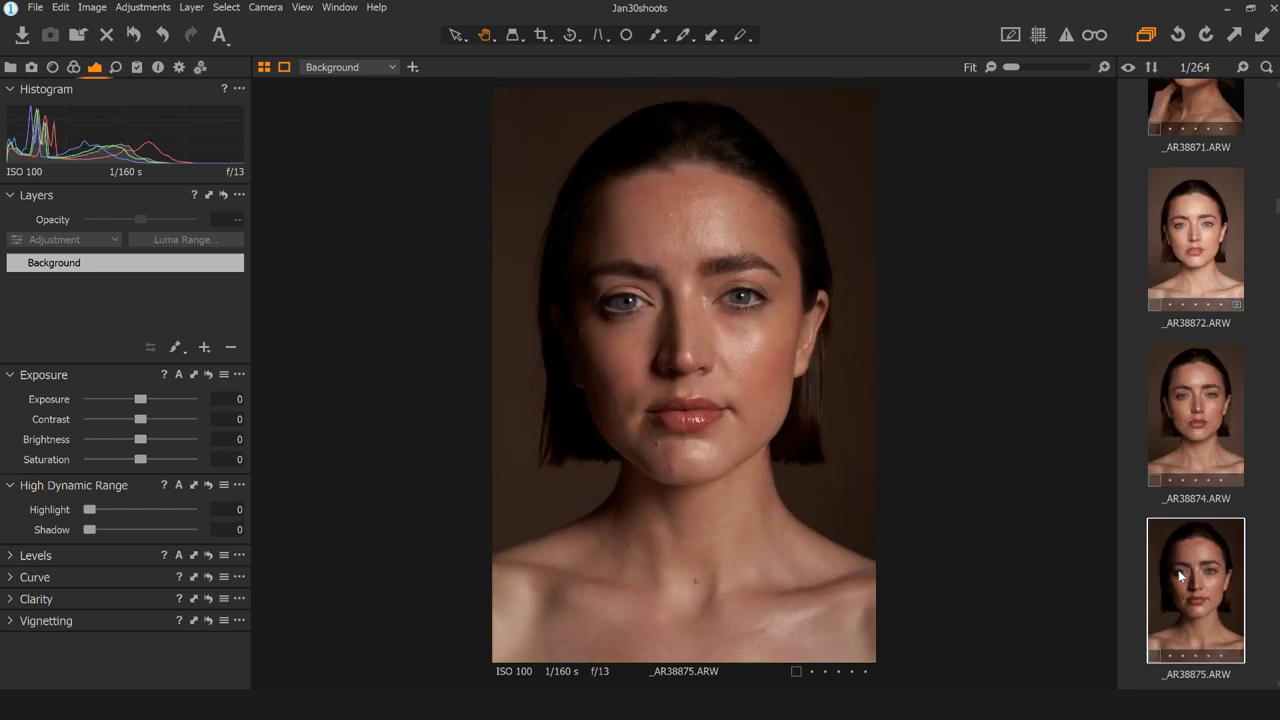
{"action": "key", "text": "Right"}
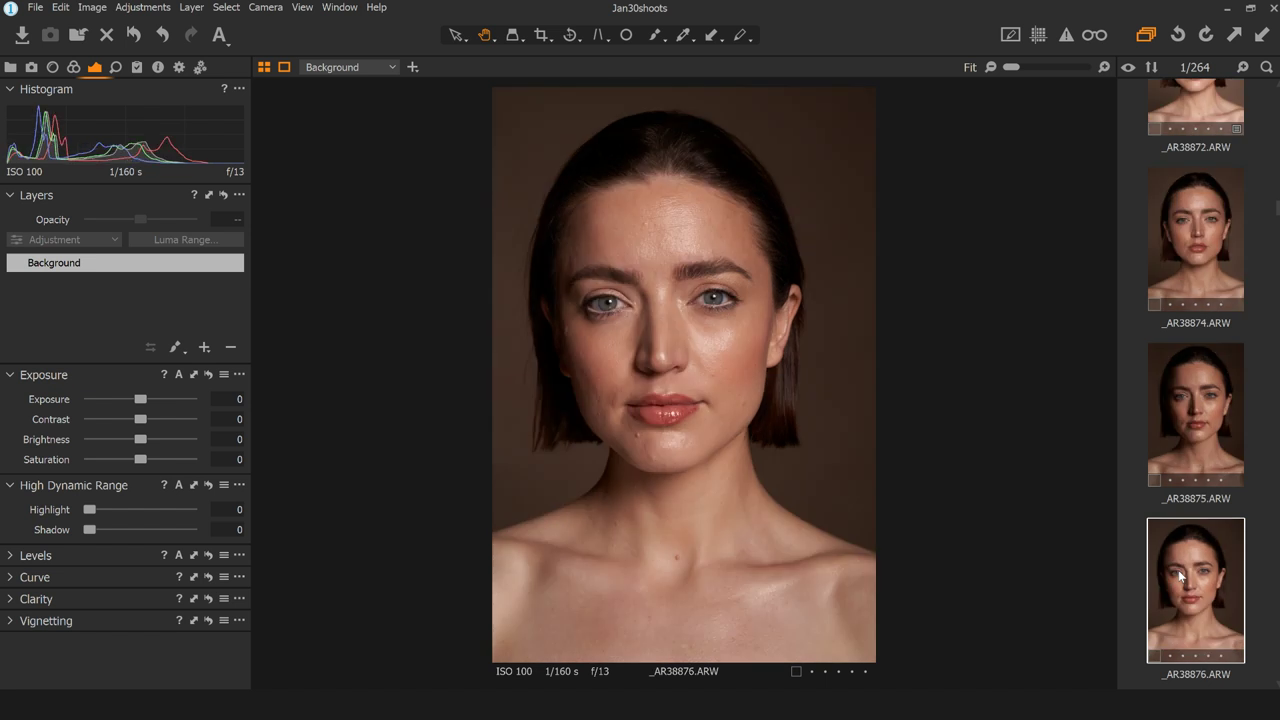
{"action": "key", "text": "Right"}
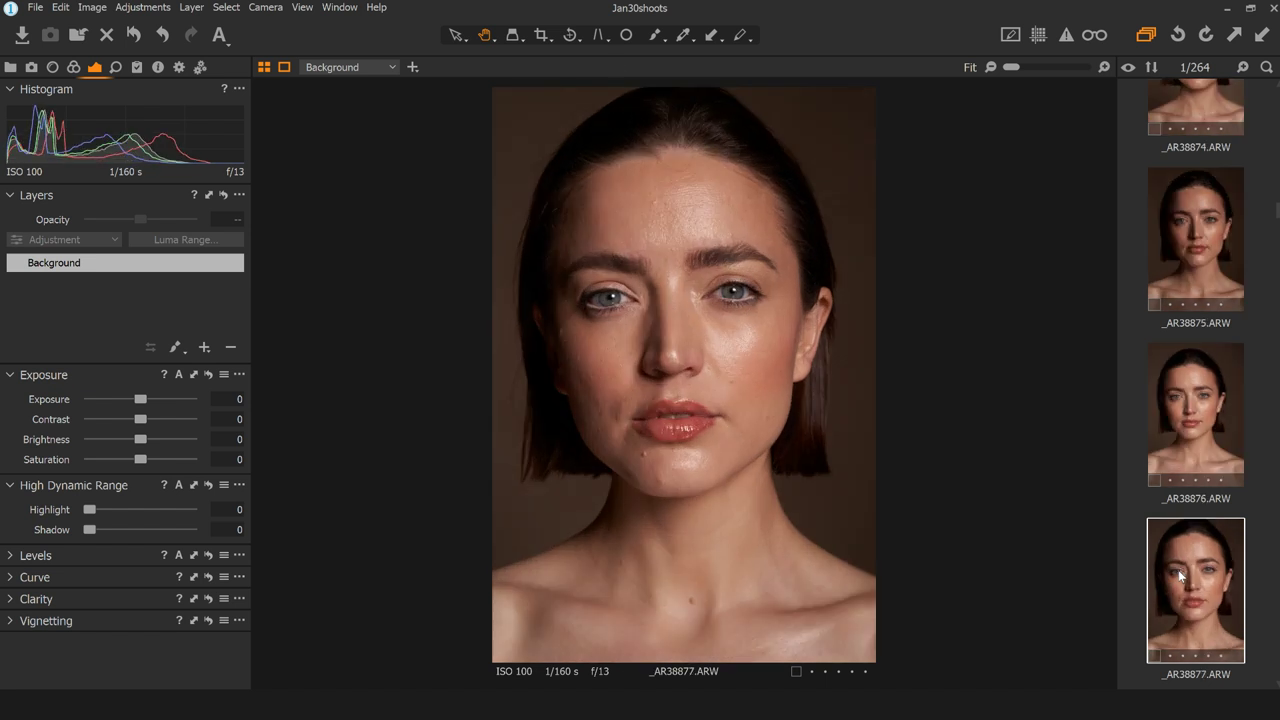
{"action": "key", "text": "Right"}
{"action": "key", "text": "Left"}
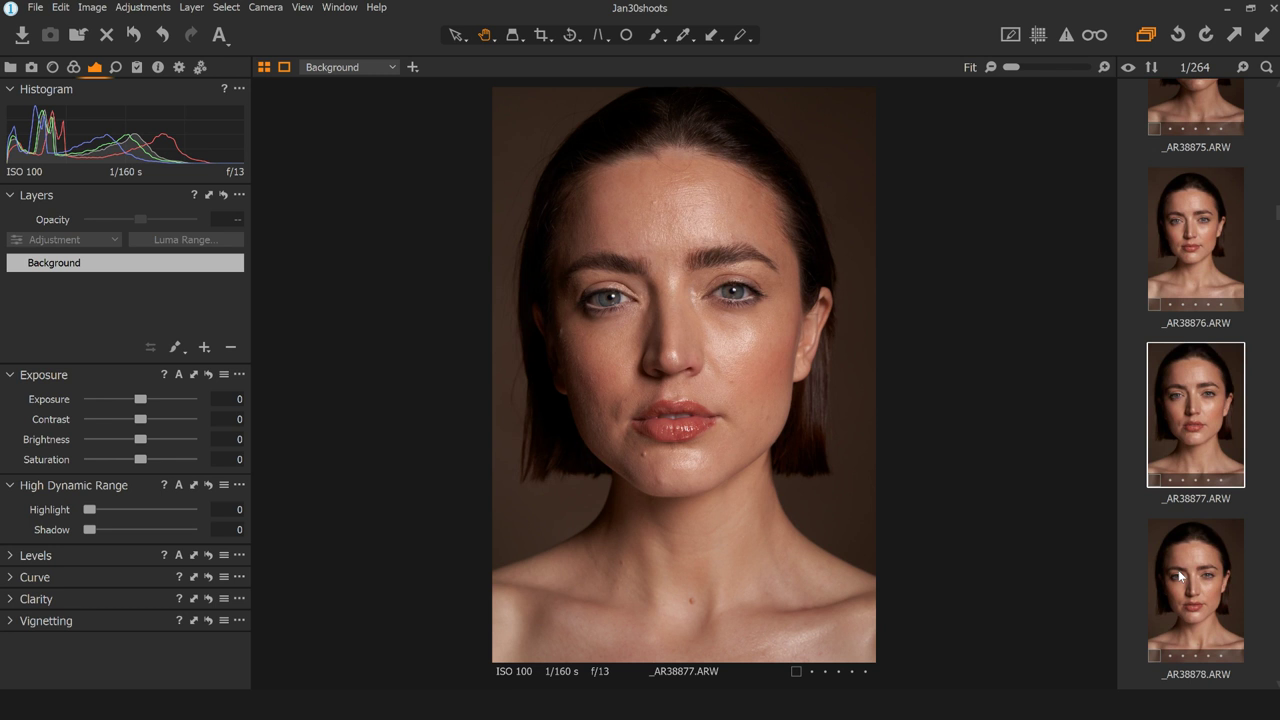
{"action": "key", "text": "Left"}
{"action": "key", "text": "Left"}
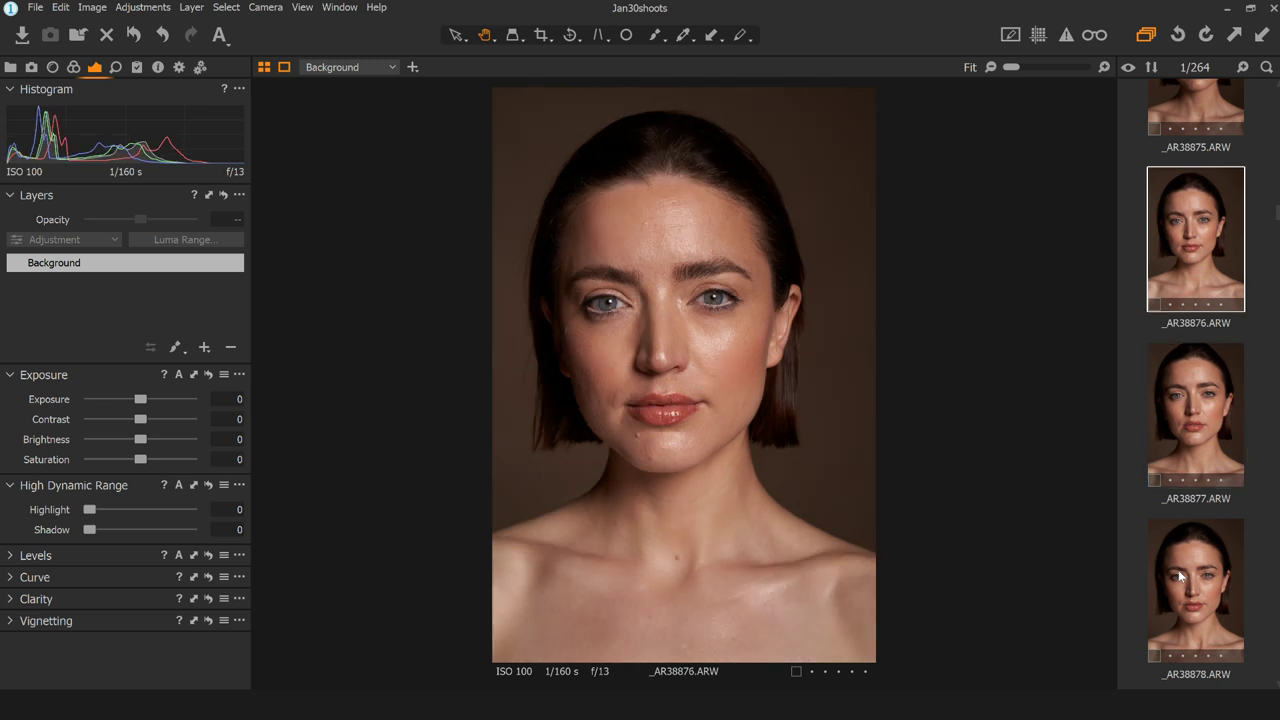
{"action": "key", "text": "Right"}
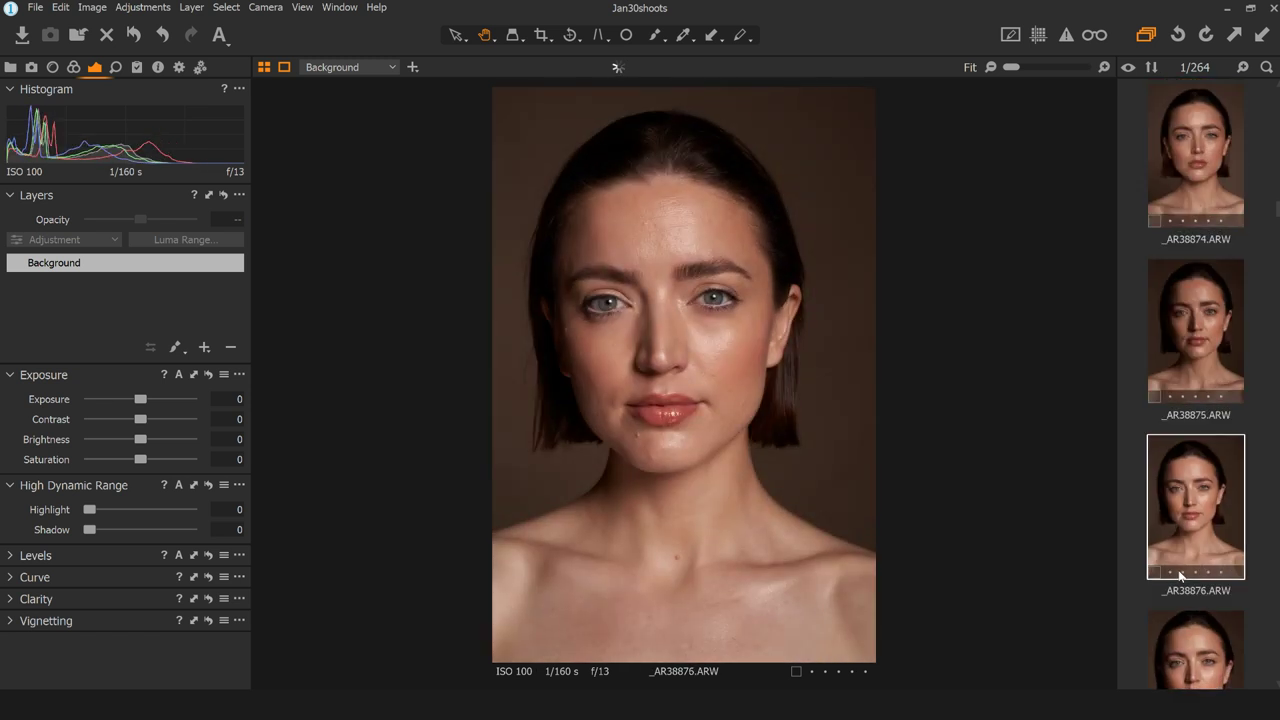
{"action": "key", "text": "Right"}
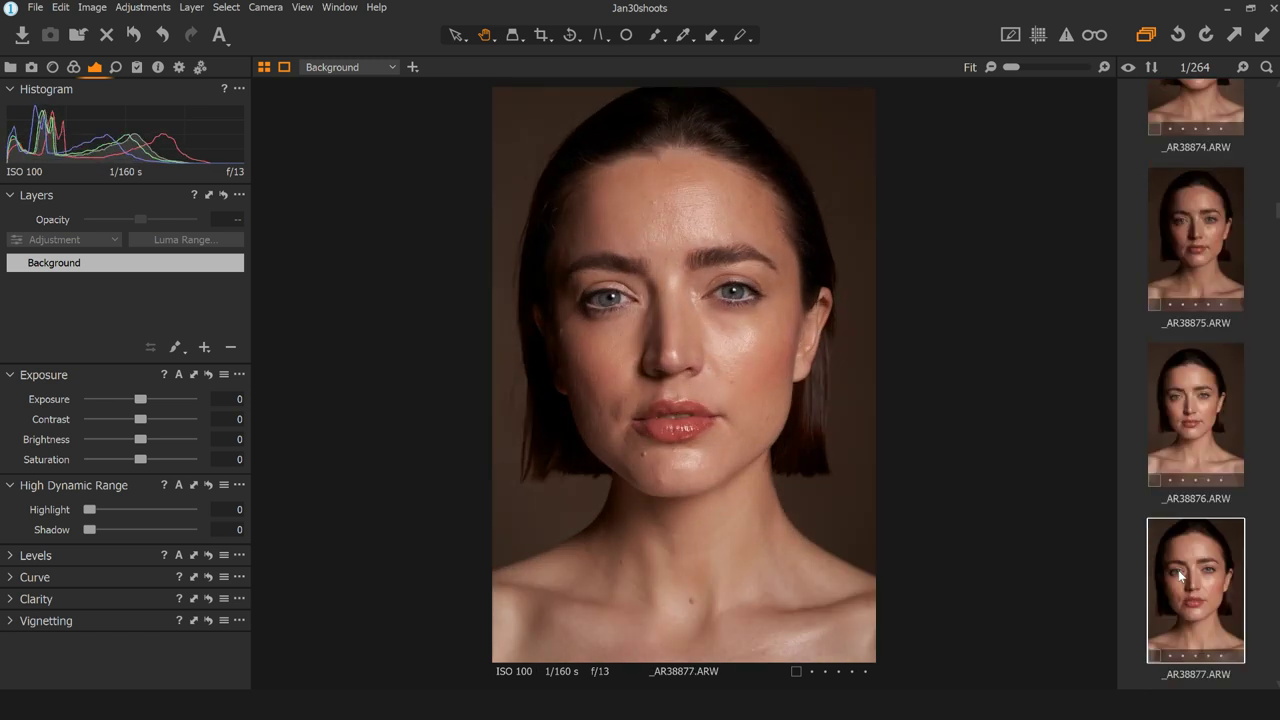
{"action": "key", "text": "Right"}
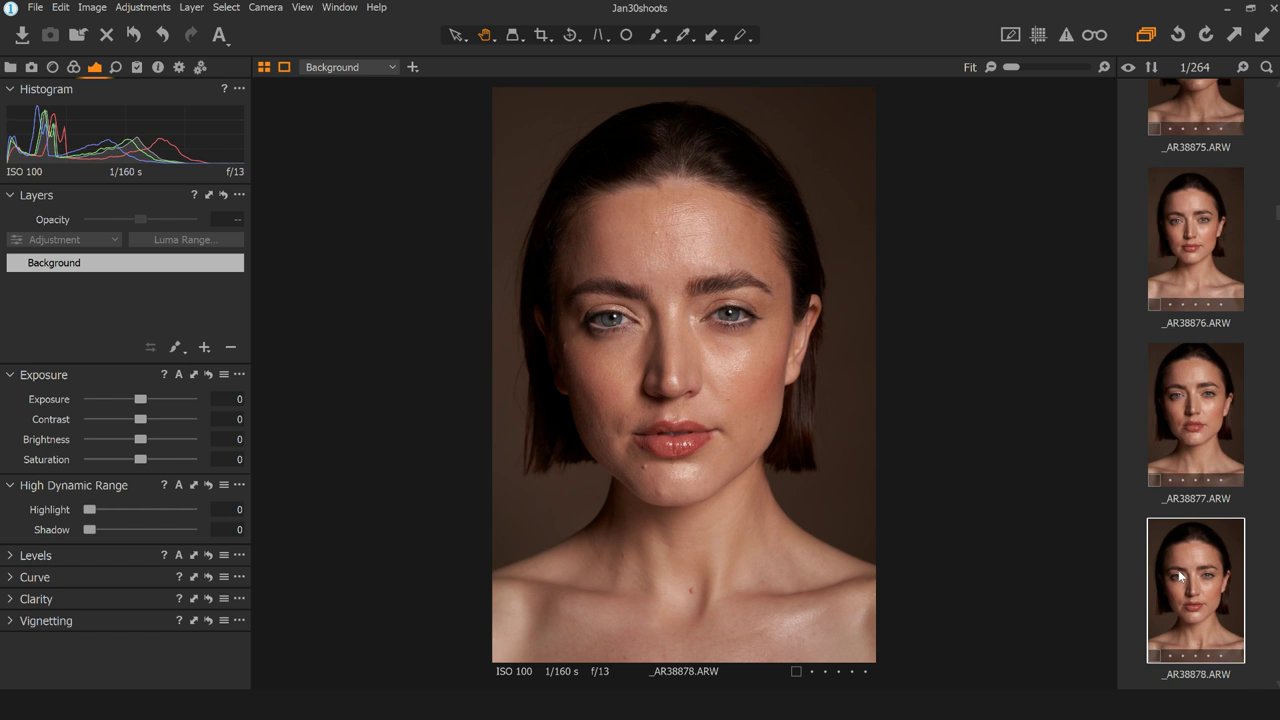
{"action": "key", "text": "Right"}
{"action": "key", "text": "Right"}
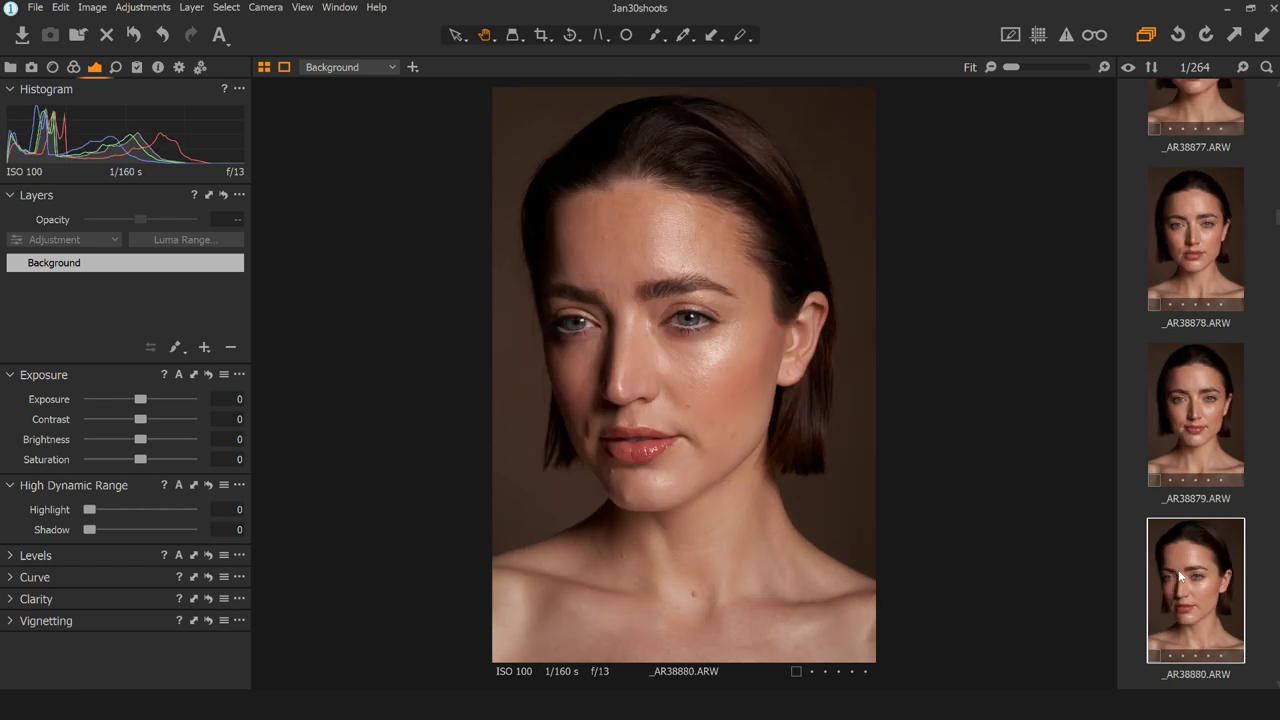
{"action": "key", "text": "Right"}
- Delete rejects _AR38881, _AR38882, _AR38883, _AR38884, _AR38887 and _AR38891
{"action": "key", "text": "Delete"}
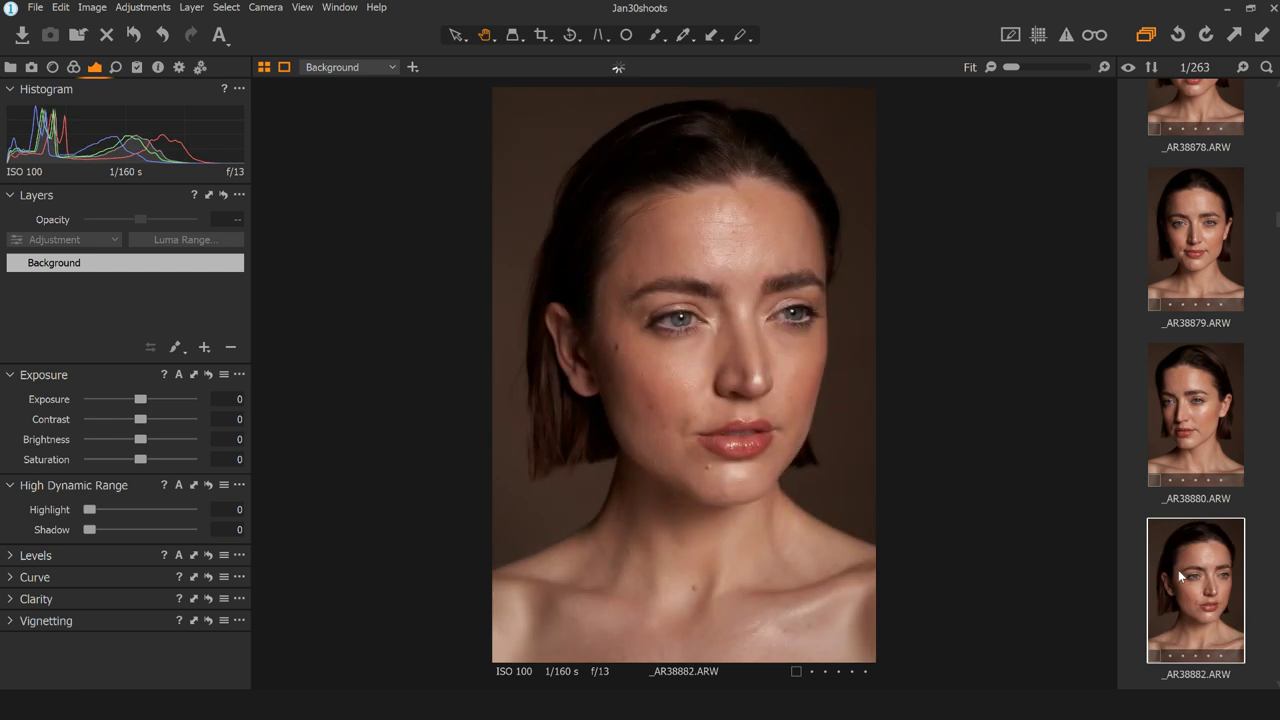
{"action": "key", "text": "Right"}
{"action": "key", "text": "Left"}
{"action": "key", "text": "Delete"}
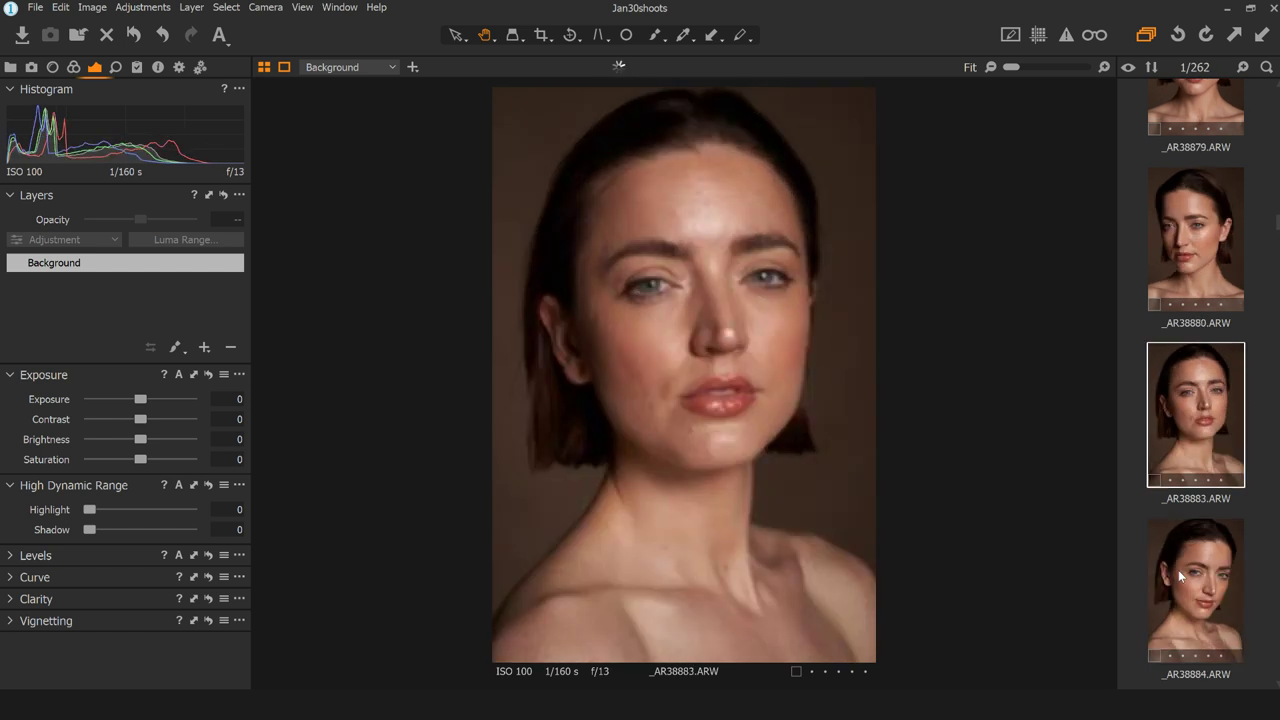
{"action": "key", "text": "Delete"}
{"action": "key", "text": "Delete"}
{"action": "key", "text": "Right"}
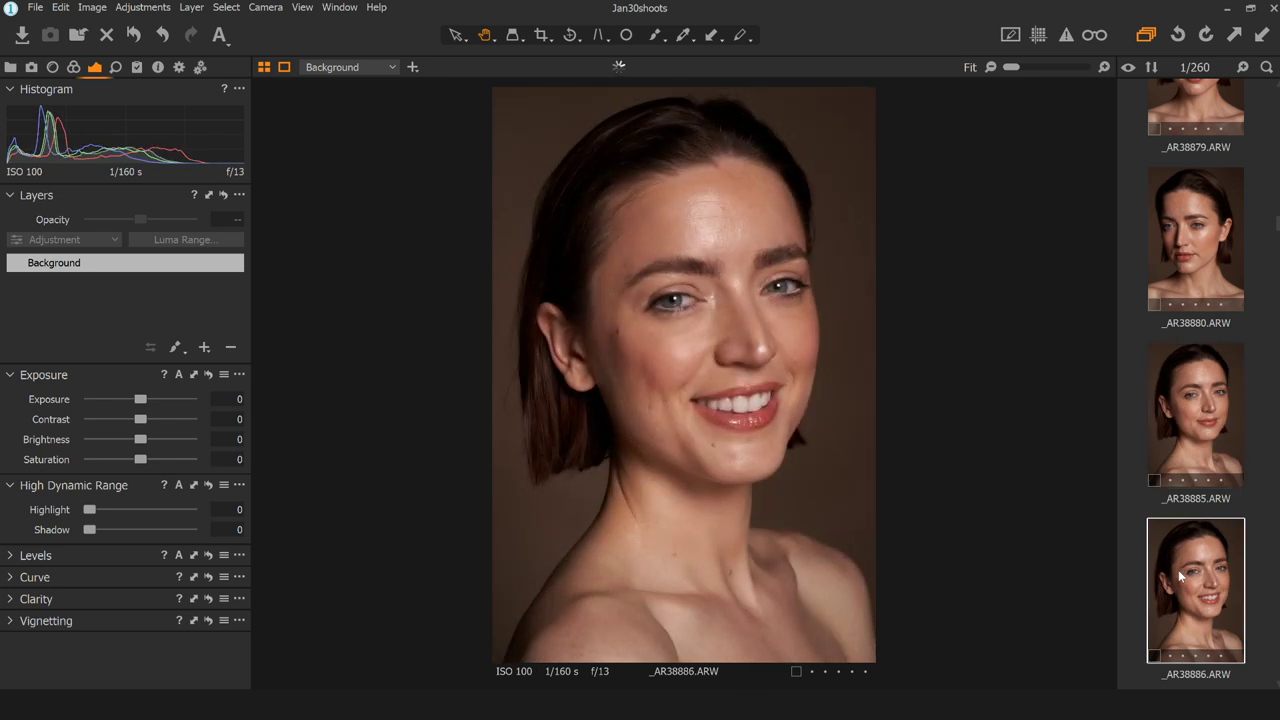
{"action": "key", "text": "Right"}
{"action": "key", "text": "Delete"}
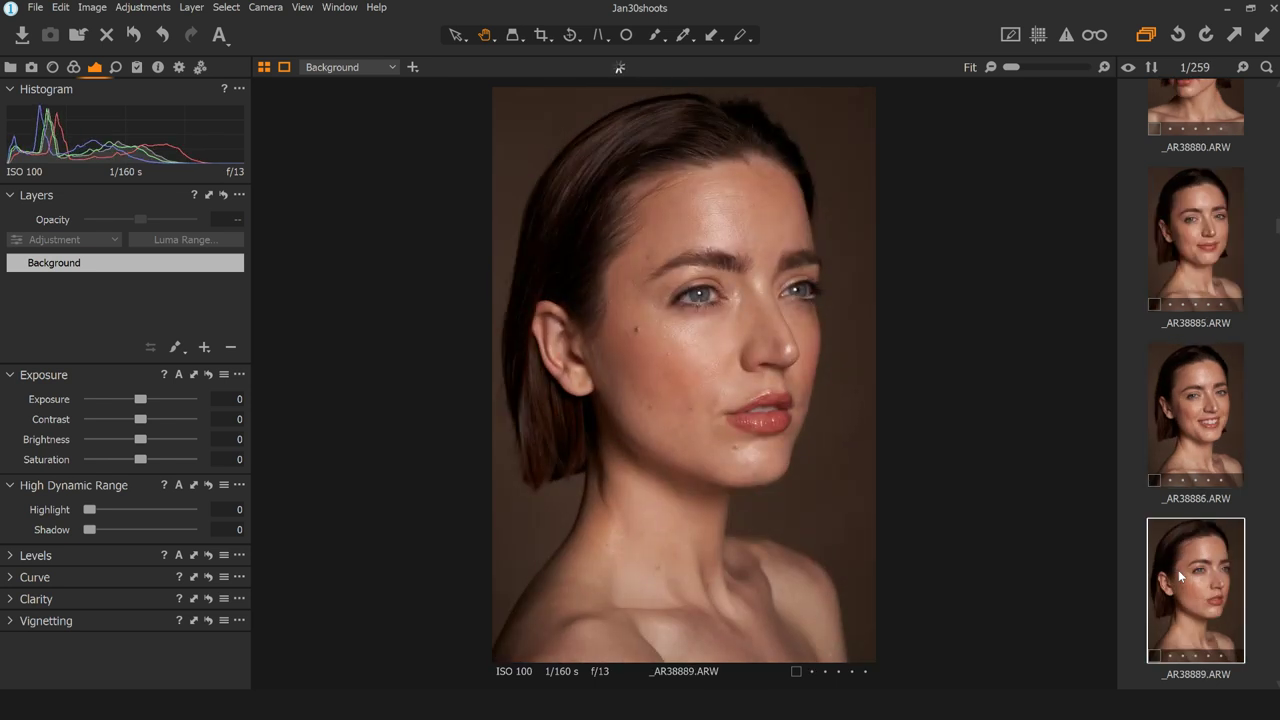
{"action": "key", "text": "Right"}
- Delete rejects _AR38893, _AR38897 and _AR38898, leaving 255 images, and reach dark _AR38903
{"action": "key", "text": "Right"}
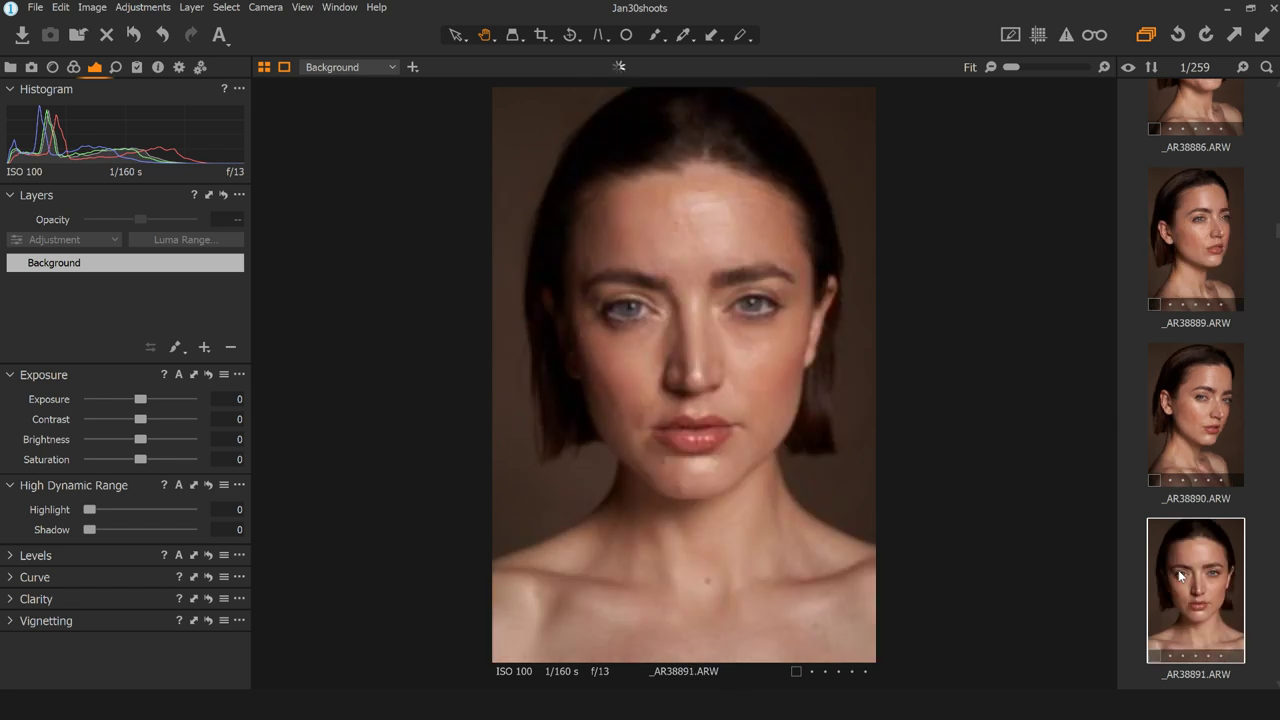
{"action": "key", "text": "Delete"}
{"action": "key", "text": "Right"}
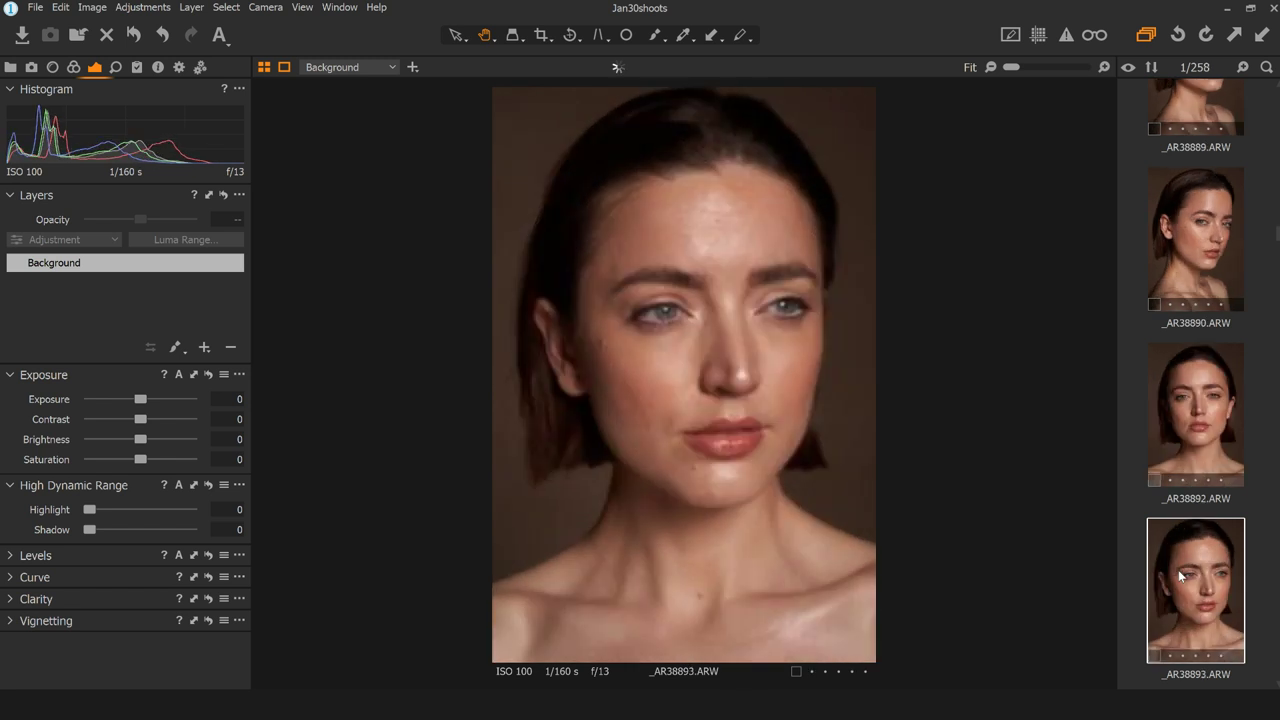
{"action": "key", "text": "Delete"}
{"action": "key", "text": "Right"}
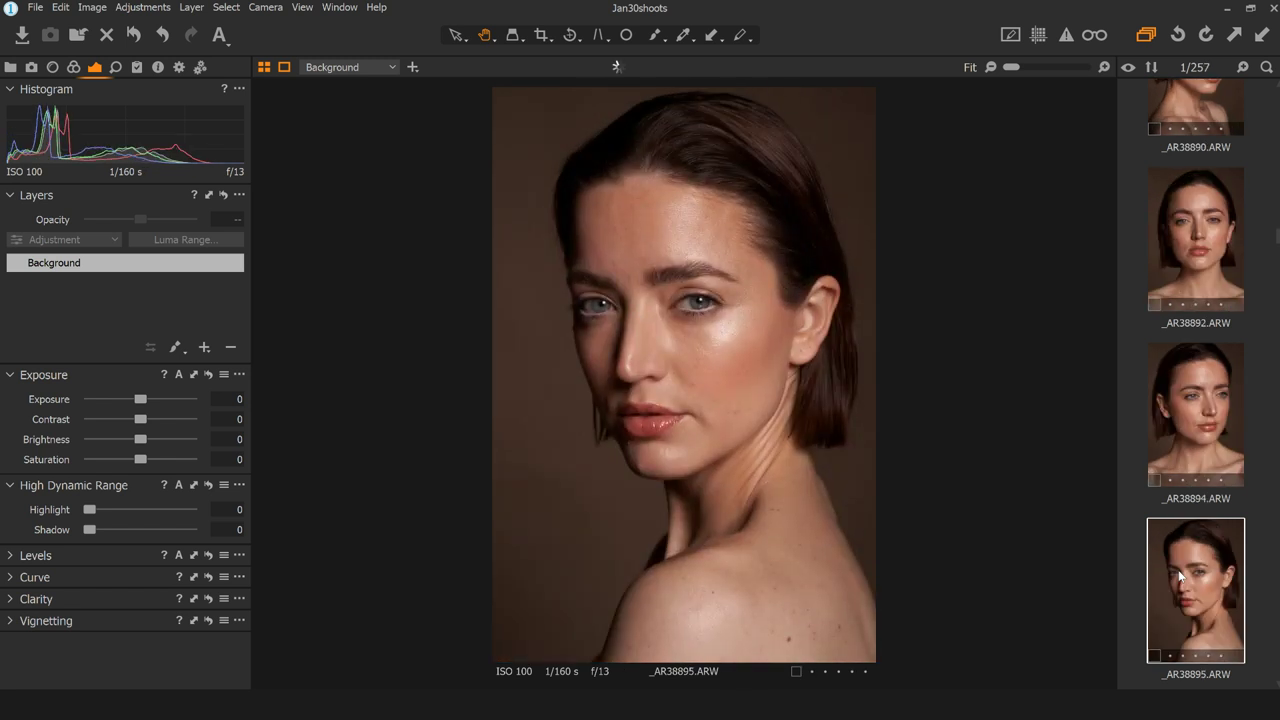
{"action": "key", "text": "Right"}
{"action": "key", "text": "Right"}
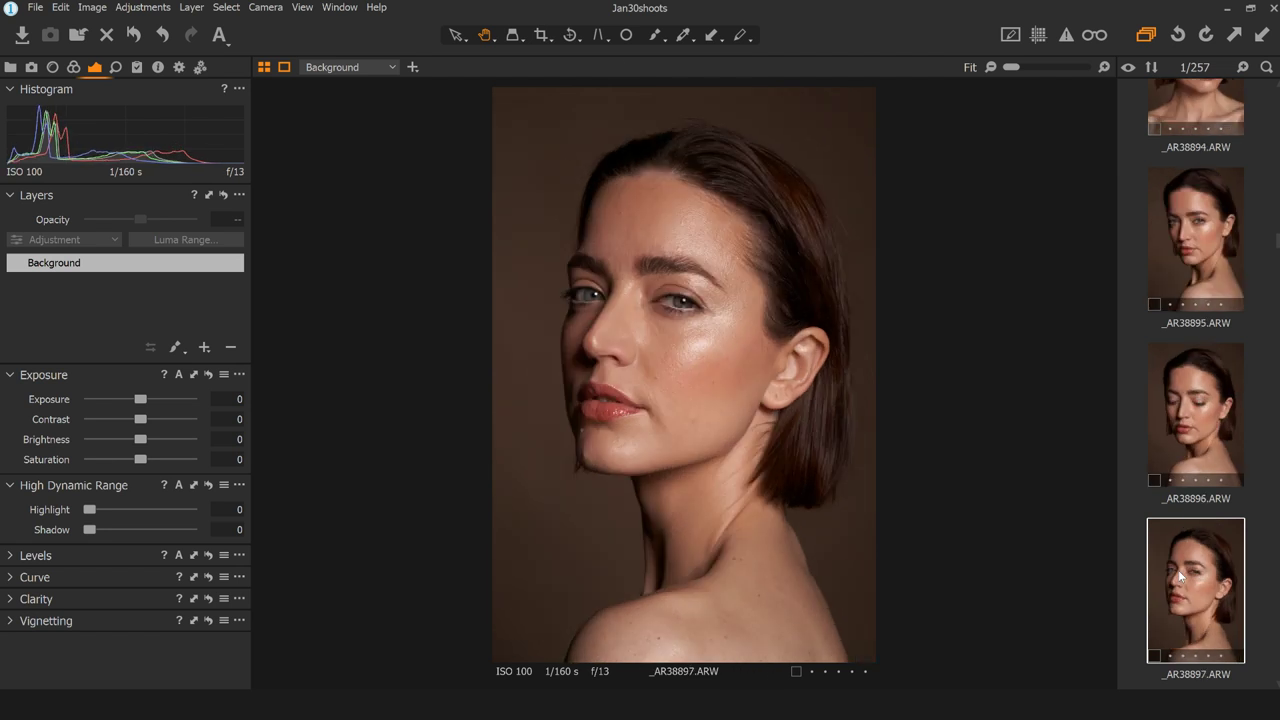
{"action": "key", "text": "Delete"}
{"action": "key", "text": "Delete"}
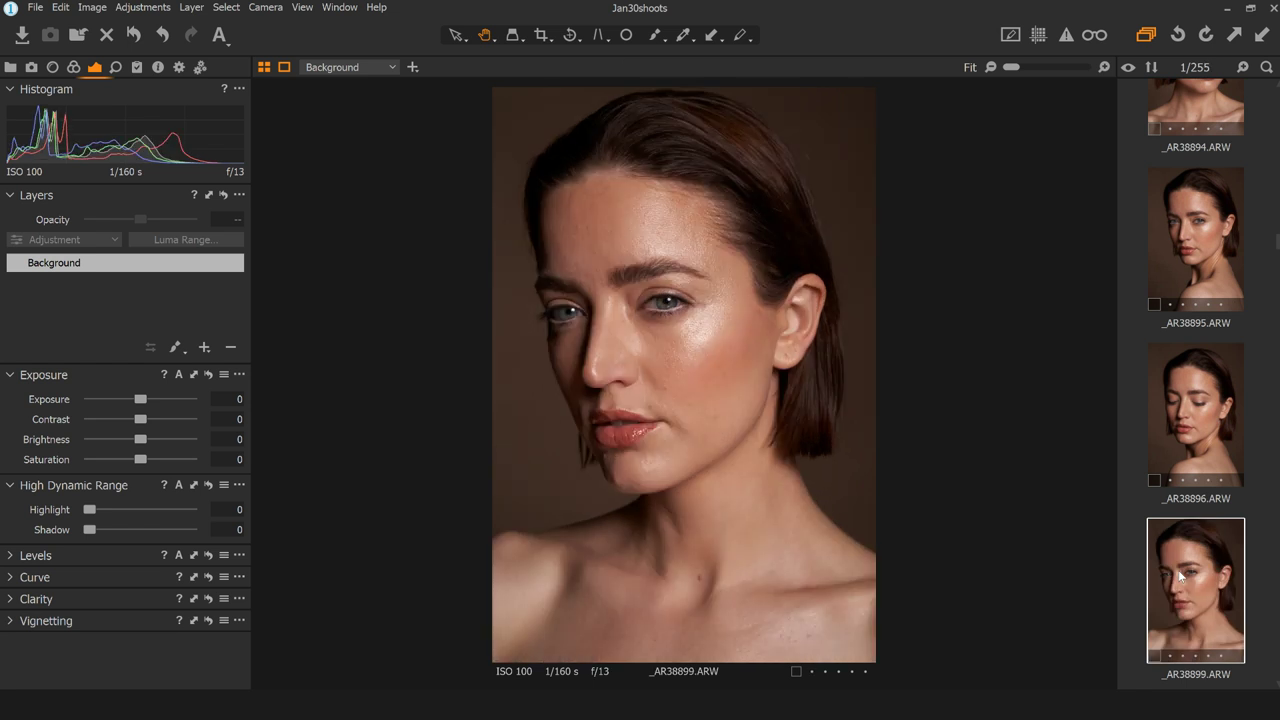
{"action": "key", "text": "Right"}
{"action": "key", "text": "Right"}
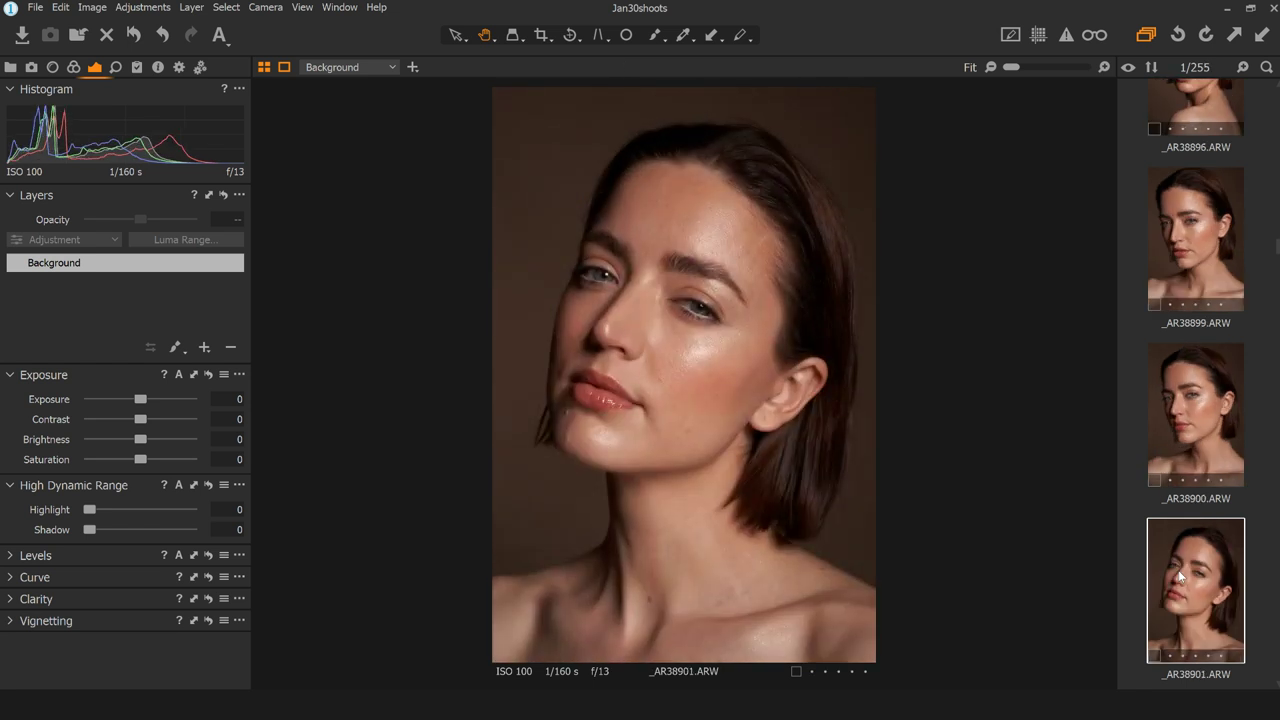
{"action": "key", "text": "Right"}
{"action": "key", "text": "Left"}
{"action": "key", "text": "Right"}
{"action": "key", "text": "Right"}
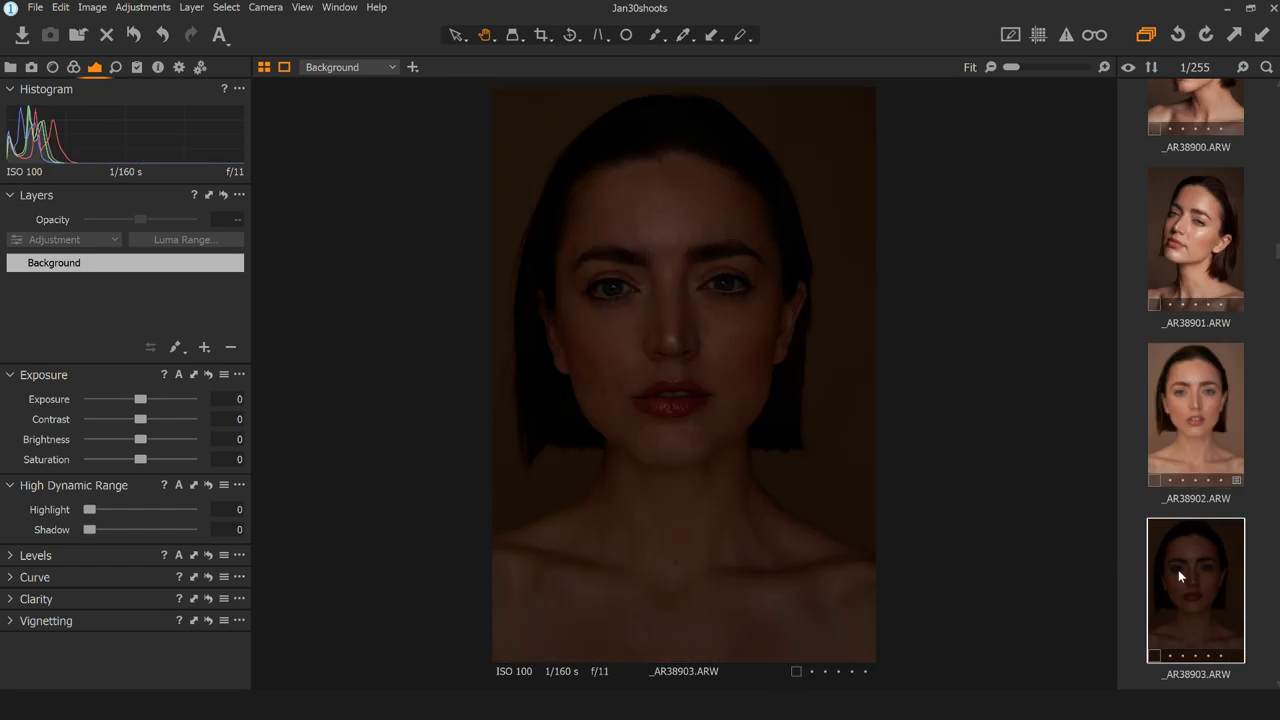
- Compare the dark _AR38903 with neighbouring shots _AR38901 through _AR38905
{"action": "key", "text": "Left"}
{"action": "key", "text": "Right"}
{"action": "key", "text": "Left"}
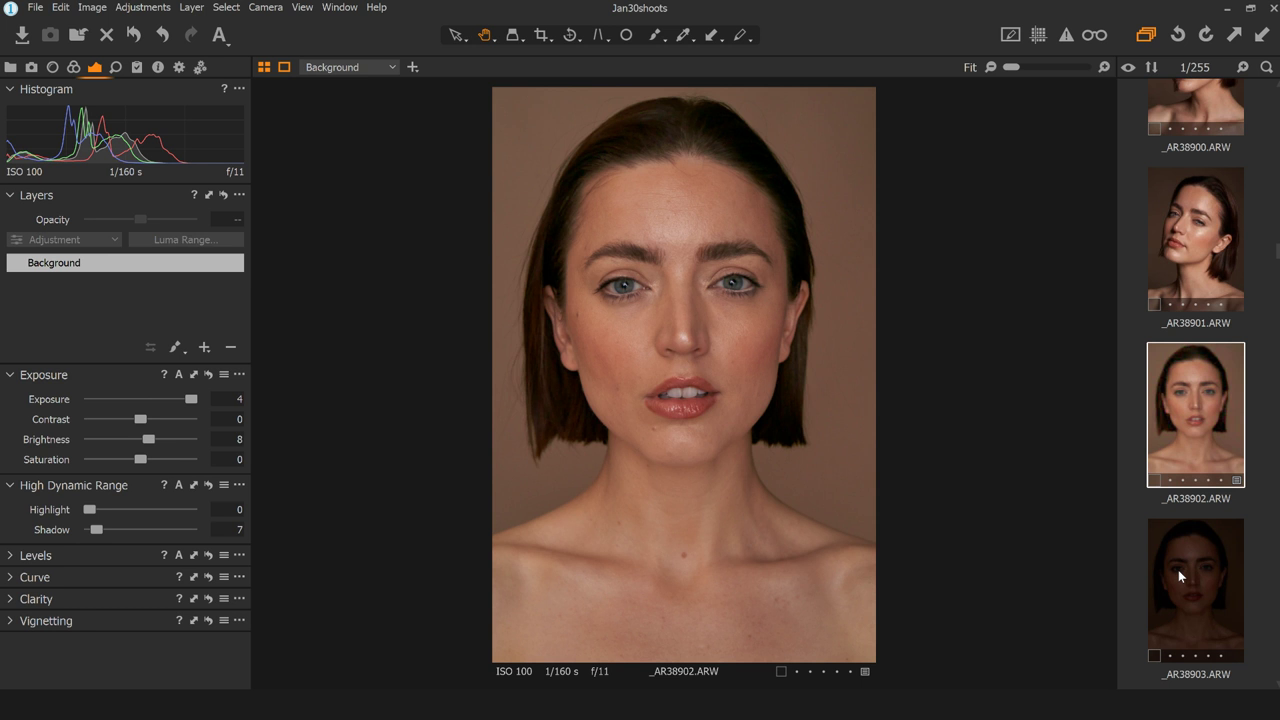
{"action": "key", "text": "Left"}
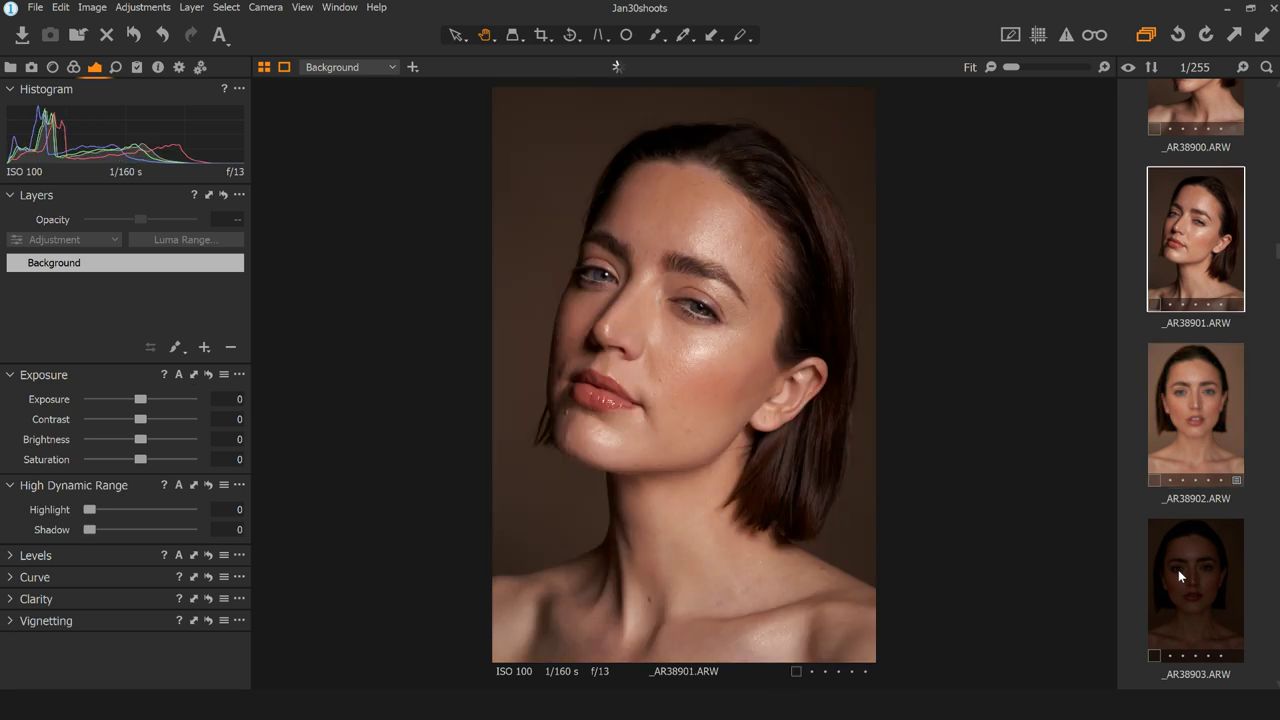
{"action": "key", "text": "Right"}
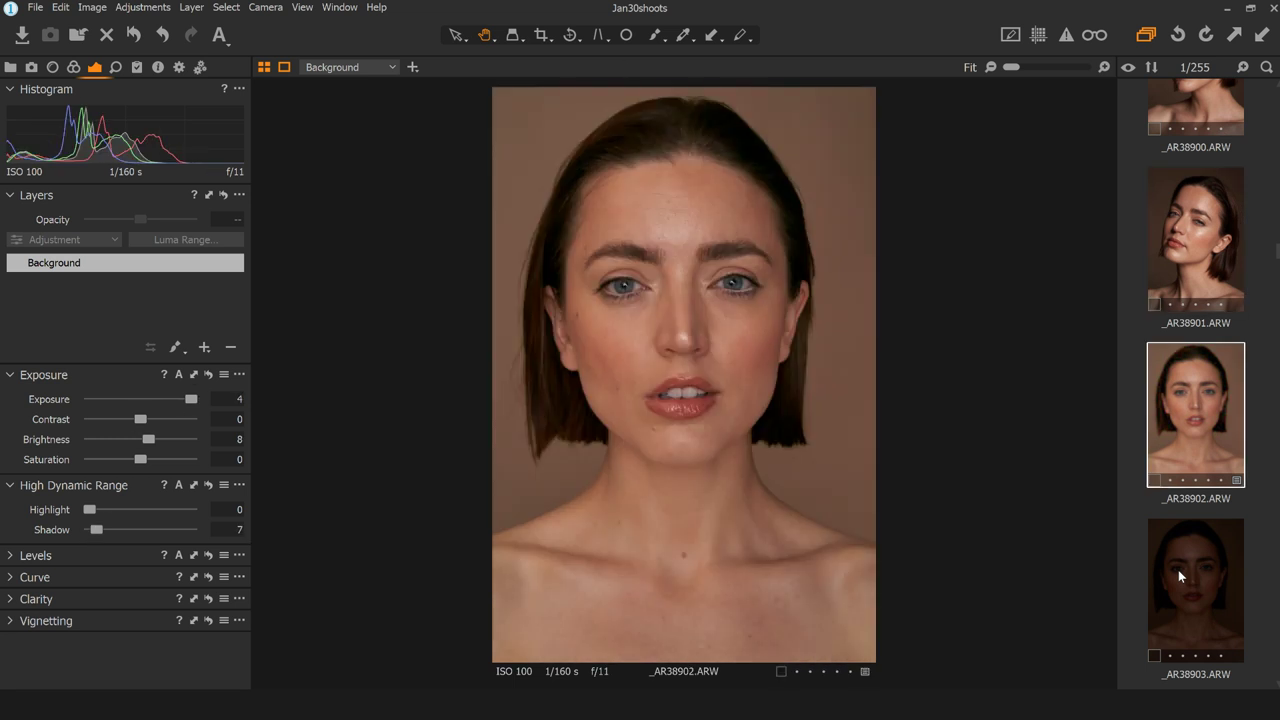
{"action": "key", "text": "Right"}
{"action": "key", "text": "Left"}
{"action": "key", "text": "Right"}
{"action": "key", "text": "Right"}
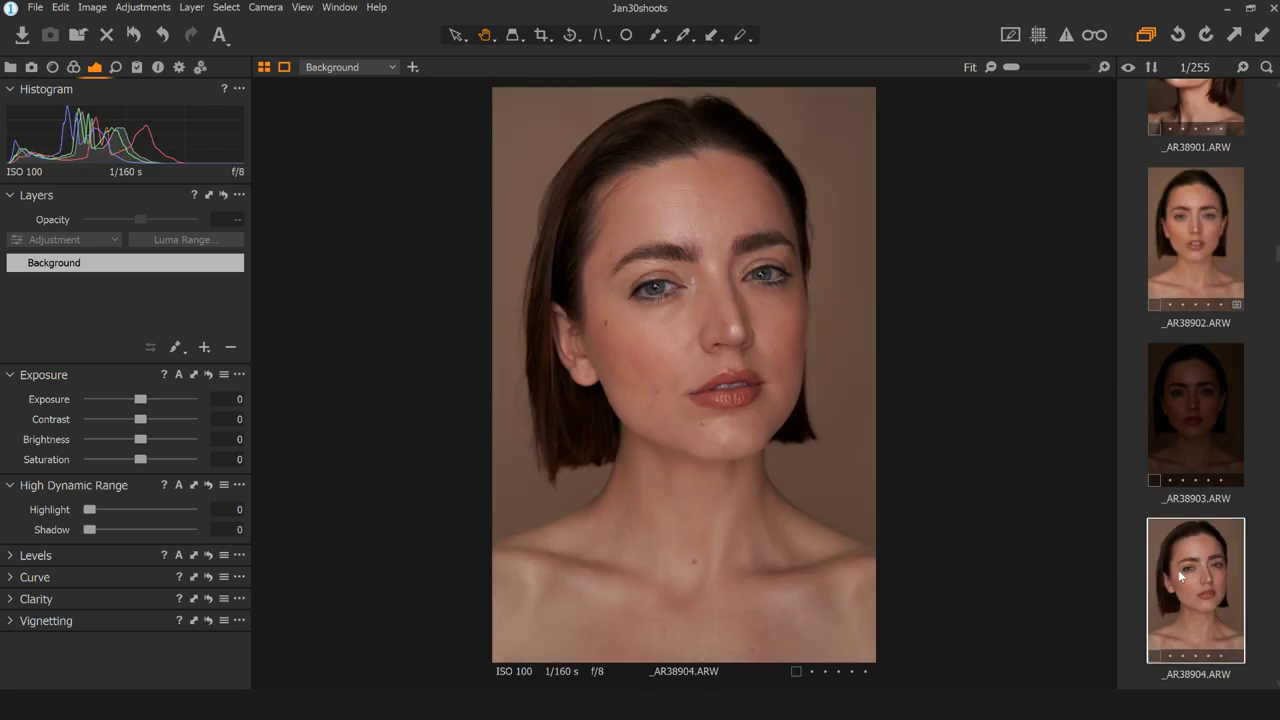
{"action": "key", "text": "Right"}
{"action": "key", "text": "Right"}
{"action": "key", "text": "Right"}
{"action": "key", "text": "Right"}
{"action": "key", "text": "Right"}
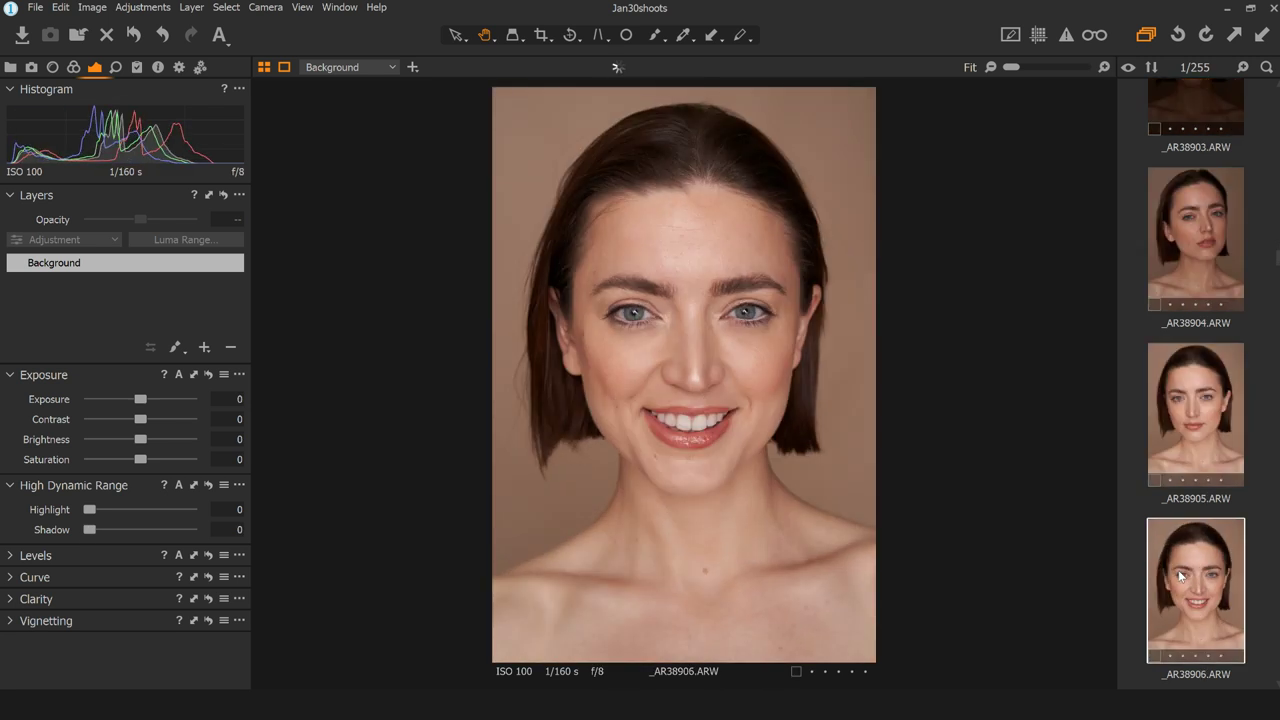
{"action": "key", "text": "Left"}
{"action": "key", "text": "Left"}
{"action": "key", "text": "Left"}
{"action": "key", "text": "Left"}
{"action": "key", "text": "Left"}
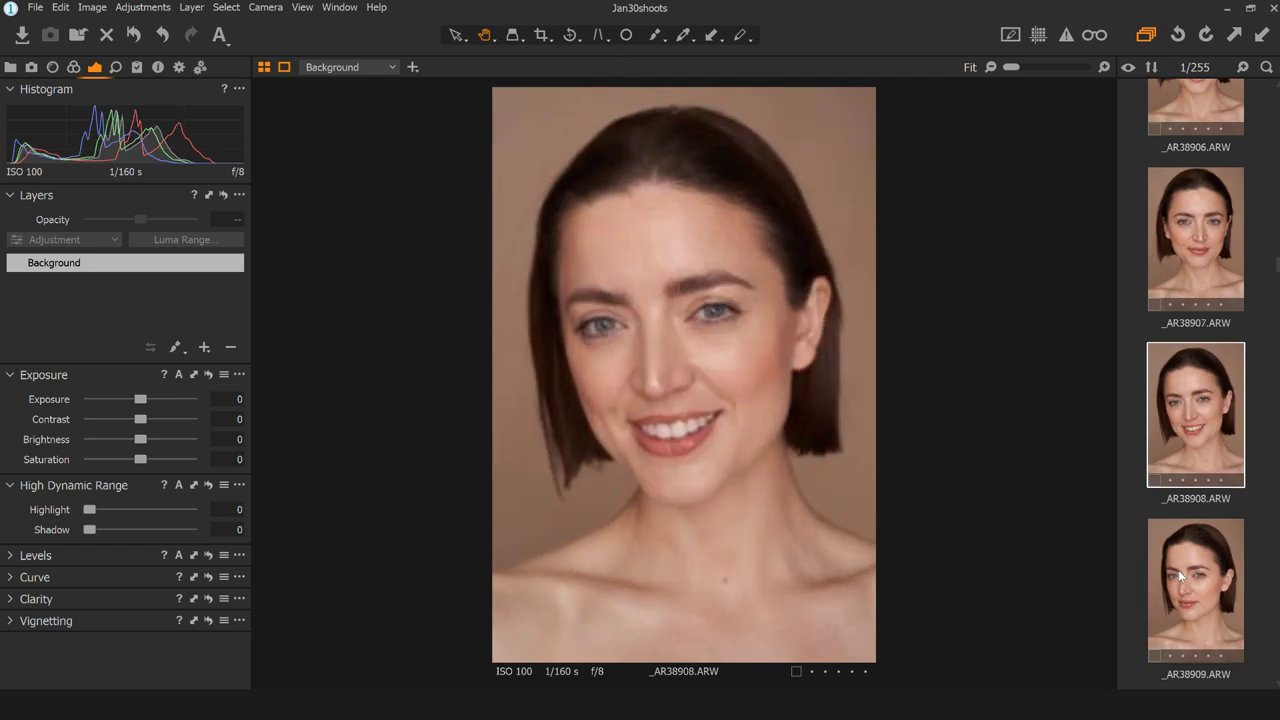
{"action": "key", "text": "Left"}
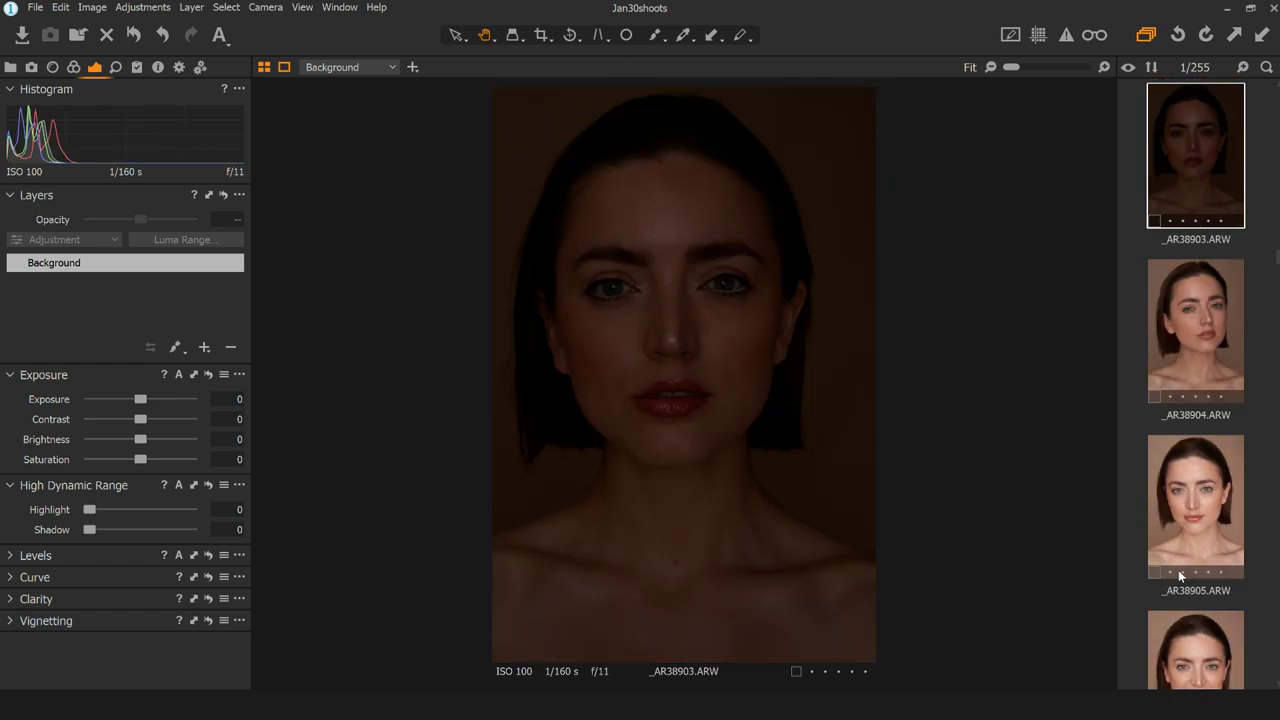
{"action": "key", "text": "Right"}
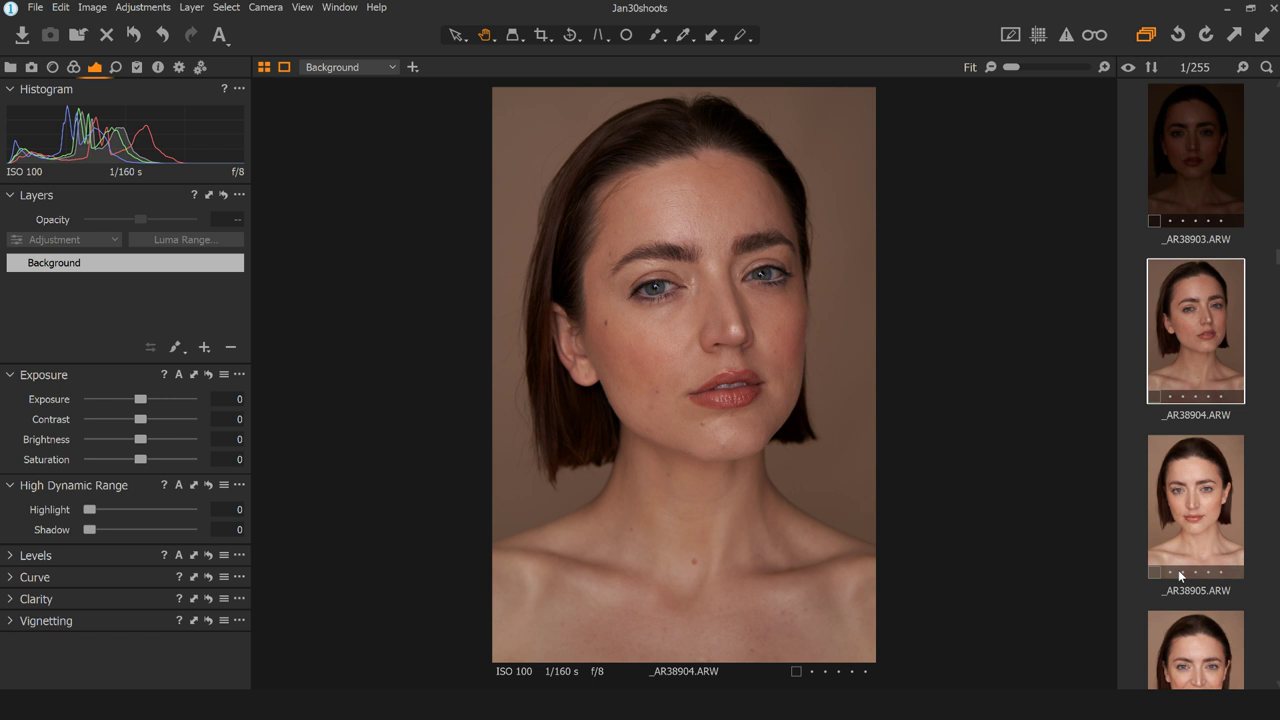
- Flip again between _AR38902 and _AR38906 before settling back on _AR38903
{"action": "key", "text": "Left"}
{"action": "key", "text": "Right"}
{"action": "key", "text": "Left"}
{"action": "key", "text": "Left"}
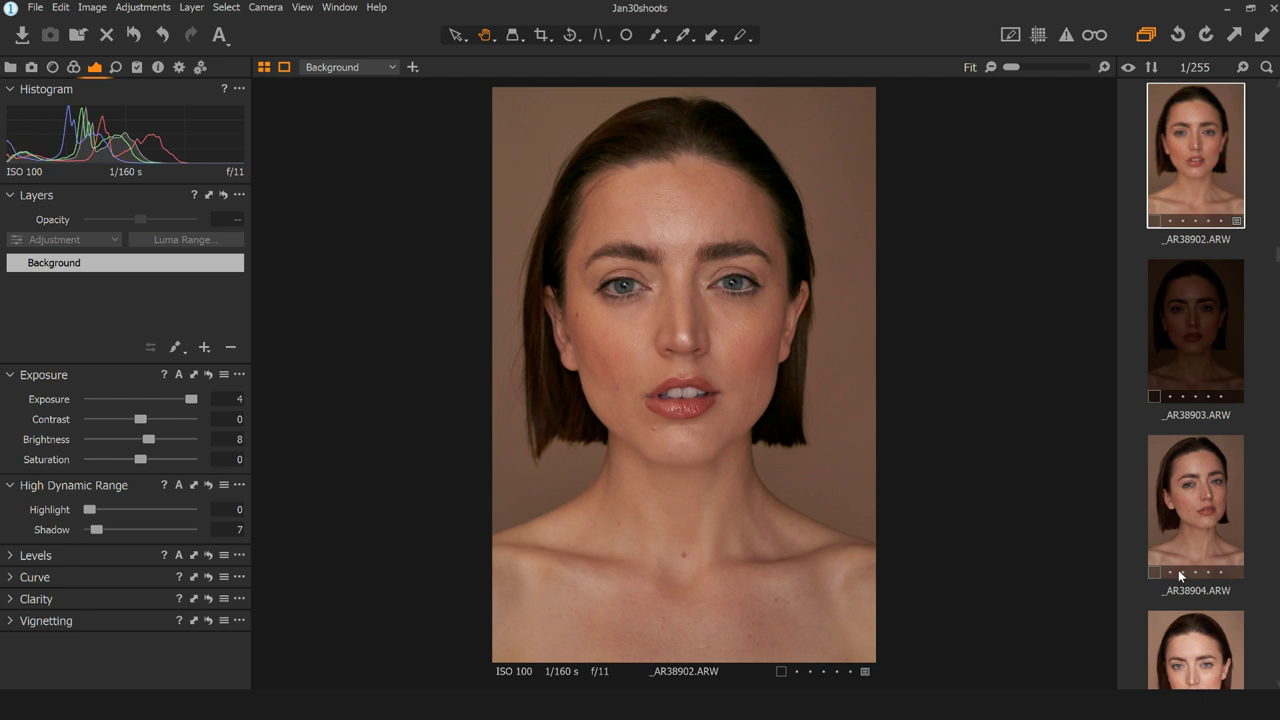
{"action": "key", "text": "Right"}
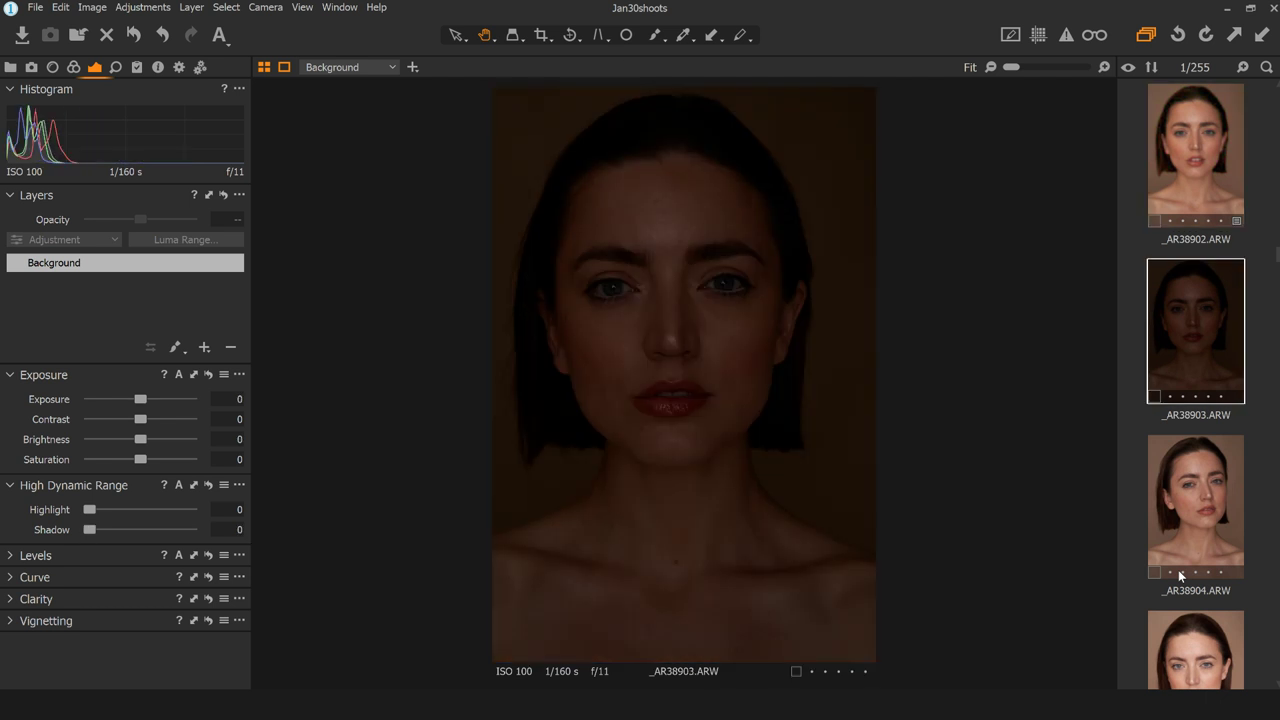
{"action": "key", "text": "Right"}
{"action": "key", "text": "Right"}
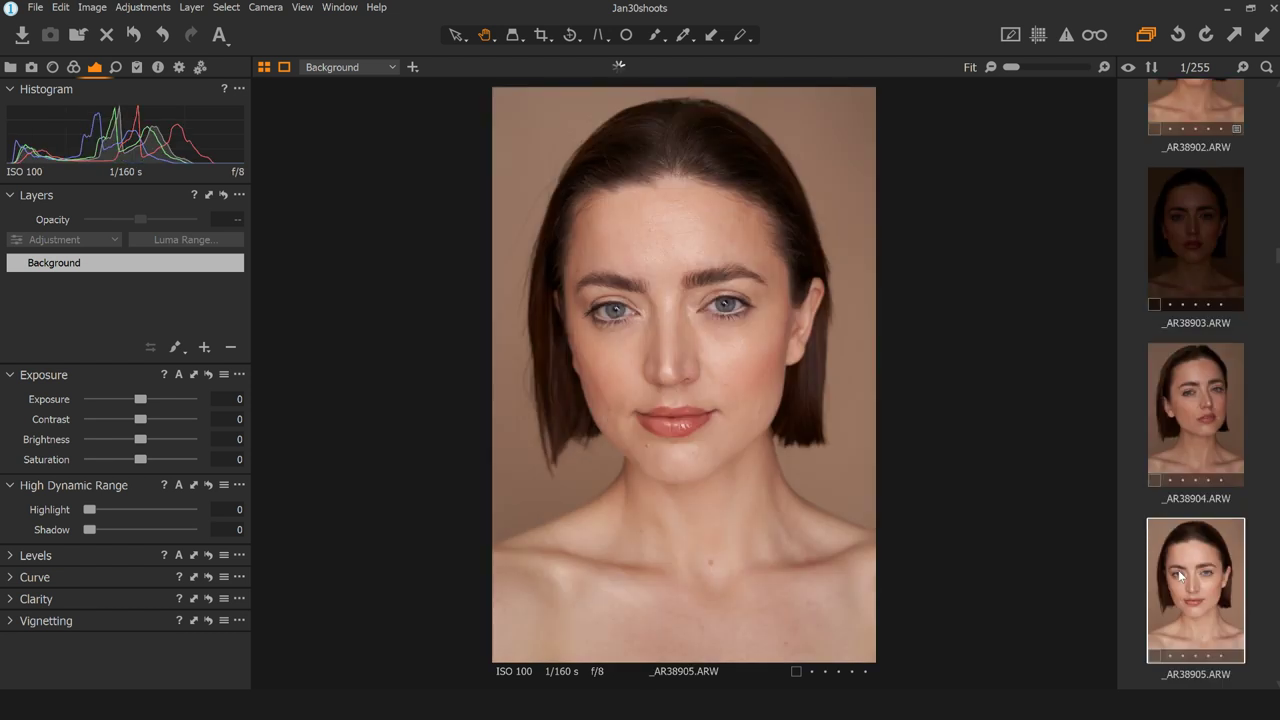
{"action": "key", "text": "Right"}
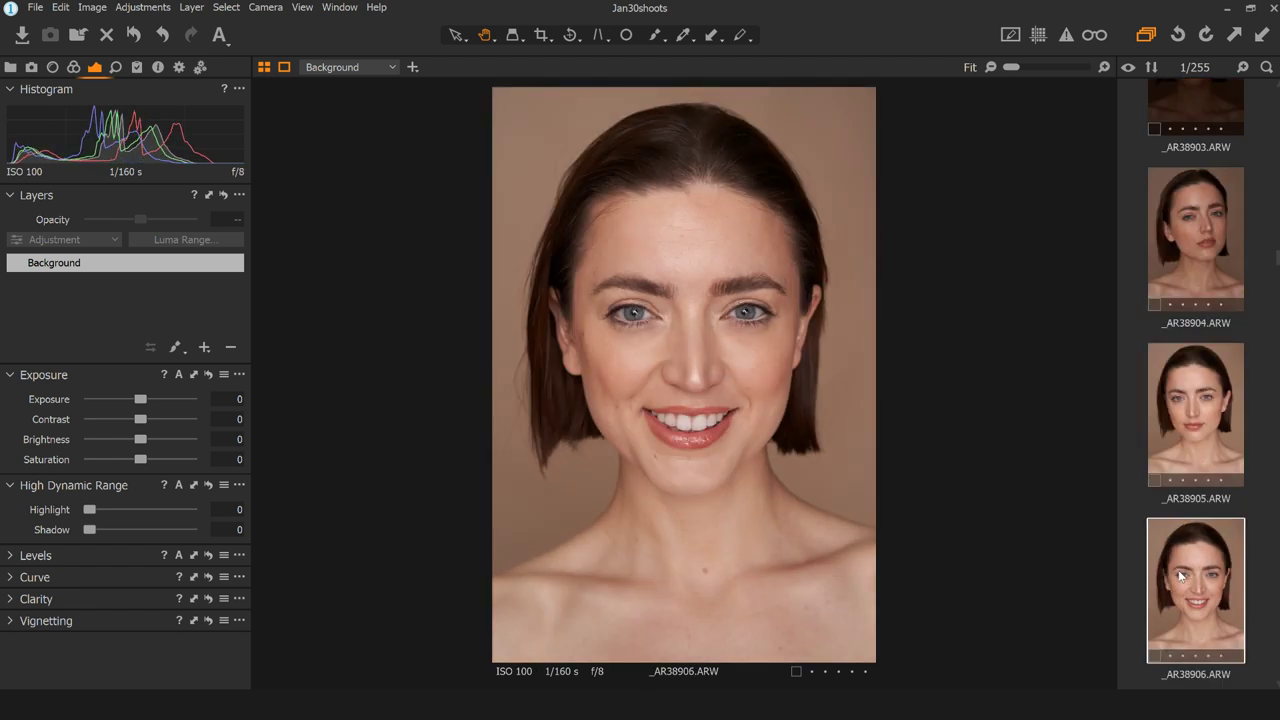
{"action": "key", "text": "Left"}
{"action": "key", "text": "Left"}
{"action": "key", "text": "Left"}
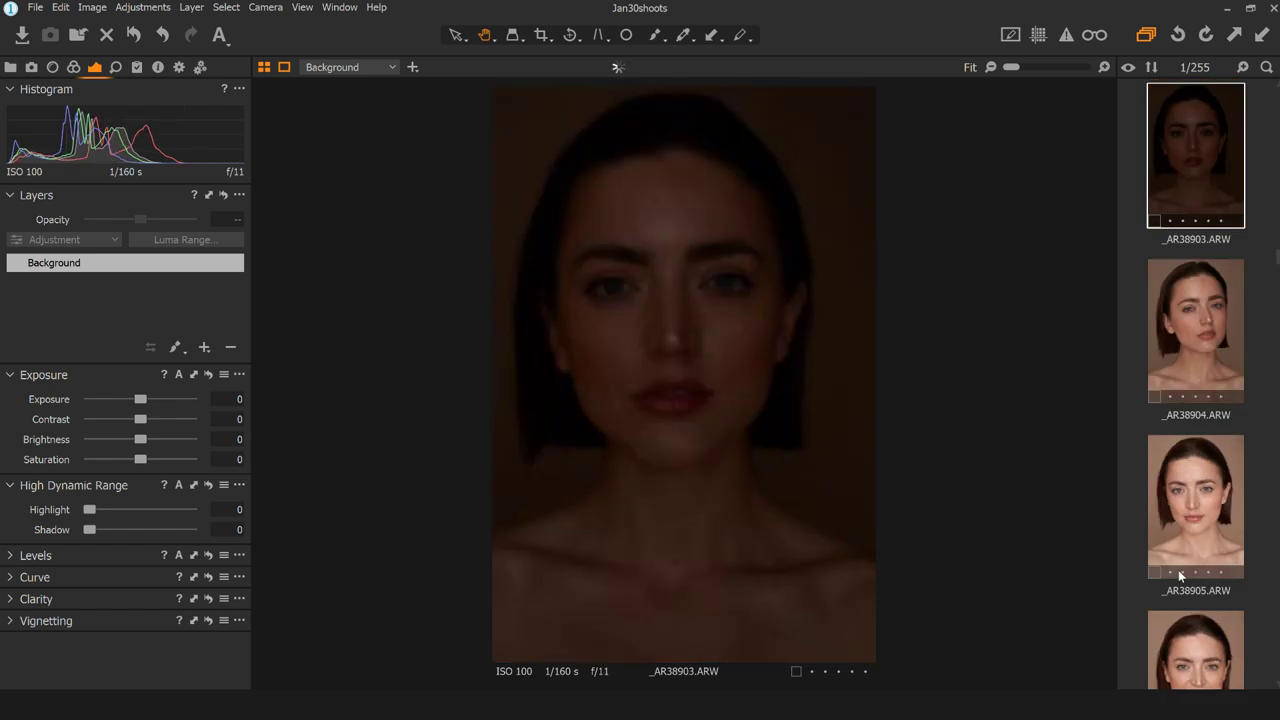
{"action": "key", "text": "Right"}
{"action": "key", "text": "Left"}
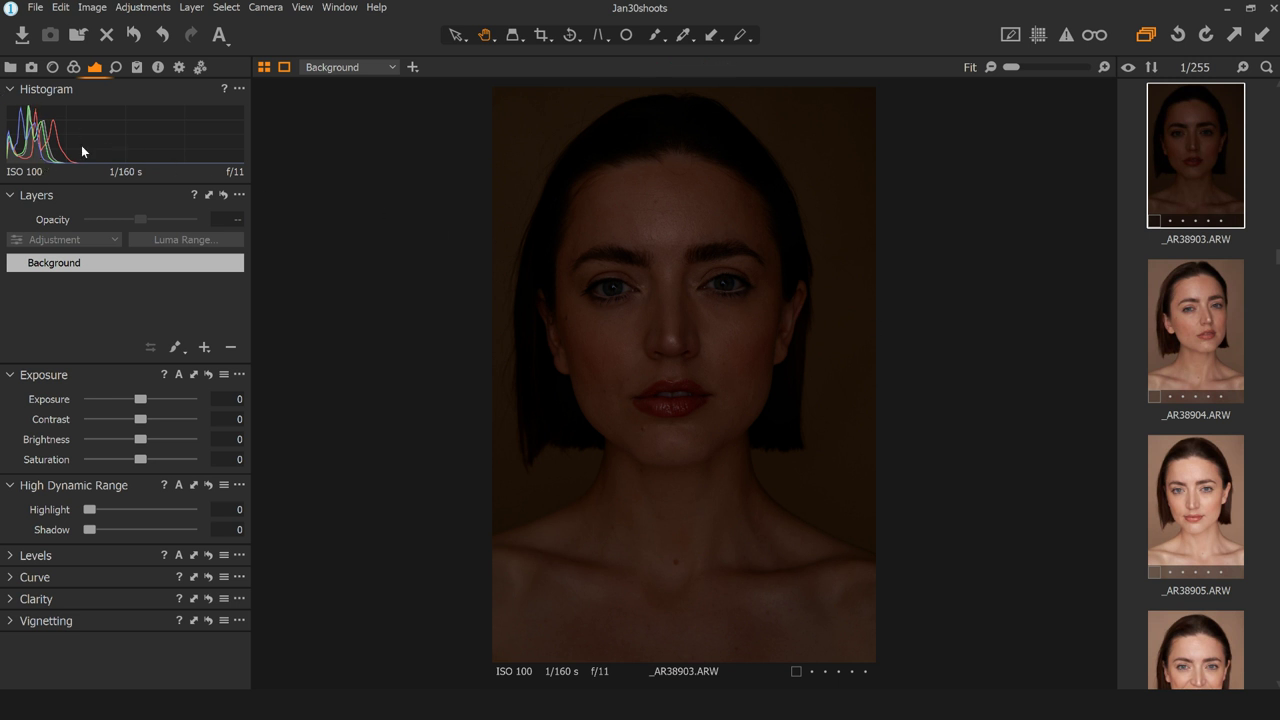
- Raise _AR38903's exposure to 2.74, compare before and after, then nudge it to 3.03
{"action": "left_click_drag", "start_coordinate": [139, 405], "coordinate": [173, 410]}
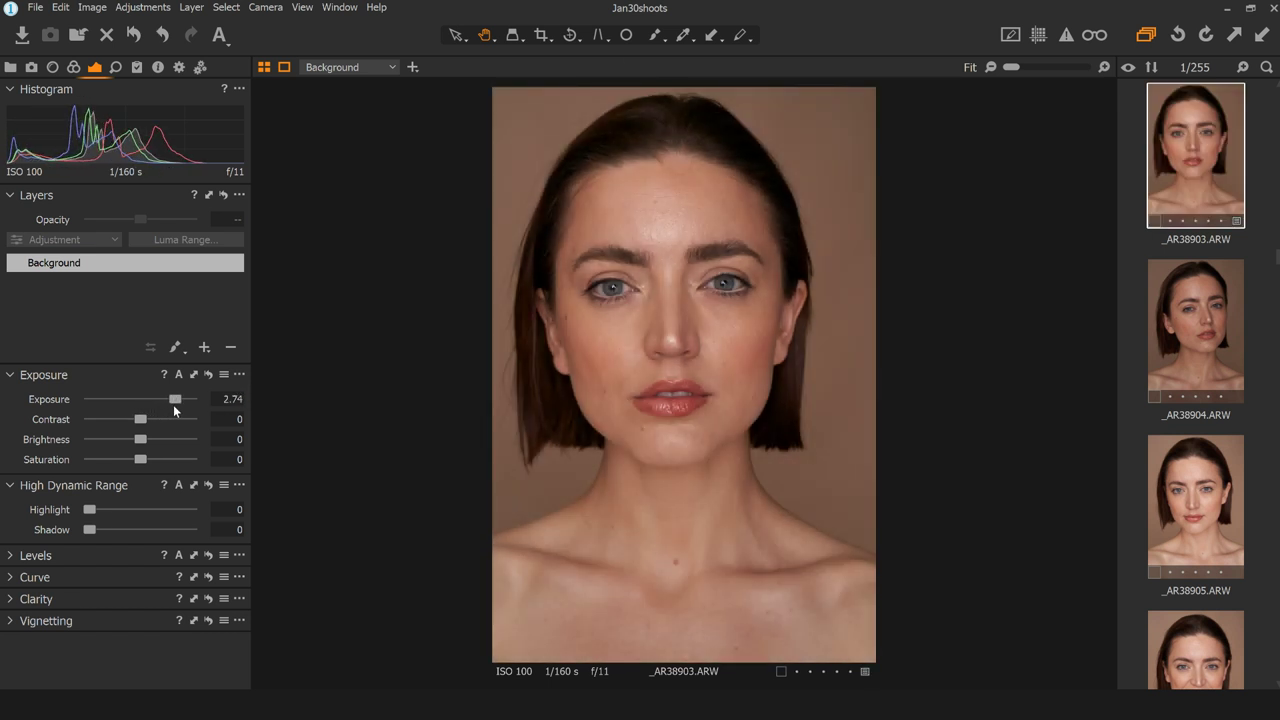
{"action": "key", "text": "ctrl+z"}
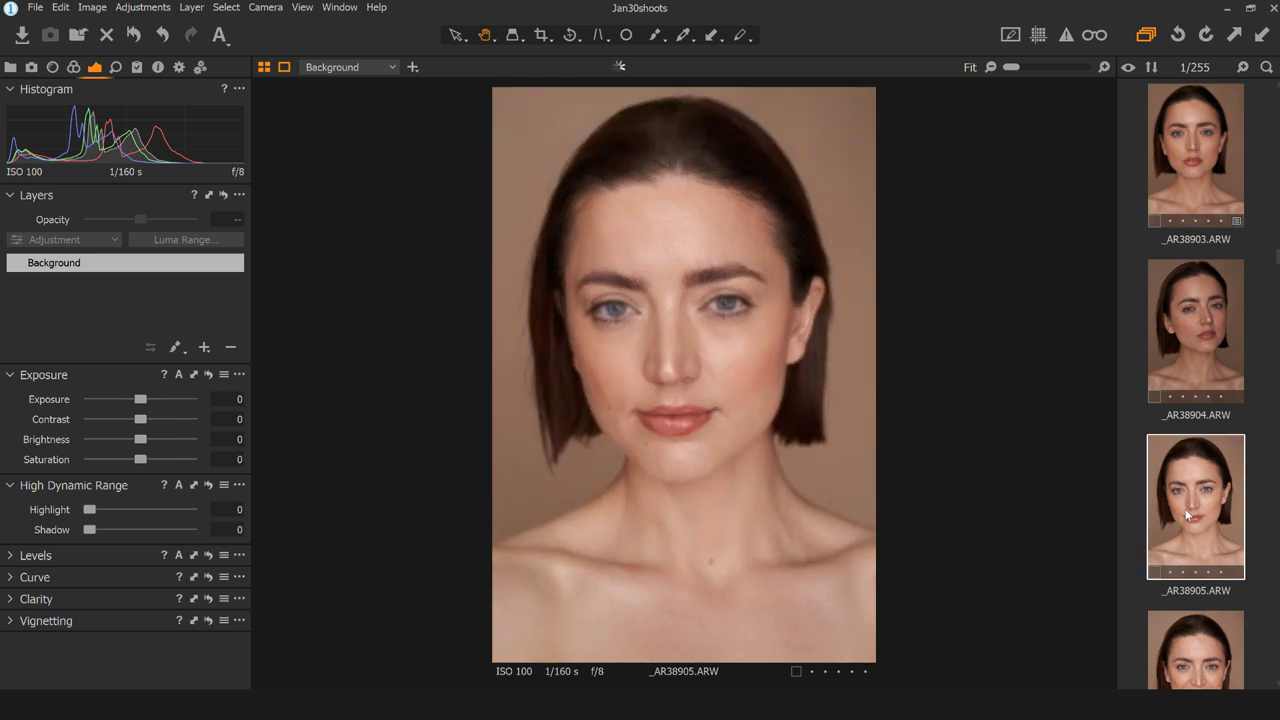
{"action": "key", "text": "ctrl+shift+z"}
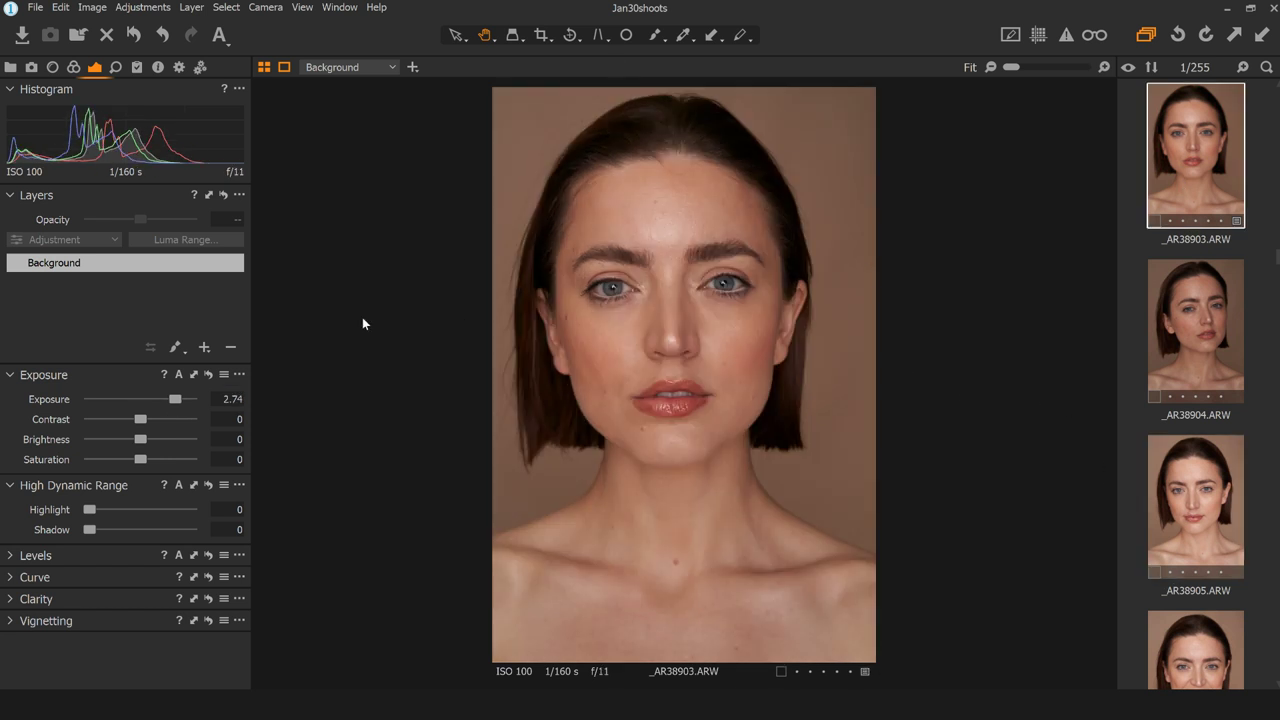
{"action": "left_click_drag", "start_coordinate": [175, 401], "coordinate": [177, 400]}
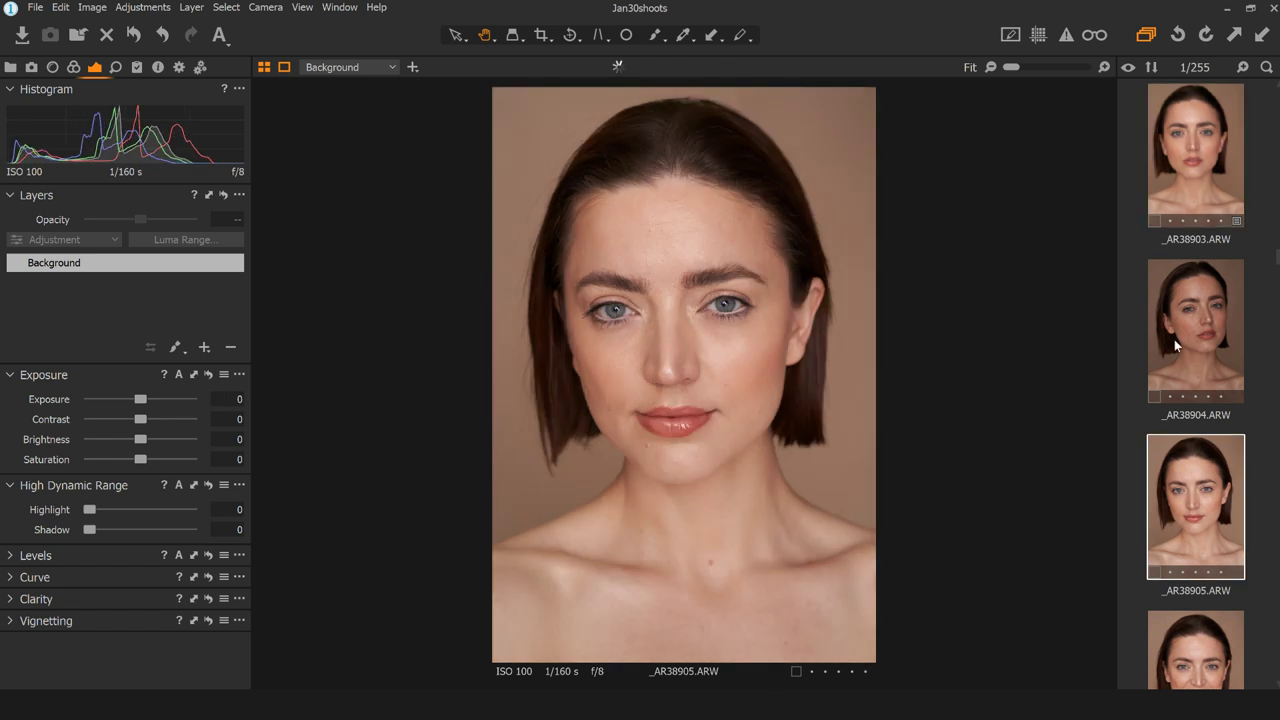
{"action": "left_click", "coordinate": [1203, 488]}
- Delete rejects _AR38904, _AR38910, _AR38911, _AR38913 and _AR38914 from the session
{"action": "left_click", "coordinate": [1175, 365]}
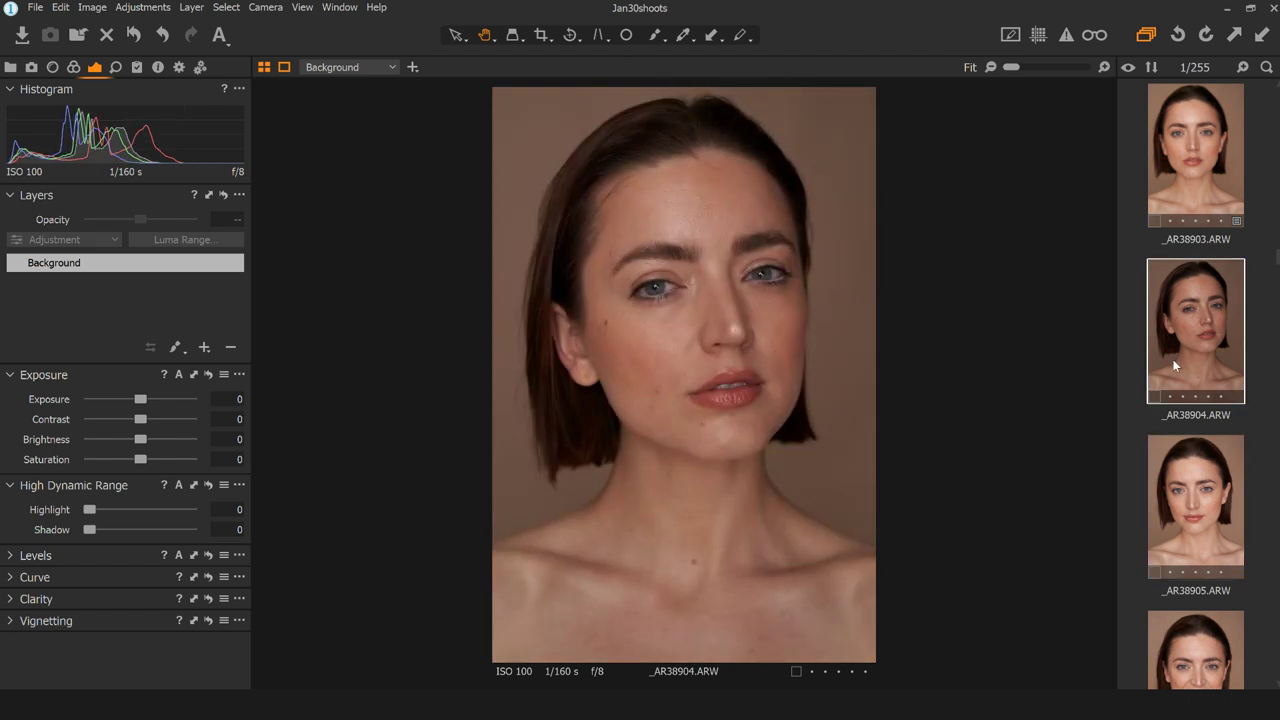
{"action": "key", "text": "Delete"}
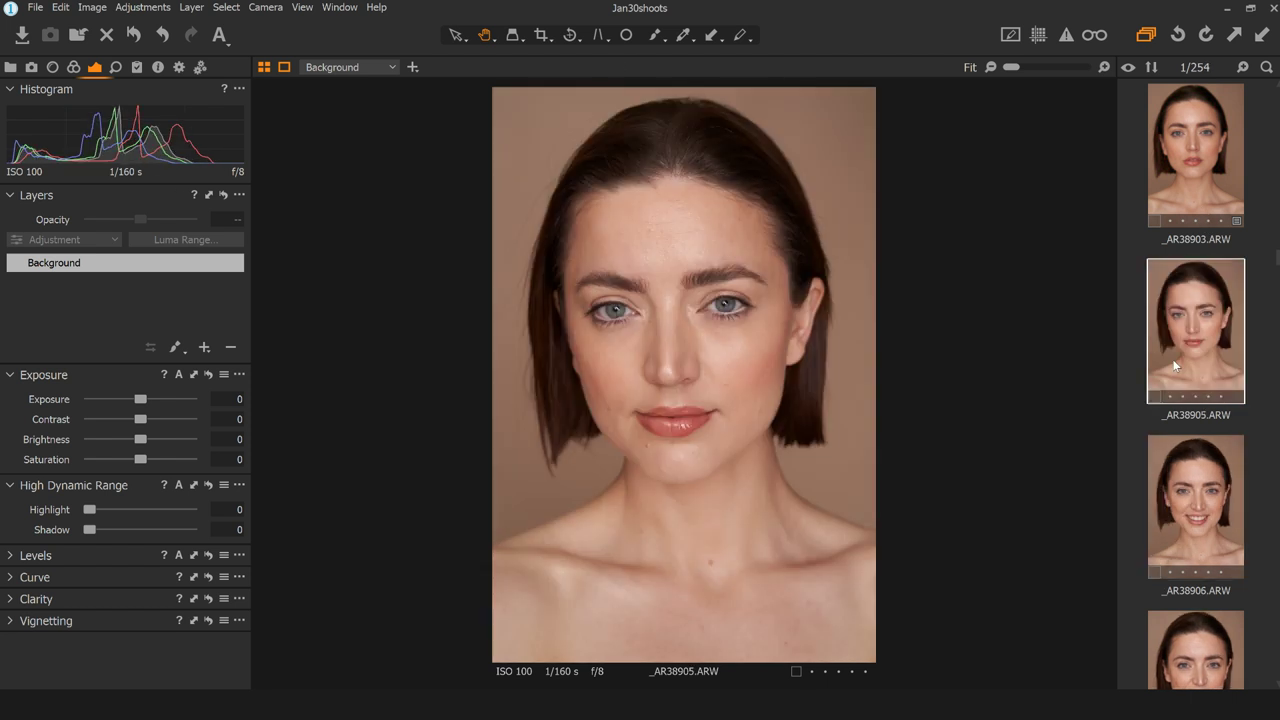
{"action": "key", "text": "Down"}
{"action": "key", "text": "Down"}
{"action": "key", "text": "Down"}
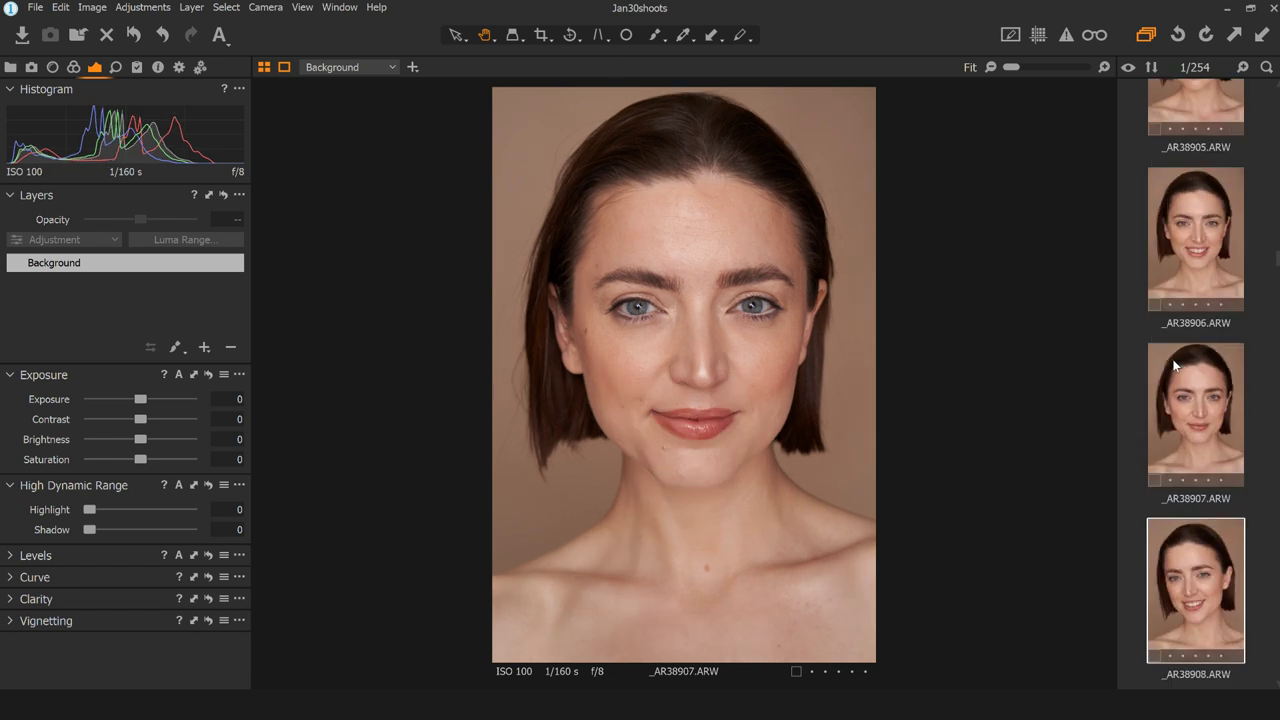
{"action": "key", "text": "Down"}
{"action": "key", "text": "Down"}
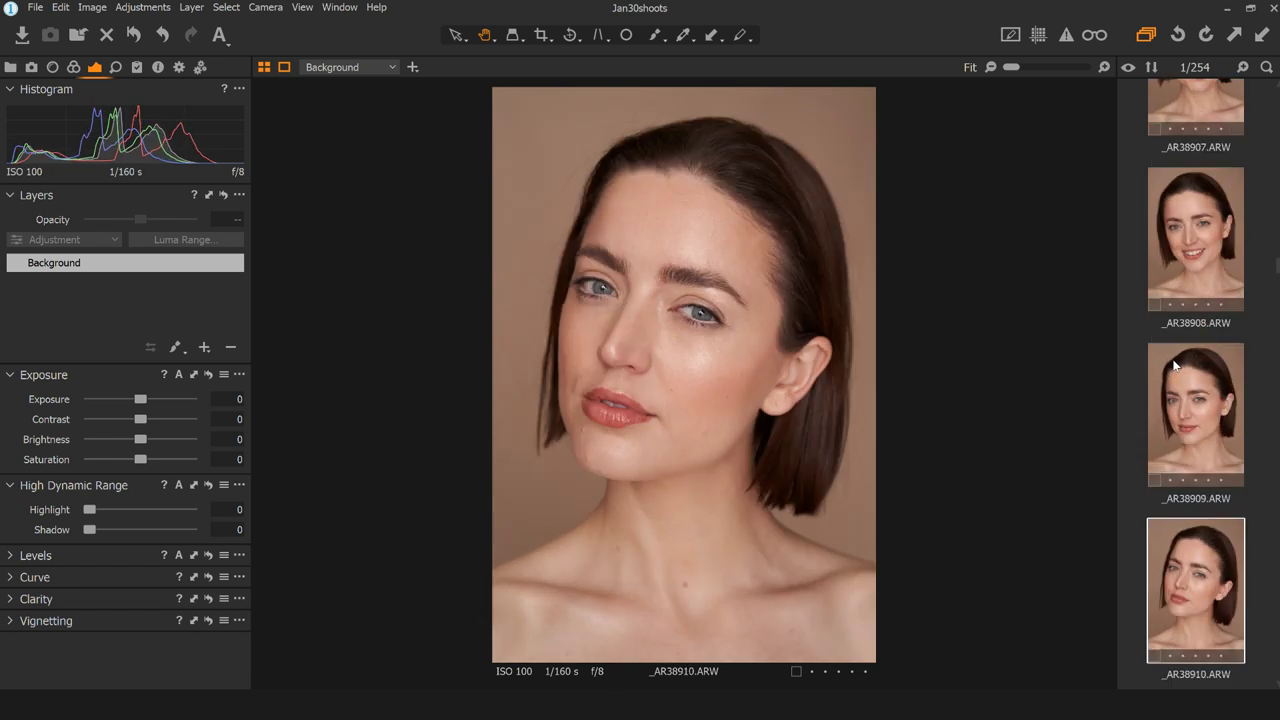
{"action": "key", "text": "Delete"}
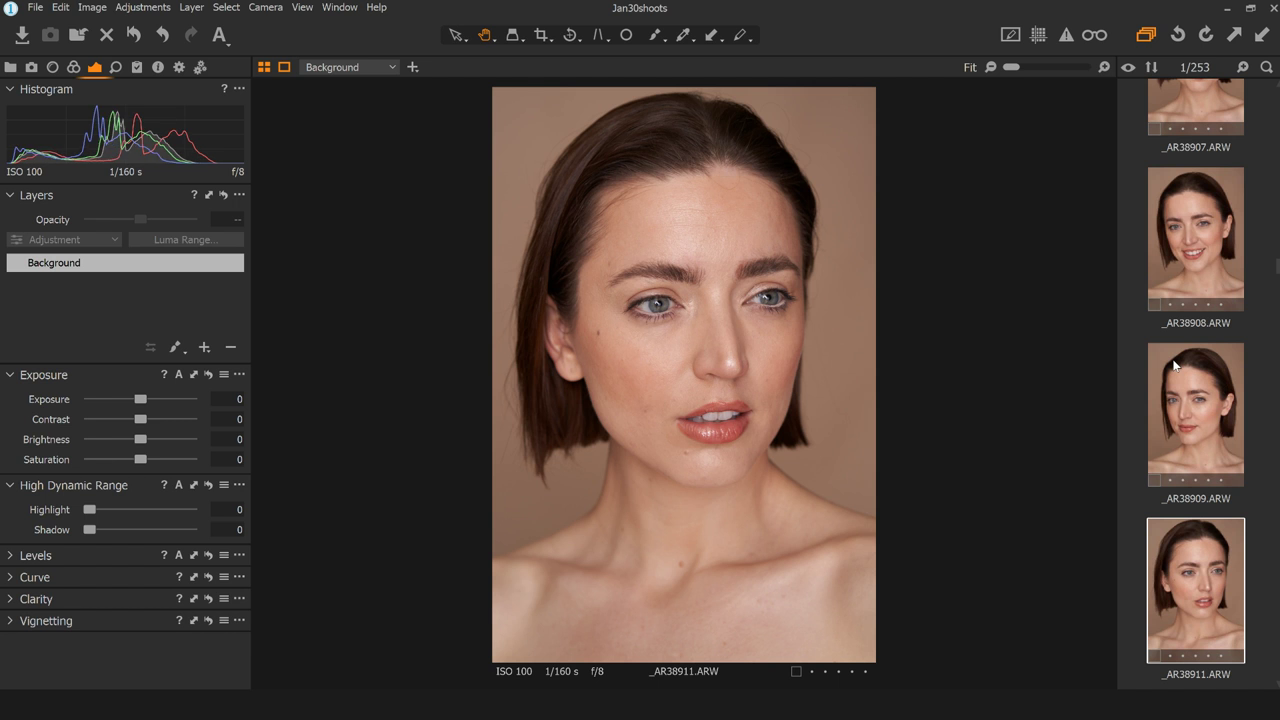
{"action": "key", "text": "Delete"}
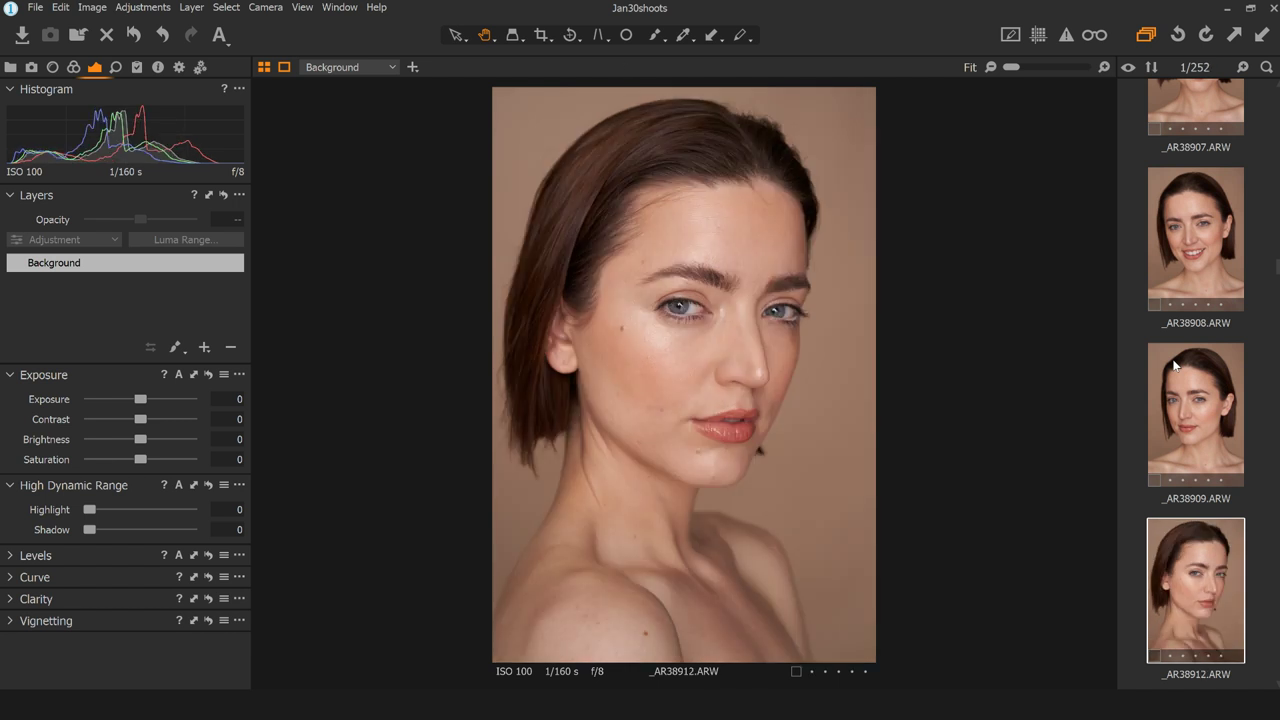
{"action": "key", "text": "Down"}
{"action": "key", "text": "Delete"}
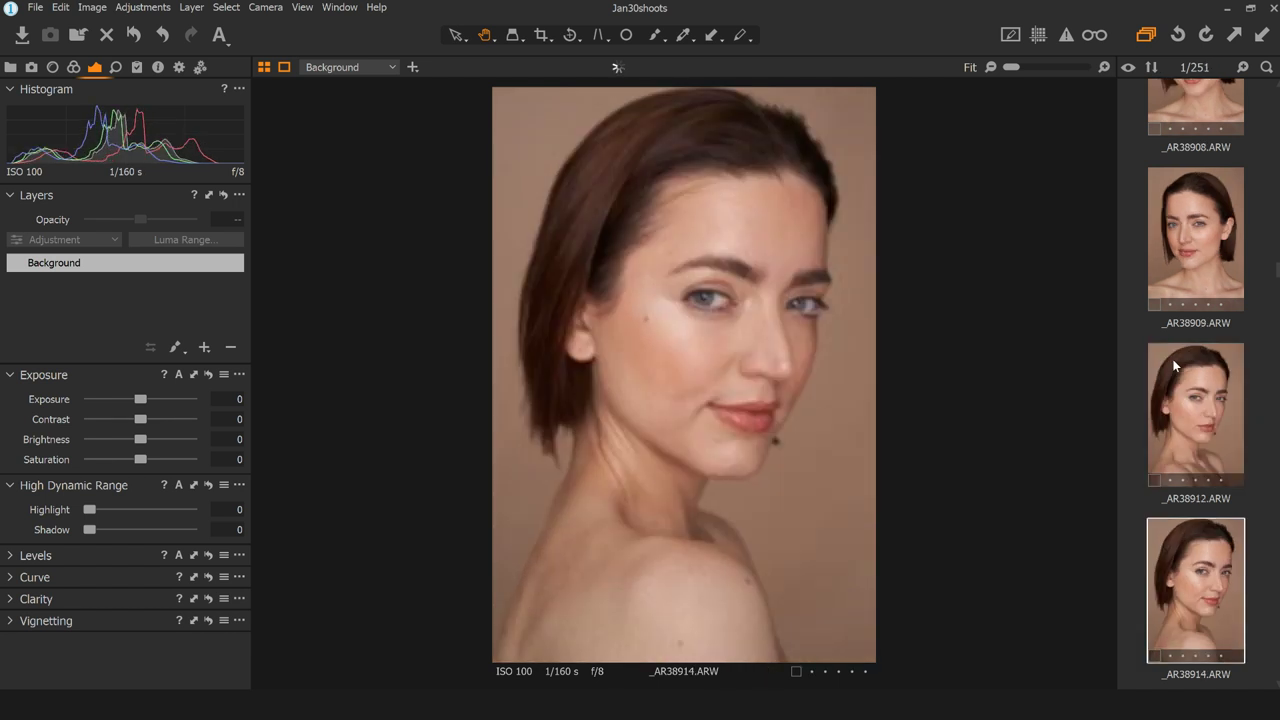
{"action": "key", "text": "Delete"}
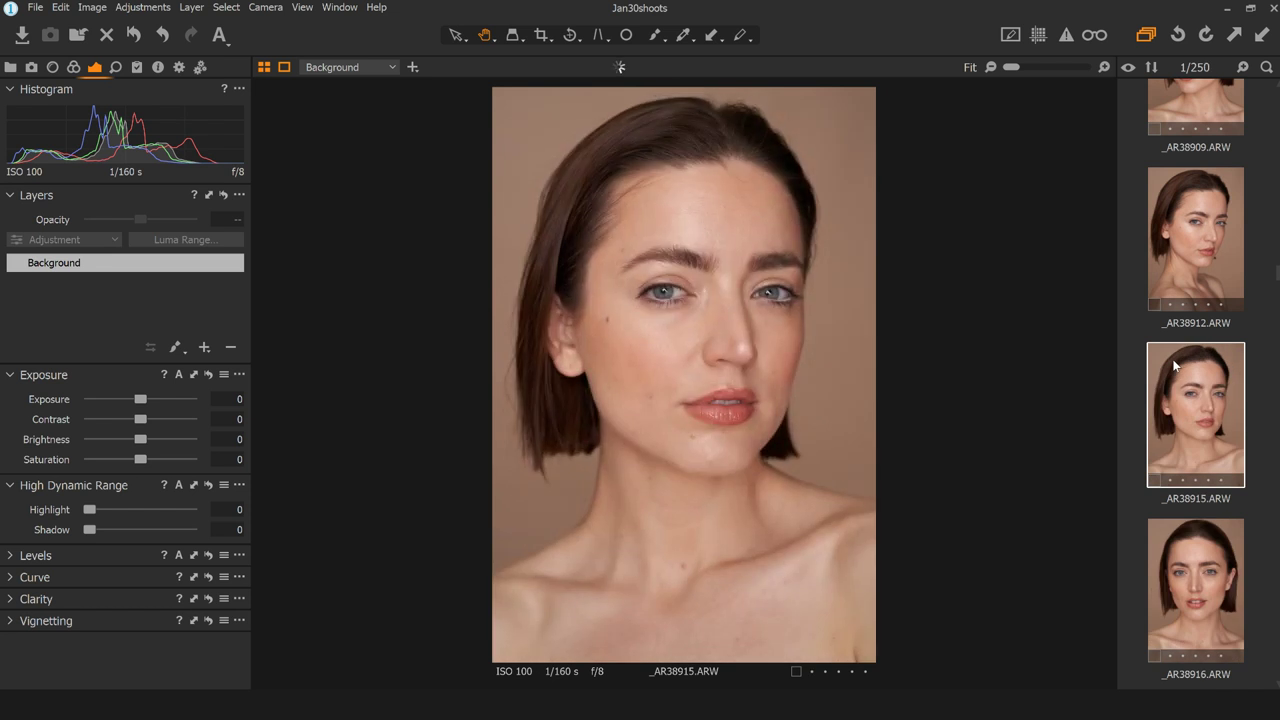
- Delete rejects _AR38918, _AR38920, _AR38921, _AR38927, _AR38928 and _AR38929, leaving 241 images
{"action": "key", "text": "Down"}
{"action": "key", "text": "Down"}
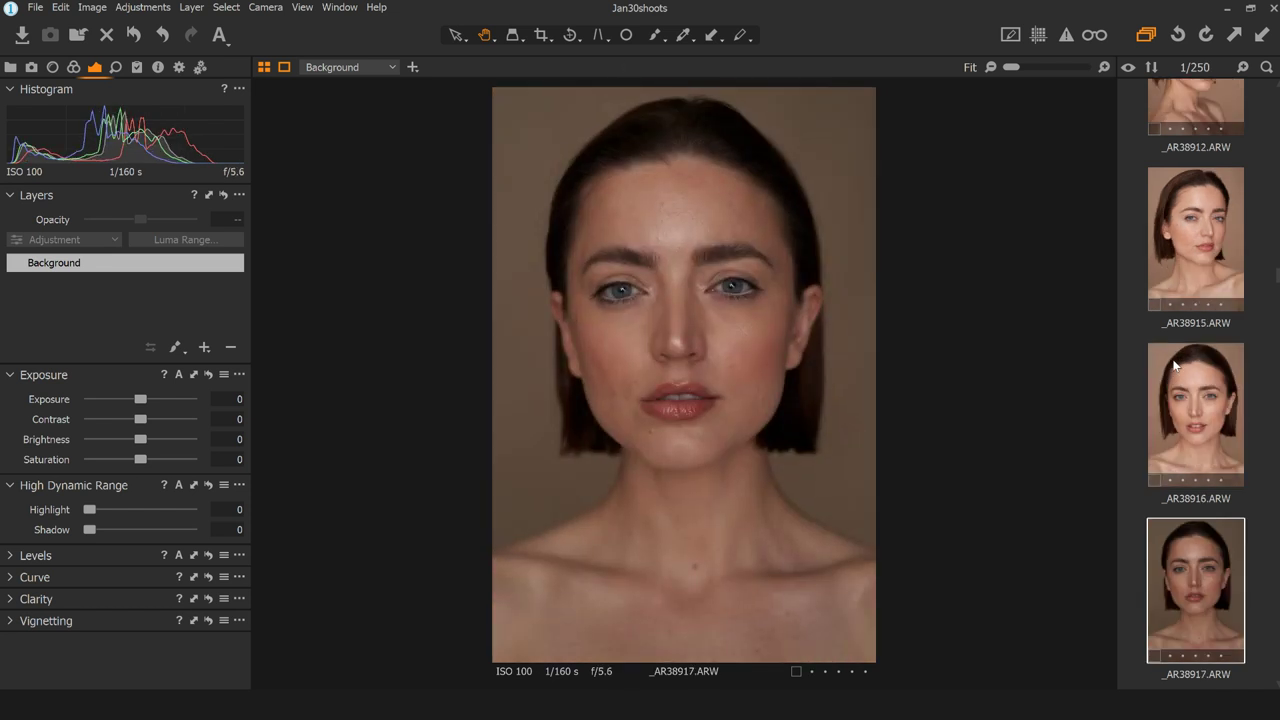
{"action": "key", "text": "Down"}
{"action": "key", "text": "Delete"}
{"action": "key", "text": "Down"}
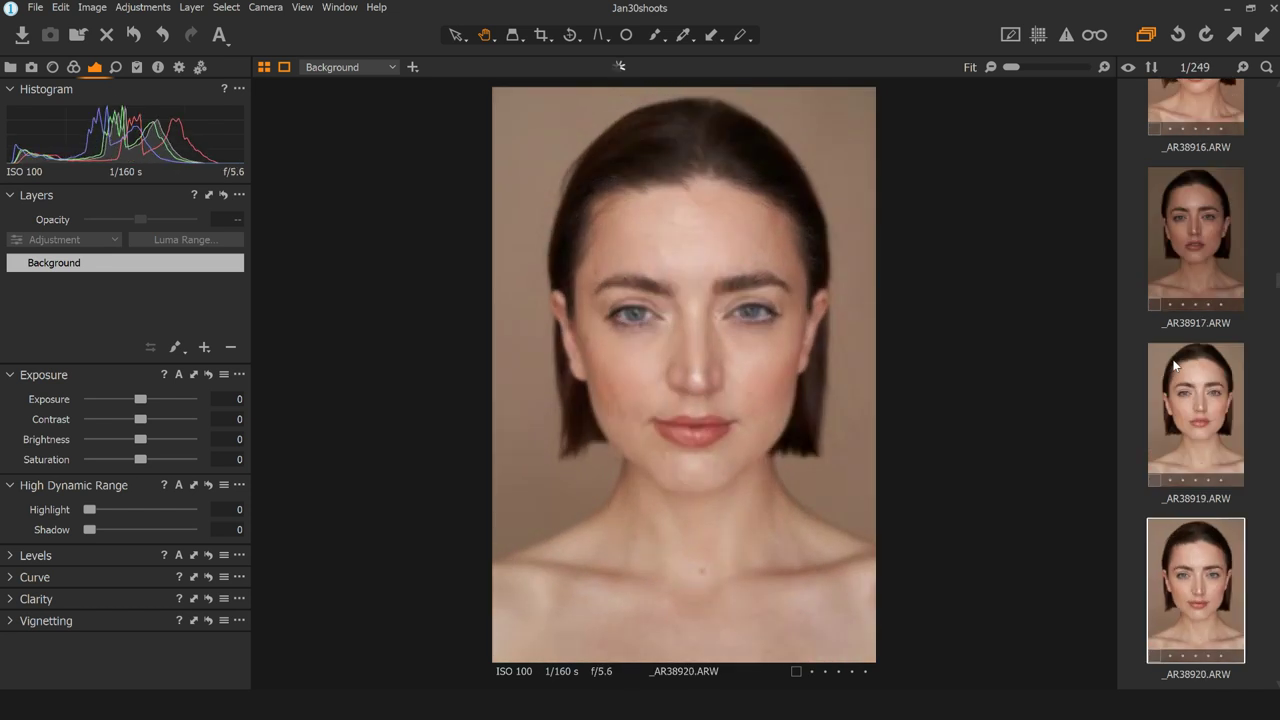
{"action": "key", "text": "Delete"}
{"action": "key", "text": "Delete"}
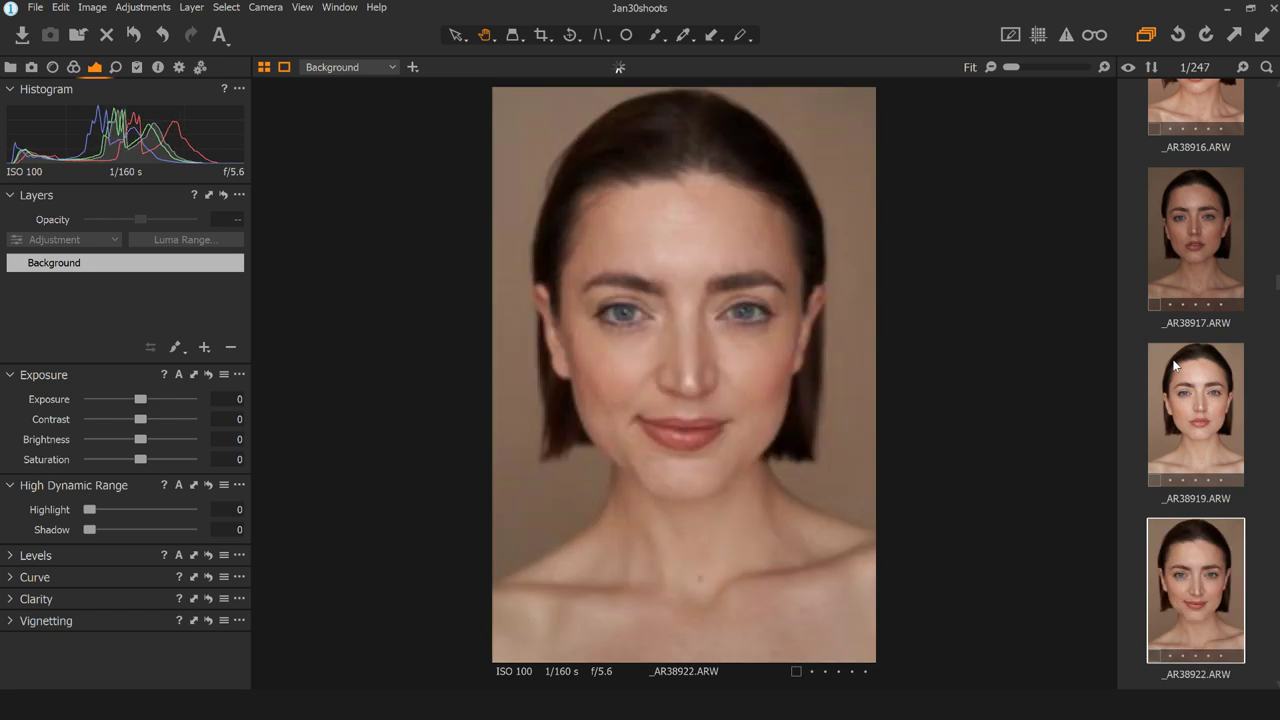
{"action": "key", "text": "Down"}
{"action": "key", "text": "Down"}
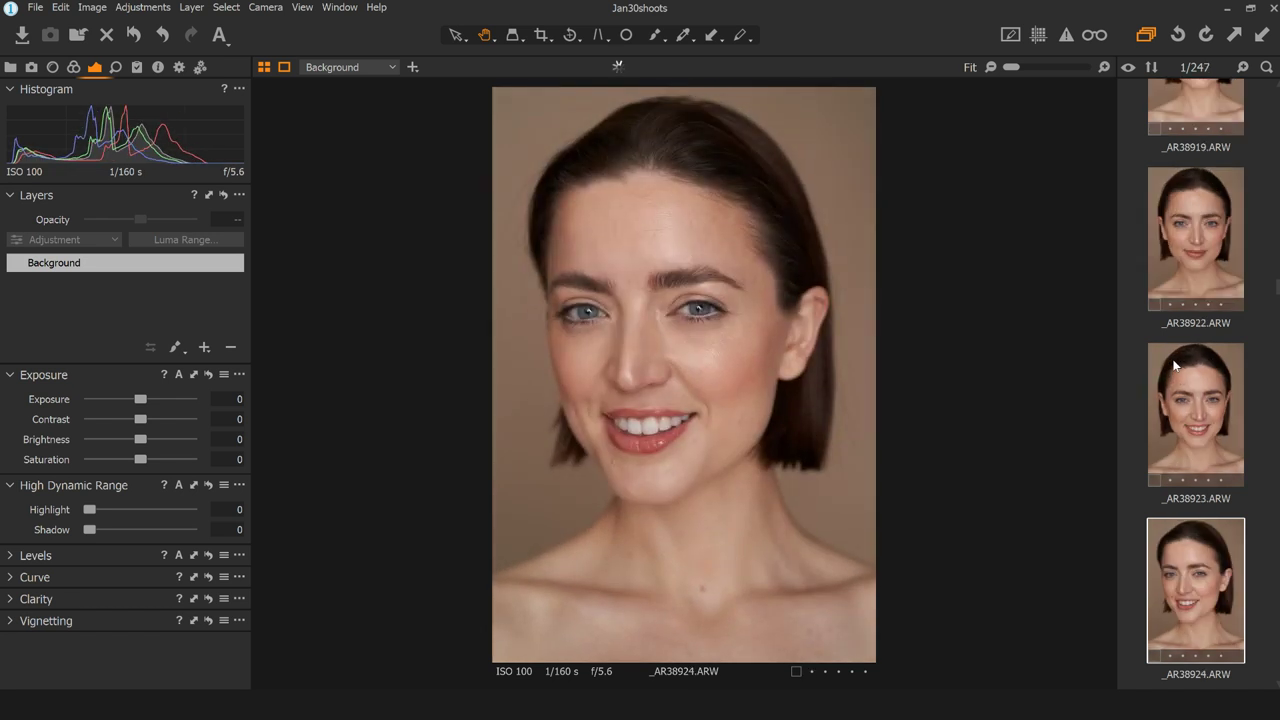
{"action": "key", "text": "Down"}
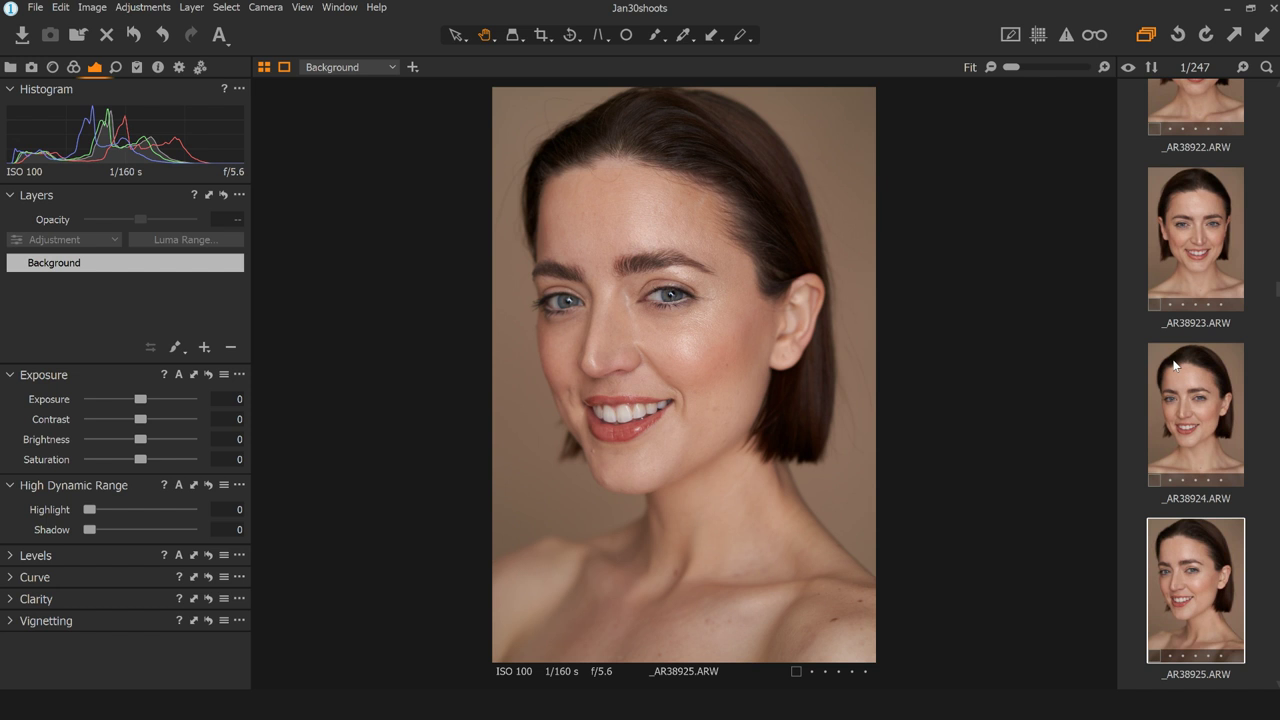
{"action": "key", "text": "Down"}
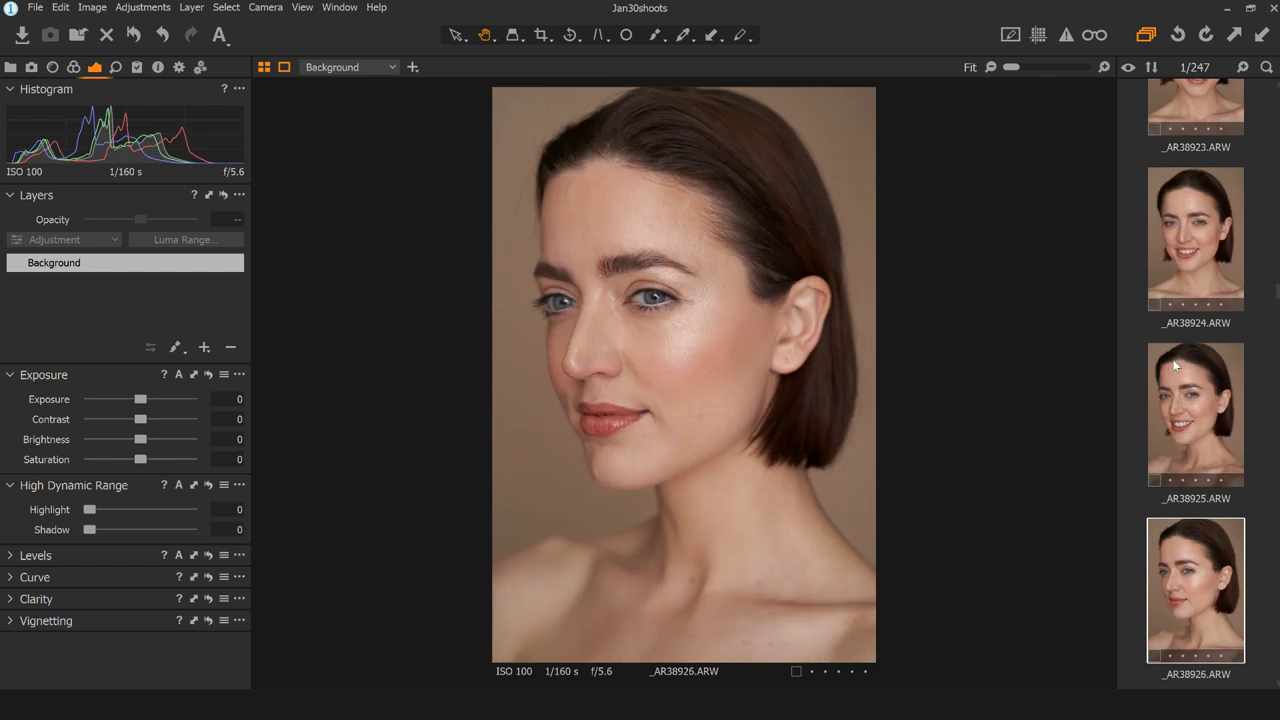
{"action": "key", "text": "Down"}
{"action": "key", "text": "Delete"}
{"action": "key", "text": "Delete"}
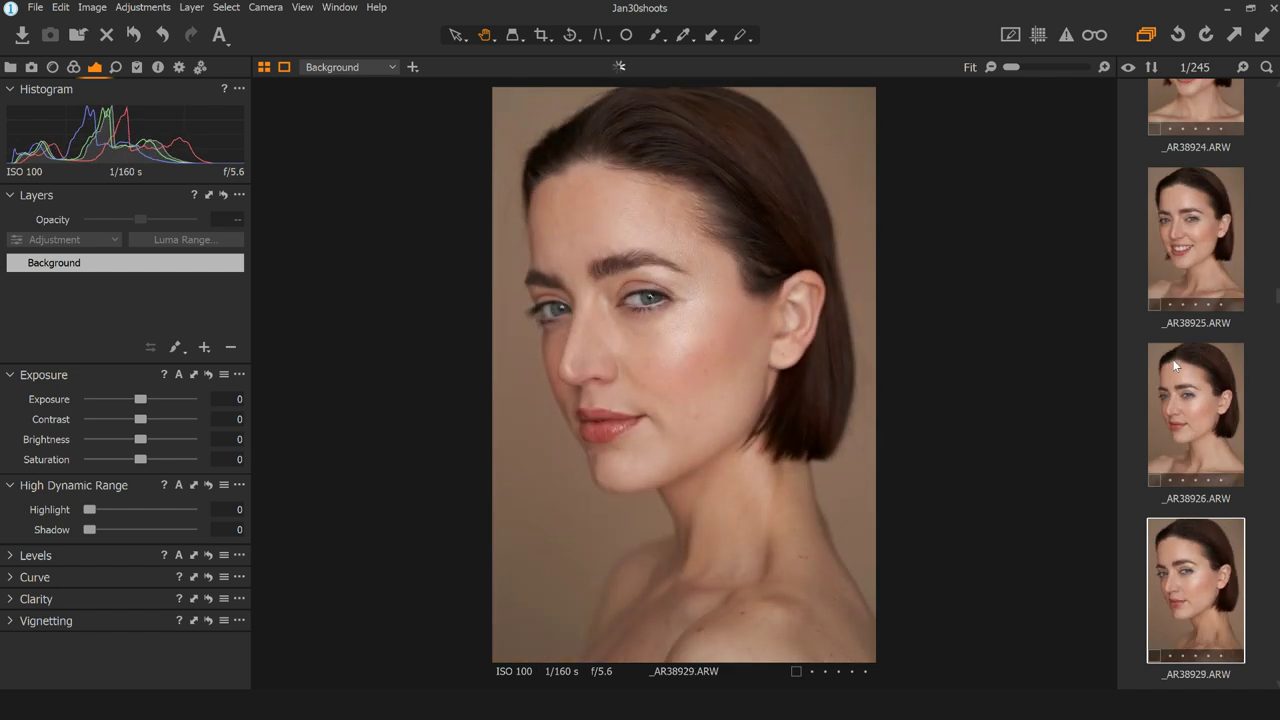
{"action": "key", "text": "Delete"}
{"action": "key", "text": "Down"}
{"action": "key", "text": "Delete"}
{"action": "key", "text": "Delete"}
{"action": "key", "text": "Delete"}
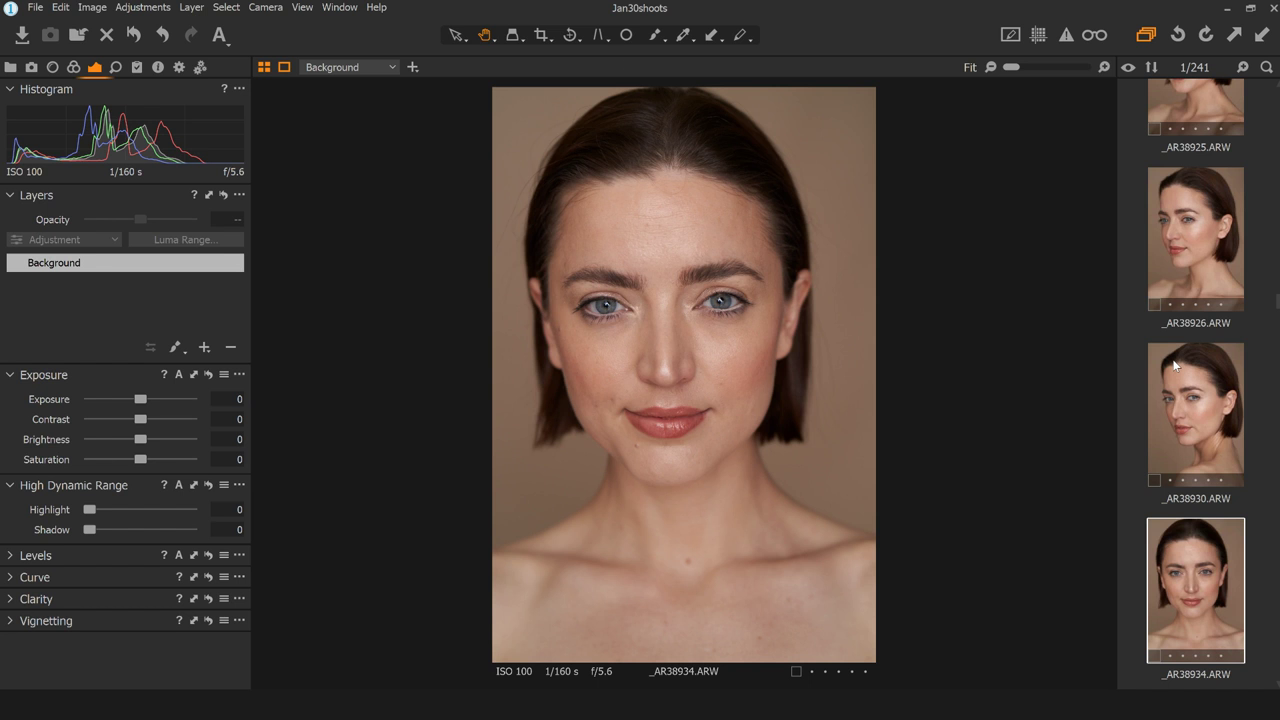
- Delete rejects _AR38934, _AR38935, _AR38936 and _AR38938, reviewing through _AR38942
{"action": "key", "text": "Delete"}
{"action": "key", "text": "Delete"}
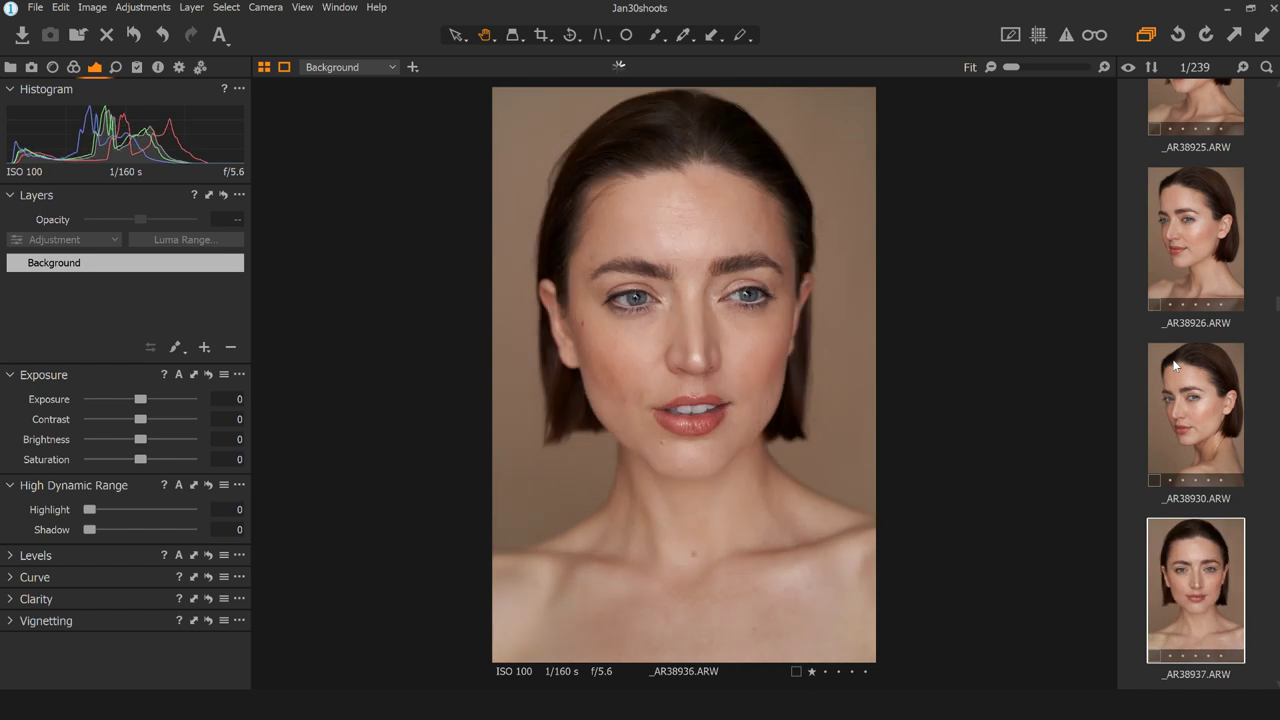
{"action": "key", "text": "Delete"}
{"action": "key", "text": "Right"}
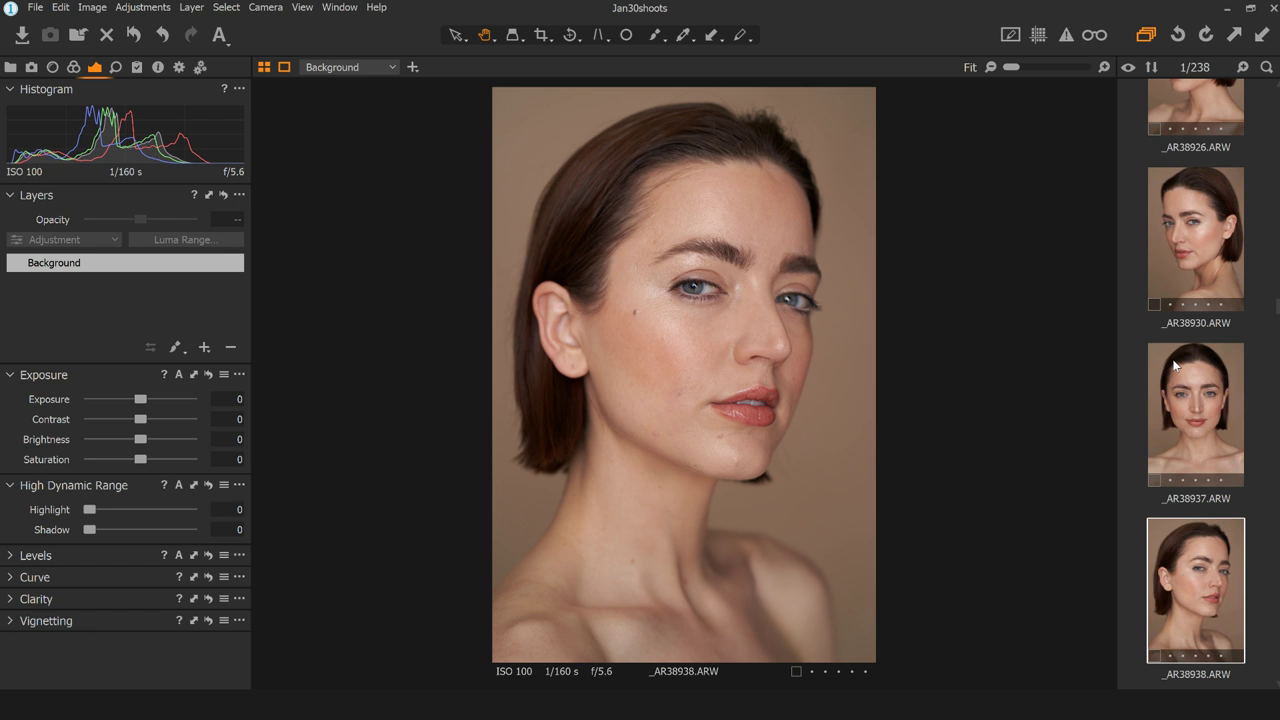
{"action": "key", "text": "Delete"}
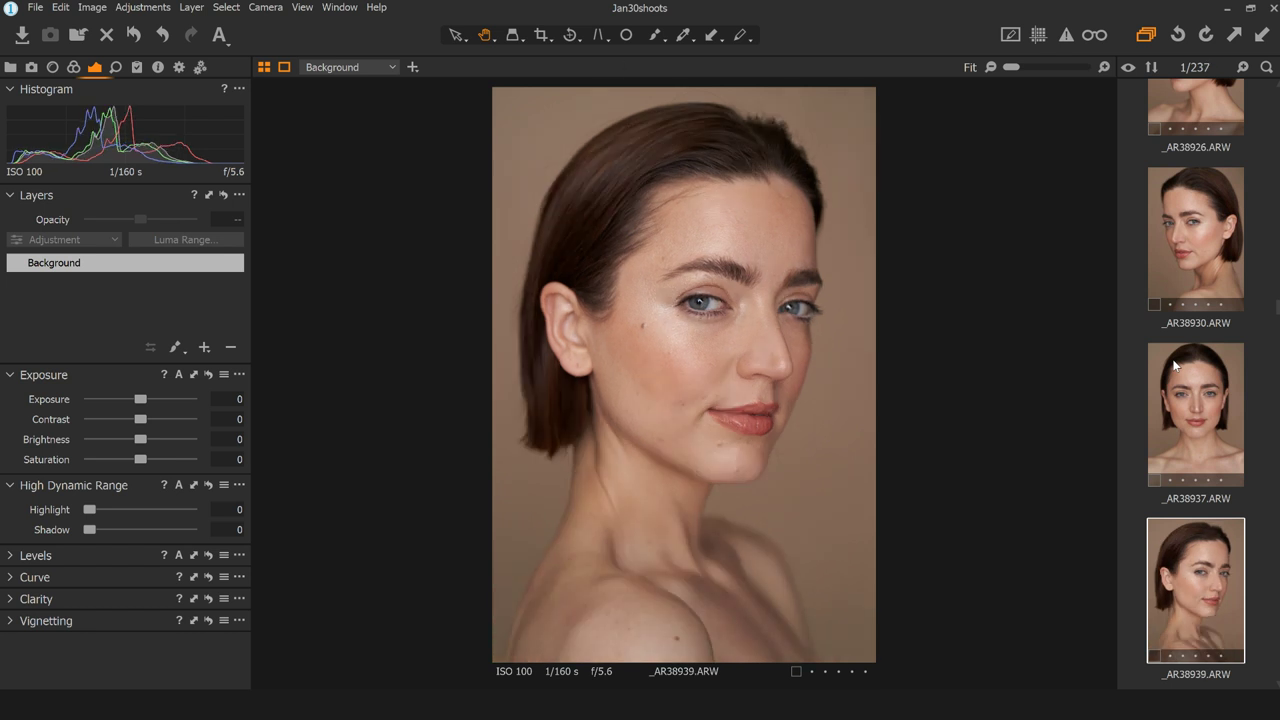
{"action": "key", "text": "Right"}
{"action": "key", "text": "Right"}
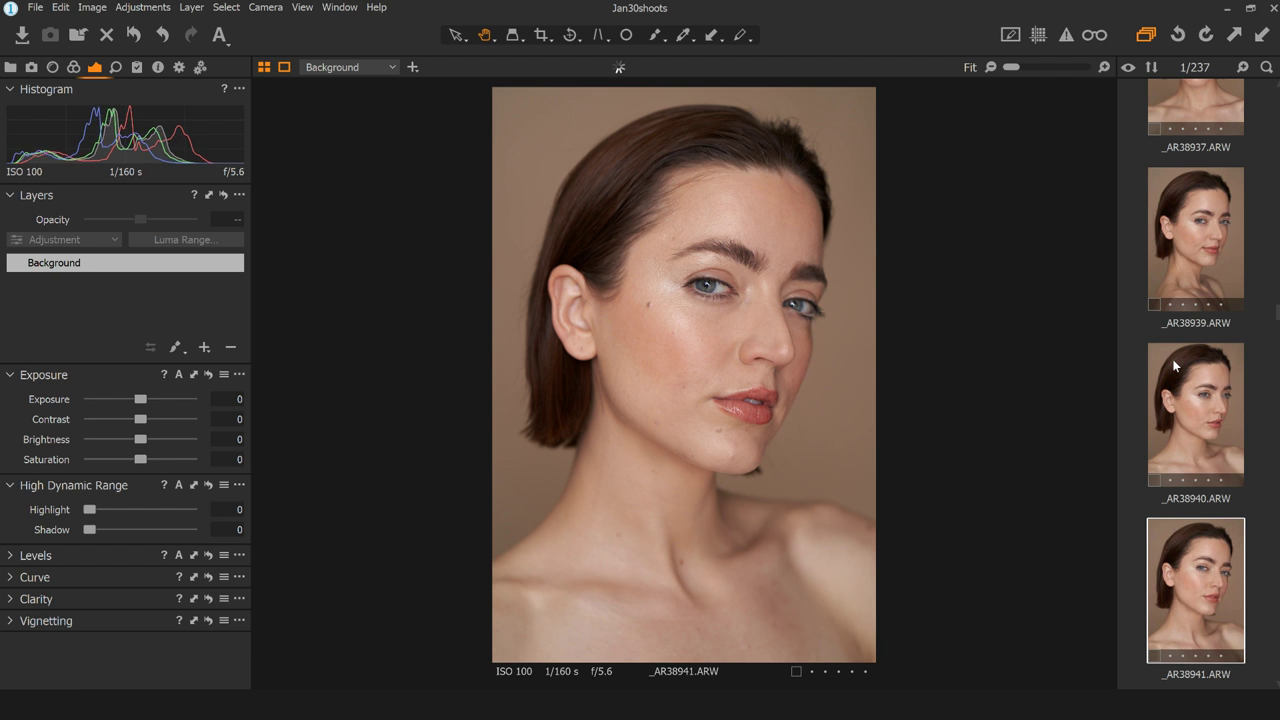
{"action": "key", "text": "Right"}
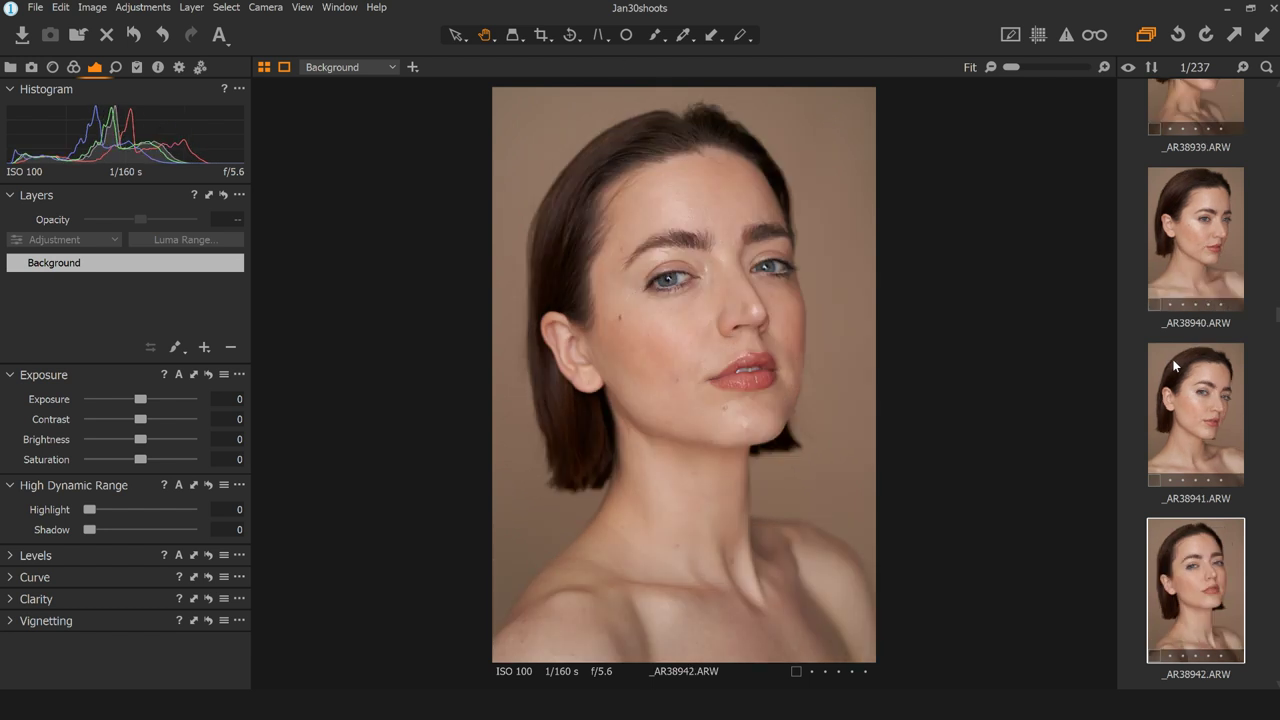
{"action": "key", "text": "Right"}
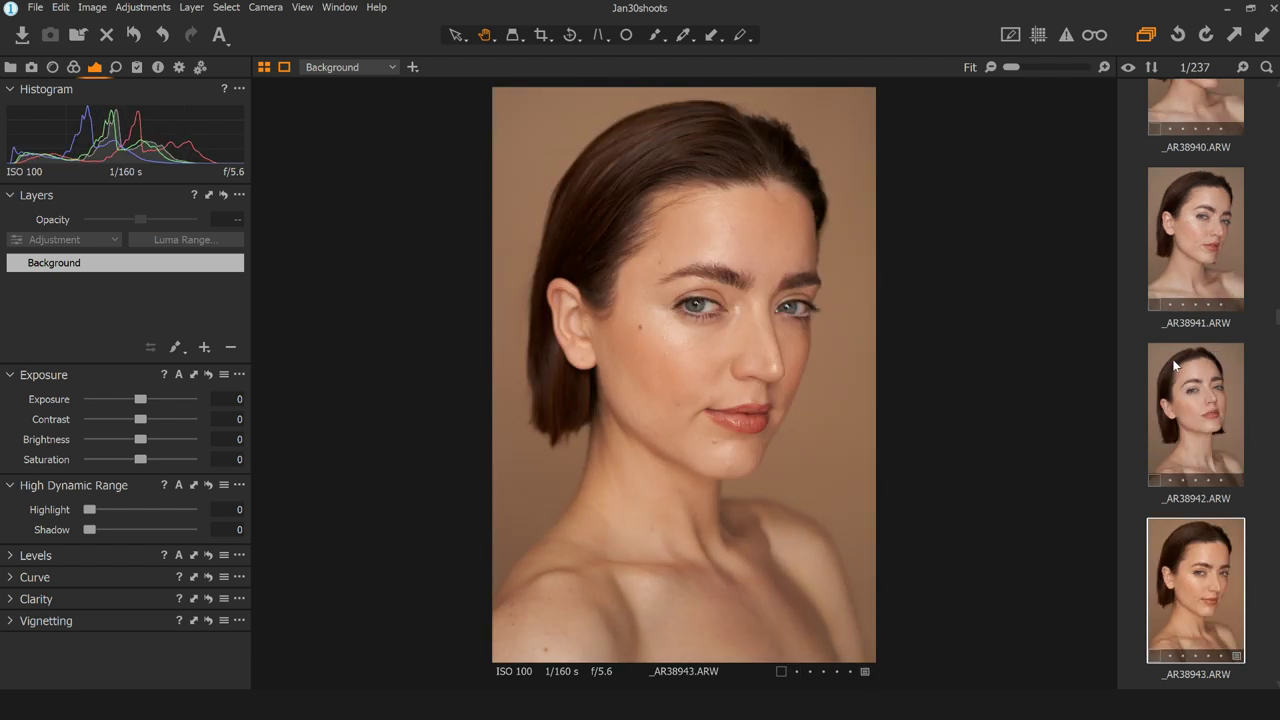
{"action": "key", "text": "Right"}
{"action": "key", "text": "Right"}
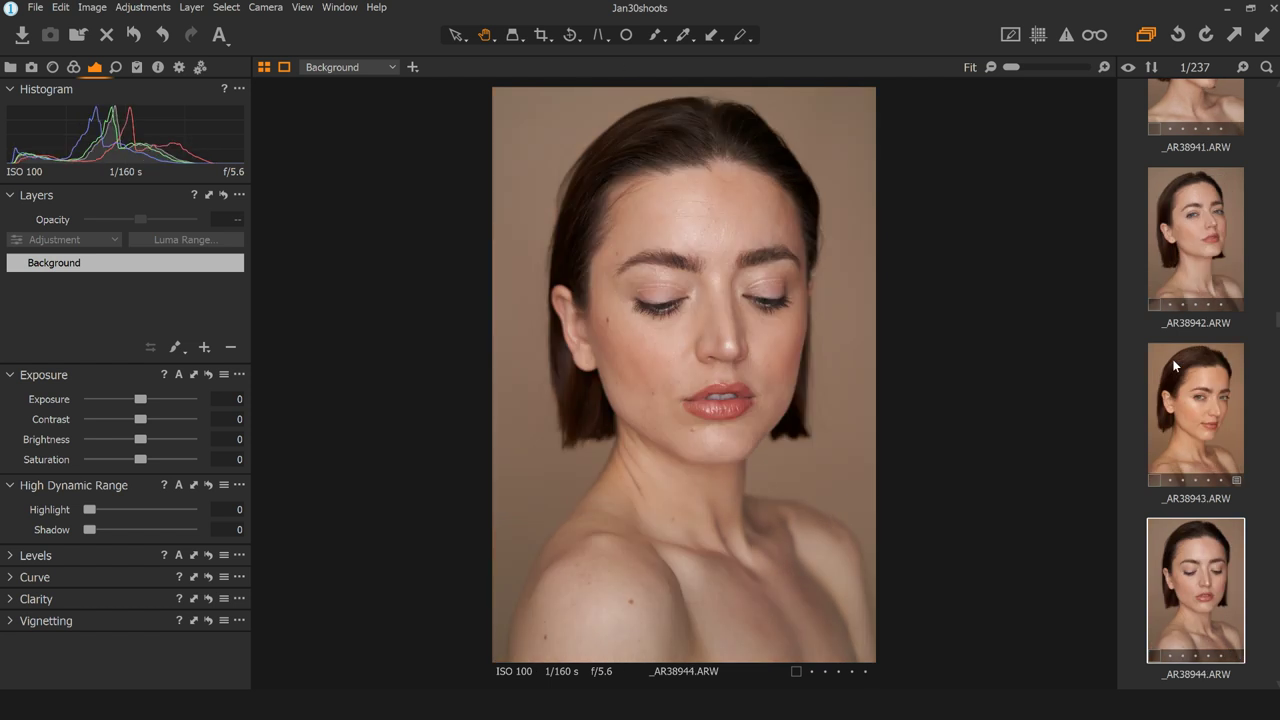
- Delete _AR38945, _AR38948 and further rejects down to 233 images, ending on _AR38955
{"action": "key", "text": "Delete"}
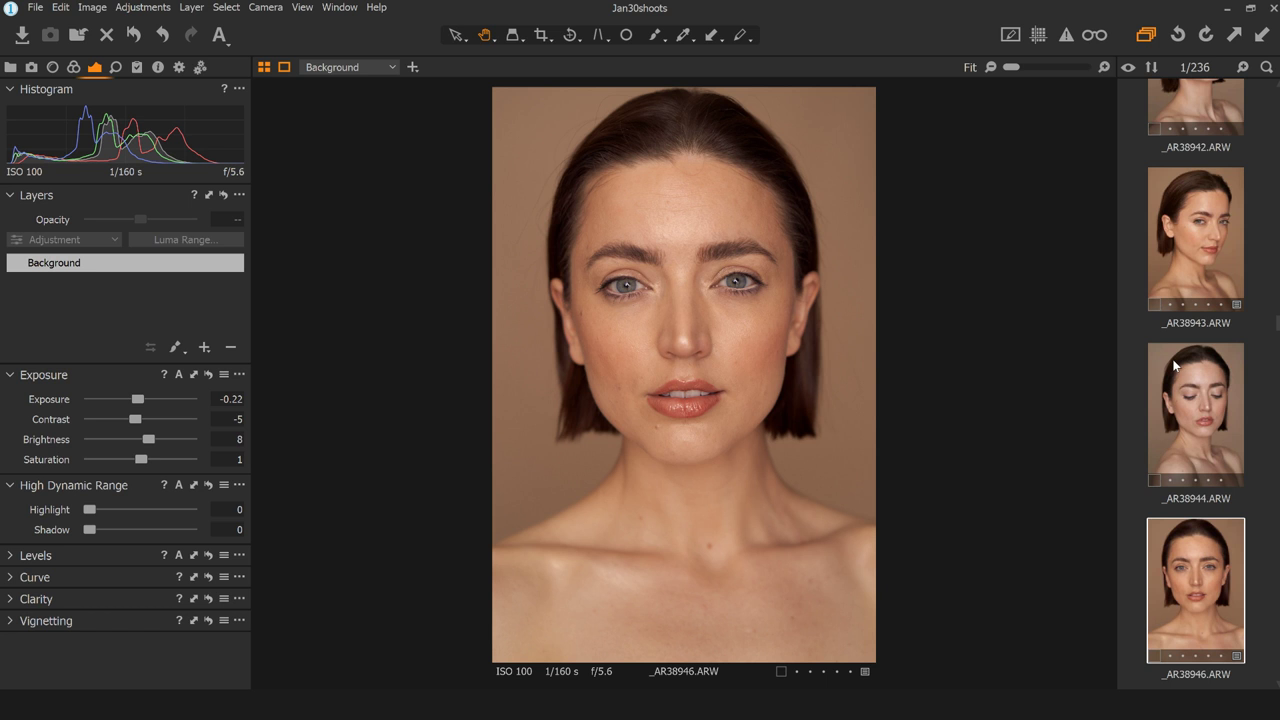
{"action": "key", "text": "Right"}
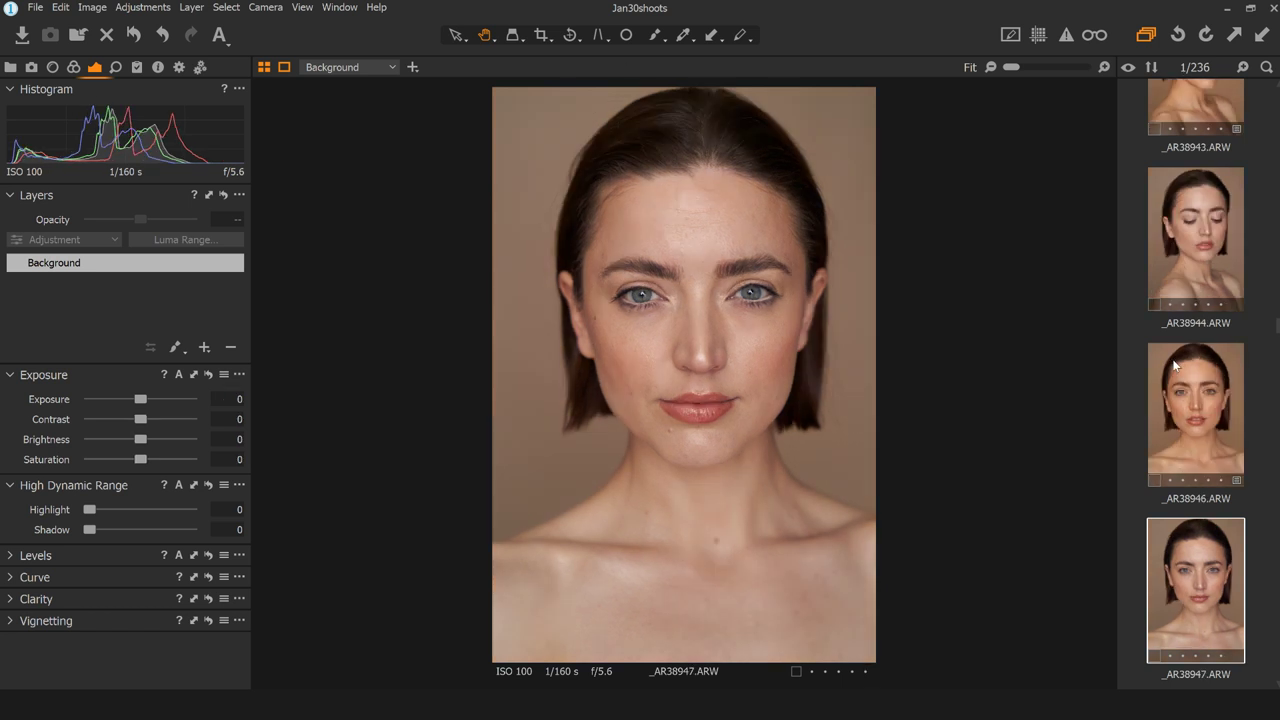
{"action": "key", "text": "Delete"}
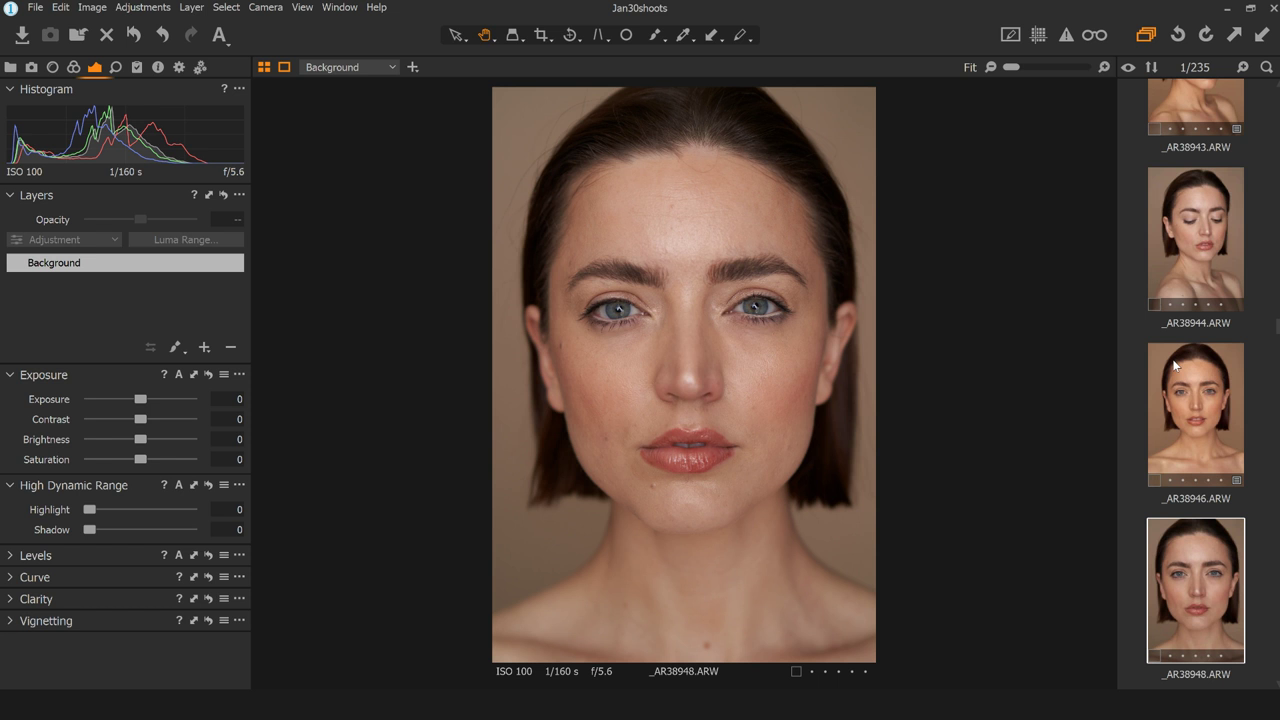
{"action": "key", "text": "Delete"}
{"action": "key", "text": "Right"}
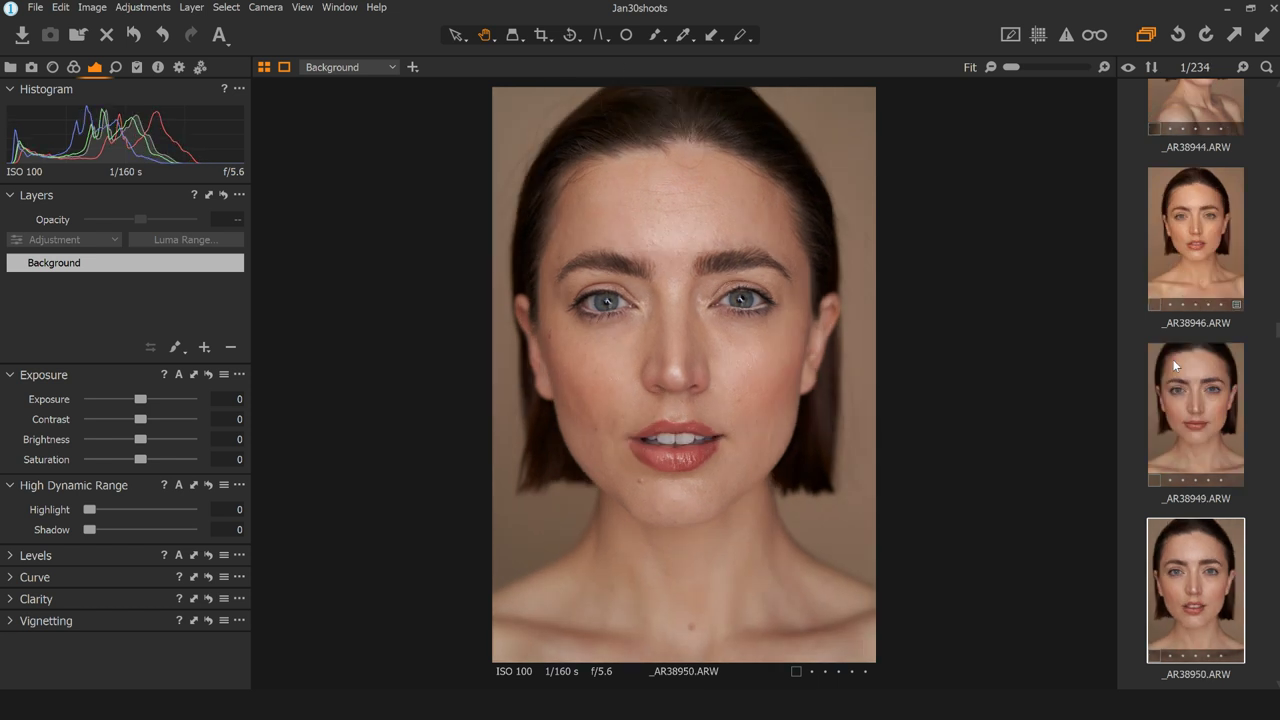
{"action": "key", "text": "Right"}
{"action": "key", "text": "Right"}
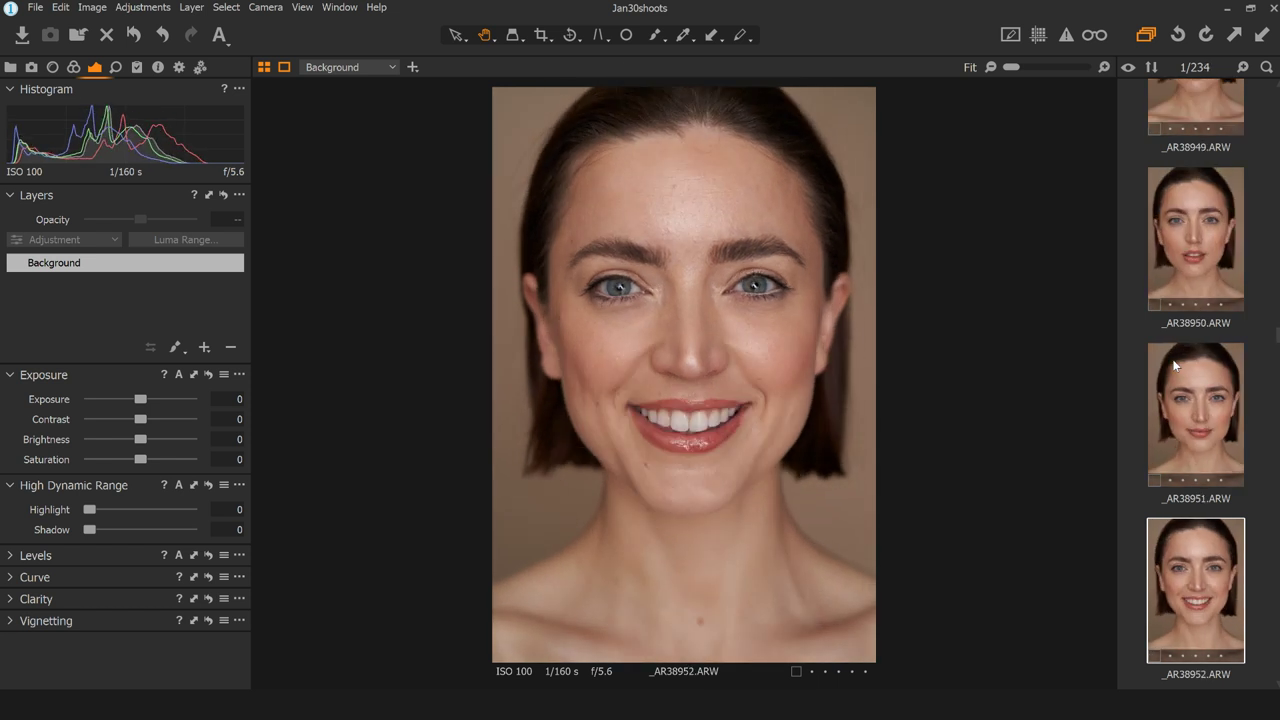
{"action": "key", "text": "Right"}
{"action": "key", "text": "Right"}
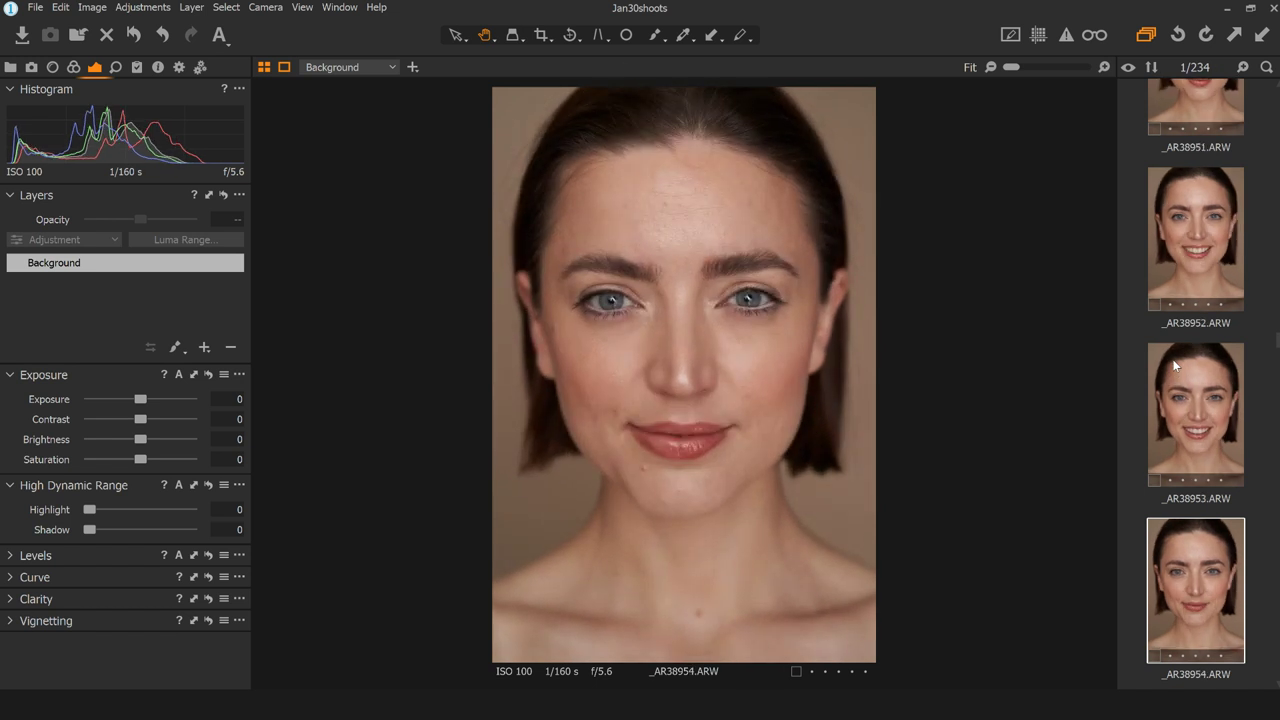
{"action": "key", "text": "Right"}
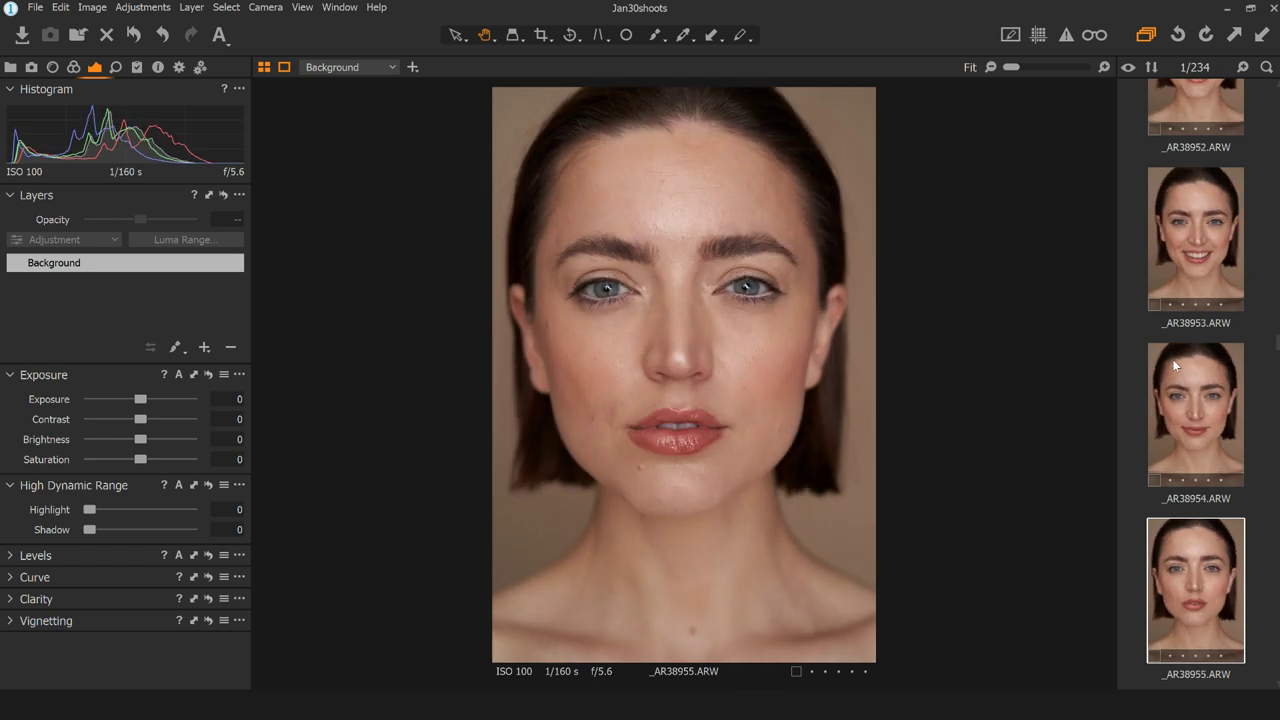
{"action": "key", "text": "Right"}
{"action": "key", "text": "Delete"}
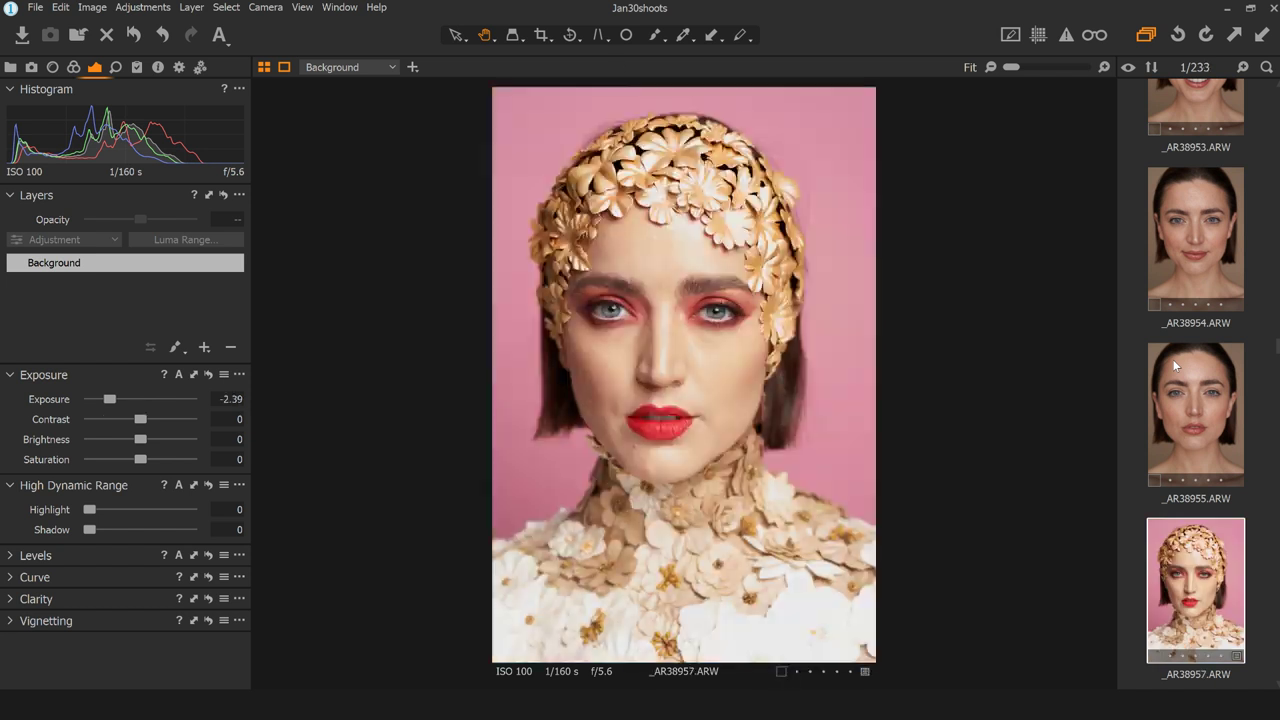
{"action": "key", "text": "Left"}
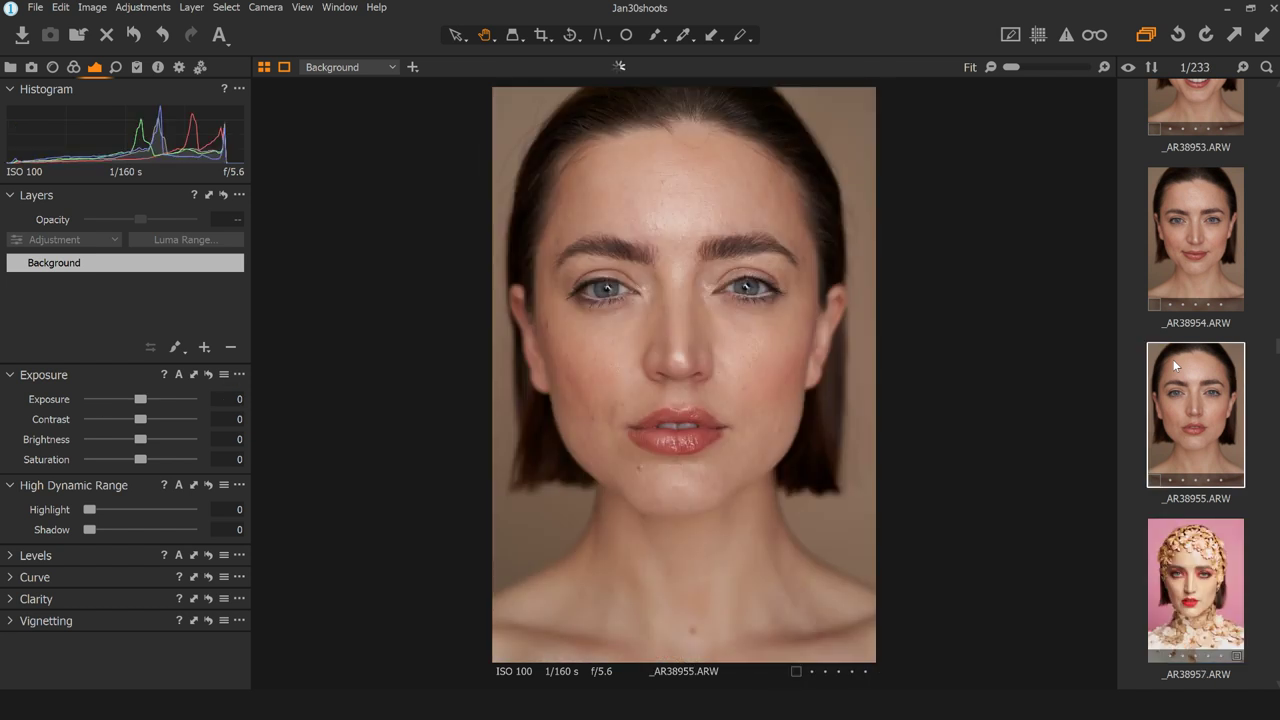
{"action": "key", "text": "Left"}
{"action": "key", "text": "Right"}
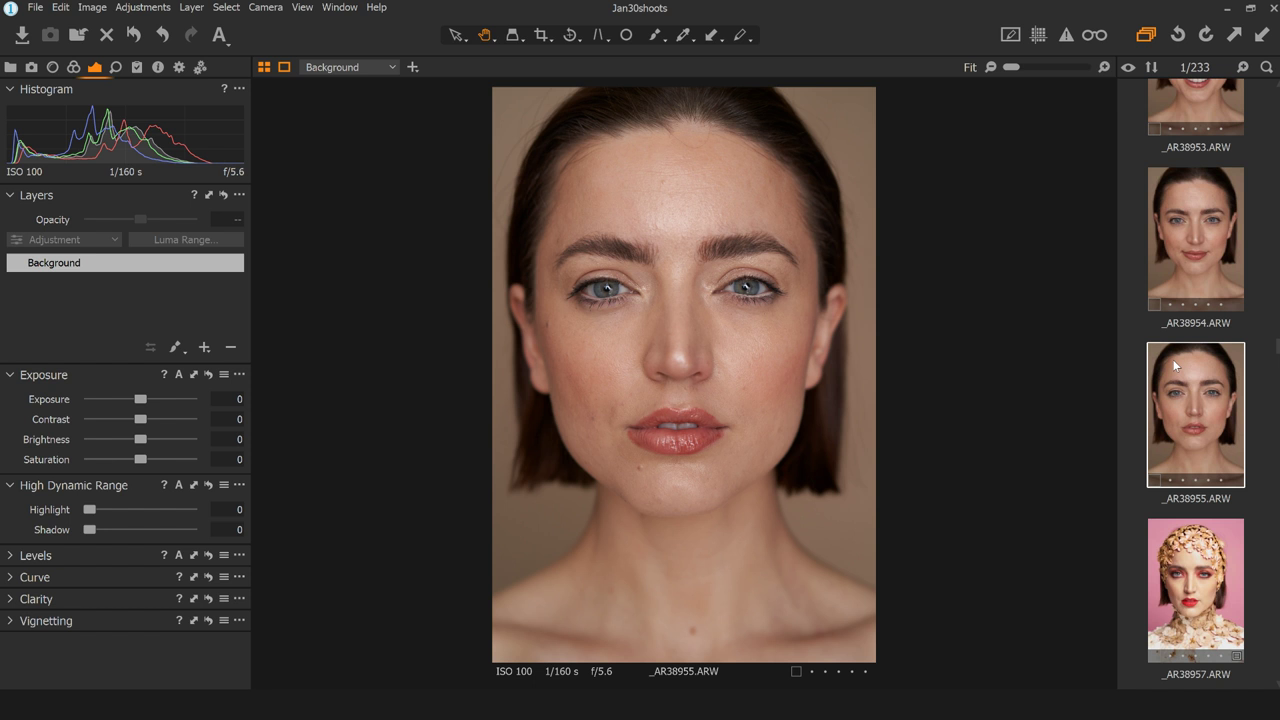
- Zoom to 300% on the eye of _AR38955
{"action": "left_click", "coordinate": [749, 271]}
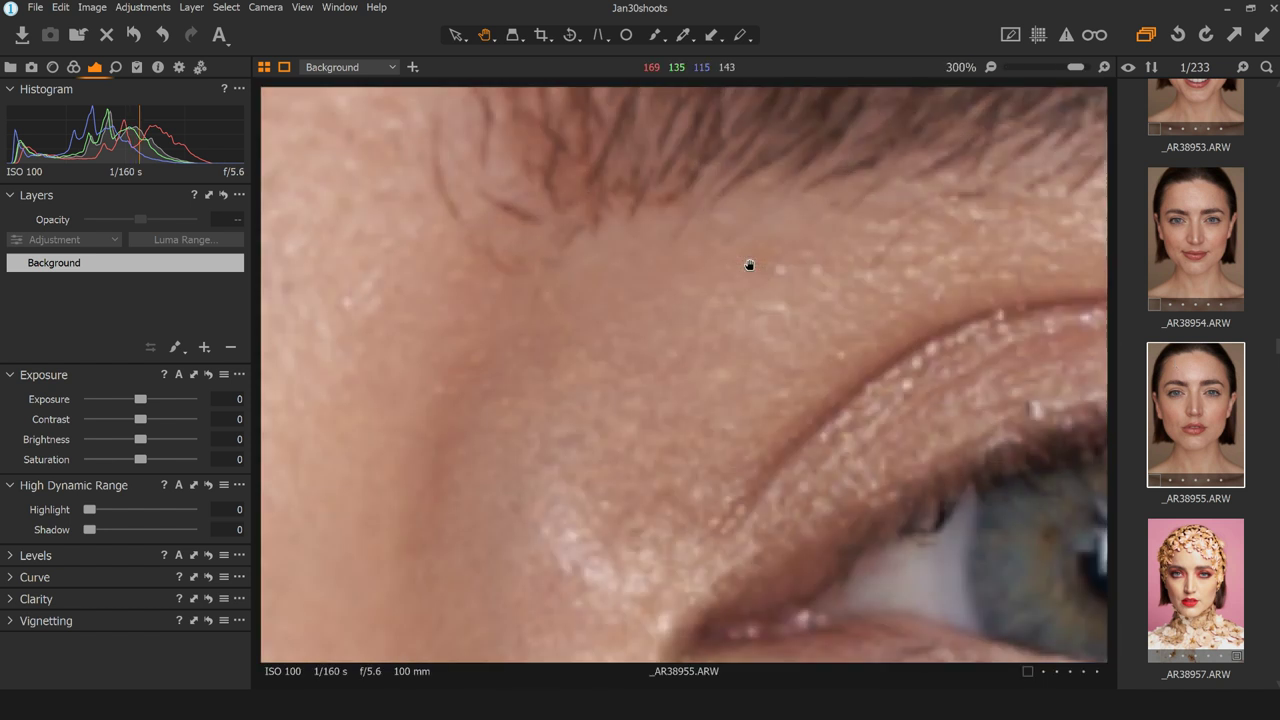
- Centre the eye, check it at 400%, then zoom back out to Fit
{"action": "left_click_drag", "start_coordinate": [910, 427], "coordinate": [505, 130]}
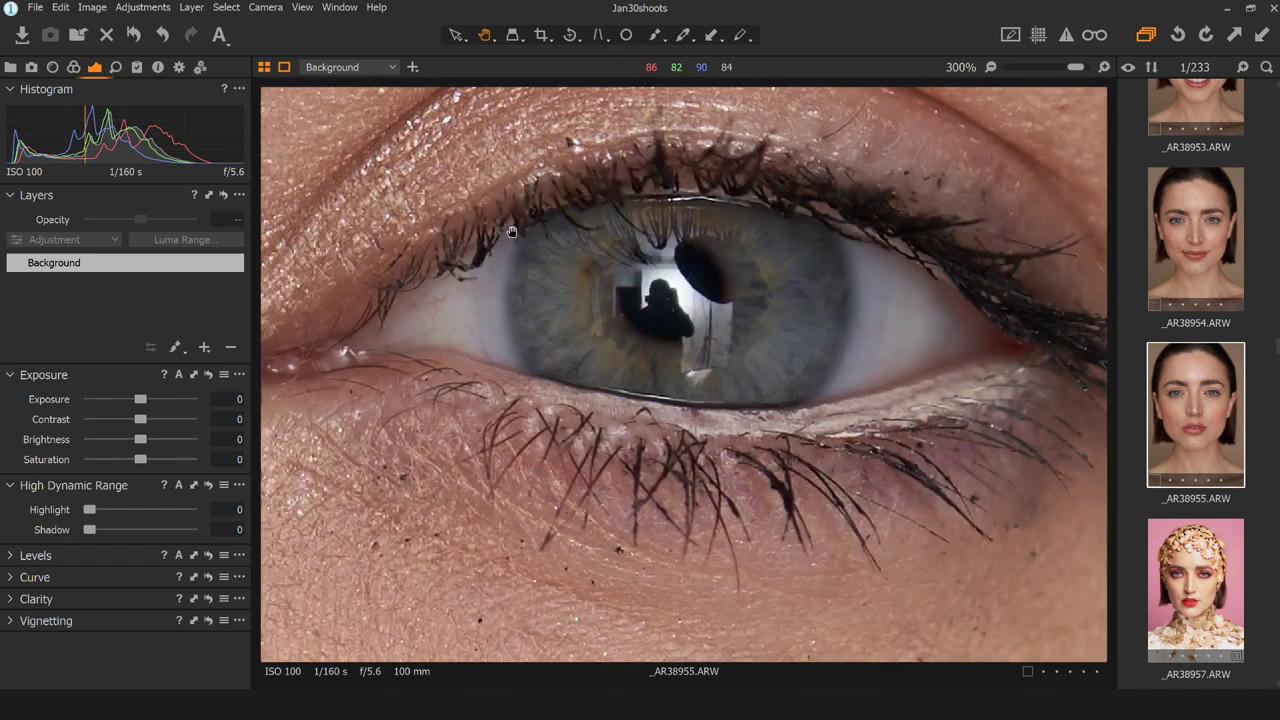
{"action": "scroll", "coordinate": [511, 231], "scroll_direction": "up", "scroll_amount": 1}
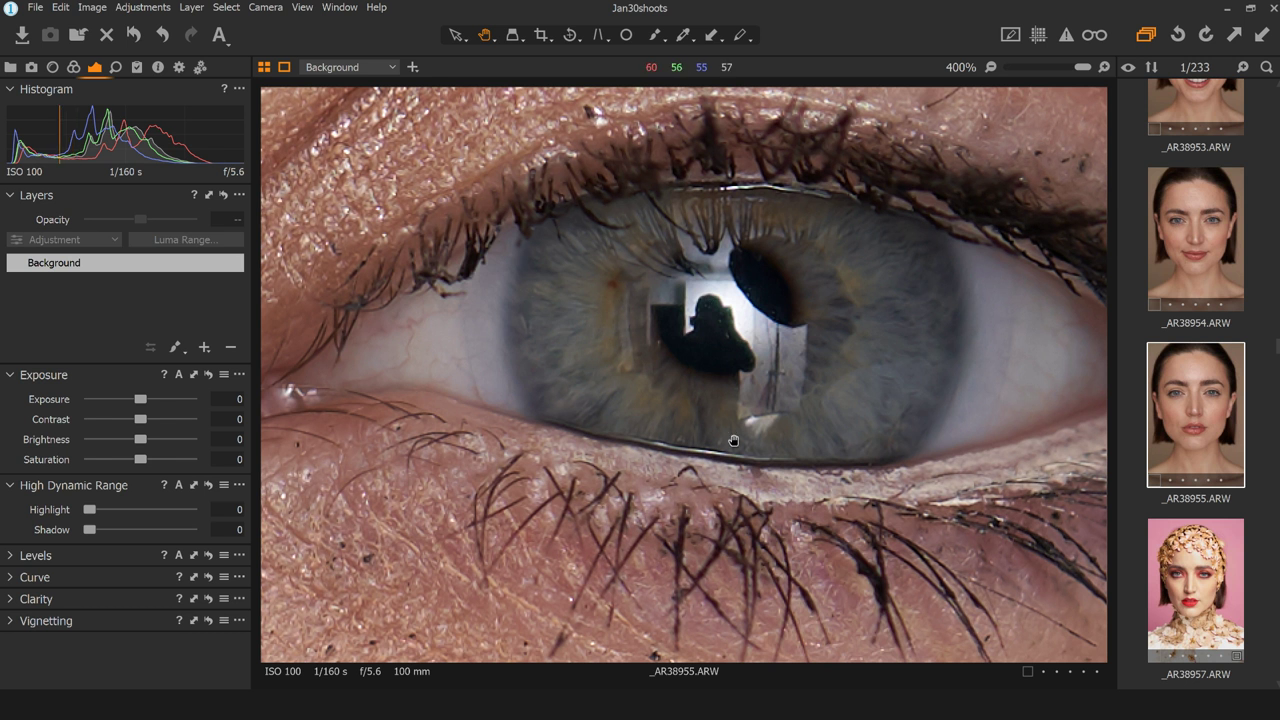
{"action": "scroll", "coordinate": [626, 403], "scroll_direction": "down", "scroll_amount": 3}
{"action": "scroll", "coordinate": [627, 403], "scroll_direction": "down", "scroll_amount": 2}
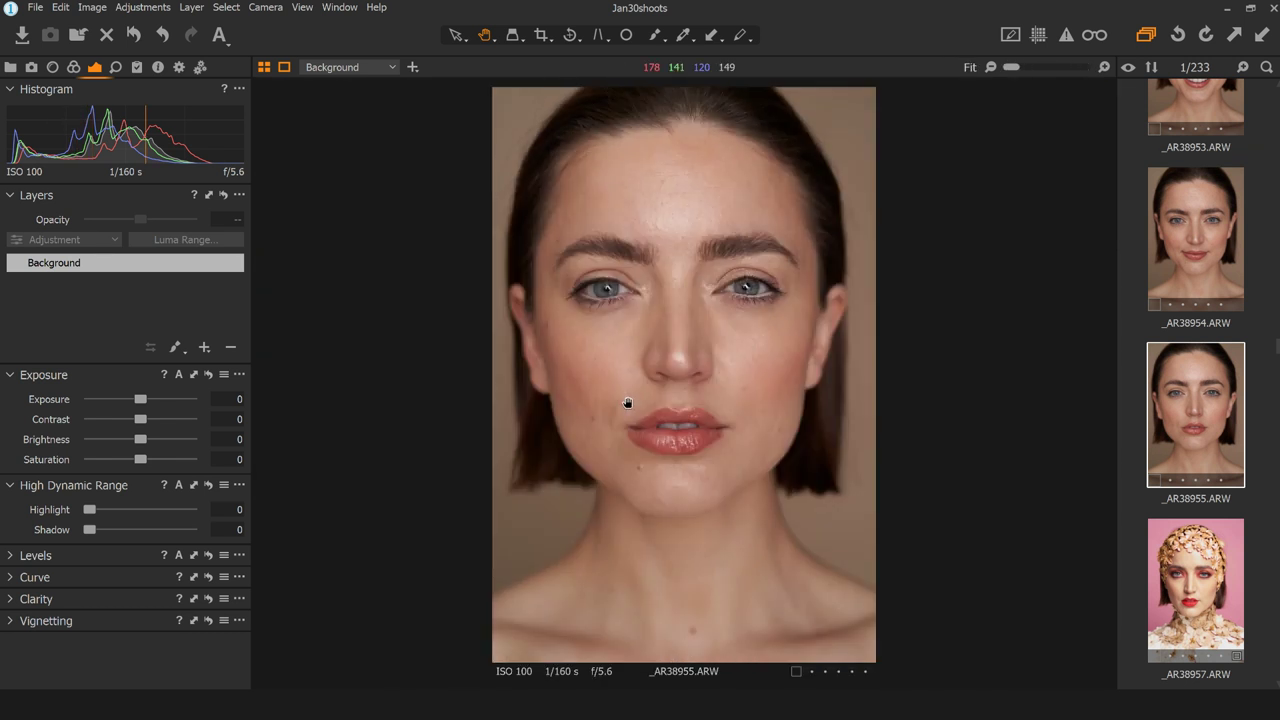
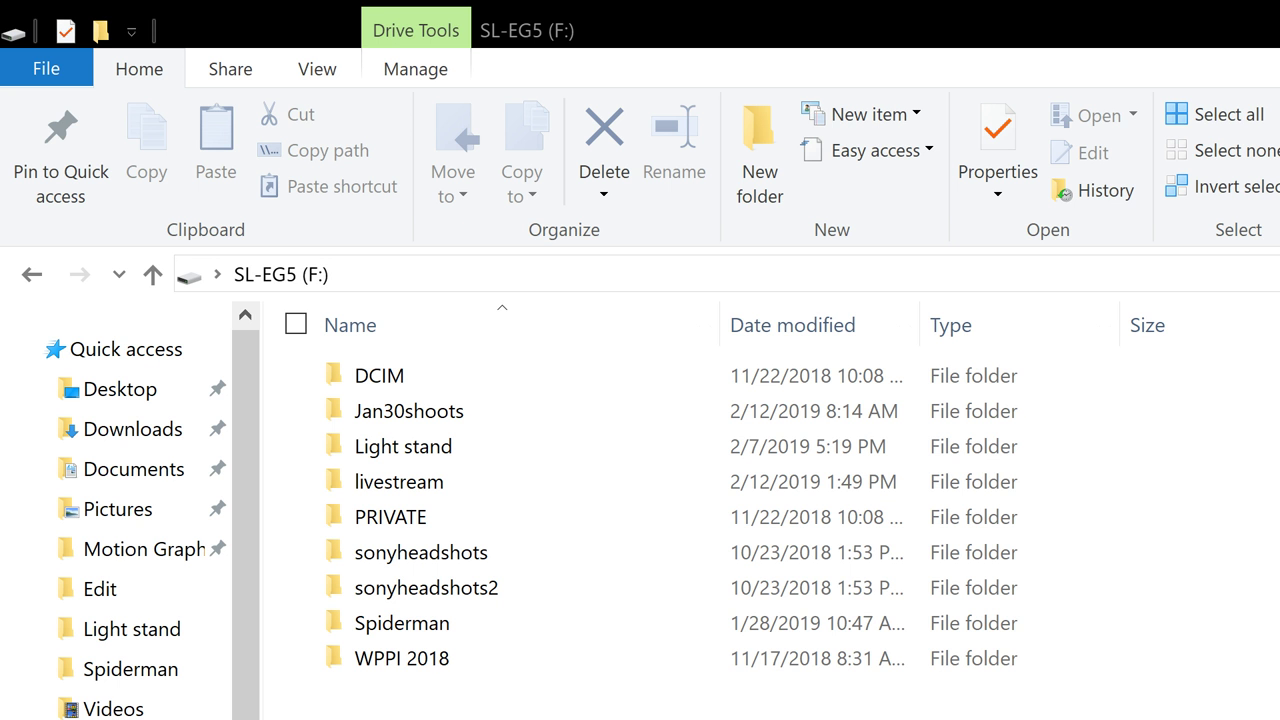
- On drive SL-EG5 (F:), select Jan30shoots, then open the Spiderman session folder
{"action": "left_click", "coordinate": [491, 411]}
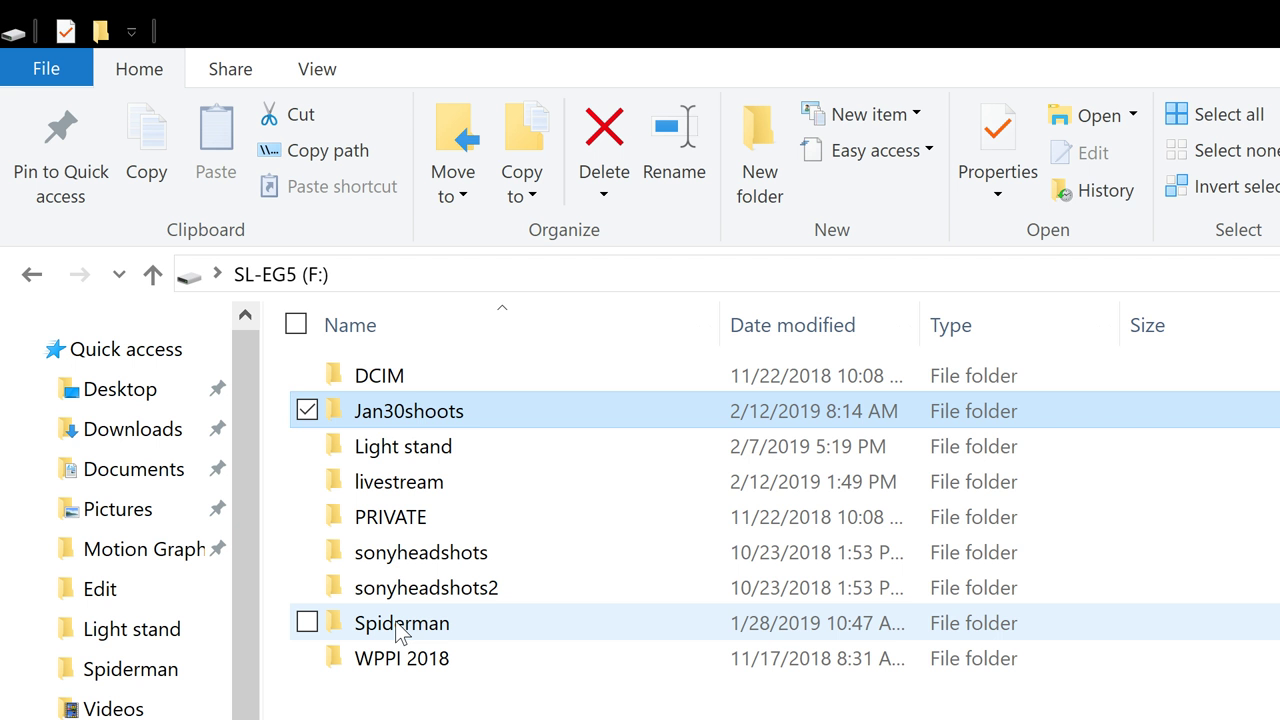
{"action": "left_click", "coordinate": [428, 620]}
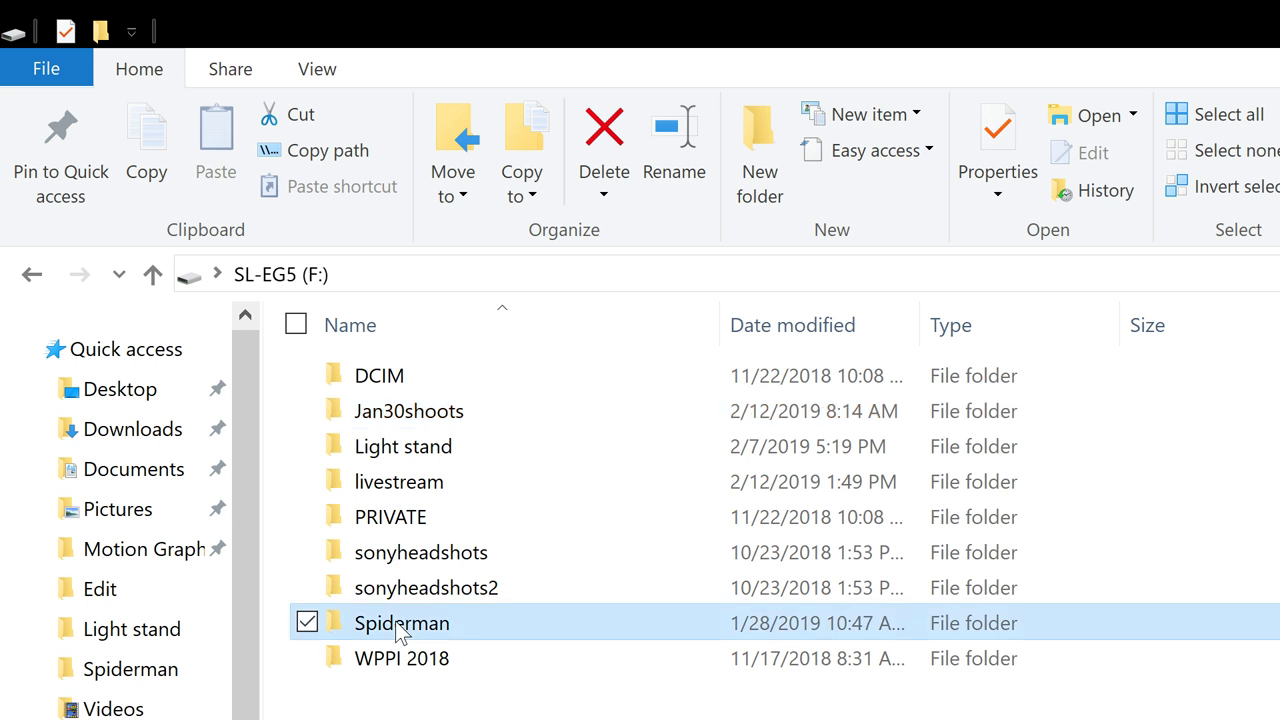
{"action": "double_click", "coordinate": [449, 626]}
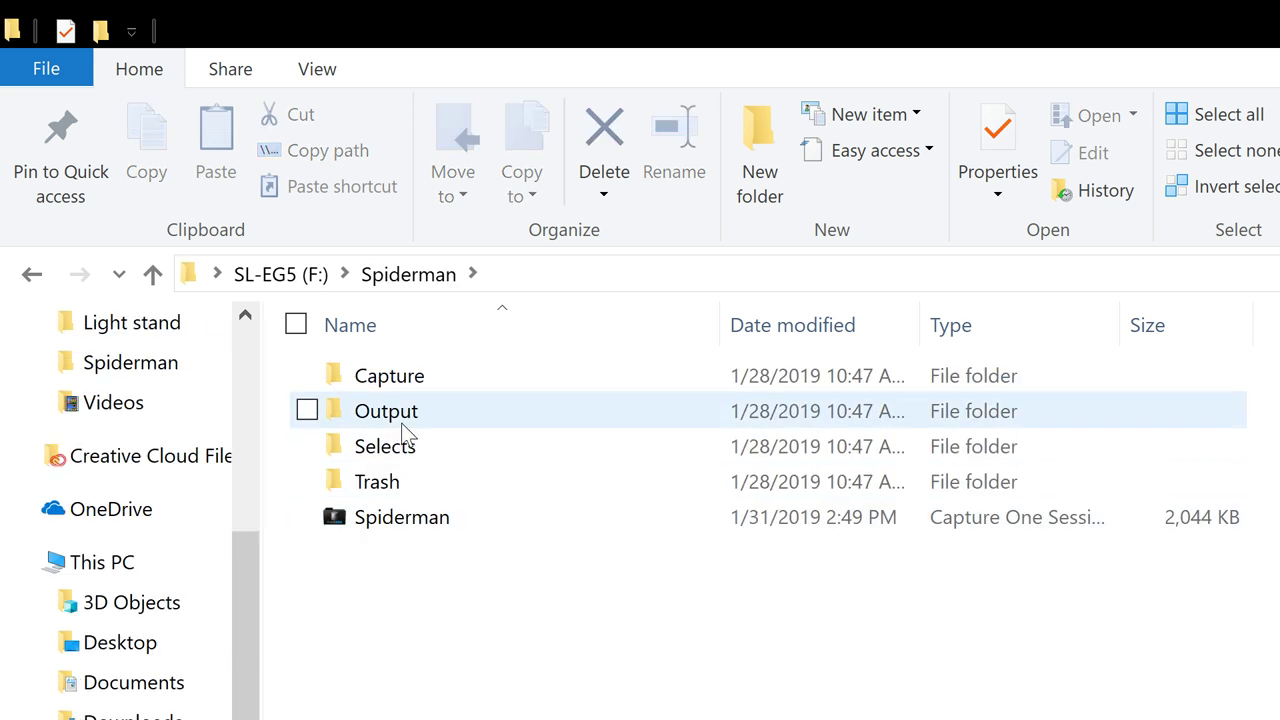
- Look through the Spiderman Capture and Selects folders, returning to the session folder each time
{"action": "double_click", "coordinate": [363, 379]}
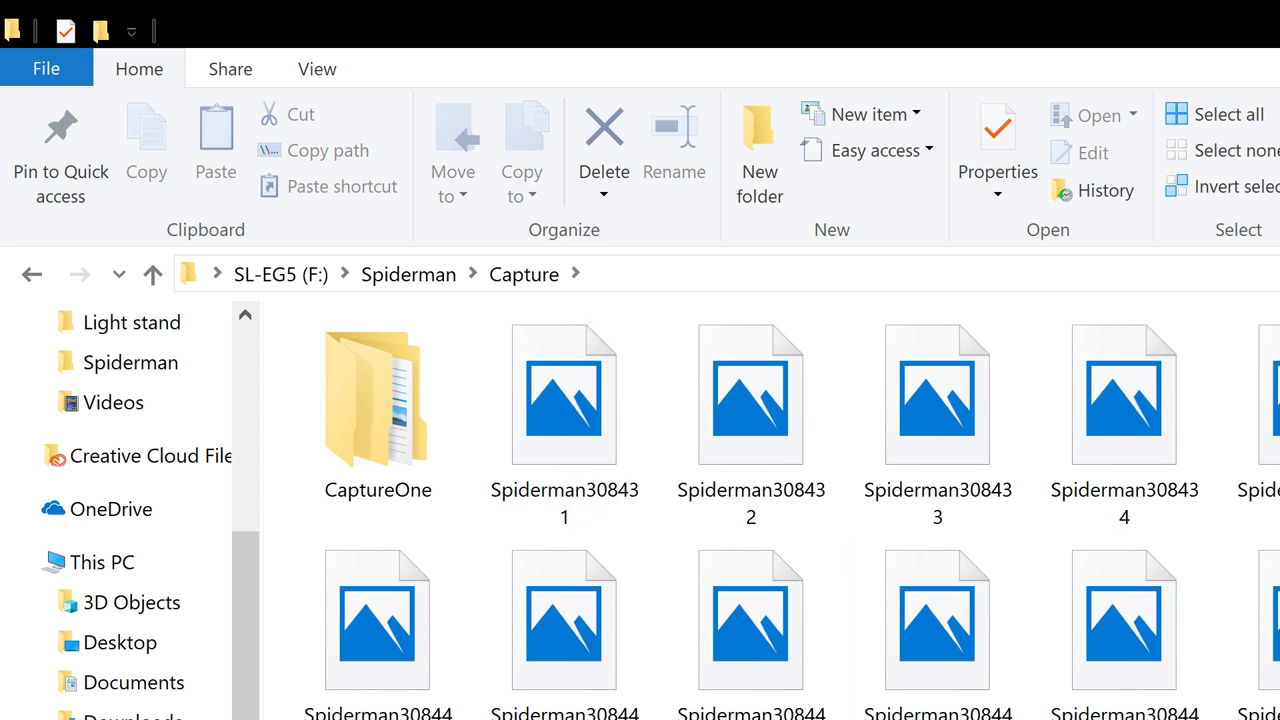
{"action": "scroll", "coordinate": [730, 487], "scroll_direction": "down", "scroll_amount": 20}
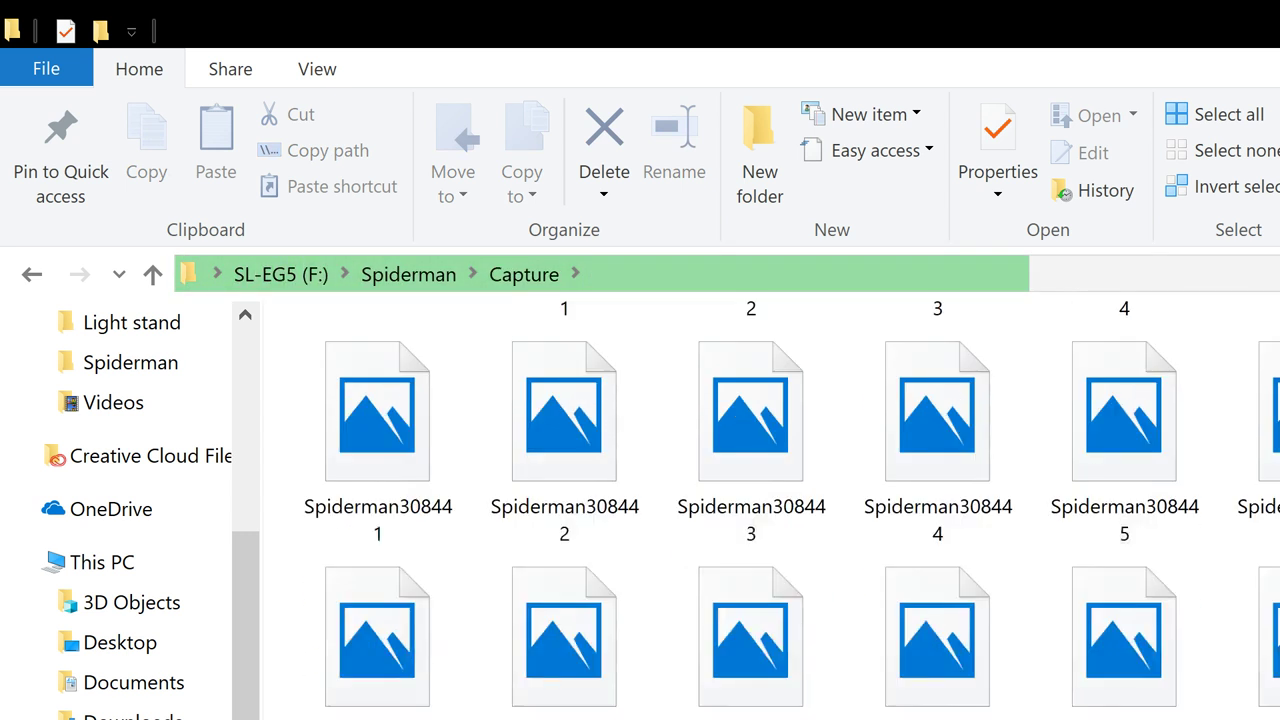
{"action": "scroll", "coordinate": [543, 534], "scroll_direction": "up", "scroll_amount": 10}
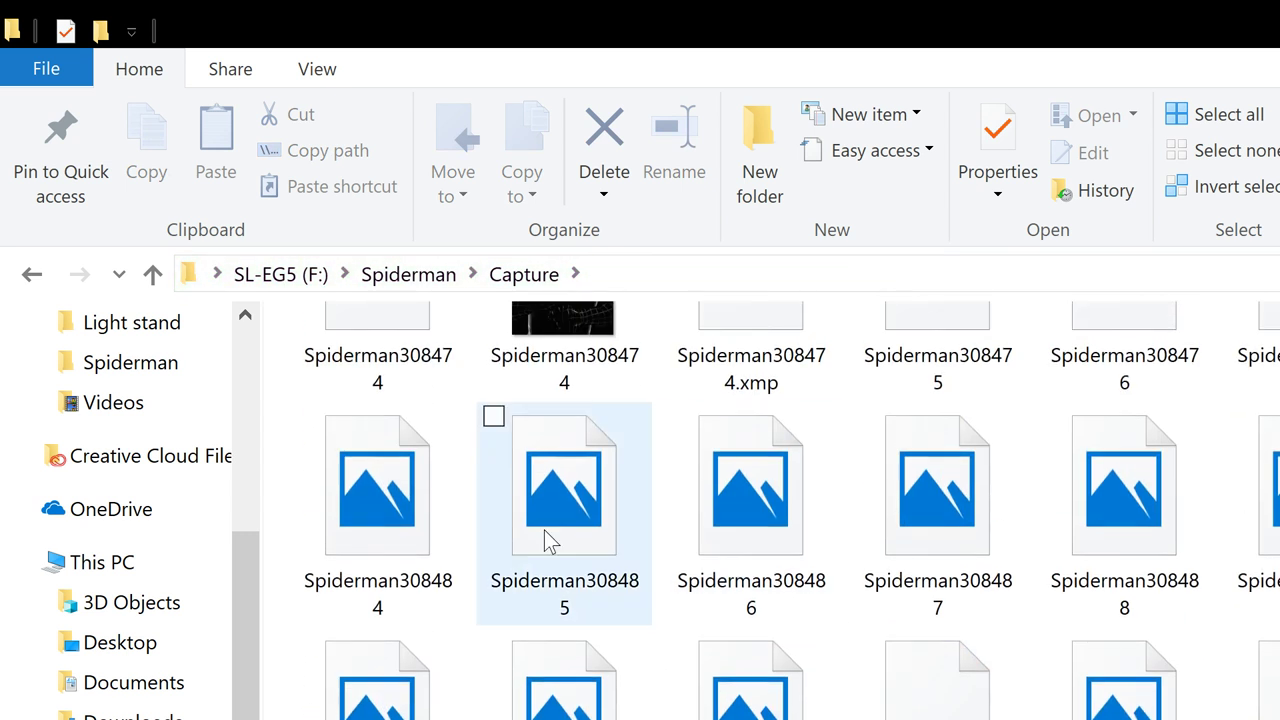
{"action": "left_click", "coordinate": [31, 275]}
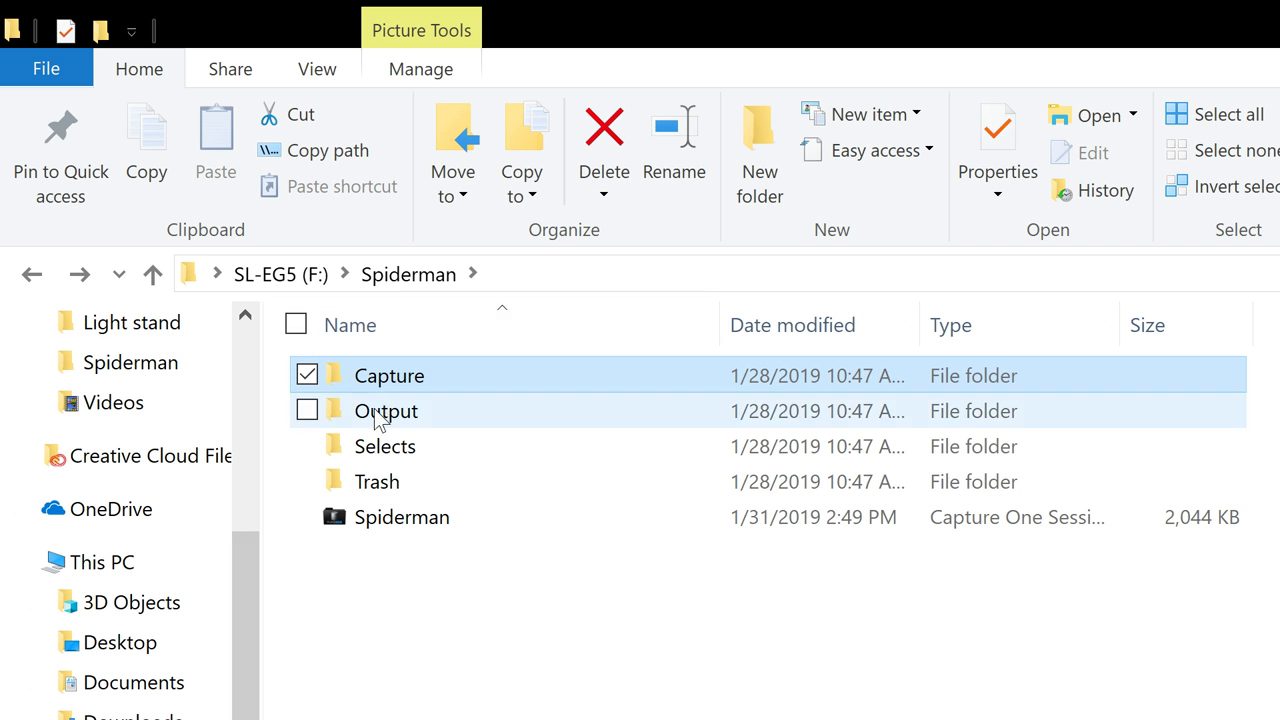
{"action": "double_click", "coordinate": [382, 447]}
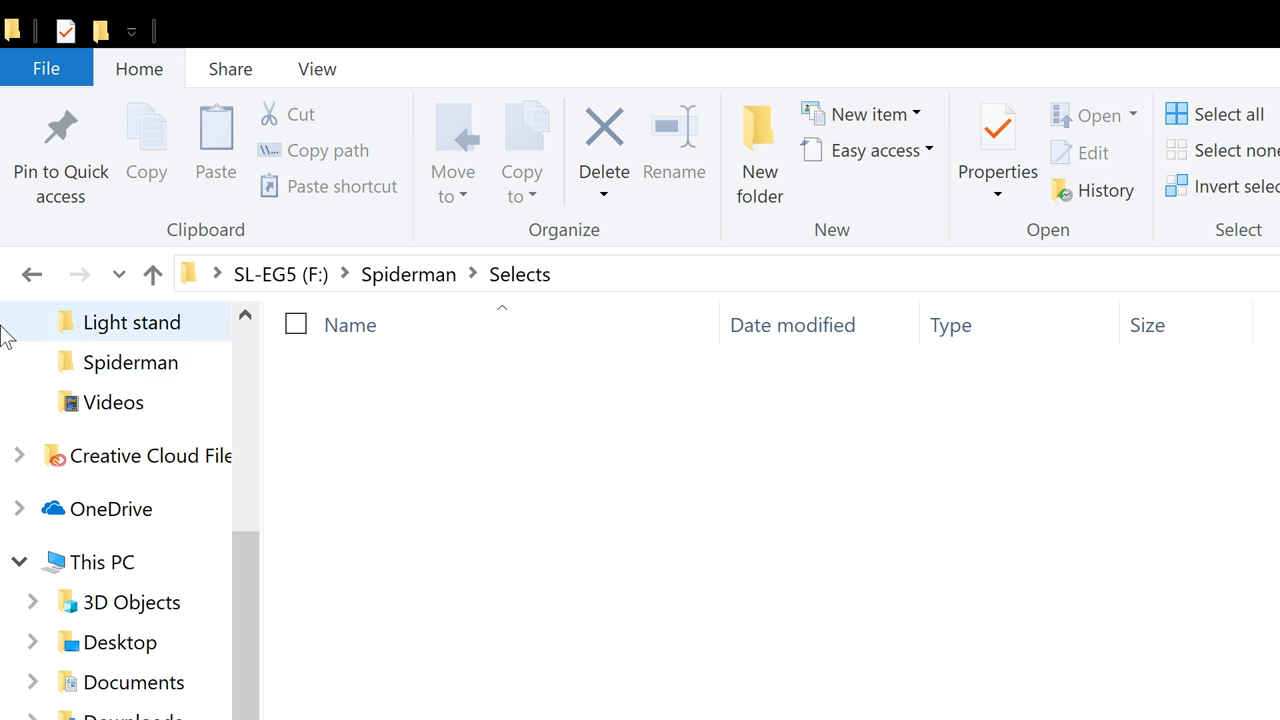
{"action": "left_click", "coordinate": [32, 274]}
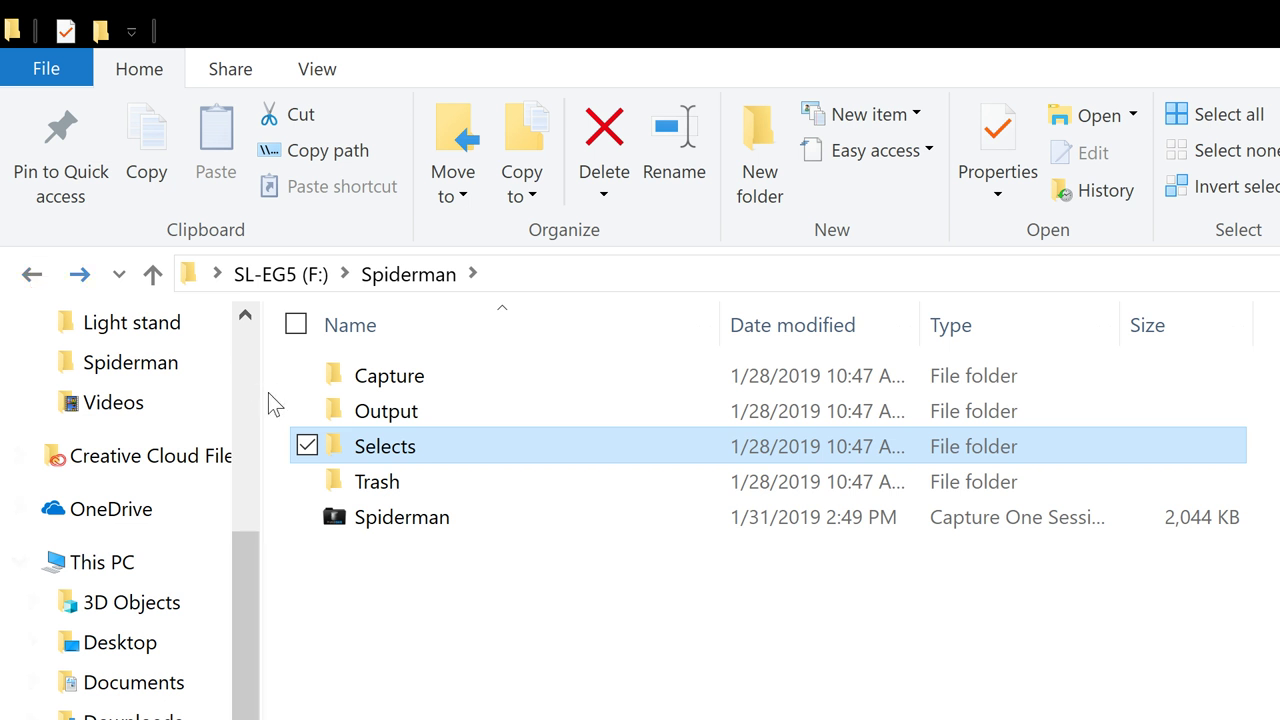
- Recheck the Capture and Selects folders, then open the Output folder
{"action": "double_click", "coordinate": [445, 382]}
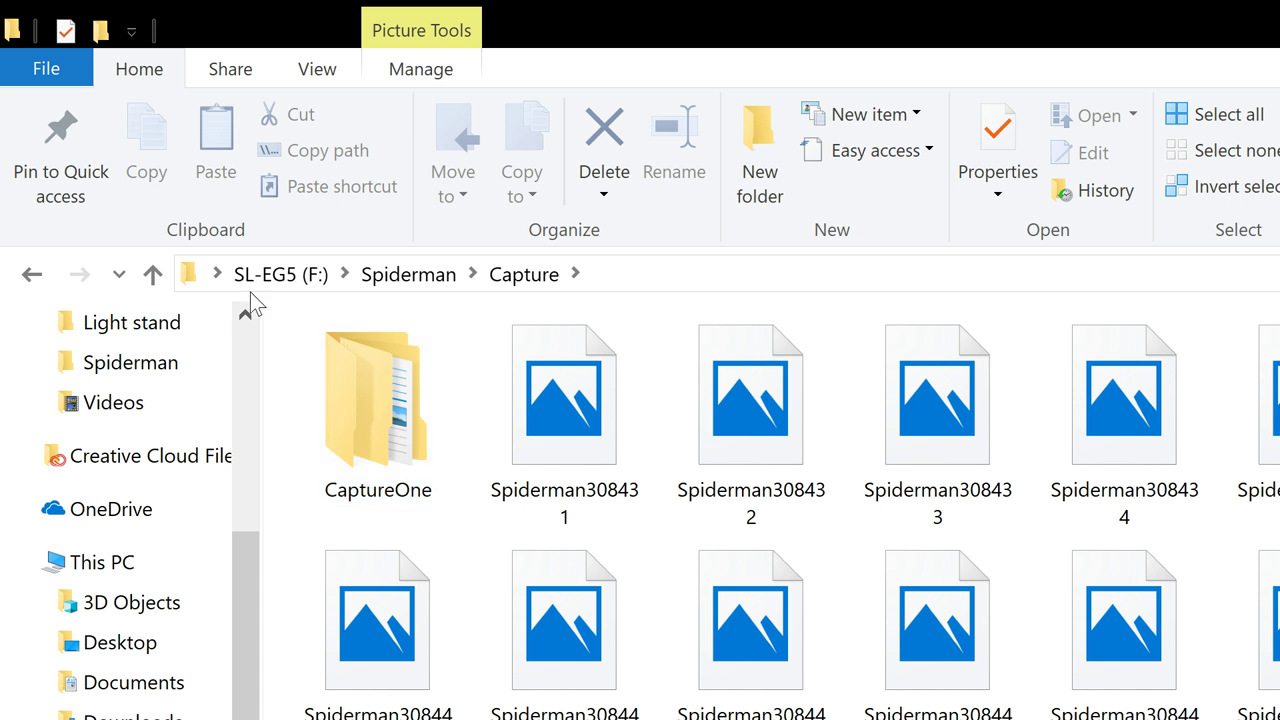
{"action": "left_click", "coordinate": [34, 273]}
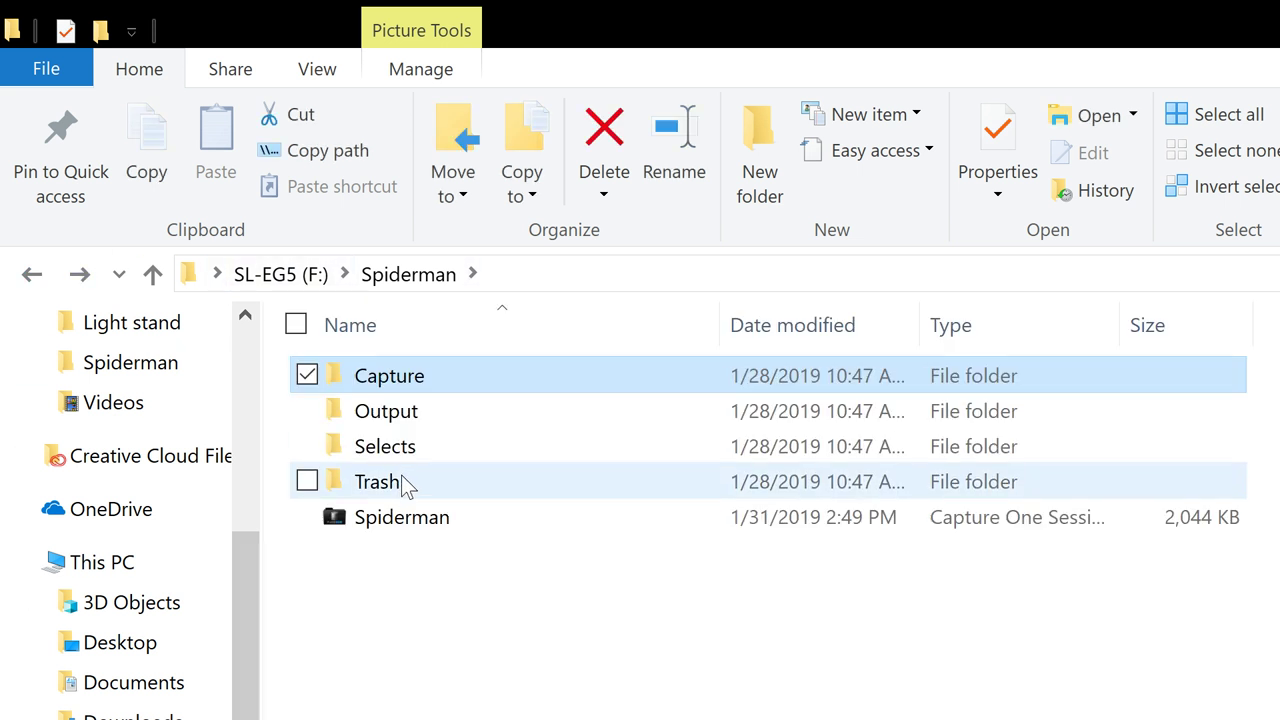
{"action": "double_click", "coordinate": [399, 460]}
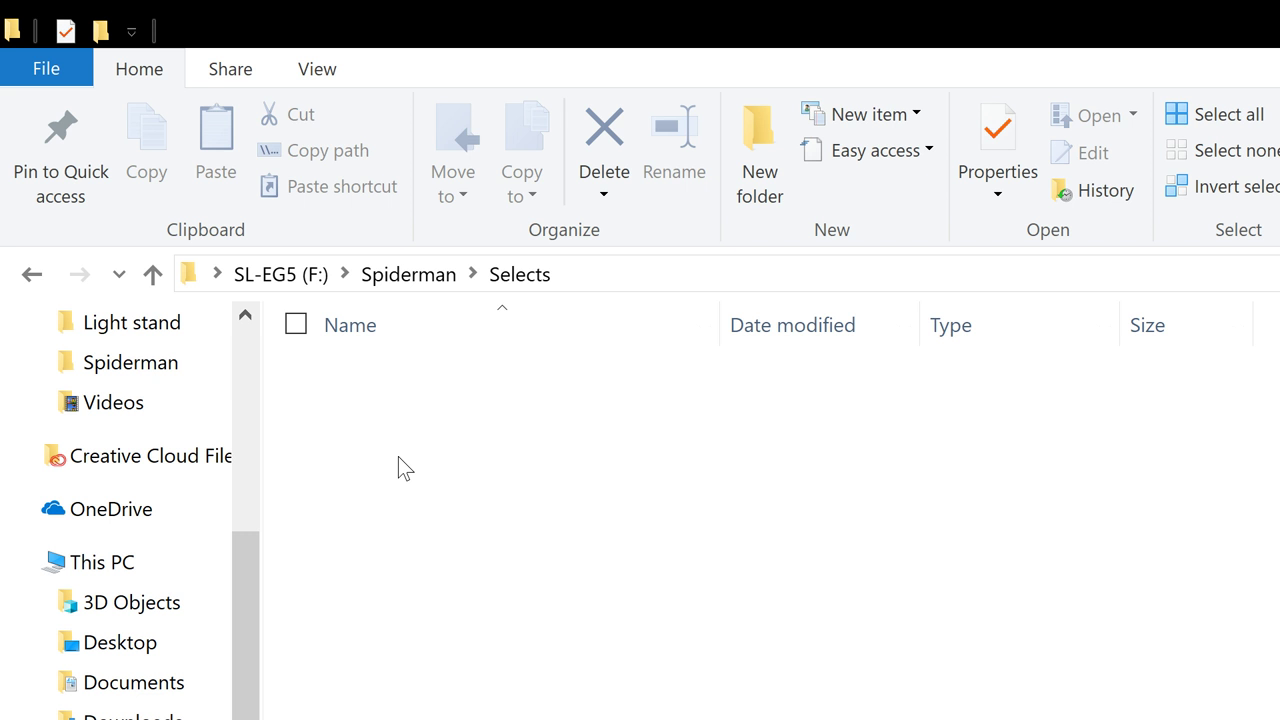
{"action": "left_click", "coordinate": [31, 275]}
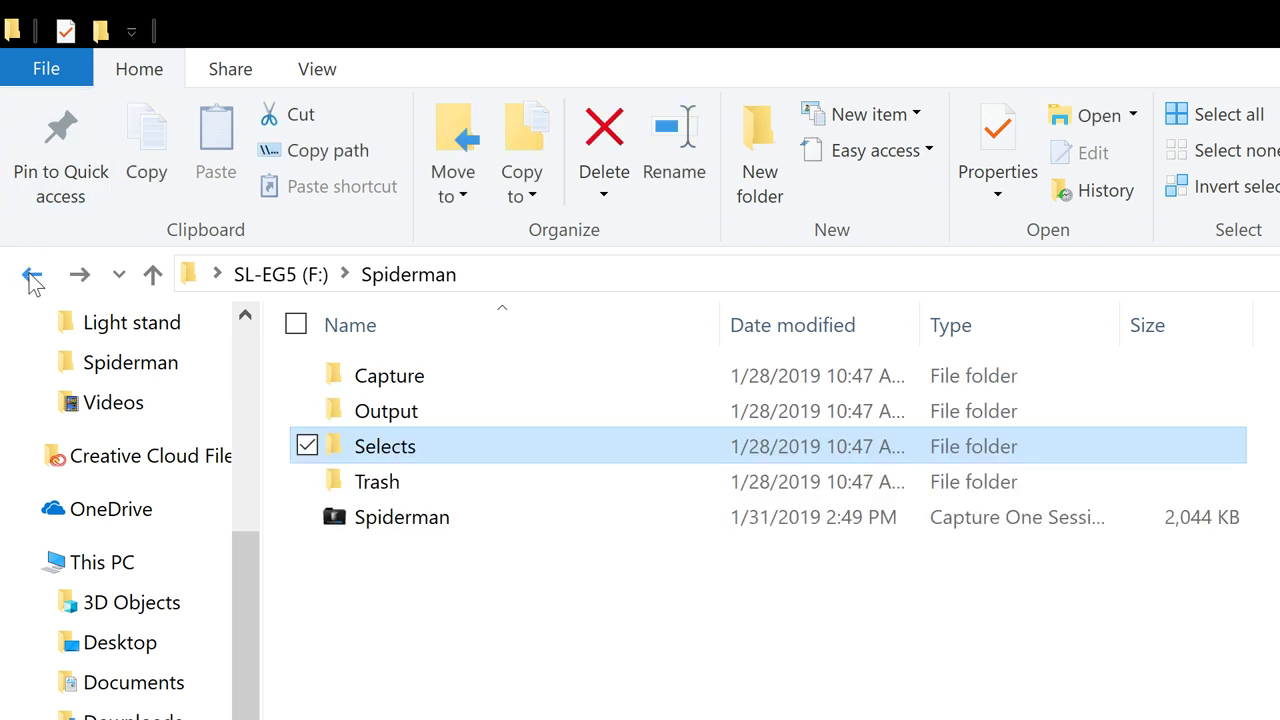
{"action": "double_click", "coordinate": [367, 414]}
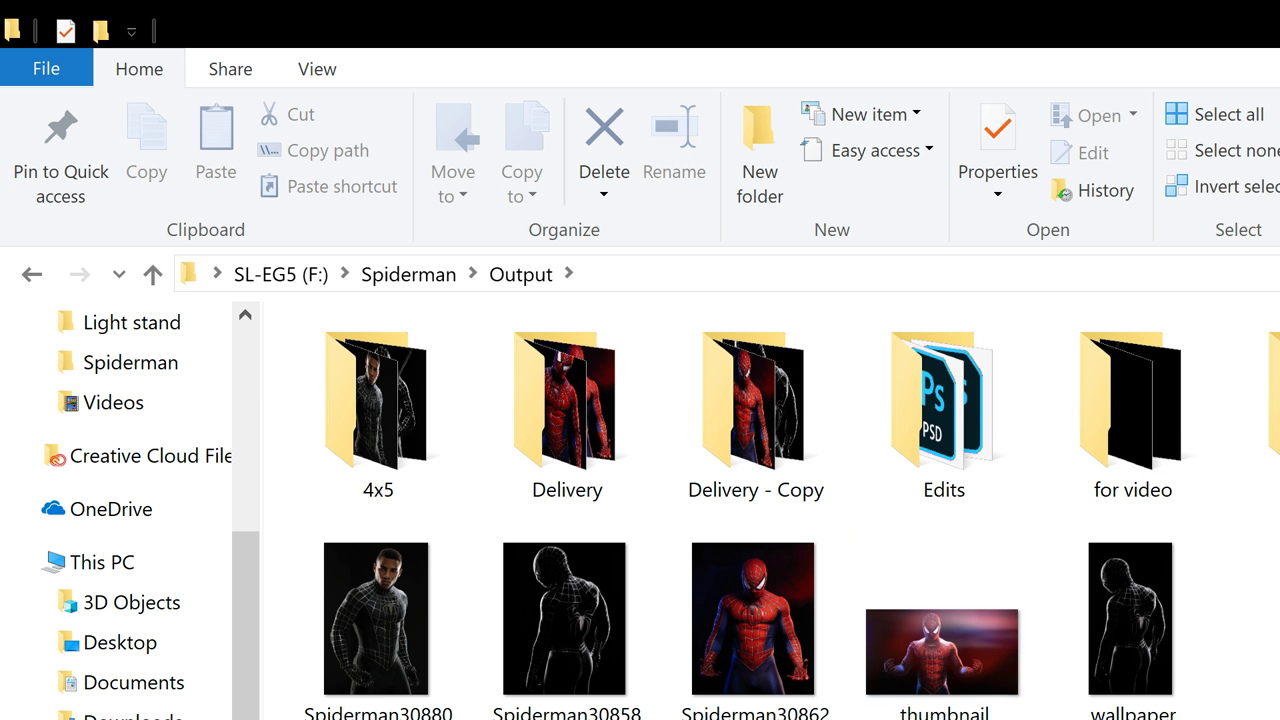
{"action": "double_click", "coordinate": [962, 422]}
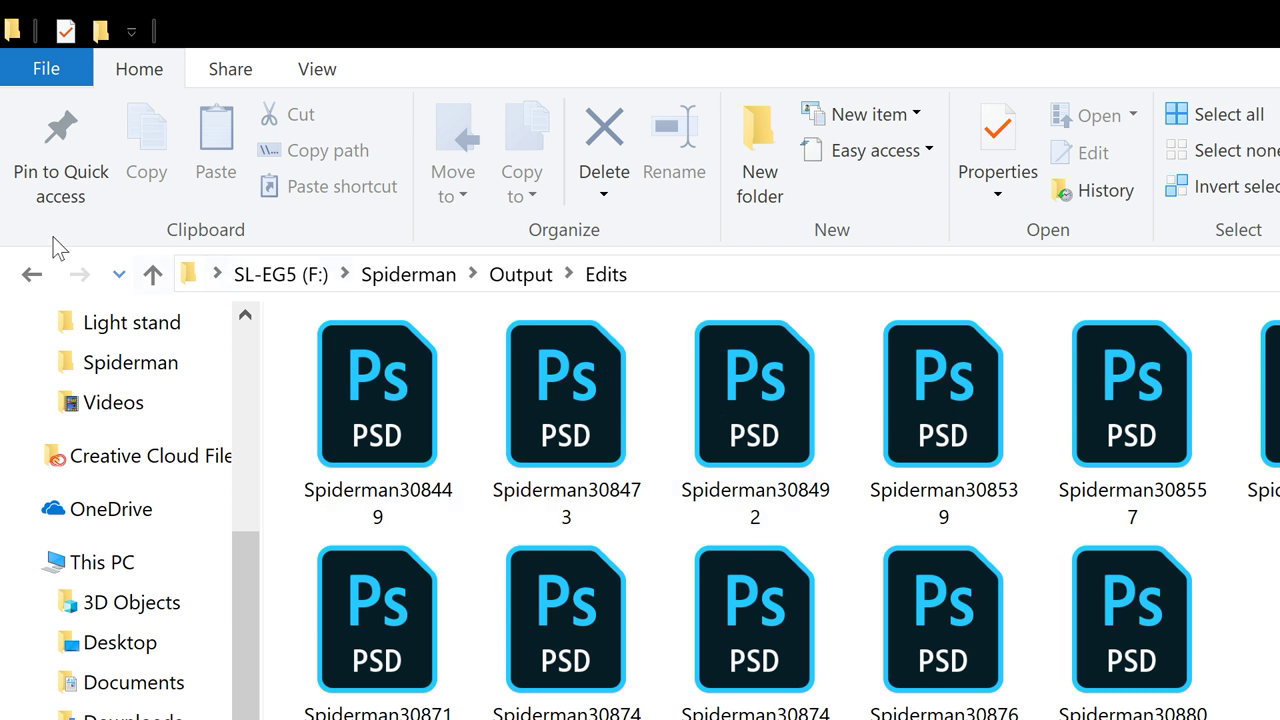
{"action": "left_click", "coordinate": [44, 275]}
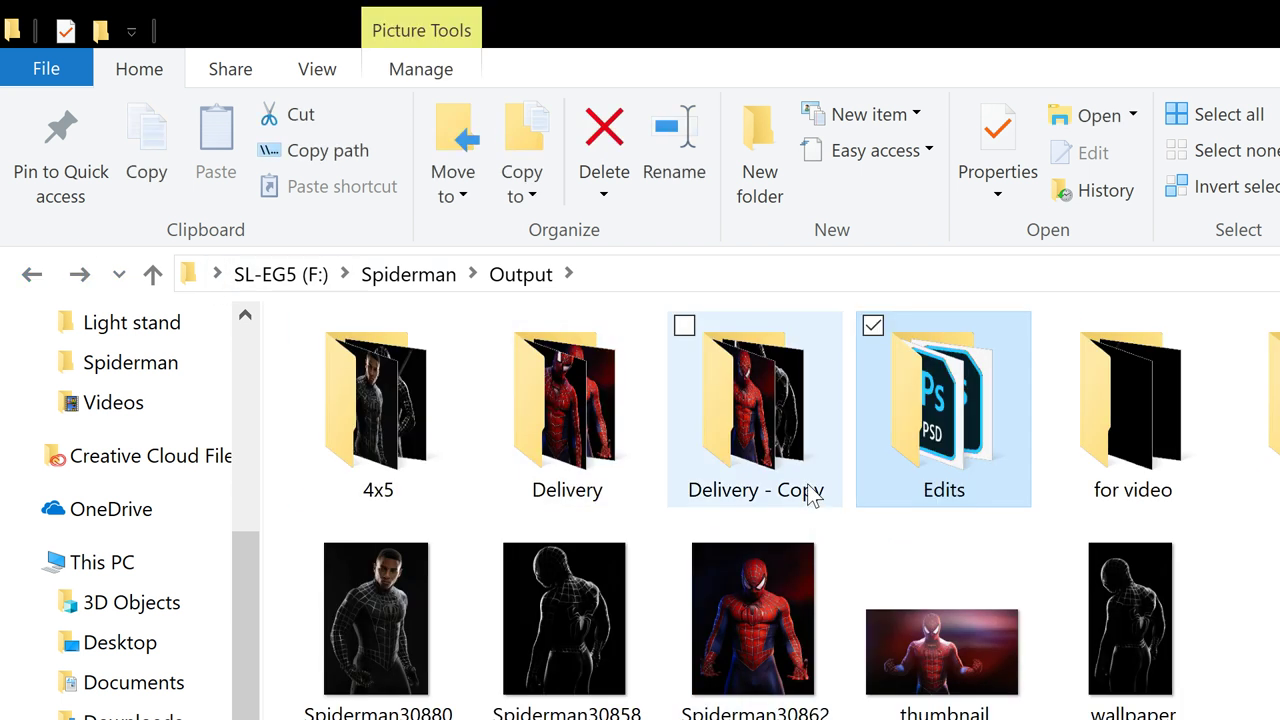
{"action": "double_click", "coordinate": [540, 486]}
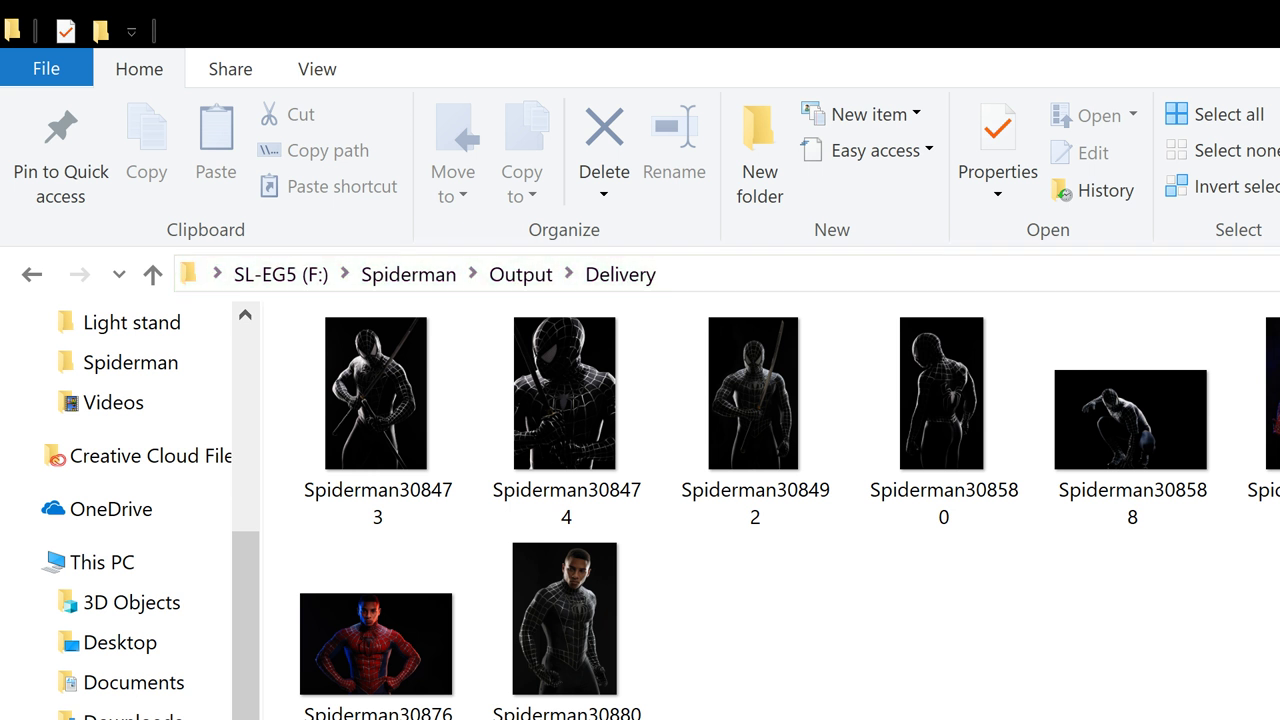
{"action": "left_click", "coordinate": [930, 391]}
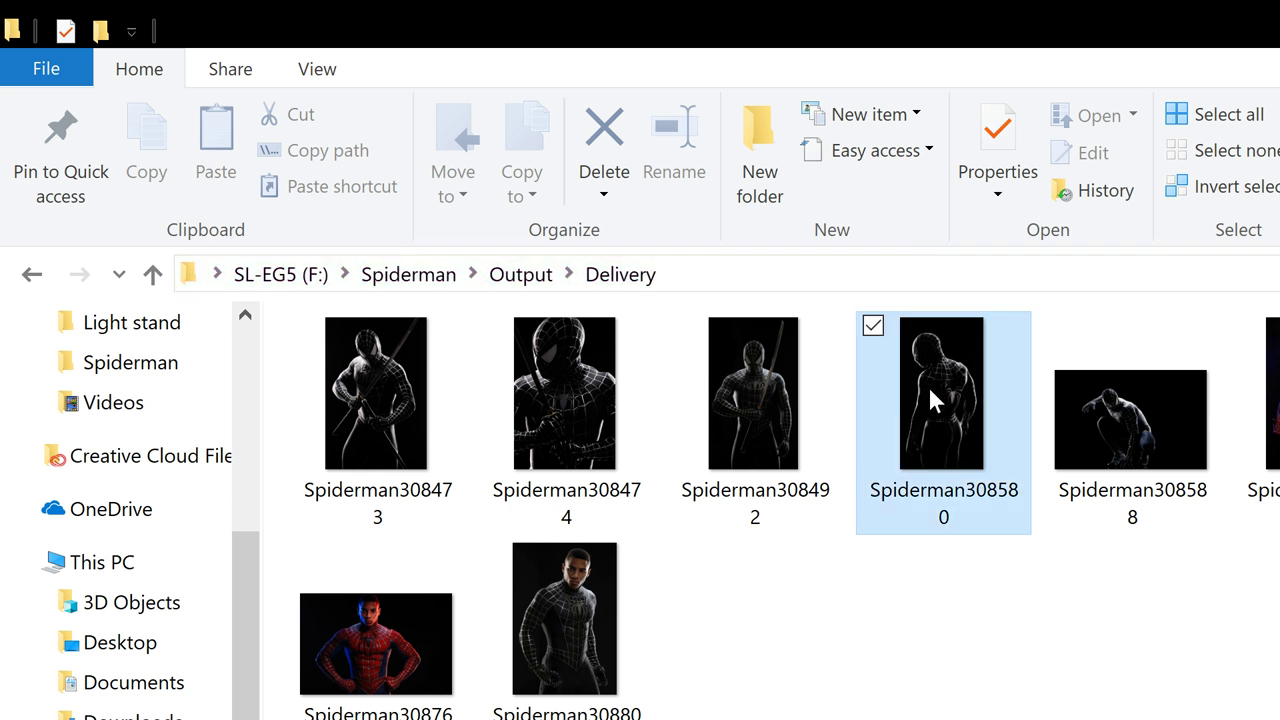
{"action": "left_click", "coordinate": [371, 420]}
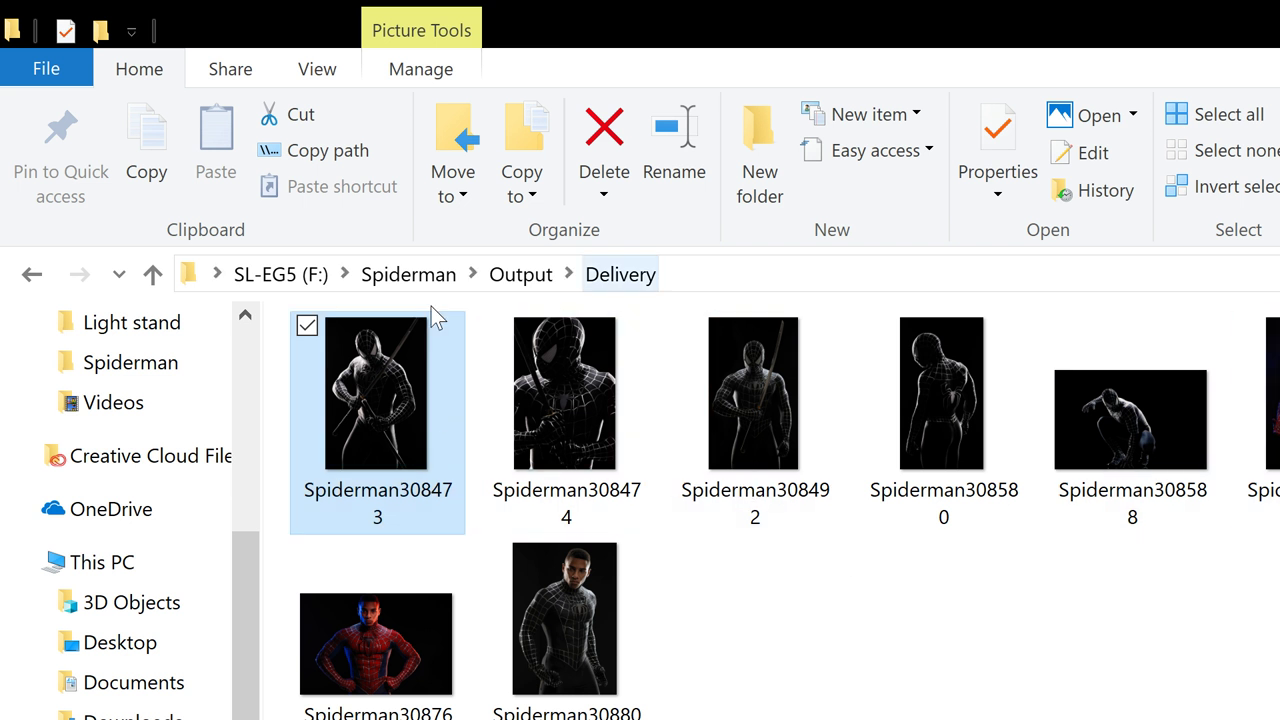
{"action": "left_click", "coordinate": [28, 283]}
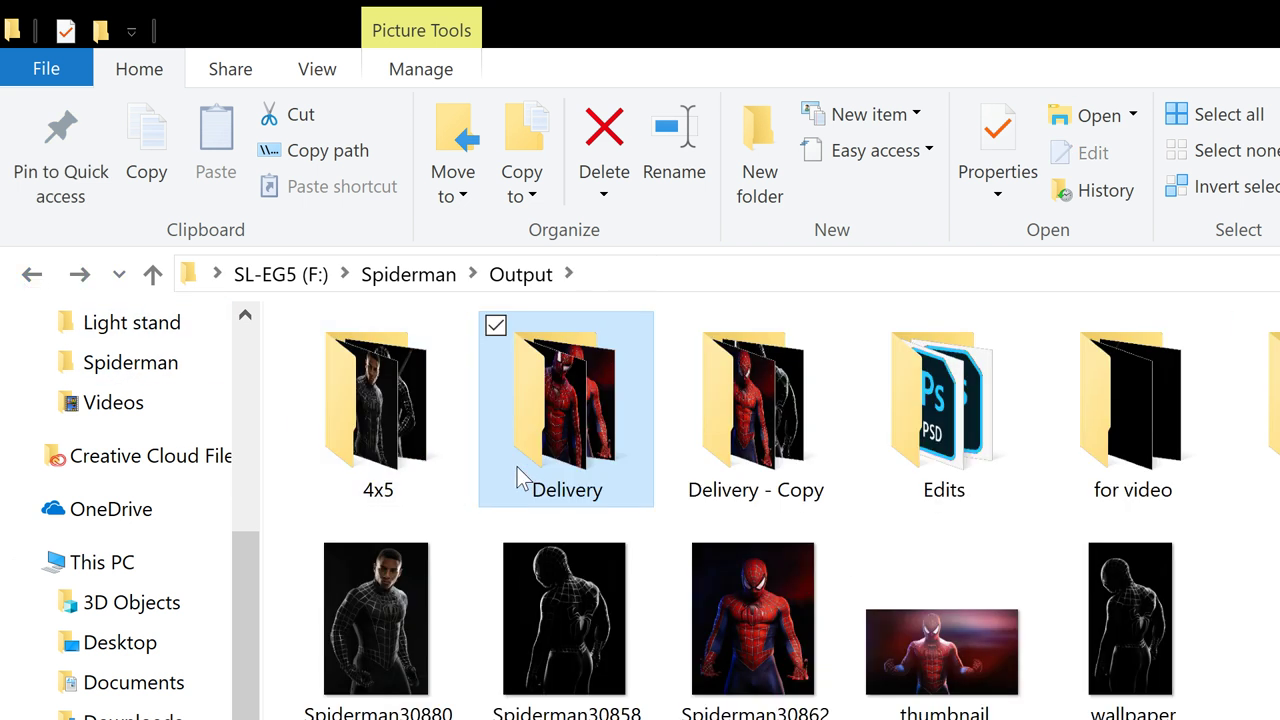
{"action": "double_click", "coordinate": [1272, 420]}
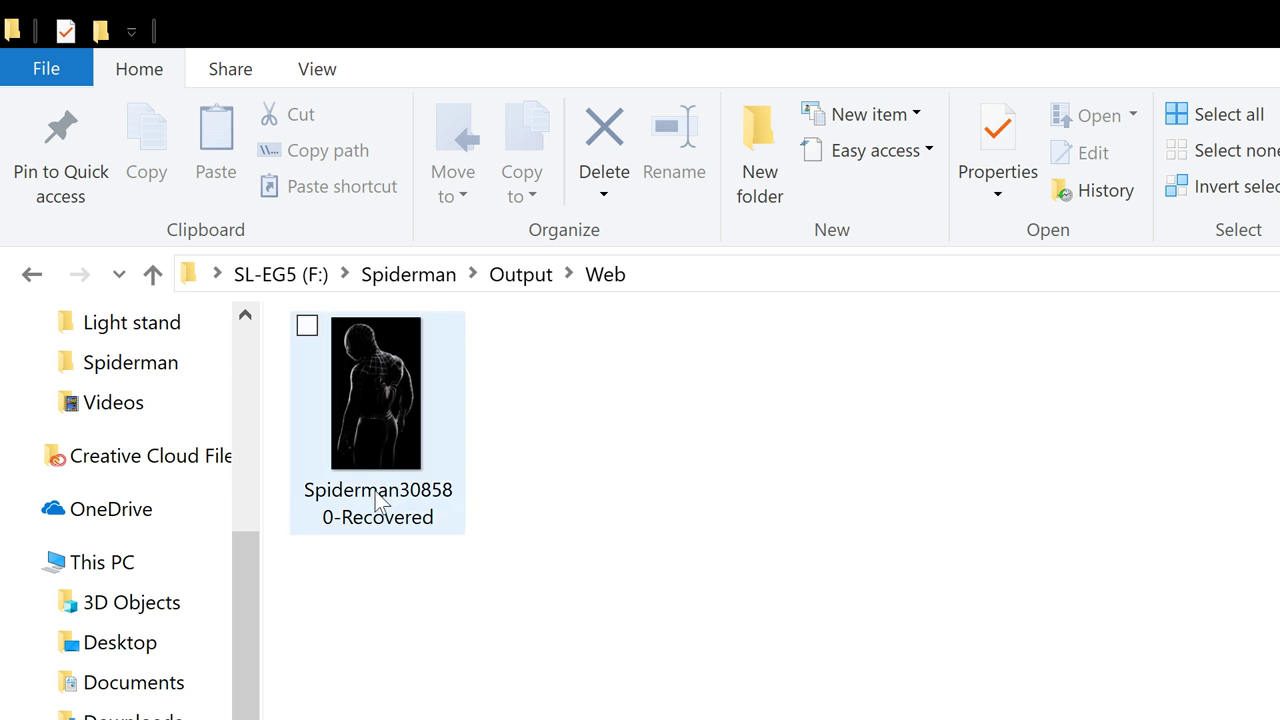
- Go back from the Web folder to the Output folder
{"action": "left_click", "coordinate": [42, 276]}
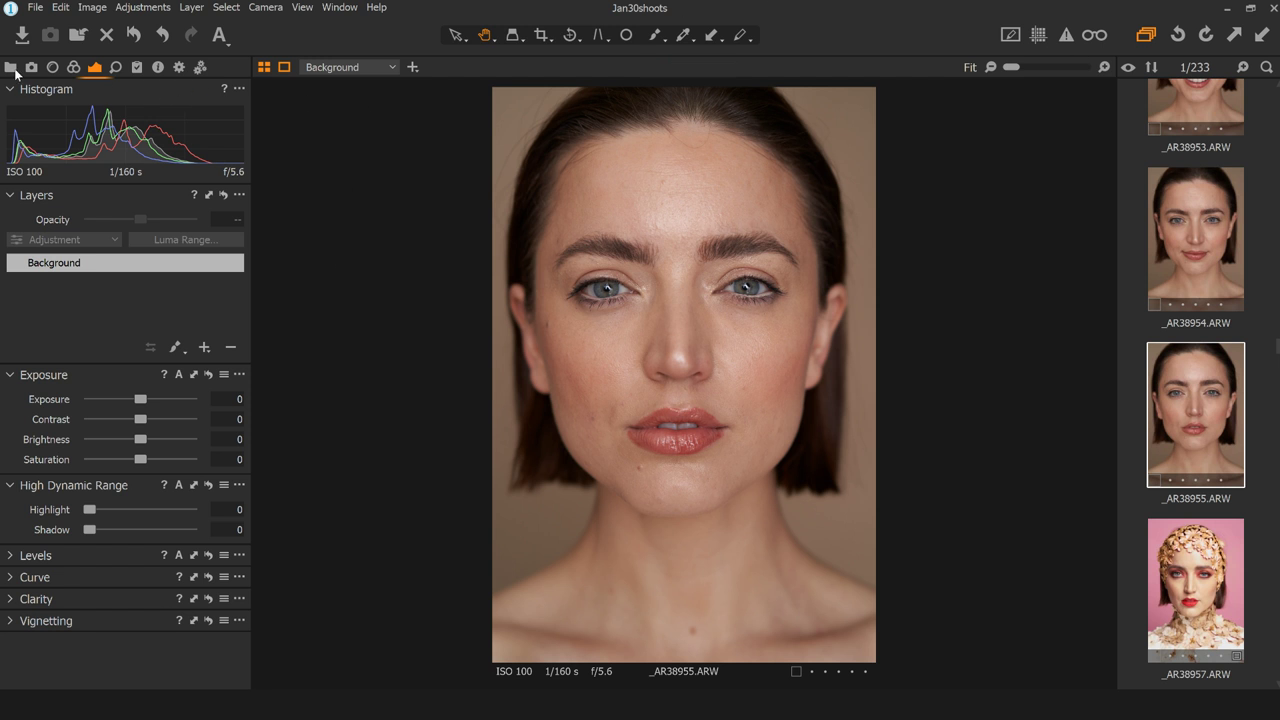
- Starting at _AR38957, delete rejects _AR38963, _AR38965 and the shot after it
{"action": "left_click", "coordinate": [1210, 590]}
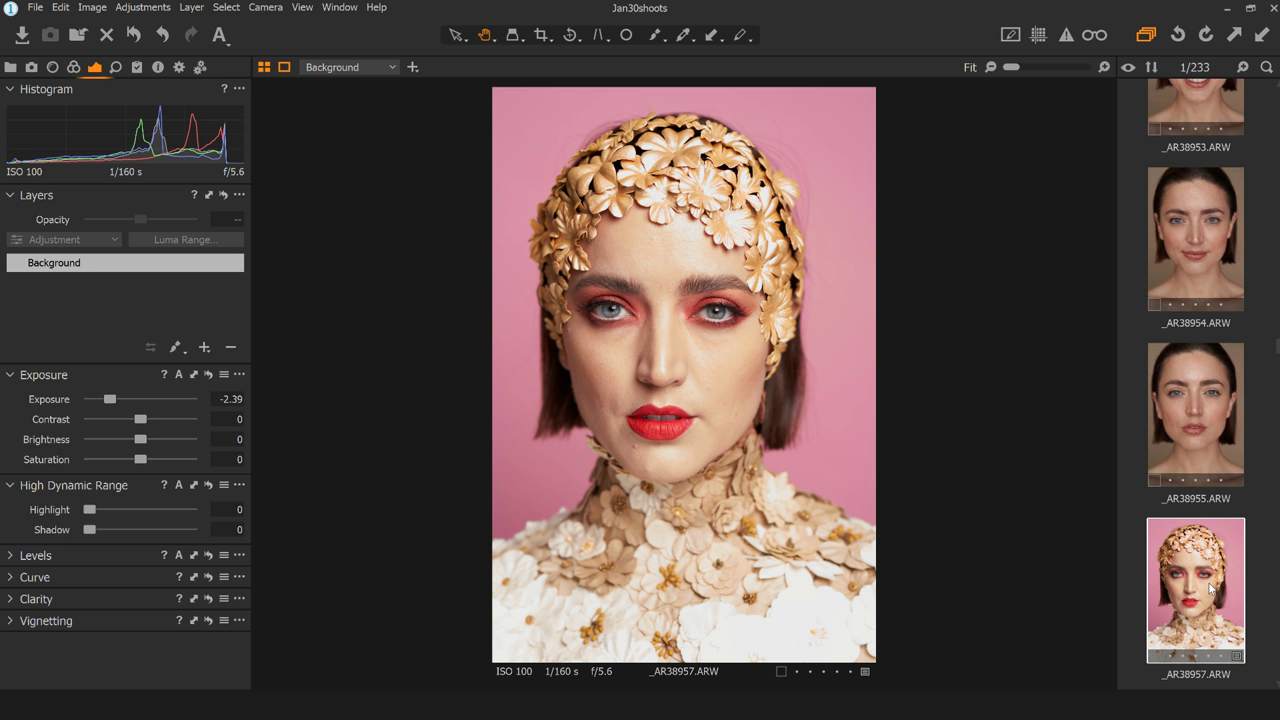
{"action": "key", "text": "Down"}
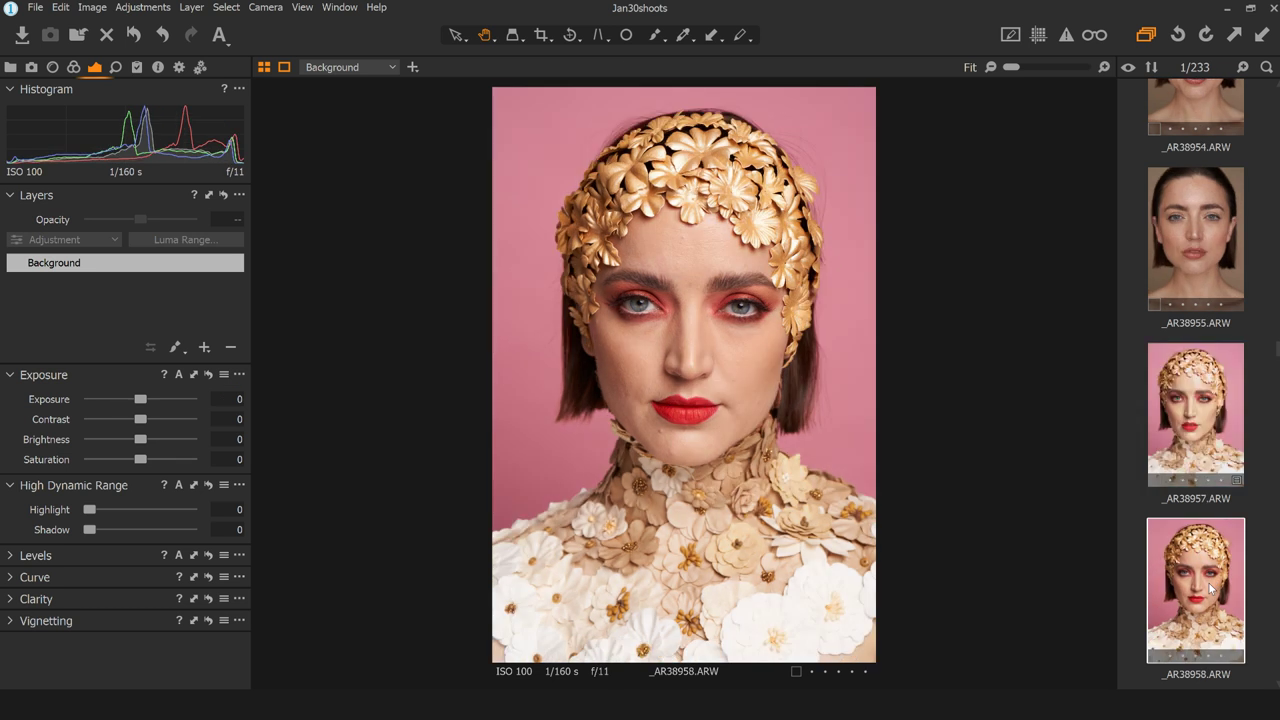
{"action": "key", "text": "Down"}
{"action": "key", "text": "Down"}
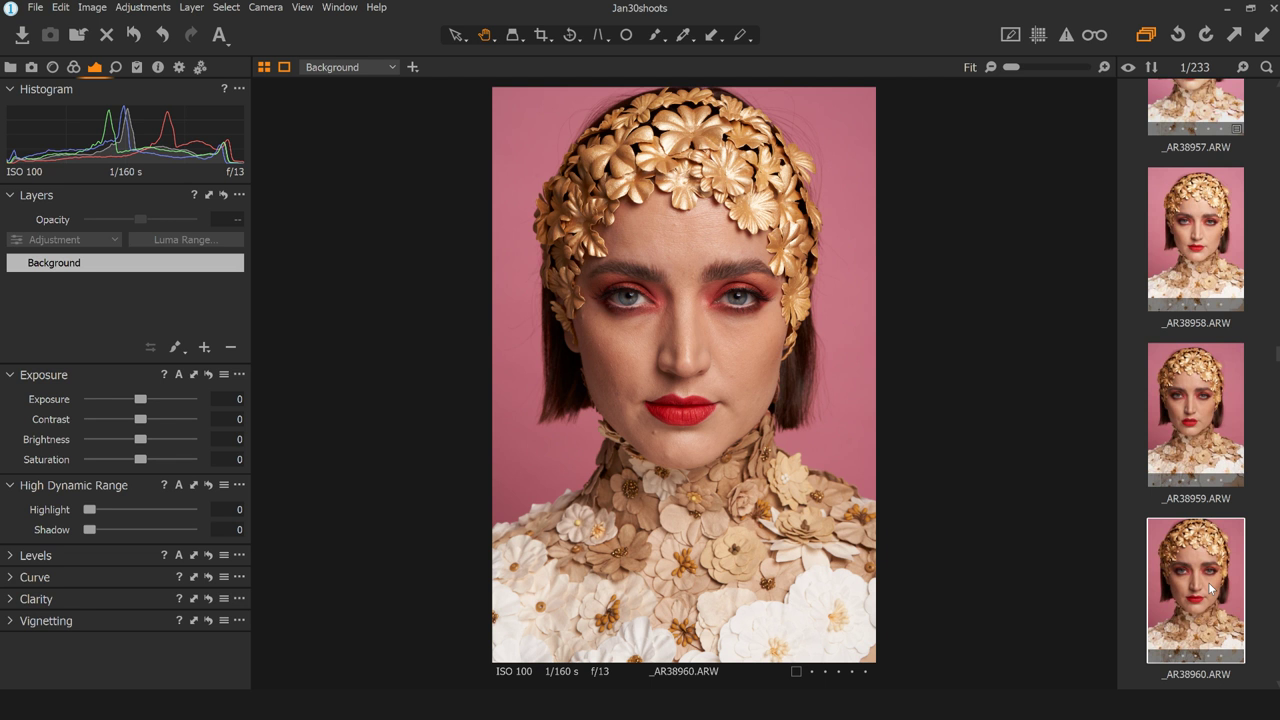
{"action": "key", "text": "Down"}
{"action": "key", "text": "Down"}
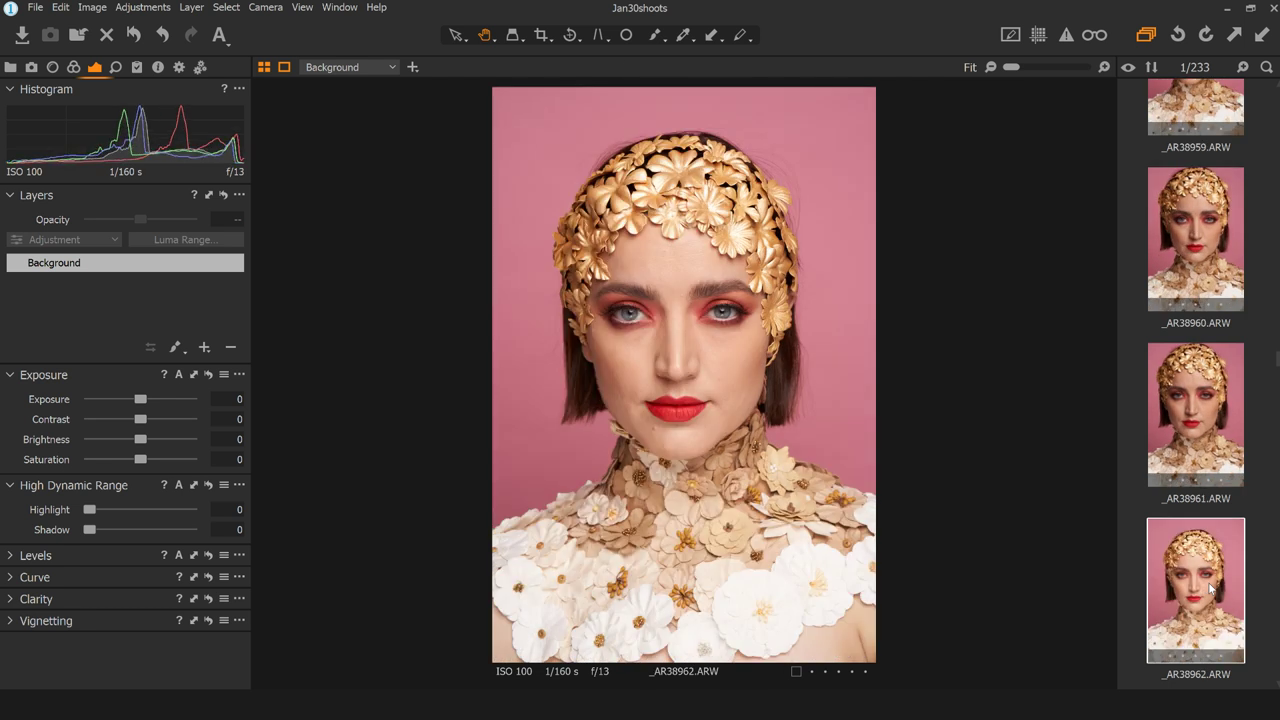
{"action": "key", "text": "Down"}
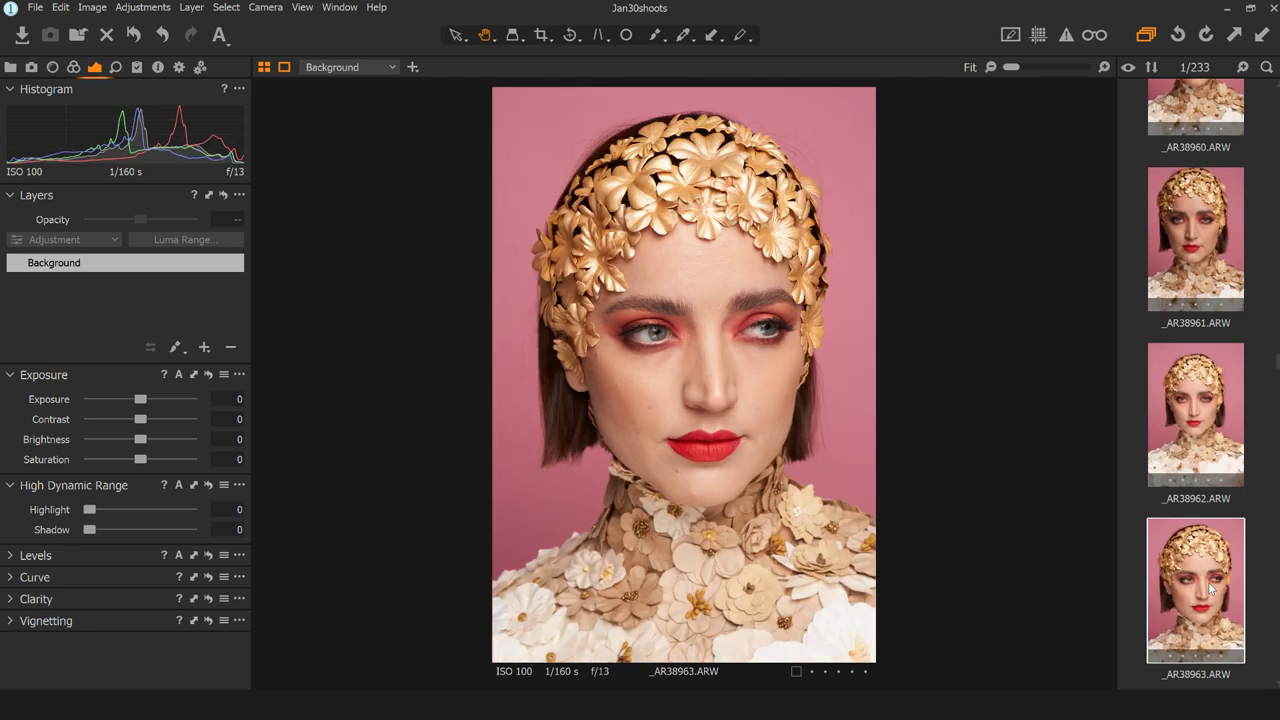
{"action": "key", "text": "Delete"}
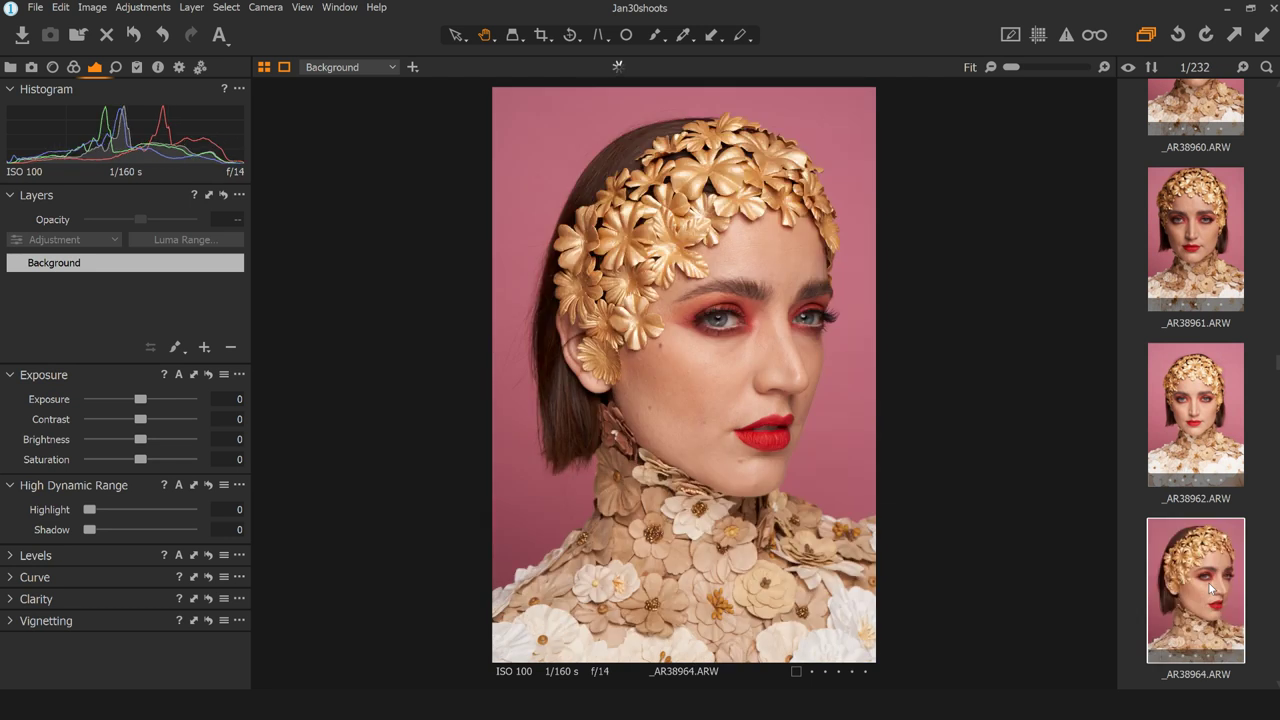
{"action": "key", "text": "Down"}
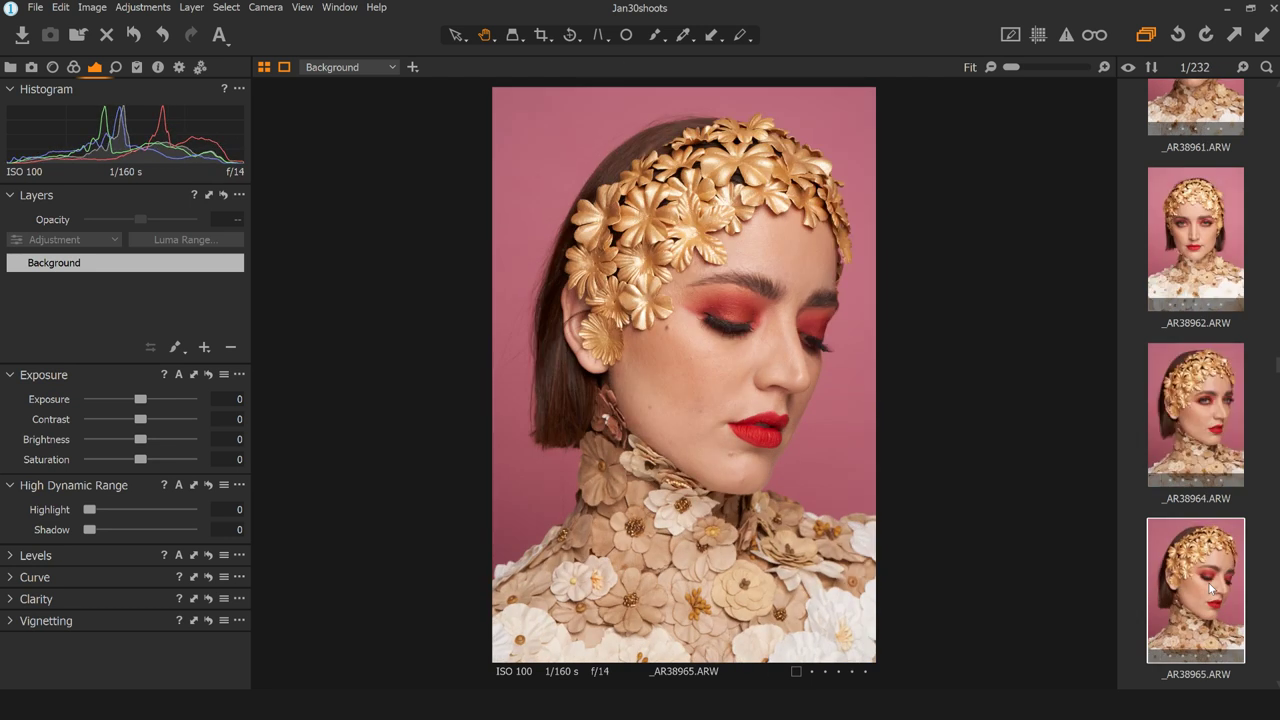
{"action": "key", "text": "Delete"}
{"action": "key", "text": "Delete"}
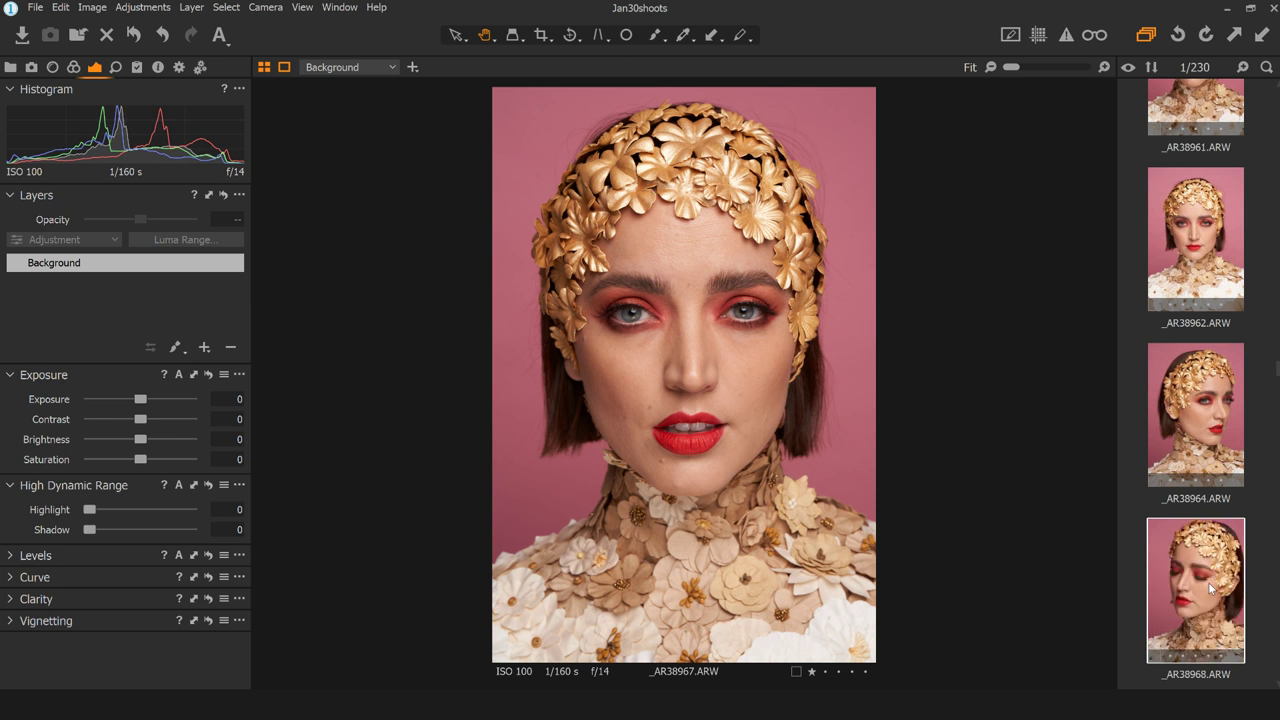
{"action": "key", "text": "Delete"}
{"action": "key", "text": "Delete"}
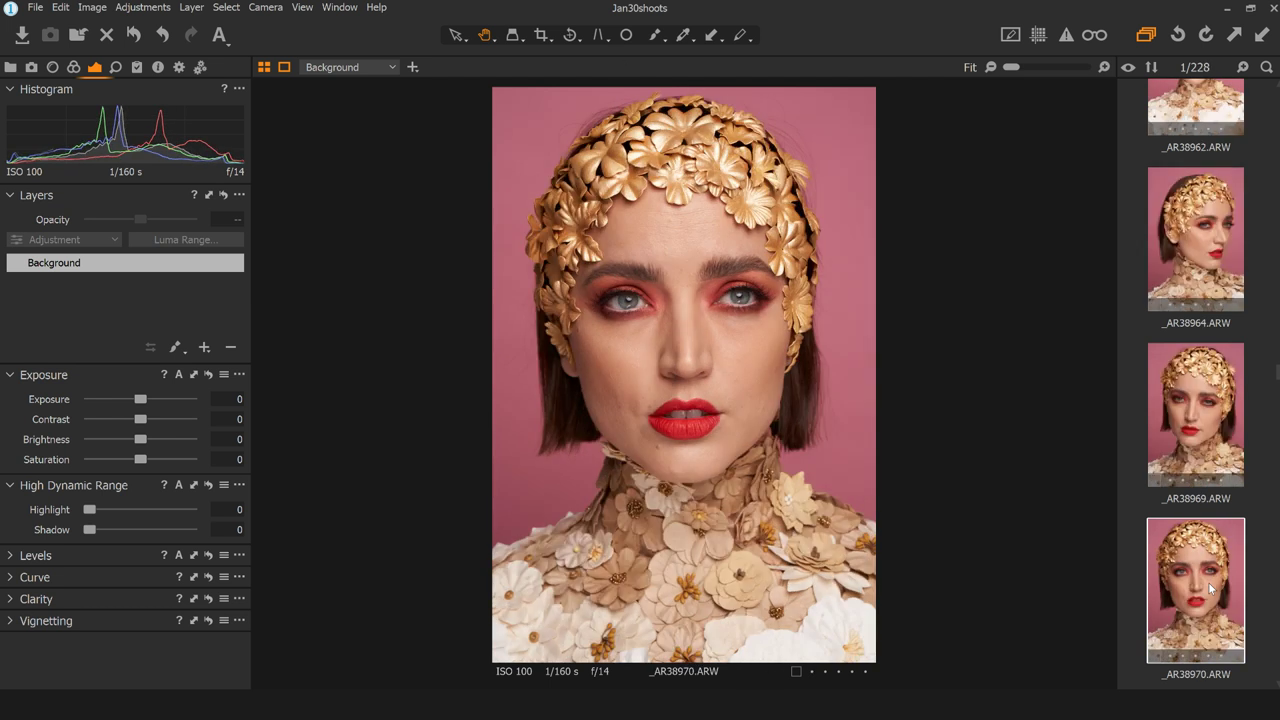
- Delete the rejected shots after _AR38971, including _AR38973 and _AR38975
{"action": "key", "text": "Down"}
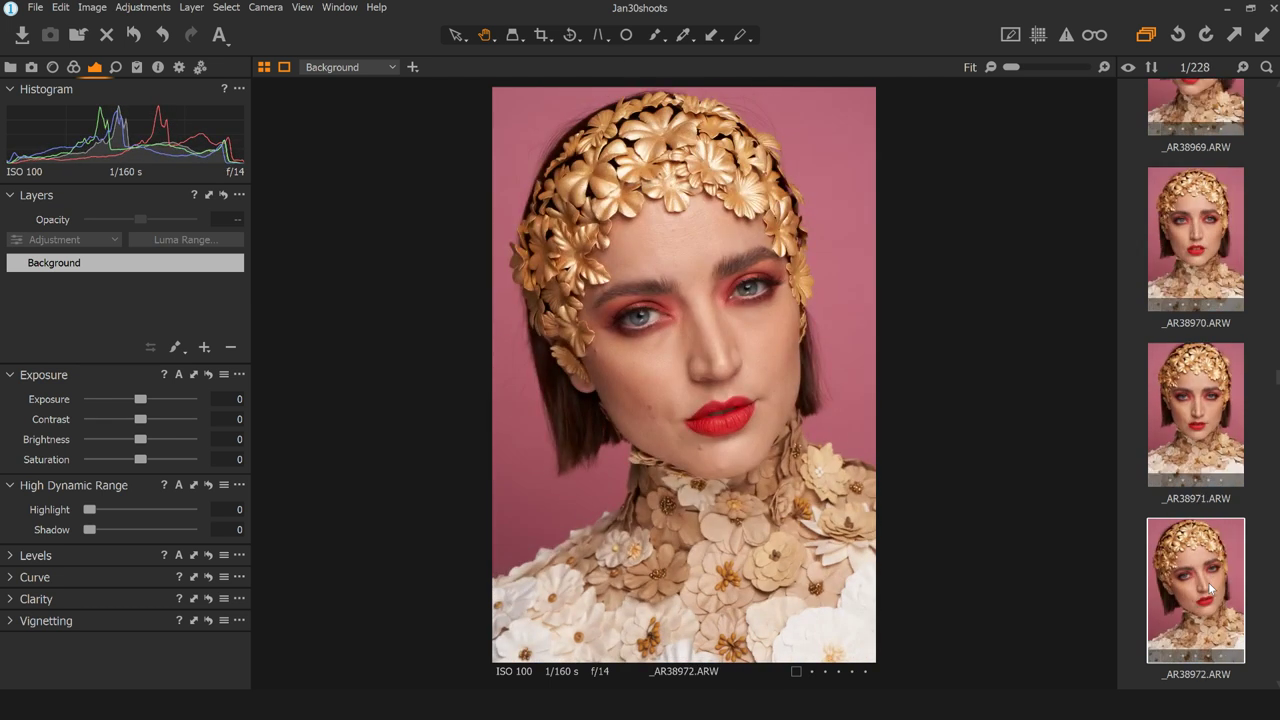
{"action": "key", "text": "Delete"}
{"action": "key", "text": "Delete"}
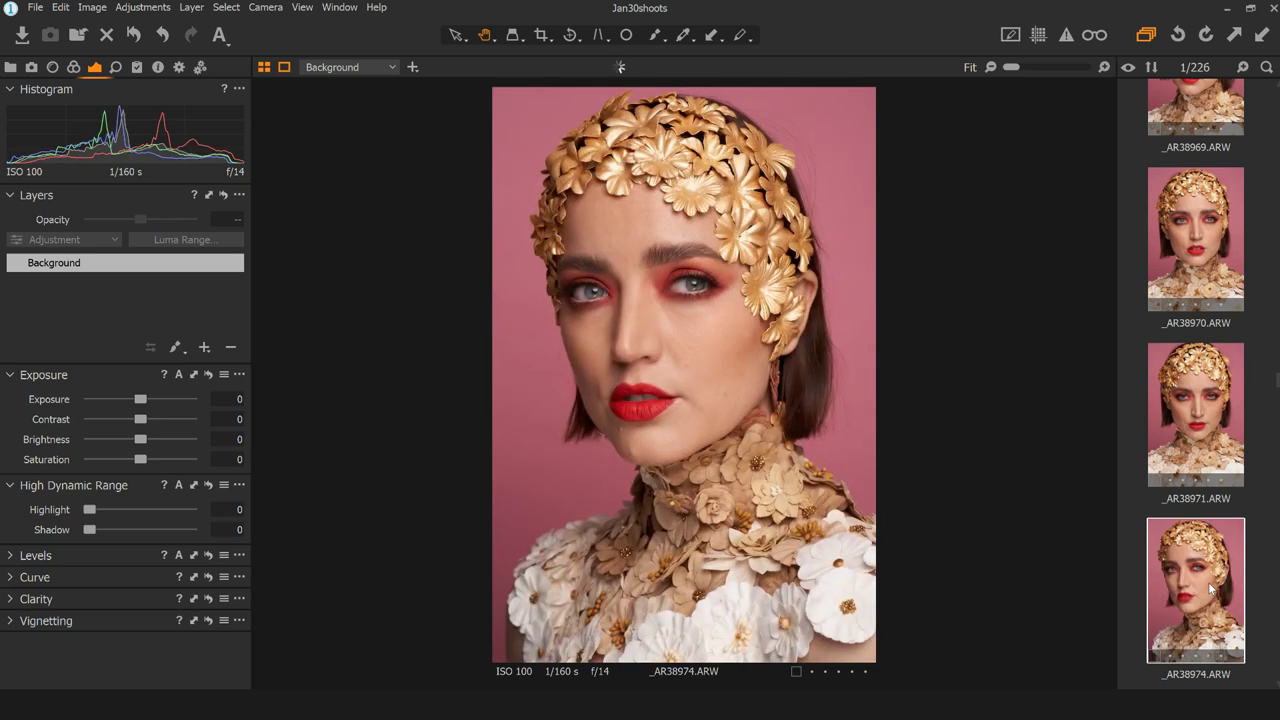
{"action": "key", "text": "Down"}
{"action": "key", "text": "Delete"}
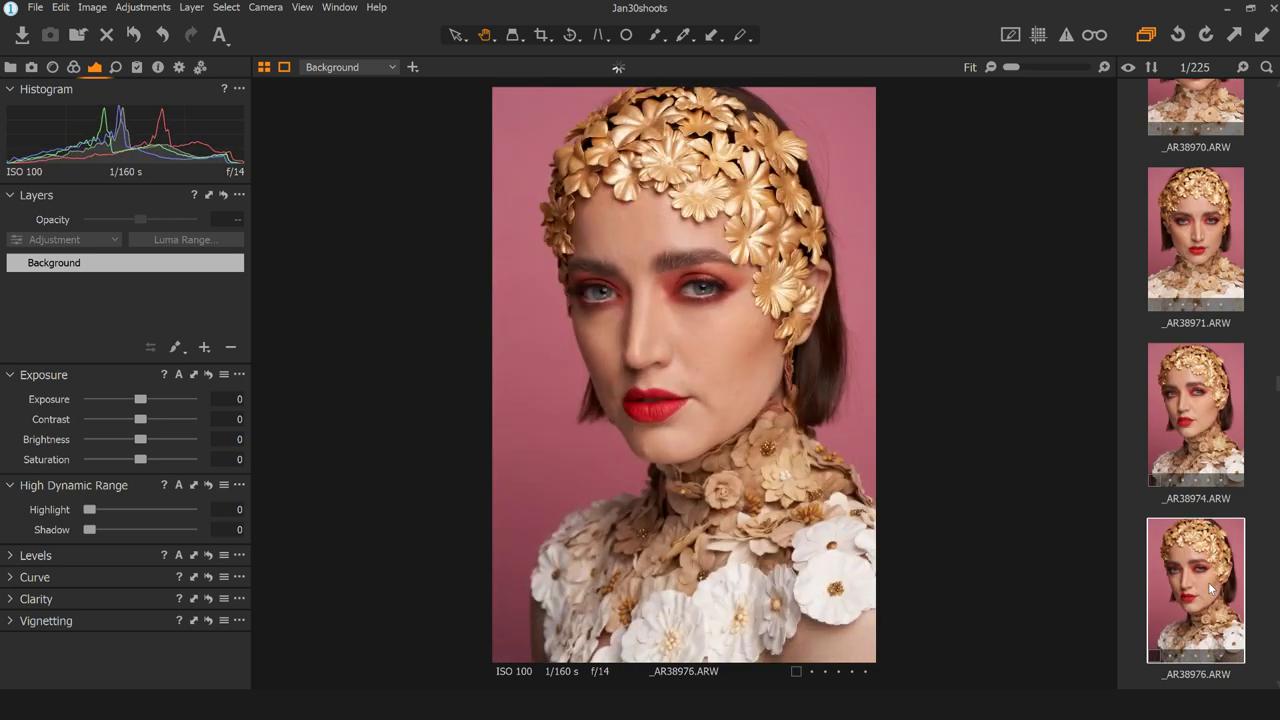
{"action": "key", "text": "Delete"}
{"action": "key", "text": "Down"}
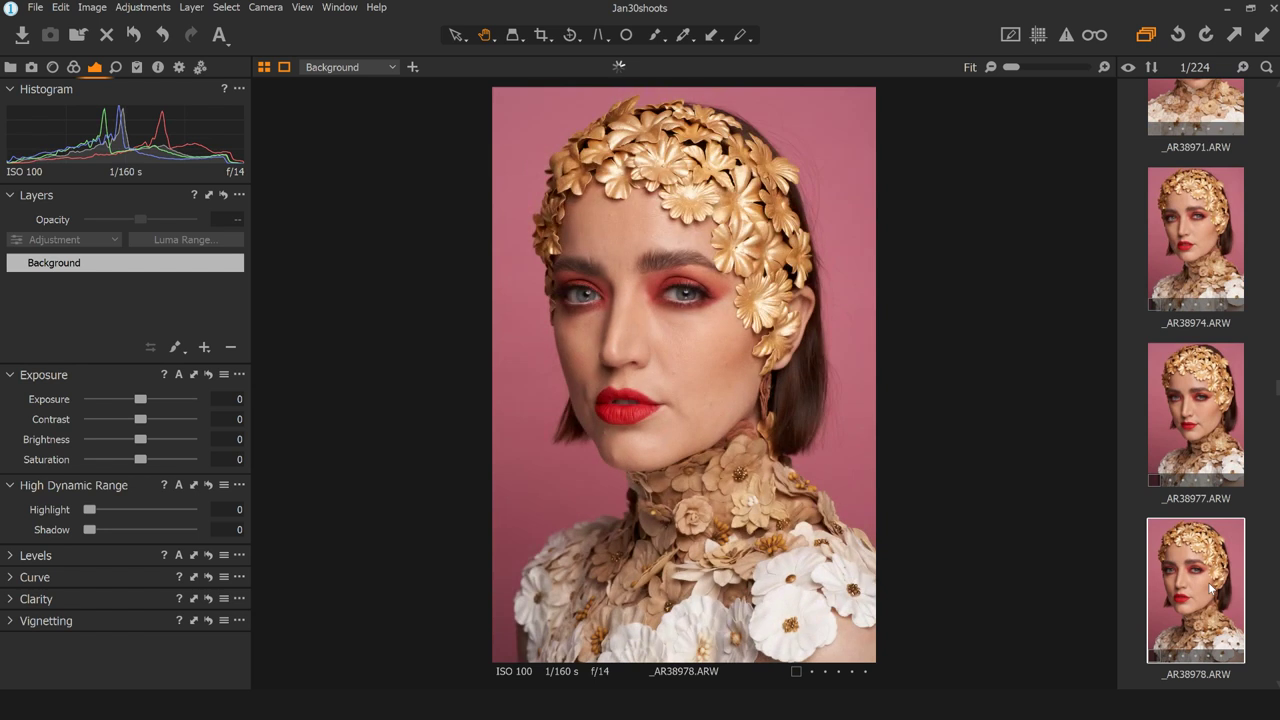
- Compare _AR38986 with _AR38987 and delete _AR38986
{"action": "key", "text": "Down"}
{"action": "key", "text": "Down"}
{"action": "key", "text": "Down"}
{"action": "key", "text": "Down"}
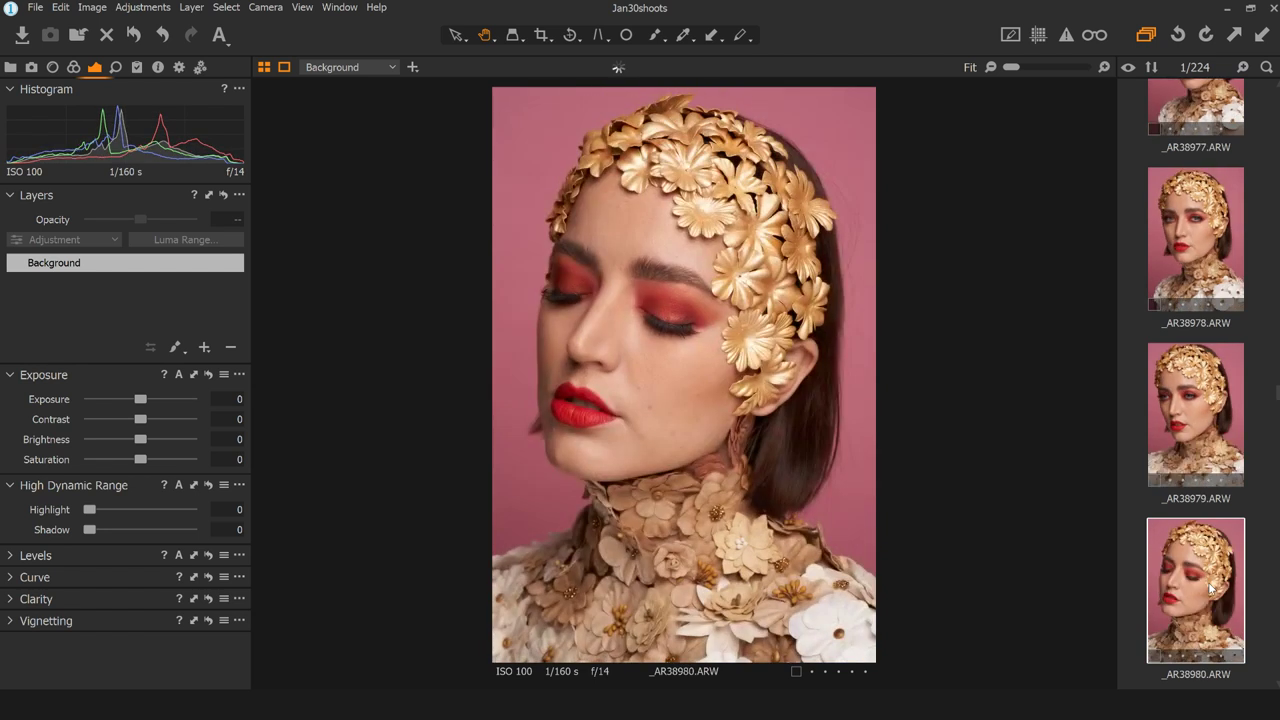
{"action": "key", "text": "Down"}
{"action": "key", "text": "Down"}
{"action": "key", "text": "Down"}
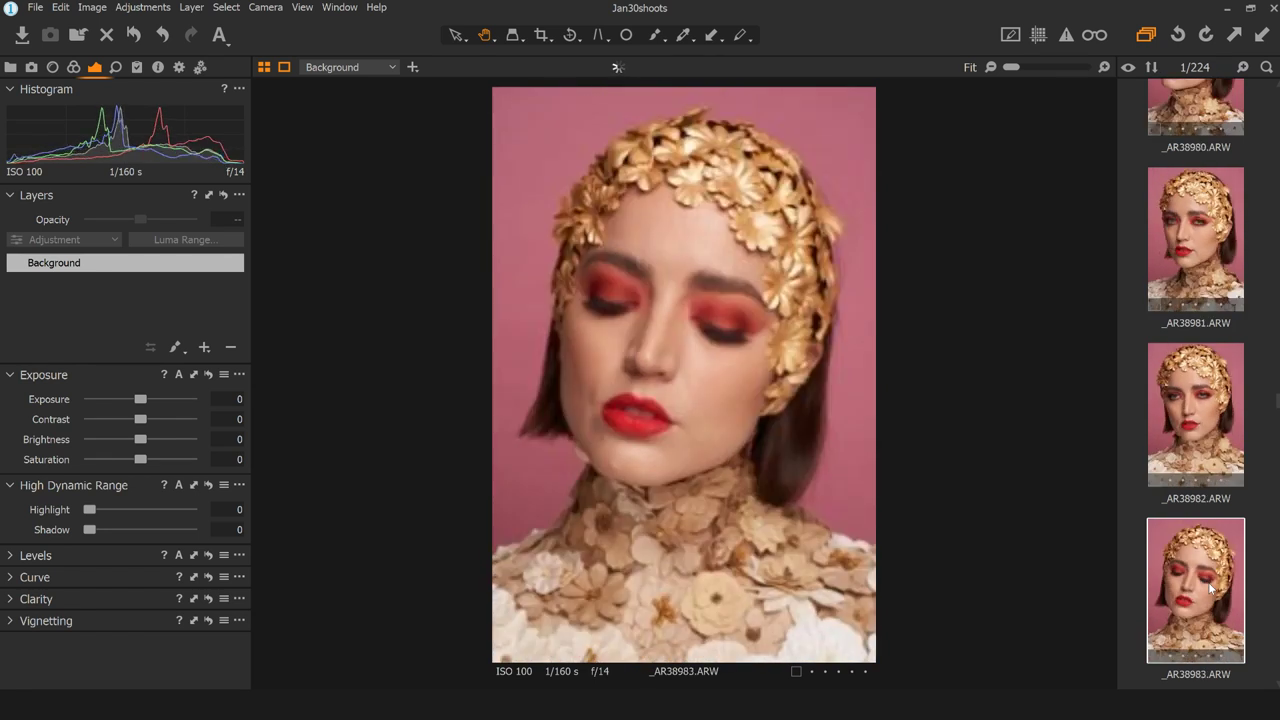
{"action": "key", "text": "Down"}
{"action": "key", "text": "Down"}
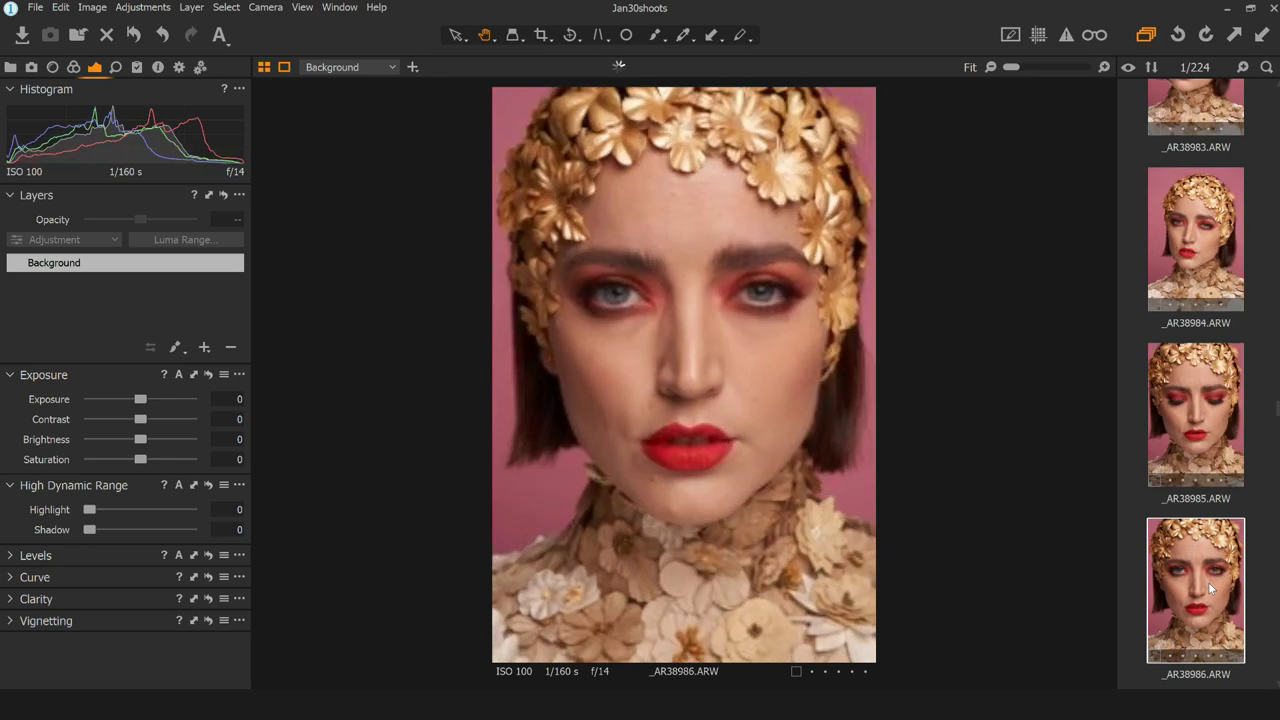
{"action": "key", "text": "Up"}
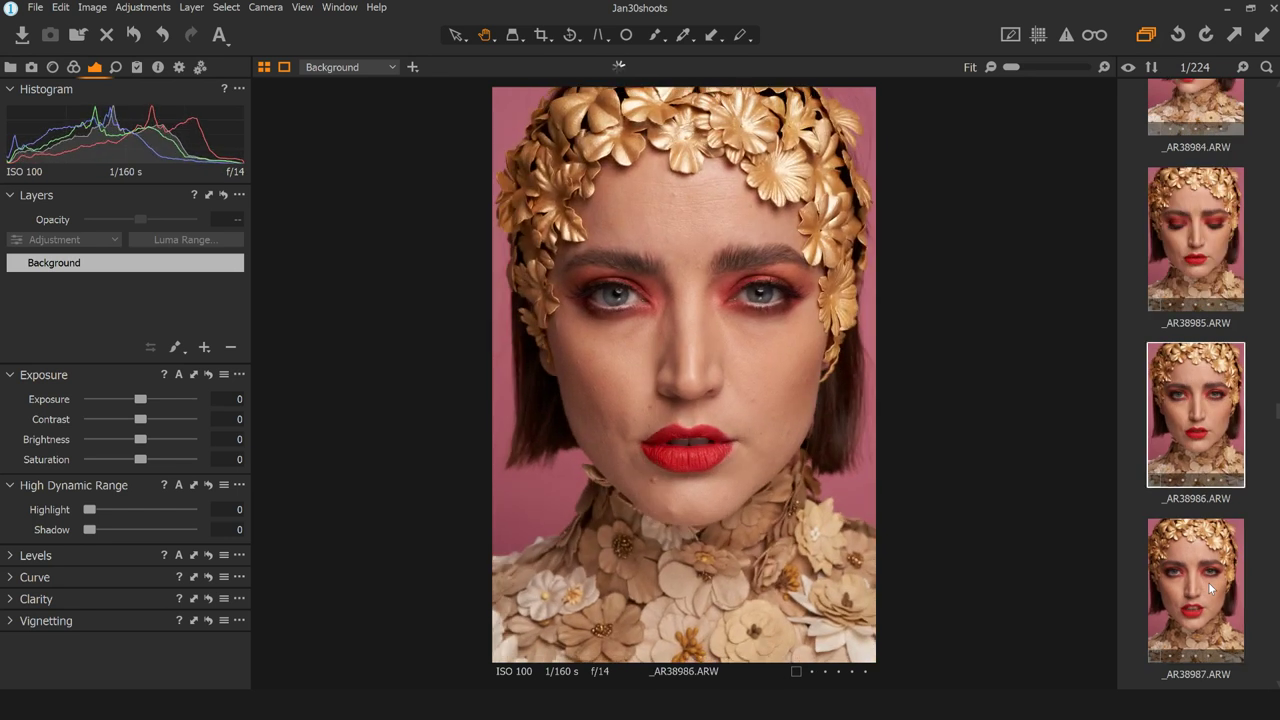
{"action": "key", "text": "Down"}
{"action": "key", "text": "Up"}
{"action": "key", "text": "Delete"}
- Delete rejects _AR38990, _AR38992 (after comparing with _AR38993) and _AR38996
{"action": "key", "text": "Down"}
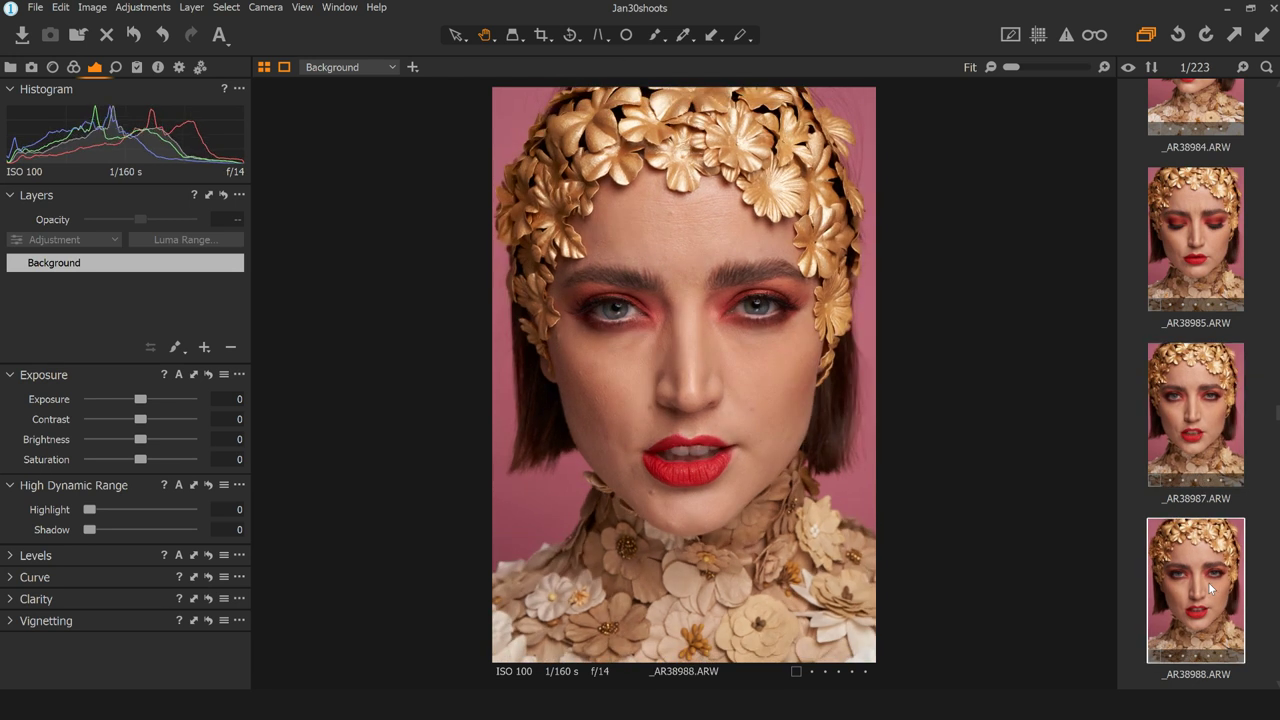
{"action": "key", "text": "Down"}
{"action": "key", "text": "Down"}
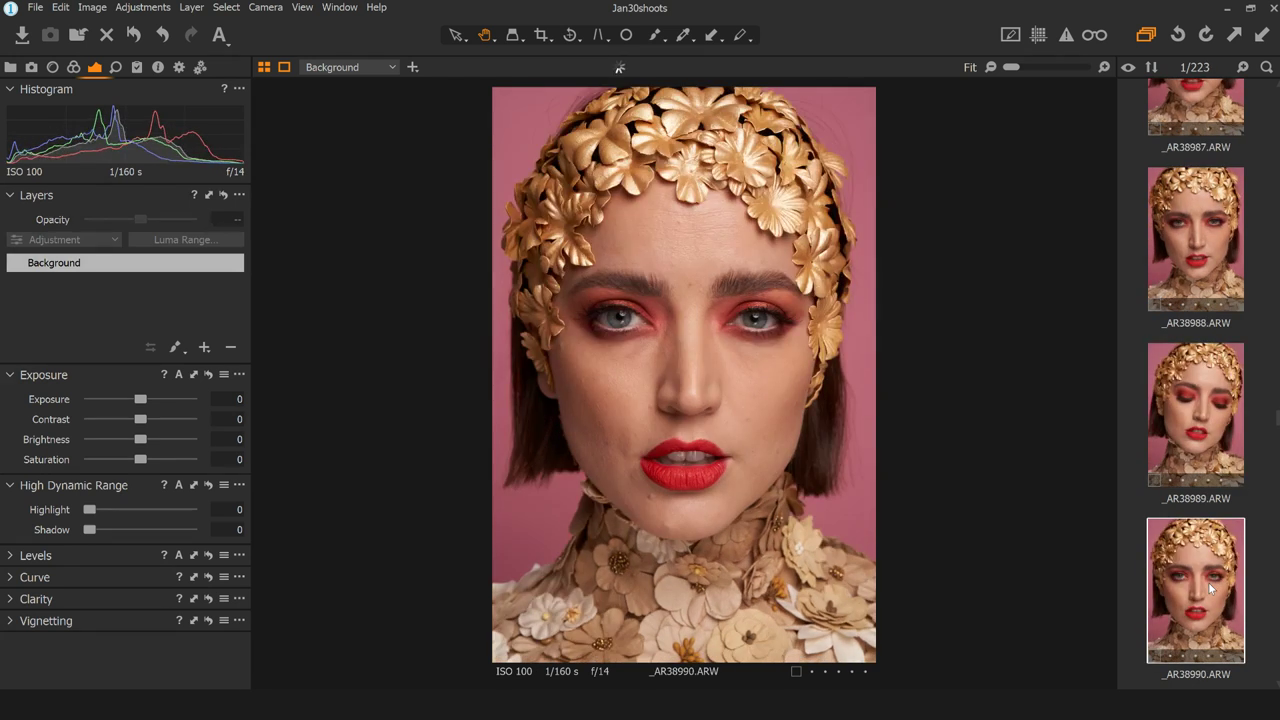
{"action": "key", "text": "Delete"}
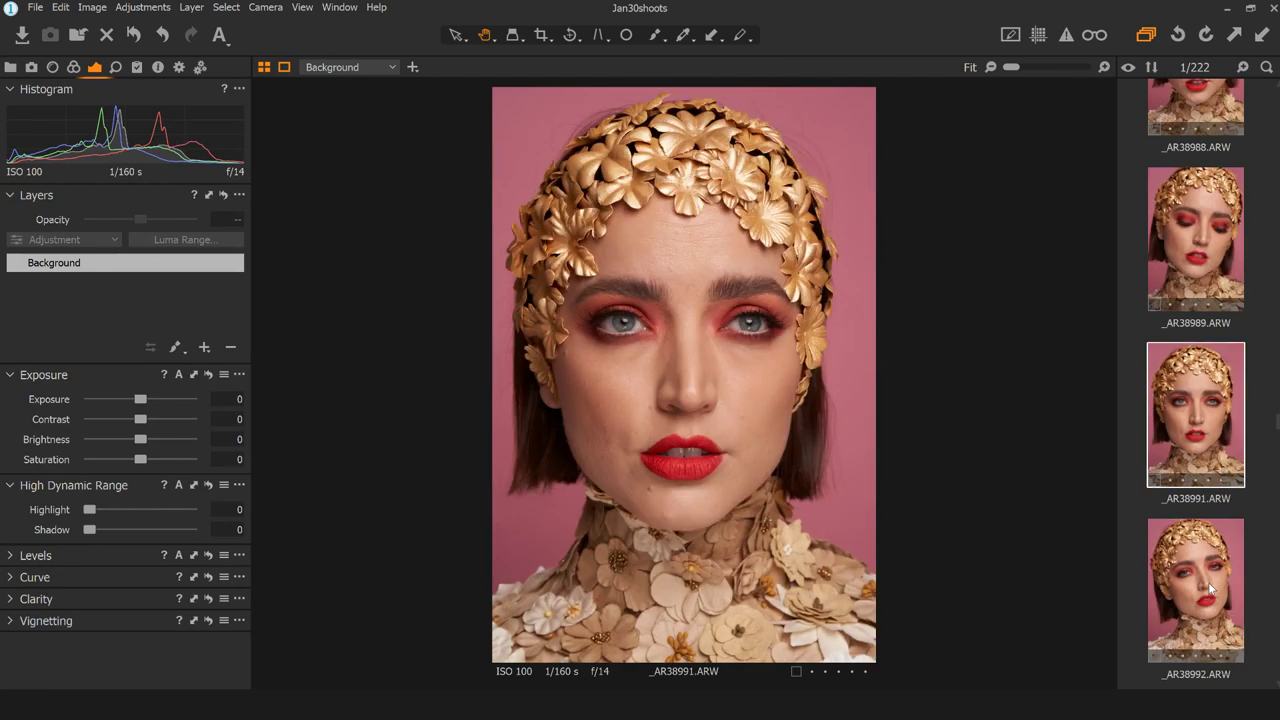
{"action": "left_click", "coordinate": [1210, 590]}
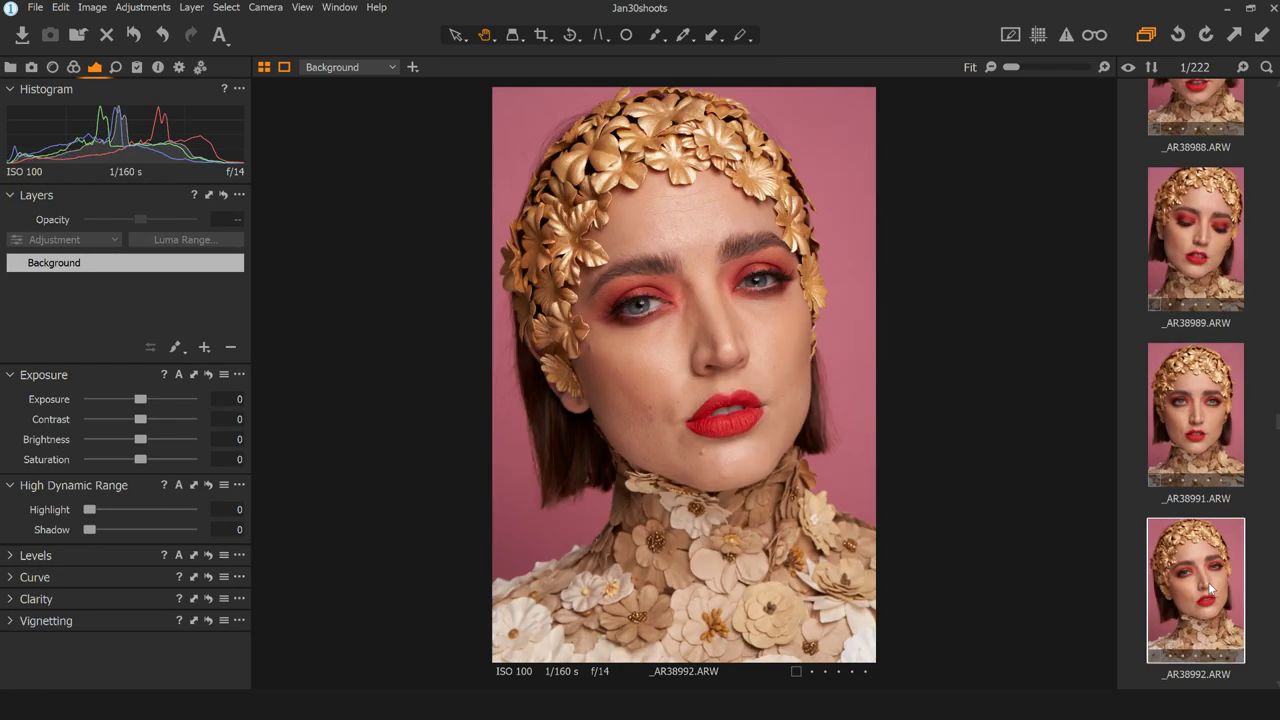
{"action": "key", "text": "Down"}
{"action": "key", "text": "Up"}
{"action": "key", "text": "Delete"}
{"action": "key", "text": "Down"}
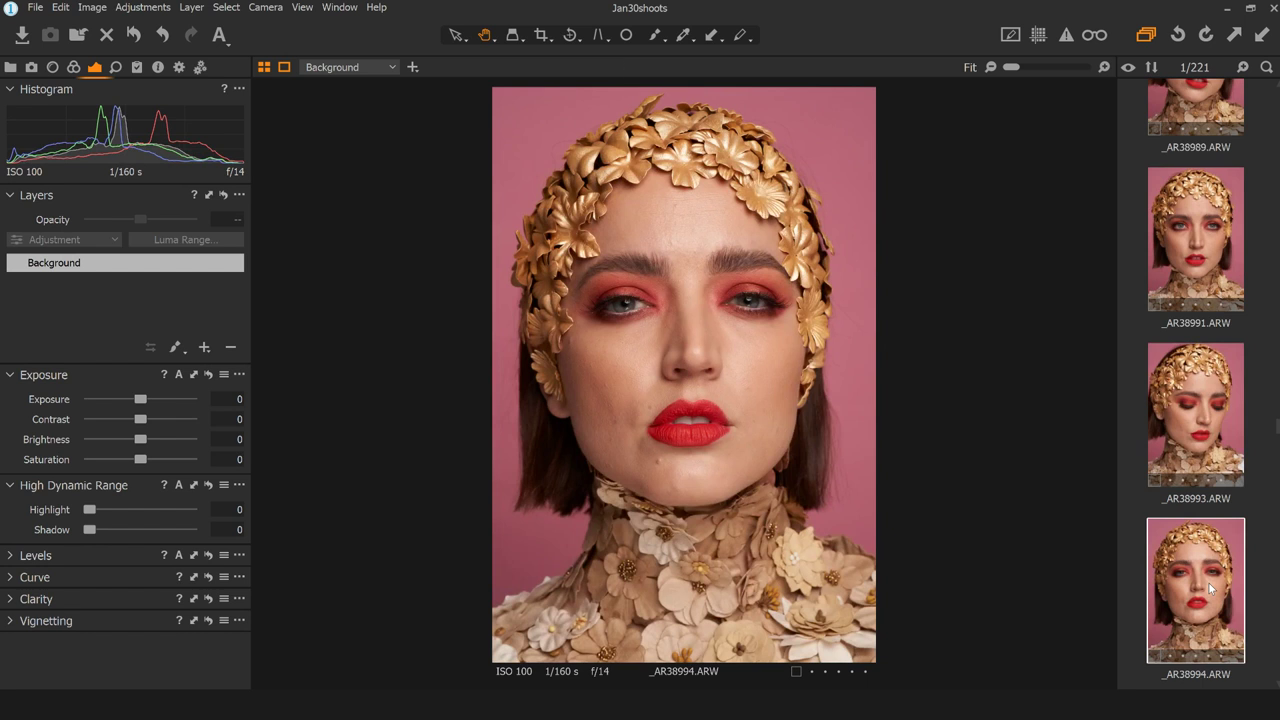
{"action": "key", "text": "Down"}
{"action": "key", "text": "Down"}
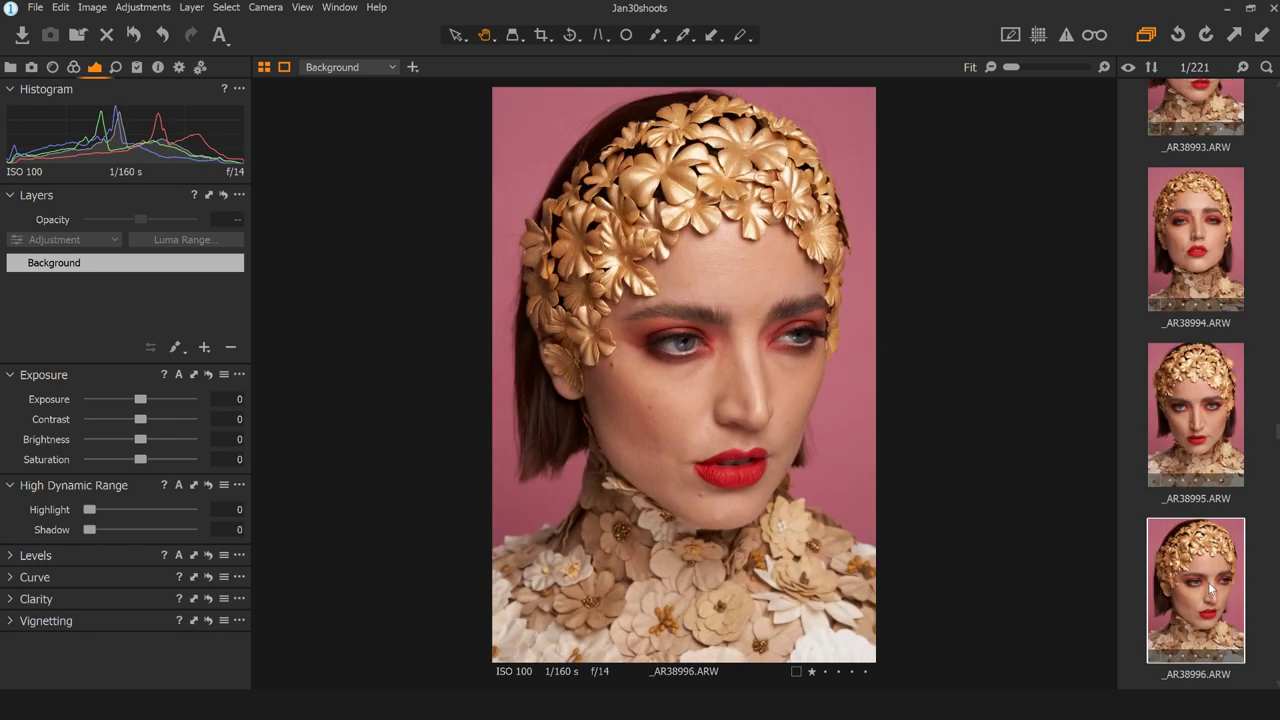
{"action": "key", "text": "Delete"}
- Delete rejects _AR38998 and _AR39001, then go back to _AR38994
{"action": "key", "text": "Down"}
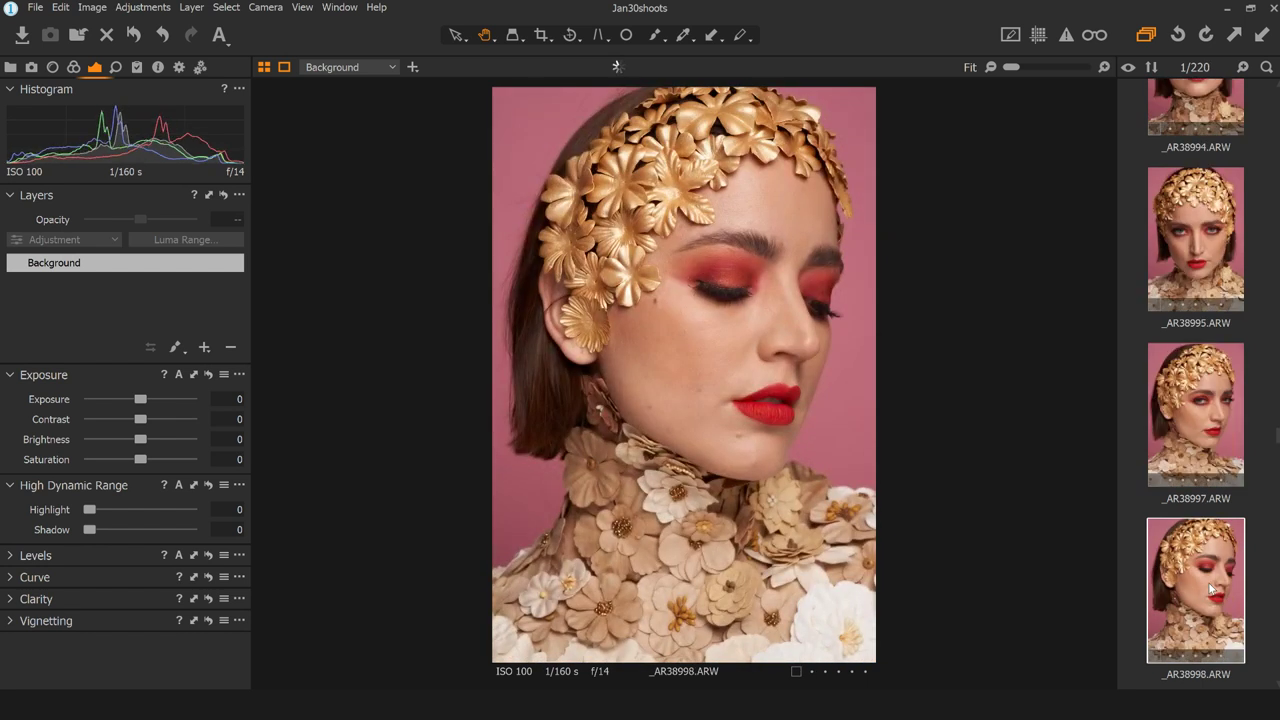
{"action": "key", "text": "Delete"}
{"action": "key", "text": "Down"}
{"action": "key", "text": "Down"}
{"action": "key", "text": "Up"}
{"action": "key", "text": "Down"}
{"action": "key", "text": "Delete"}
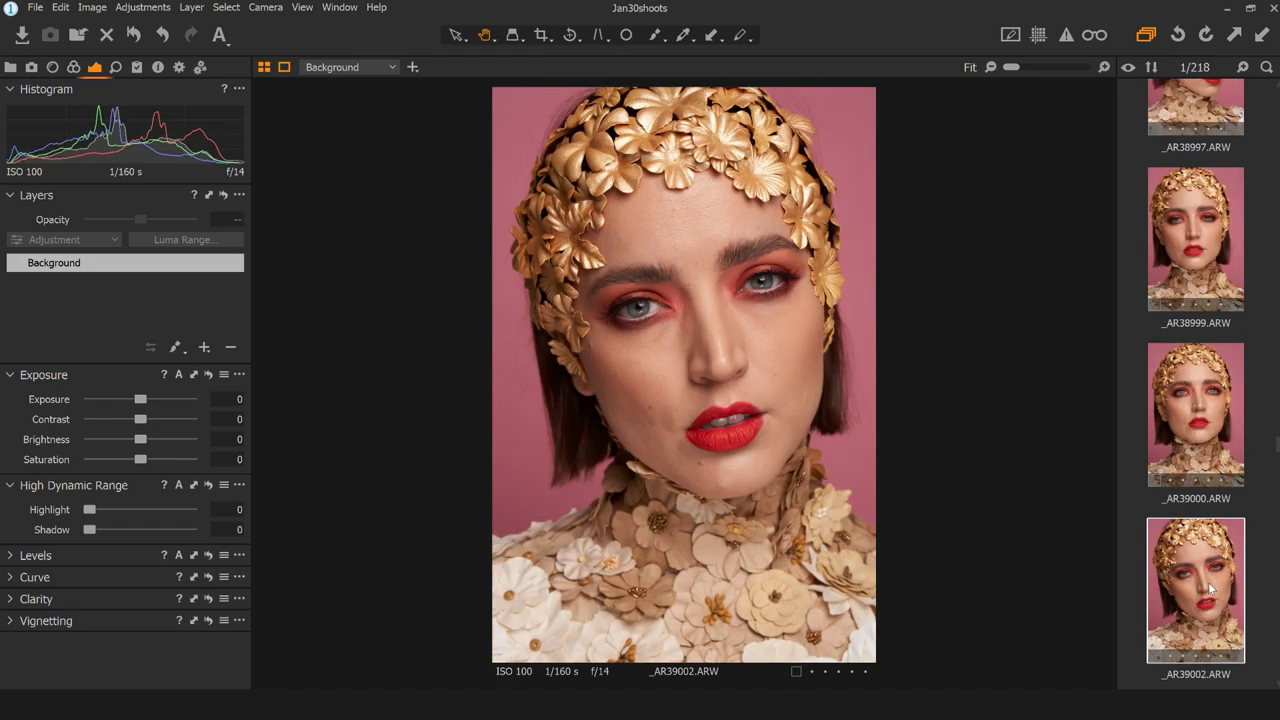
{"action": "key", "text": "Down"}
{"action": "key", "text": "Down"}
{"action": "key", "text": "Down"}
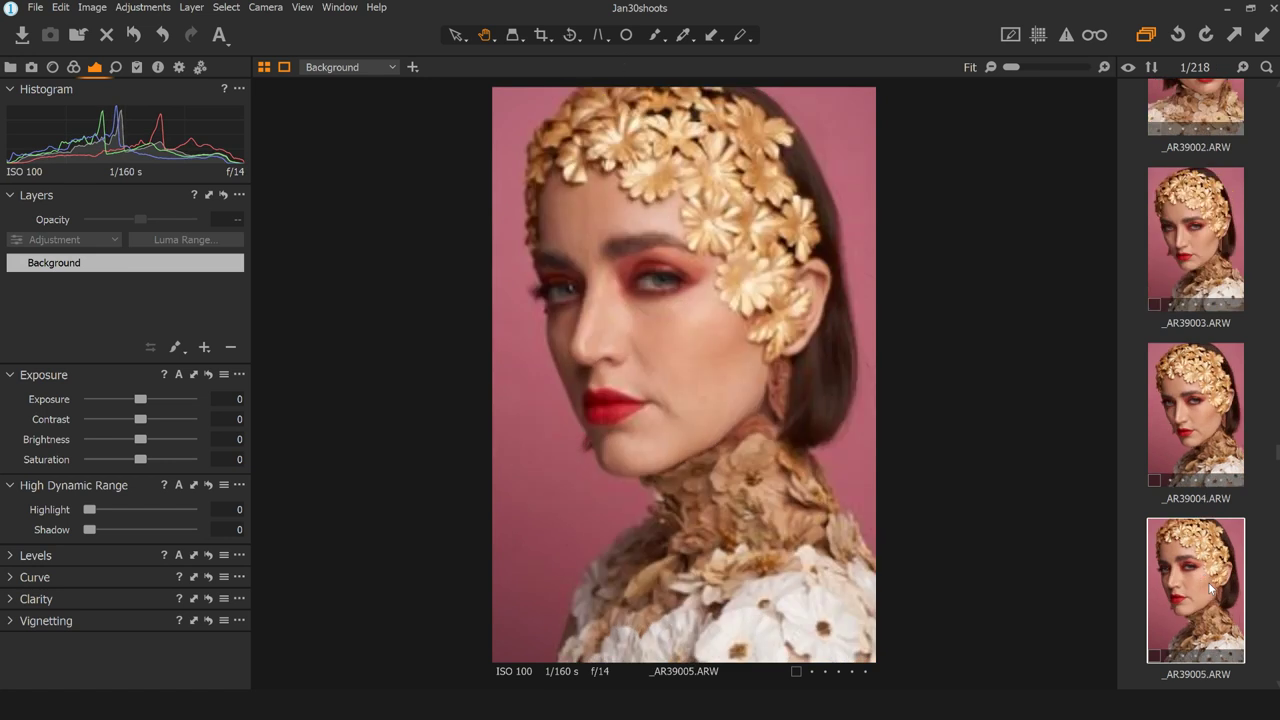
{"action": "key", "text": "Up"}
{"action": "key", "text": "Up"}
{"action": "key", "text": "Up"}
{"action": "key", "text": "Up"}
{"action": "key", "text": "Up"}
{"action": "key", "text": "Up"}
{"action": "key", "text": "Up"}
{"action": "key", "text": "Up"}
{"action": "key", "text": "Up"}
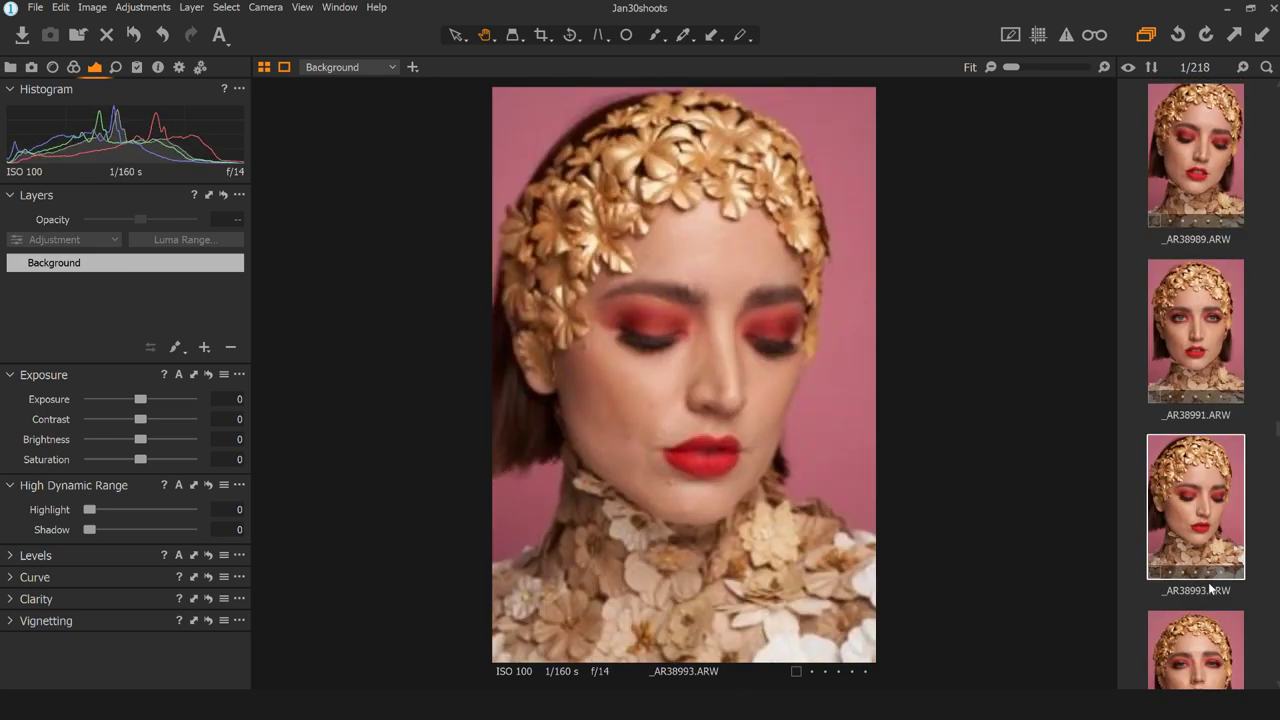
- Compare _AR39013 with _AR39014, then delete the rejected _AR39015
{"action": "scroll", "coordinate": [1210, 590], "scroll_direction": "up", "scroll_amount": 3}
{"action": "key", "text": "Down"}
{"action": "key", "text": "Down"}
{"action": "key", "text": "Down"}
{"action": "key", "text": "Down"}
{"action": "key", "text": "Down"}
{"action": "key", "text": "Down"}
{"action": "key", "text": "Down"}
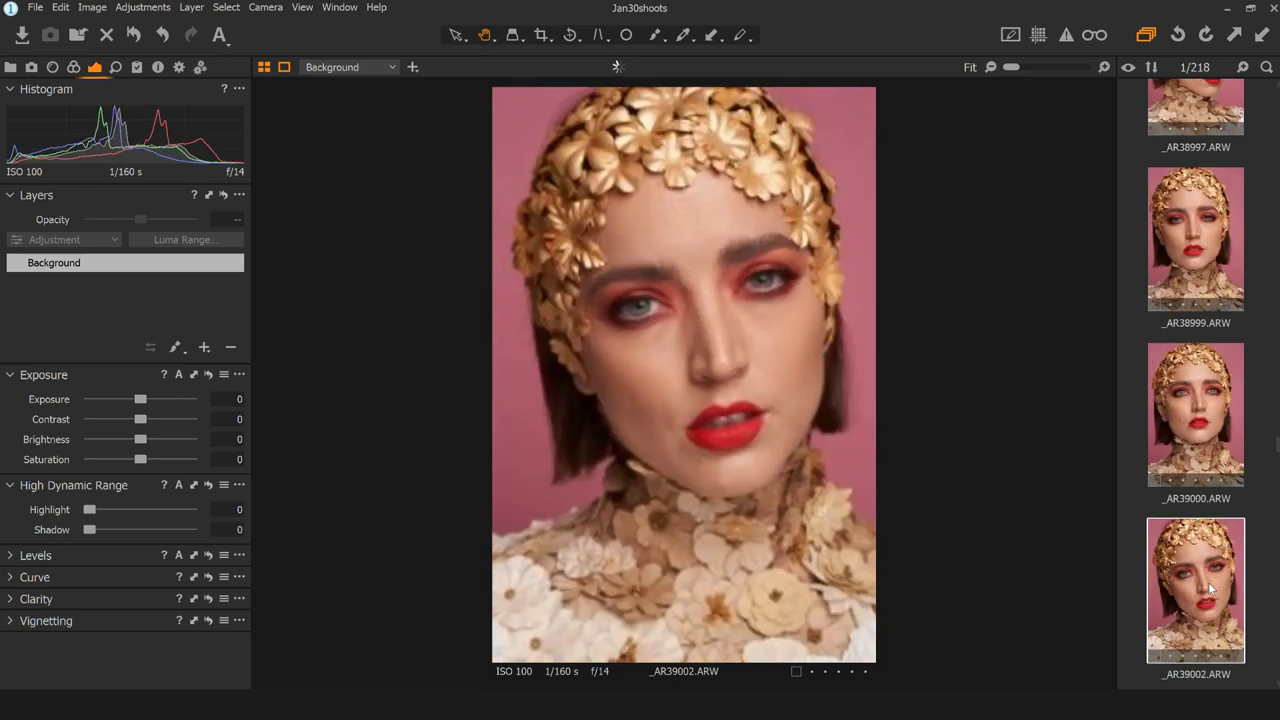
{"action": "key", "text": "Down"}
{"action": "key", "text": "Down"}
{"action": "key", "text": "Down"}
{"action": "key", "text": "Down"}
{"action": "key", "text": "Down"}
{"action": "key", "text": "Down"}
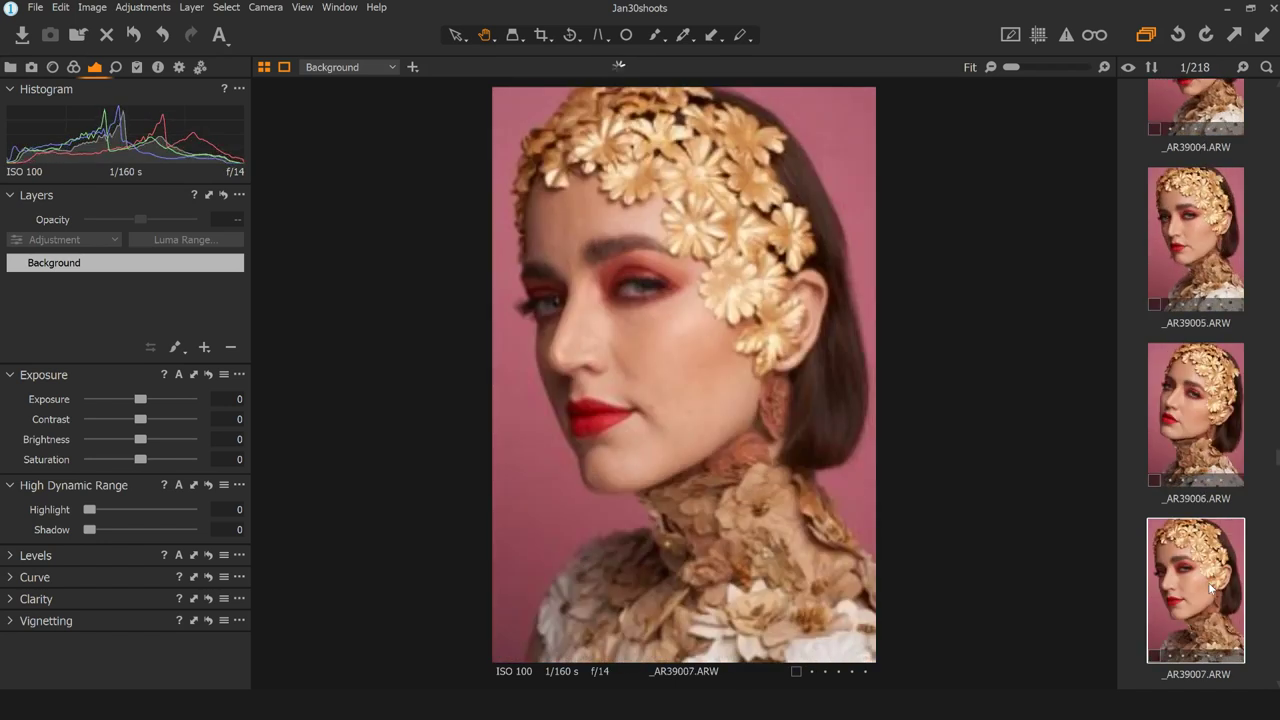
{"action": "key", "text": "Down"}
{"action": "key", "text": "Down"}
{"action": "key", "text": "Down"}
{"action": "key", "text": "Down"}
{"action": "key", "text": "Down"}
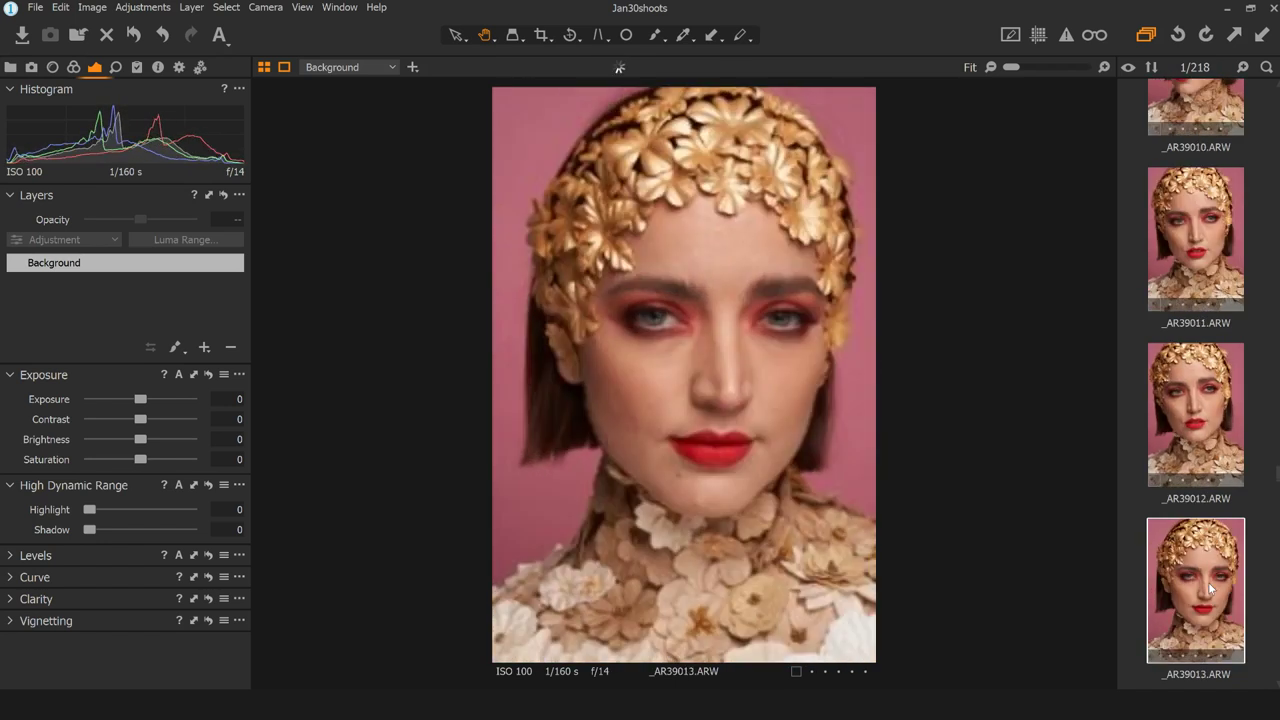
{"action": "key", "text": "Up"}
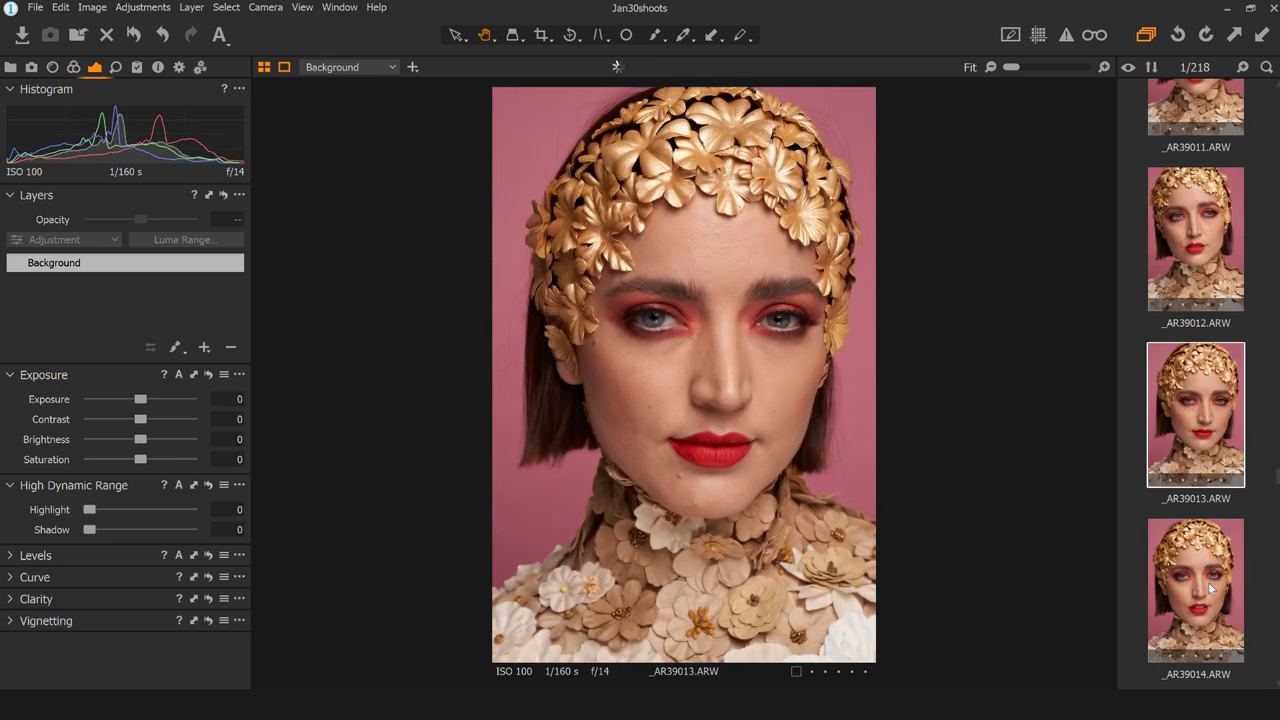
{"action": "key", "text": "Down"}
{"action": "key", "text": "Up"}
{"action": "key", "text": "Down"}
- Delete rejects _AR39018, _AR39020, _AR39022 and the next rejected shot
{"action": "key", "text": "Down"}
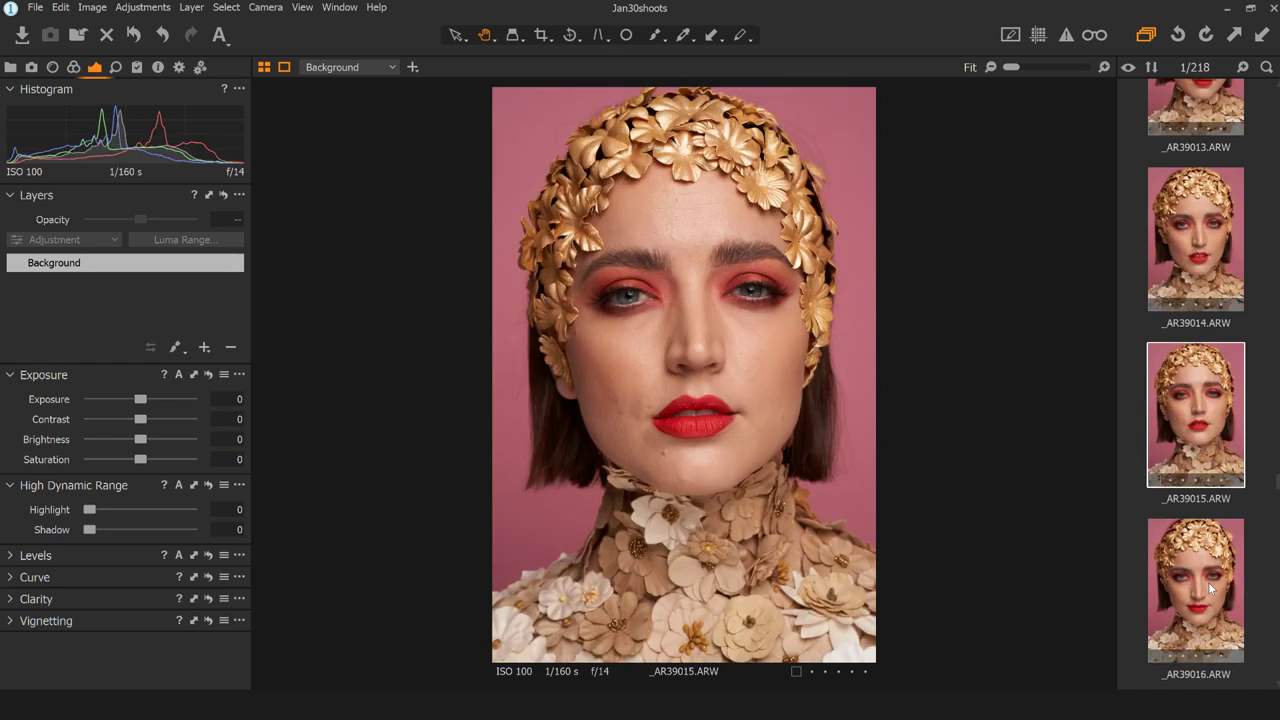
{"action": "key", "text": "Delete"}
{"action": "key", "text": "Down"}
{"action": "key", "text": "Down"}
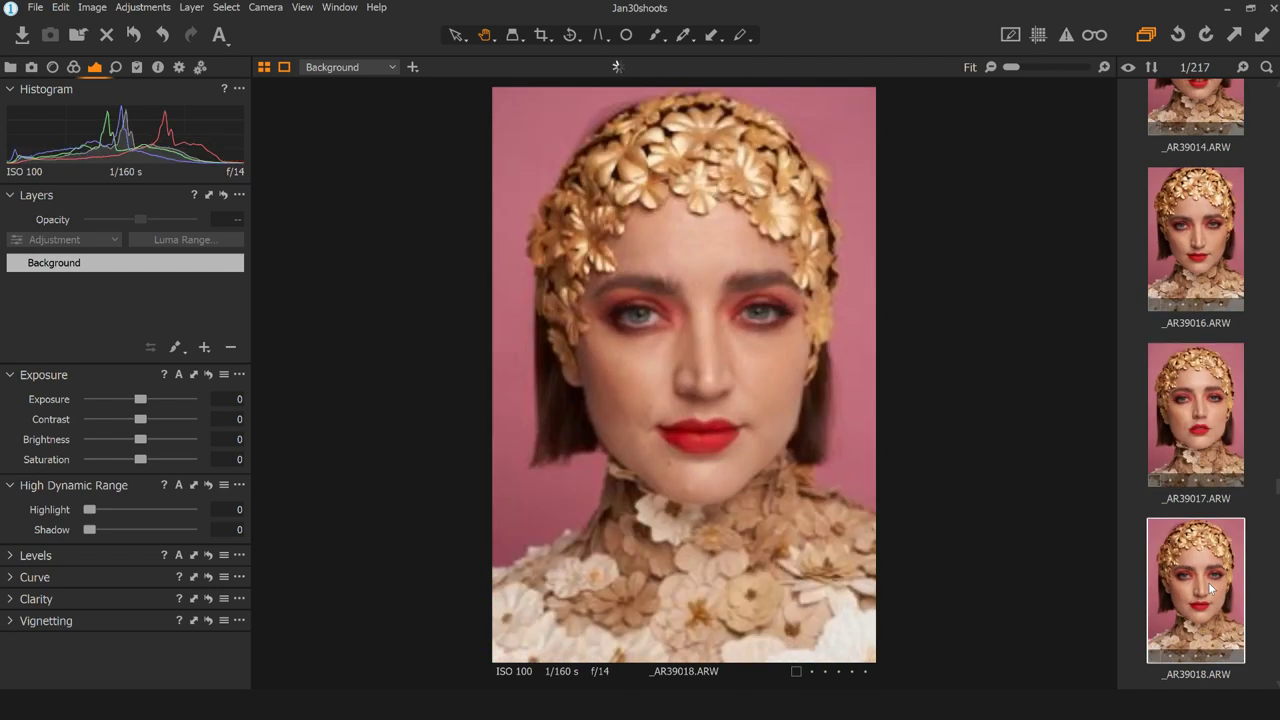
{"action": "key", "text": "Down"}
{"action": "key", "text": "Up"}
{"action": "key", "text": "1"}
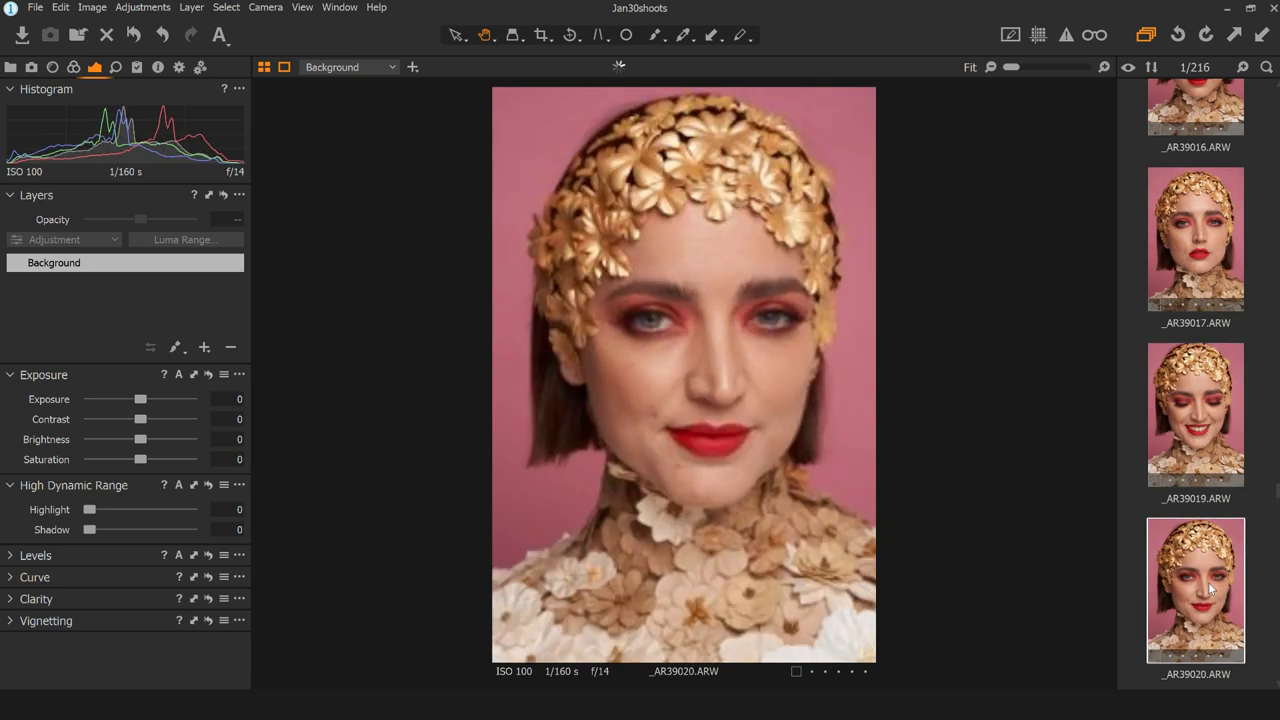
{"action": "key", "text": "Delete"}
{"action": "key", "text": "Delete"}
{"action": "key", "text": "Down"}
{"action": "key", "text": "Delete"}
{"action": "key", "text": "Down"}
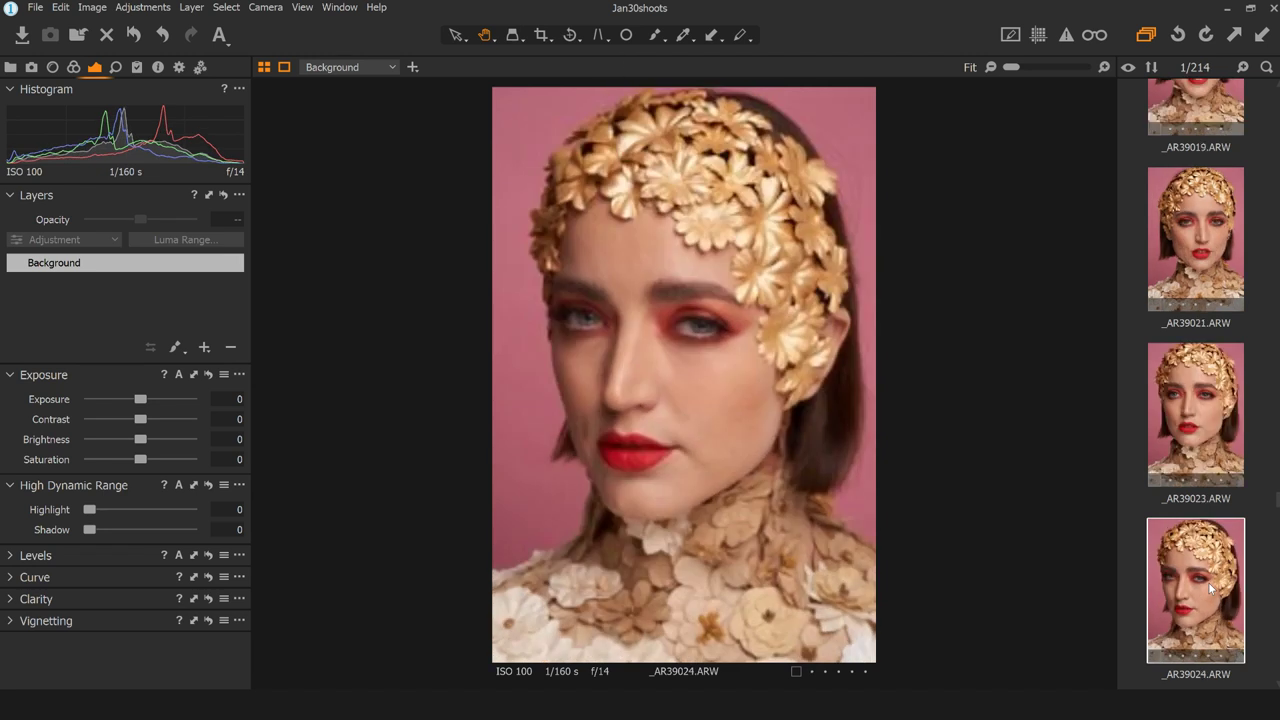
{"action": "key", "text": "Delete"}
- Delete _AR39025, _AR39026 and _AR39027, then step on to _AR39048
{"action": "key", "text": "Delete"}
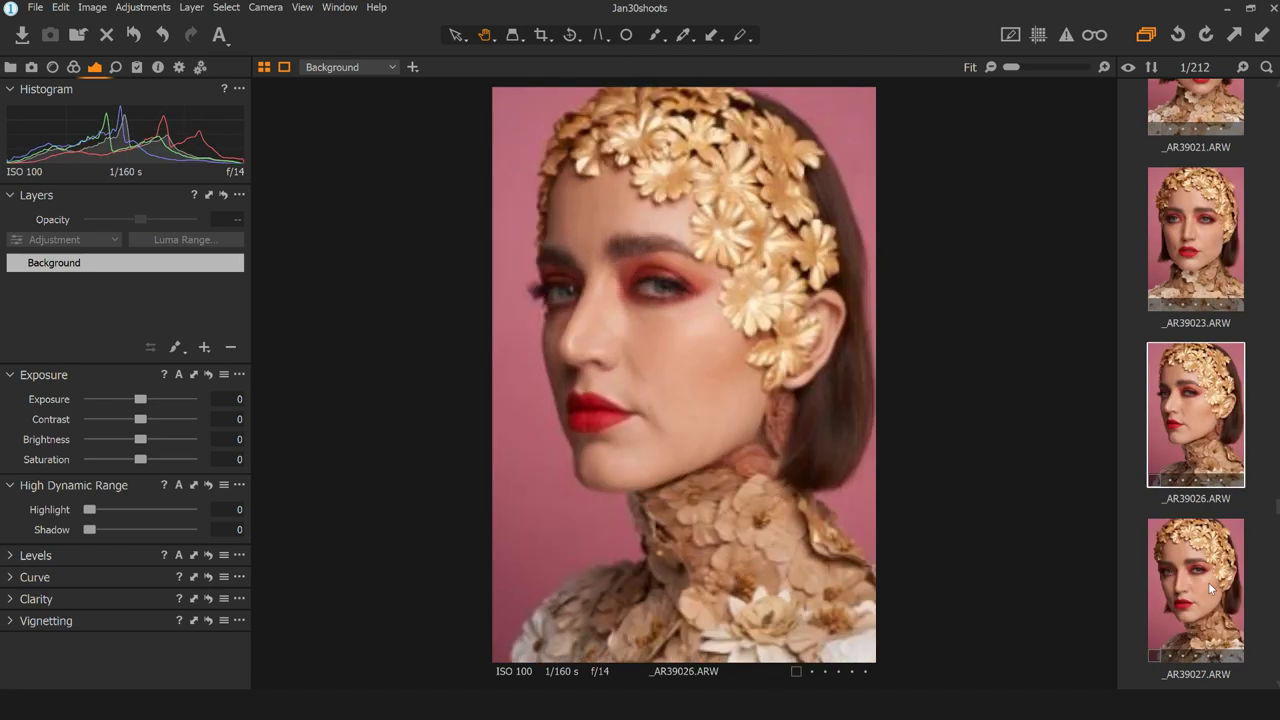
{"action": "key", "text": "Delete"}
{"action": "key", "text": "Delete"}
{"action": "key", "text": "Down"}
{"action": "key", "text": "Down"}
{"action": "key", "text": "Down"}
{"action": "key", "text": "Down"}
{"action": "key", "text": "Down"}
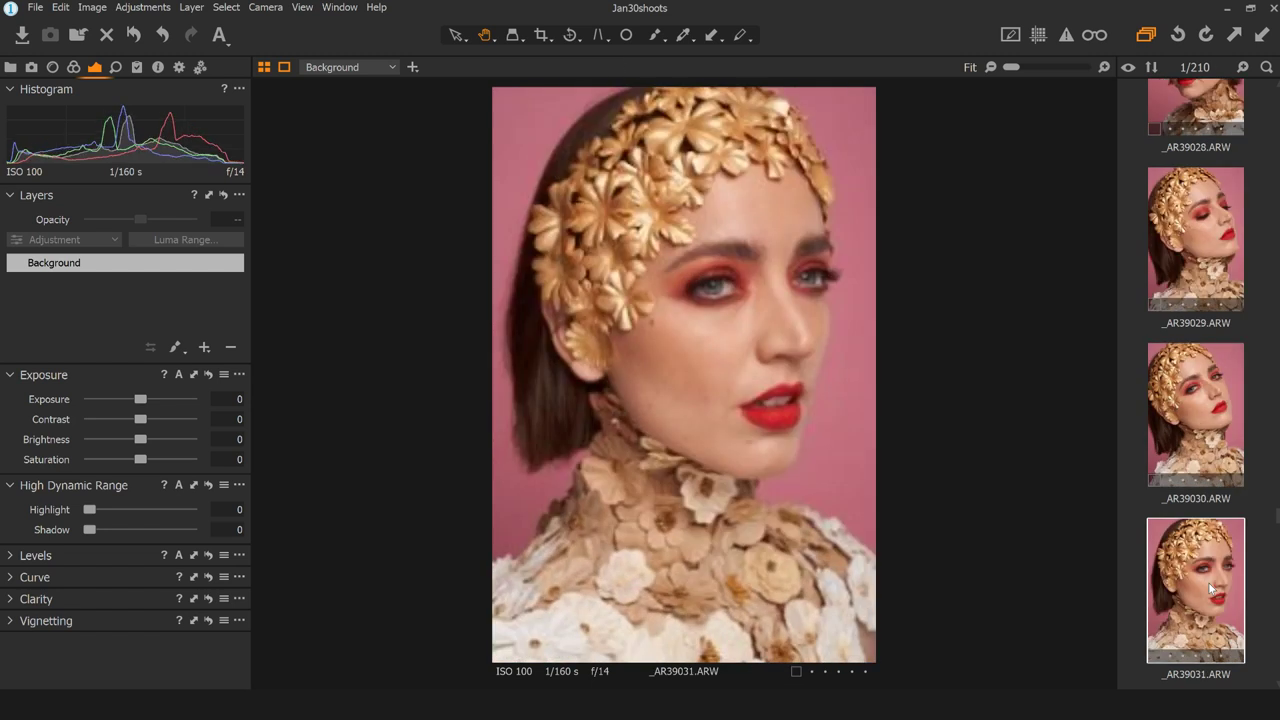
{"action": "key", "text": "Down"}
{"action": "key", "text": "Down"}
{"action": "key", "text": "Down"}
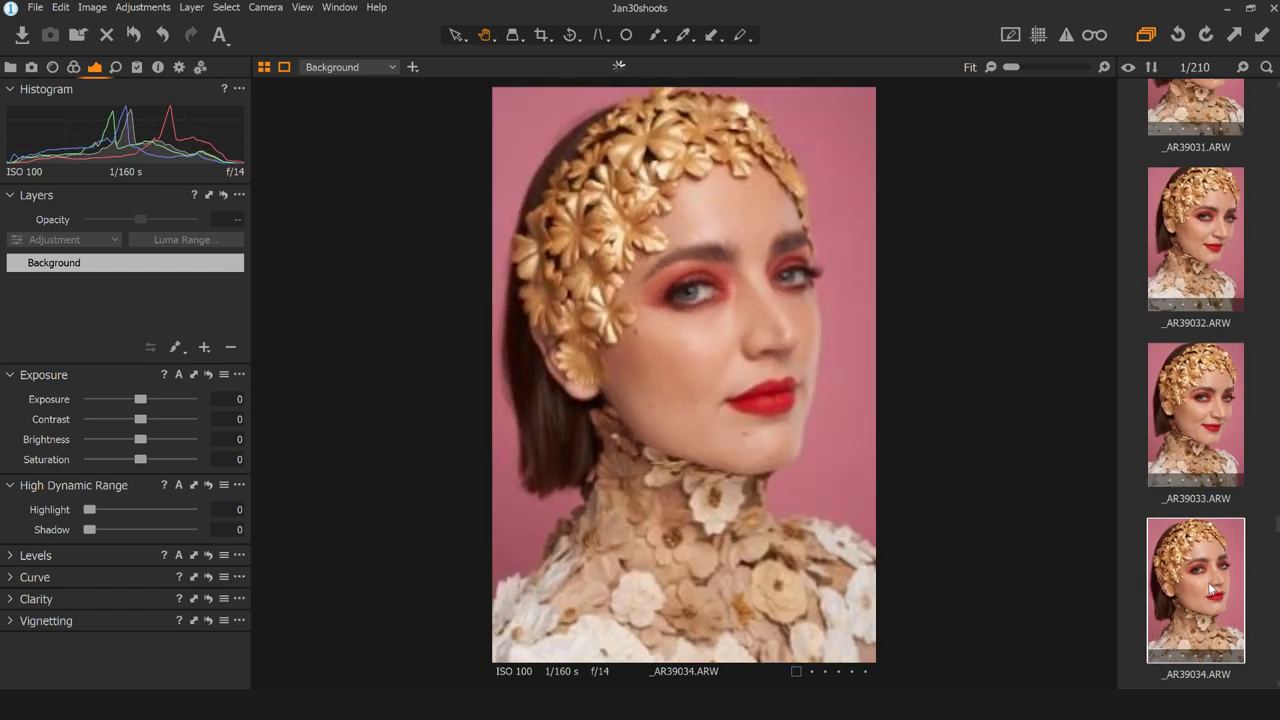
{"action": "key", "text": "Down"}
{"action": "key", "text": "Down"}
{"action": "key", "text": "Down"}
{"action": "key", "text": "Down"}
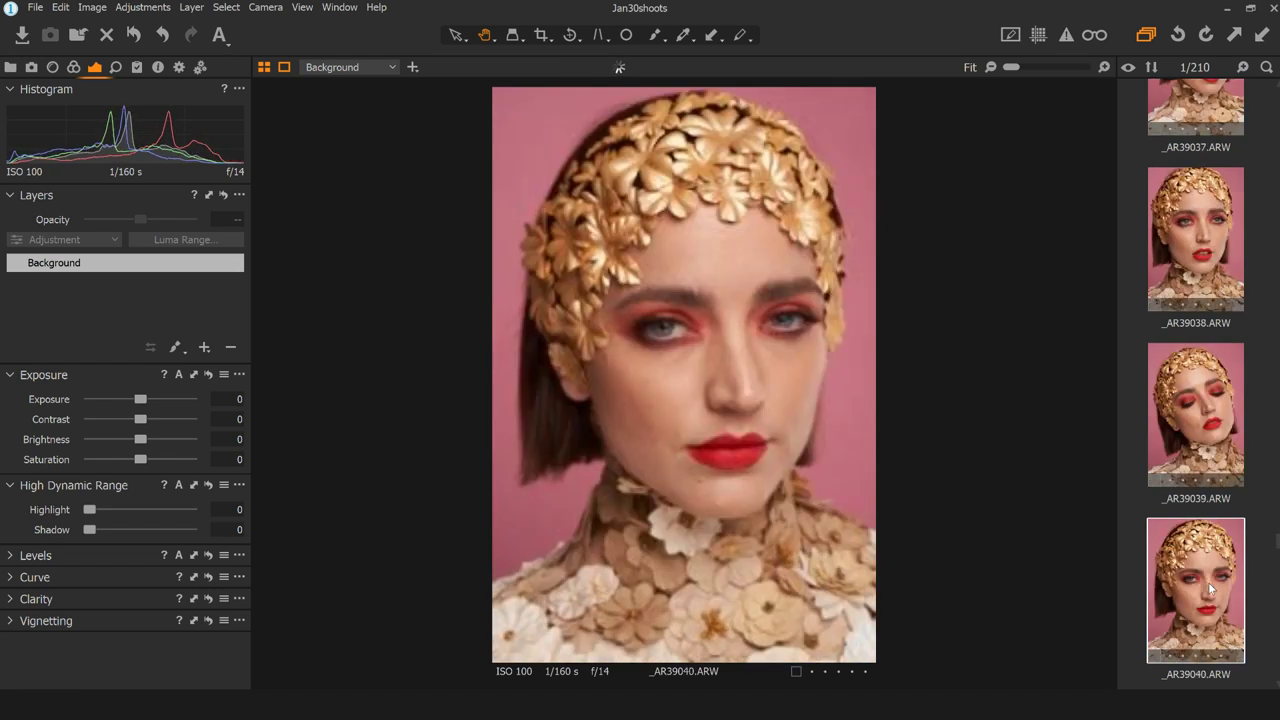
{"action": "key", "text": "Down"}
{"action": "key", "text": "Down"}
{"action": "key", "text": "Down"}
{"action": "key", "text": "Down"}
{"action": "key", "text": "Down"}
{"action": "key", "text": "Down"}
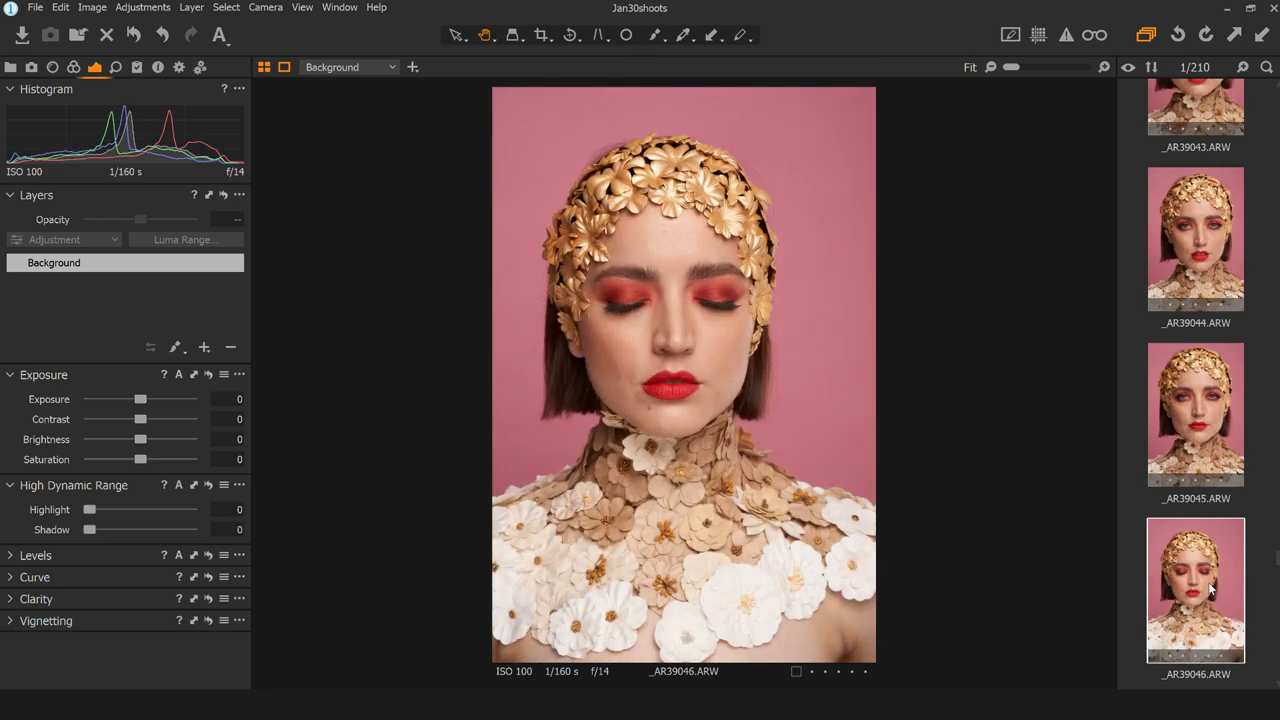
{"action": "key", "text": "Down"}
{"action": "key", "text": "Down"}
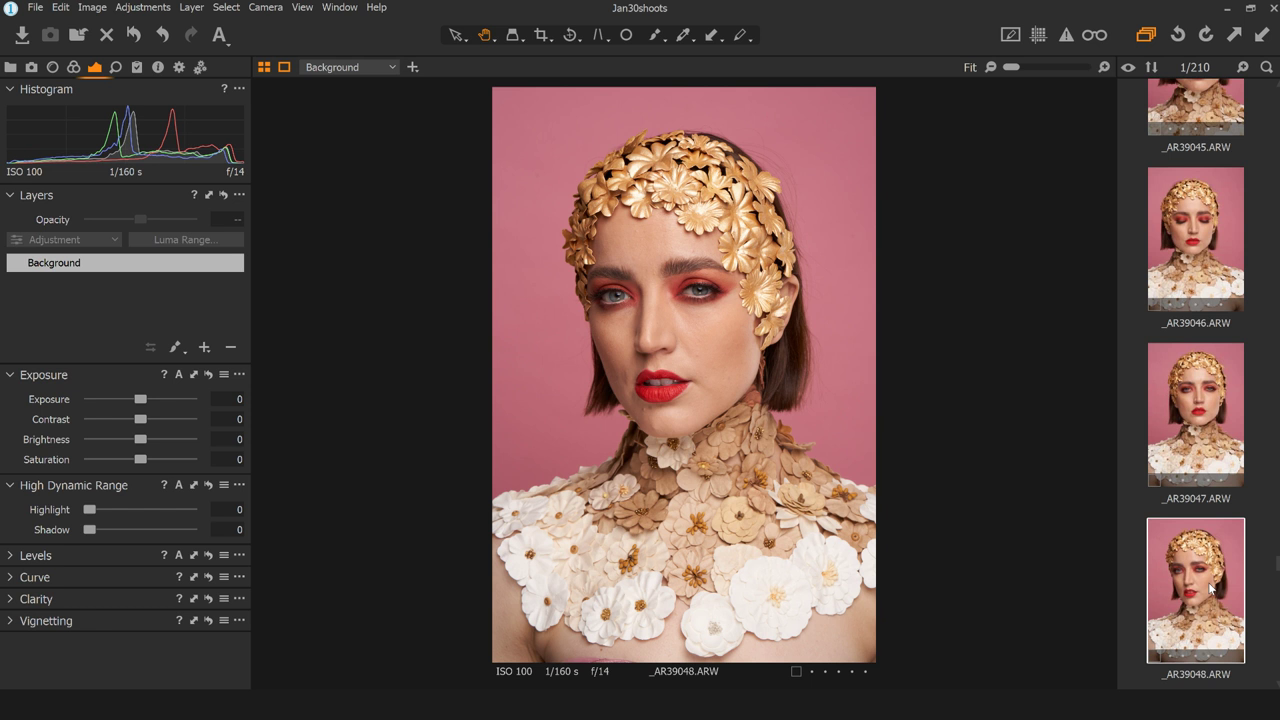
- Delete rejected portraits _AR39048 and _AR39058
{"action": "key", "text": "Down"}
{"action": "key", "text": "Up"}
{"action": "key", "text": "Delete"}
{"action": "key", "text": "Down"}
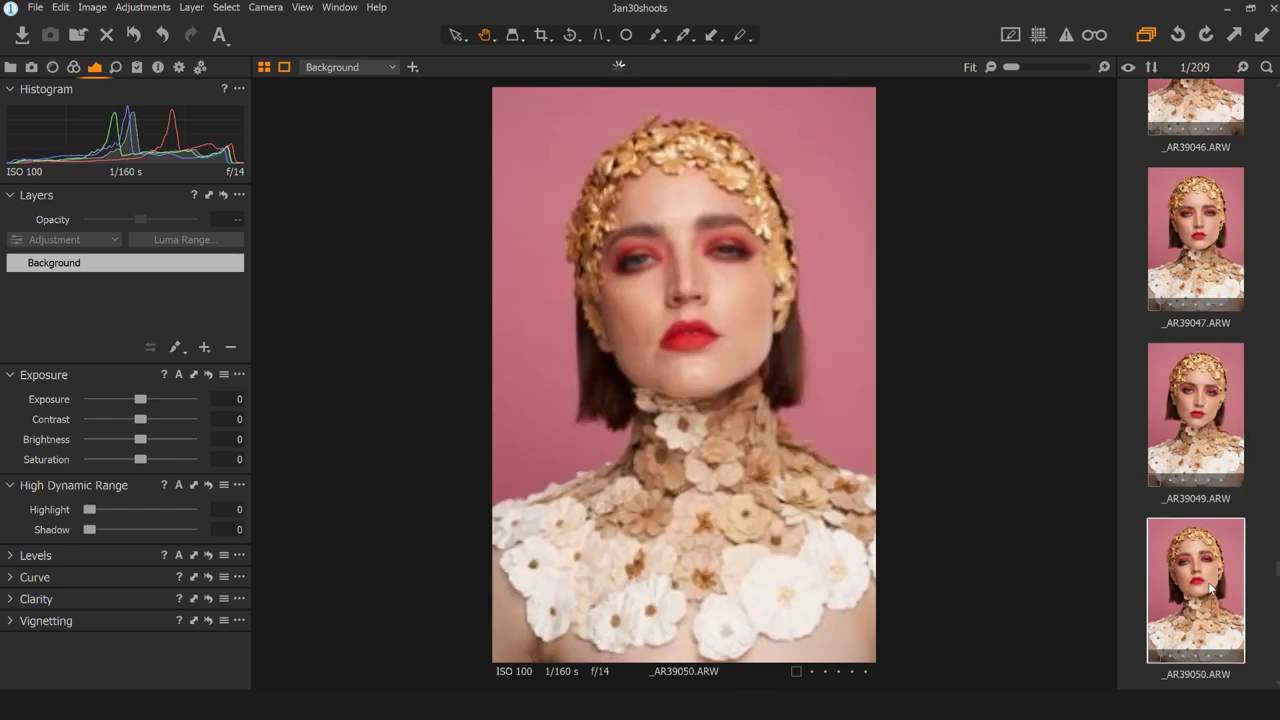
{"action": "key", "text": "Down"}
{"action": "key", "text": "Down"}
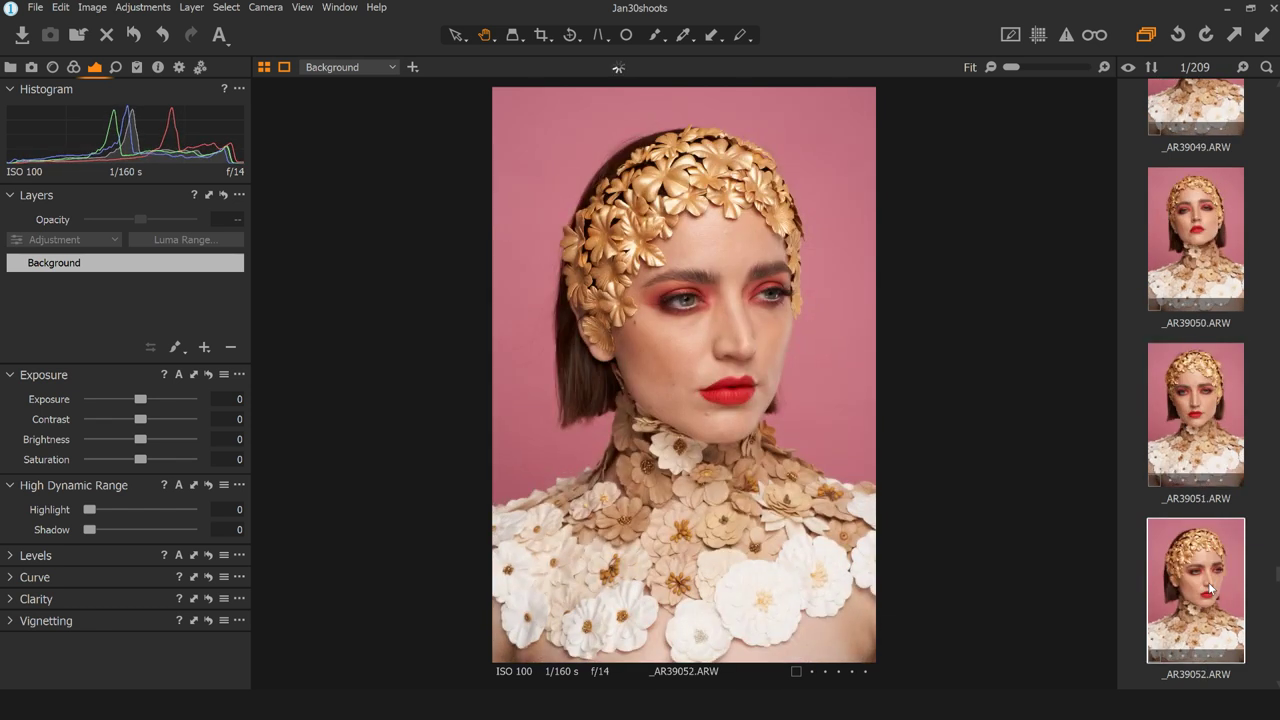
{"action": "key", "text": "Down"}
{"action": "key", "text": "Down"}
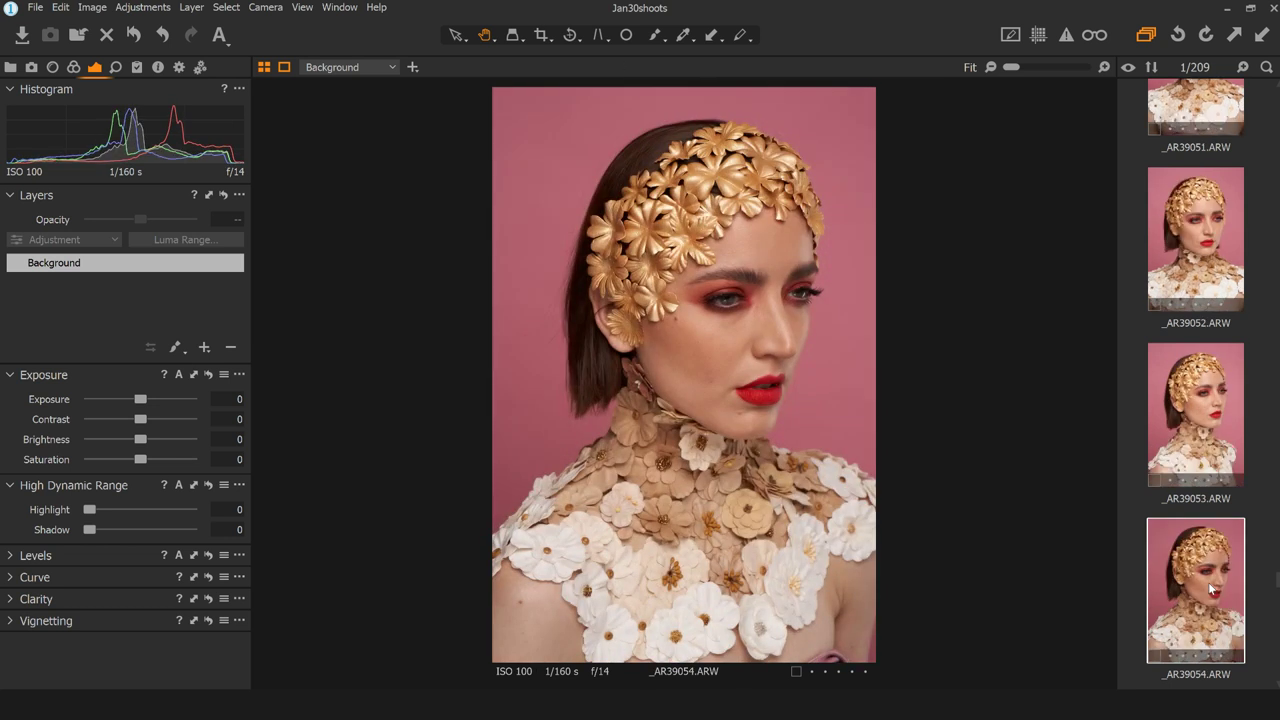
{"action": "key", "text": "Down"}
{"action": "key", "text": "Down"}
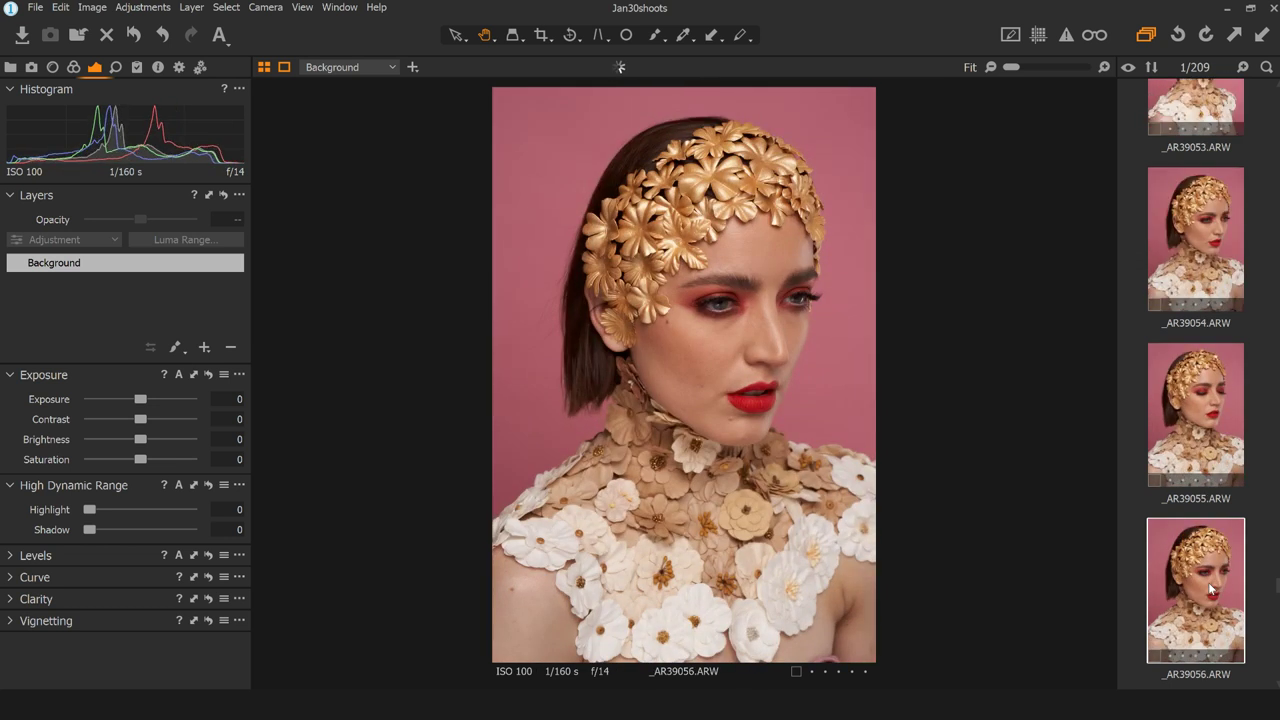
{"action": "key", "text": "Down"}
{"action": "key", "text": "Down"}
{"action": "key", "text": "Delete"}
{"action": "key", "text": "Down"}
- Delete rejects _AR39065, _AR39068, _AR39069, _AR39070, _AR39071, _AR39074 and _AR39075
{"action": "key", "text": "Down"}
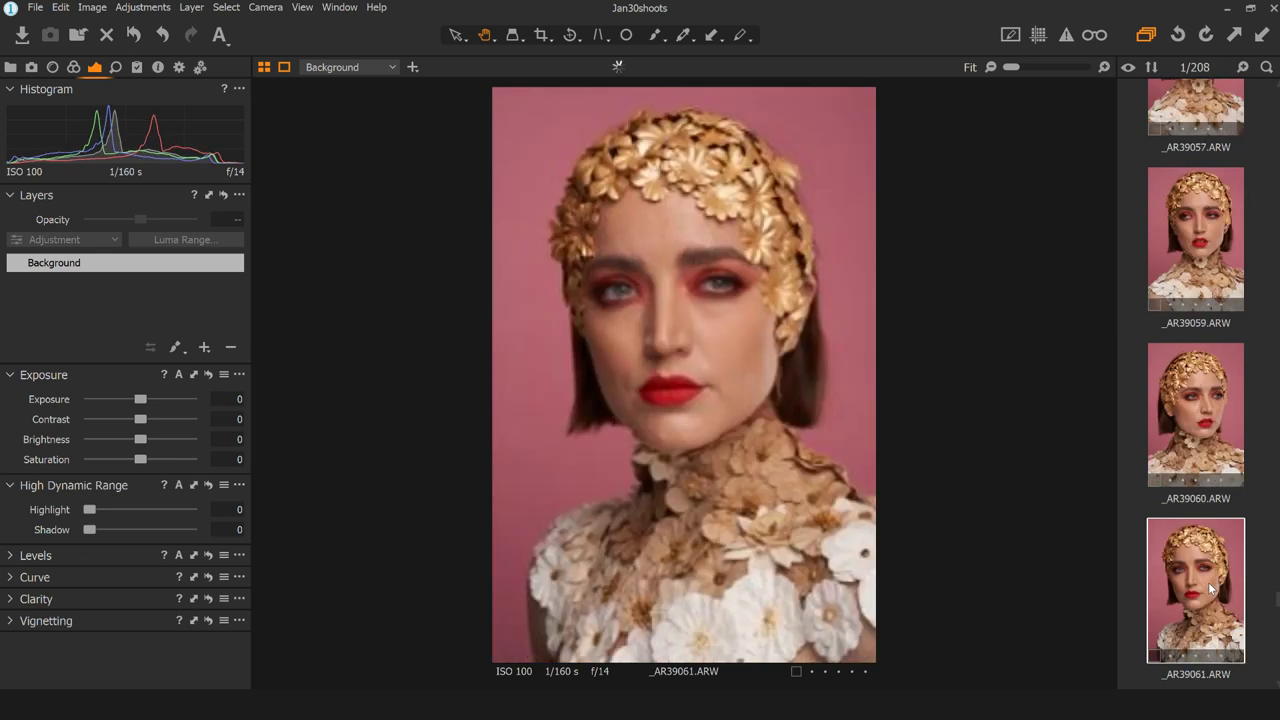
{"action": "key", "text": "Down"}
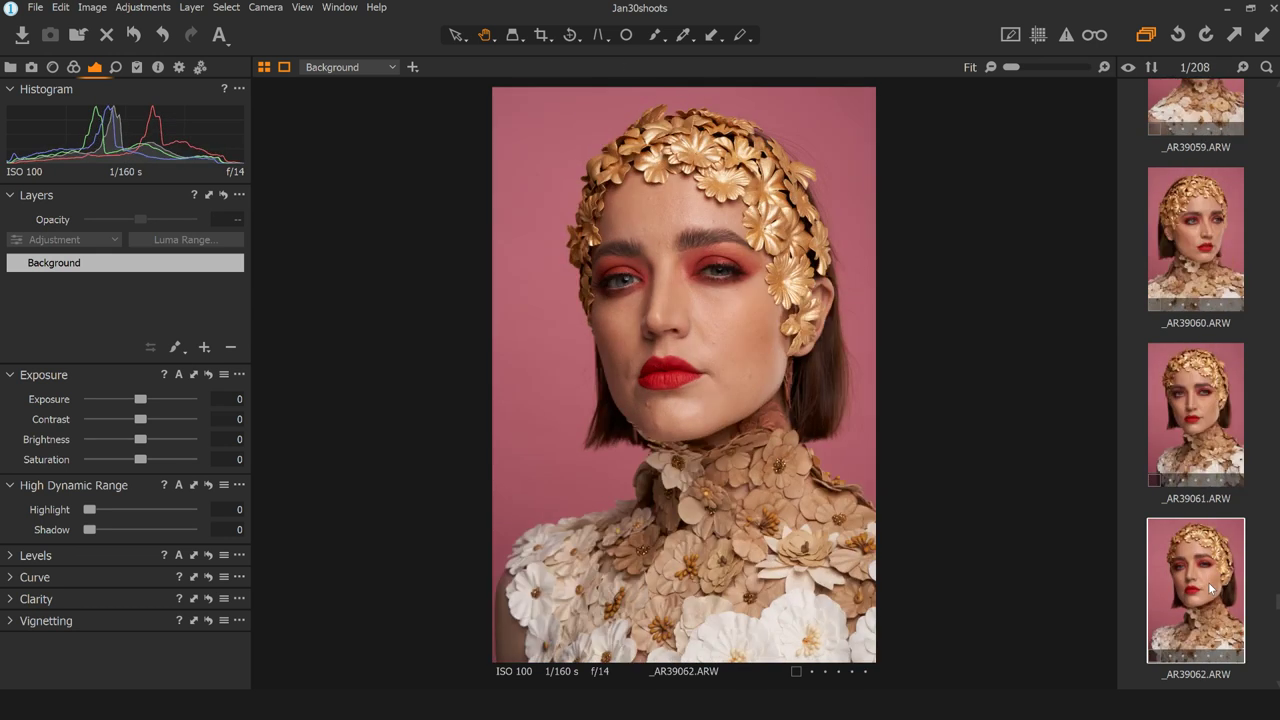
{"action": "key", "text": "Down"}
{"action": "key", "text": "Down"}
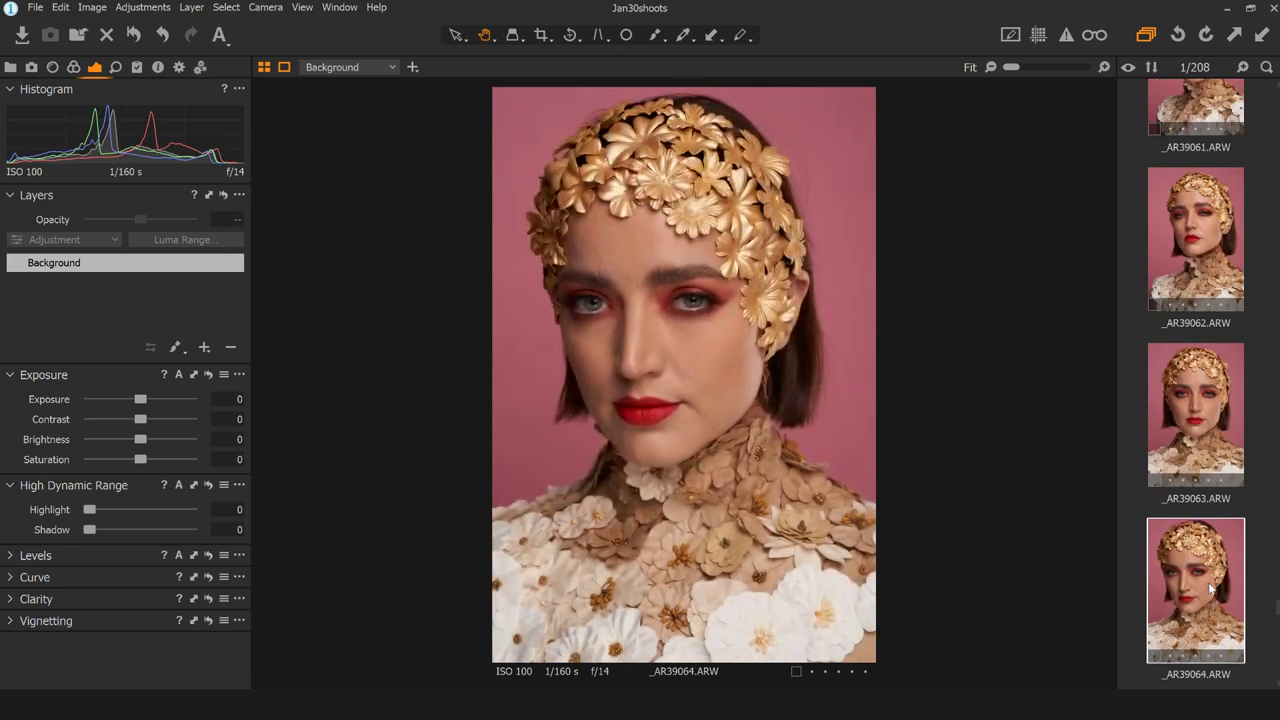
{"action": "key", "text": "Down"}
{"action": "key", "text": "Delete"}
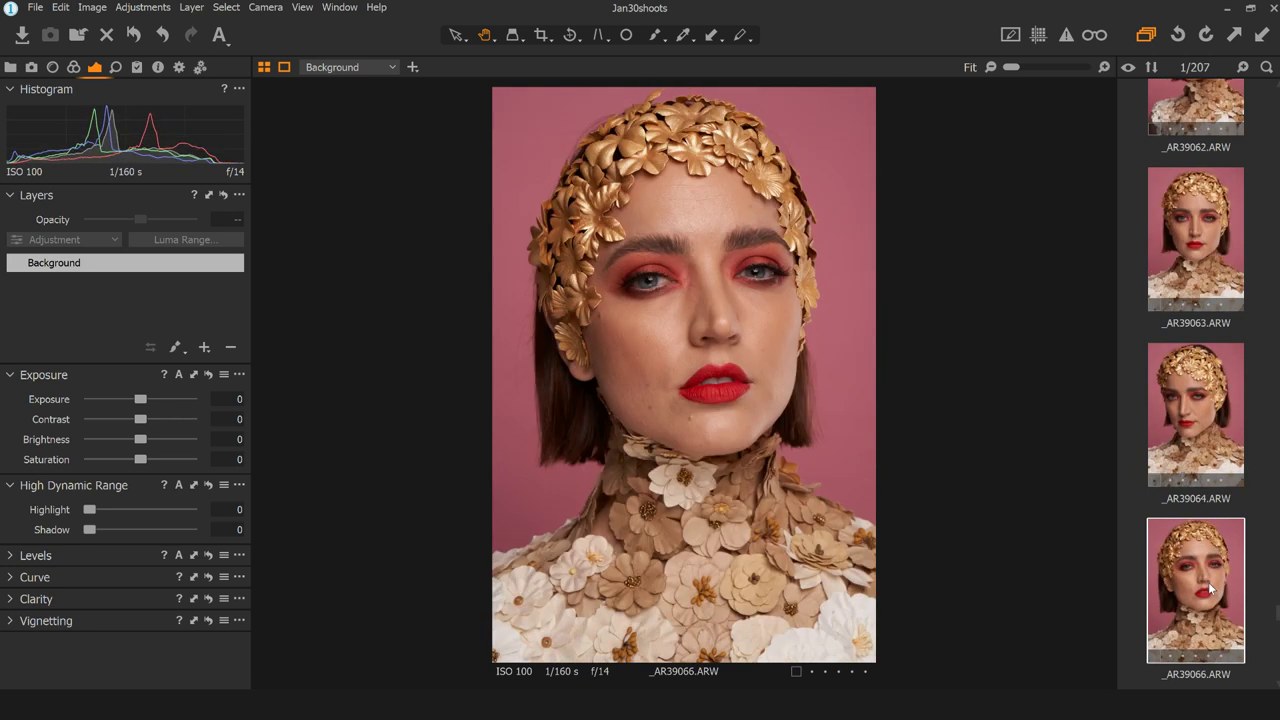
{"action": "key", "text": "Down"}
{"action": "key", "text": "Down"}
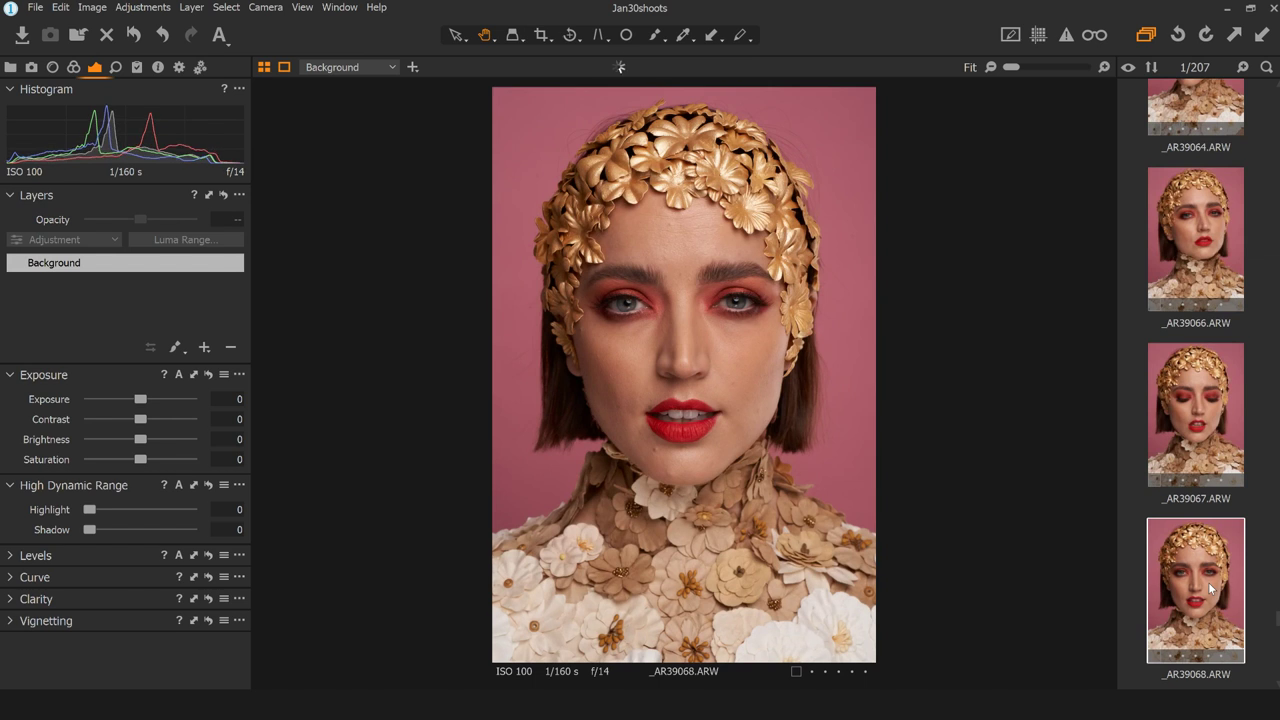
{"action": "key", "text": "Delete"}
{"action": "key", "text": "Delete"}
{"action": "key", "text": "Delete"}
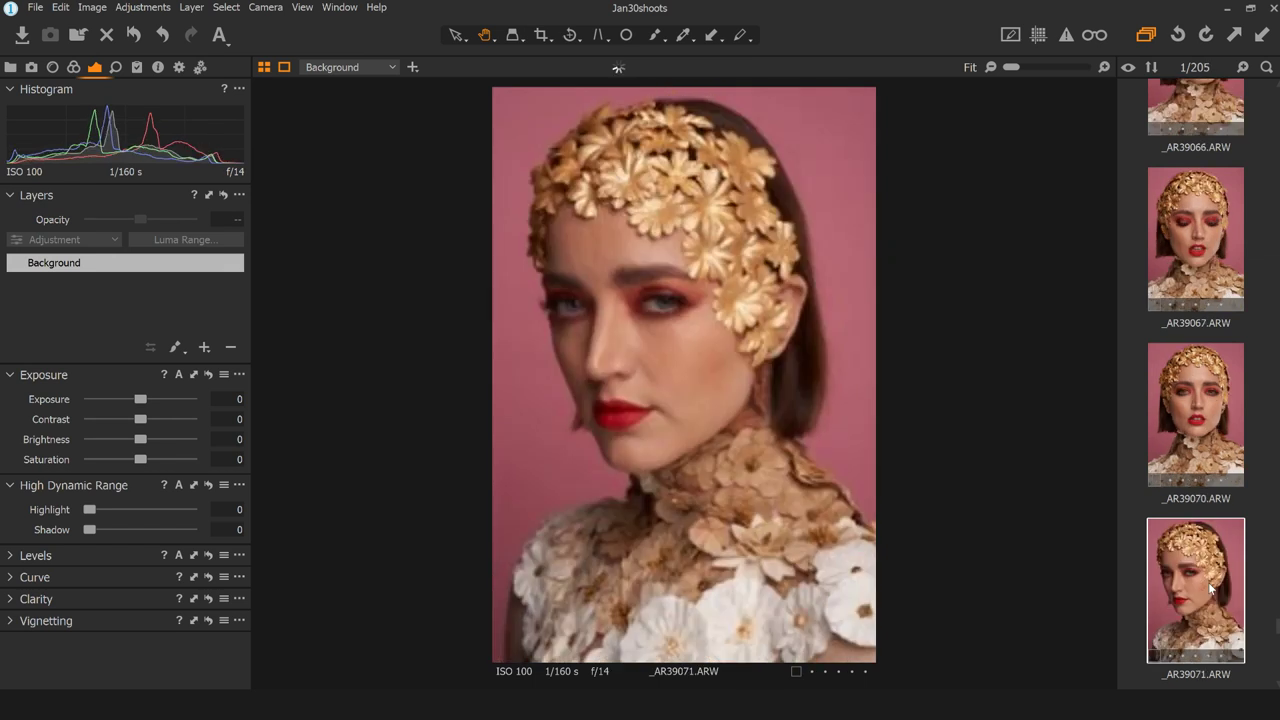
{"action": "key", "text": "Delete"}
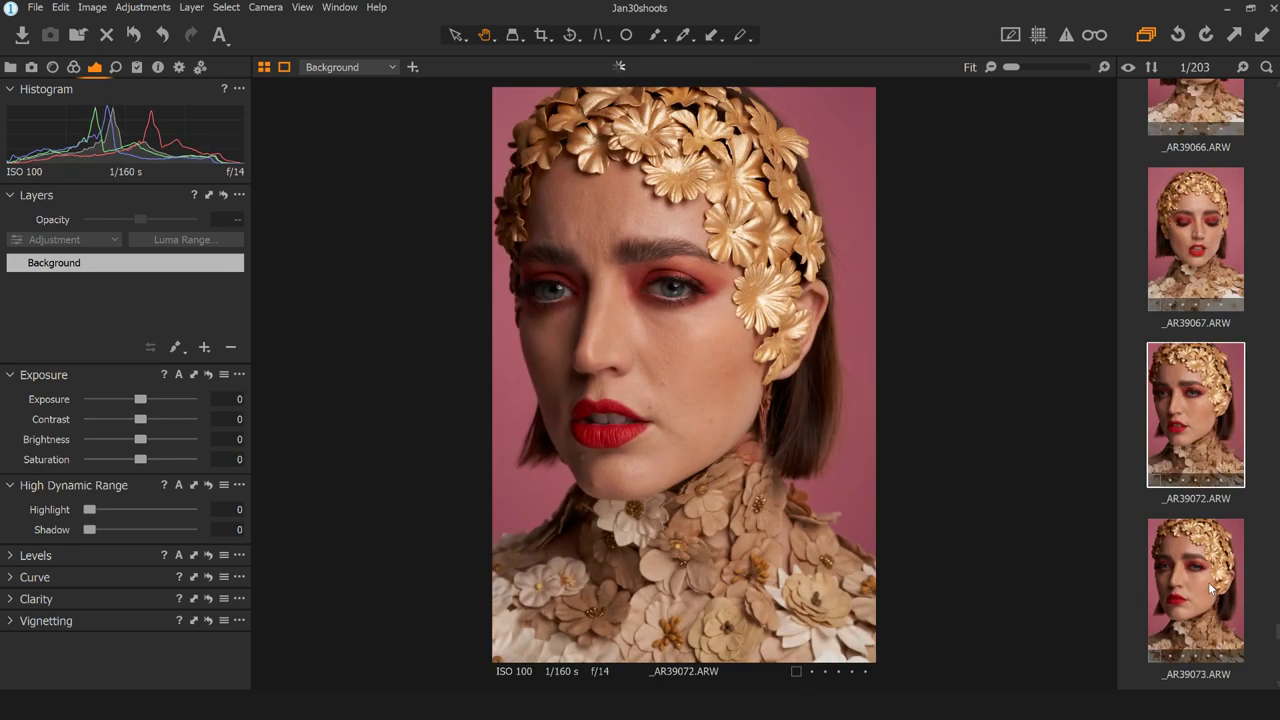
{"action": "key", "text": "Down"}
{"action": "key", "text": "Down"}
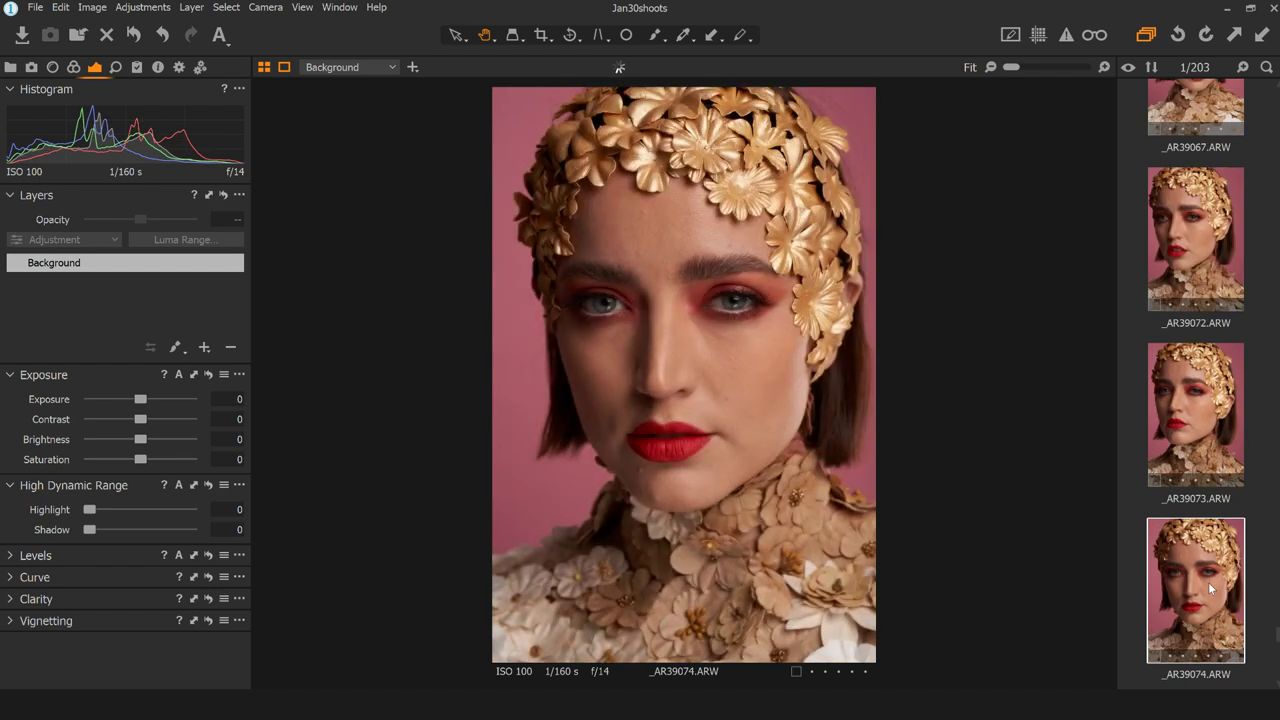
{"action": "key", "text": "Delete"}
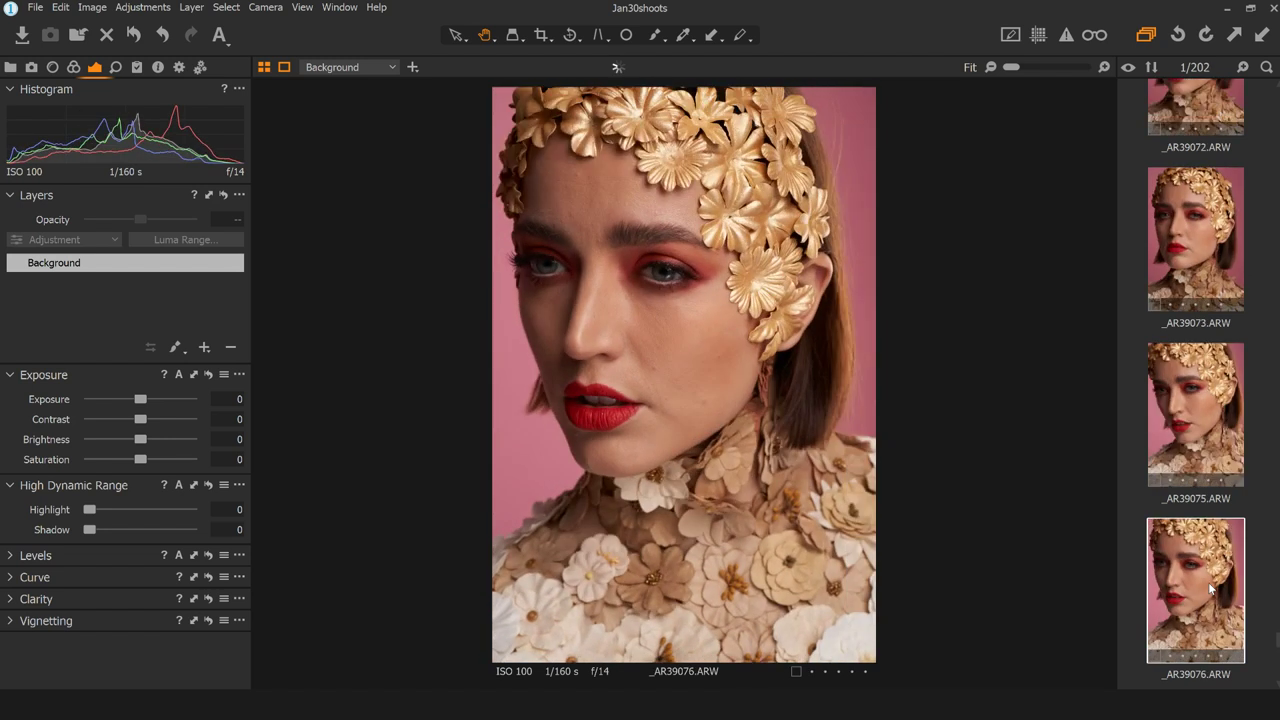
{"action": "key", "text": "Delete"}
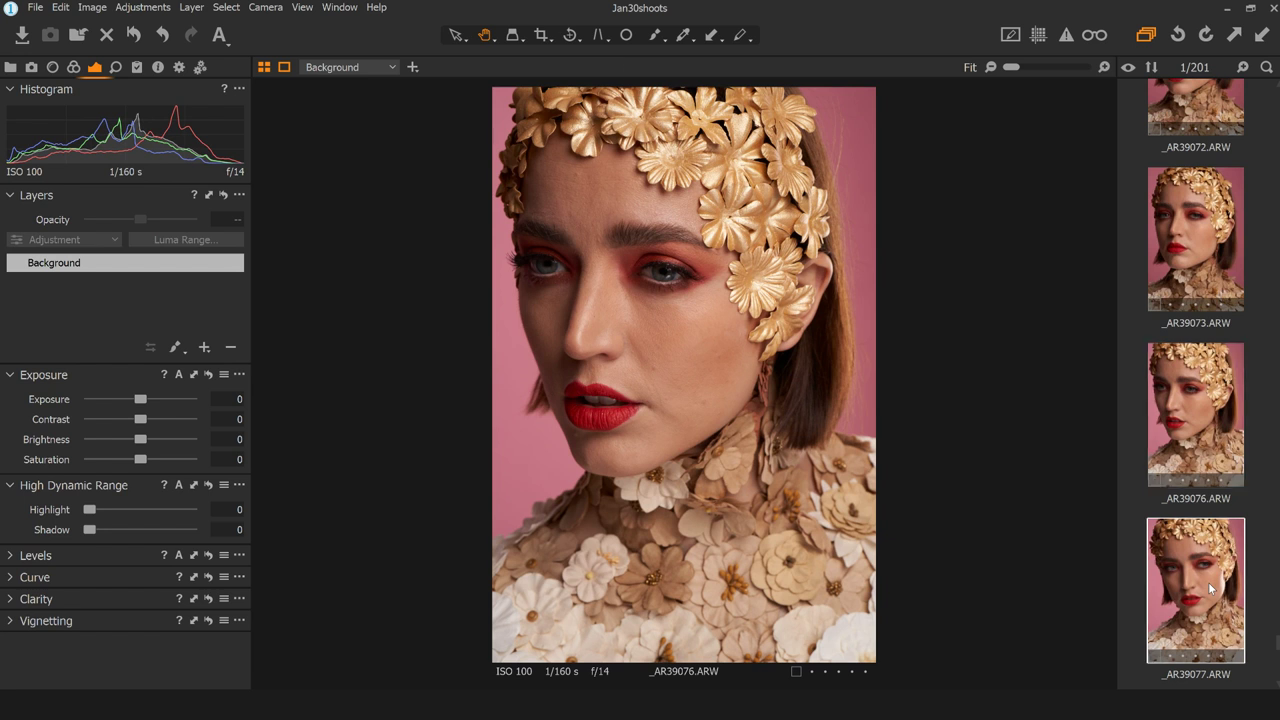
- Delete the rejected _AR39083 and continue on to _AR39088
{"action": "key", "text": "Down"}
{"action": "key", "text": "Down"}
{"action": "key", "text": "Down"}
{"action": "key", "text": "Down"}
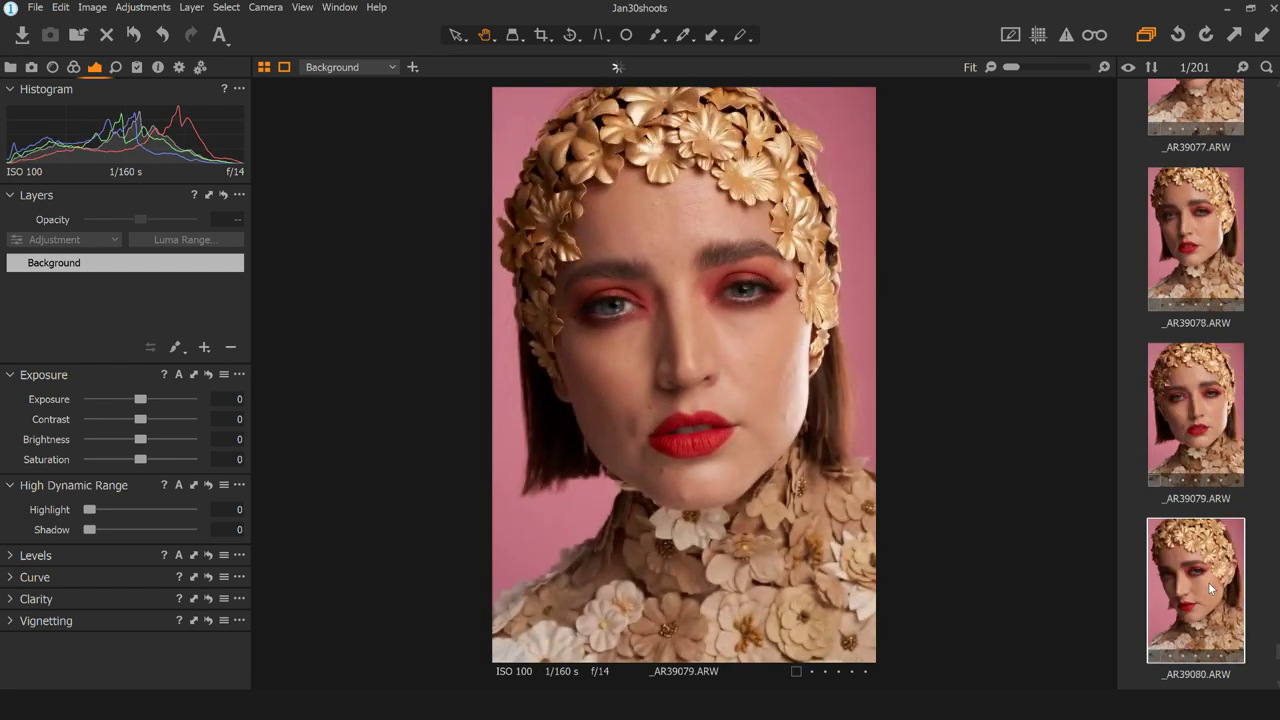
{"action": "key", "text": "Down"}
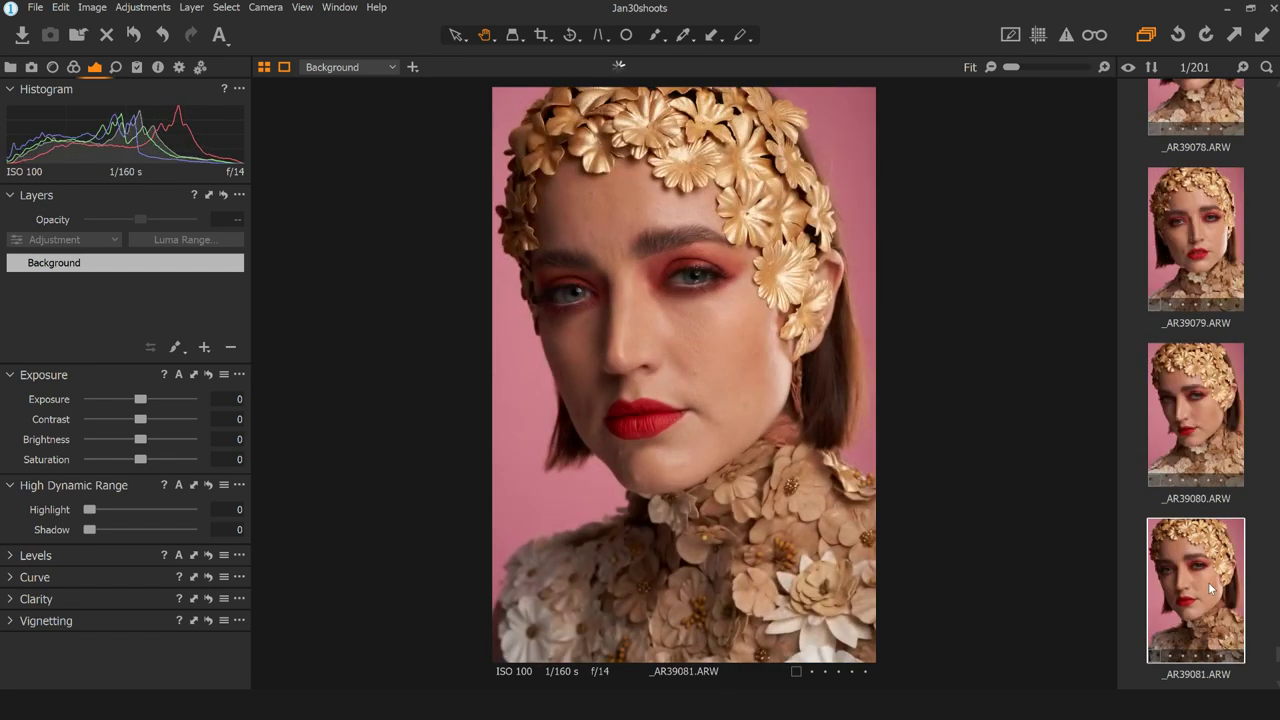
{"action": "key", "text": "Down"}
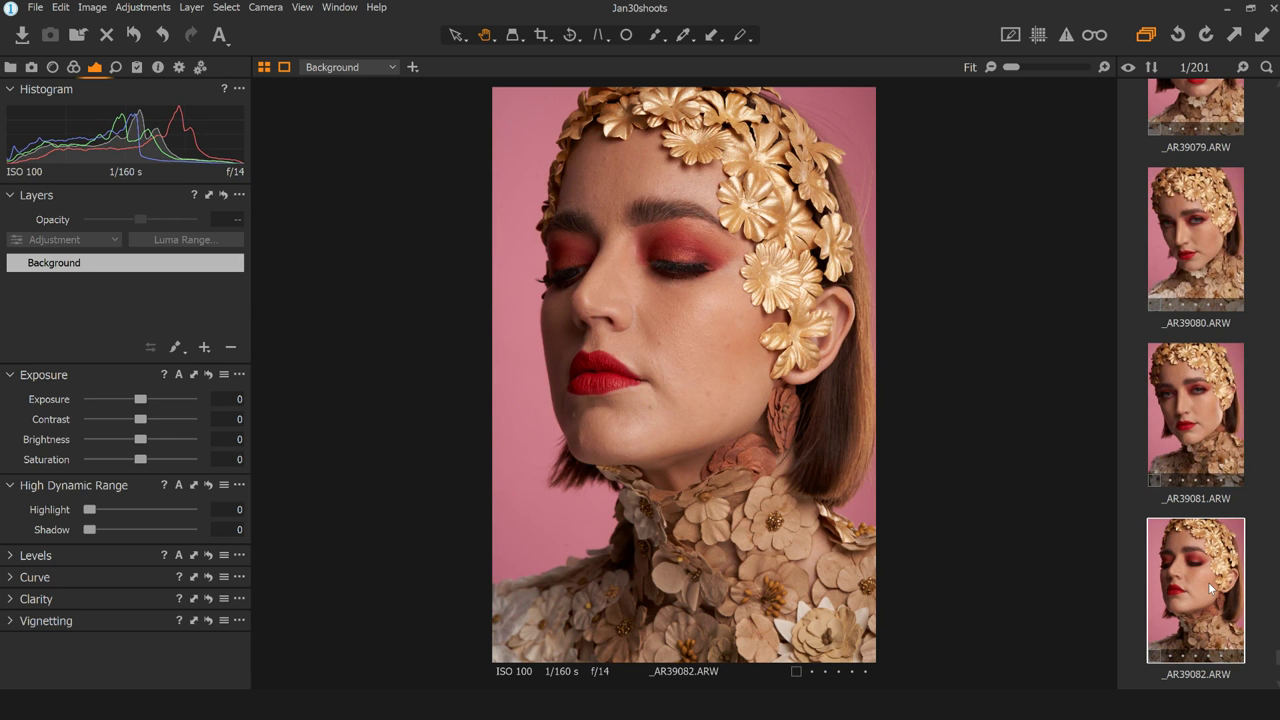
{"action": "key", "text": "Down"}
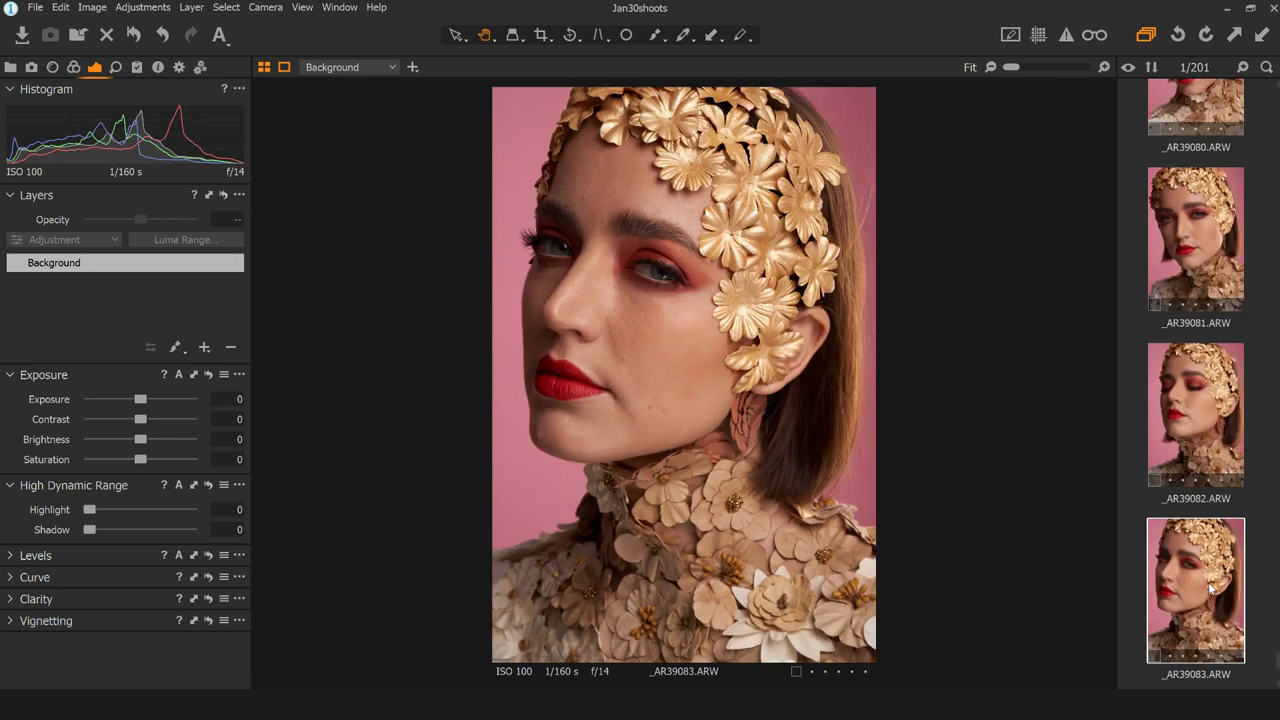
{"action": "key", "text": "Delete"}
{"action": "key", "text": "Down"}
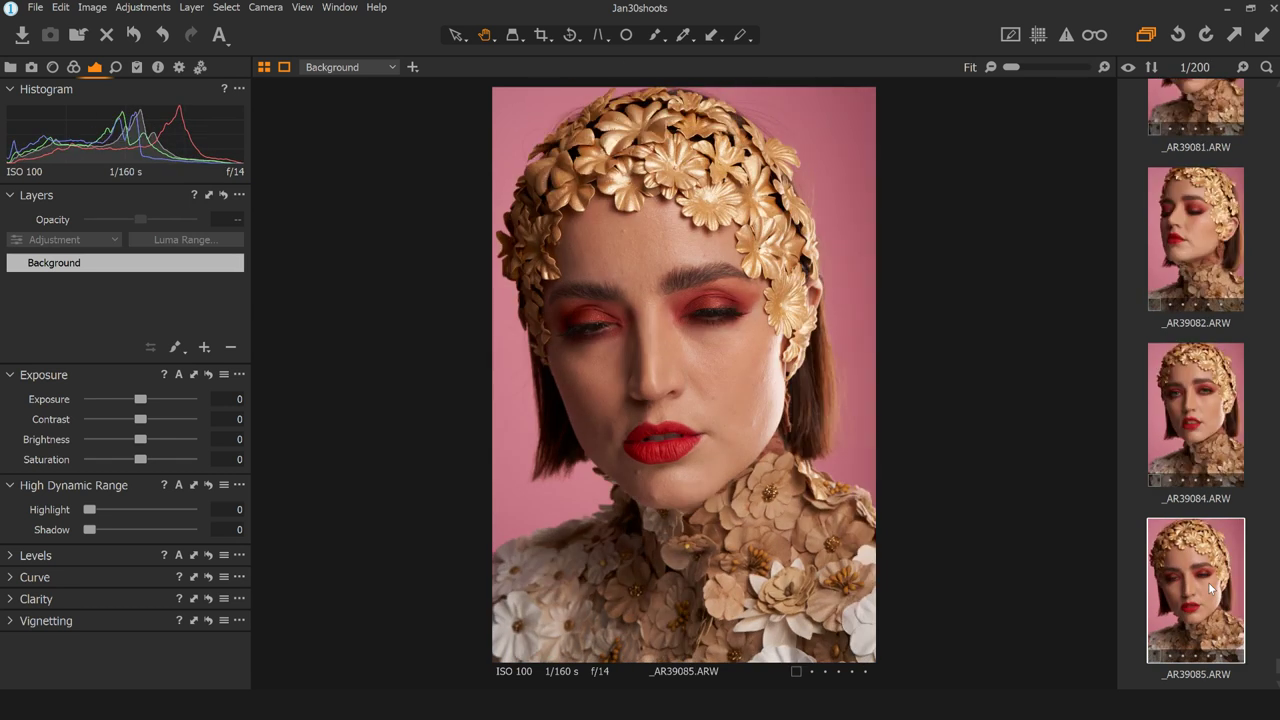
{"action": "key", "text": "Down"}
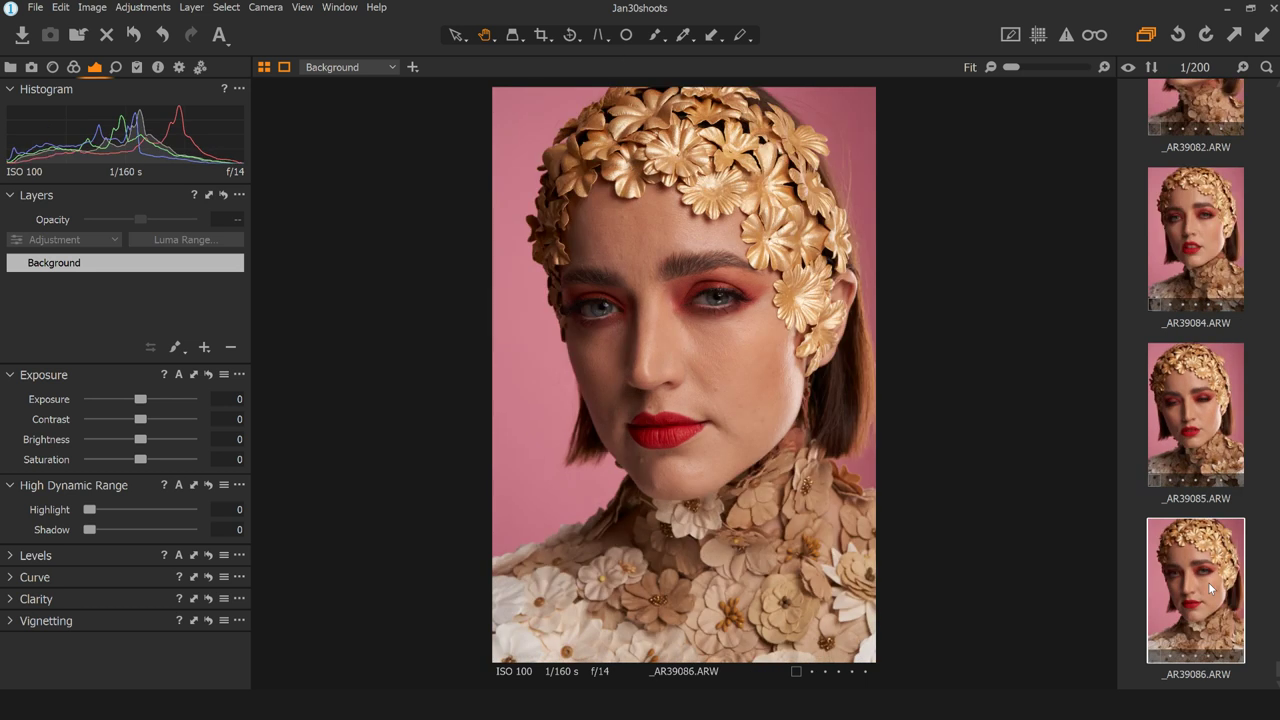
{"action": "key", "text": "Down"}
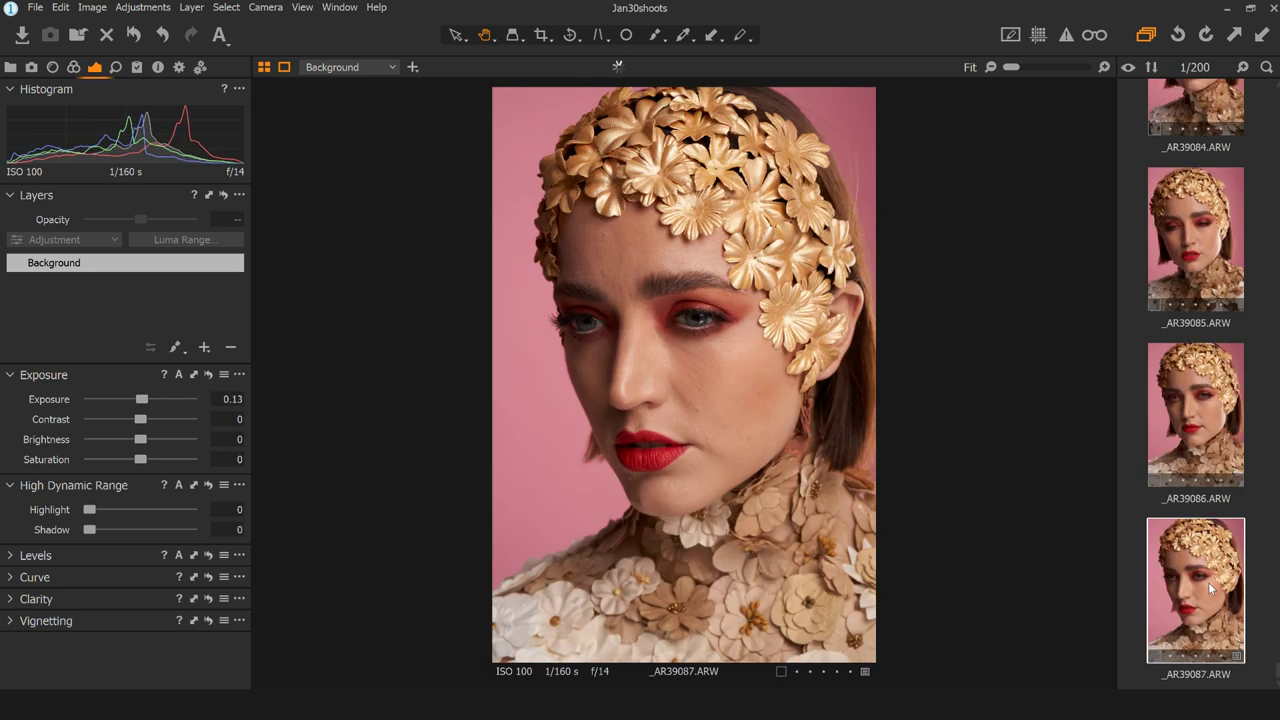
{"action": "key", "text": "Down"}
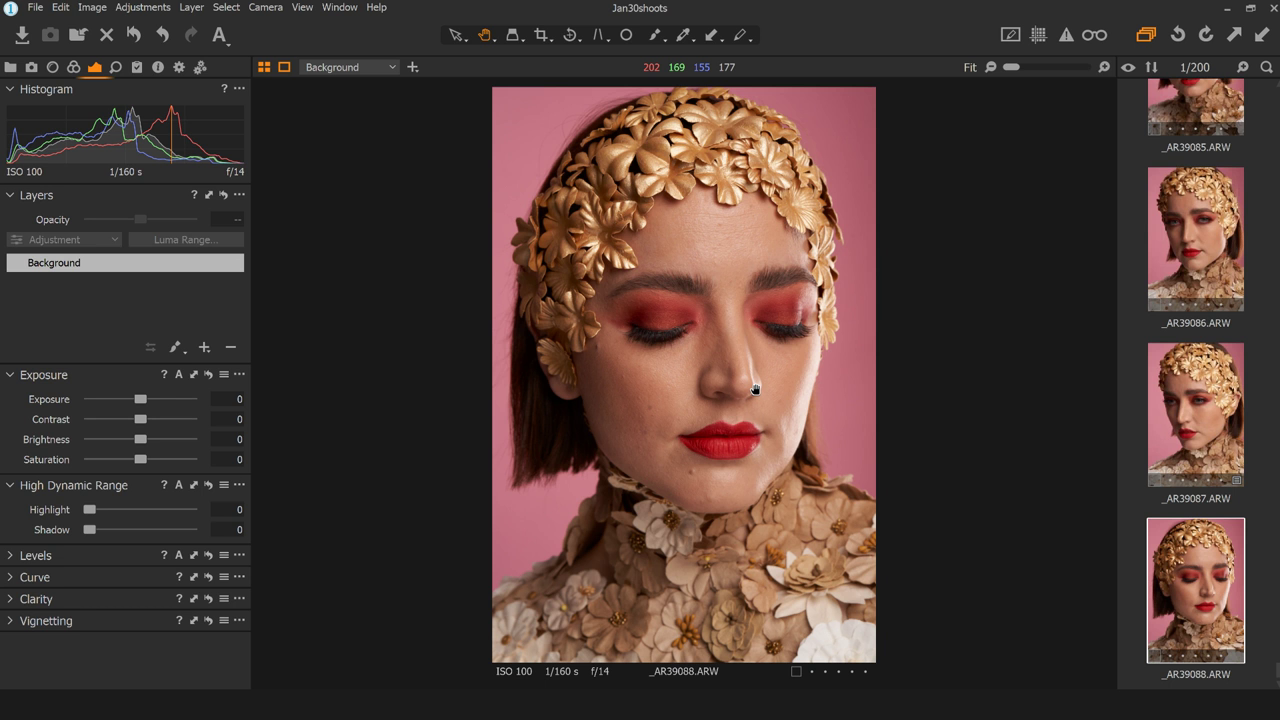
- Show the Library tools with the session folders and rating filters
{"action": "left_click", "coordinate": [10, 67]}
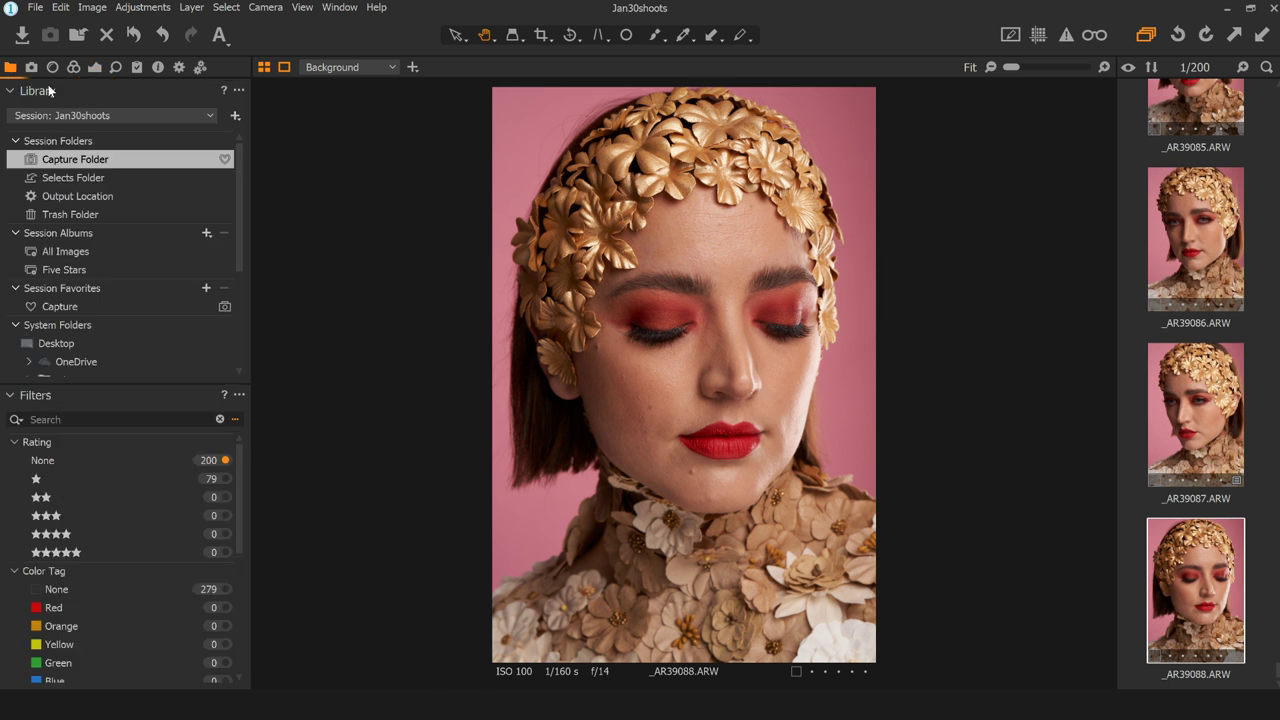
- Filter to the 79 one-star images and view _AR38813, then _AR38818
{"action": "left_click", "coordinate": [225, 479]}
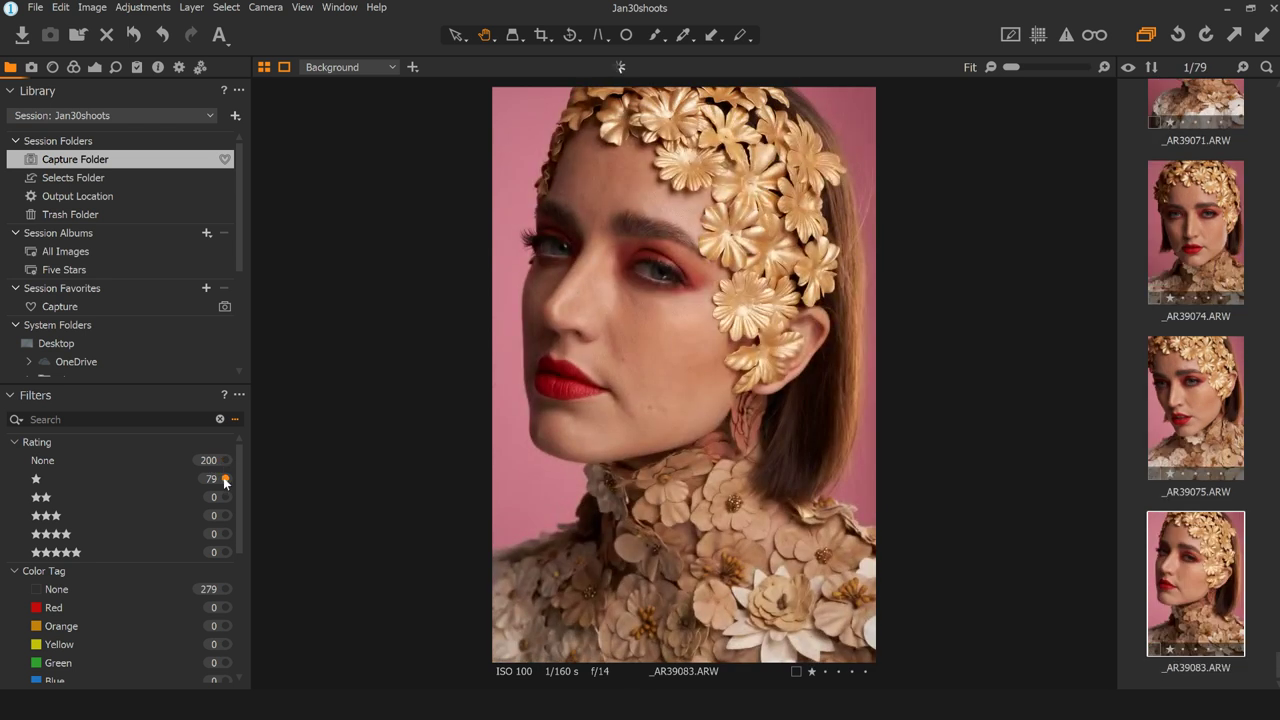
{"action": "scroll", "coordinate": [1150, 374], "scroll_direction": "up", "scroll_amount": 10}
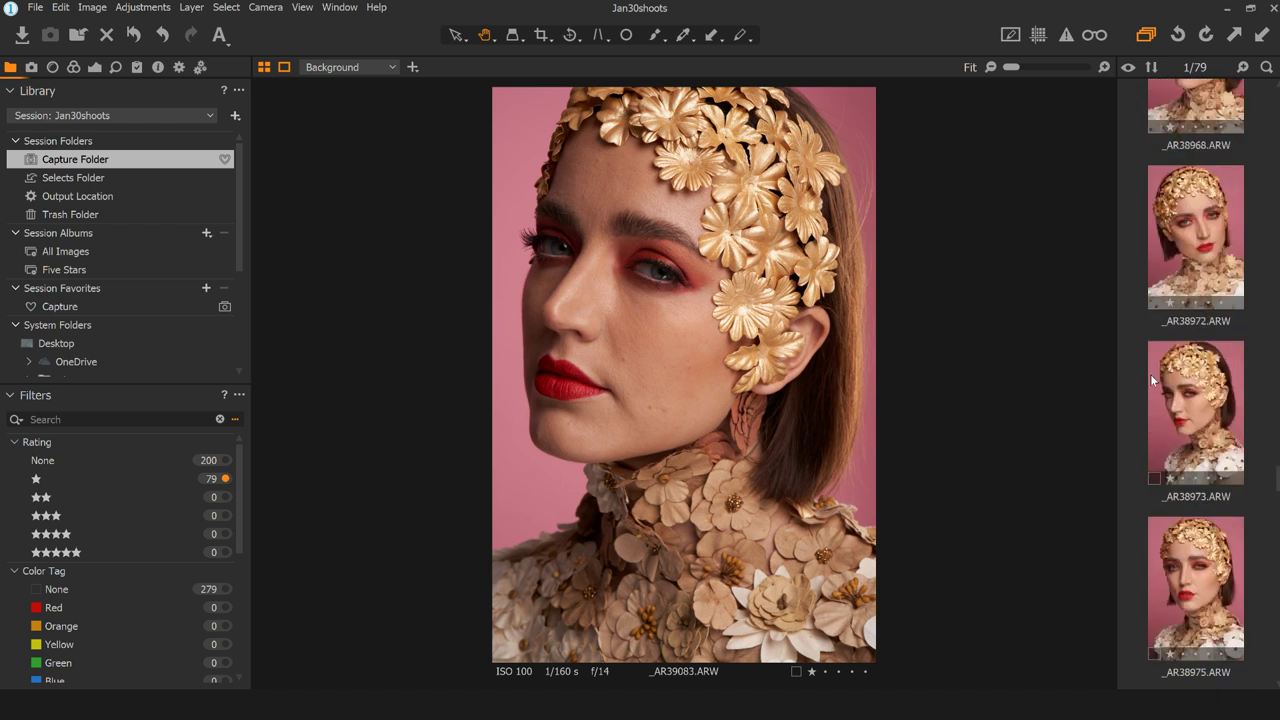
{"action": "scroll", "coordinate": [1150, 374], "scroll_direction": "up", "scroll_amount": 2}
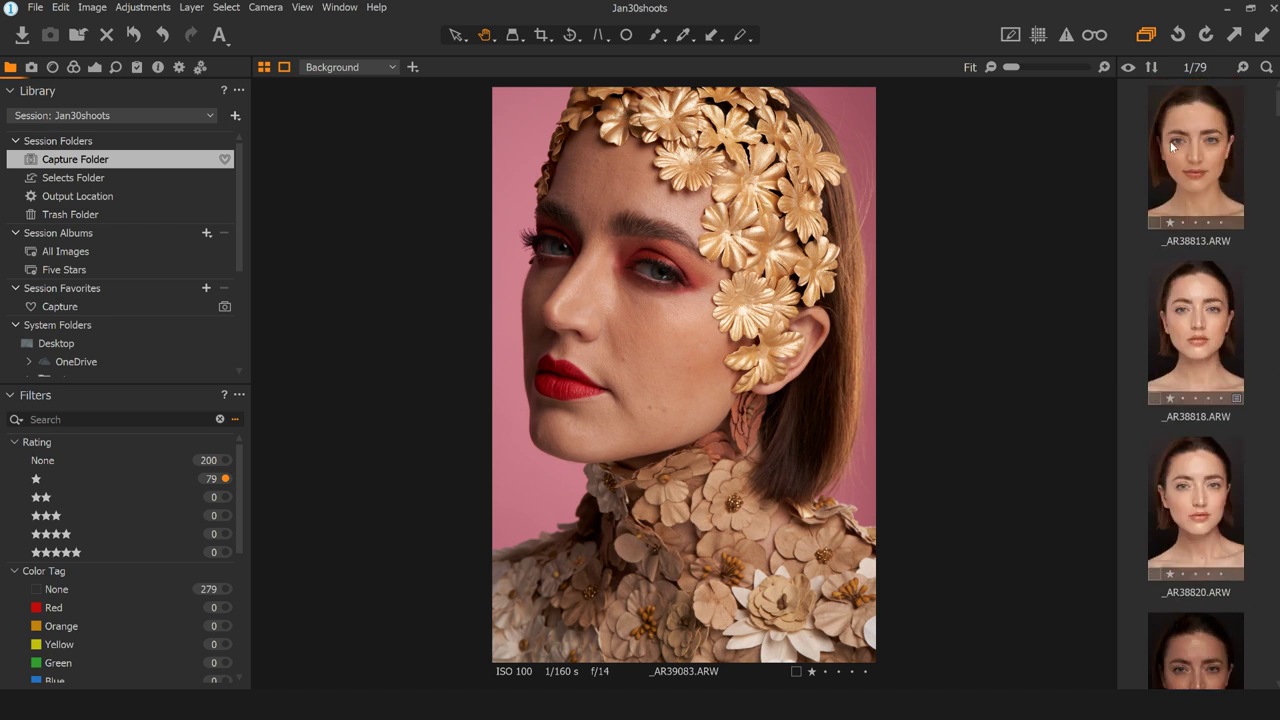
{"action": "left_click", "coordinate": [1175, 135]}
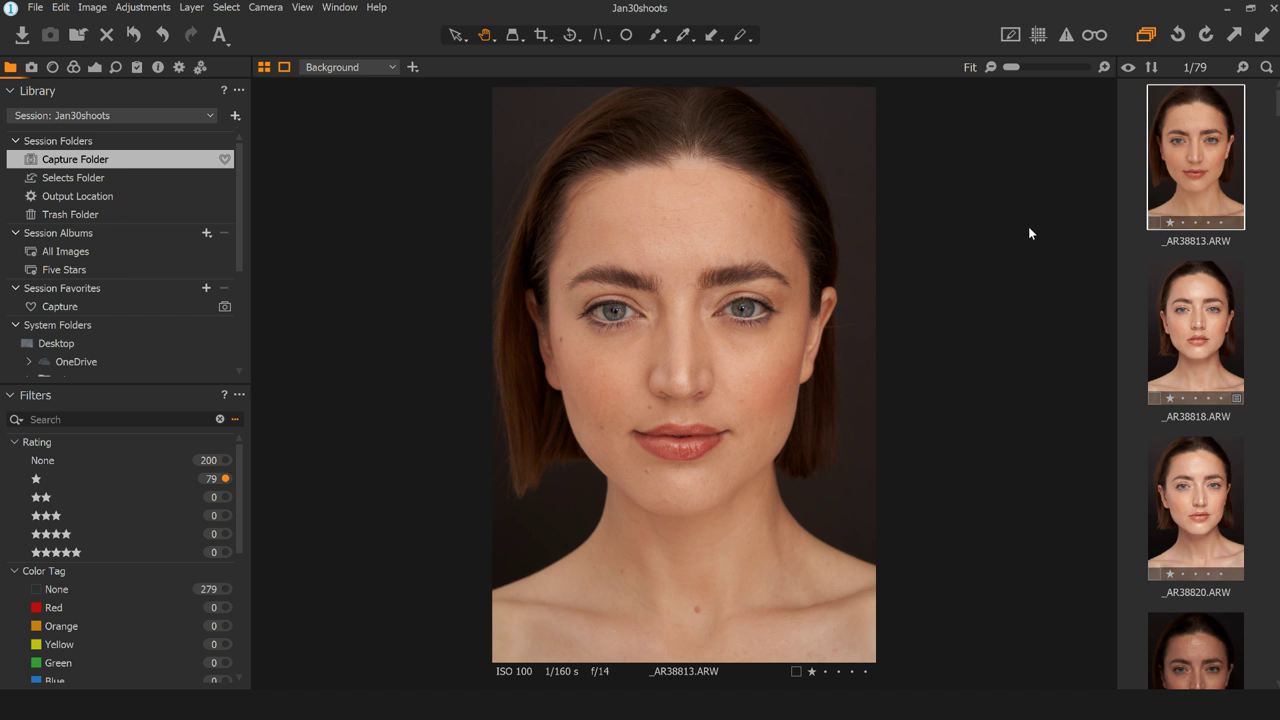
{"action": "key", "text": "Right"}
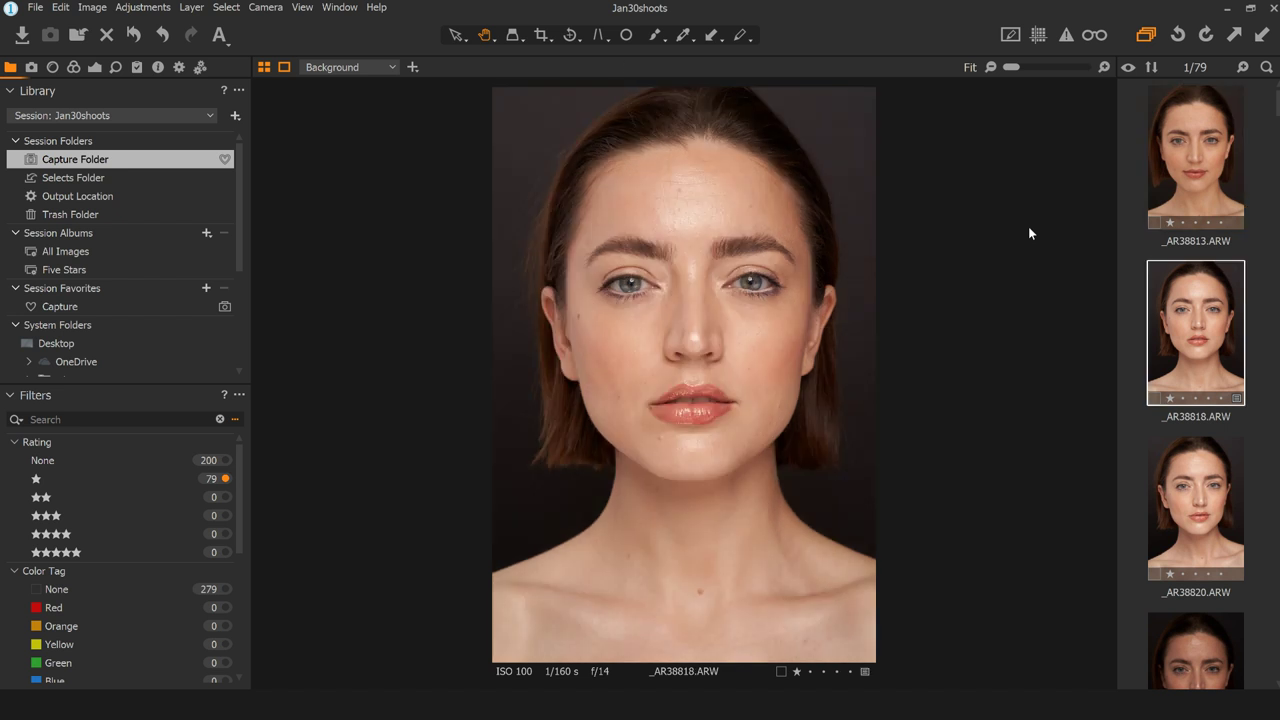
- Rate _AR38813 and _AR38818 two stars
{"action": "key", "text": "Right"}
{"action": "key", "text": "Left"}
{"action": "key", "text": "Left"}
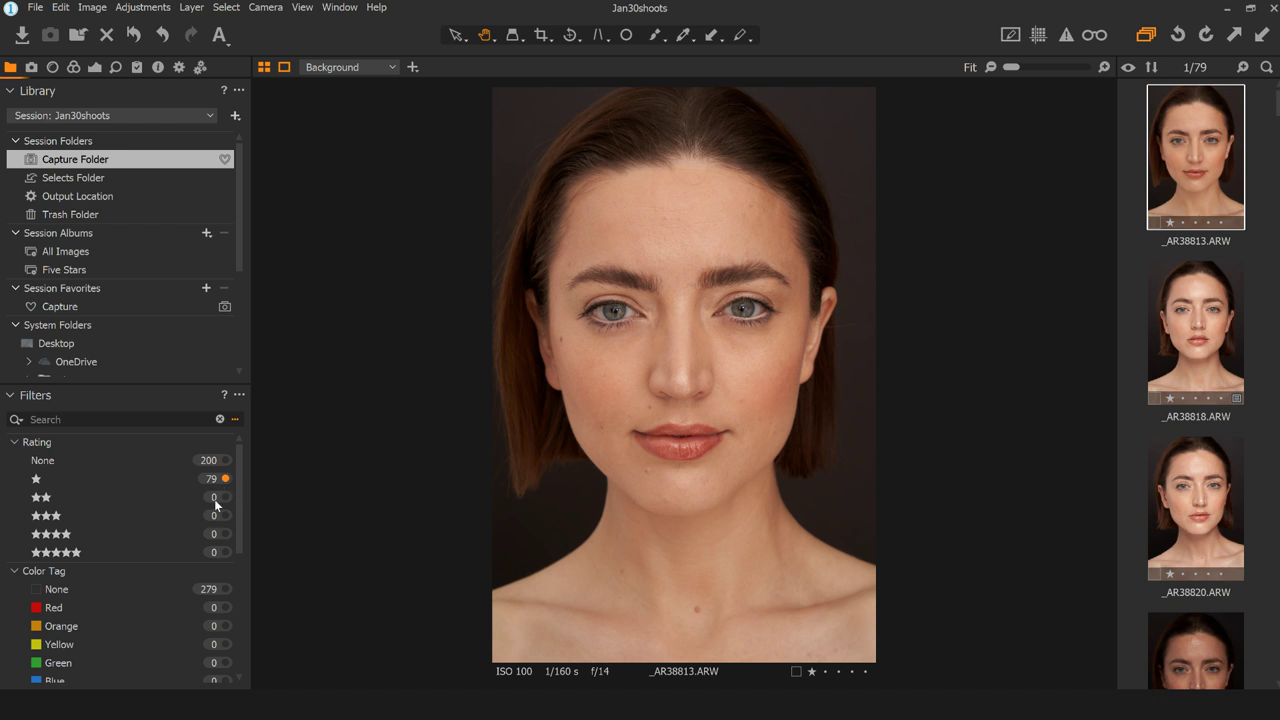
{"action": "key", "text": "2"}
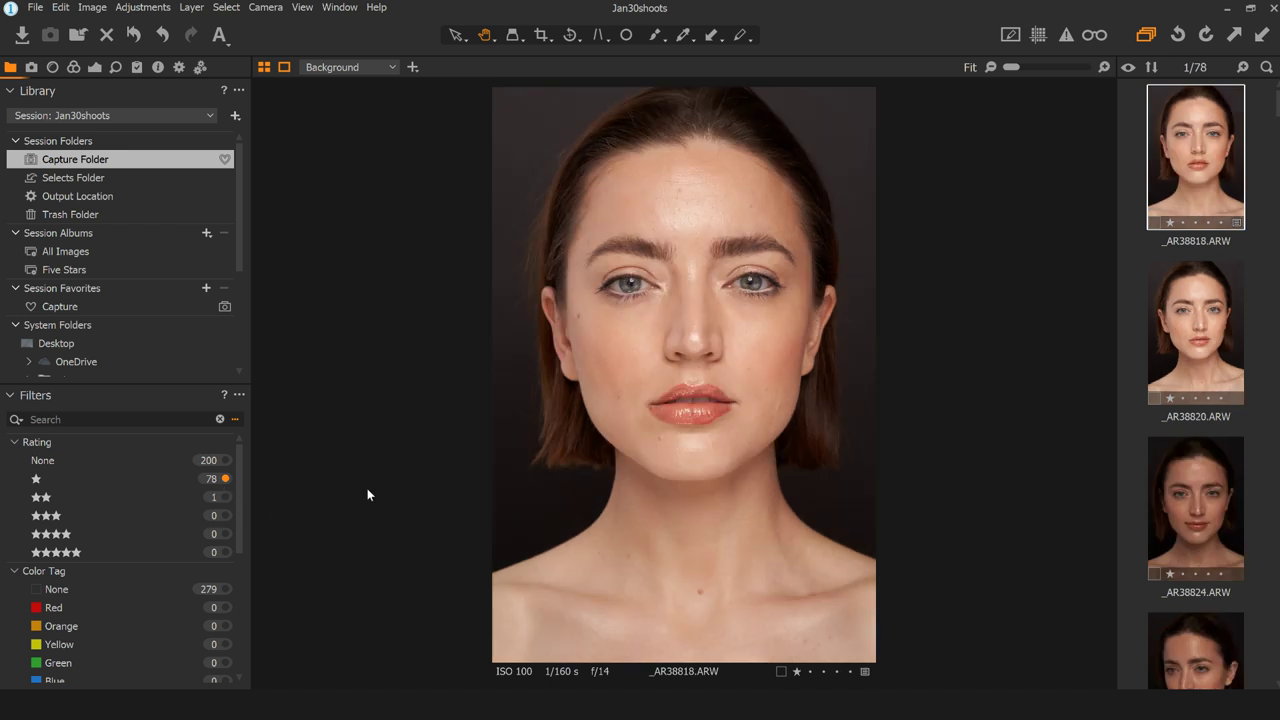
{"action": "key", "text": "2"}
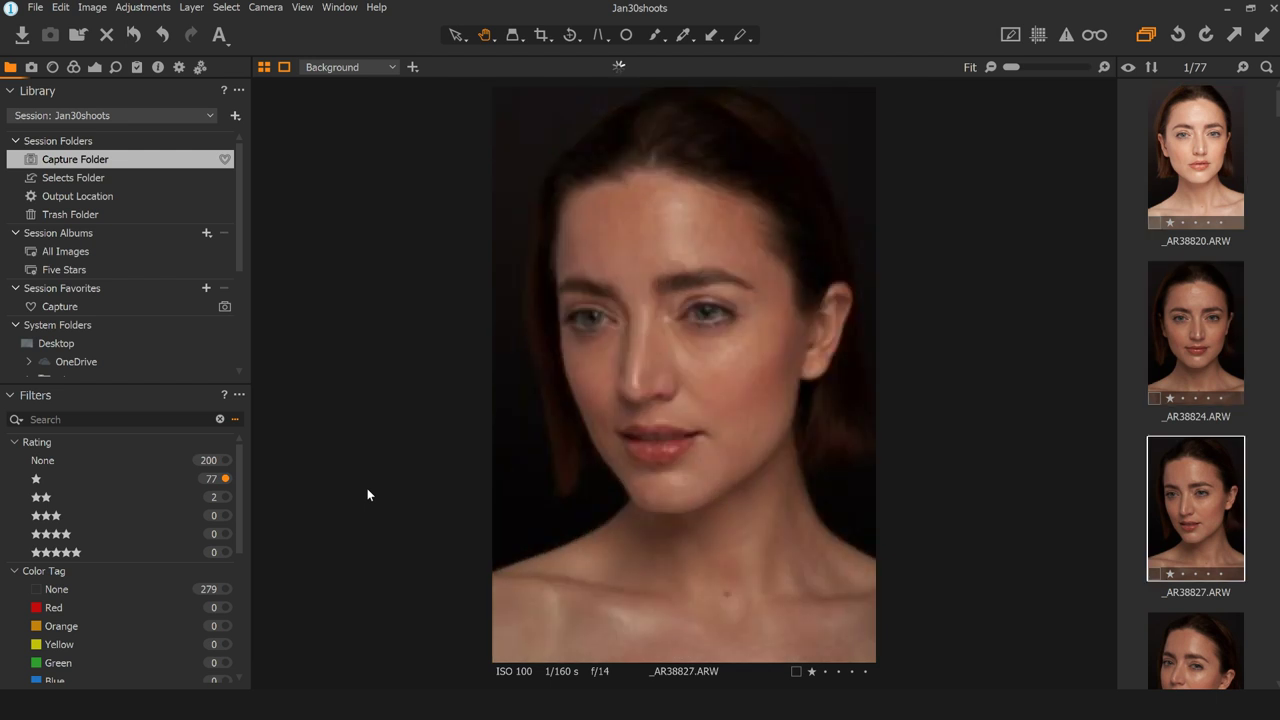
{"action": "key", "text": "Right"}
{"action": "key", "text": "Right"}
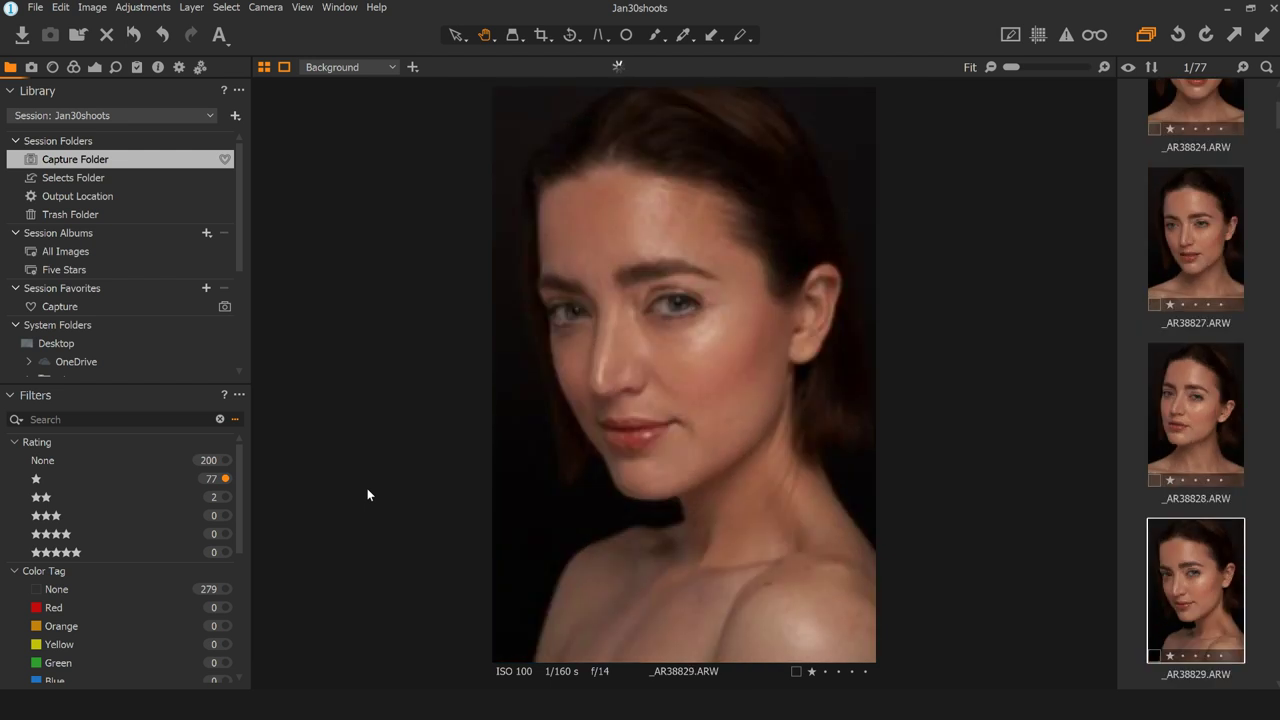
{"action": "key", "text": "Right"}
{"action": "key", "text": "Right"}
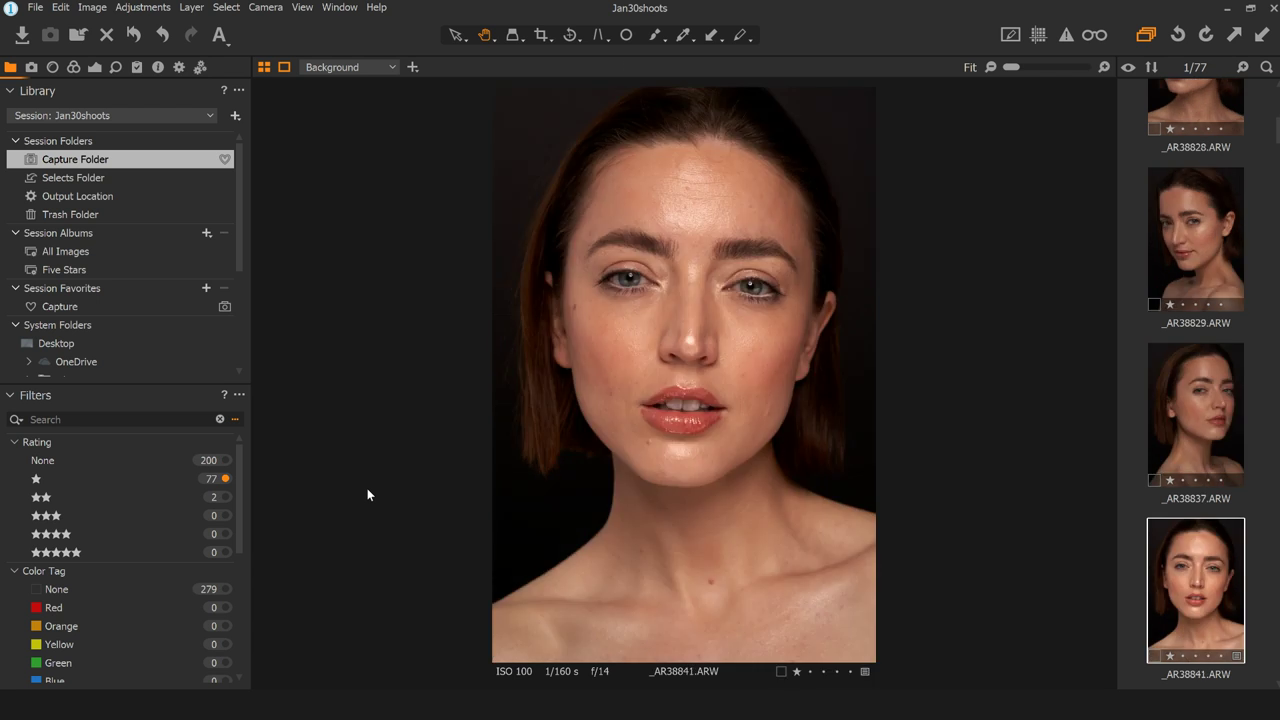
- Rate _AR38841 and _AR38848 two stars, comparing _AR38848 with _AR38855
{"action": "key", "text": "2"}
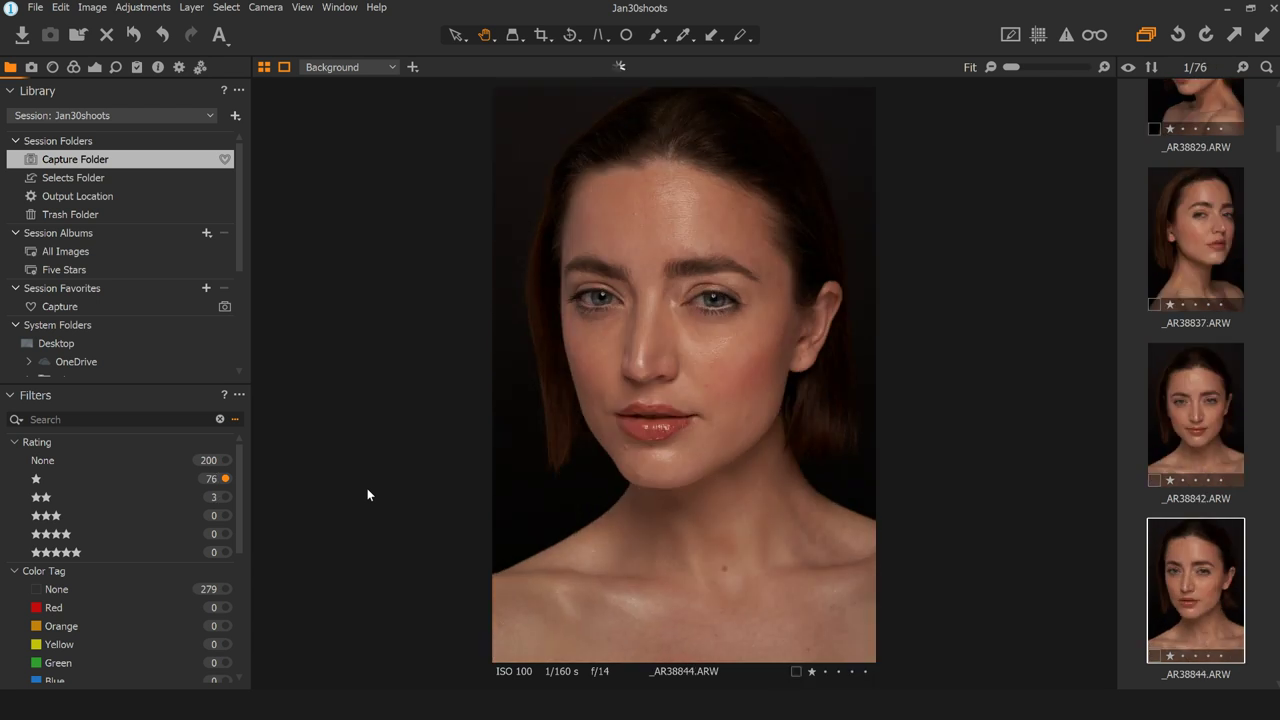
{"action": "key", "text": "Right"}
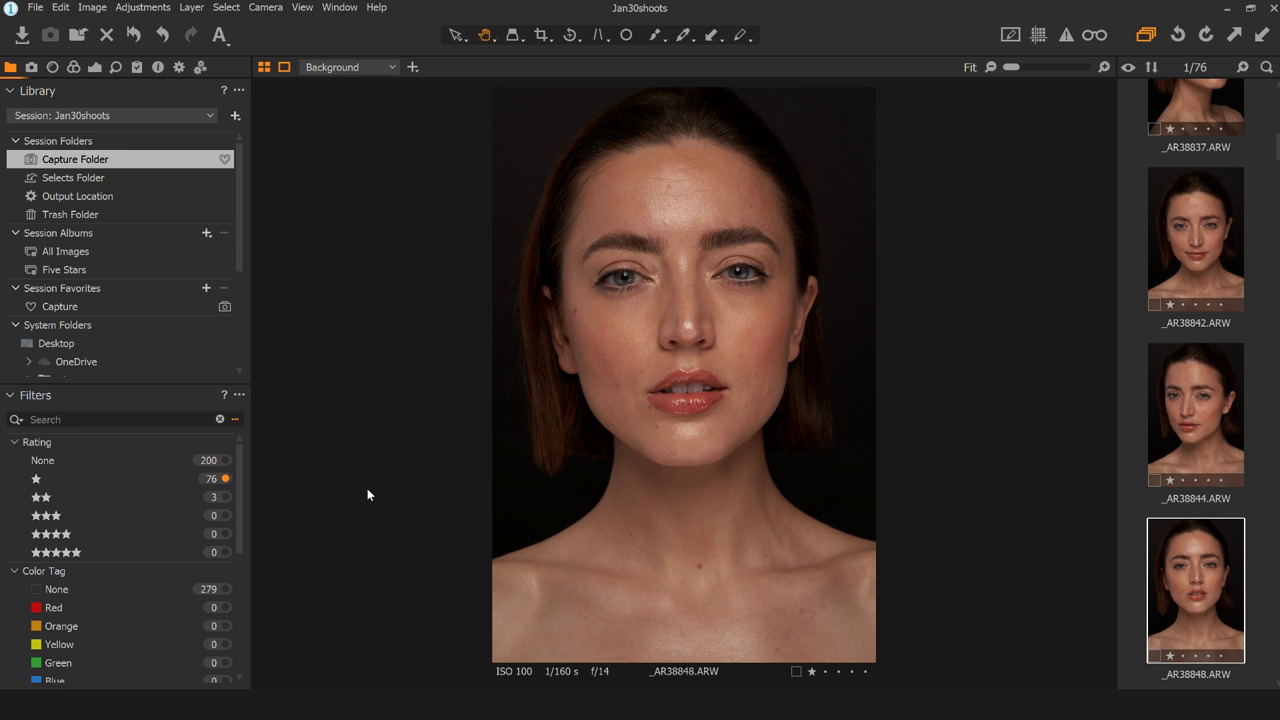
{"action": "key", "text": "Right"}
{"action": "key", "text": "Left"}
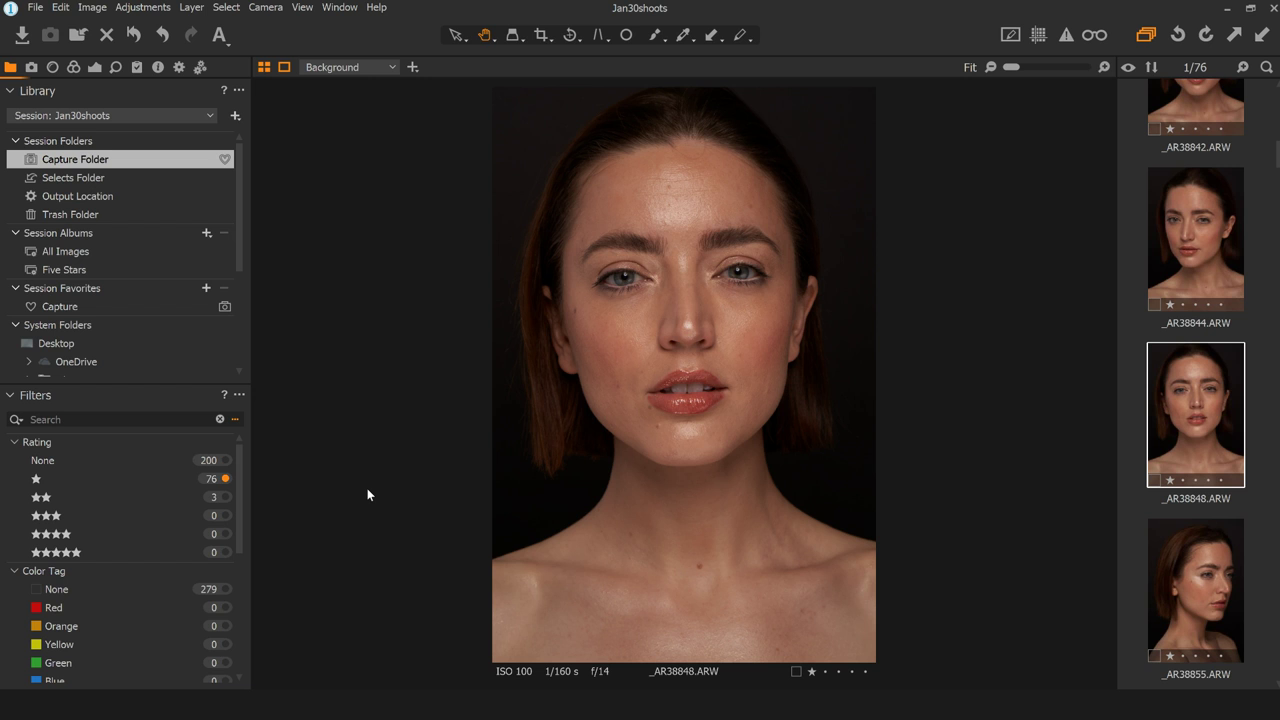
{"action": "key", "text": "2"}
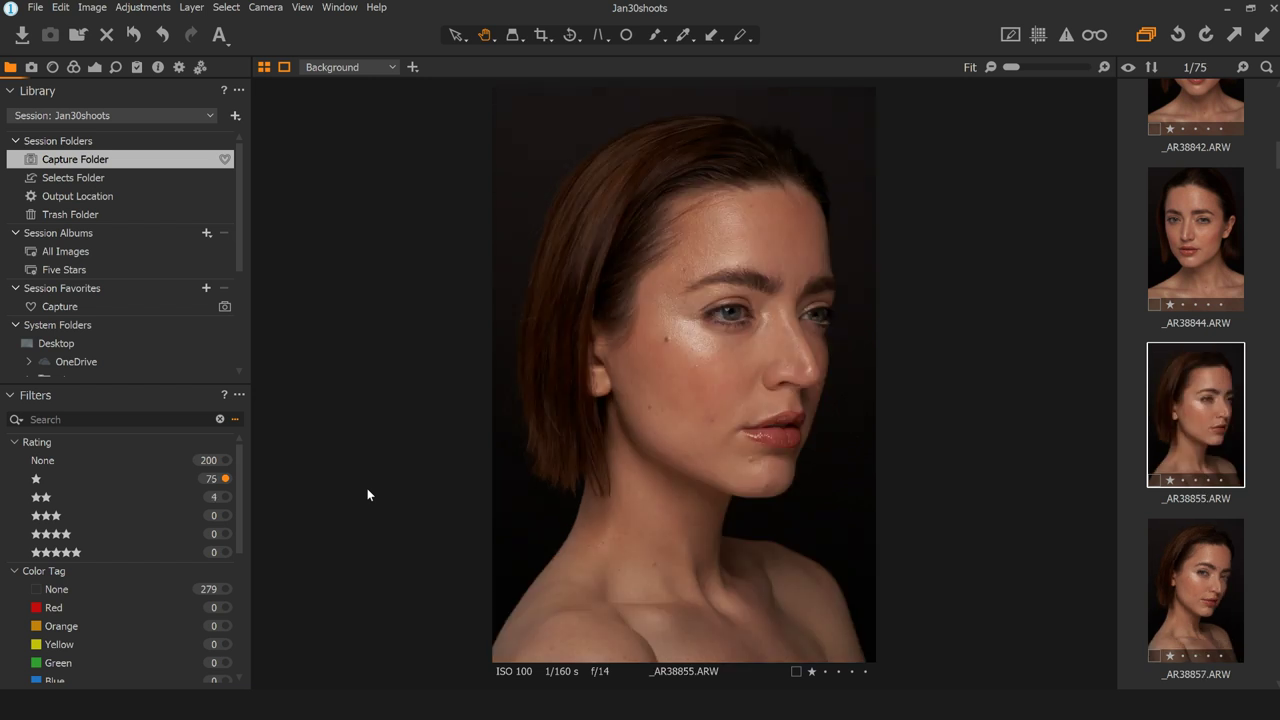
{"action": "key", "text": "Right"}
- Give _AR38857, _AR38882 and the next keeper two stars
{"action": "key", "text": "2"}
{"action": "key", "text": "Right"}
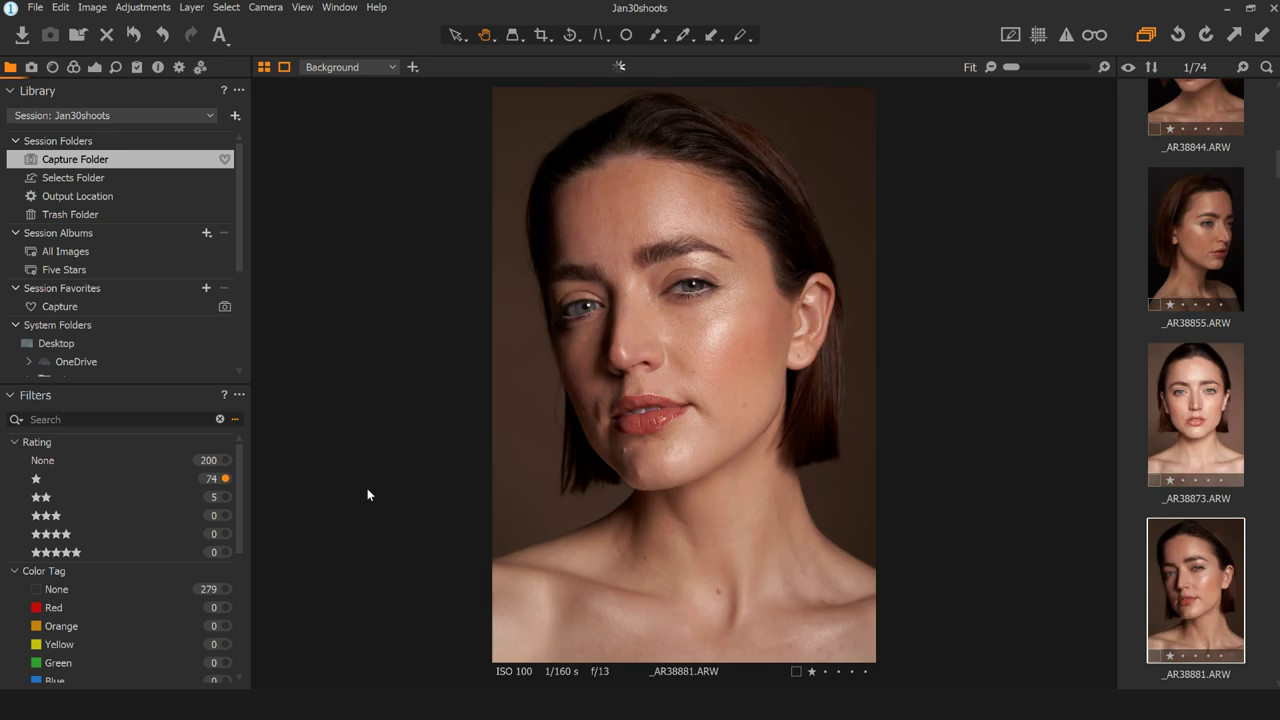
{"action": "key", "text": "Right"}
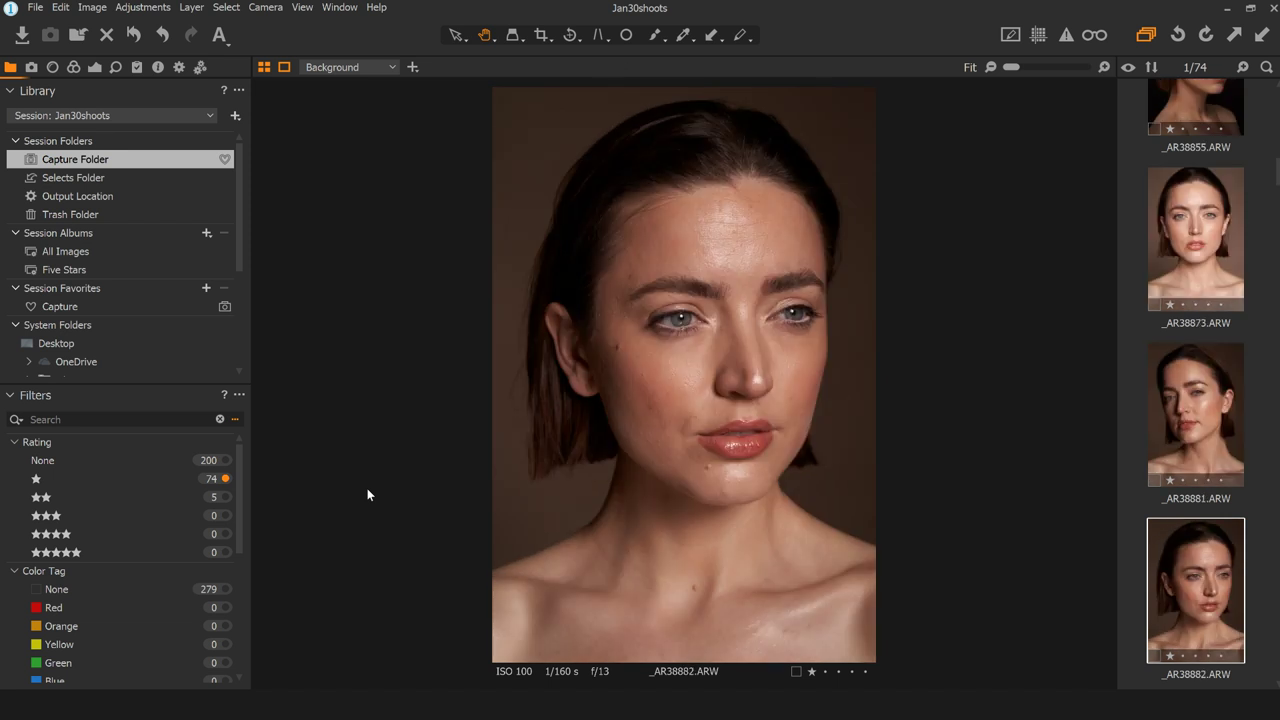
{"action": "key", "text": "2"}
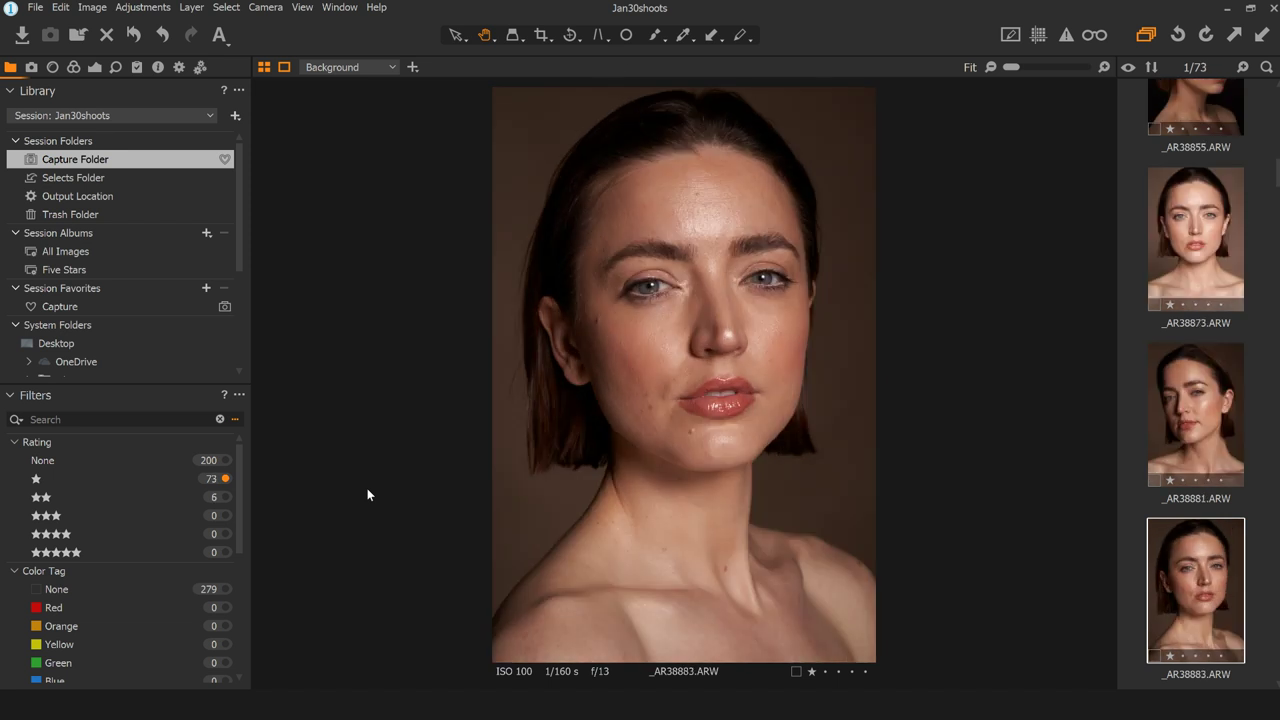
{"action": "key", "text": "Right"}
{"action": "key", "text": "2"}
{"action": "key", "text": "2"}
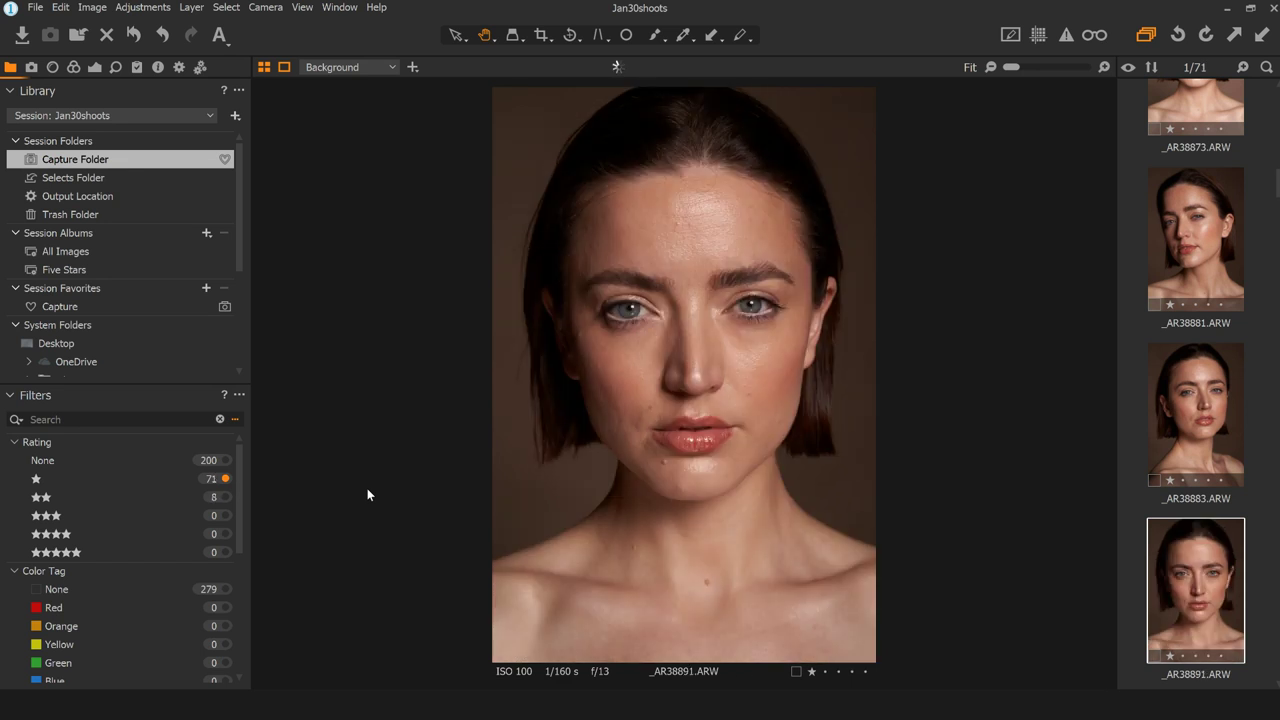
- Compare _AR38883, _AR38891 and _AR38893 against each other and against _AR38897 and _AR38898
{"action": "key", "text": "Right"}
{"action": "key", "text": "Left"}
{"action": "key", "text": "Right"}
{"action": "key", "text": "Left"}
{"action": "key", "text": "Right"}
{"action": "key", "text": "Left"}
{"action": "key", "text": "Left"}
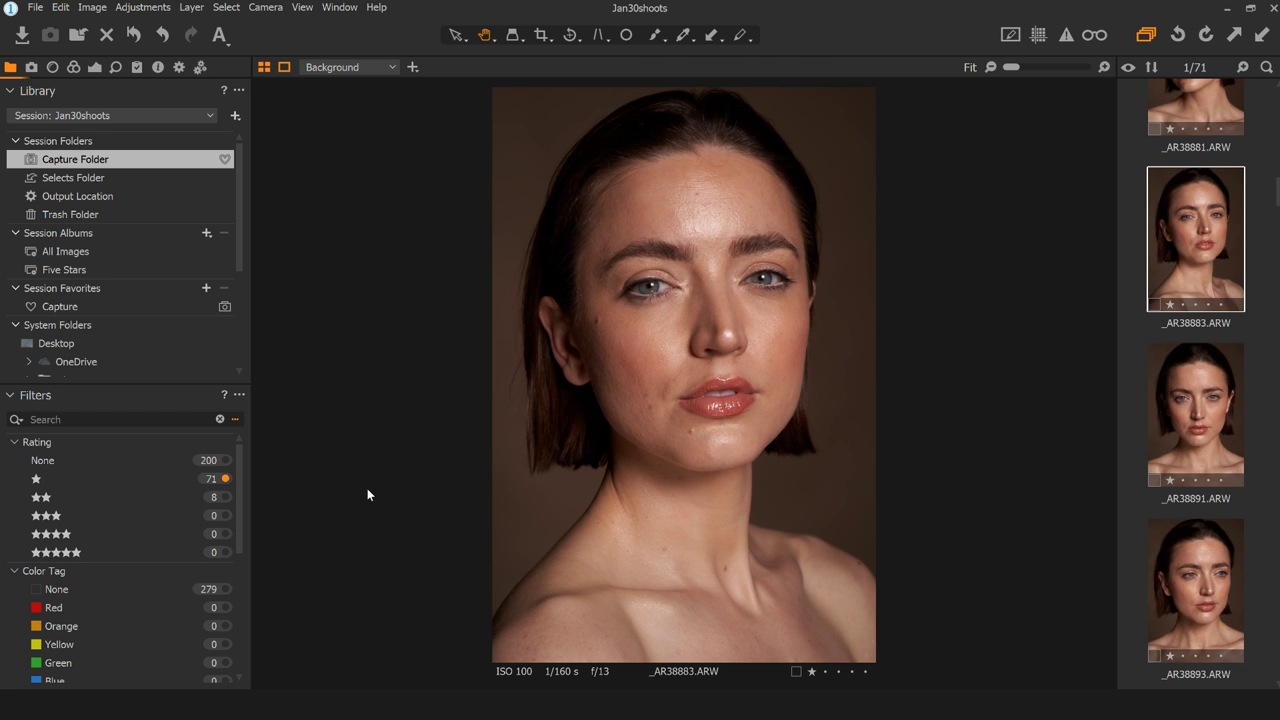
{"action": "key", "text": "Right"}
{"action": "key", "text": "Right"}
{"action": "key", "text": "Left"}
{"action": "key", "text": "Left"}
{"action": "key", "text": "Right"}
{"action": "key", "text": "Right"}
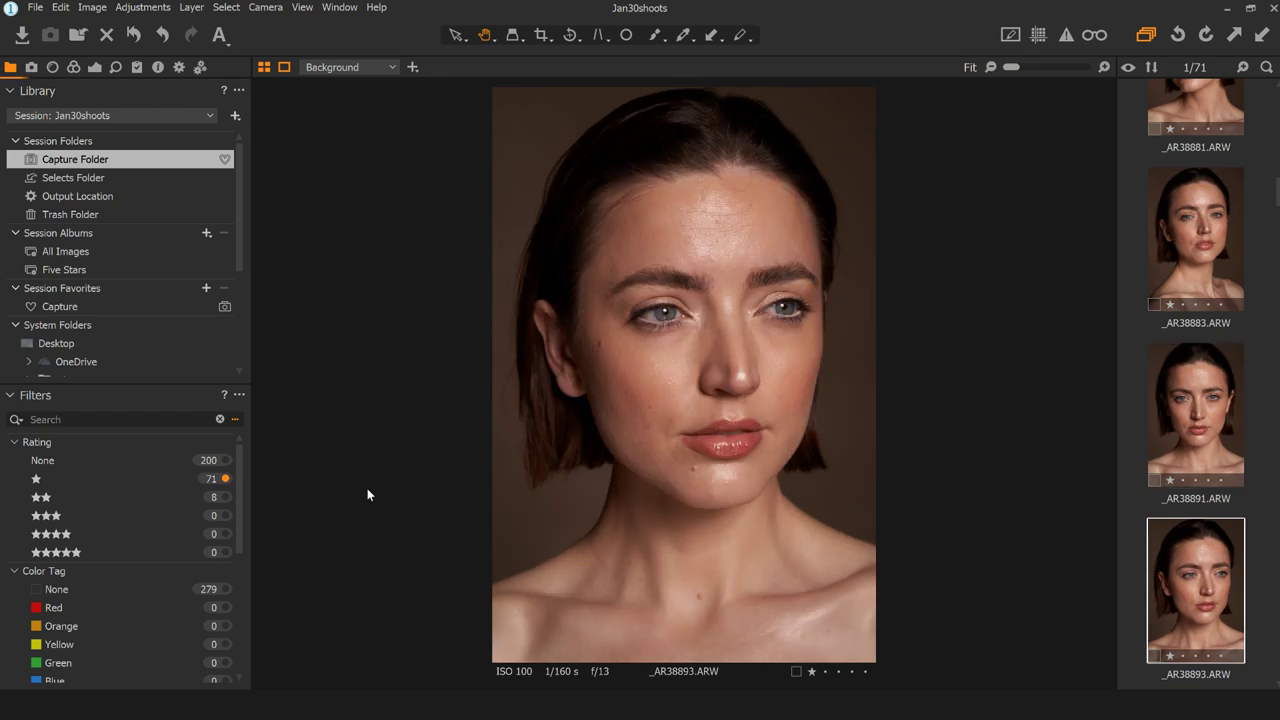
{"action": "key", "text": "Right"}
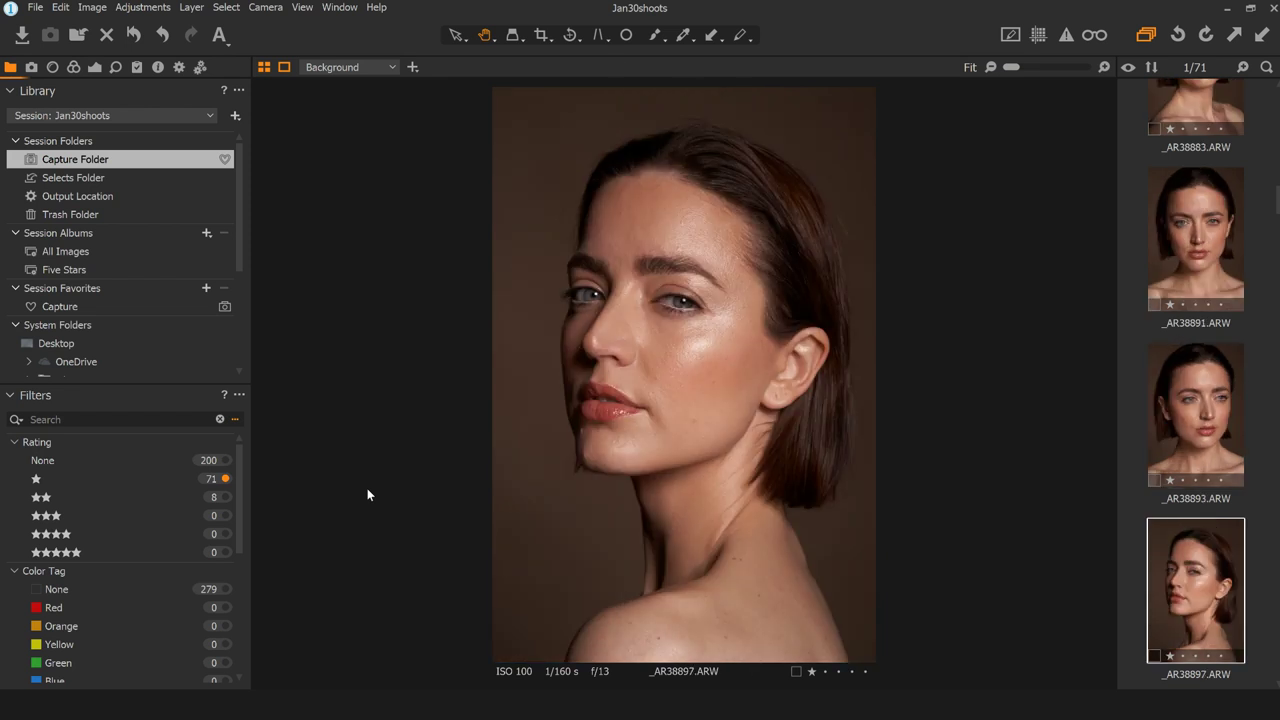
{"action": "key", "text": "Right"}
{"action": "key", "text": "Right"}
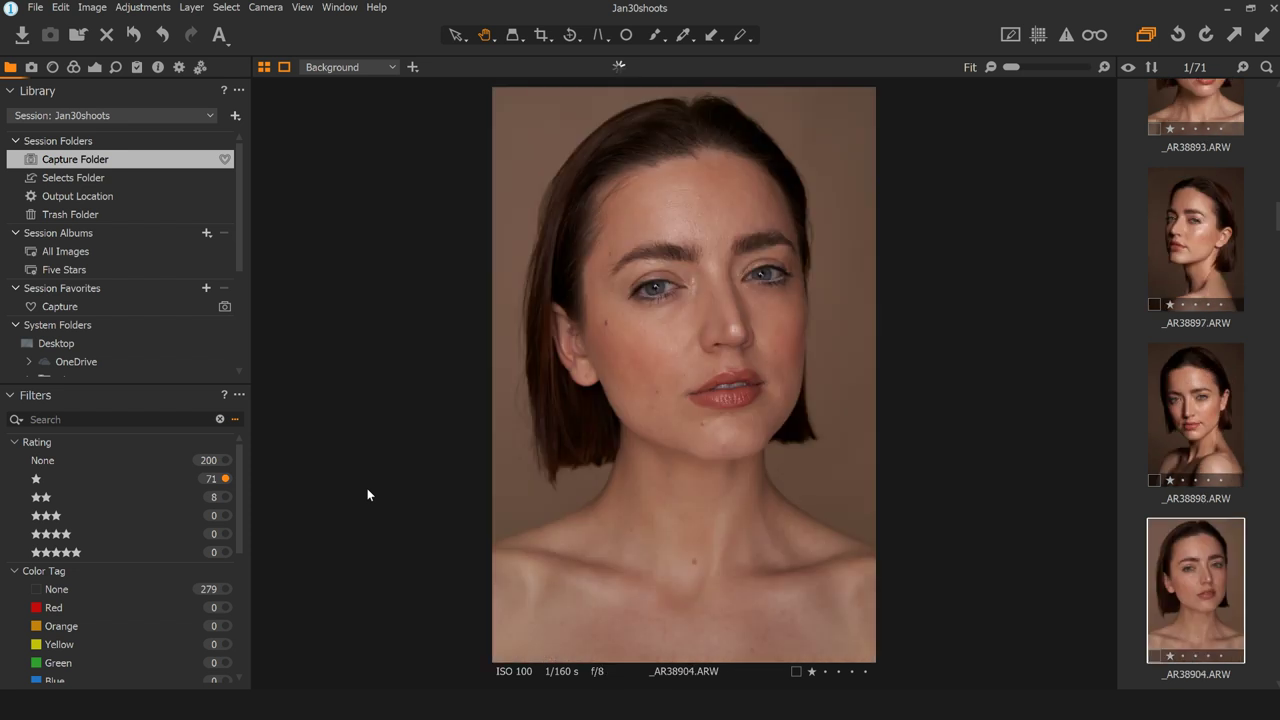
{"action": "key", "text": "Left"}
{"action": "key", "text": "Left"}
{"action": "key", "text": "Left"}
{"action": "key", "text": "Left"}
{"action": "key", "text": "Left"}
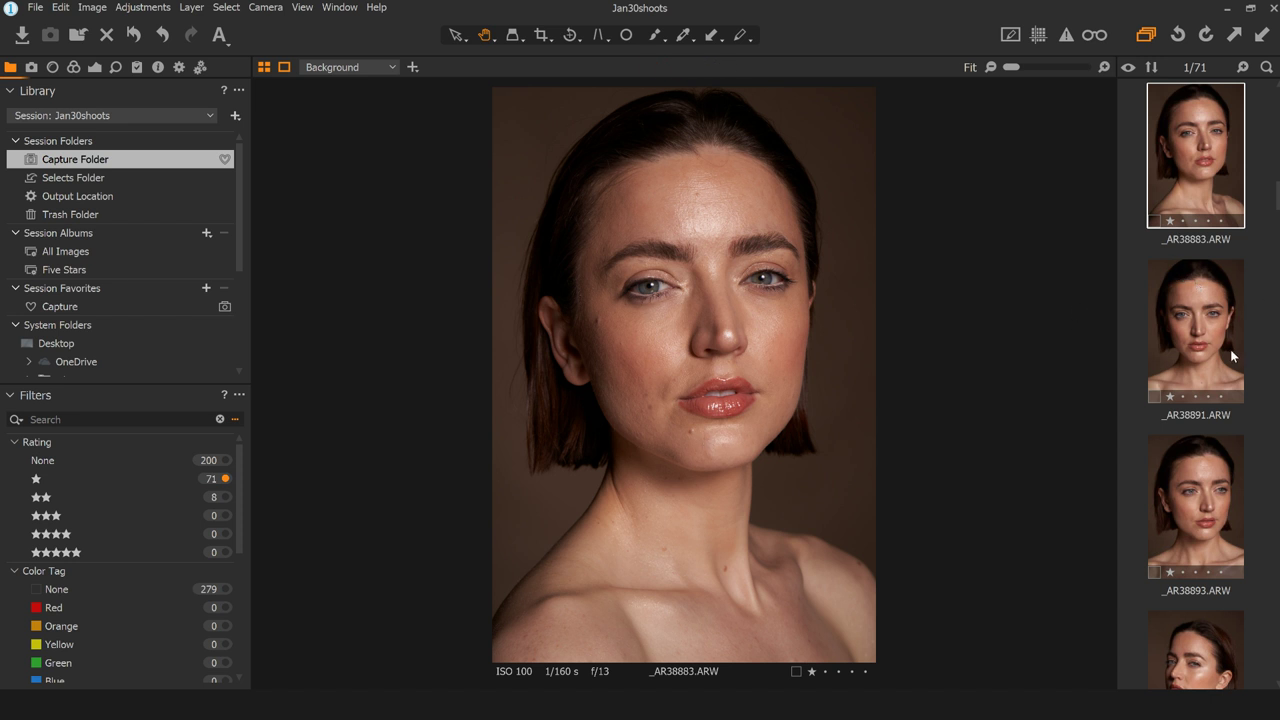
- Rate _AR38893, _AR38904, _AR38911 and _AR38914 two stars
{"action": "left_click", "coordinate": [1205, 356]}
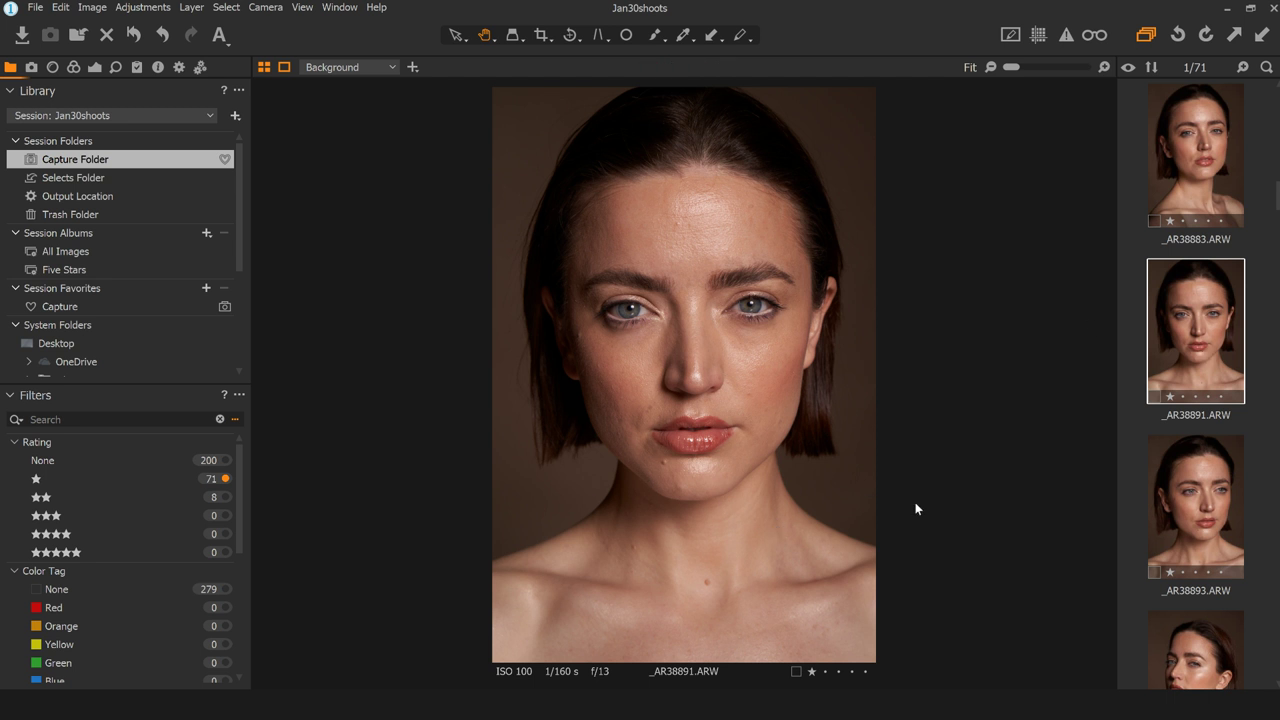
{"action": "key", "text": "Down"}
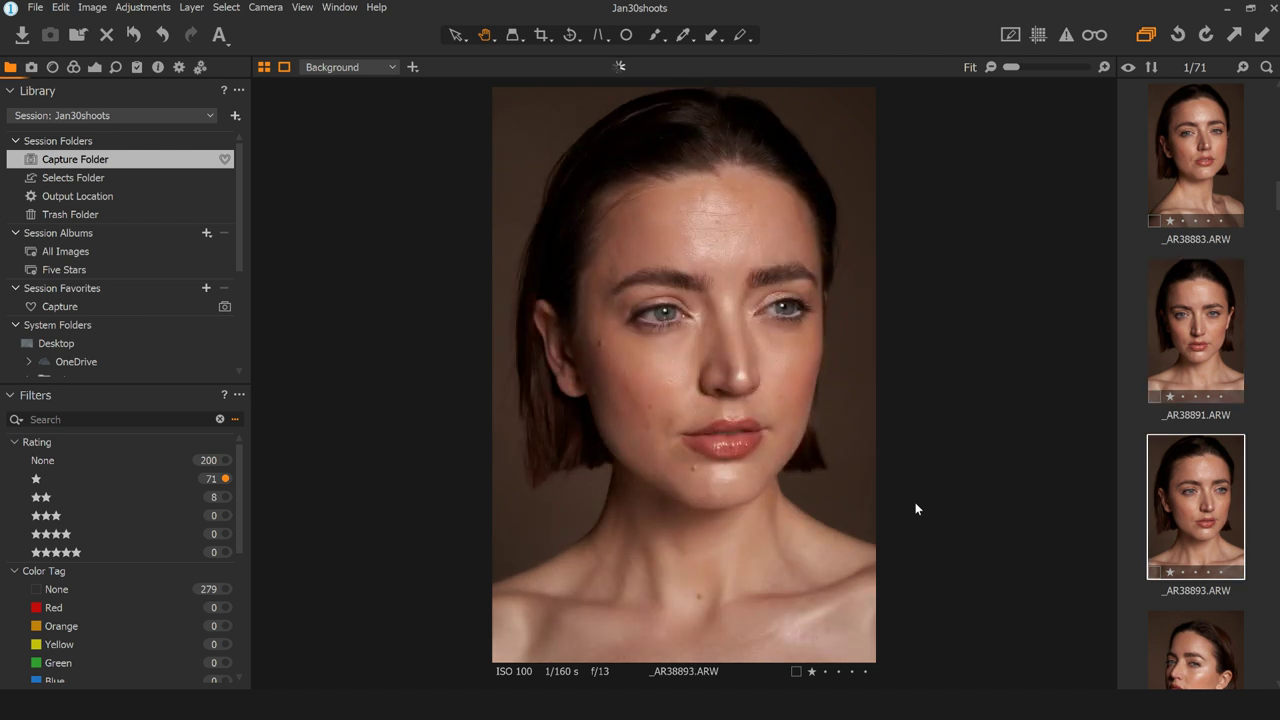
{"action": "key", "text": "2"}
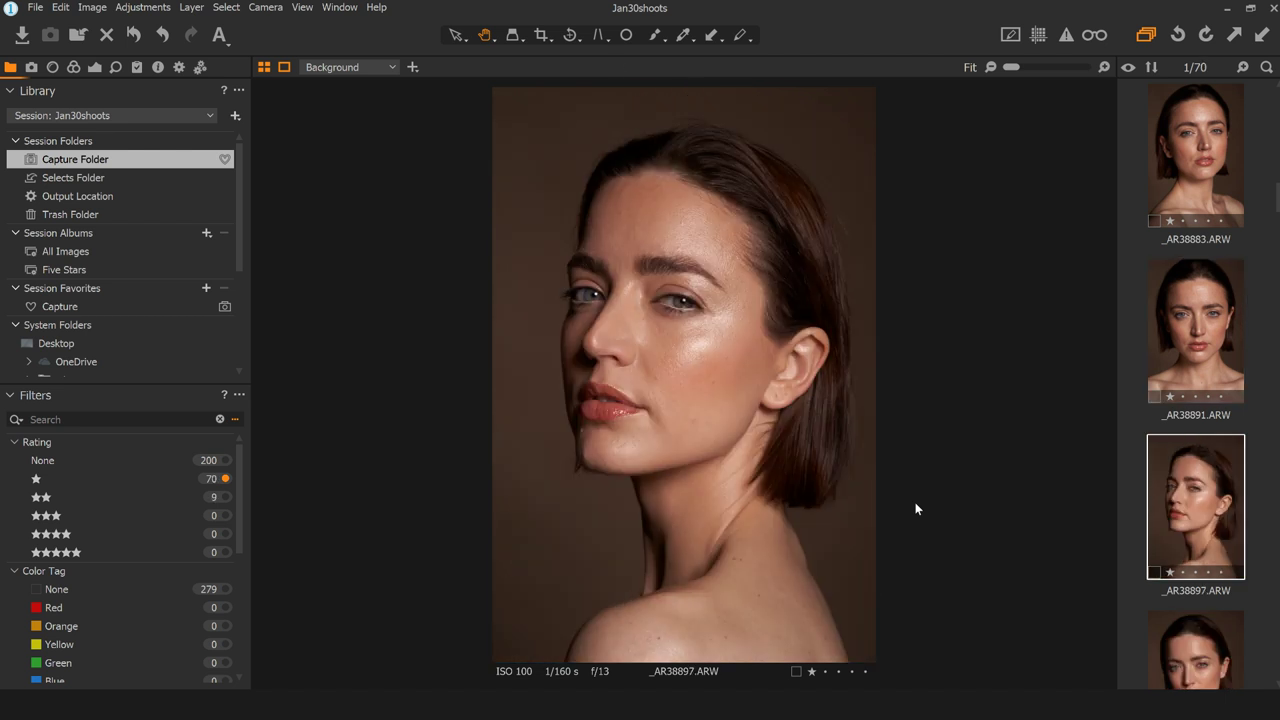
{"action": "key", "text": "Down"}
{"action": "key", "text": "Down"}
{"action": "key", "text": "Down"}
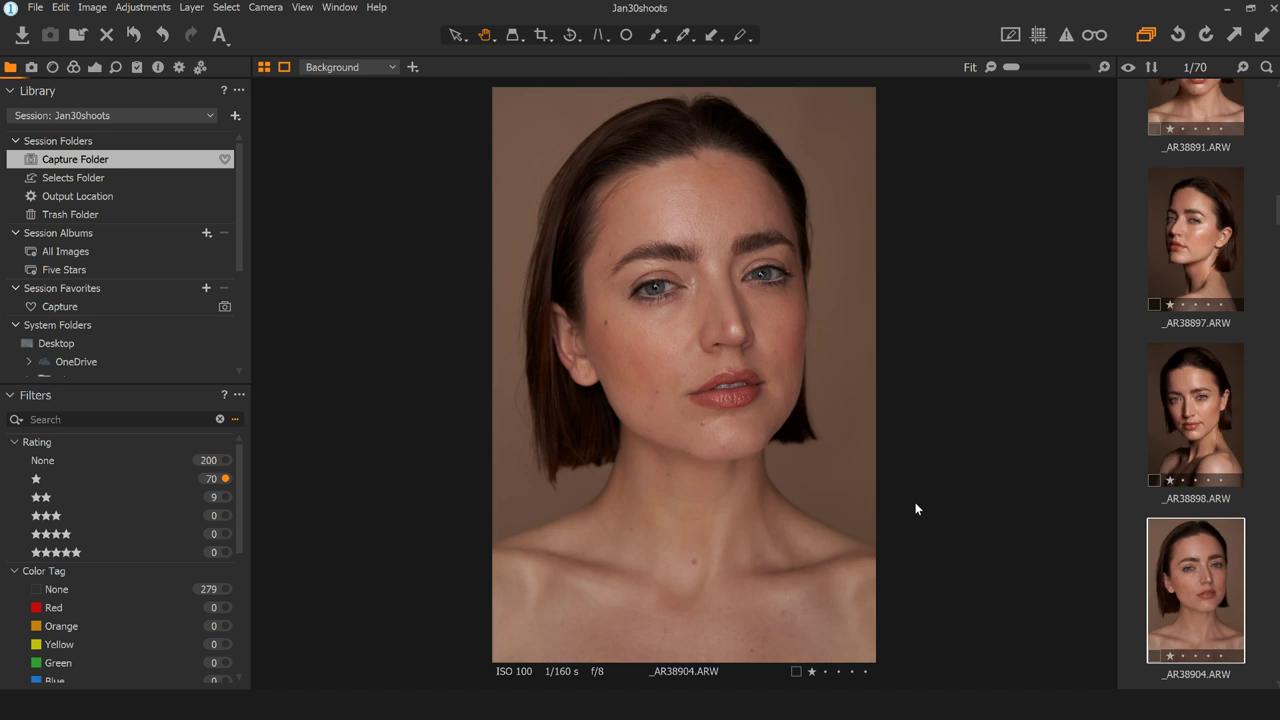
{"action": "key", "text": "Up"}
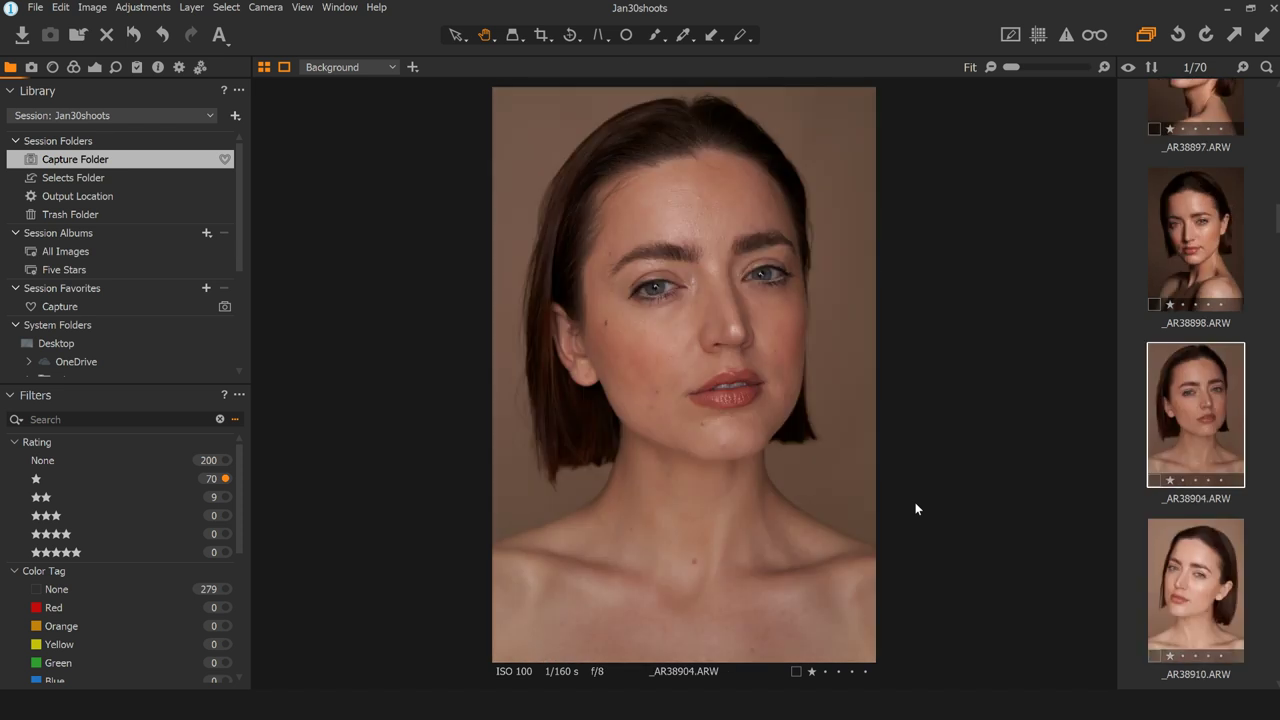
{"action": "key", "text": "2"}
{"action": "key", "text": "Down"}
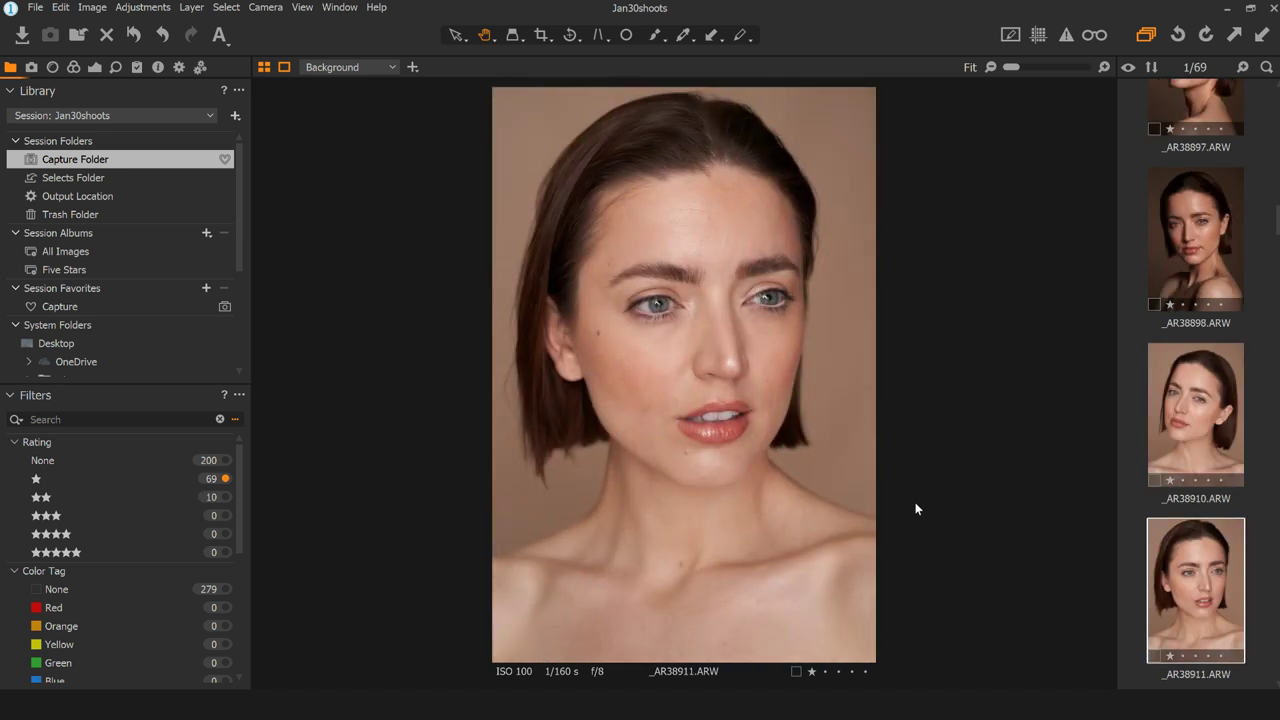
{"action": "key", "text": "2"}
{"action": "key", "text": "Down"}
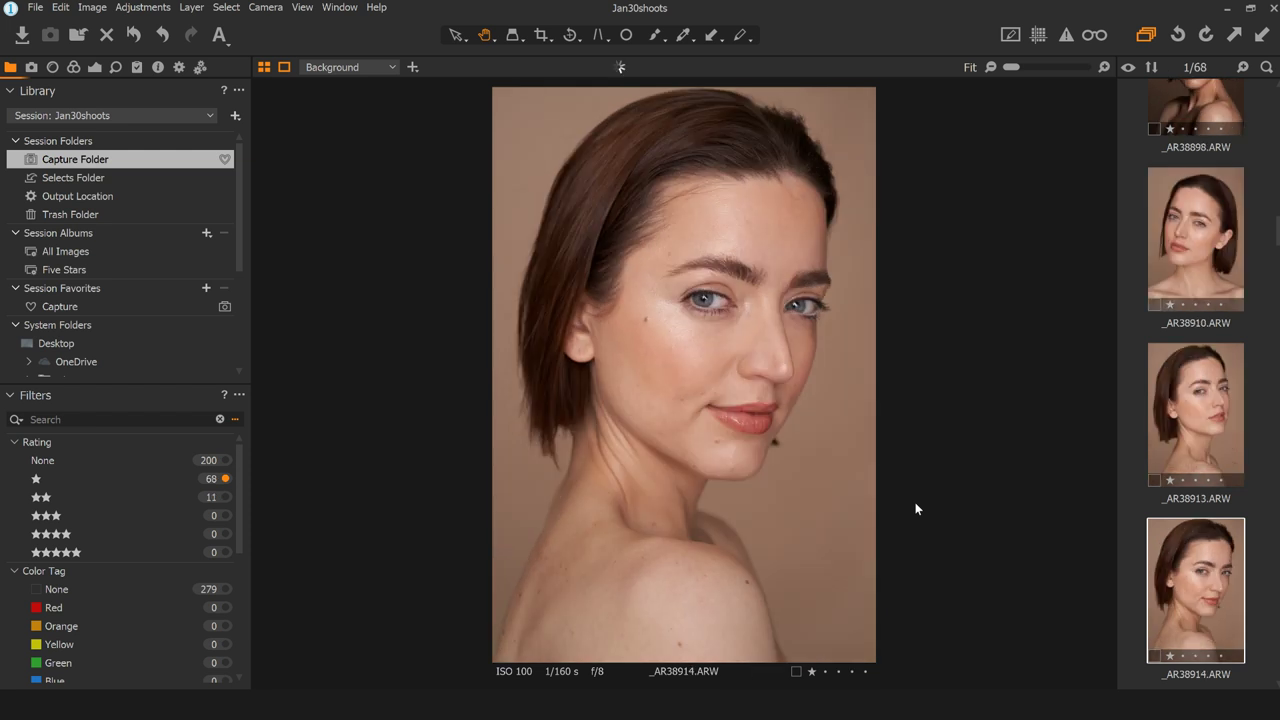
{"action": "key", "text": "2"}
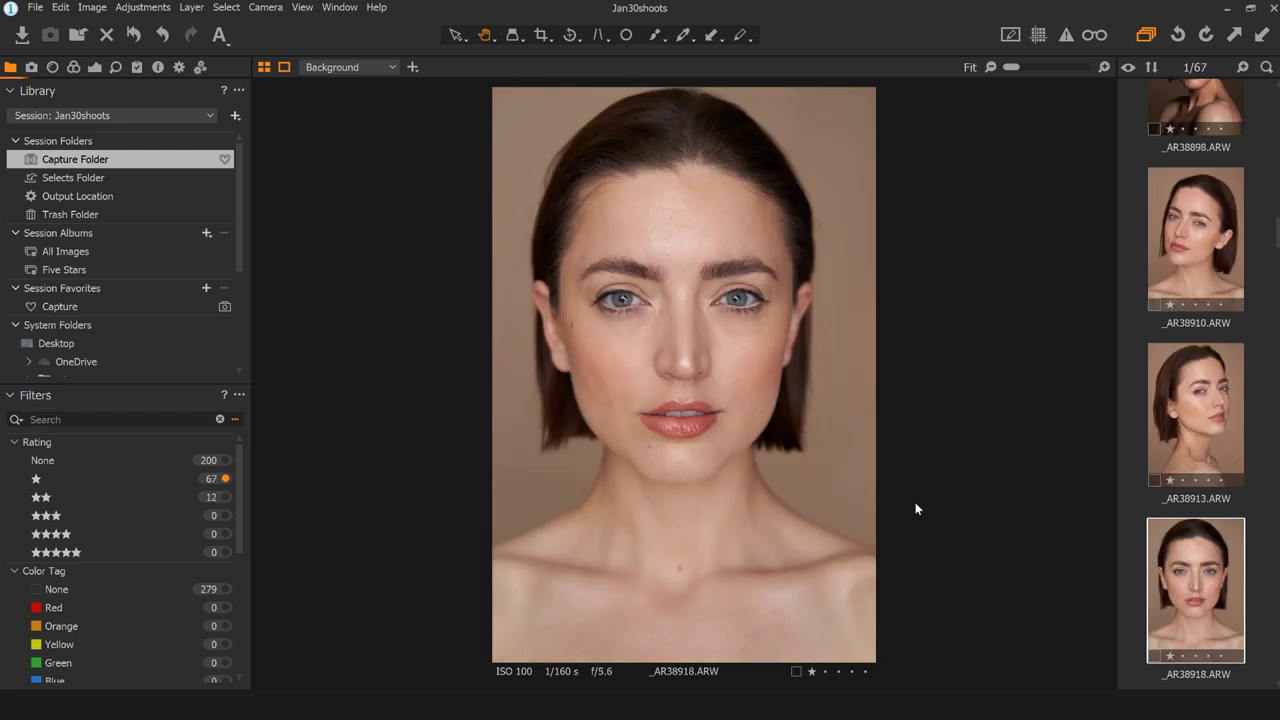
- Give _AR38921 and the following portraits through _AR38931 two stars, comparing neighbours
{"action": "key", "text": "Down"}
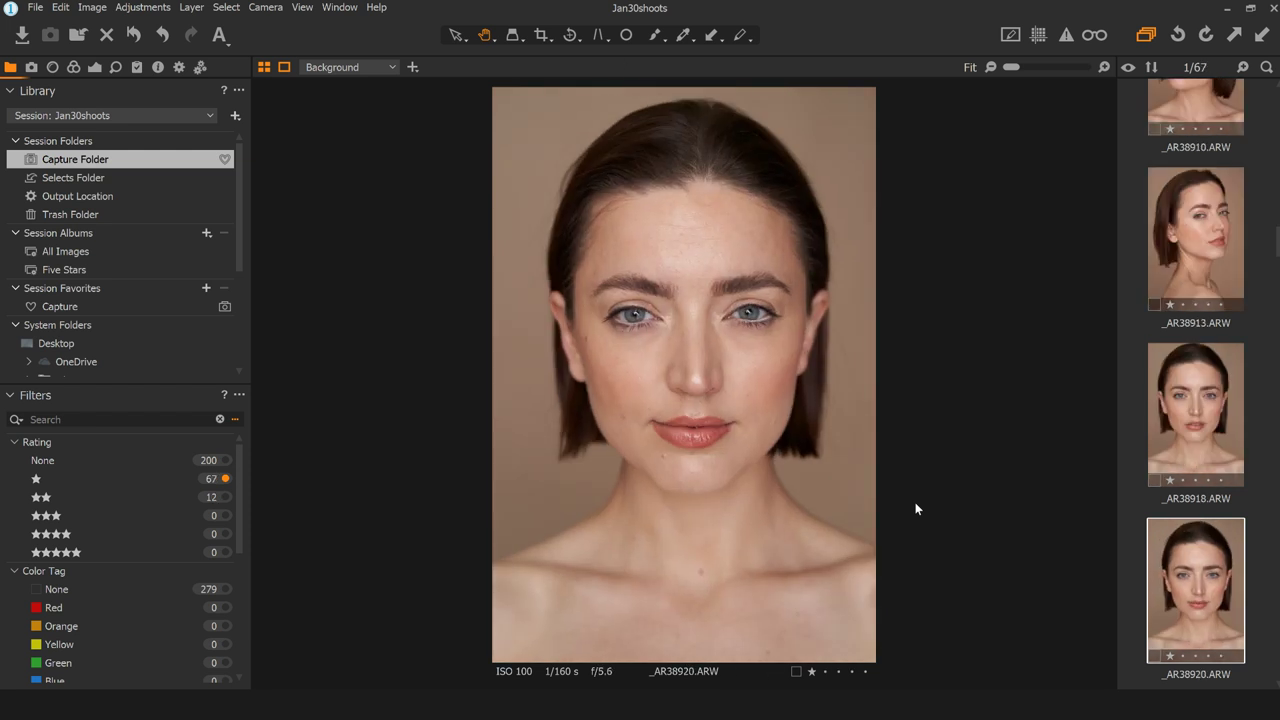
{"action": "key", "text": "Down"}
{"action": "key", "text": "2"}
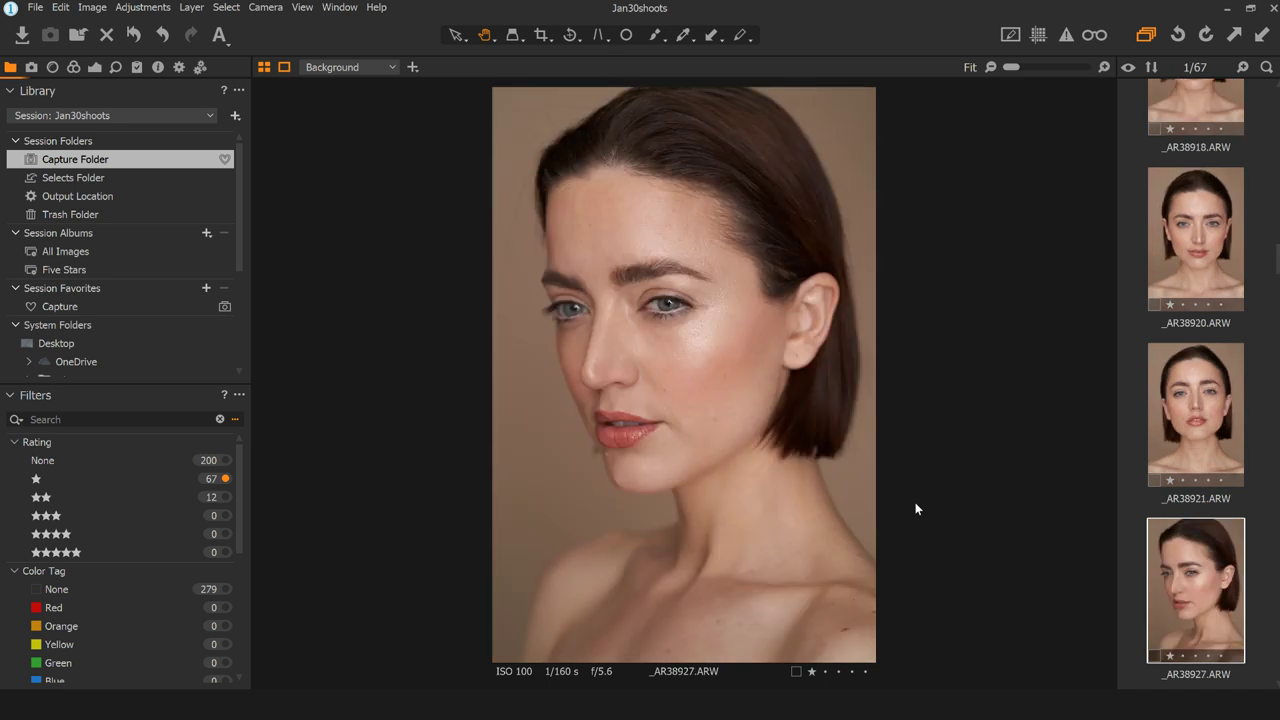
{"action": "key", "text": "2"}
{"action": "key", "text": "2"}
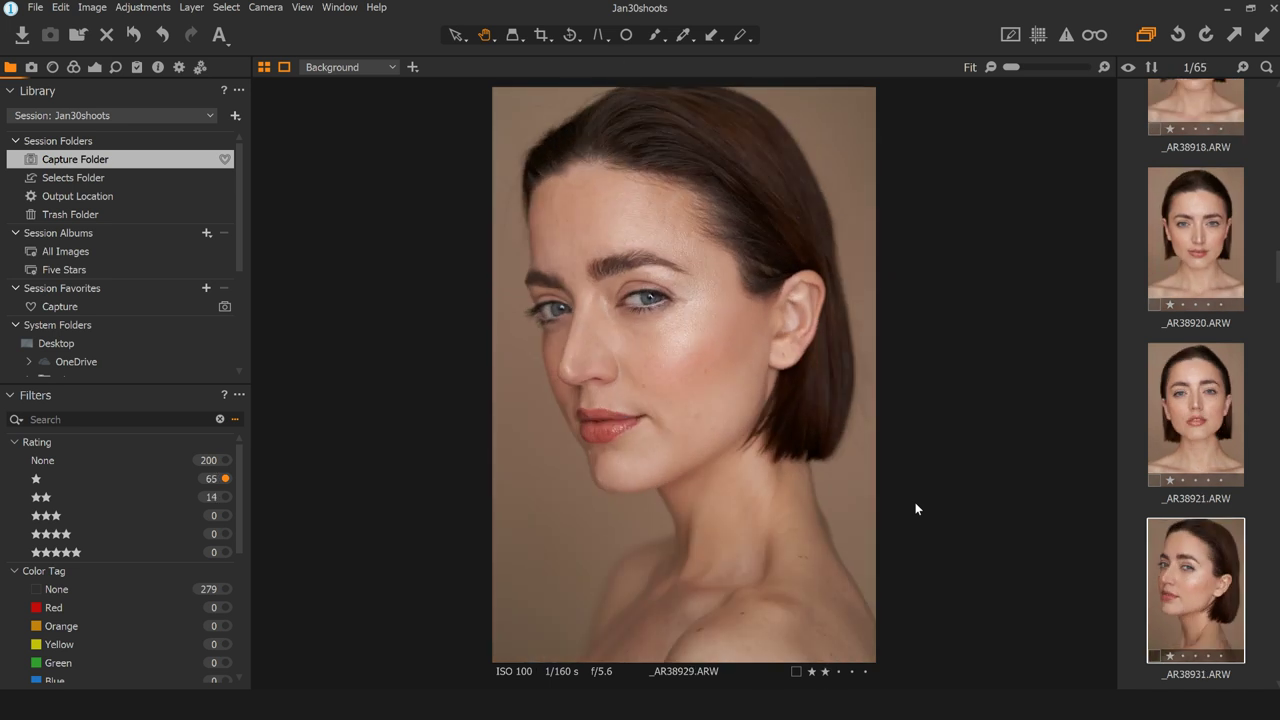
{"action": "key", "text": "2"}
{"action": "key", "text": "Down"}
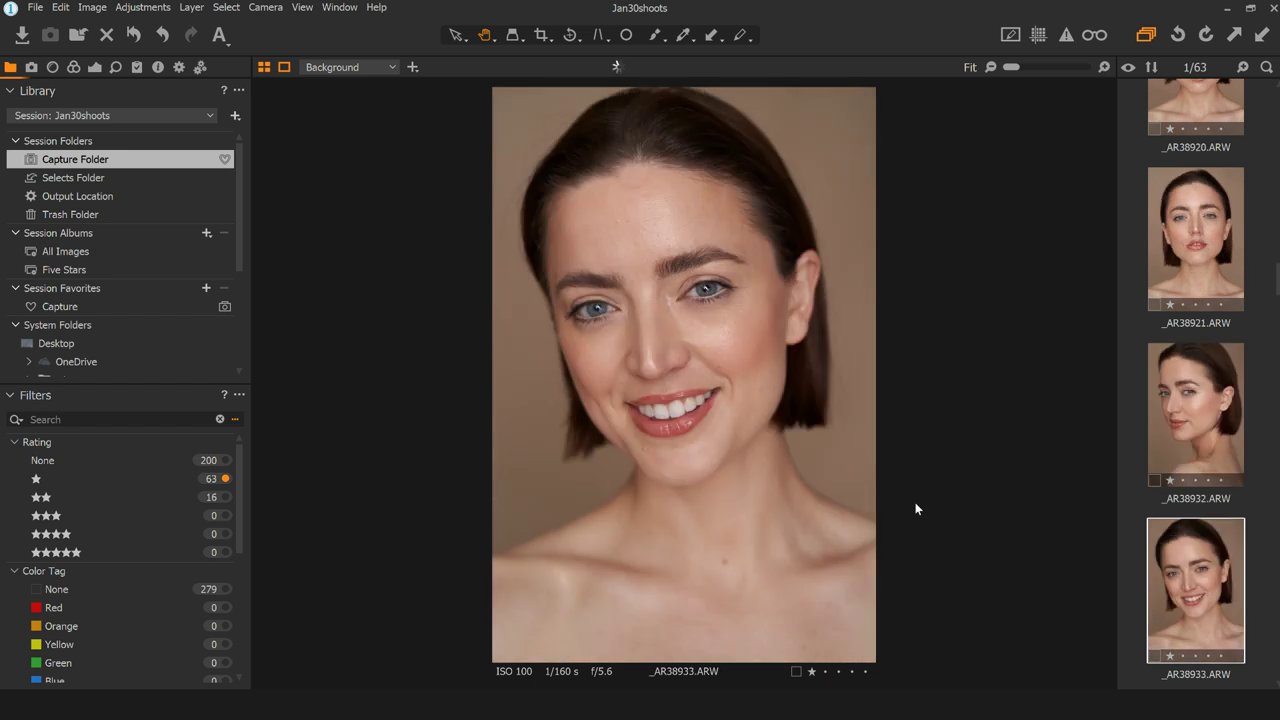
{"action": "key", "text": "Down"}
{"action": "key", "text": "Up"}
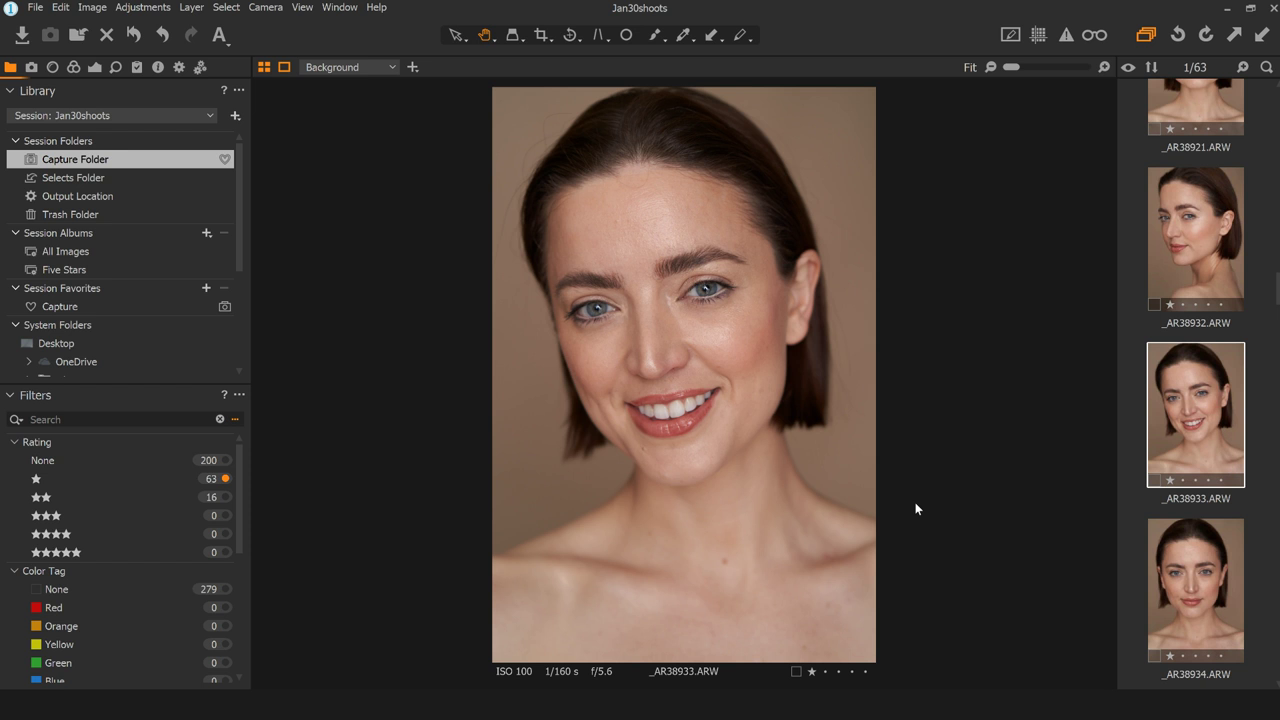
- Rate _AR38934 and _AR38935 two stars and skip ahead to _AR38948
{"action": "key", "text": "Right"}
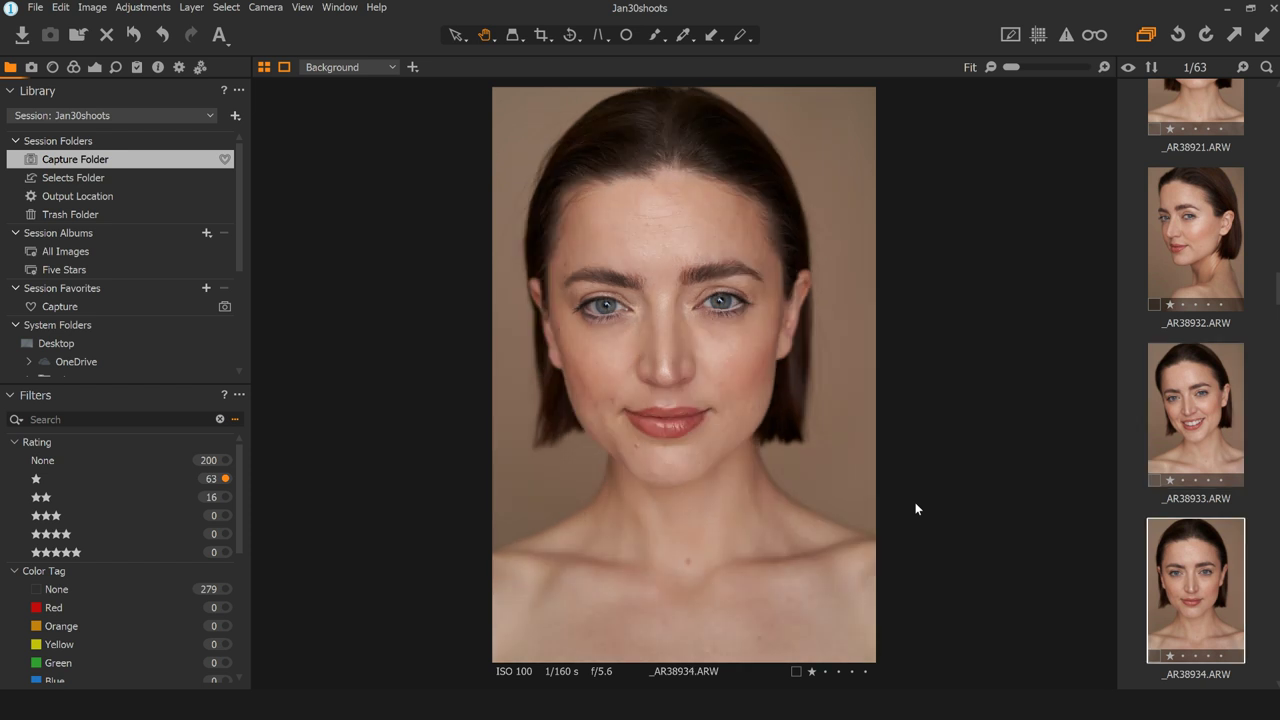
{"action": "key", "text": "2"}
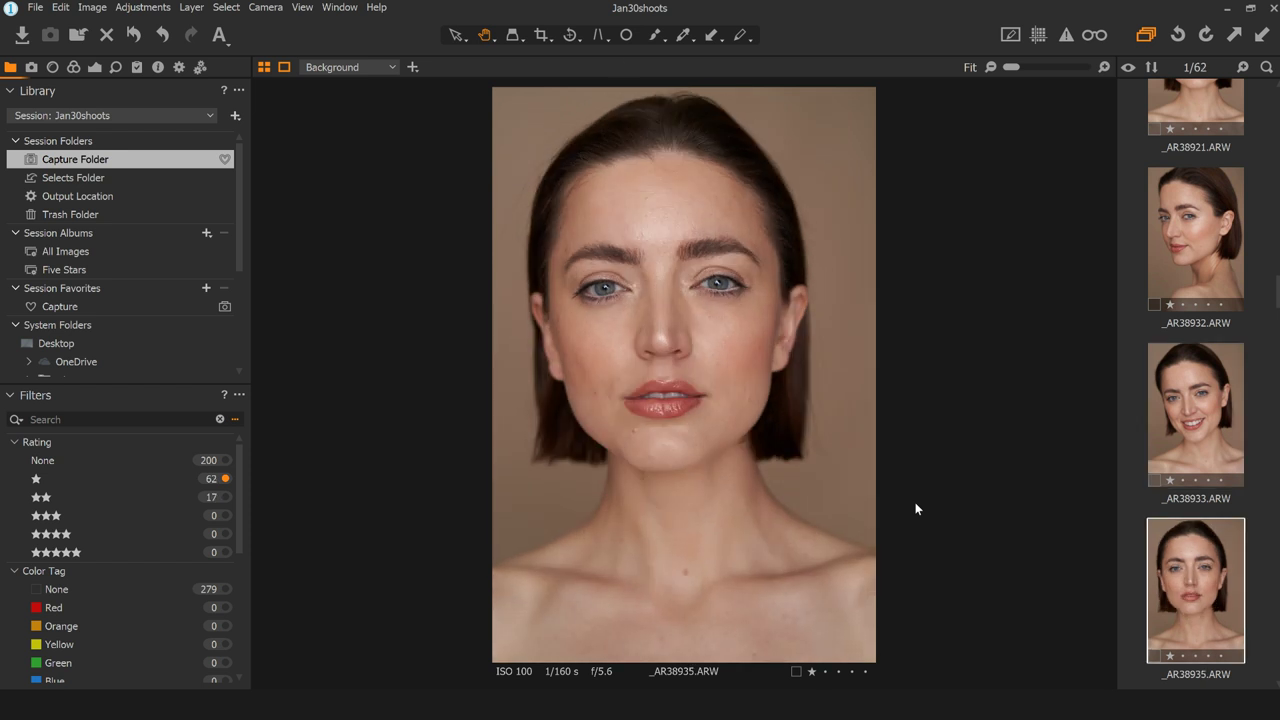
{"action": "key", "text": "2"}
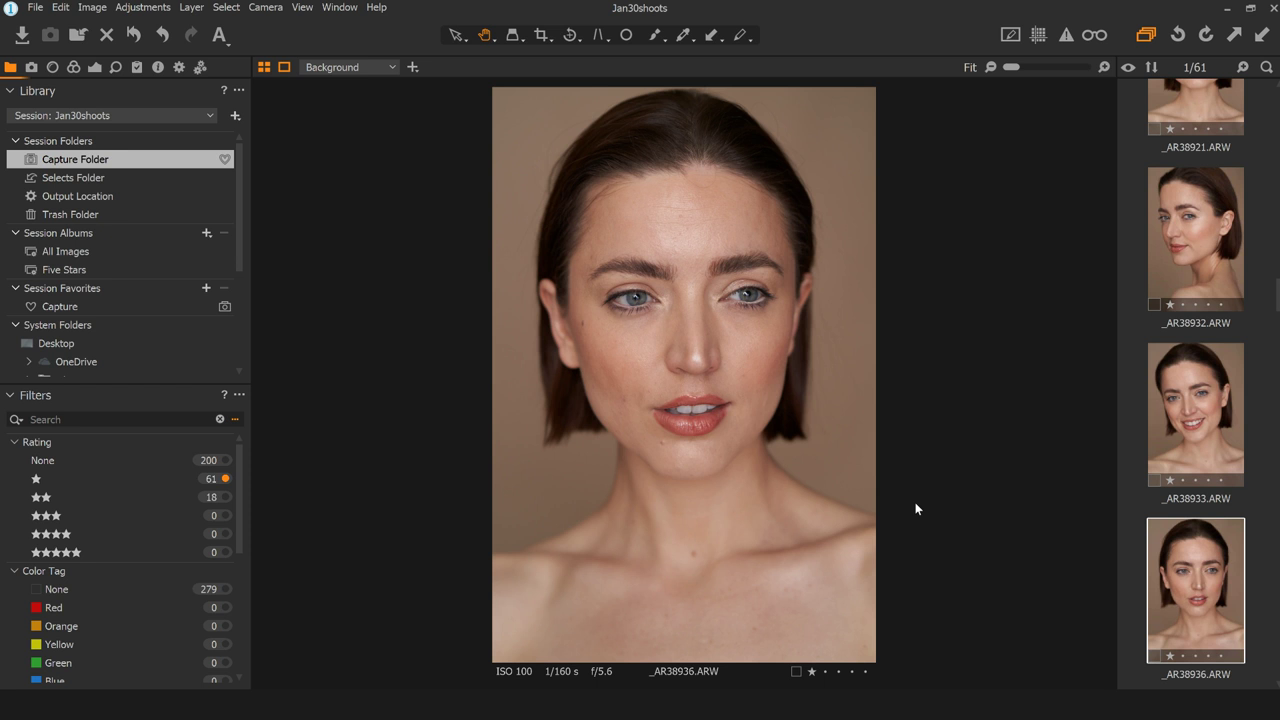
{"action": "key", "text": "Right"}
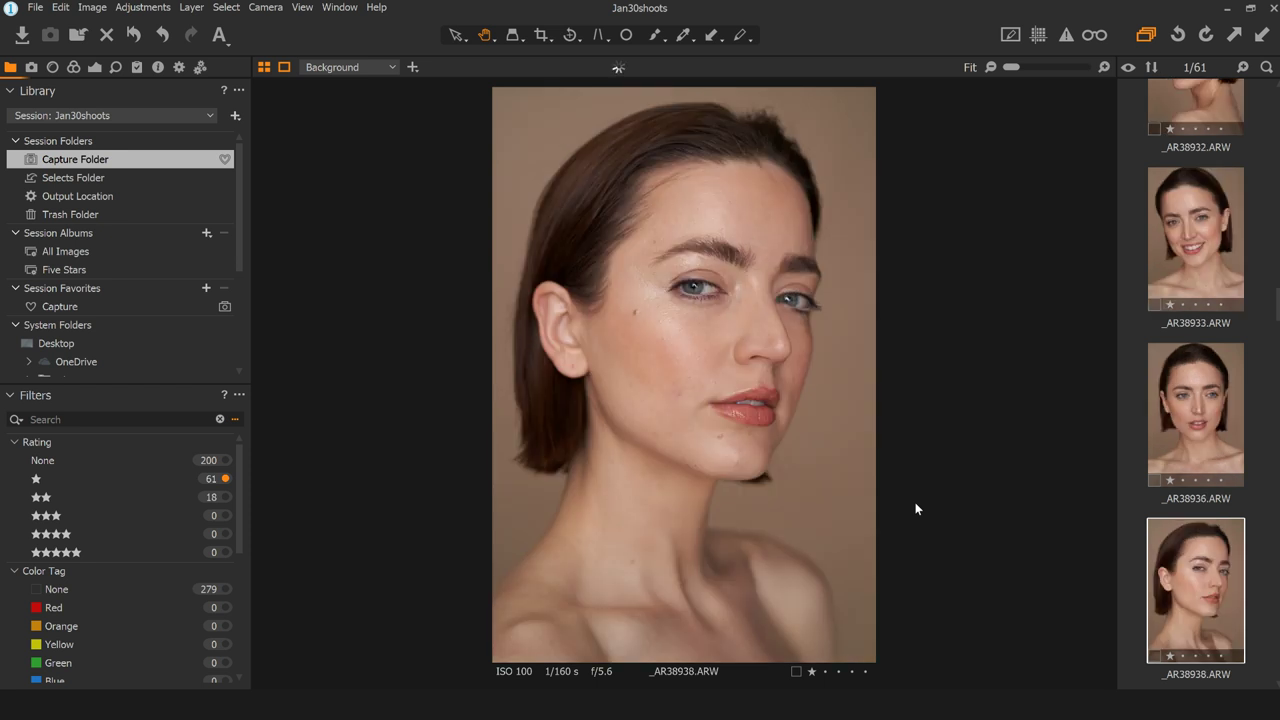
{"action": "key", "text": "Right"}
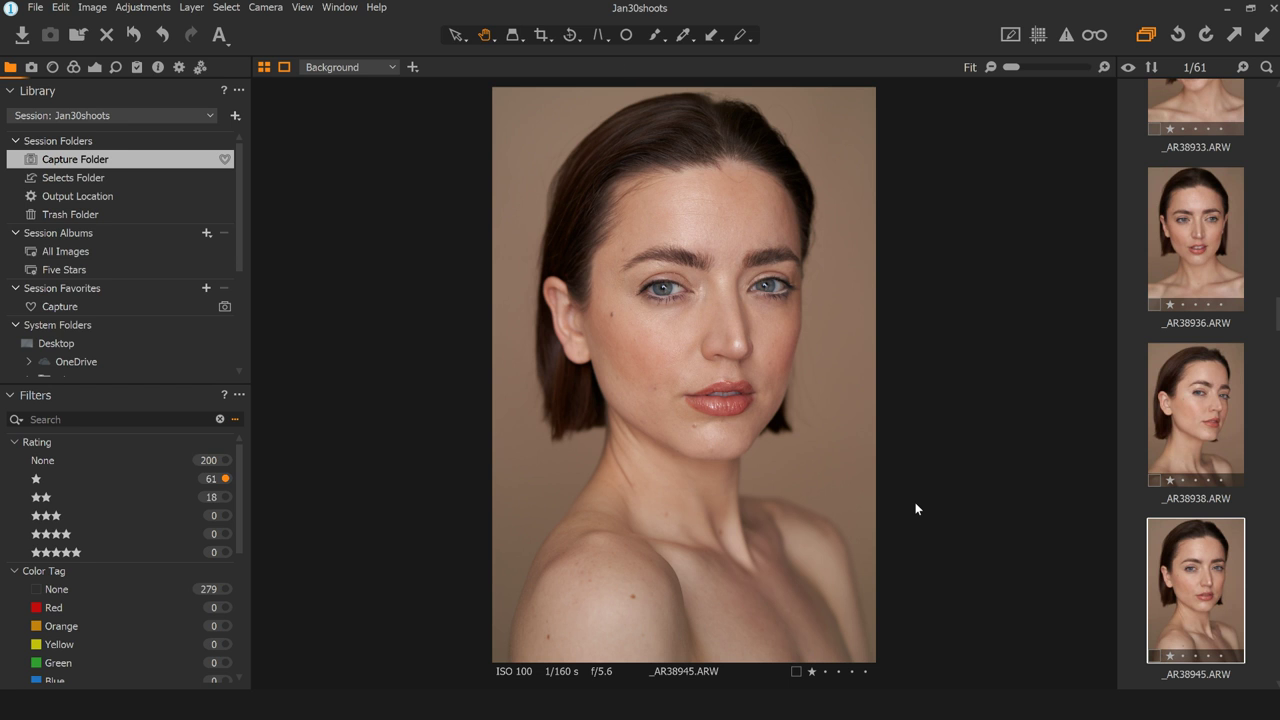
{"action": "key", "text": "Right"}
{"action": "key", "text": "Right"}
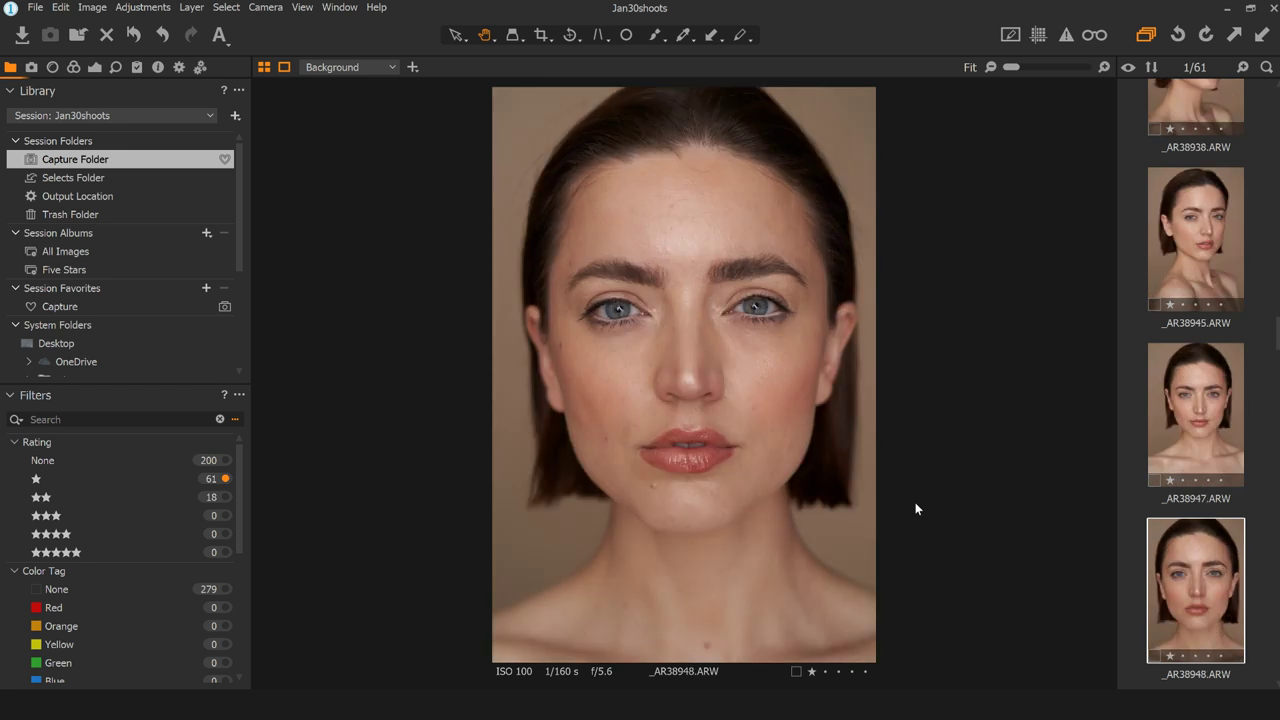
- Compare _AR38956 against _AR38948 and give _AR38956 two stars
{"action": "key", "text": "Right"}
{"action": "key", "text": "Left"}
{"action": "key", "text": "Right"}
{"action": "key", "text": "Left"}
{"action": "key", "text": "Right"}
{"action": "key", "text": "Left"}
{"action": "key", "text": "Right"}
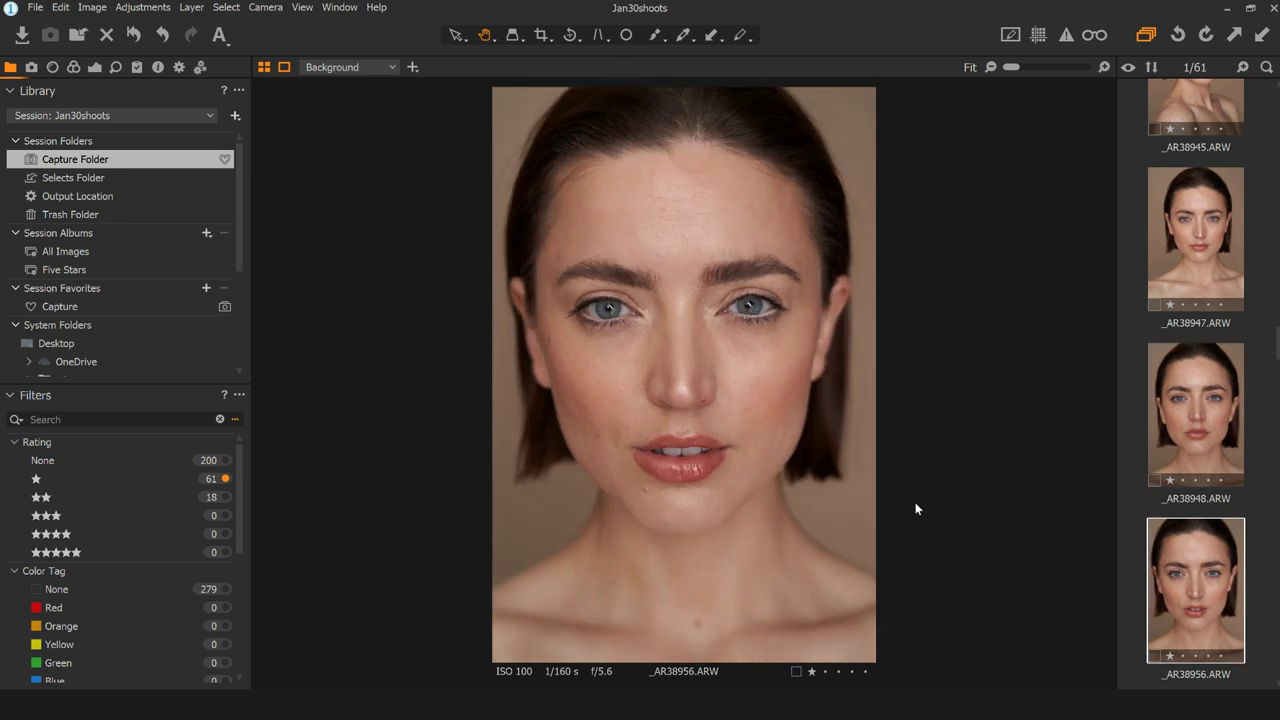
{"action": "key", "text": "Left"}
{"action": "key", "text": "Right"}
{"action": "key", "text": "Left"}
{"action": "key", "text": "Right"}
{"action": "key", "text": "2"}
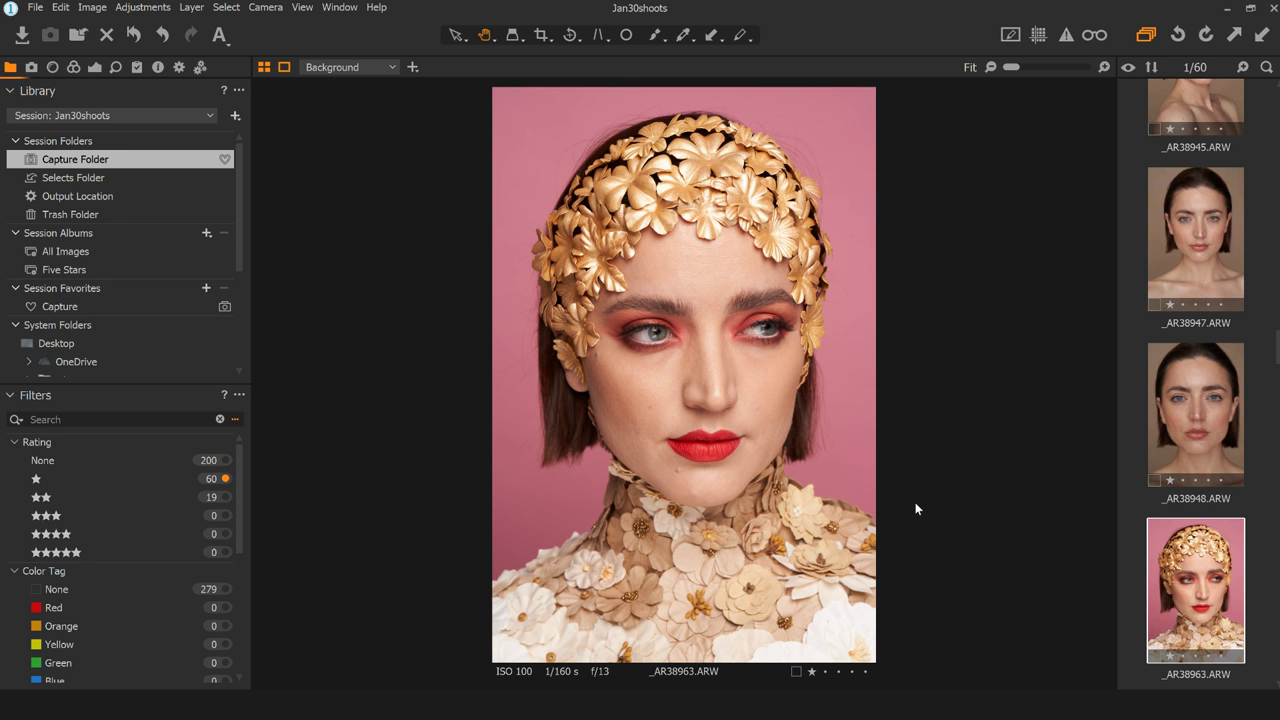
- Give _AR38965 and _AR38973 two stars
{"action": "key", "text": "Right"}
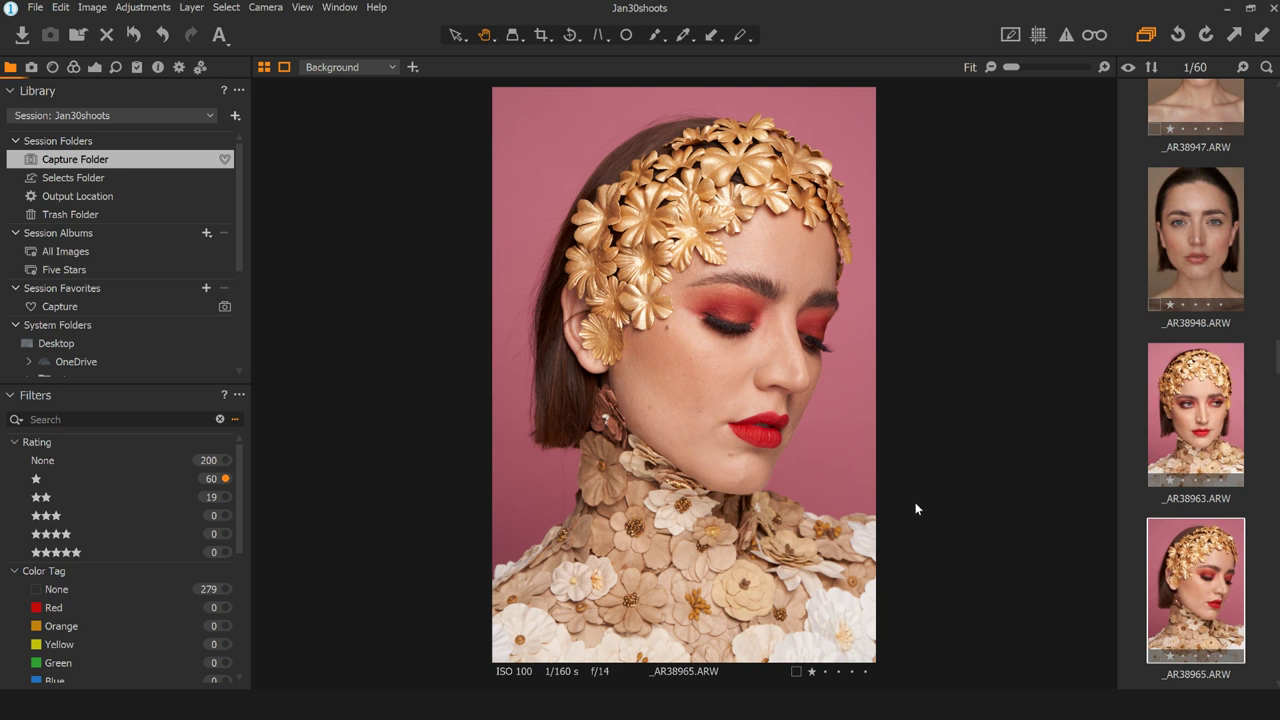
{"action": "key", "text": "2"}
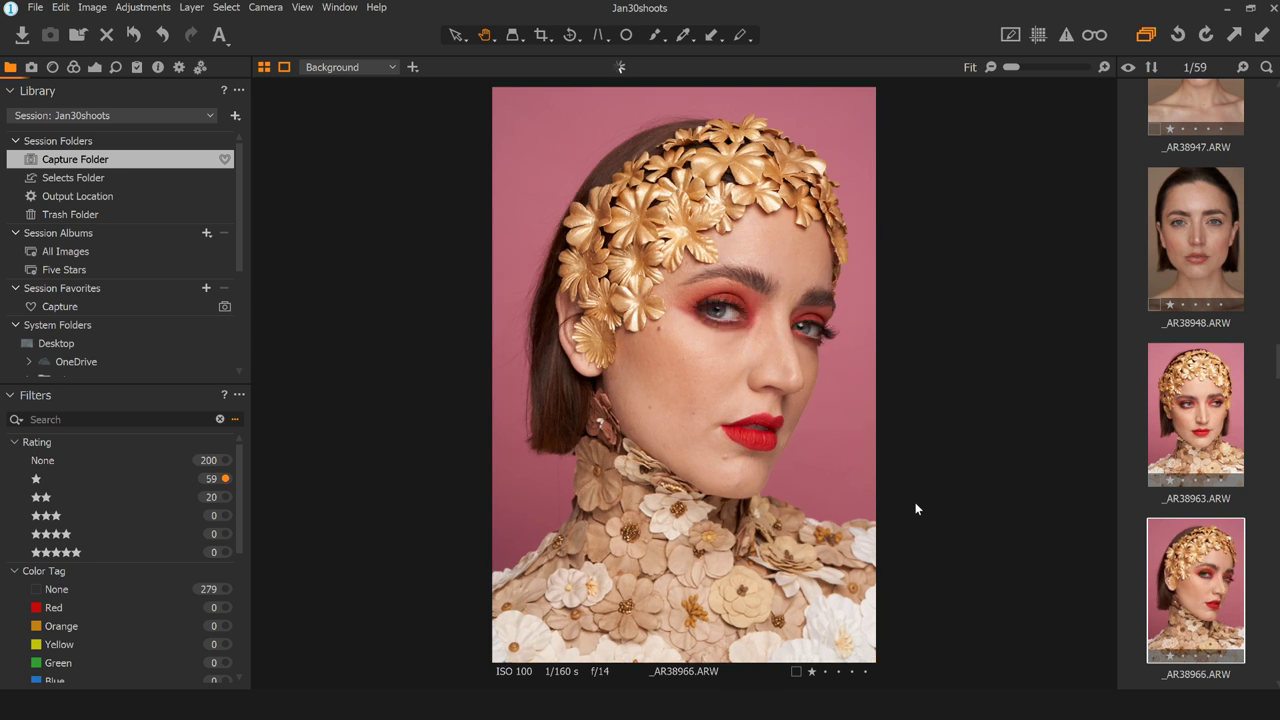
{"action": "key", "text": "Right"}
{"action": "key", "text": "Right"}
{"action": "key", "text": "Right"}
{"action": "key", "text": "Right"}
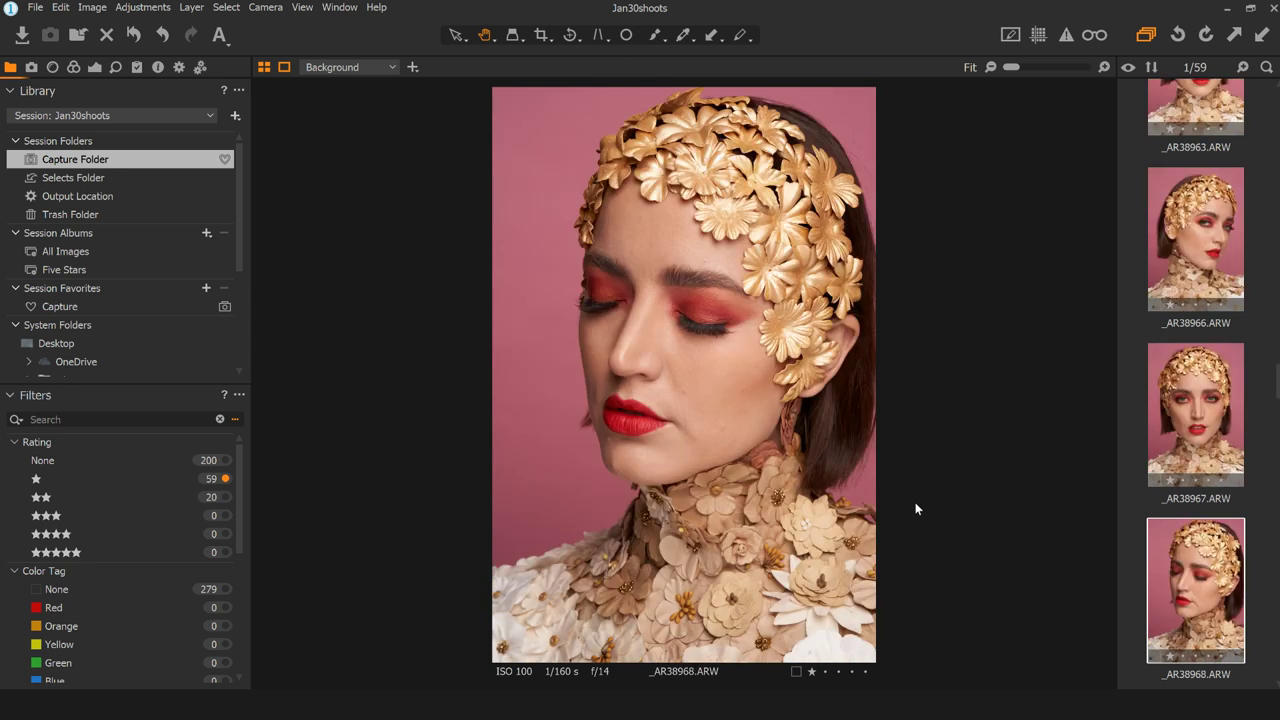
{"action": "key", "text": "2"}
{"action": "key", "text": "Right"}
{"action": "key", "text": "Right"}
{"action": "key", "text": "Right"}
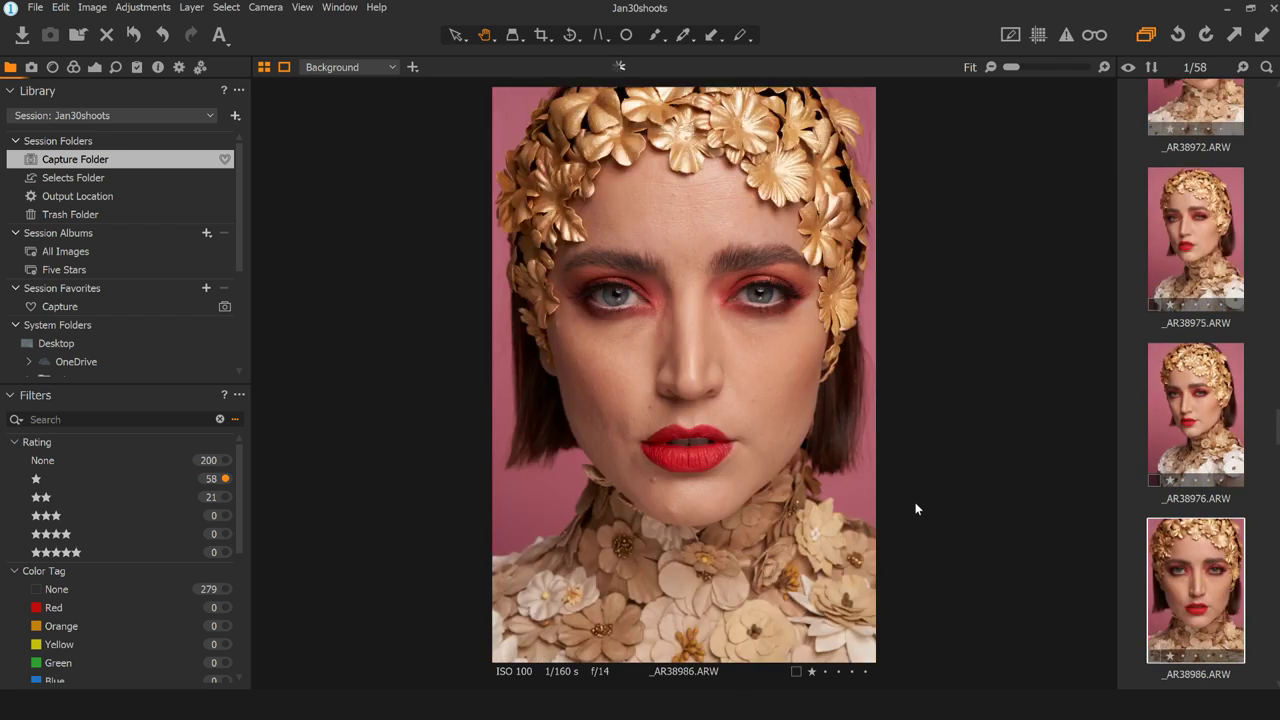
{"action": "key", "text": "Right"}
{"action": "key", "text": "Right"}
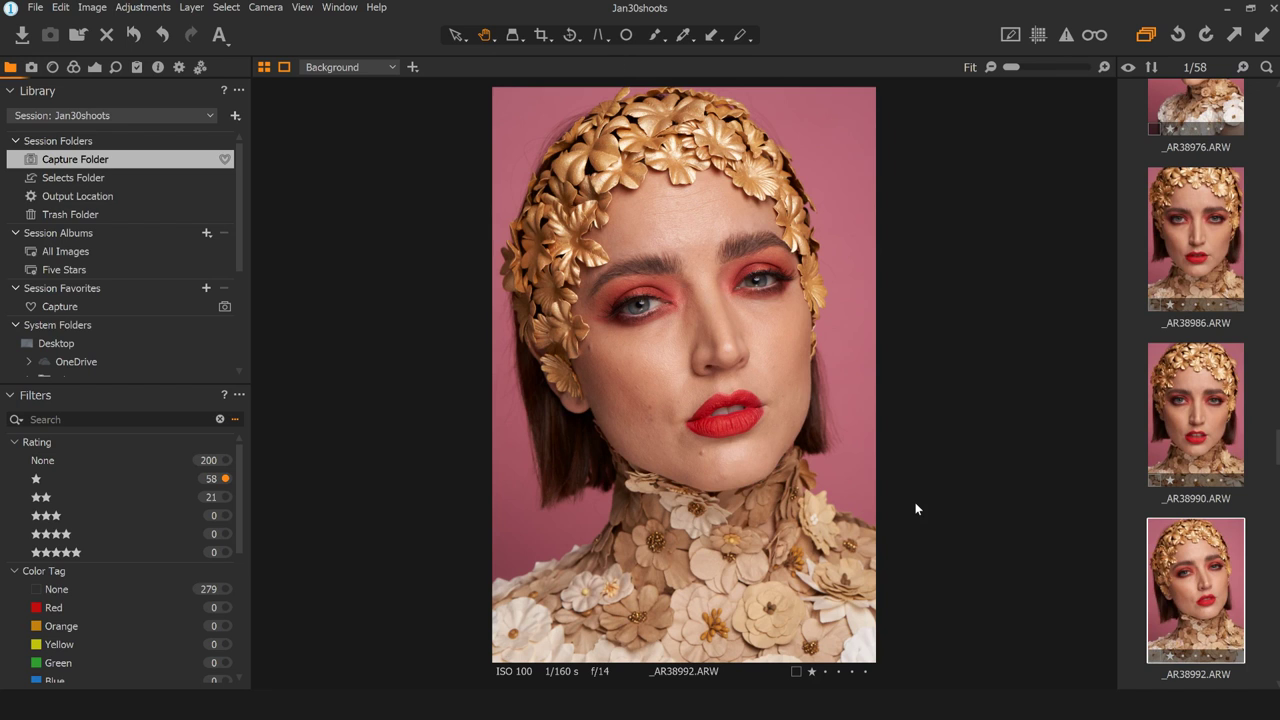
{"action": "key", "text": "Right"}
{"action": "key", "text": "Right"}
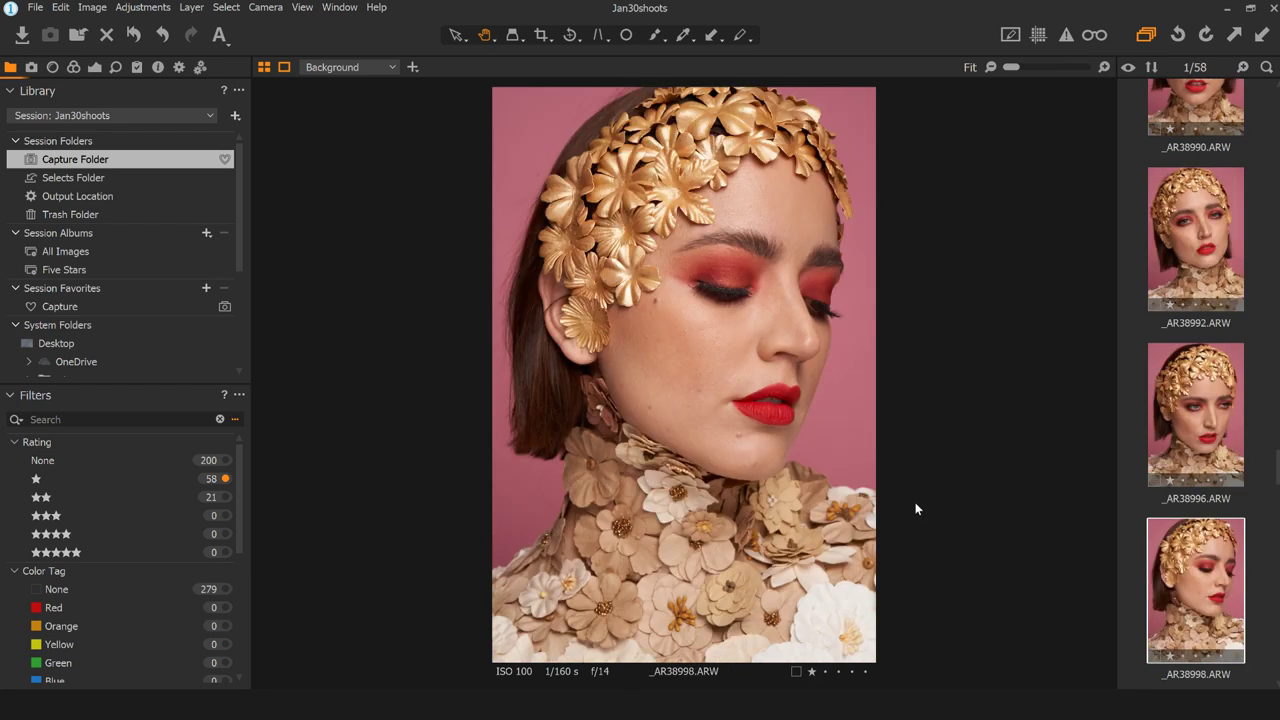
- Promote further floral headpiece portraits, including _AR39075, to two stars
{"action": "key", "text": "Right"}
{"action": "key", "text": "2"}
{"action": "key", "text": "Right"}
{"action": "key", "text": "Right"}
{"action": "key", "text": "Right"}
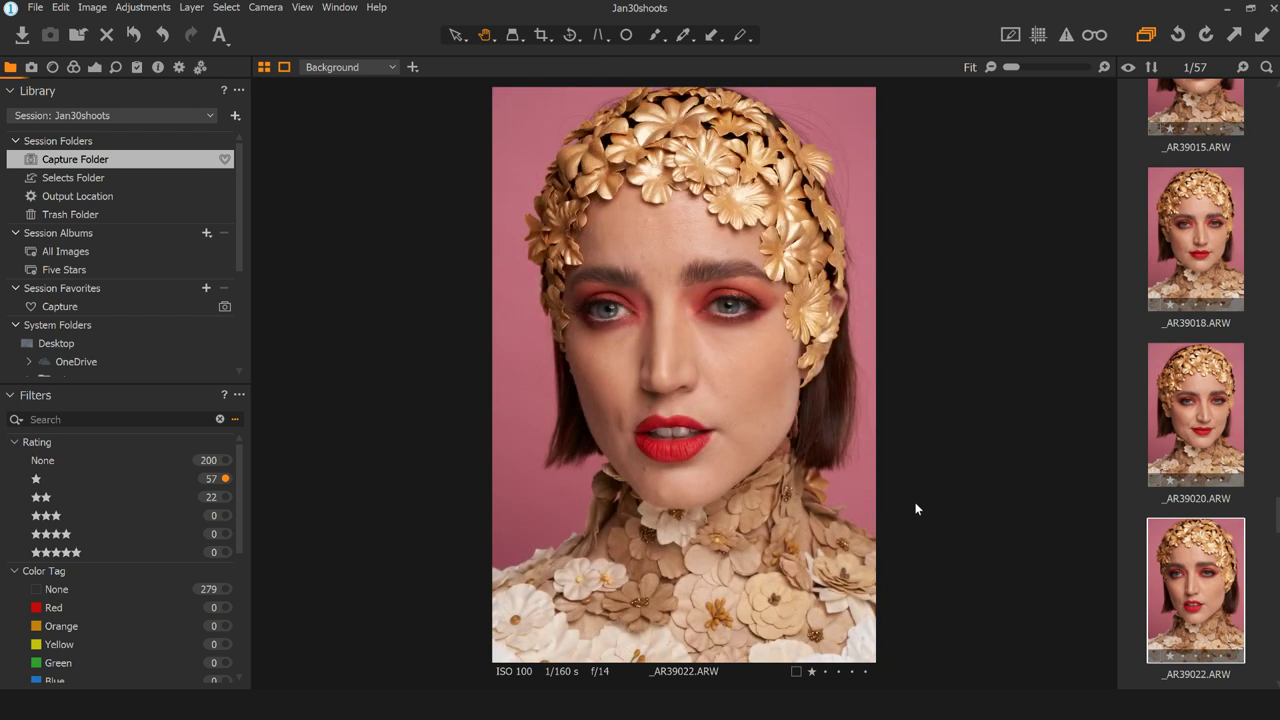
{"action": "key", "text": "Right"}
{"action": "key", "text": "2"}
{"action": "key", "text": "Right"}
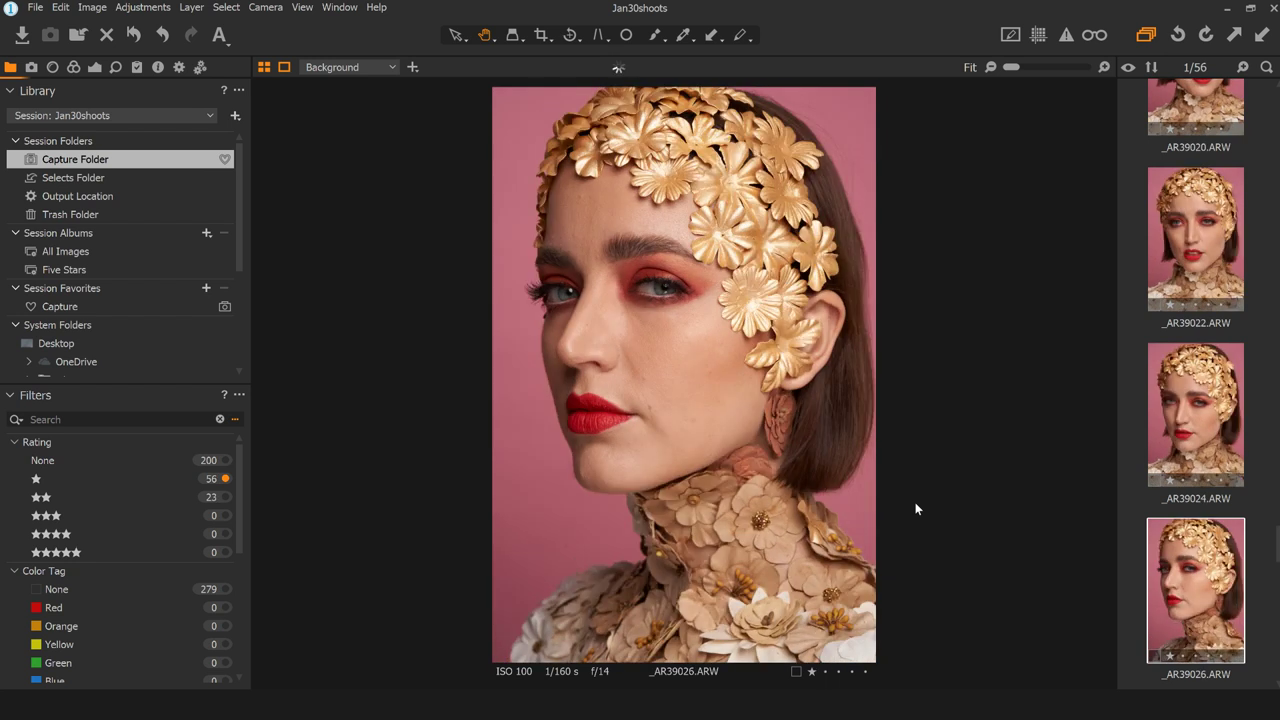
{"action": "key", "text": "Right"}
{"action": "key", "text": "Right"}
{"action": "key", "text": "Right"}
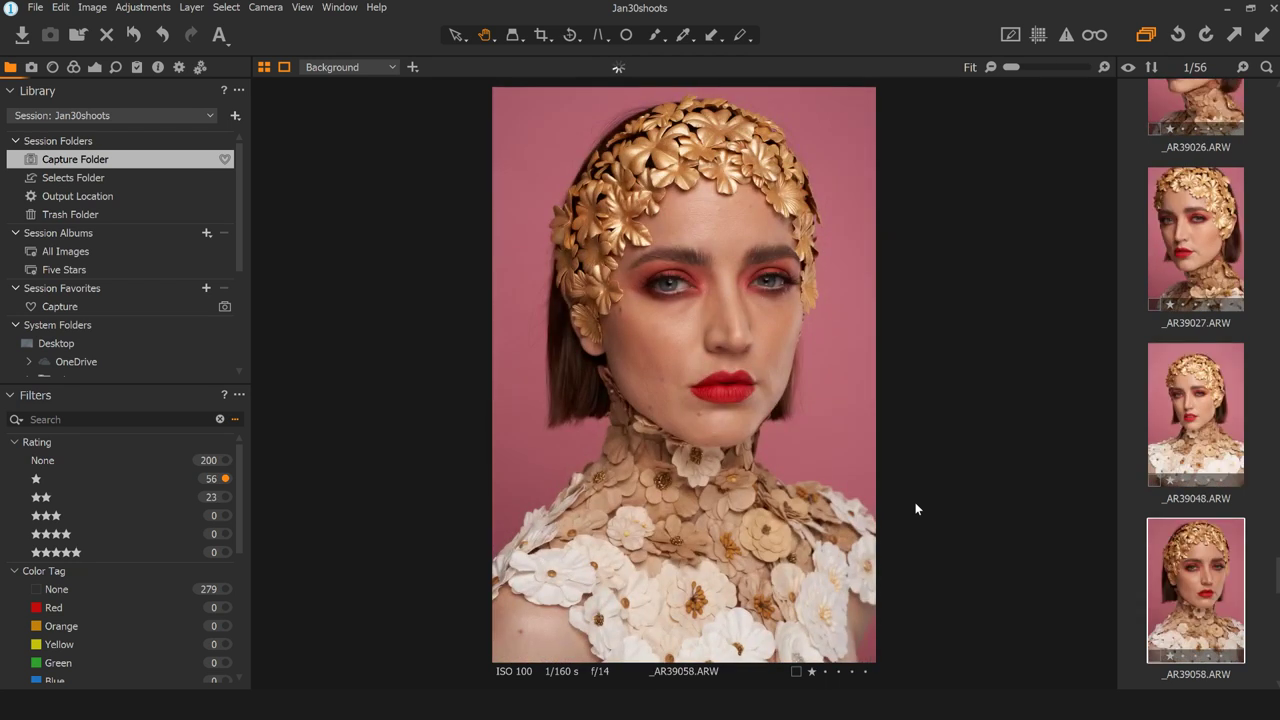
{"action": "key", "text": "Right"}
{"action": "key", "text": "Right"}
{"action": "key", "text": "Right"}
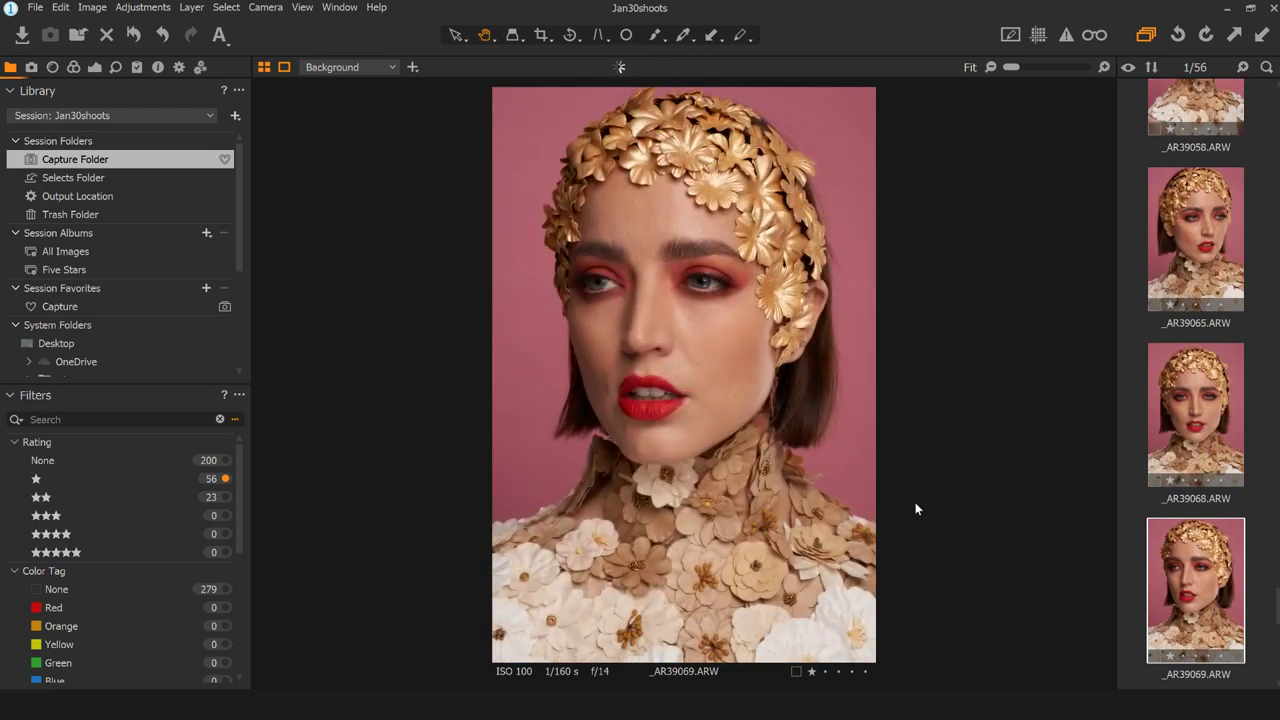
{"action": "key", "text": "2"}
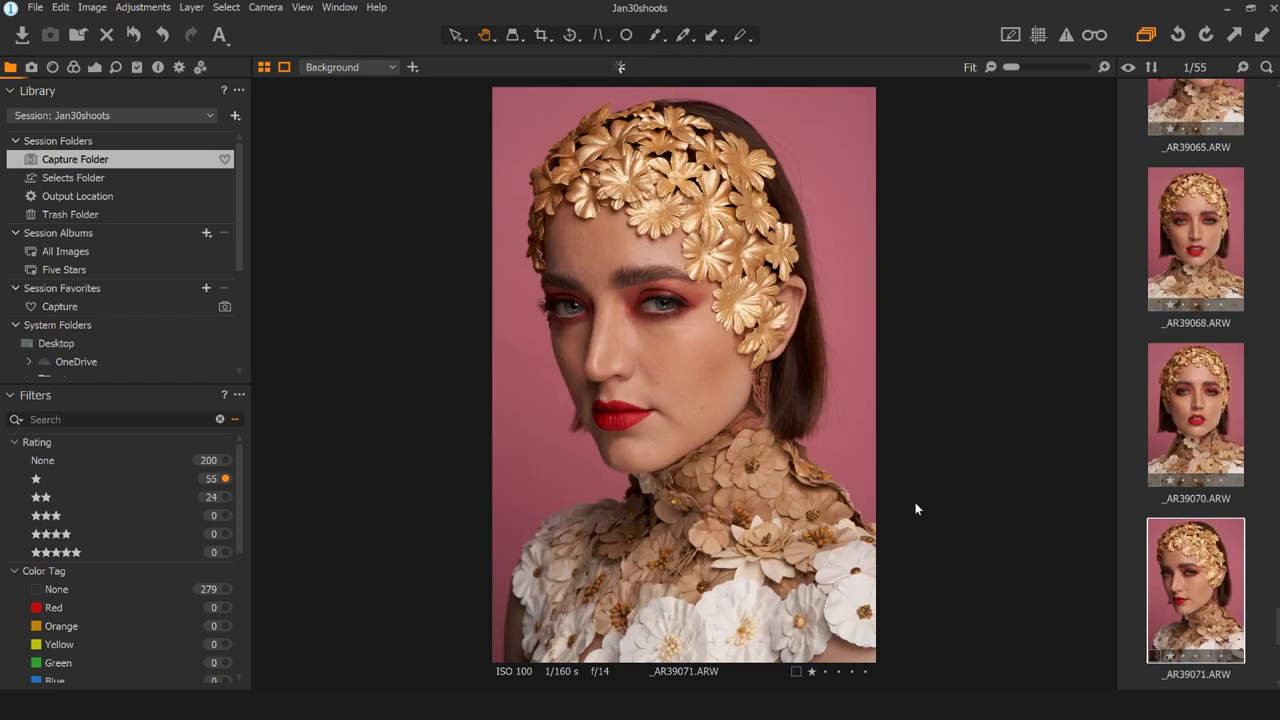
{"action": "key", "text": "Right"}
{"action": "key", "text": "2"}
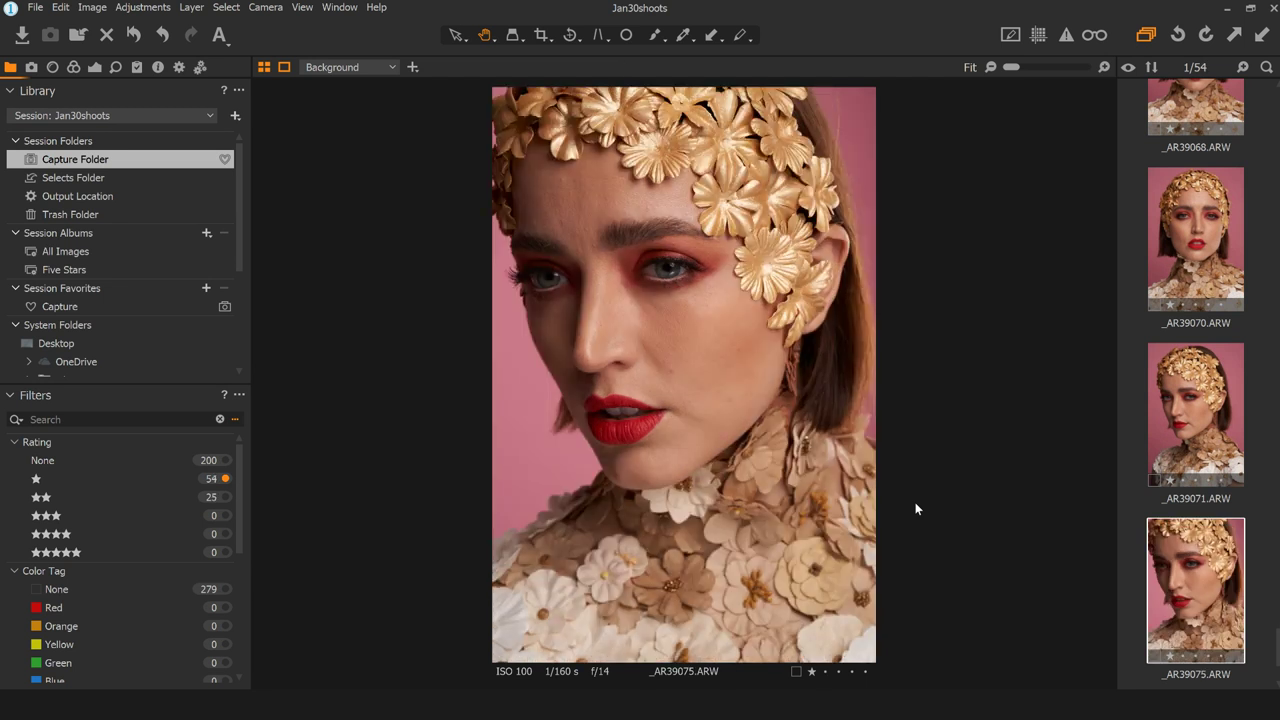
{"action": "key", "text": "2"}
{"action": "key", "text": "2"}
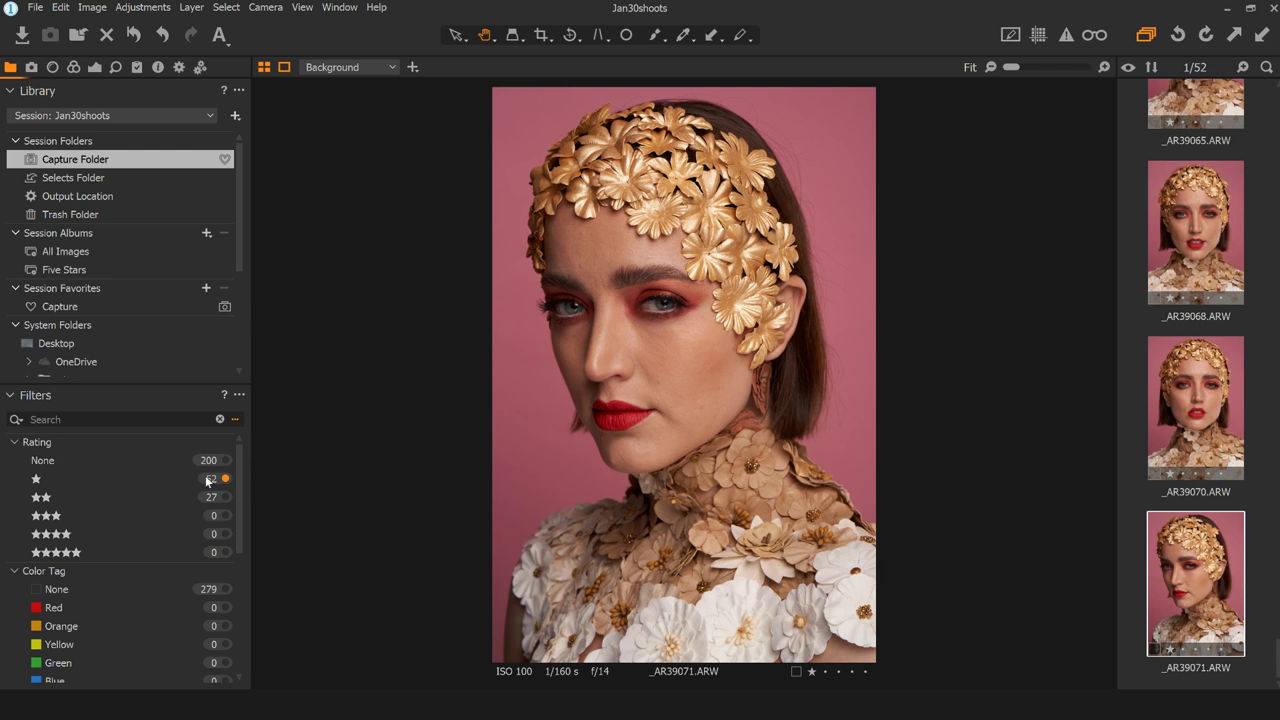
{"action": "left_click", "coordinate": [225, 498]}
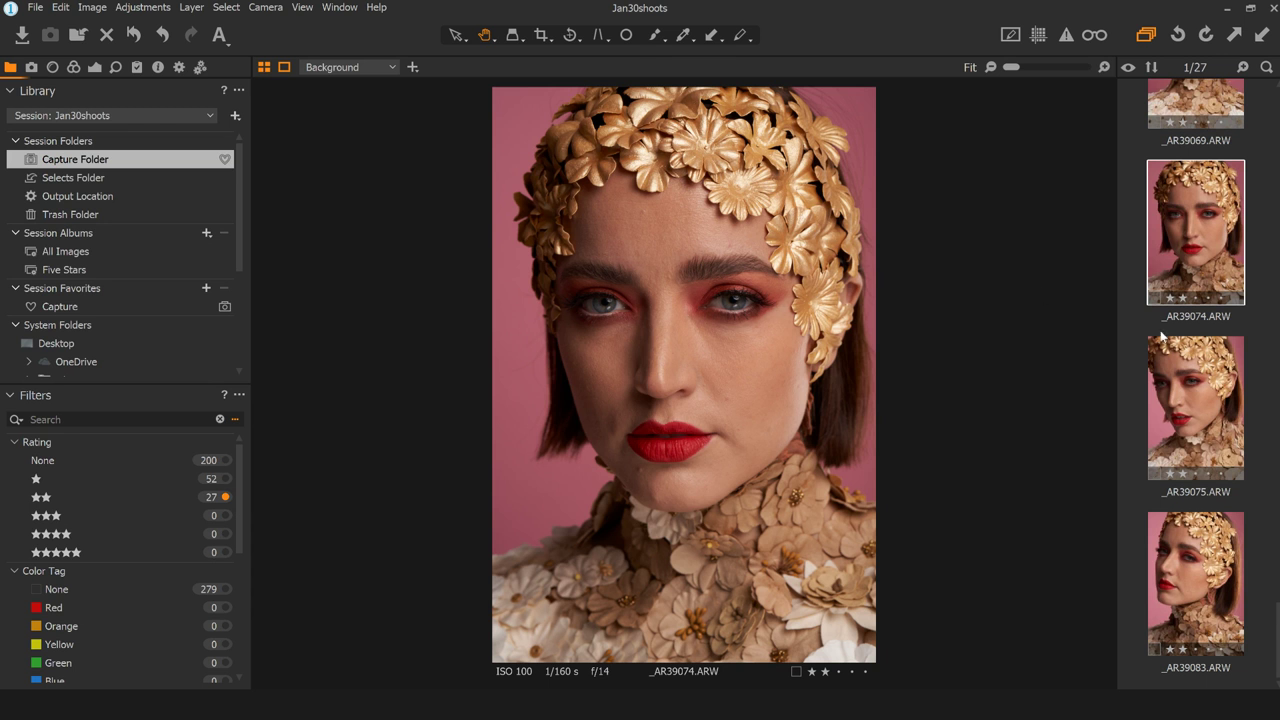
{"action": "scroll", "coordinate": [1165, 176], "scroll_direction": "up", "scroll_amount": 10}
{"action": "left_click", "coordinate": [1188, 183]}
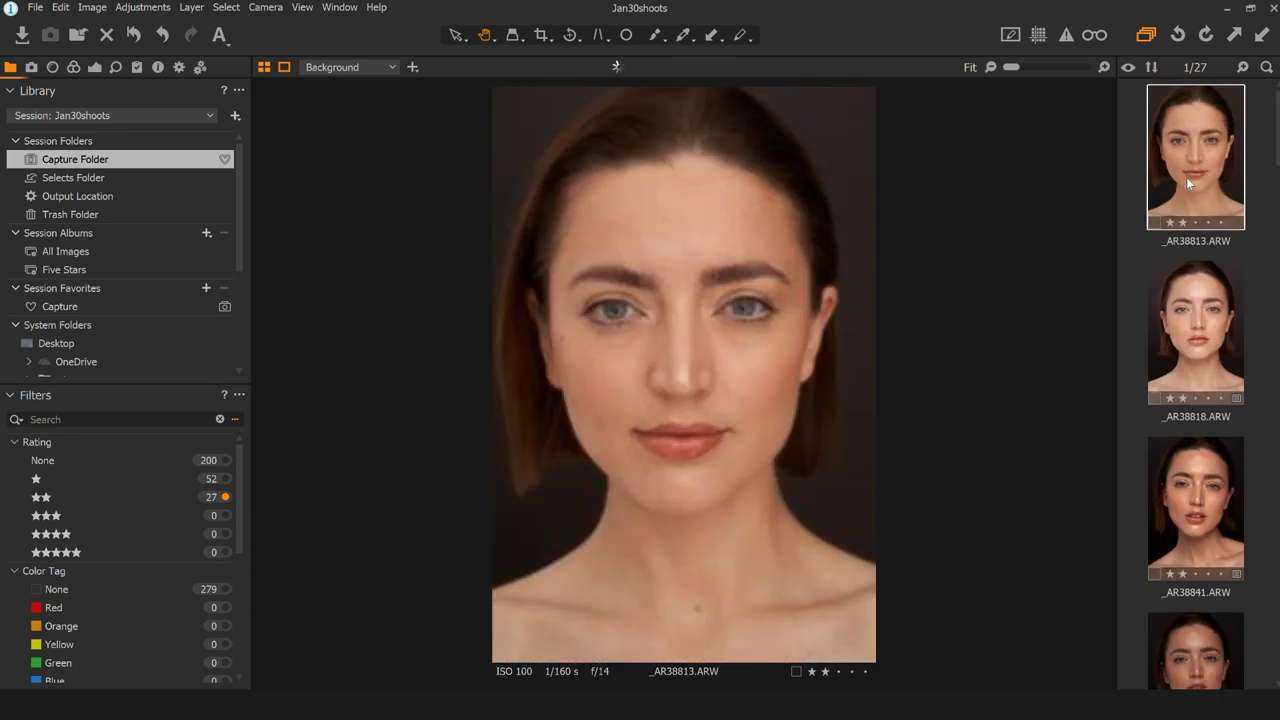
{"action": "key", "text": "Down"}
{"action": "key", "text": "Down"}
{"action": "key", "text": "Up"}
{"action": "key", "text": "Up"}
{"action": "key", "text": "Down"}
{"action": "key", "text": "Down"}
{"action": "key", "text": "Down"}
{"action": "key", "text": "Down"}
{"action": "key", "text": "Down"}
{"action": "key", "text": "Down"}
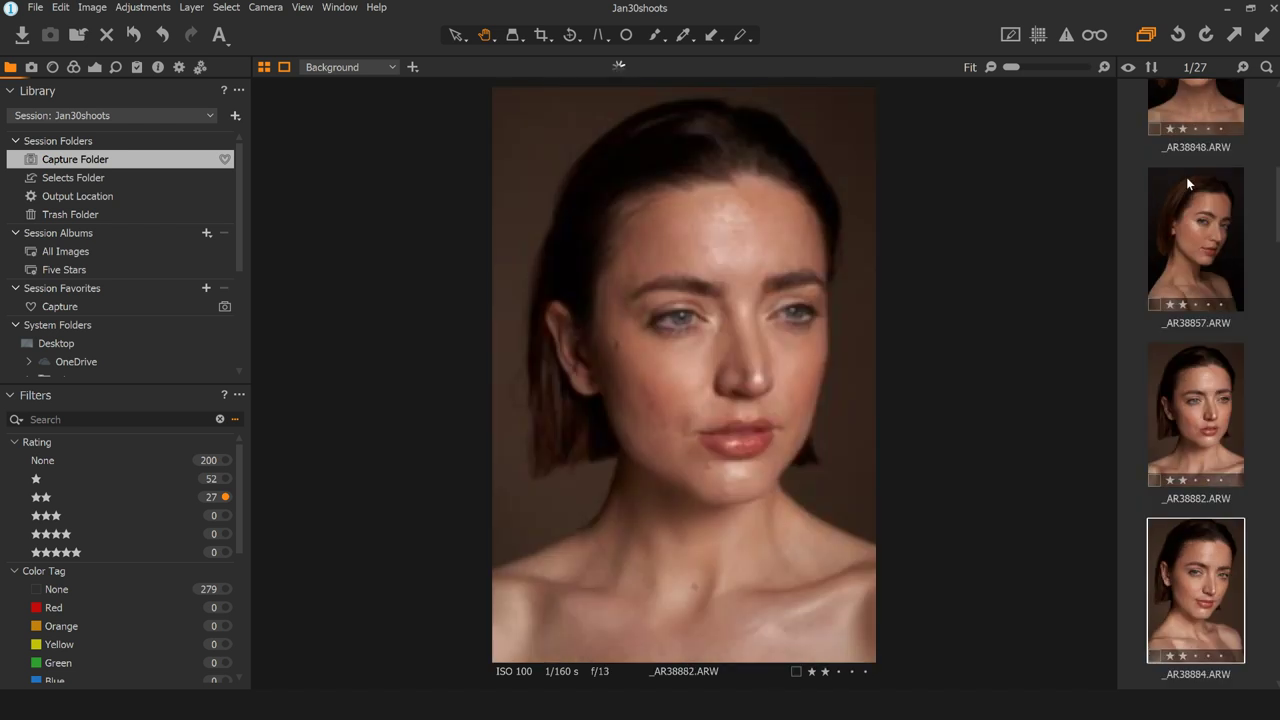
{"action": "key", "text": "Up"}
{"action": "key", "text": "Up"}
{"action": "key", "text": "Up"}
{"action": "key", "text": "Up"}
{"action": "key", "text": "Up"}
{"action": "key", "text": "Up"}
{"action": "key", "text": "Up"}
{"action": "key", "text": "Up"}
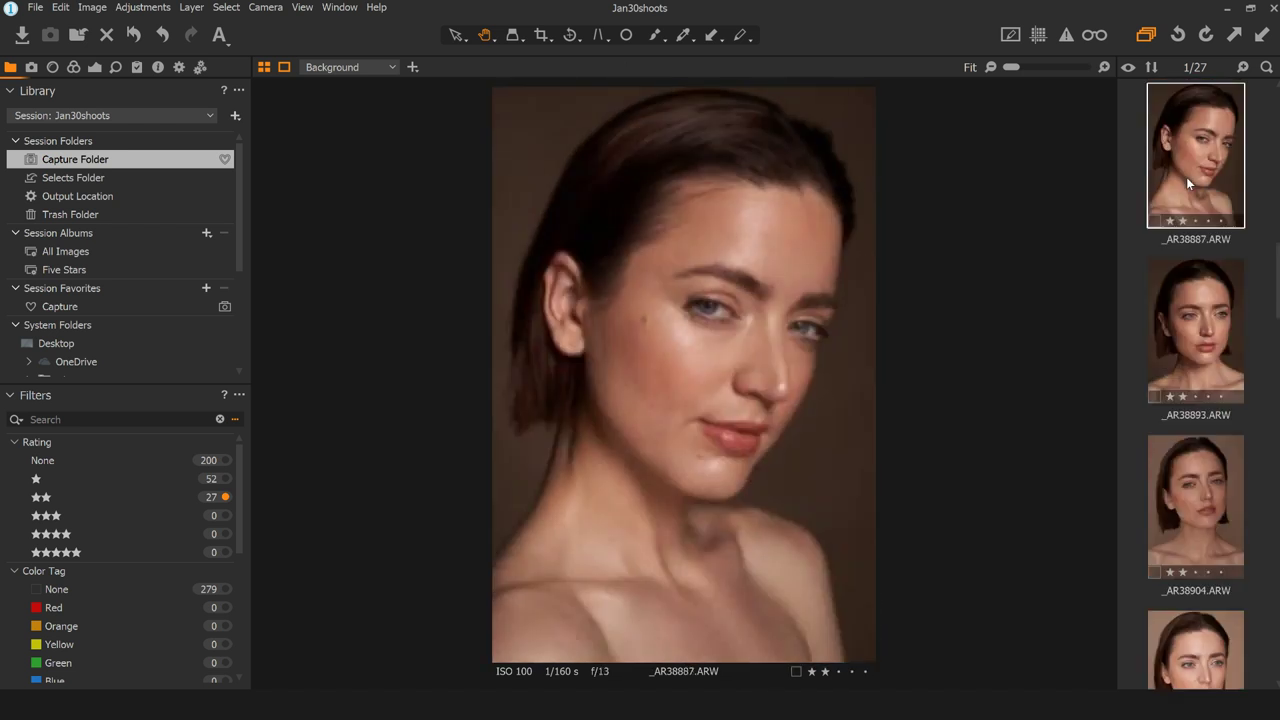
{"action": "key", "text": "Down"}
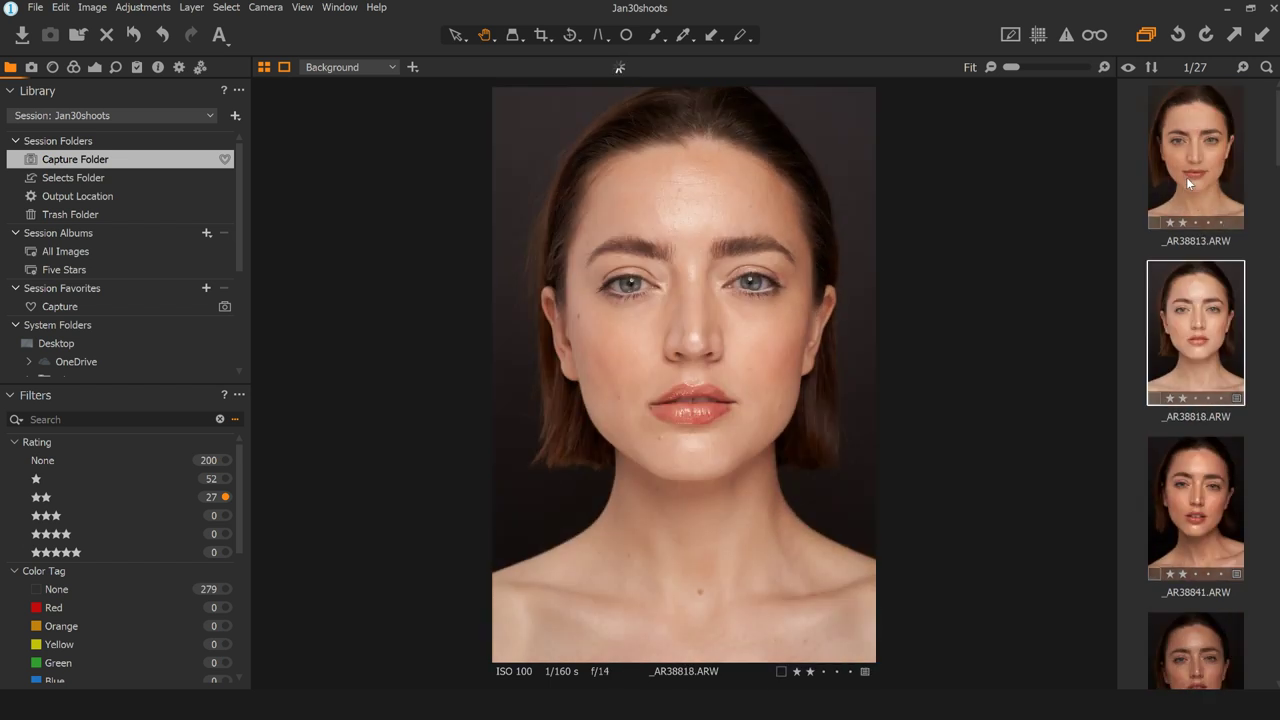
{"action": "key", "text": "Down"}
{"action": "key", "text": "Down"}
{"action": "key", "text": "Down"}
{"action": "key", "text": "Down"}
{"action": "key", "text": "Down"}
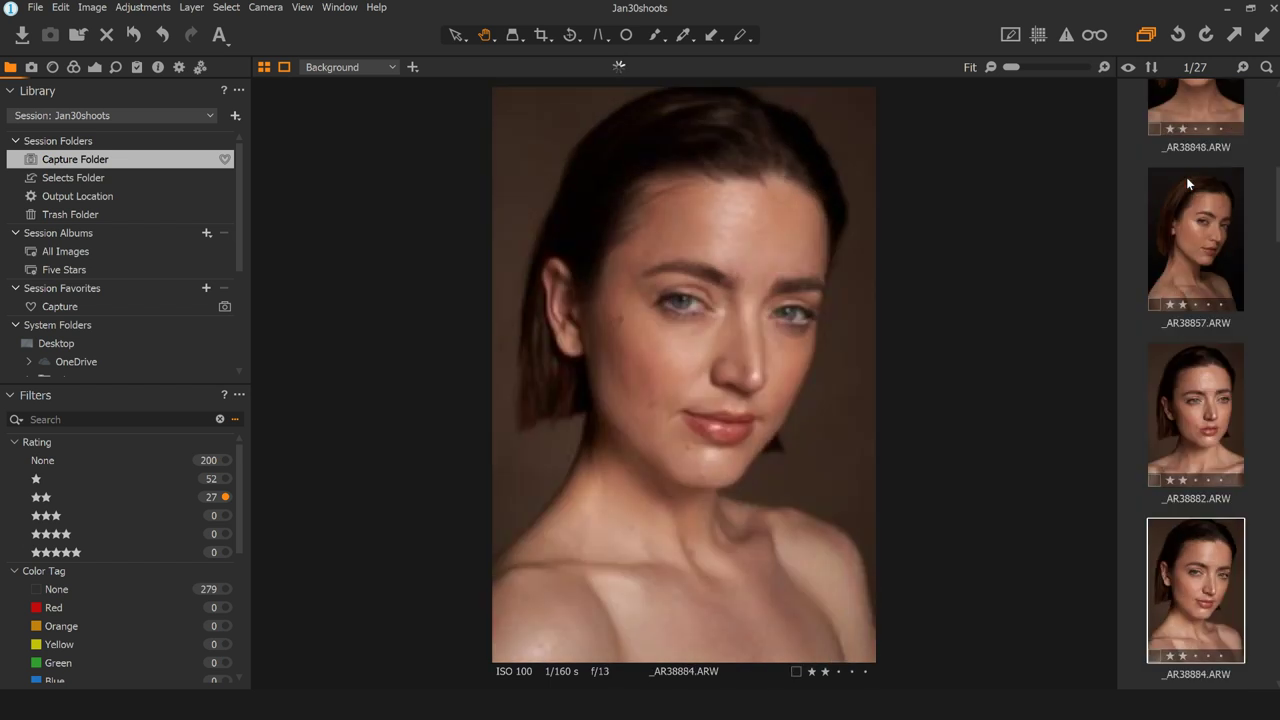
{"action": "key", "text": "Down"}
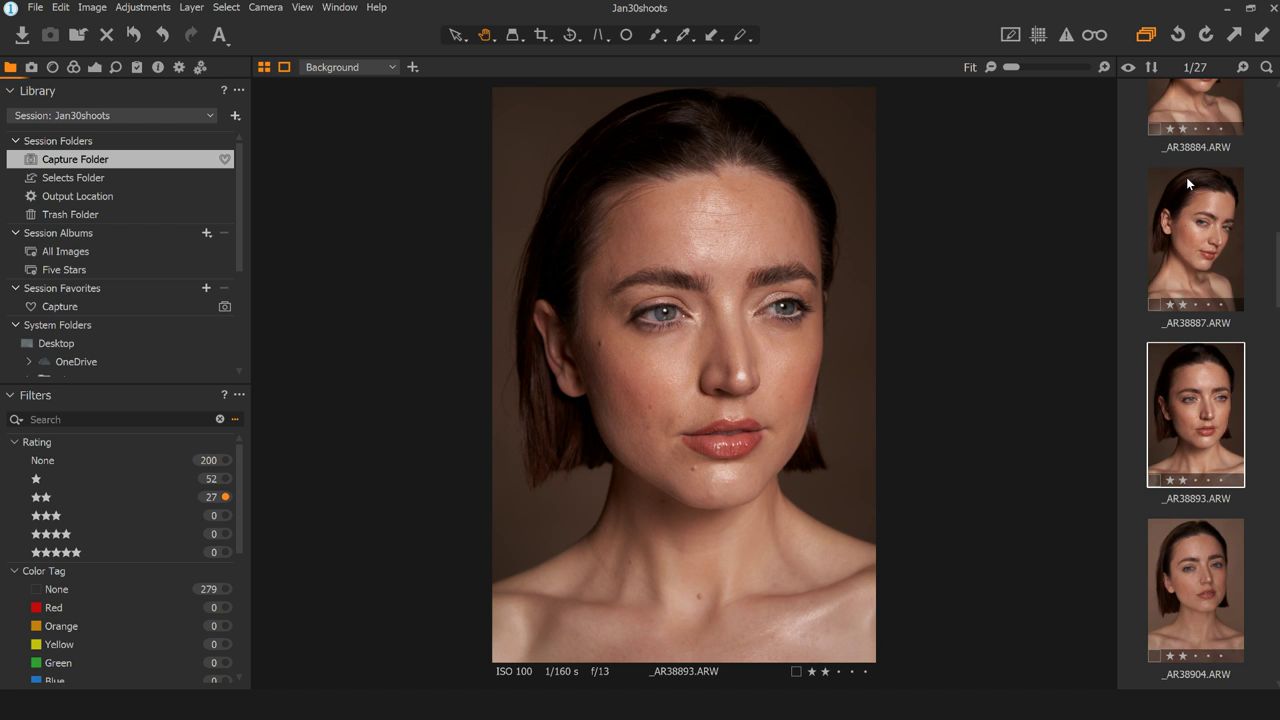
{"action": "key", "text": "Down"}
{"action": "key", "text": "Up"}
{"action": "key", "text": "Down"}
{"action": "key", "text": "Down"}
{"action": "key", "text": "Down"}
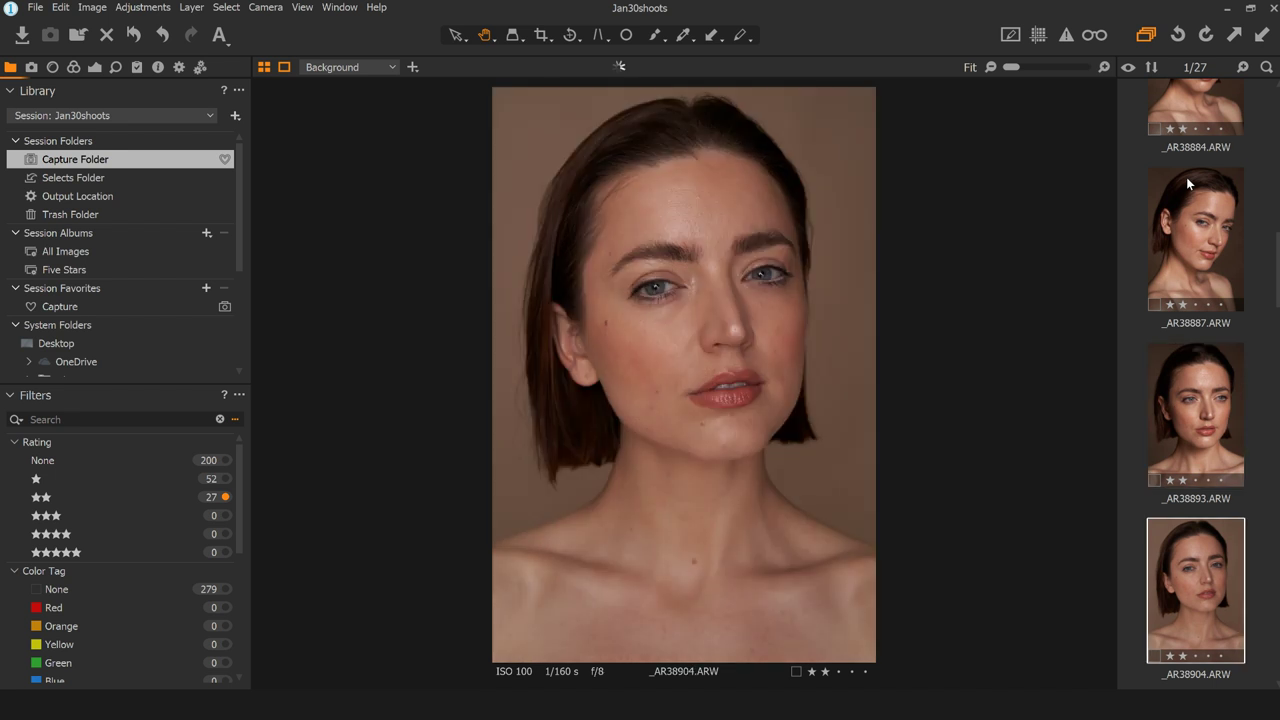
{"action": "key", "text": "Down"}
{"action": "key", "text": "Down"}
{"action": "key", "text": "Down"}
{"action": "key", "text": "Down"}
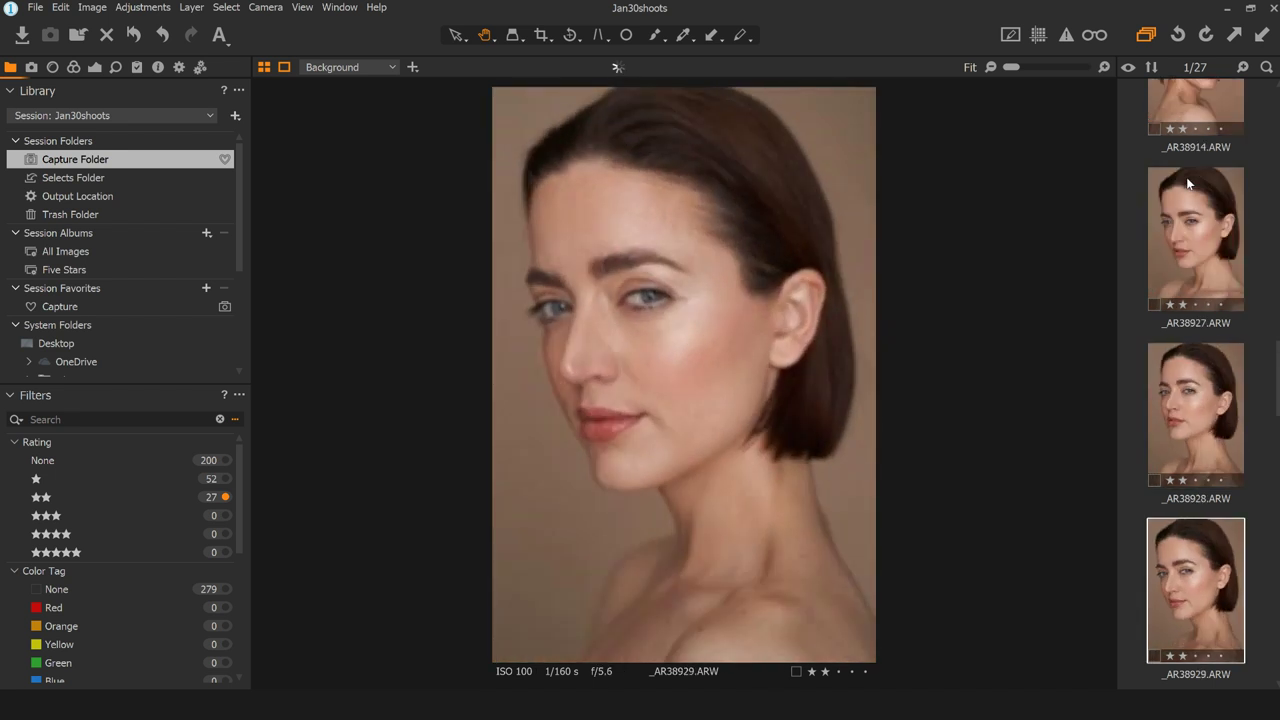
{"action": "key", "text": "Up"}
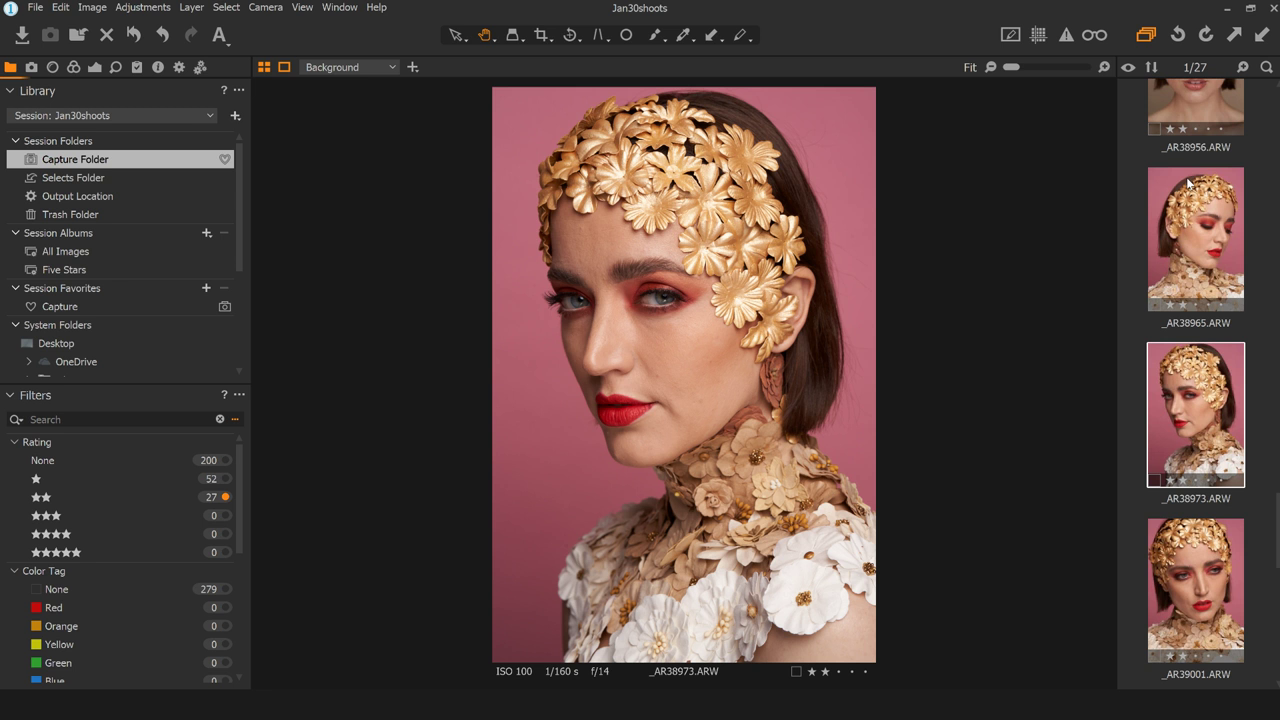
{"action": "left_click", "coordinate": [1187, 181]}
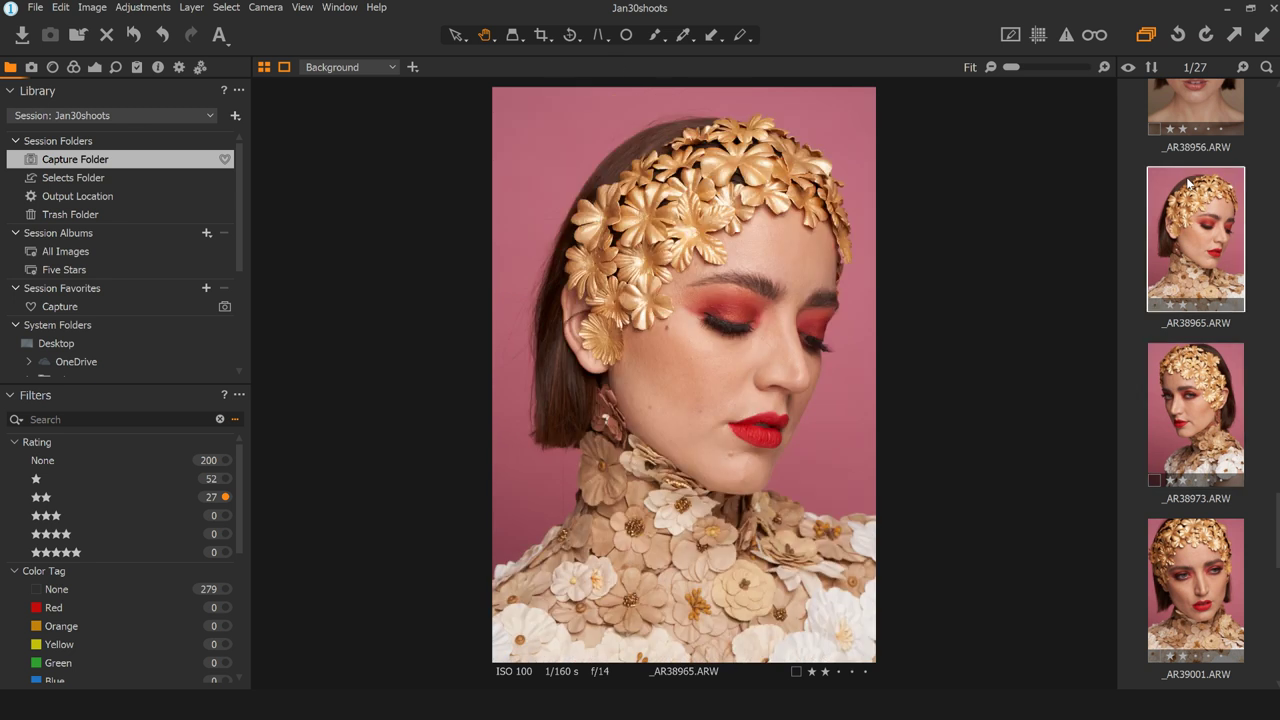
{"action": "key", "text": "Home"}
{"action": "key", "text": "Right"}
{"action": "key", "text": "Left"}
{"action": "key", "text": "Left"}
{"action": "key", "text": "Left"}
{"action": "key", "text": "Left"}
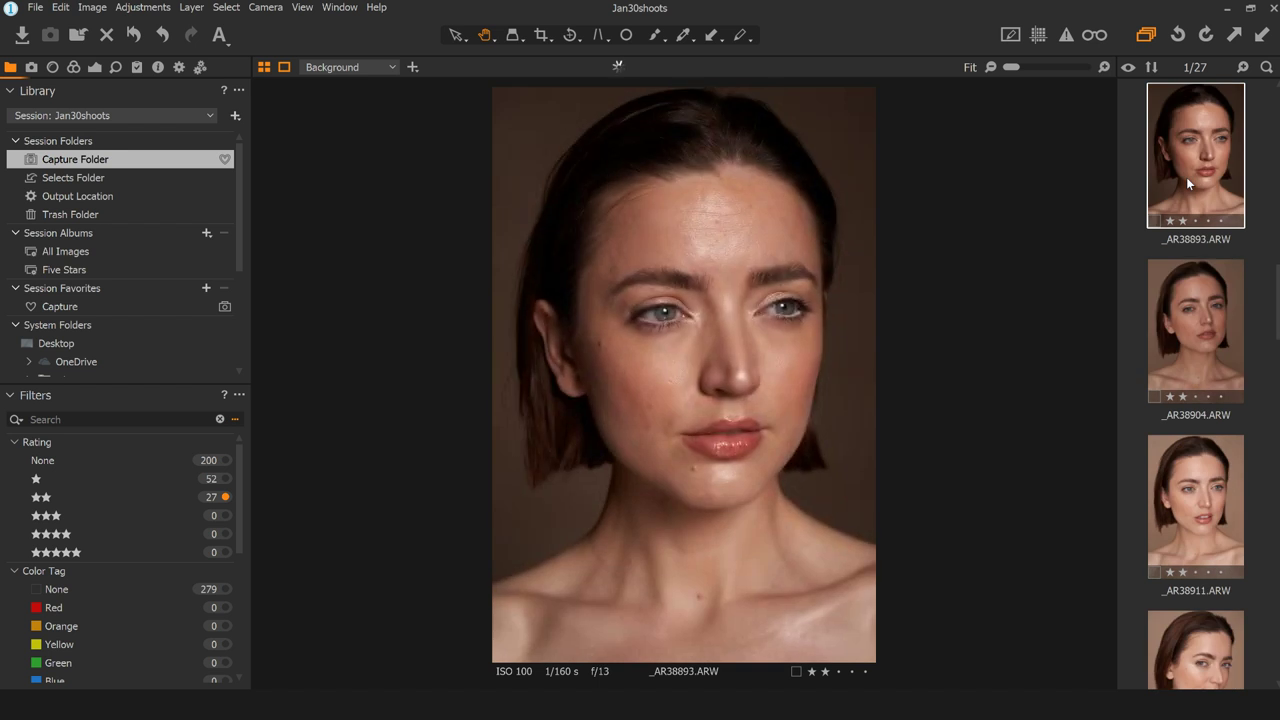
{"action": "key", "text": "Left"}
{"action": "key", "text": "Left"}
{"action": "key", "text": "Left"}
{"action": "key", "text": "Left"}
{"action": "key", "text": "Left"}
{"action": "key", "text": "Left"}
{"action": "key", "text": "Left"}
{"action": "key", "text": "Left"}
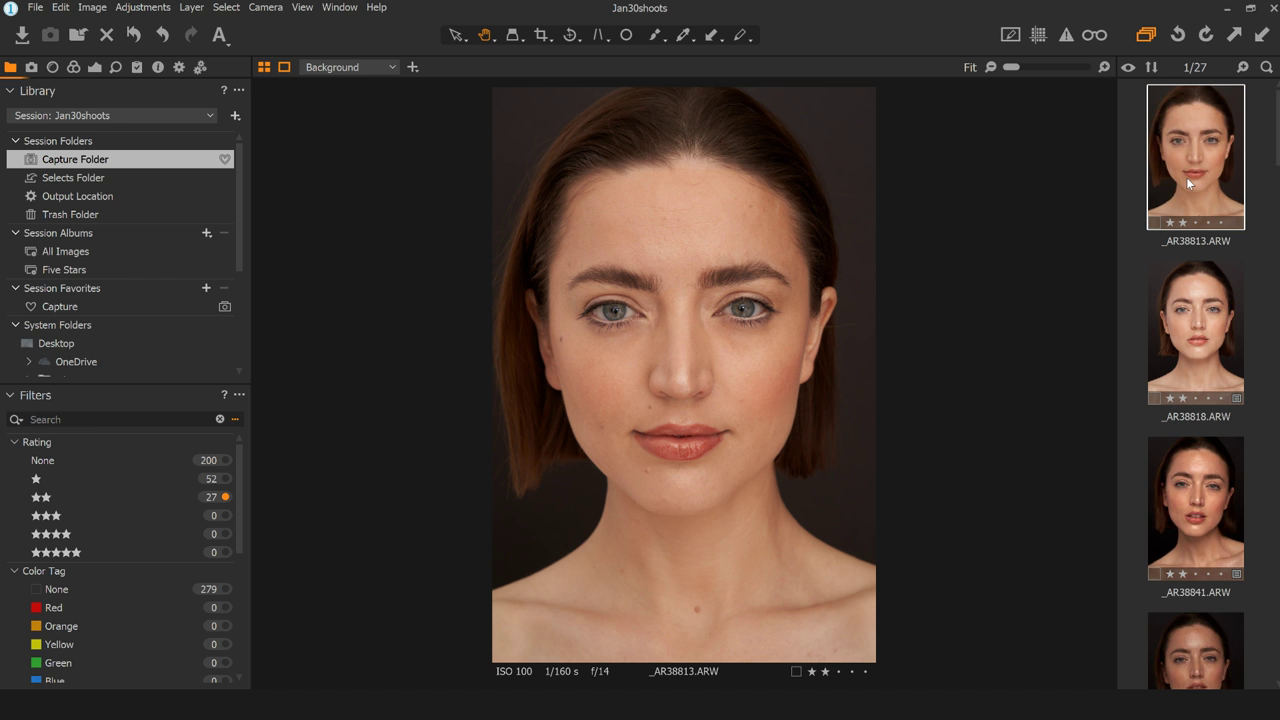
- Scroll down the filmstrip of two-star portraits
{"action": "scroll", "coordinate": [1190, 270], "scroll_direction": "down", "scroll_amount": 15}
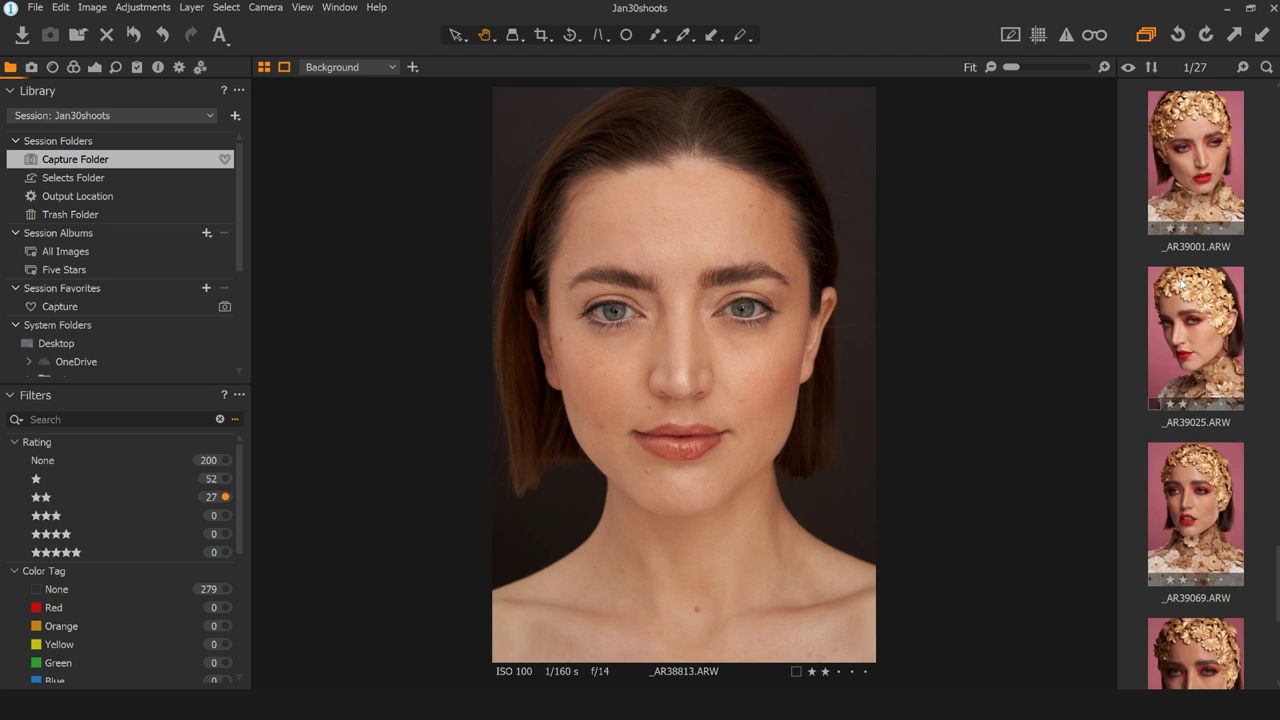
- View _AR39025, then the gold-flower portrait _AR38965, from the filmstrip
{"action": "left_click", "coordinate": [1207, 380]}
{"action": "scroll", "coordinate": [1207, 380], "scroll_direction": "up", "scroll_amount": 4}
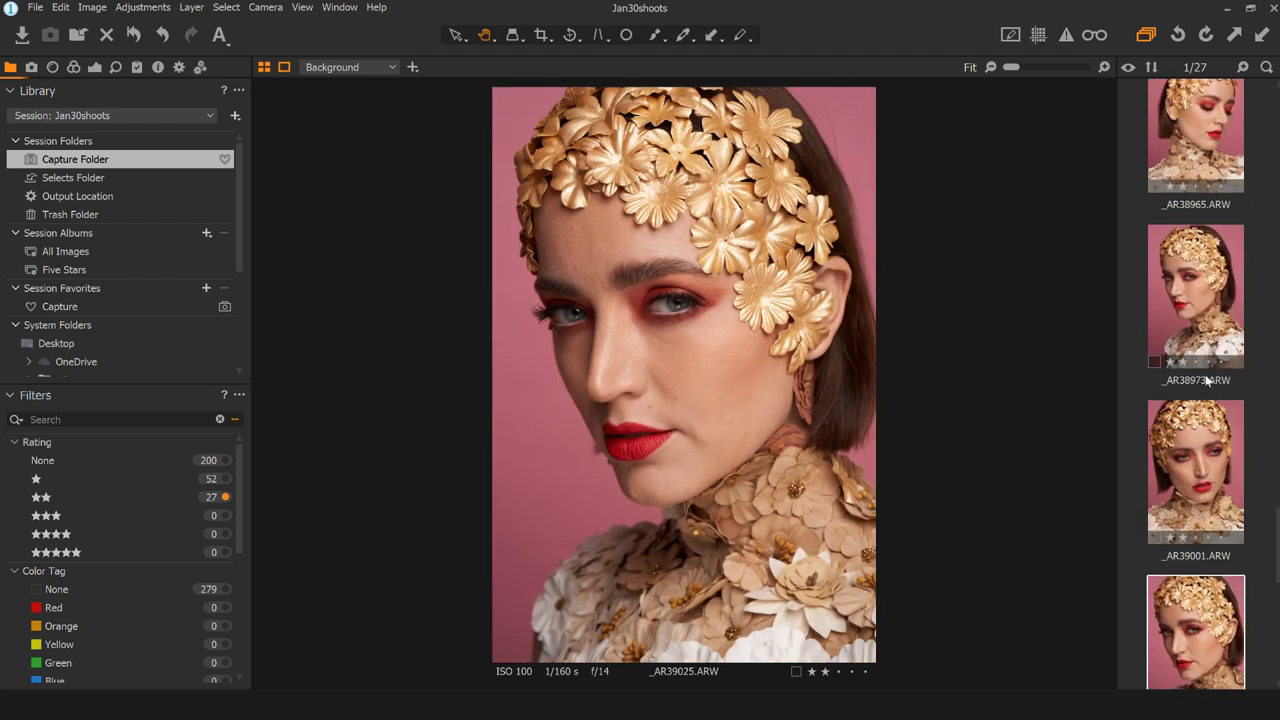
{"action": "left_click", "coordinate": [1217, 140]}
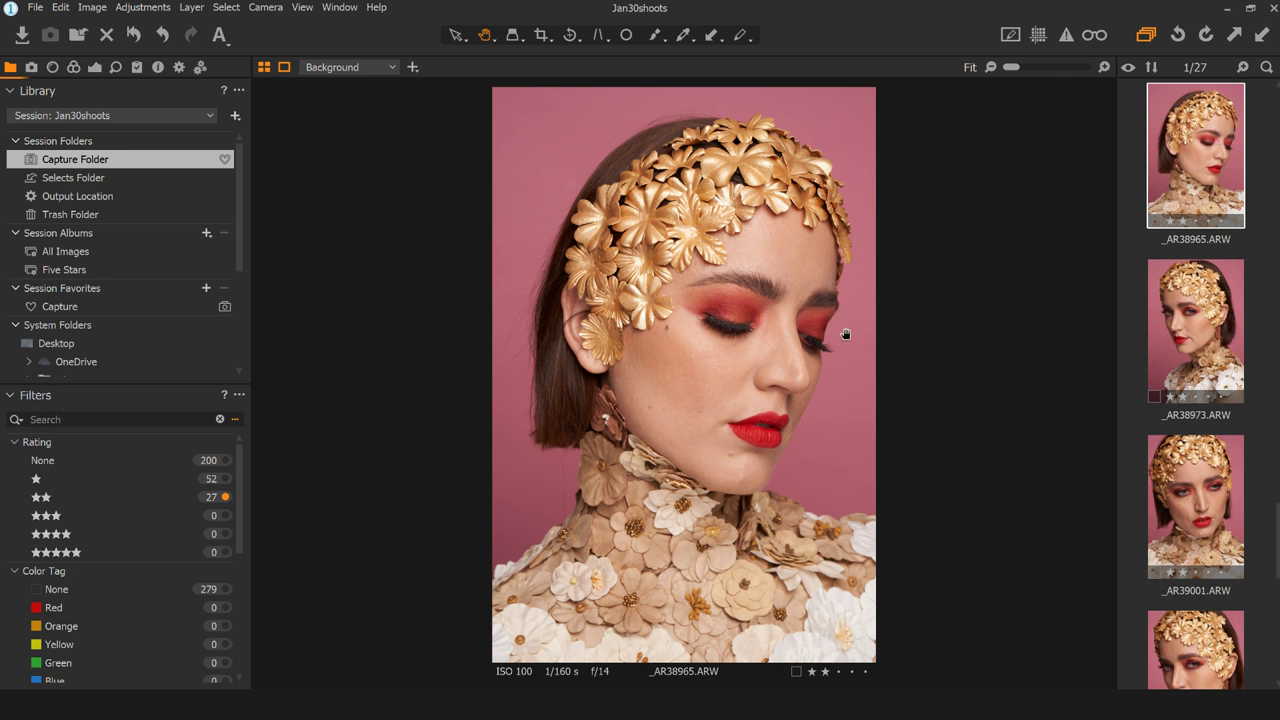
{"action": "scroll", "coordinate": [1166, 253], "scroll_direction": "down", "scroll_amount": 5}
- Show _AR38813 in the viewer and zoom in on her eyes
{"action": "scroll", "coordinate": [1166, 253], "scroll_direction": "up", "scroll_amount": 2}
{"action": "left_click", "coordinate": [1185, 183]}
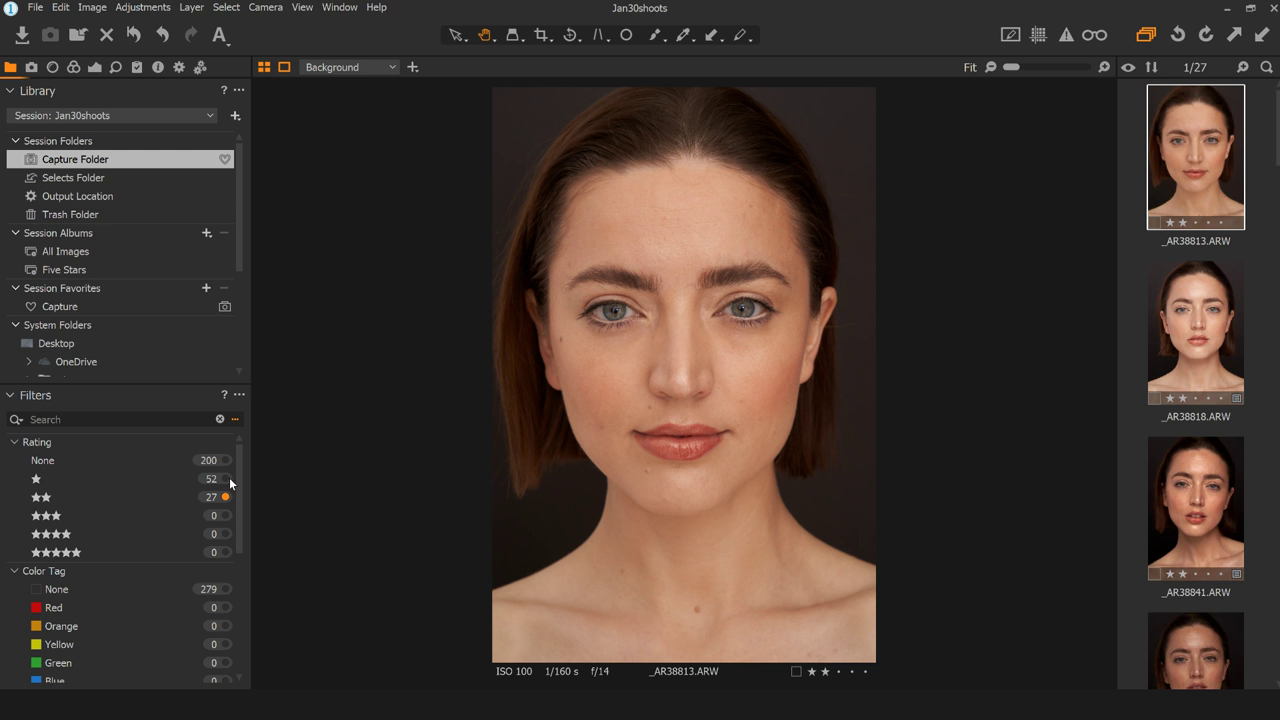
{"action": "scroll", "coordinate": [671, 291], "scroll_direction": "up", "scroll_amount": 3}
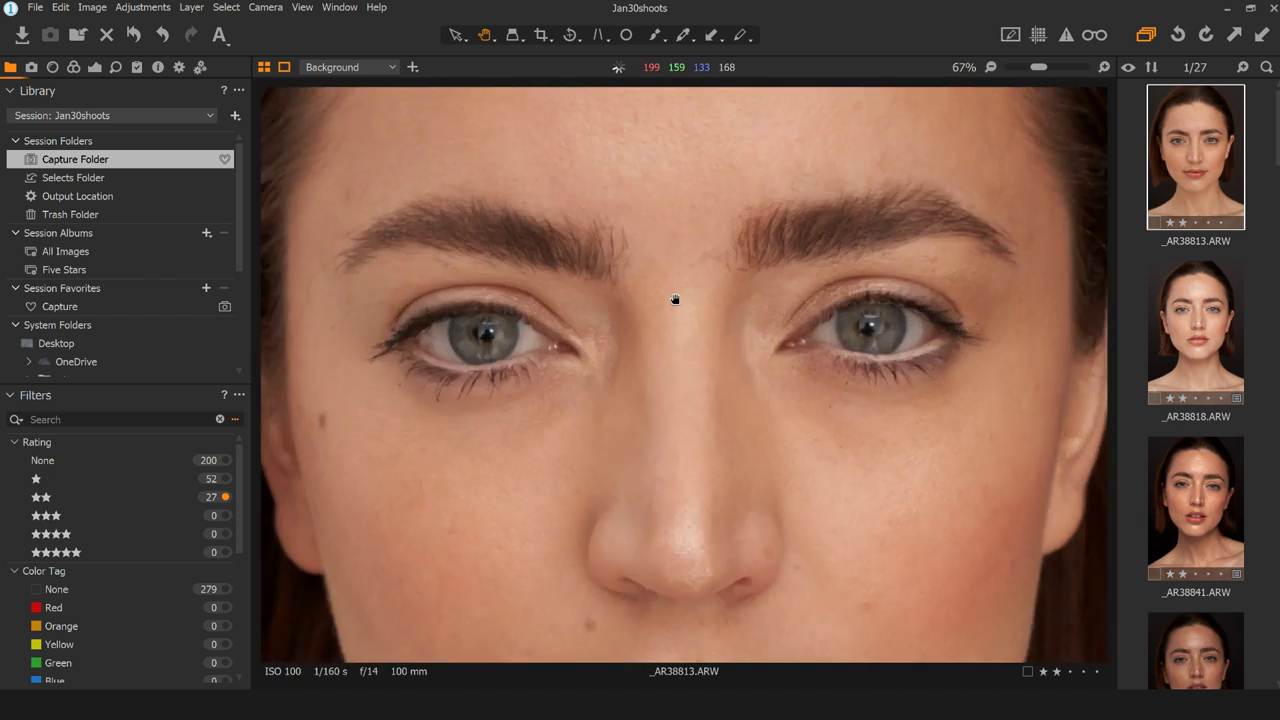
- Zoom to 200% on the subject's left eye, then check _AR38818's eye at the same magnification
{"action": "scroll", "coordinate": [675, 300], "scroll_direction": "up", "scroll_amount": 2}
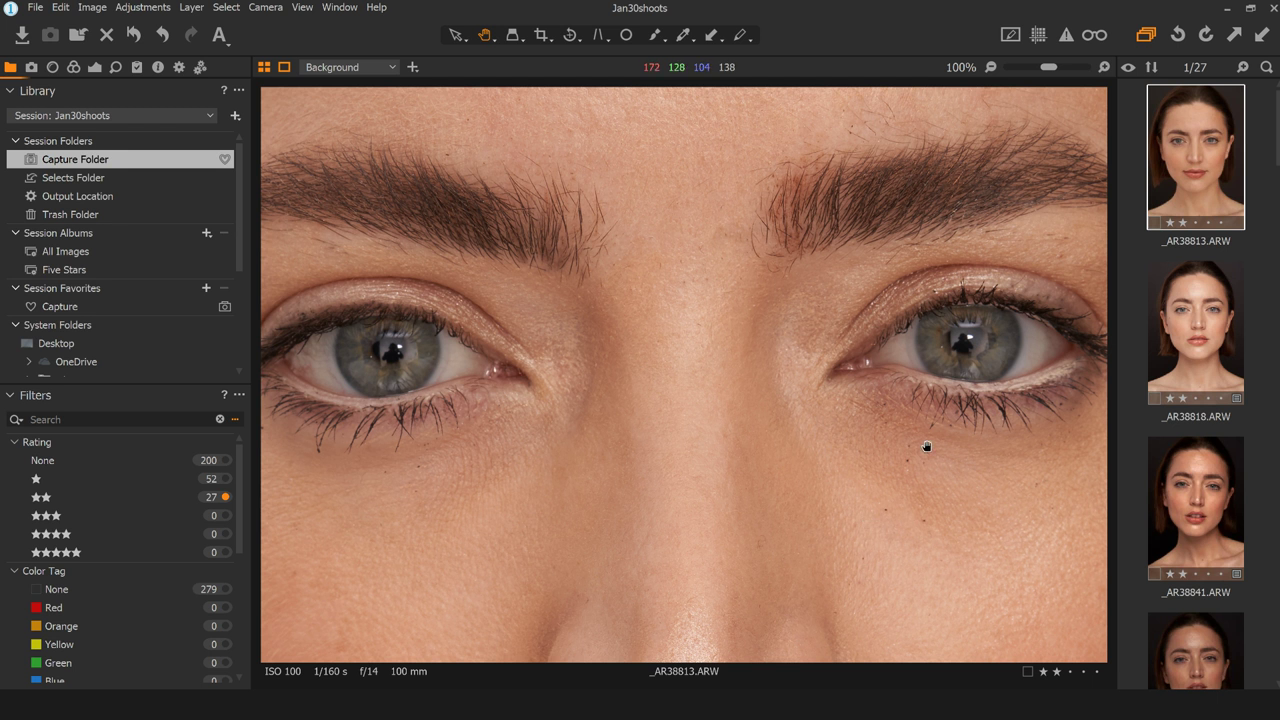
{"action": "scroll", "coordinate": [927, 446], "scroll_direction": "up", "scroll_amount": 1}
{"action": "left_click_drag", "start_coordinate": [986, 386], "coordinate": [600, 371]}
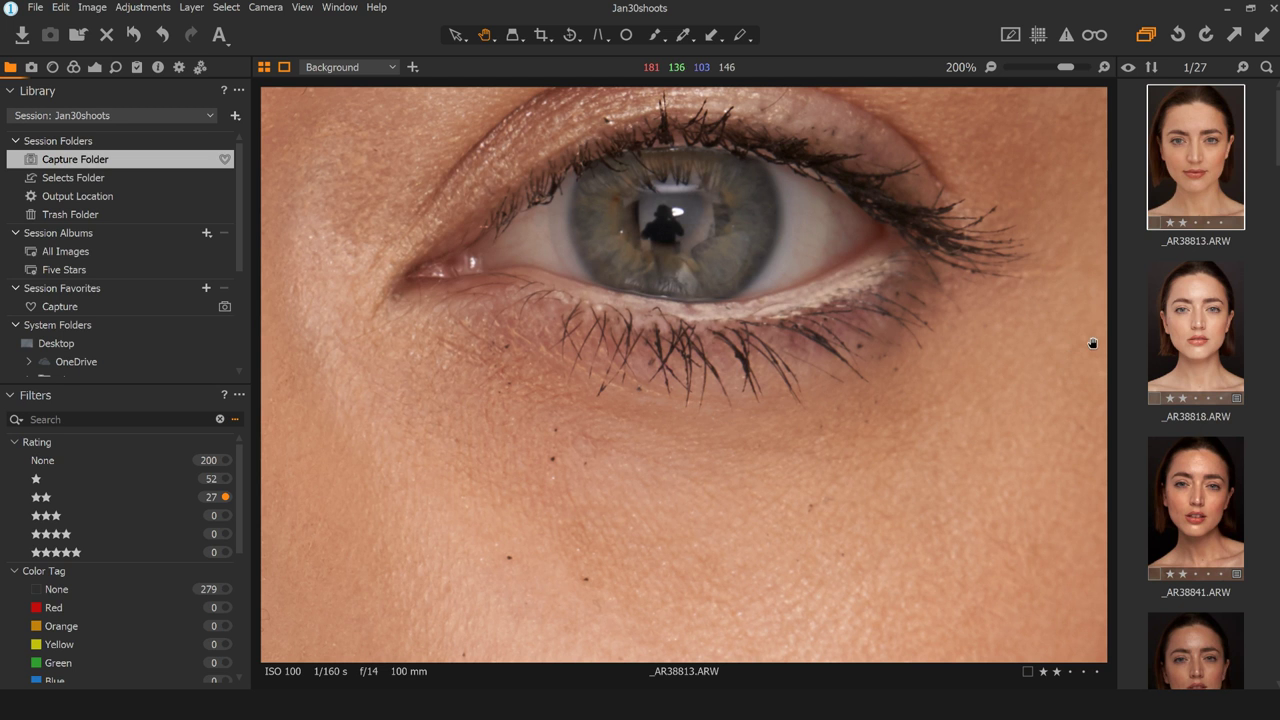
{"action": "left_click", "coordinate": [1181, 336]}
{"action": "left_click_drag", "start_coordinate": [915, 298], "coordinate": [793, 496]}
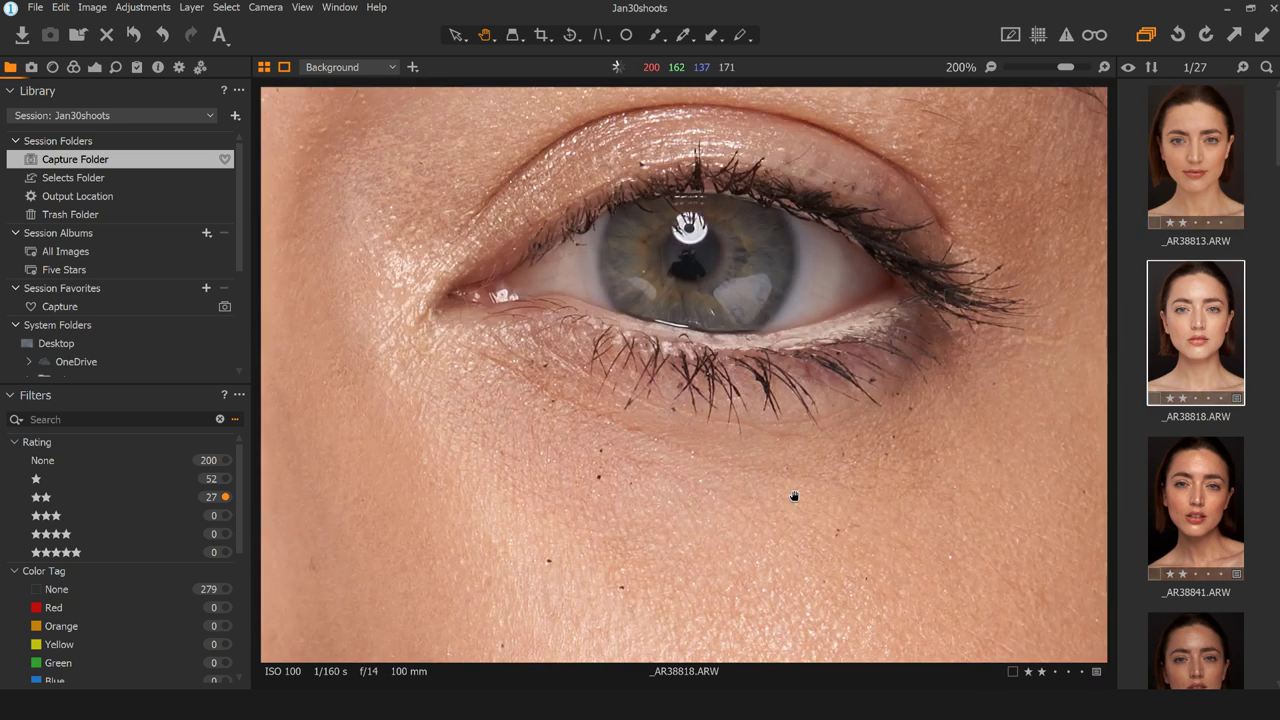
- Compare eye sharpness on _AR38841, _AR38848, _AR38857 and _AR38882 at 200%
{"action": "left_click", "coordinate": [1184, 511]}
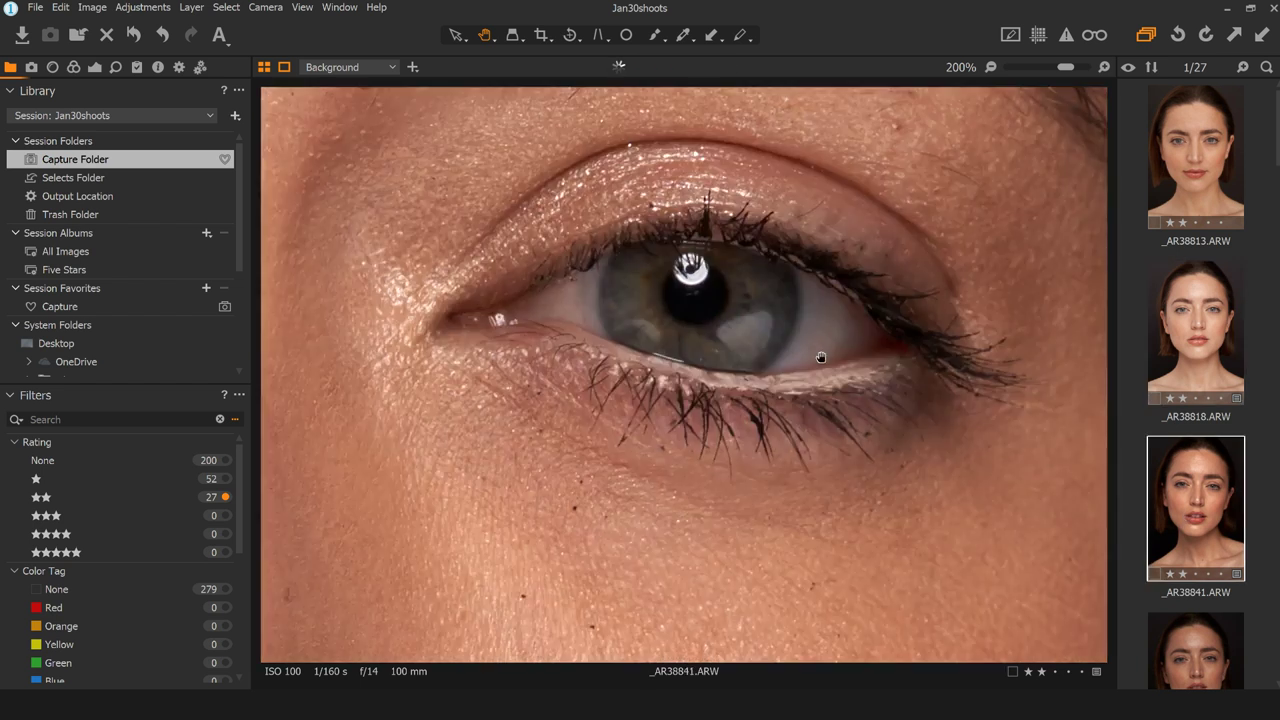
{"action": "scroll", "coordinate": [1157, 548], "scroll_direction": "down", "scroll_amount": 3}
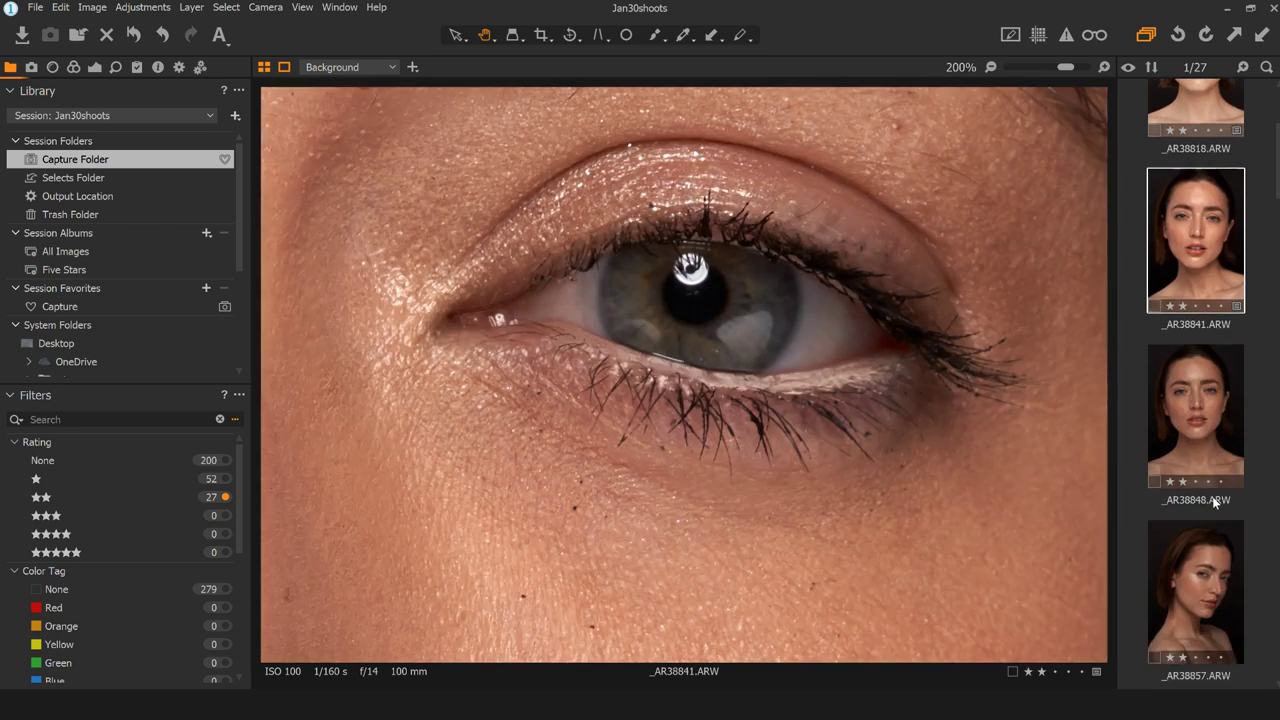
{"action": "left_click", "coordinate": [1215, 418]}
{"action": "left_click", "coordinate": [1225, 605]}
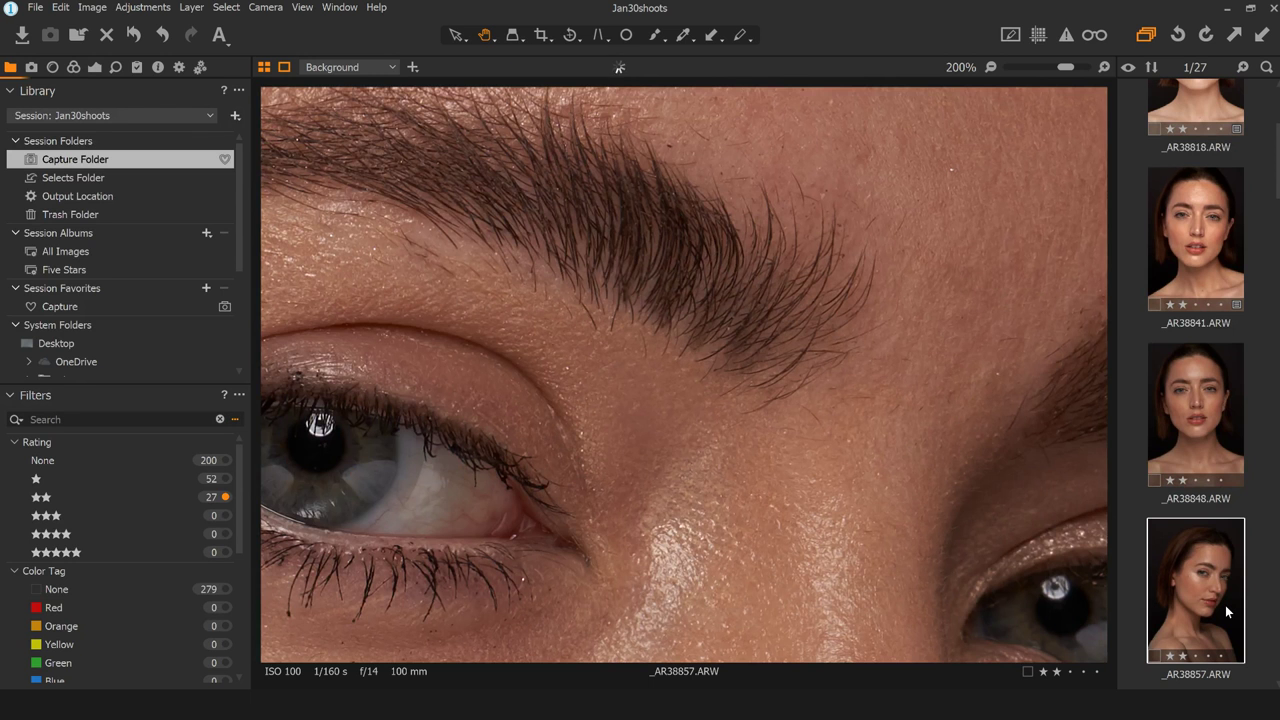
{"action": "left_click_drag", "start_coordinate": [774, 528], "coordinate": [937, 389]}
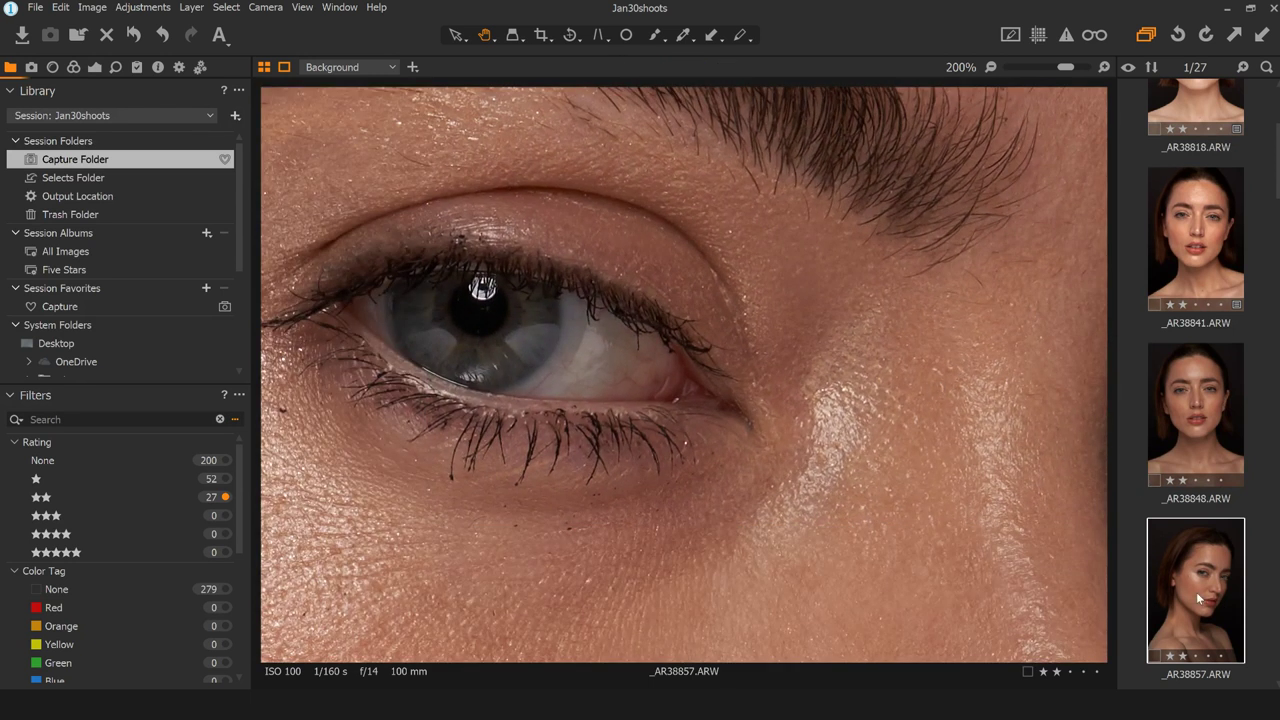
{"action": "scroll", "coordinate": [1196, 592], "scroll_direction": "down", "scroll_amount": 2}
{"action": "left_click", "coordinate": [1197, 524]}
{"action": "left_click_drag", "start_coordinate": [691, 513], "coordinate": [931, 403]}
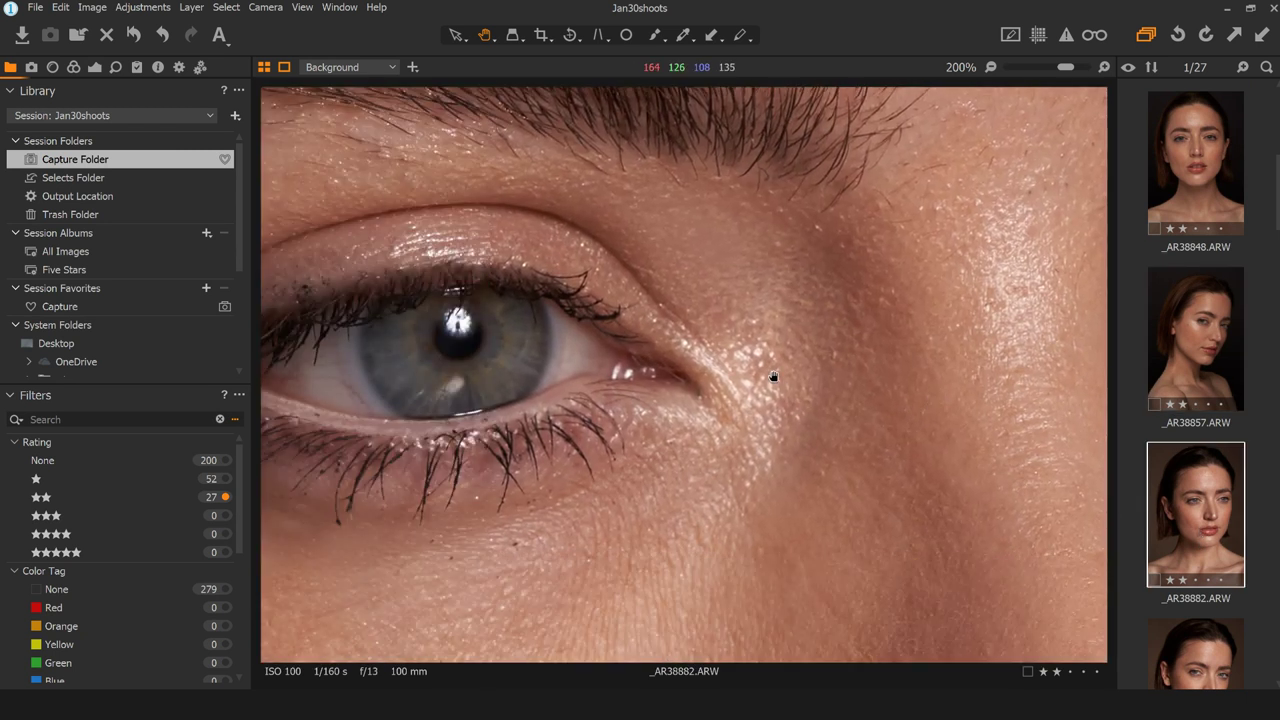
- Compare eye detail on _AR38884, _AR38887 and _AR38904 at 200%
{"action": "scroll", "coordinate": [1195, 500], "scroll_direction": "down", "scroll_amount": 2}
{"action": "left_click", "coordinate": [1195, 500]}
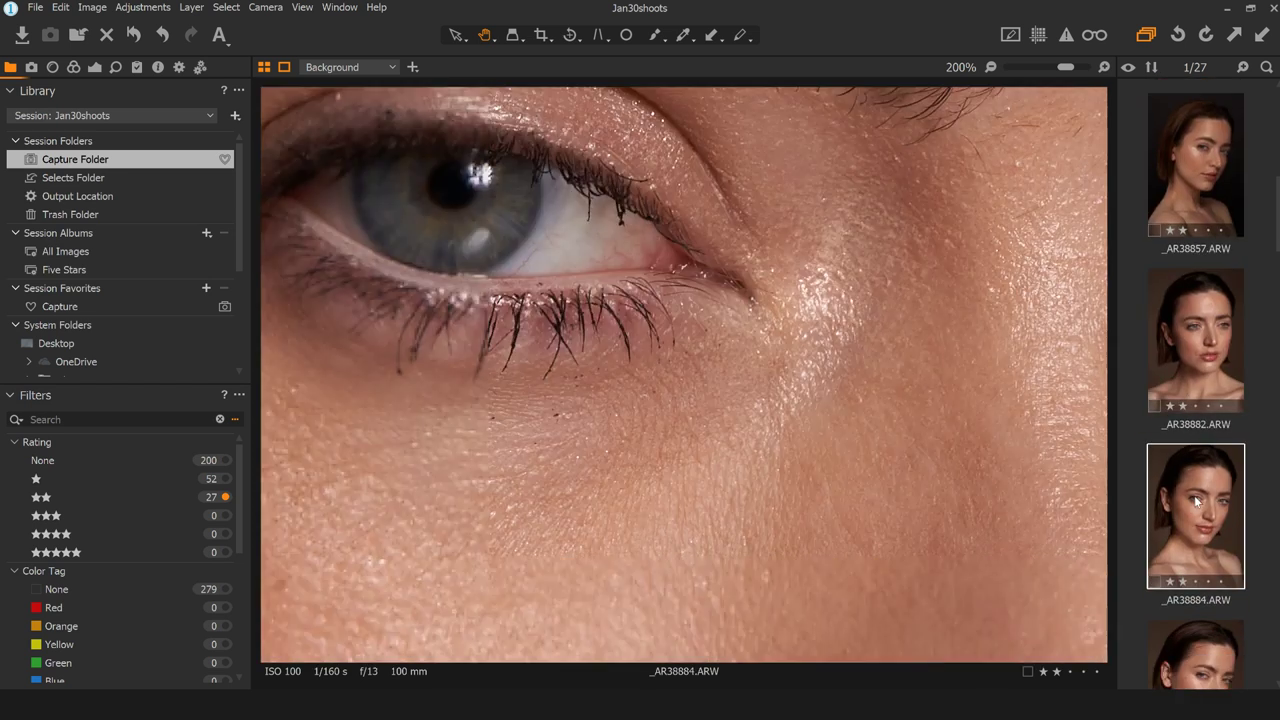
{"action": "left_click", "coordinate": [1211, 637]}
{"action": "scroll", "coordinate": [1211, 637], "scroll_direction": "down", "scroll_amount": 2}
{"action": "left_click_drag", "start_coordinate": [883, 443], "coordinate": [1034, 351]}
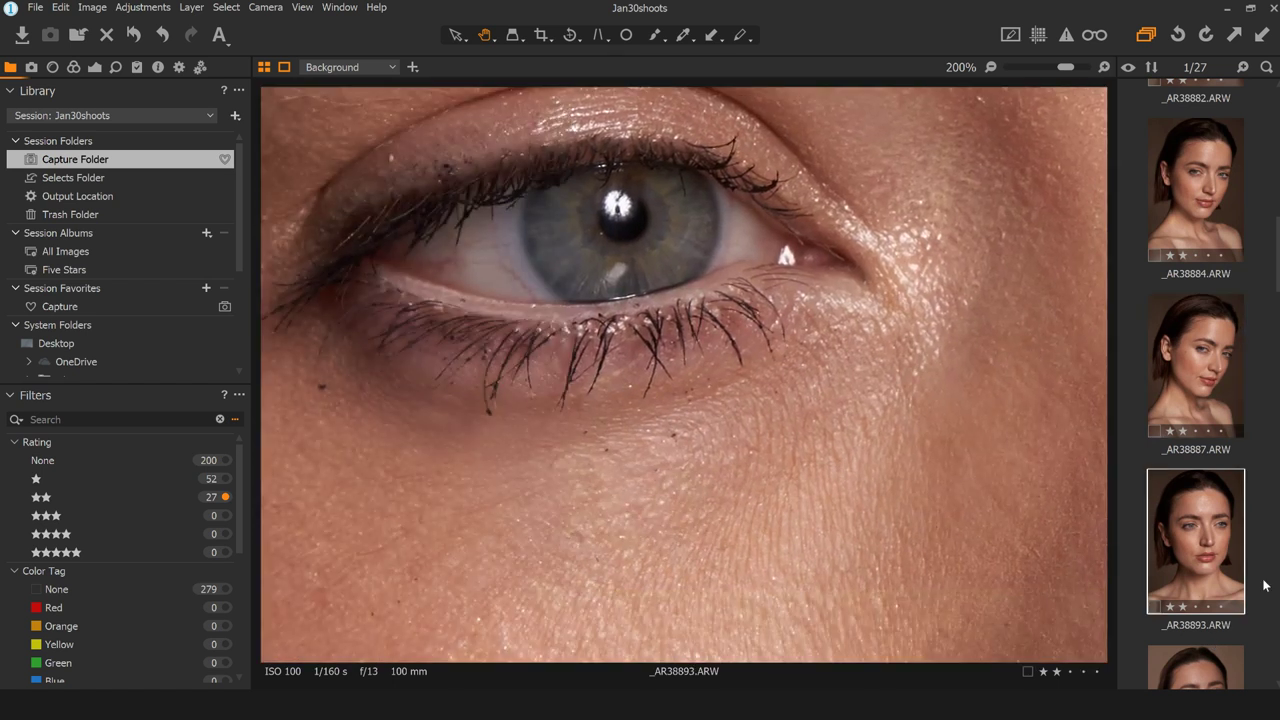
{"action": "scroll", "coordinate": [1264, 586], "scroll_direction": "down", "scroll_amount": 3}
{"action": "left_click", "coordinate": [1189, 432]}
{"action": "left_click_drag", "start_coordinate": [720, 331], "coordinate": [846, 599]}
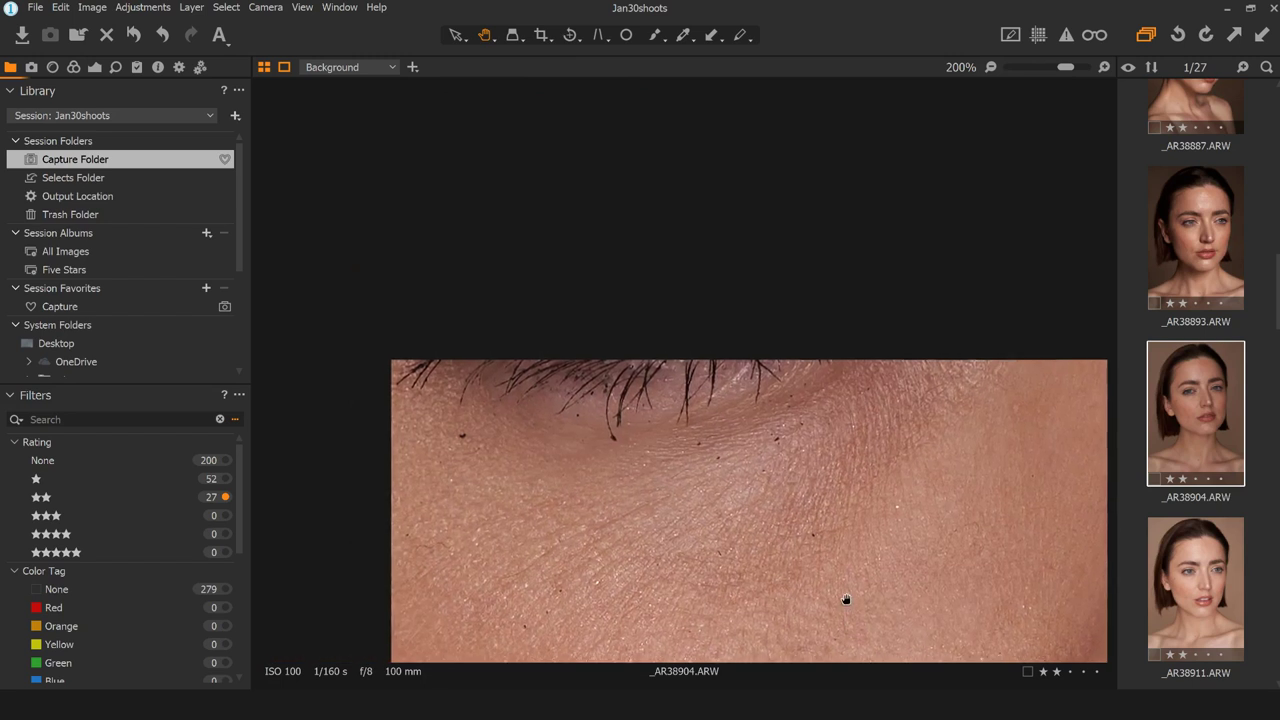
- Check _AR38911, then centre _AR38914's eye in the 200% view
{"action": "left_click", "coordinate": [1170, 574]}
{"action": "scroll", "coordinate": [1244, 615], "scroll_direction": "down", "scroll_amount": 2}
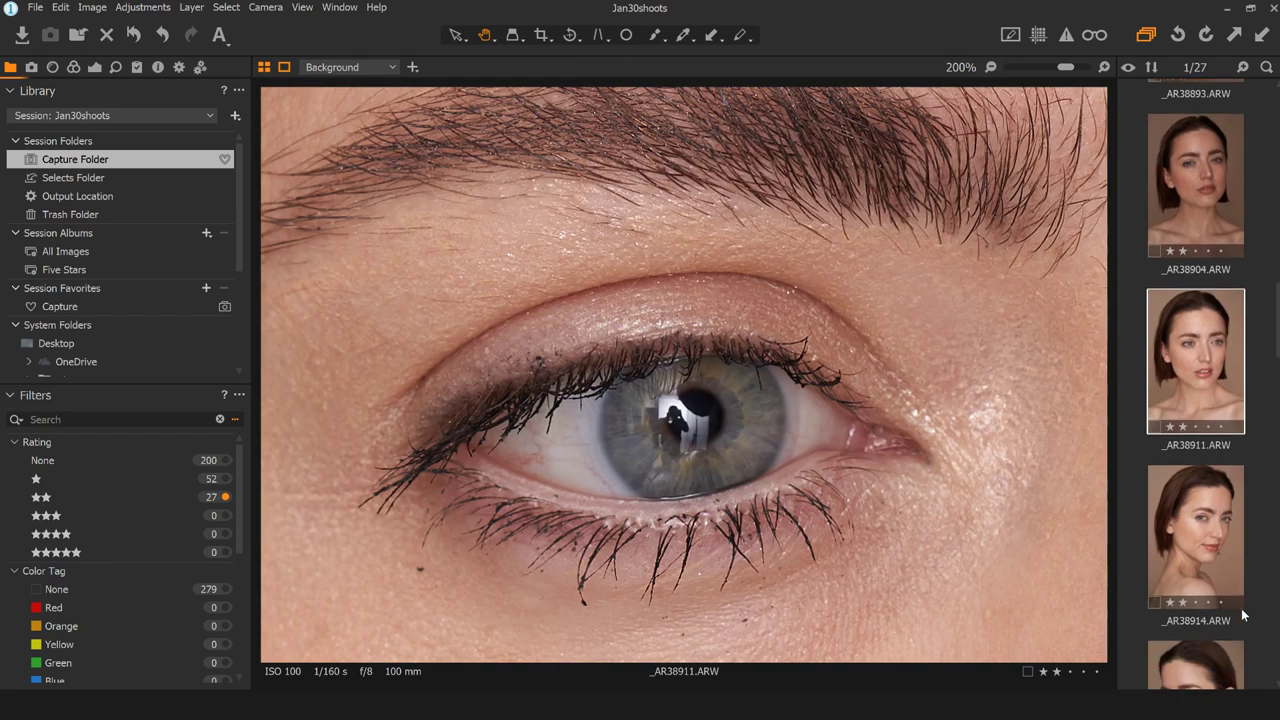
{"action": "left_click", "coordinate": [1216, 490]}
{"action": "left_click_drag", "start_coordinate": [950, 486], "coordinate": [625, 355]}
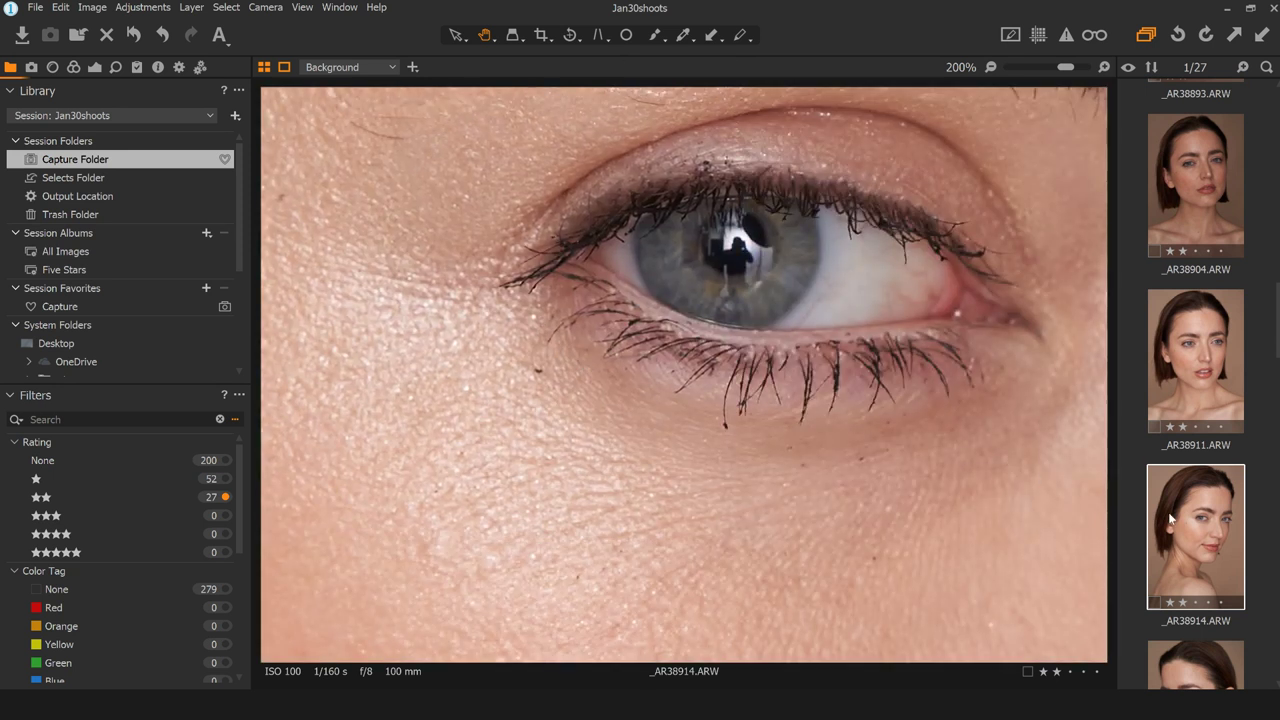
{"action": "left_click_drag", "start_coordinate": [964, 480], "coordinate": [818, 518]}
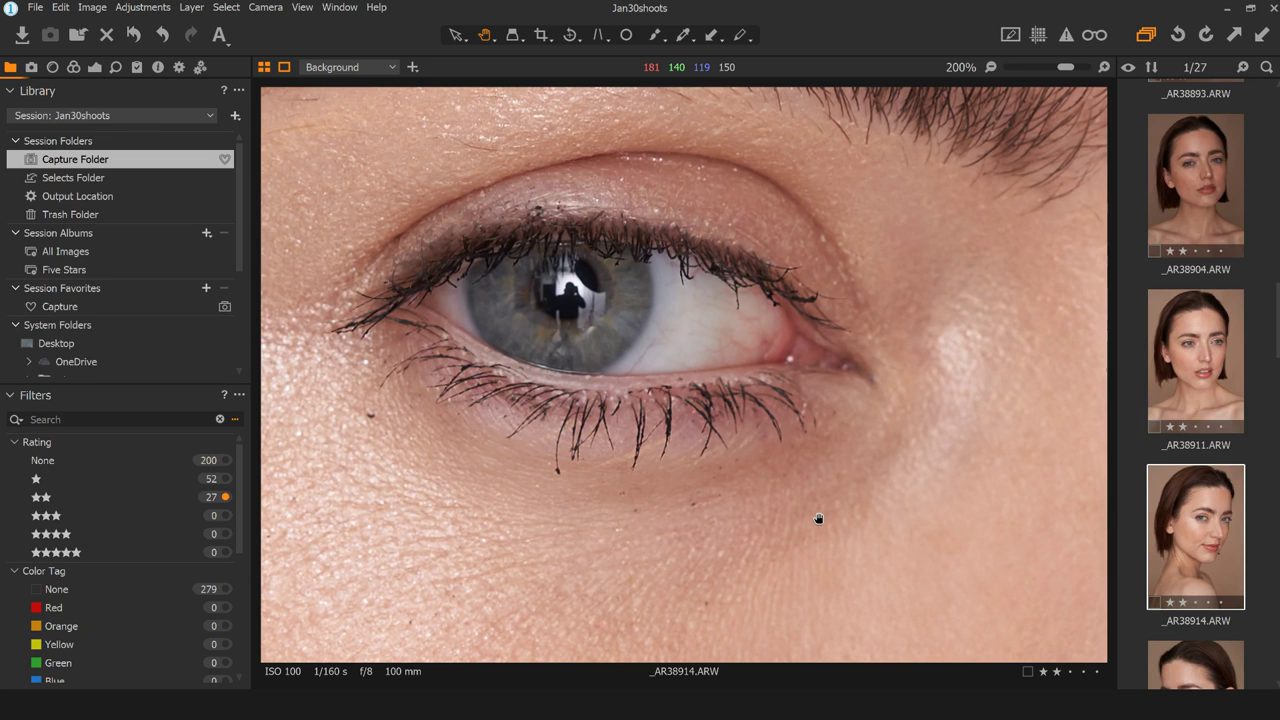
- Fit _AR38914 to the view, zoom back in on eyes and nose, then show _AR38927
{"action": "key", "text": "ctrl+0"}
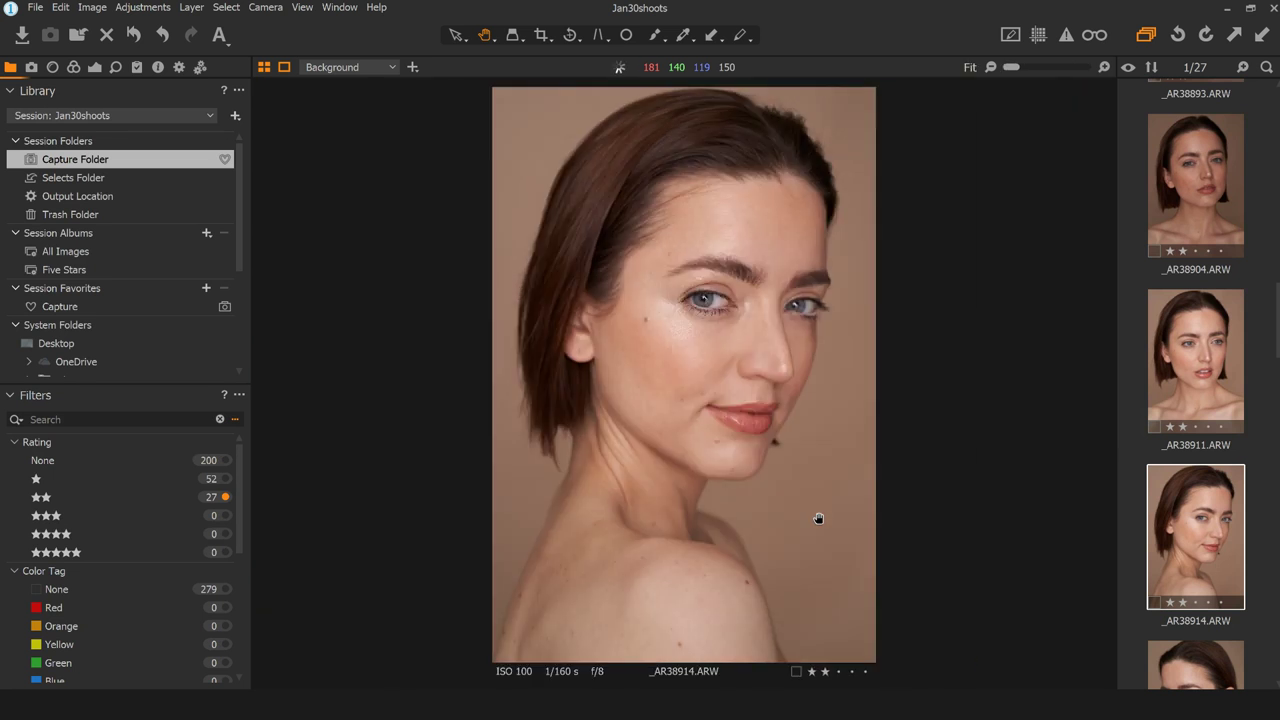
{"action": "scroll", "coordinate": [818, 518], "scroll_direction": "up", "scroll_amount": 3}
{"action": "left_click_drag", "start_coordinate": [757, 243], "coordinate": [700, 591]}
{"action": "scroll", "coordinate": [700, 591], "scroll_direction": "up", "scroll_amount": 3}
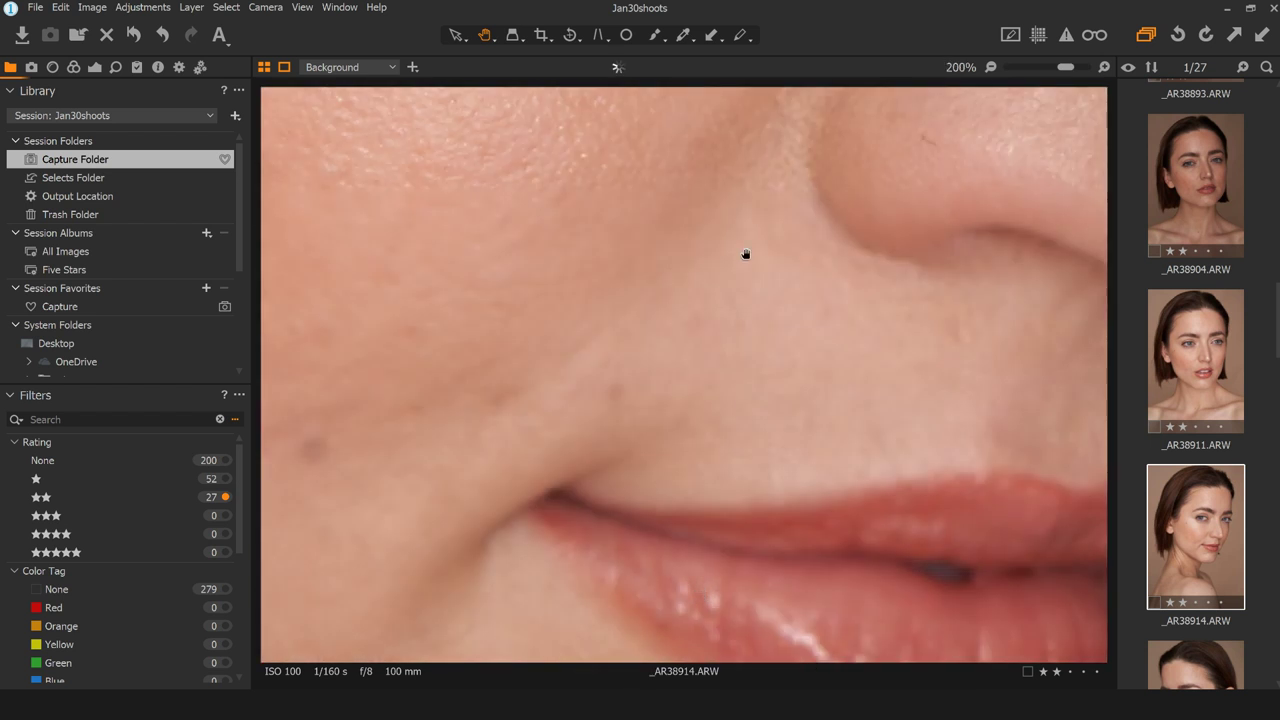
{"action": "left_click_drag", "start_coordinate": [731, 224], "coordinate": [672, 560]}
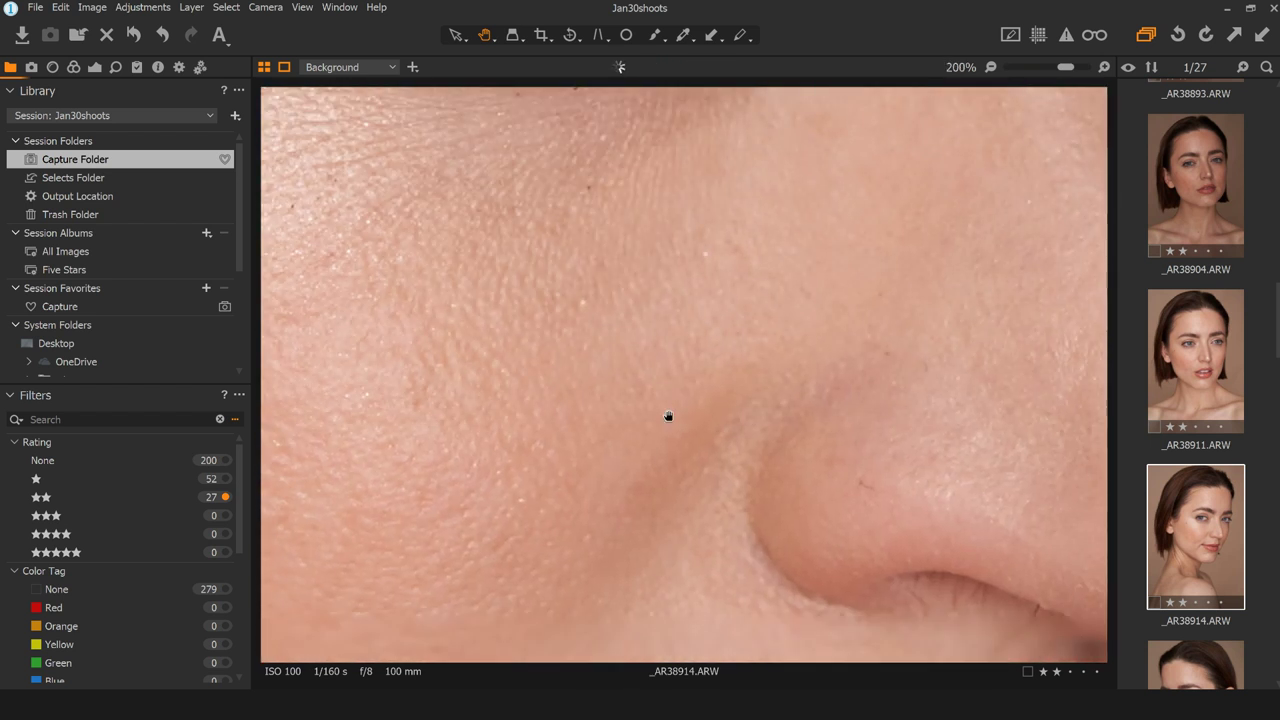
{"action": "left_click_drag", "start_coordinate": [718, 198], "coordinate": [663, 623]}
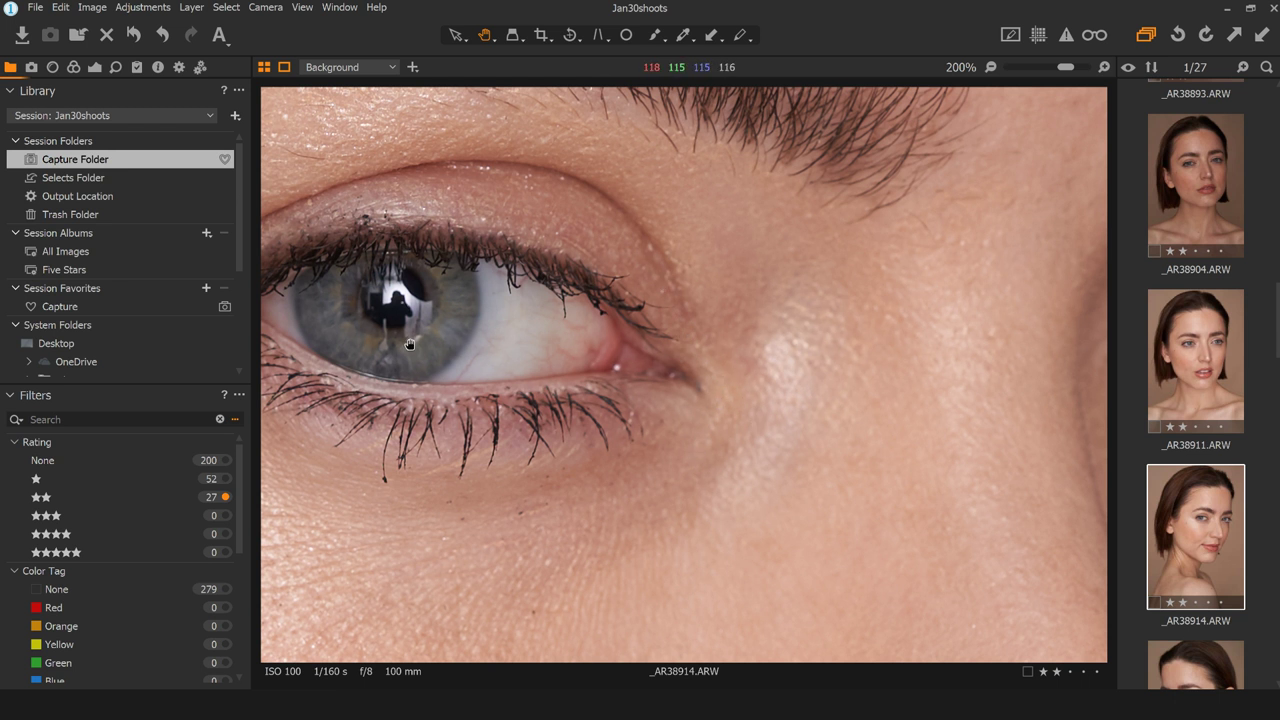
{"action": "scroll", "coordinate": [1198, 555], "scroll_direction": "down", "scroll_amount": 2}
{"action": "left_click", "coordinate": [1156, 505]}
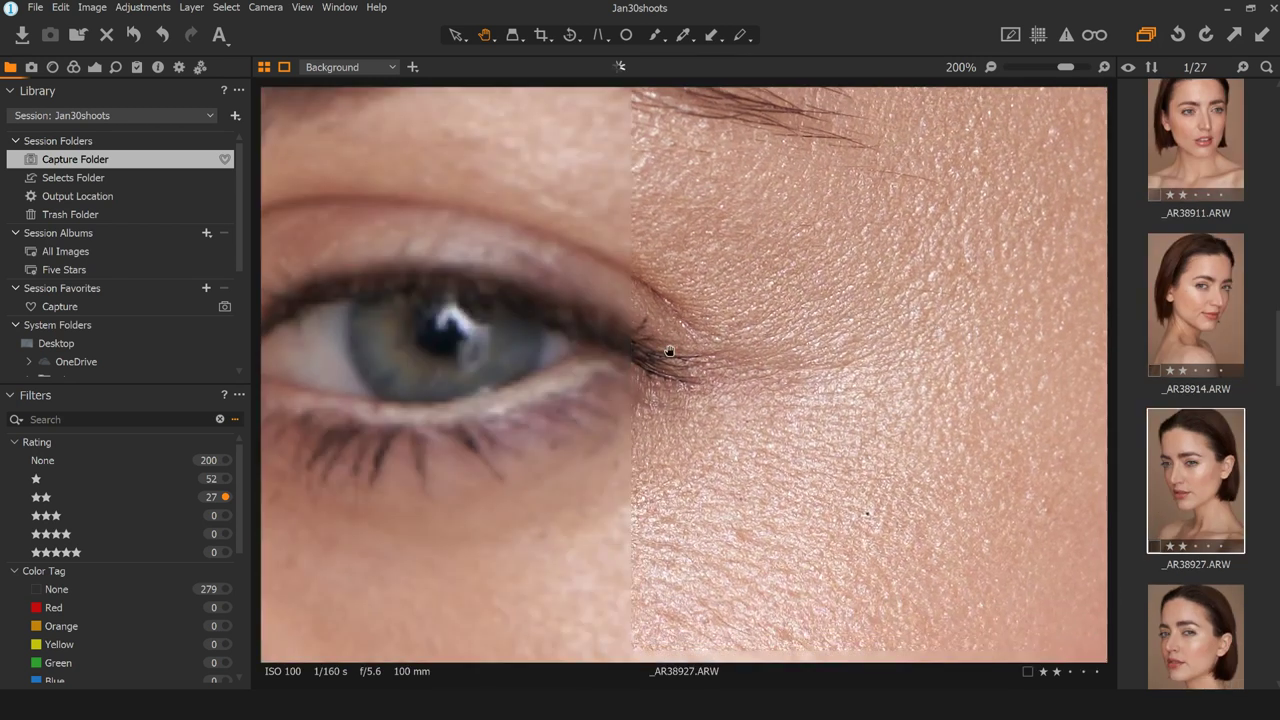
- Inspect the eyes at 200% on _AR38928, _AR38929, _AR38931, _AR38934 and _AR38935
{"action": "left_click", "coordinate": [1197, 627]}
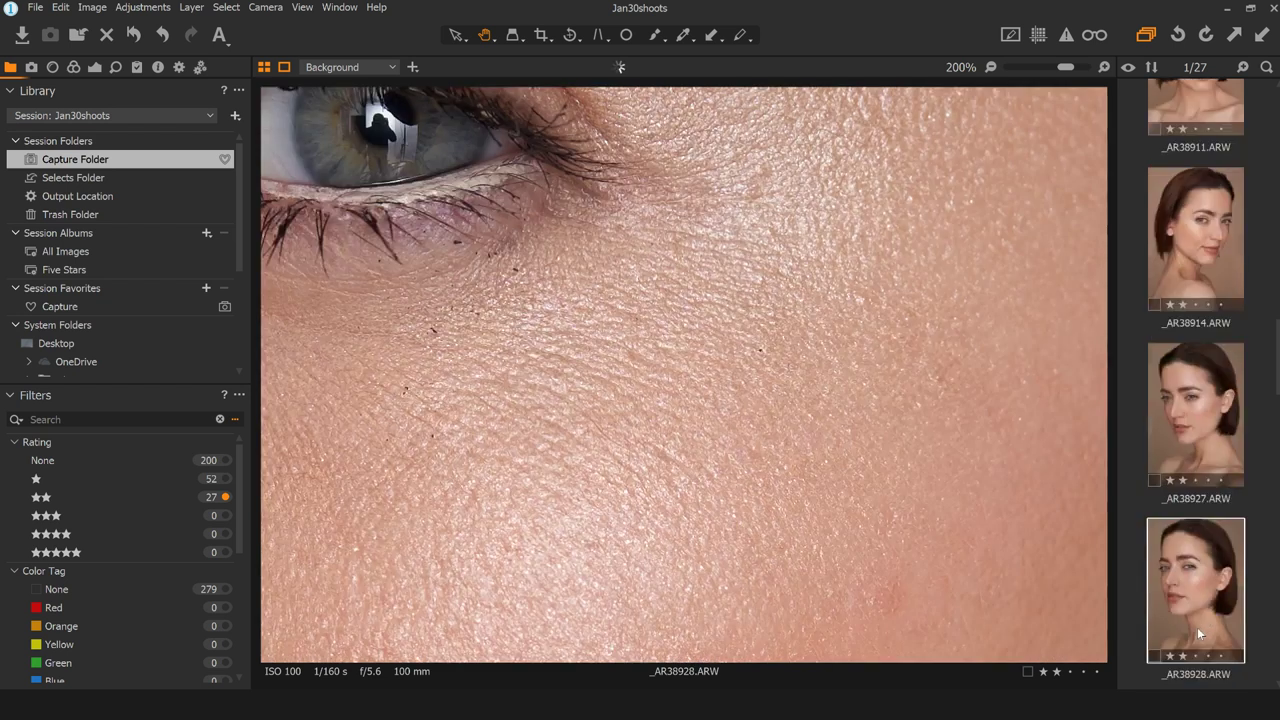
{"action": "scroll", "coordinate": [1192, 616], "scroll_direction": "down", "scroll_amount": 2}
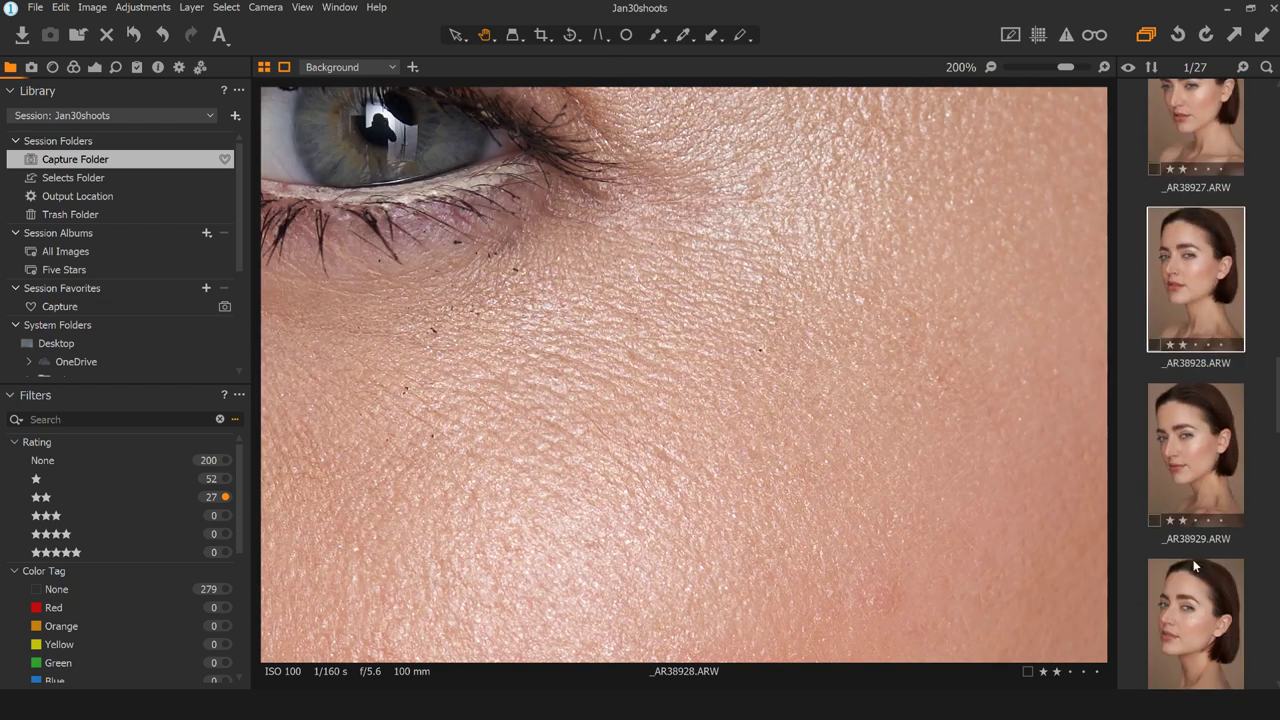
{"action": "left_click", "coordinate": [1196, 493]}
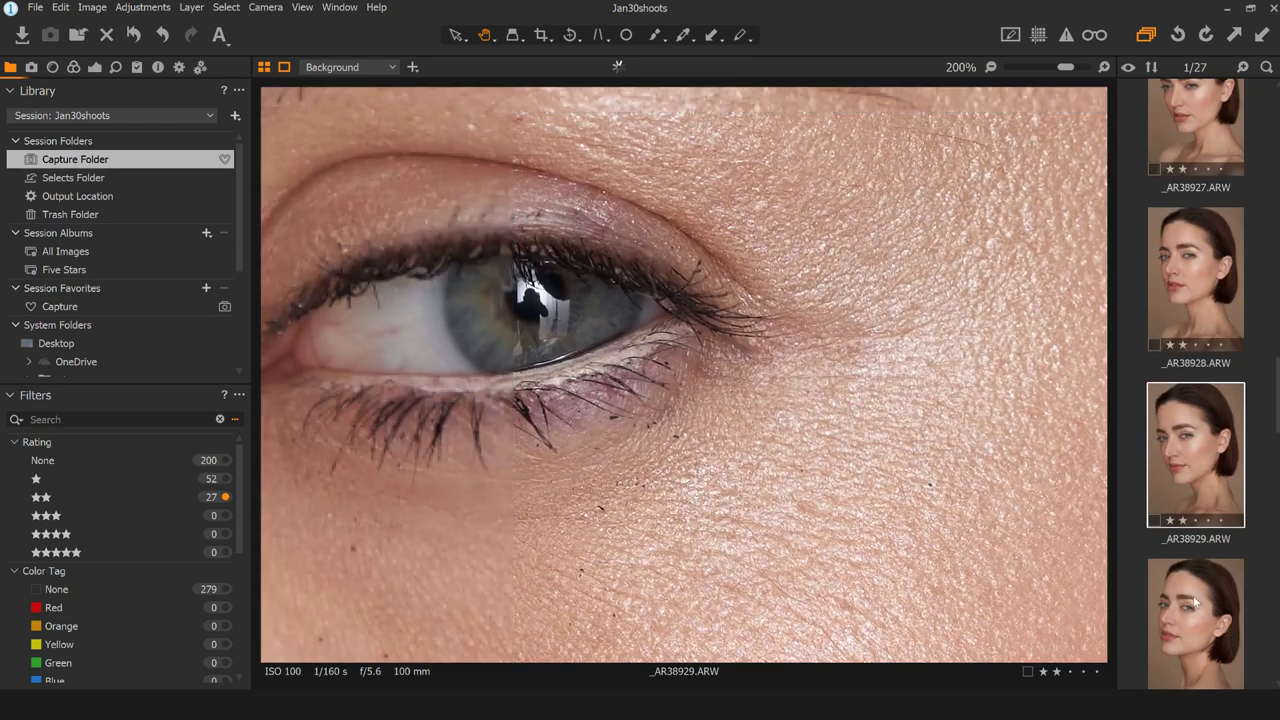
{"action": "left_click", "coordinate": [1218, 621]}
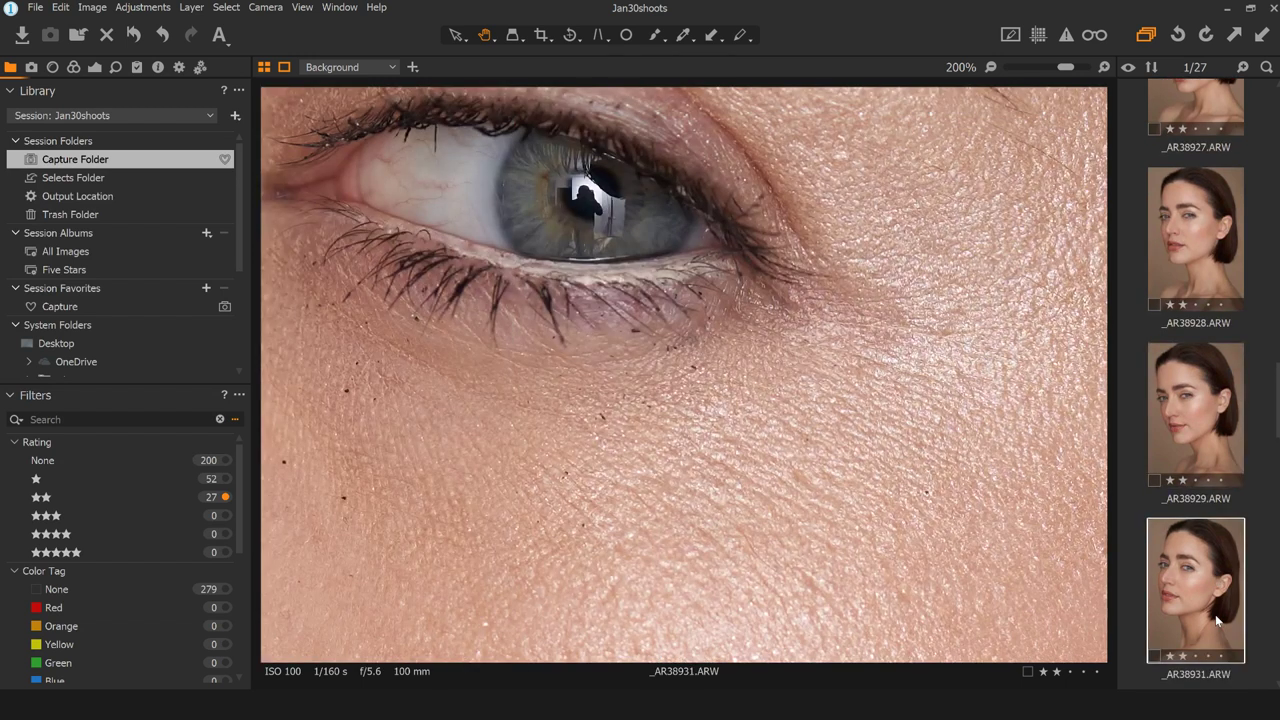
{"action": "scroll", "coordinate": [1215, 614], "scroll_direction": "down", "scroll_amount": 1}
{"action": "left_click", "coordinate": [1215, 614]}
{"action": "left_click_drag", "start_coordinate": [953, 512], "coordinate": [579, 493]}
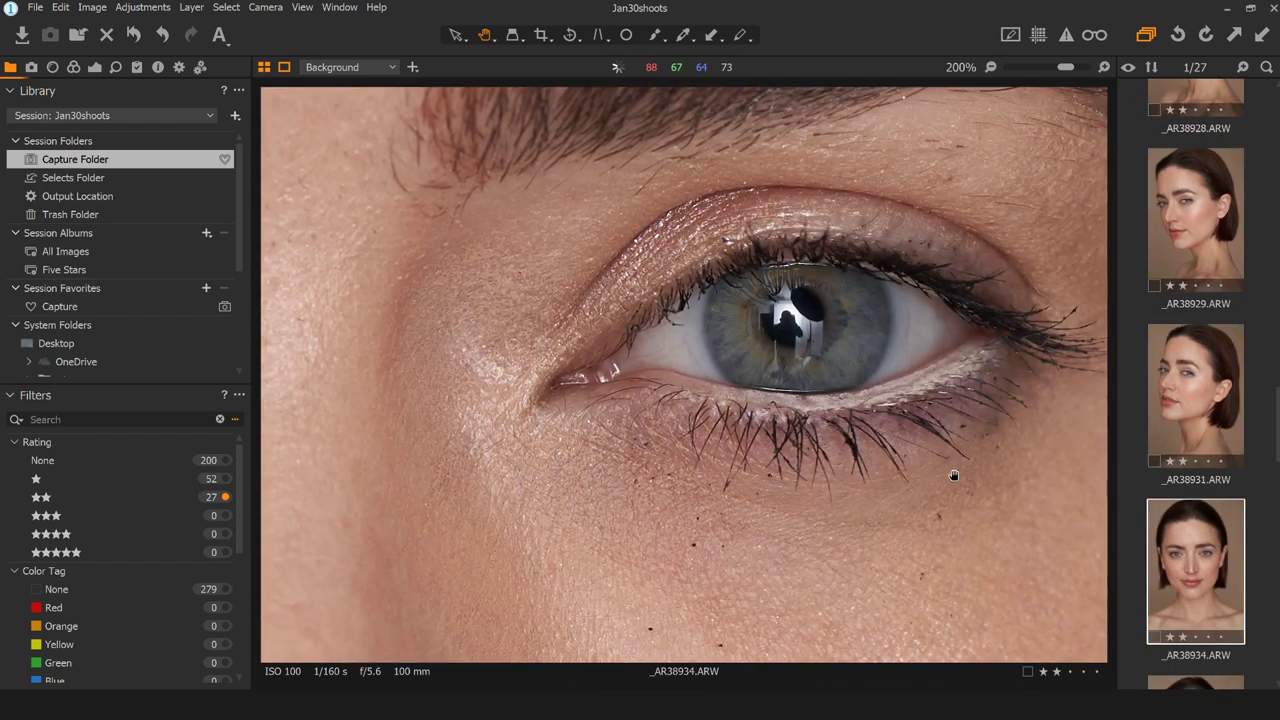
{"action": "scroll", "coordinate": [1182, 568], "scroll_direction": "down", "scroll_amount": 1}
{"action": "left_click", "coordinate": [1196, 482]}
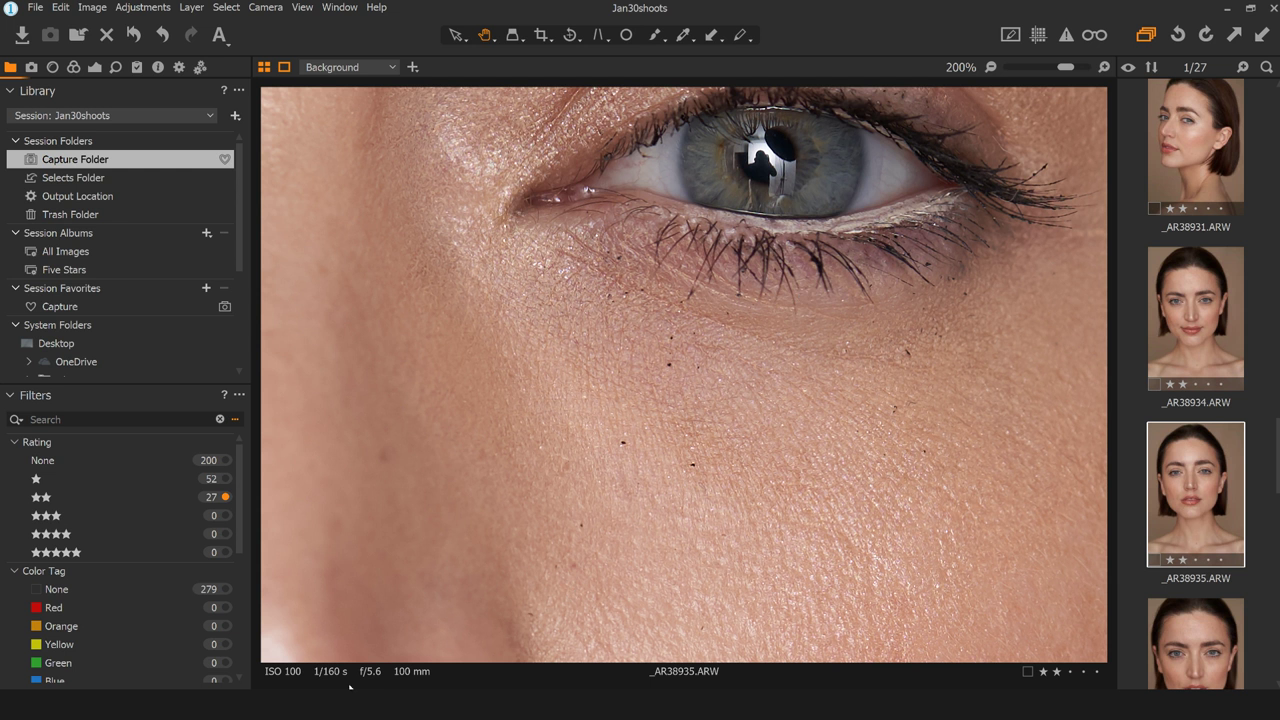
{"action": "left_click_drag", "start_coordinate": [474, 449], "coordinate": [789, 480]}
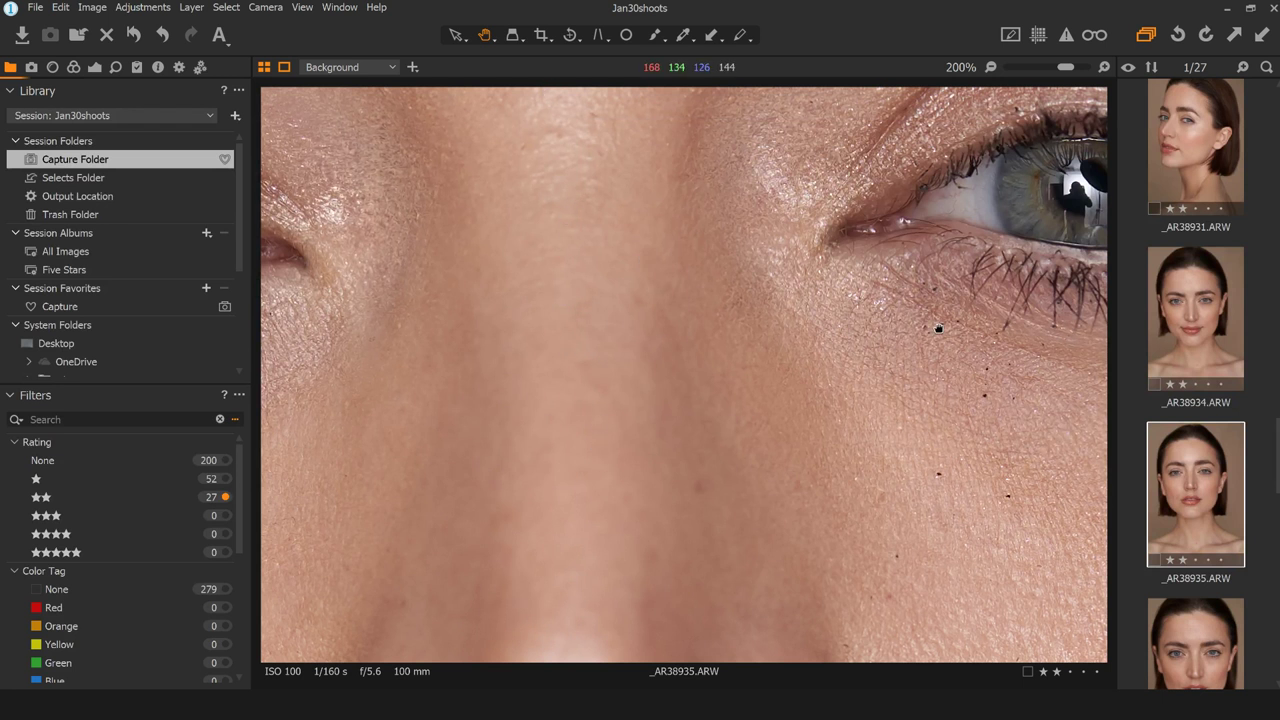
{"action": "left_click_drag", "start_coordinate": [938, 329], "coordinate": [611, 383]}
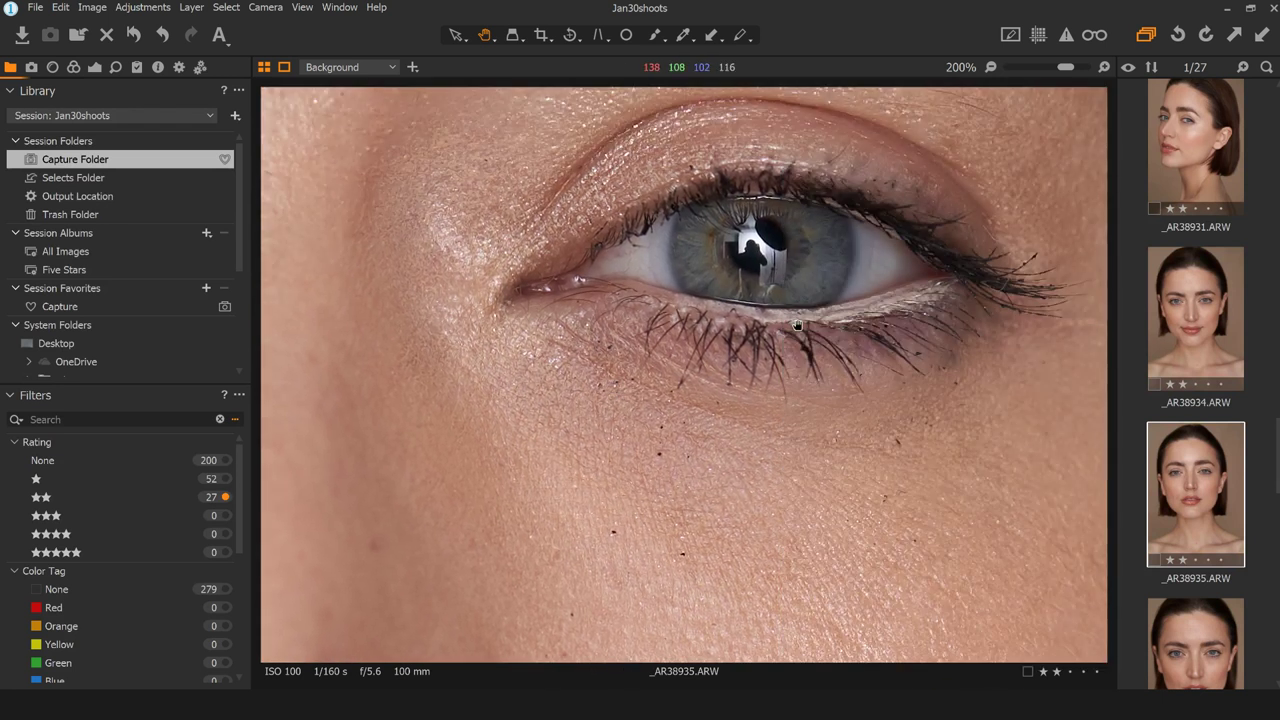
- Check eye sharpness close up on _AR38956, _AR38965, _AR38973 and _AR39001
{"action": "left_click", "coordinate": [1189, 660]}
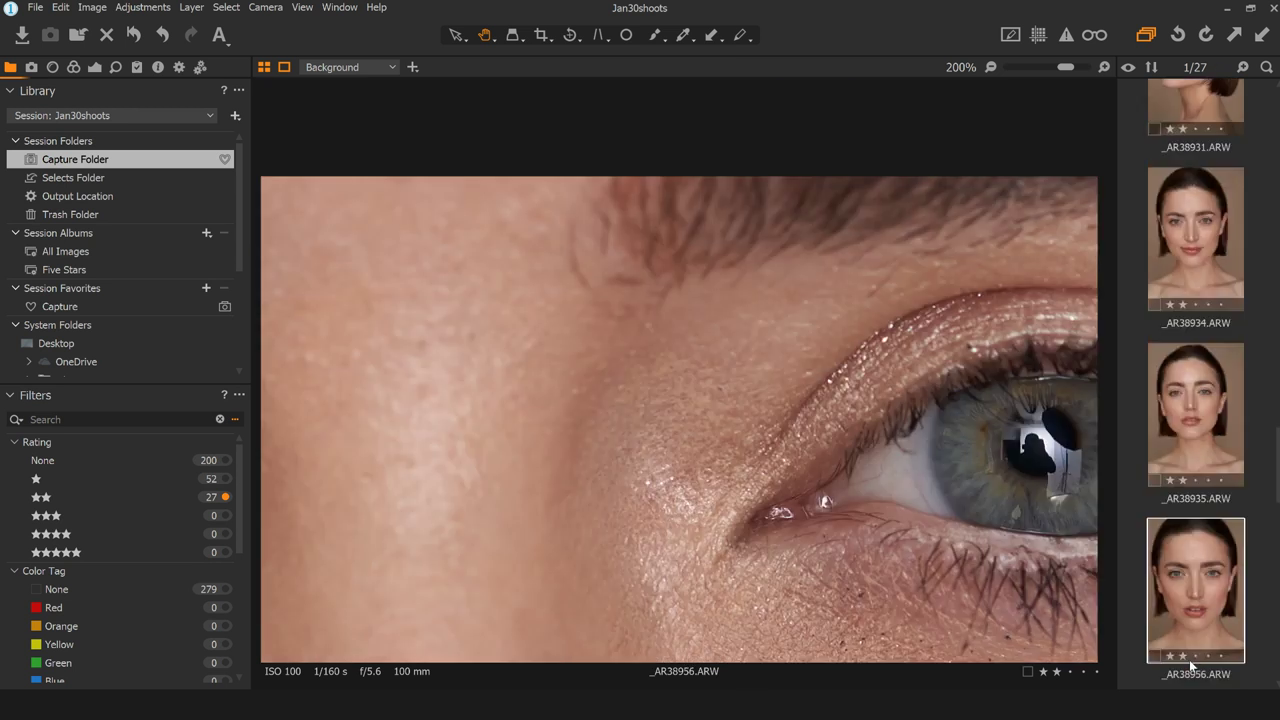
{"action": "left_click_drag", "start_coordinate": [934, 577], "coordinate": [423, 451]}
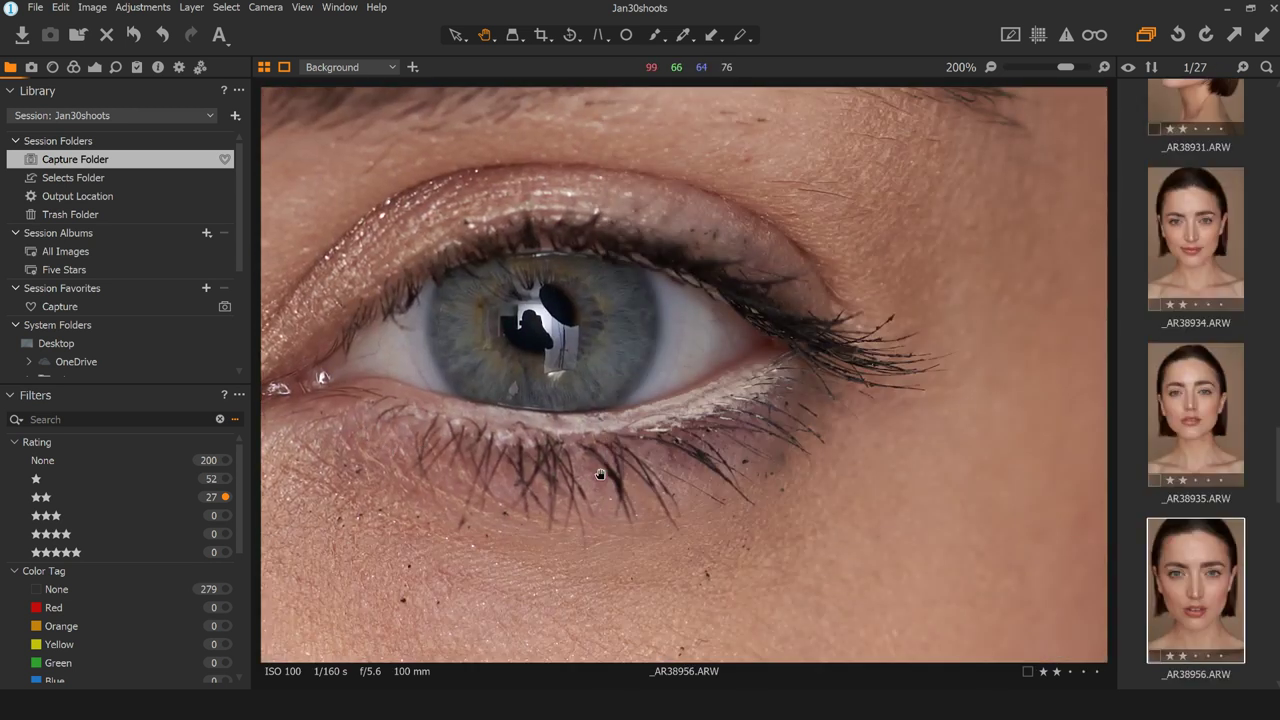
{"action": "key", "text": "Right"}
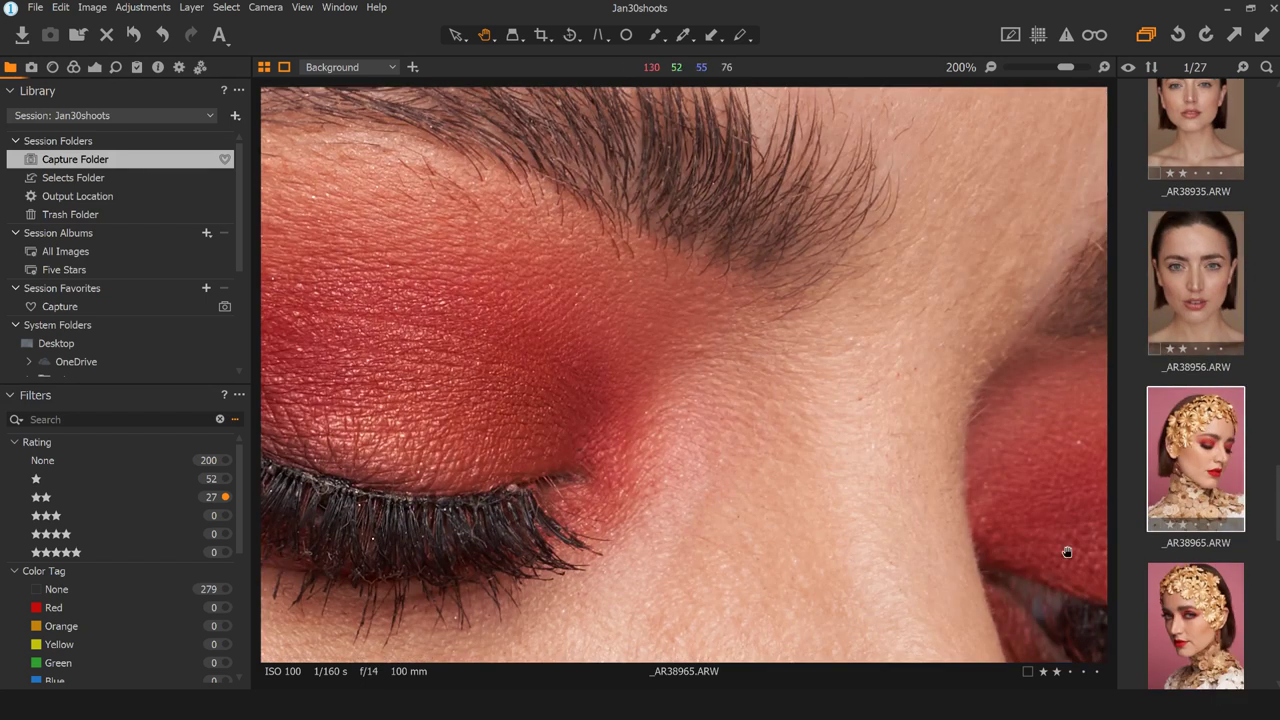
{"action": "left_click", "coordinate": [1202, 625]}
{"action": "scroll", "coordinate": [706, 297], "scroll_direction": "down", "scroll_amount": 2}
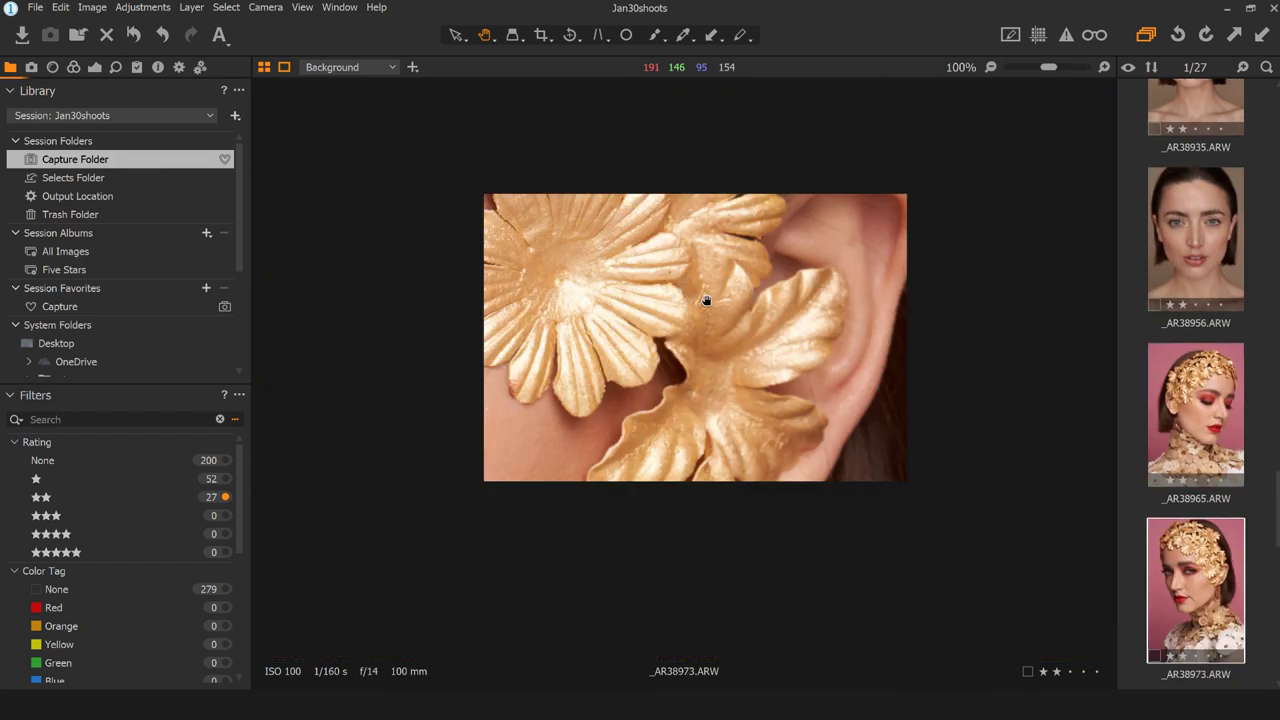
{"action": "left_click_drag", "start_coordinate": [426, 320], "coordinate": [873, 384]}
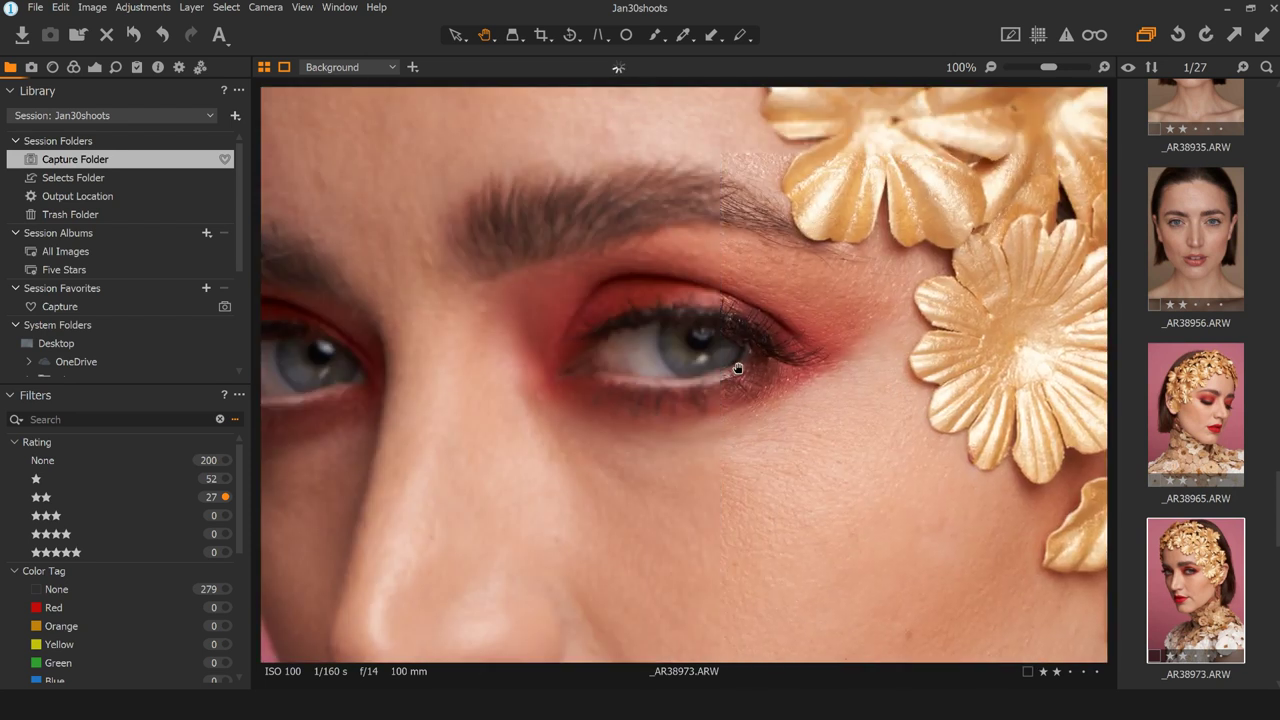
{"action": "scroll", "coordinate": [737, 369], "scroll_direction": "up", "scroll_amount": 2}
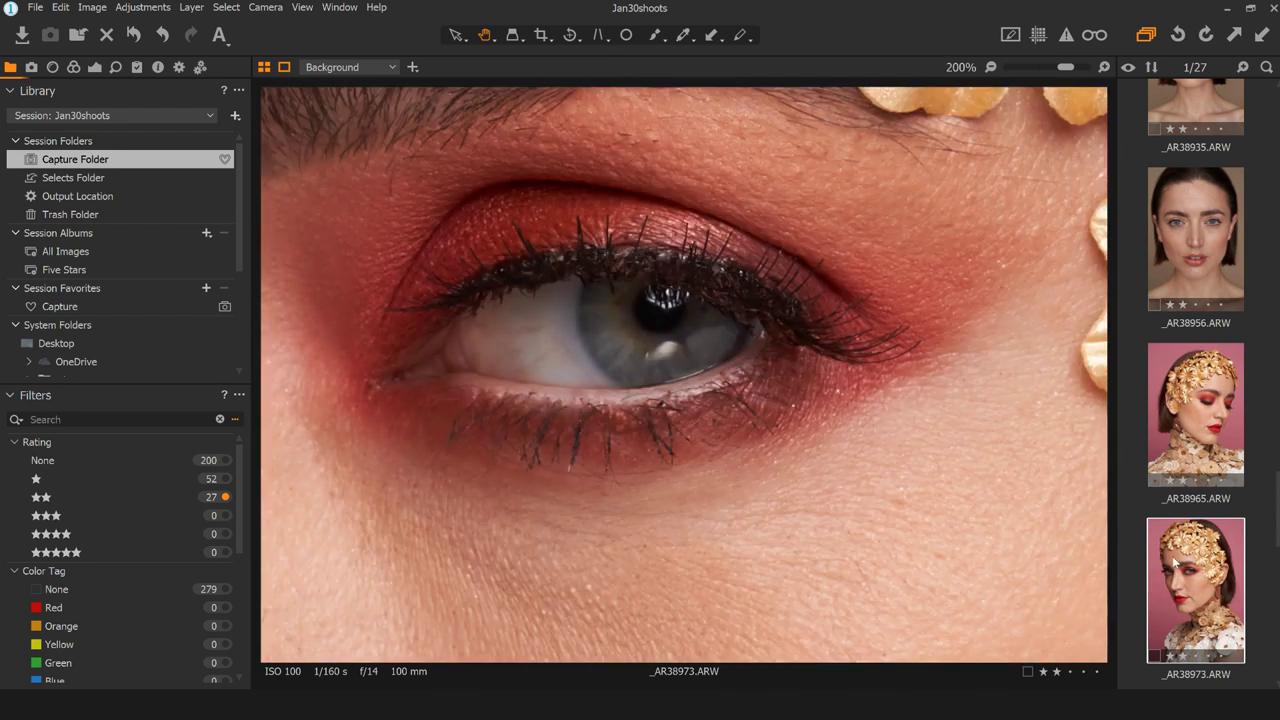
{"action": "scroll", "coordinate": [1176, 524], "scroll_direction": "down", "scroll_amount": 2}
{"action": "left_click", "coordinate": [1176, 524]}
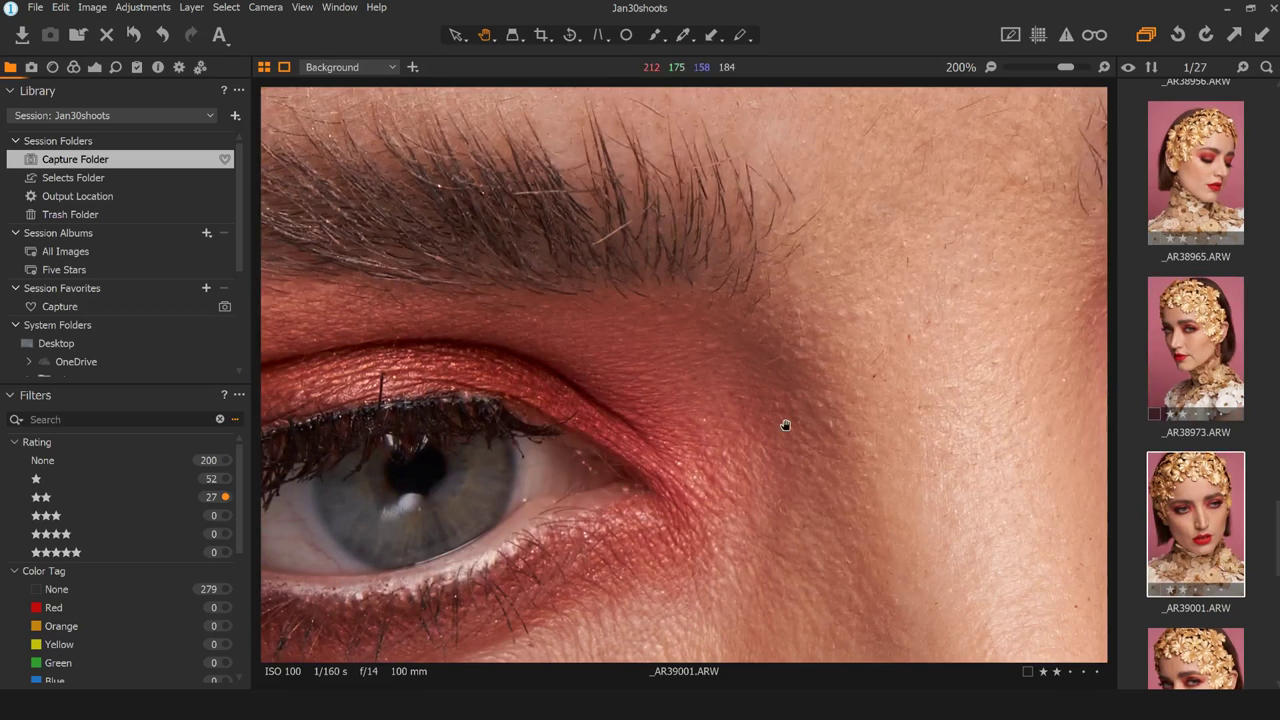
{"action": "left_click_drag", "start_coordinate": [571, 523], "coordinate": [743, 343]}
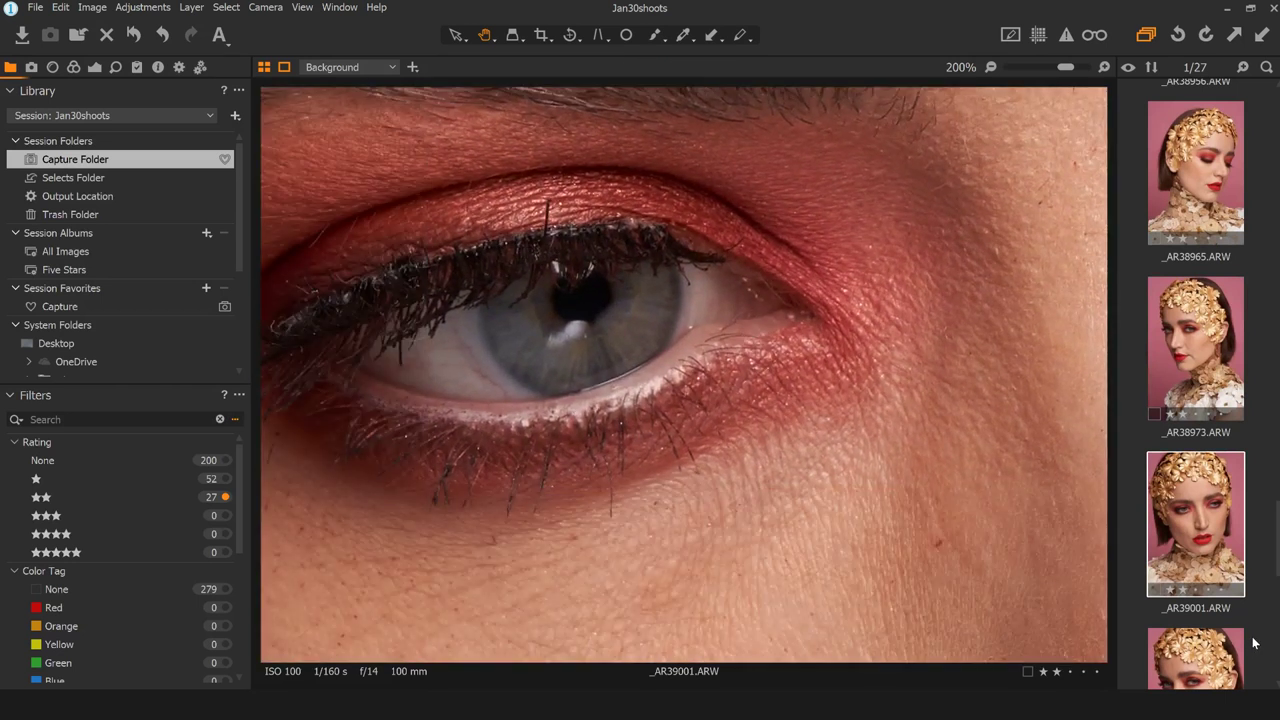
- Examine _AR39025, then _AR39069's eyes, nose bridge and cheek, and fit _AR39069 whole
{"action": "left_click", "coordinate": [1199, 651]}
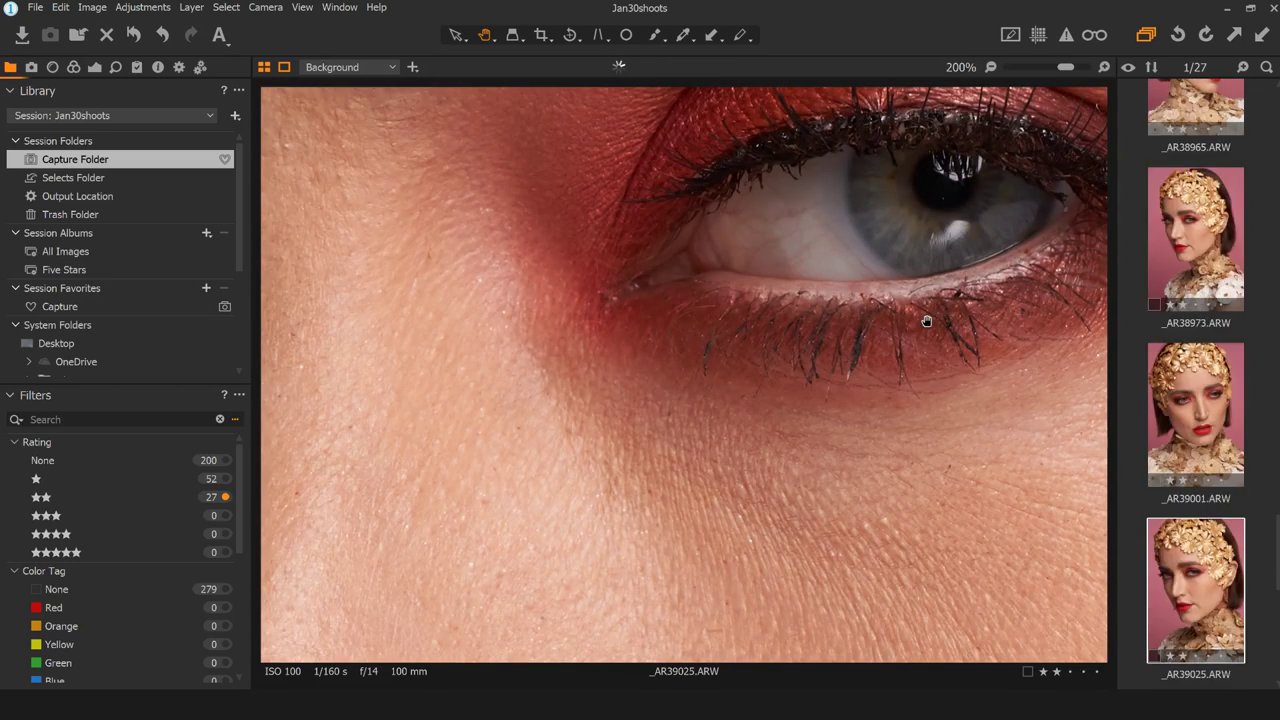
{"action": "scroll", "coordinate": [1213, 529], "scroll_direction": "down", "scroll_amount": 2}
{"action": "left_click", "coordinate": [1213, 529]}
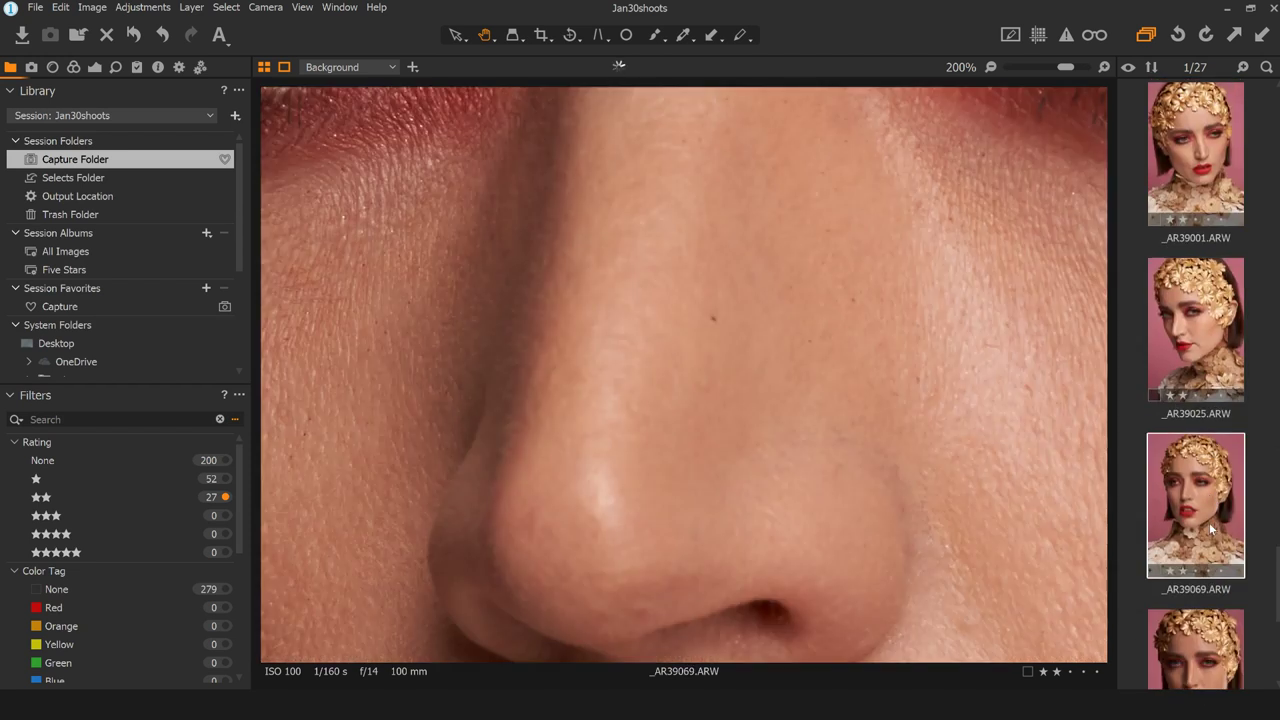
{"action": "left_click_drag", "start_coordinate": [773, 192], "coordinate": [543, 563]}
{"action": "left_click_drag", "start_coordinate": [823, 363], "coordinate": [511, 390]}
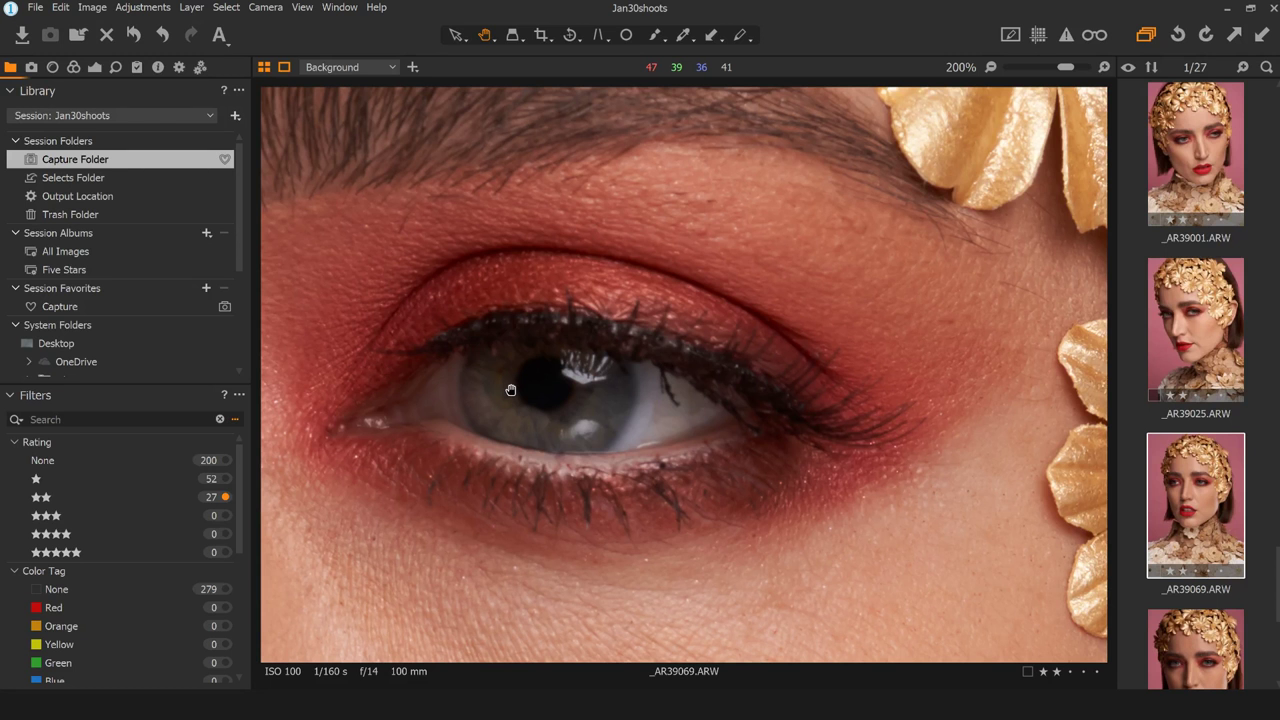
{"action": "left_click_drag", "start_coordinate": [508, 423], "coordinate": [763, 353]}
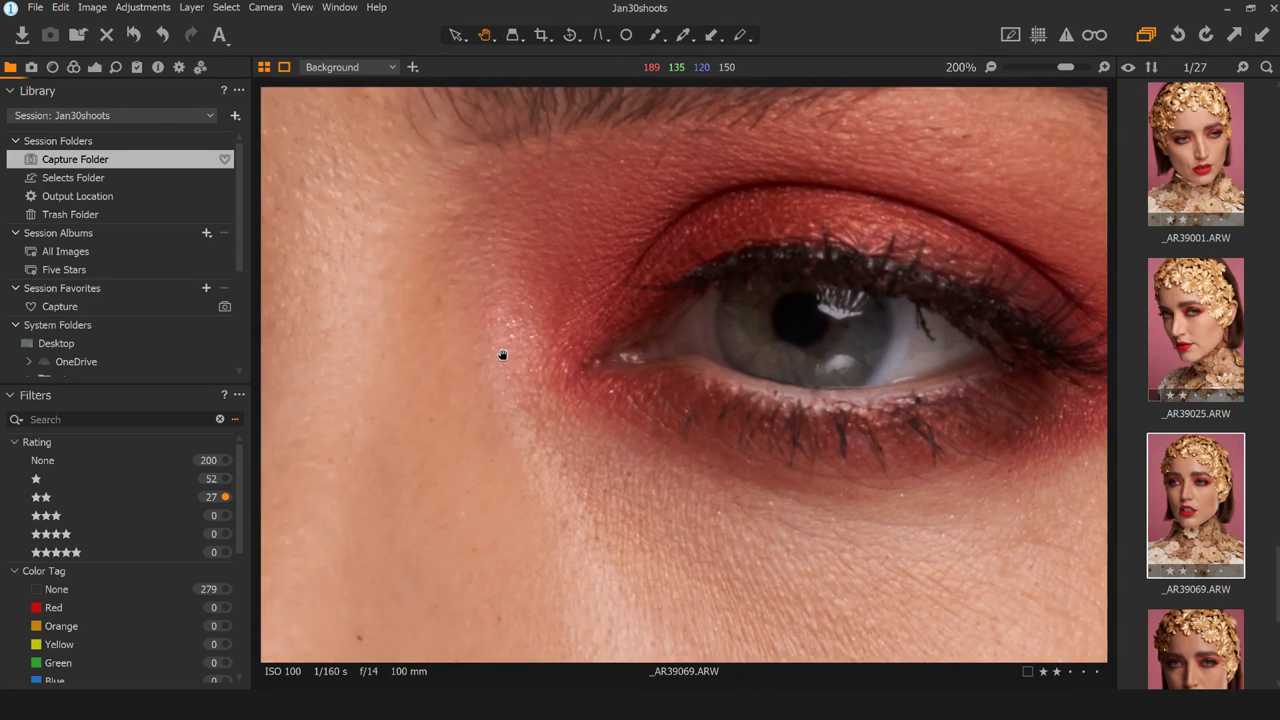
{"action": "left_click_drag", "start_coordinate": [503, 356], "coordinate": [1040, 309]}
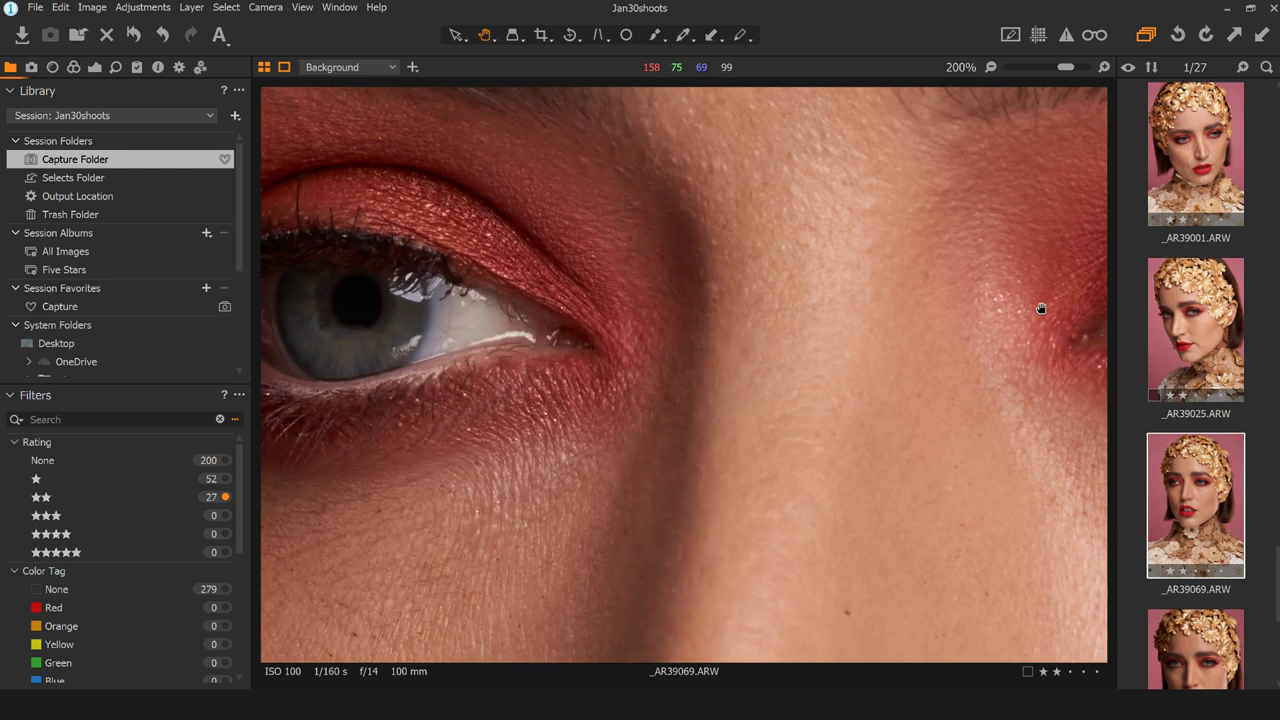
{"action": "left_click_drag", "start_coordinate": [737, 320], "coordinate": [917, 317]}
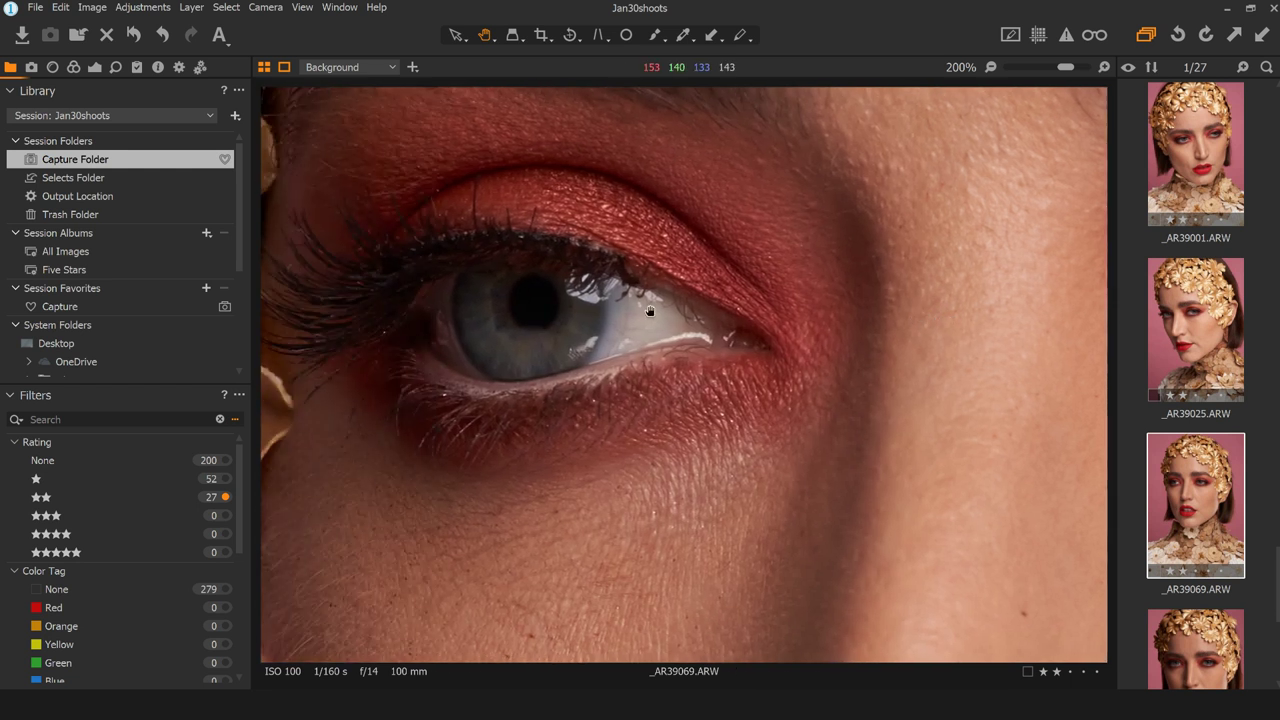
{"action": "left_click_drag", "start_coordinate": [543, 414], "coordinate": [409, 417]}
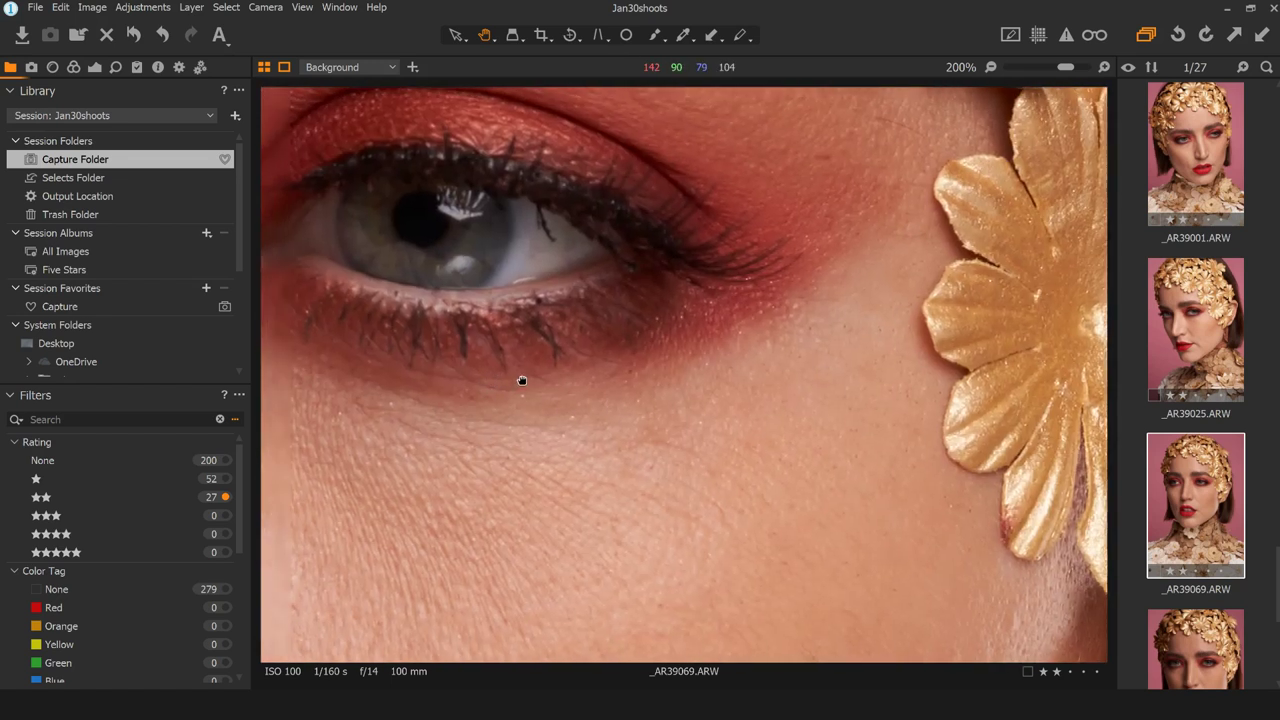
{"action": "left_click_drag", "start_coordinate": [485, 380], "coordinate": [1006, 500]}
{"action": "key", "text": "ctrl+0"}
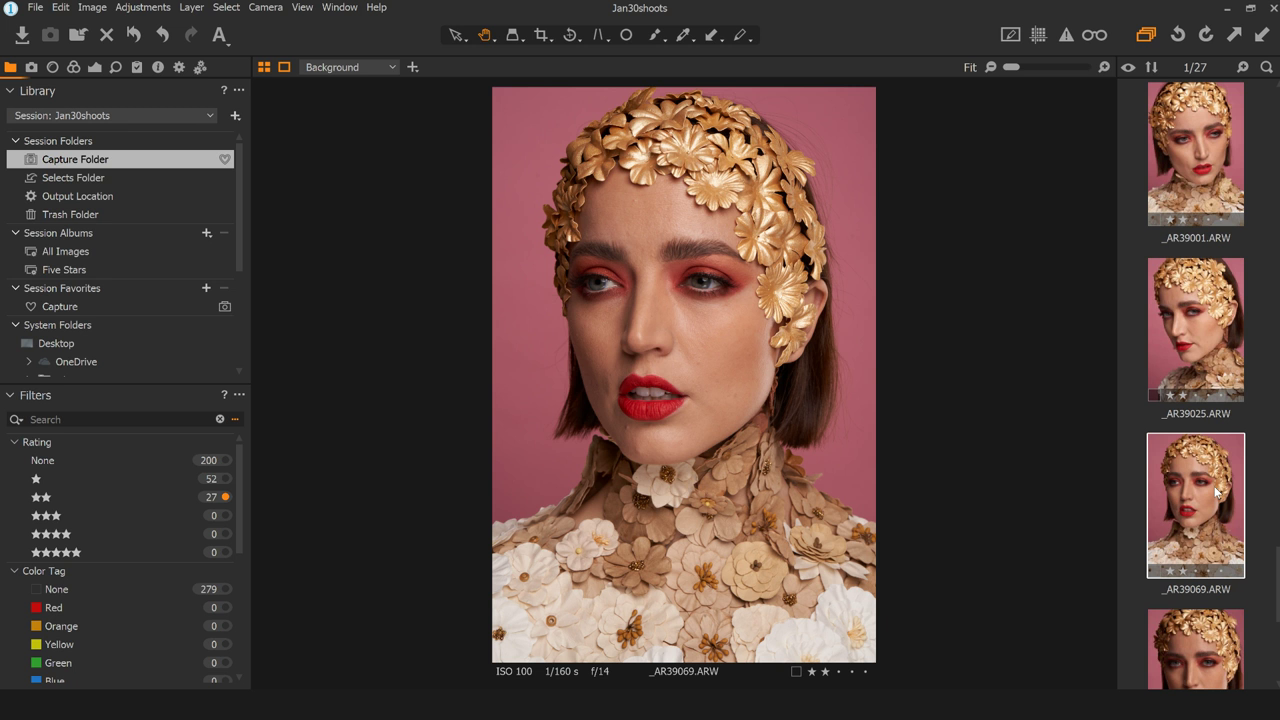
- Demote _AR39069 to one star, then inspect both eyes of the next portrait before viewing it whole
{"action": "key", "text": "1"}
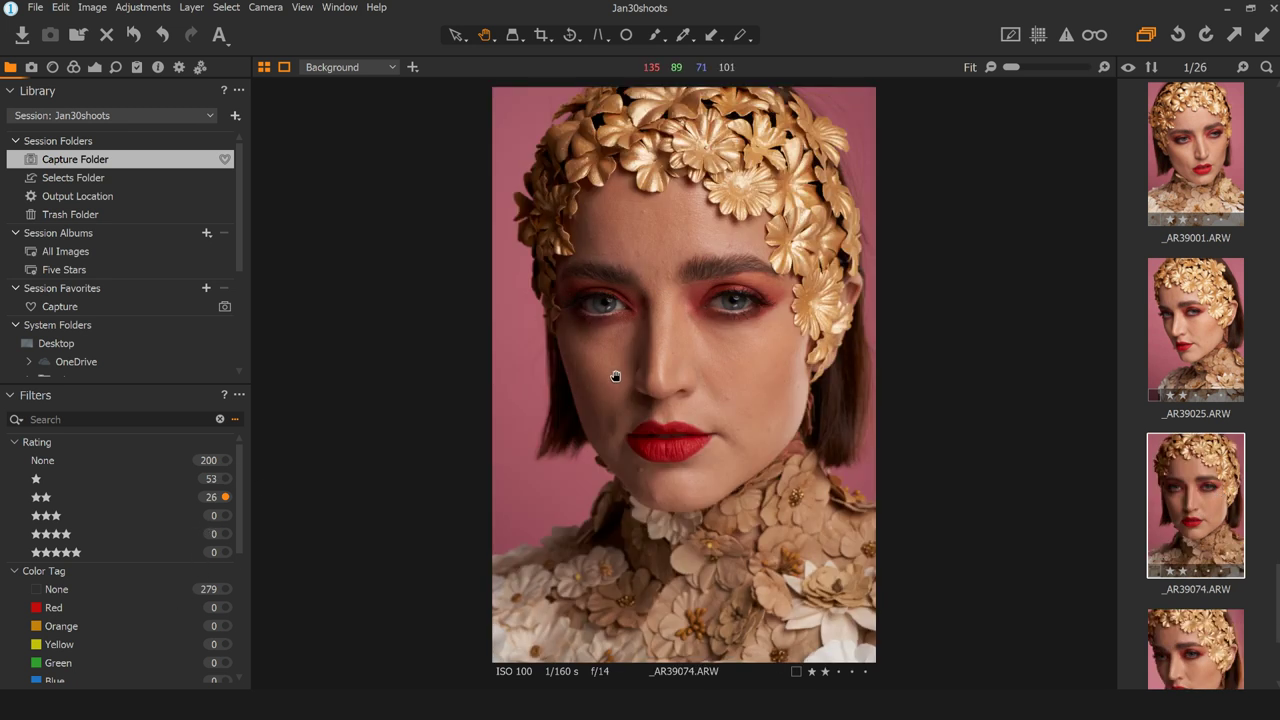
{"action": "scroll", "coordinate": [723, 287], "scroll_direction": "up", "scroll_amount": 3}
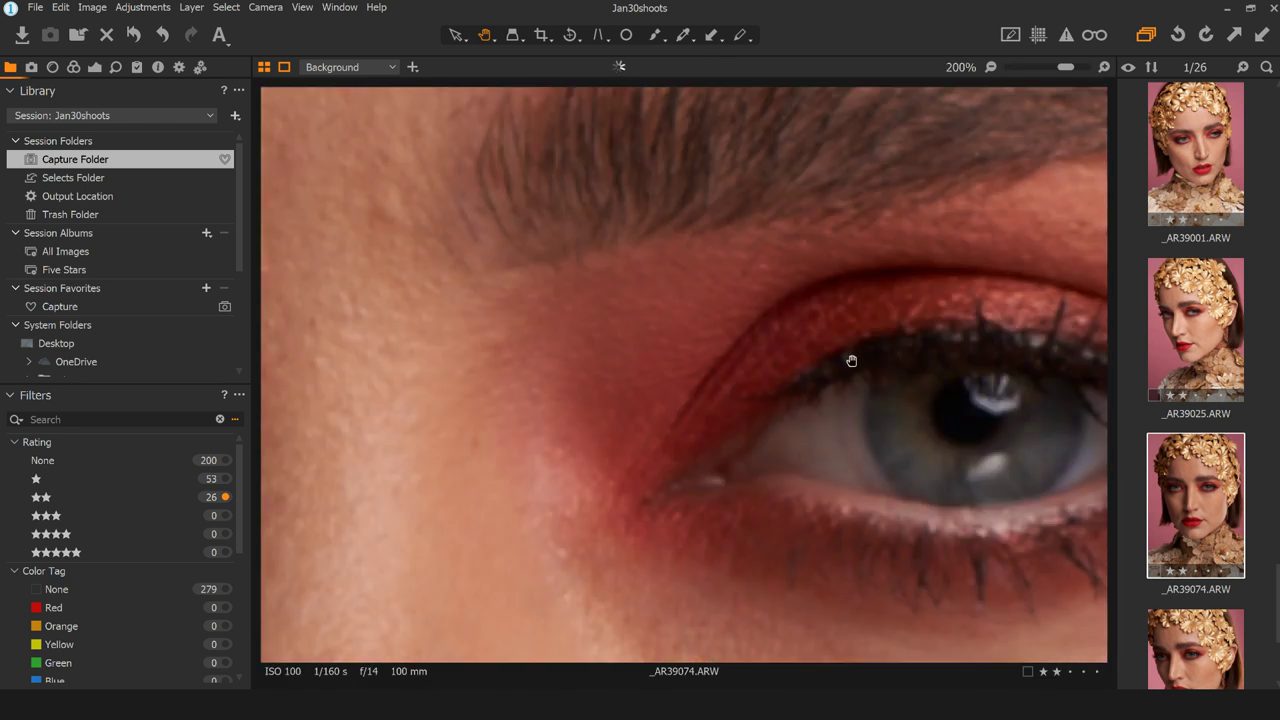
{"action": "left_click_drag", "start_coordinate": [851, 360], "coordinate": [590, 247]}
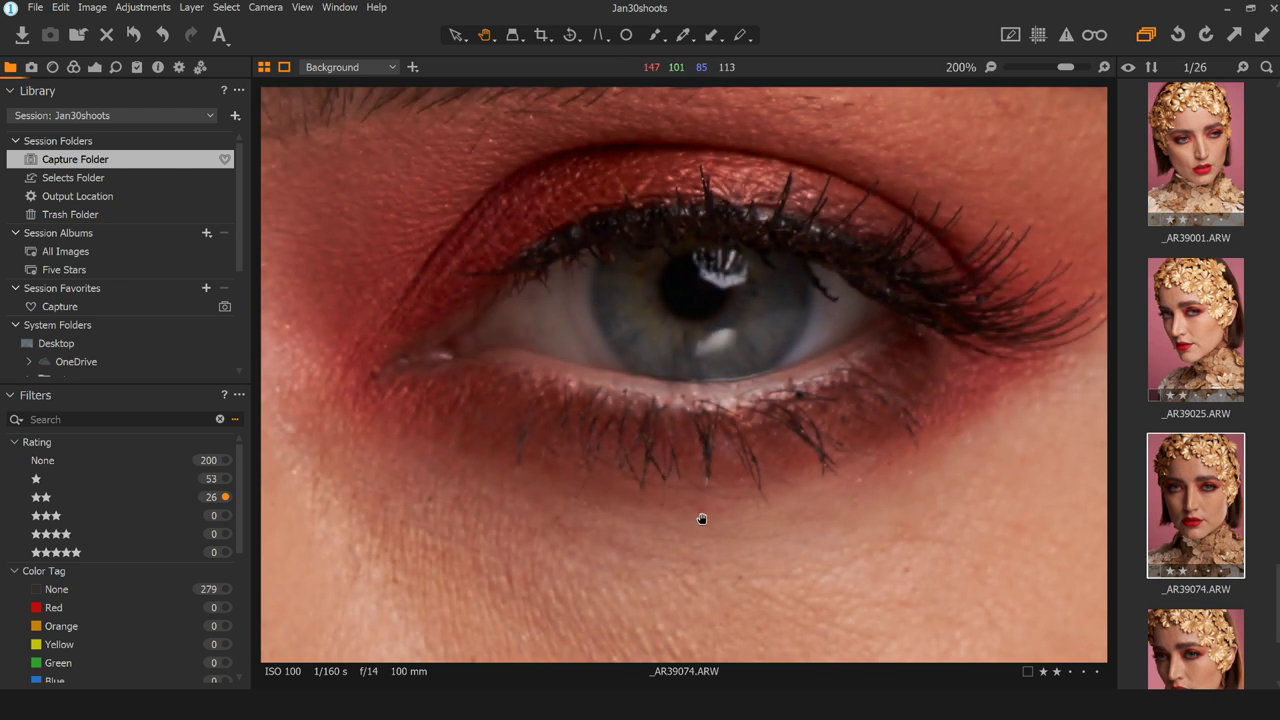
{"action": "left_click_drag", "start_coordinate": [488, 414], "coordinate": [992, 391]}
{"action": "left_click_drag", "start_coordinate": [439, 345], "coordinate": [815, 312]}
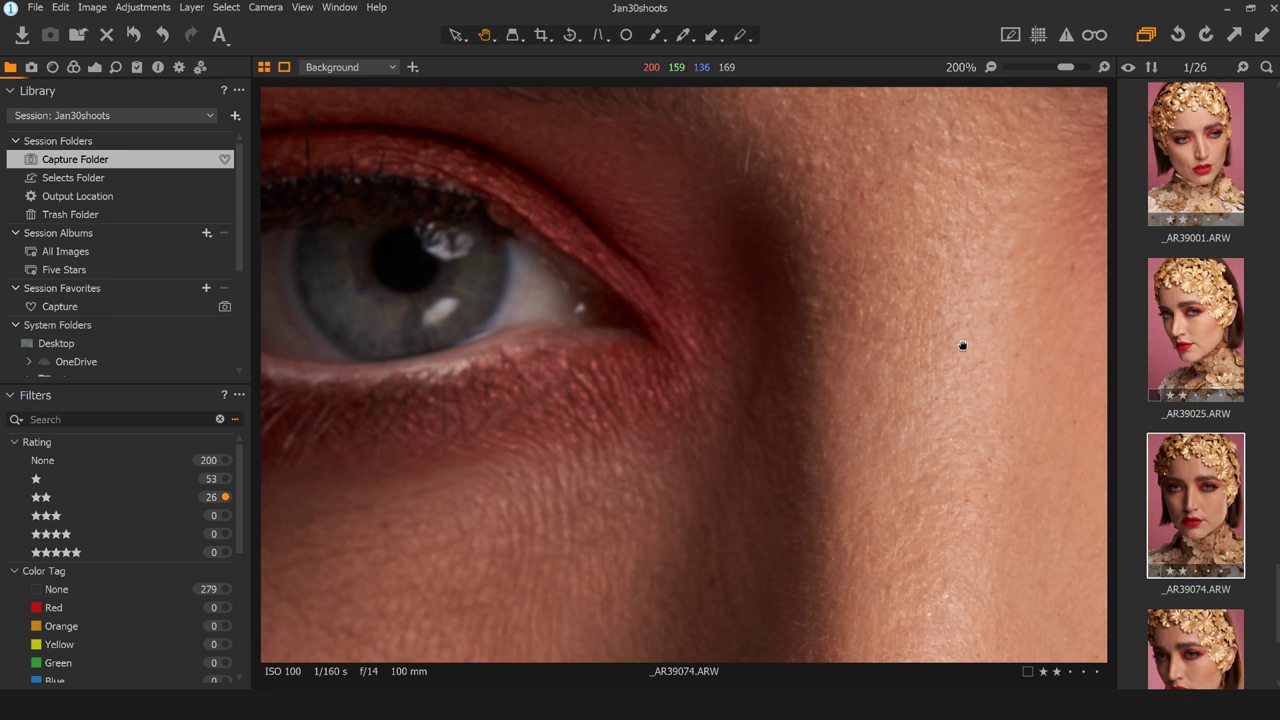
{"action": "left_click_drag", "start_coordinate": [962, 346], "coordinate": [471, 303]}
{"action": "left_click_drag", "start_coordinate": [843, 346], "coordinate": [420, 380]}
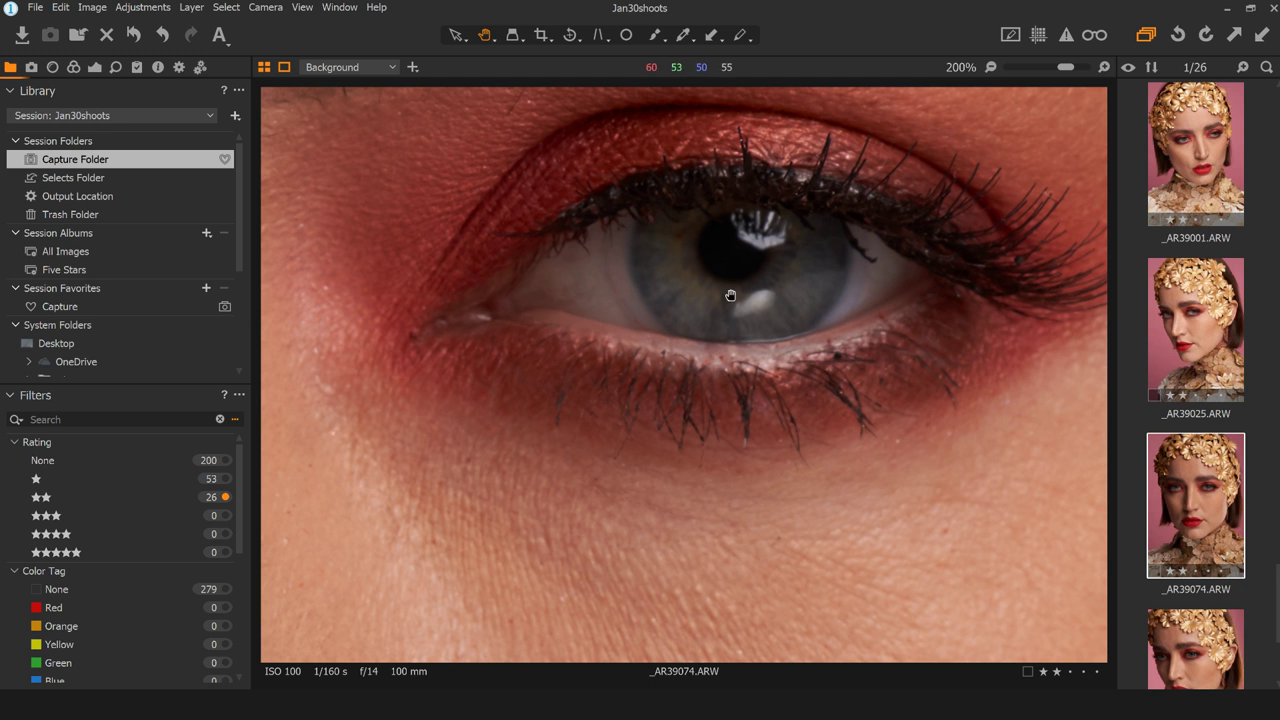
{"action": "double_click", "coordinate": [803, 336]}
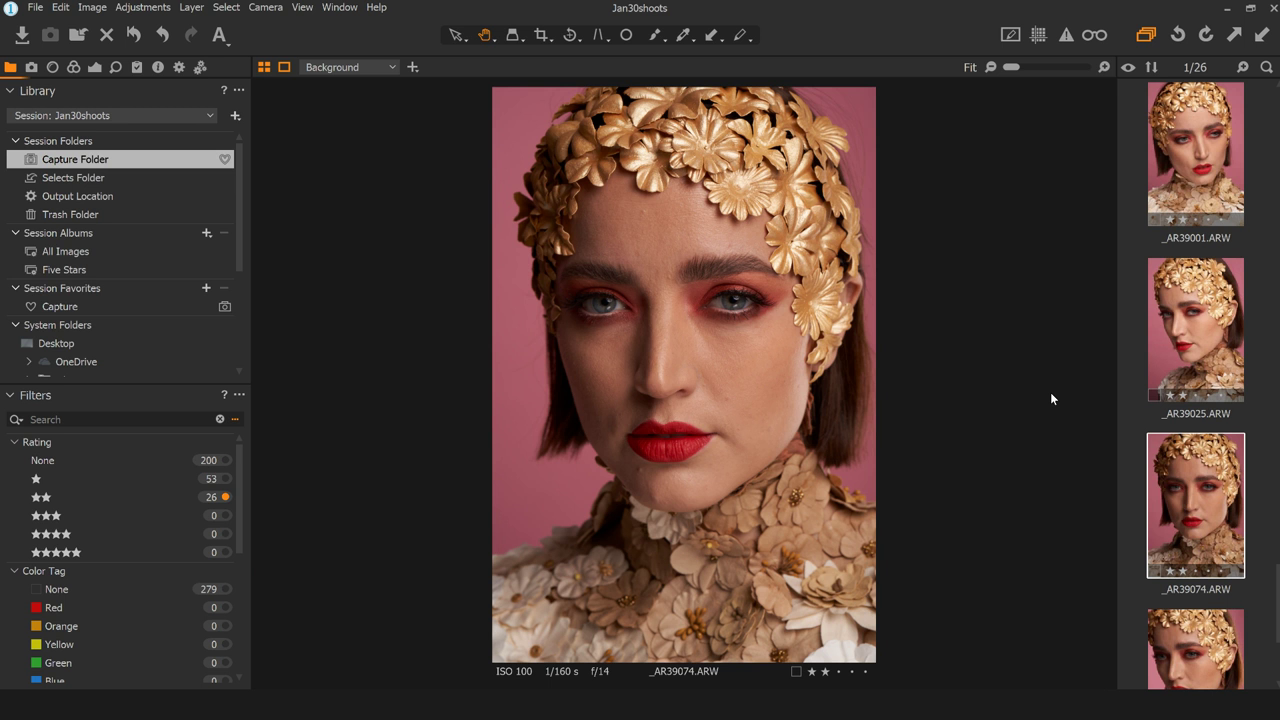
- Demote _AR39074 to one star, check focus at 100%, and show _AR39075 fitted whole
{"action": "key", "text": "1"}
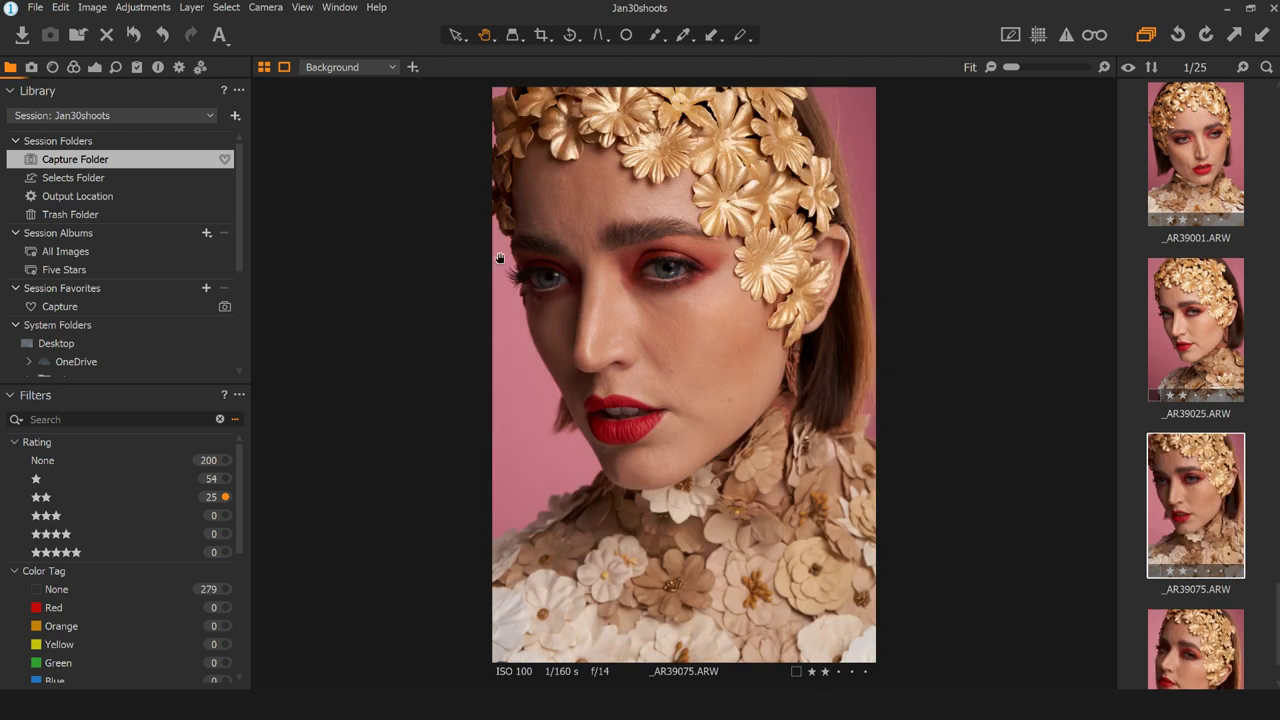
{"action": "left_click", "coordinate": [657, 229]}
{"action": "key", "text": "Right"}
{"action": "scroll", "coordinate": [637, 295], "scroll_direction": "up", "scroll_amount": 4}
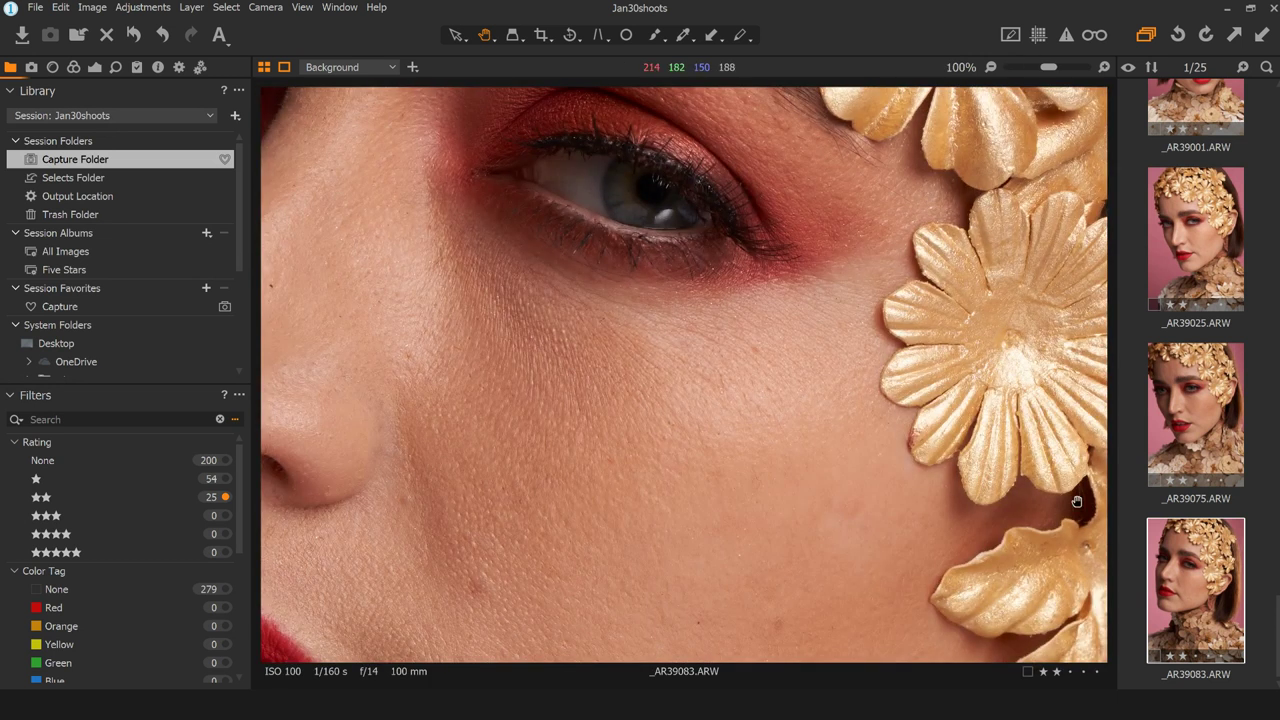
{"action": "scroll", "coordinate": [1250, 600], "scroll_direction": "down", "scroll_amount": 1}
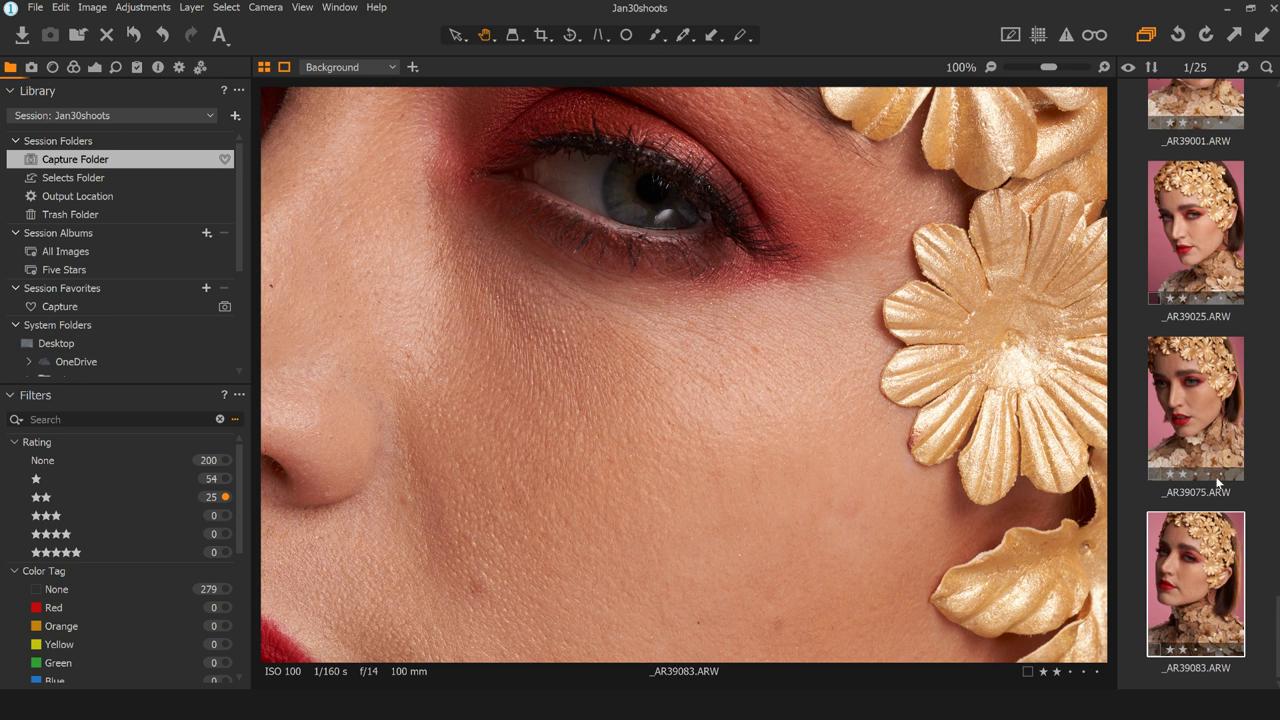
{"action": "left_click", "coordinate": [1208, 405]}
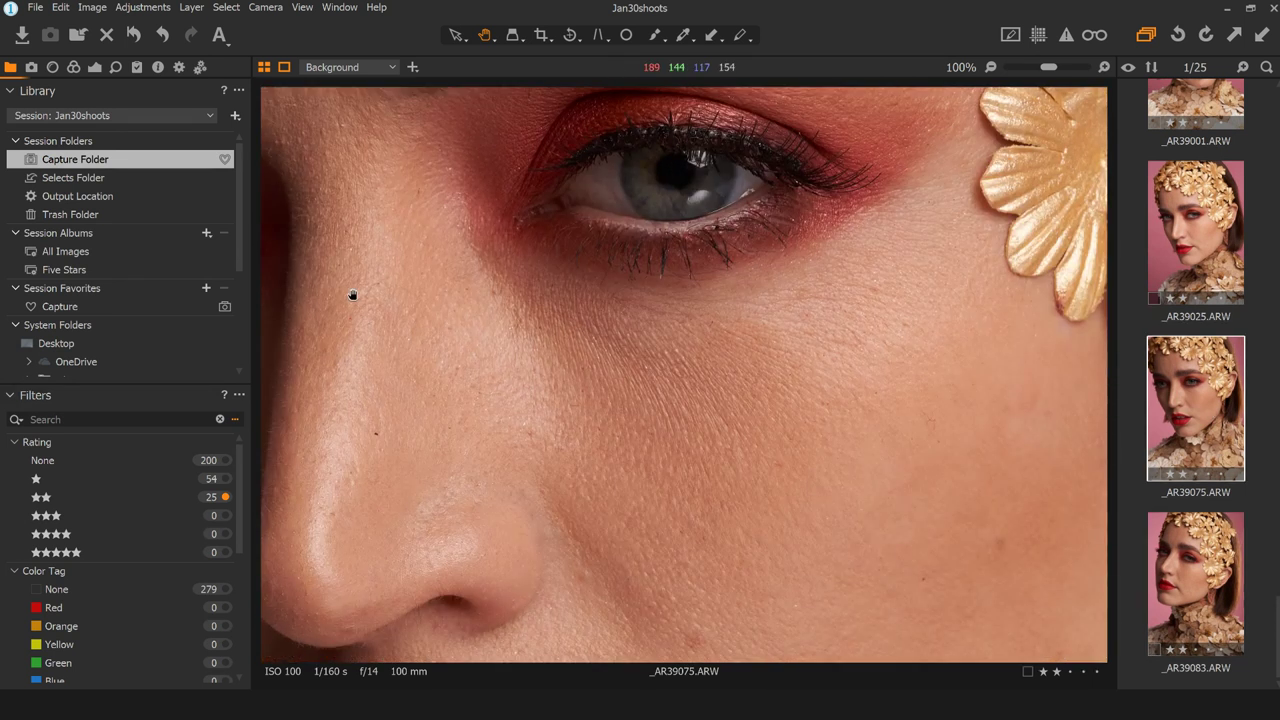
{"action": "double_click", "coordinate": [352, 294]}
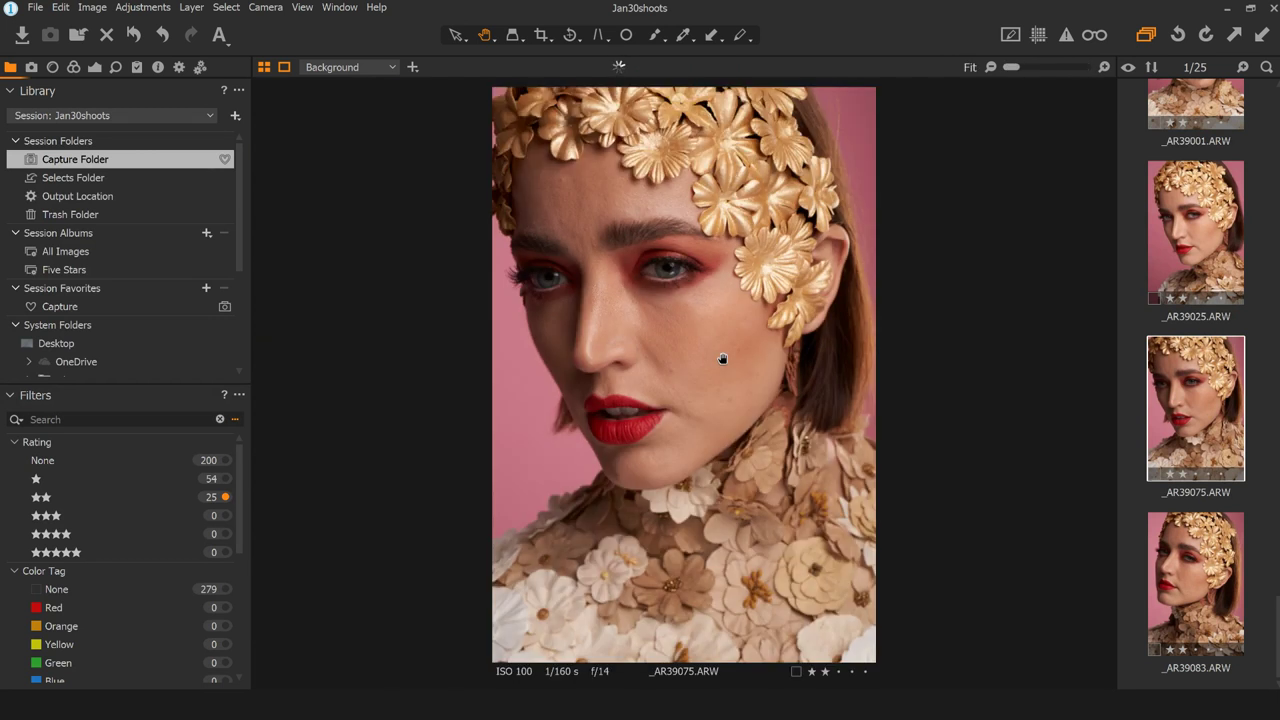
{"action": "scroll", "coordinate": [1220, 339], "scroll_direction": "up", "scroll_amount": 15}
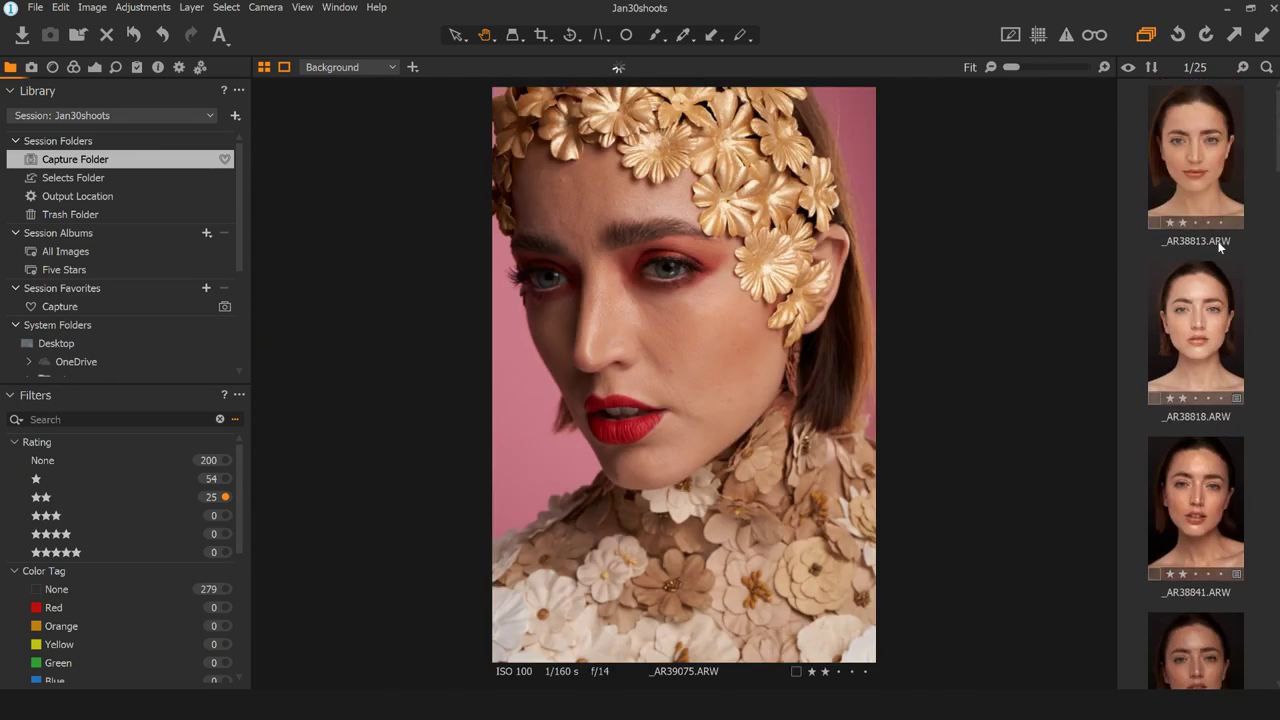
- Give _AR38818, _AR38841 and _AR38857 three stars while stepping through from _AR38813
{"action": "left_click", "coordinate": [1206, 122]}
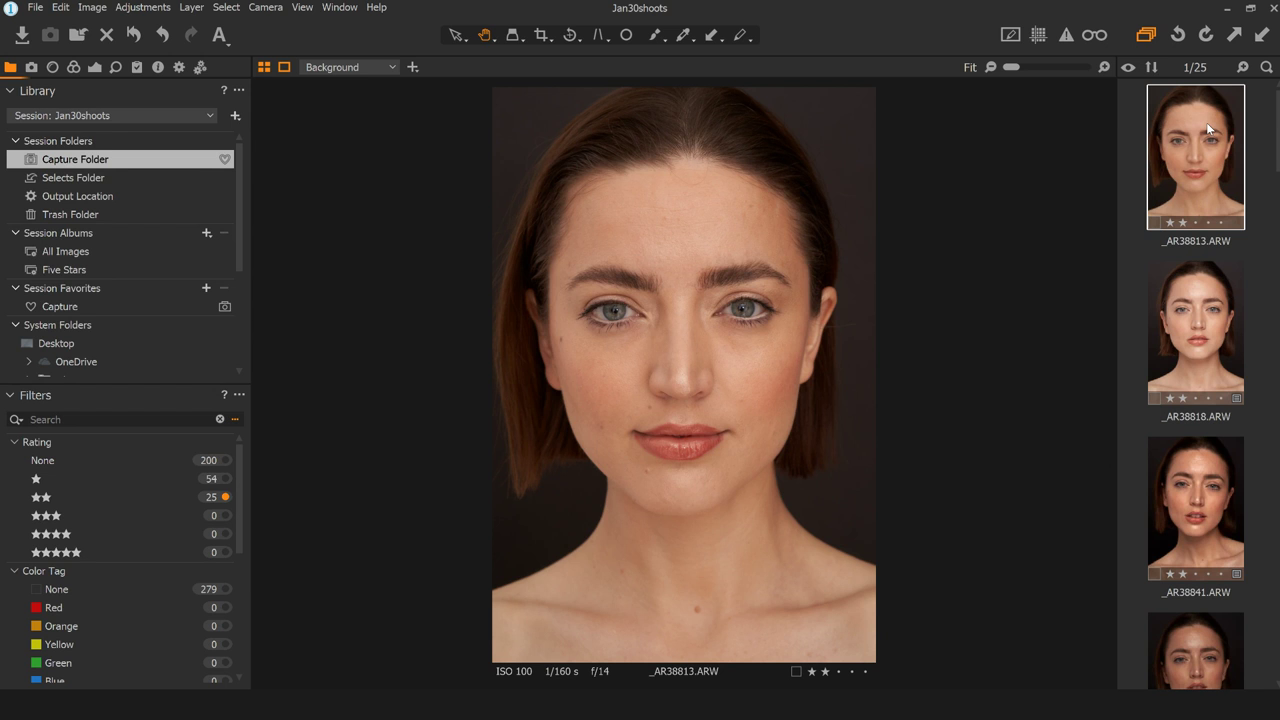
{"action": "key", "text": "Right"}
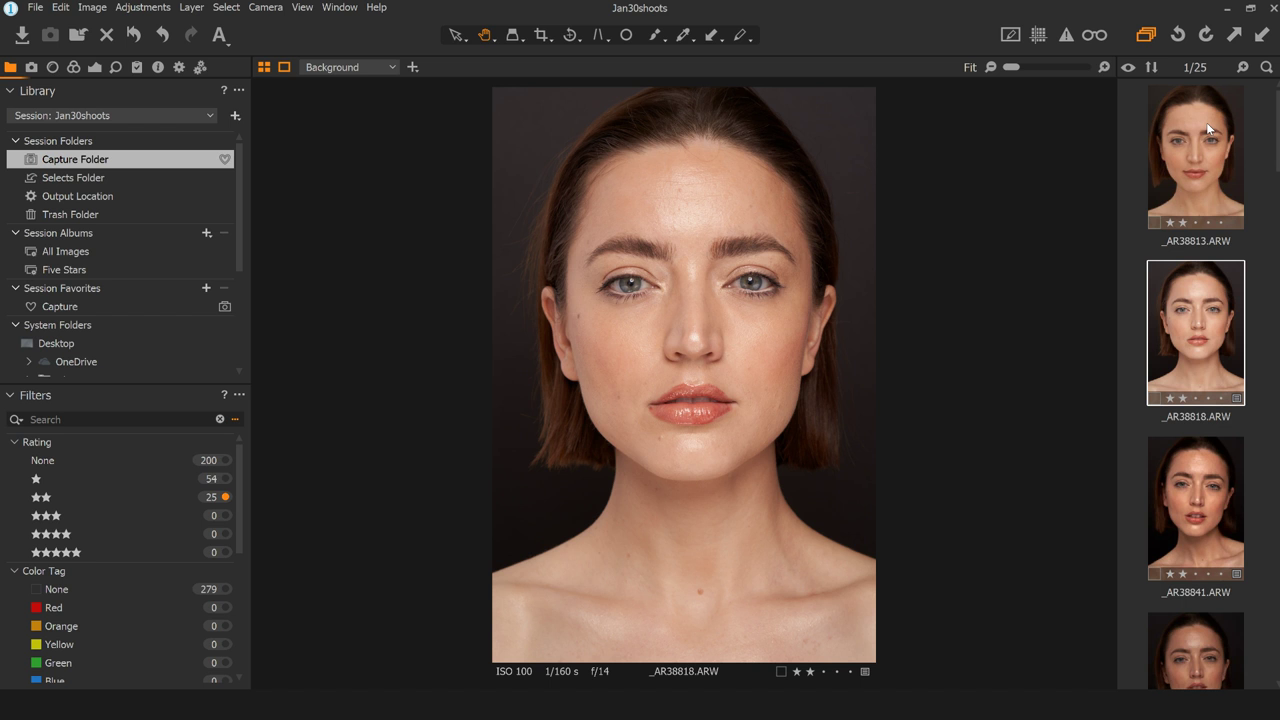
{"action": "key", "text": "3"}
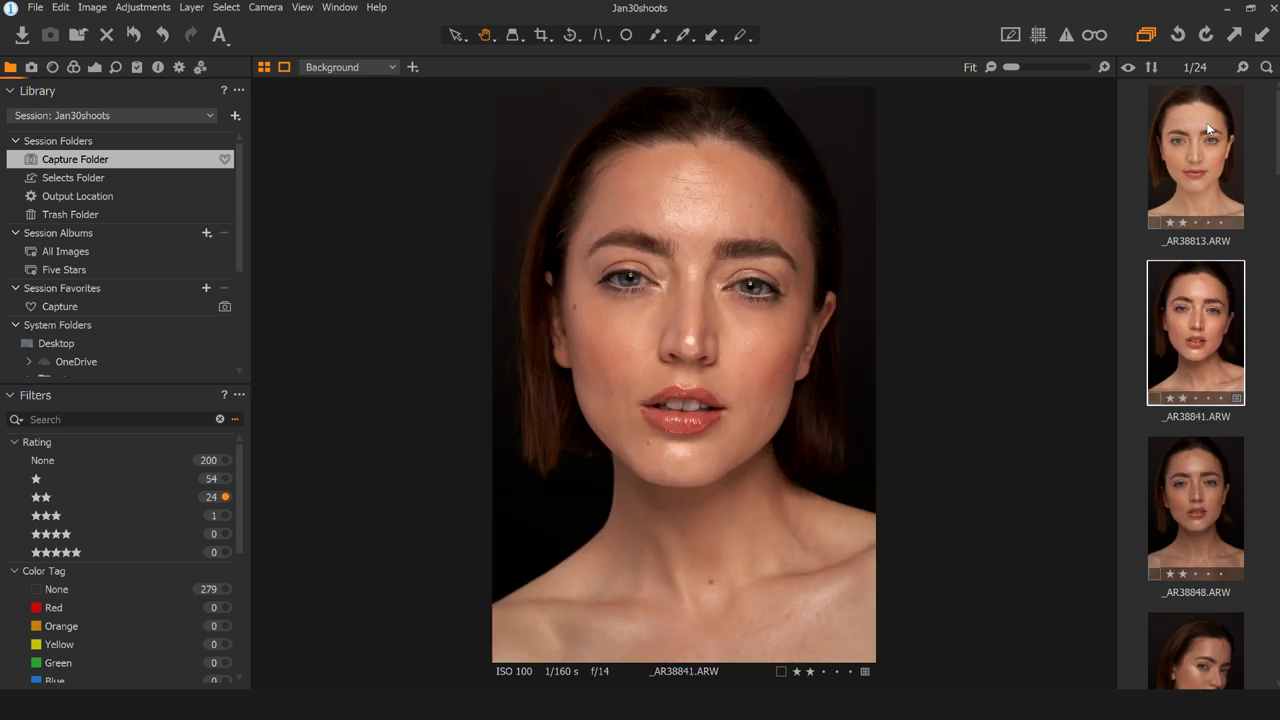
{"action": "key", "text": "3"}
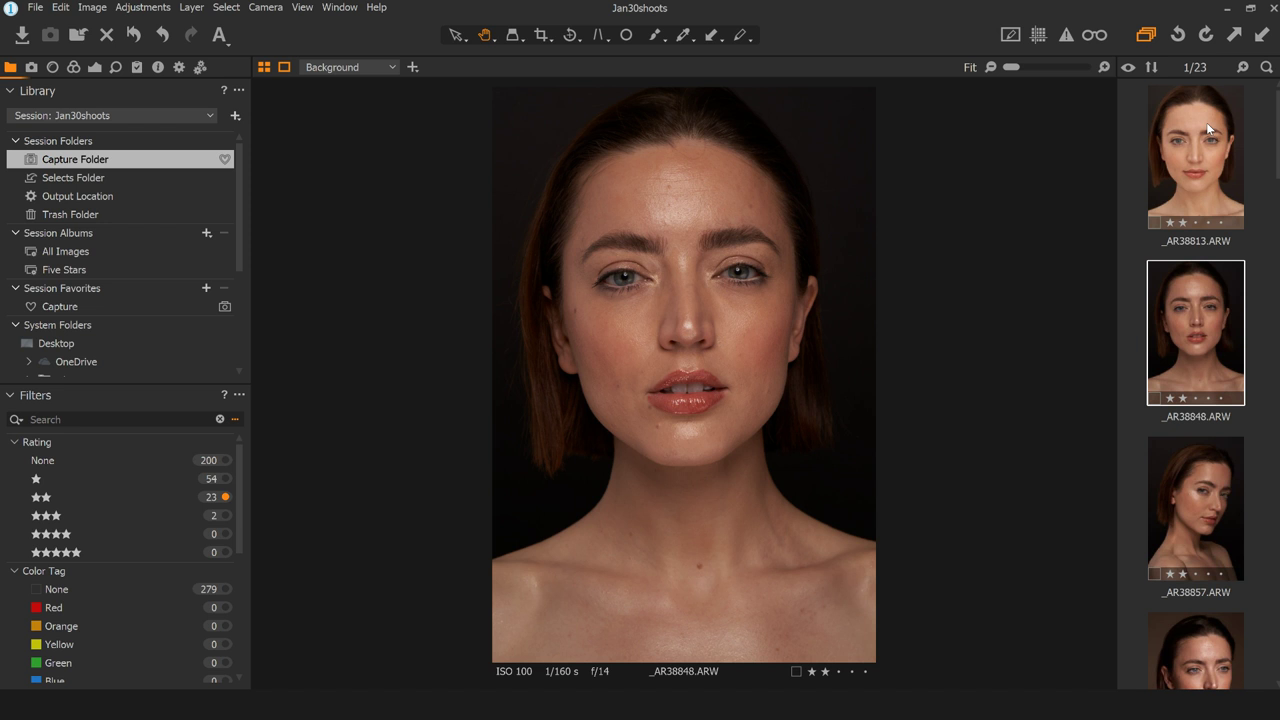
{"action": "key", "text": "Right"}
{"action": "key", "text": "Right"}
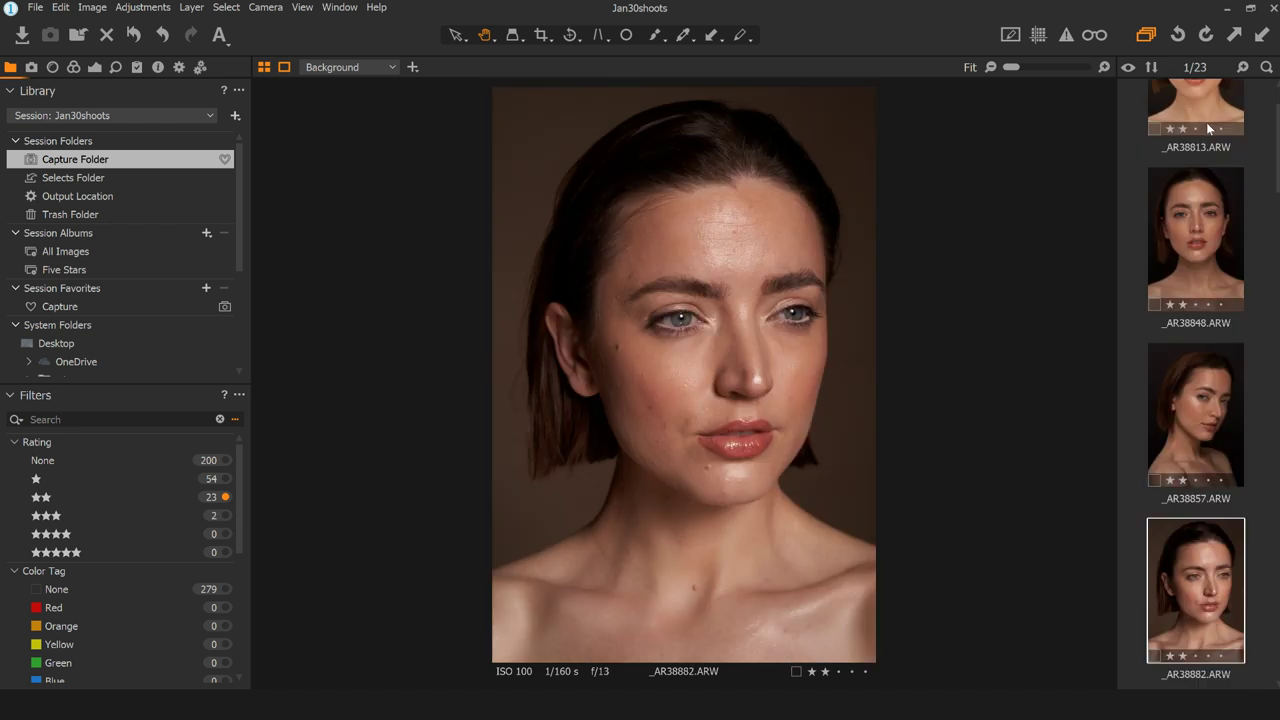
{"action": "key", "text": "Left"}
{"action": "key", "text": "Left"}
{"action": "key", "text": "Left"}
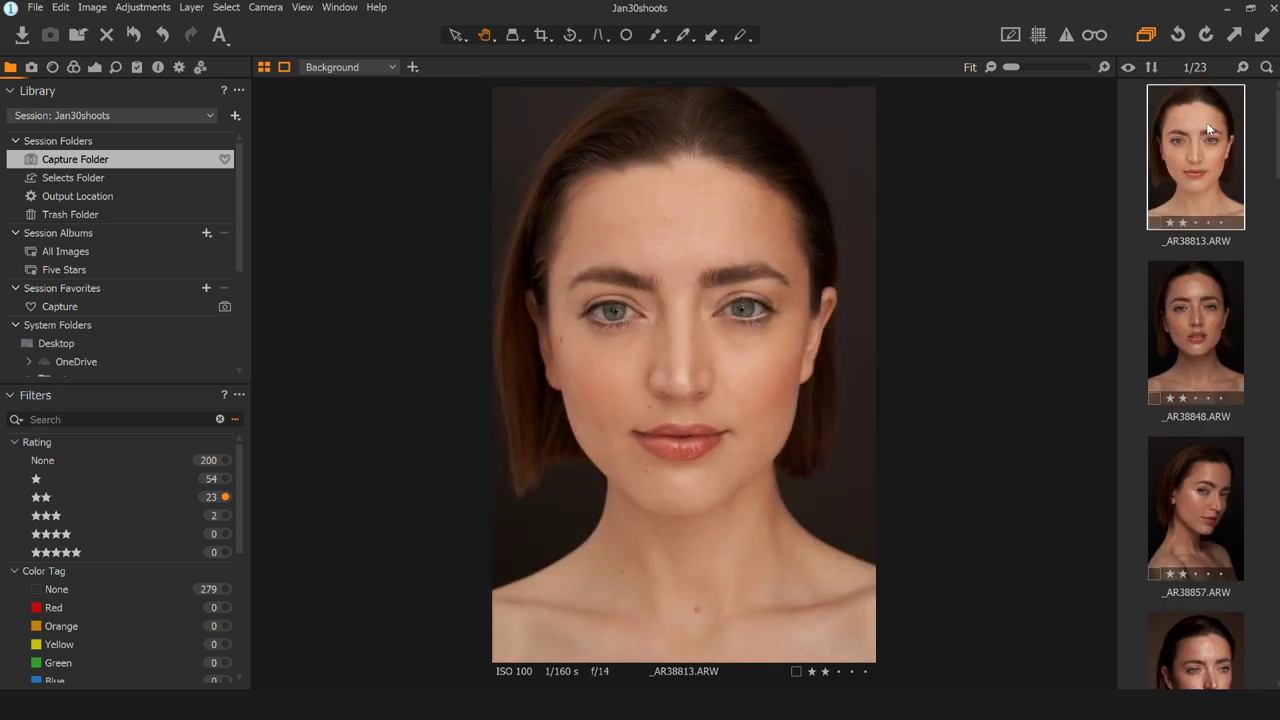
{"action": "key", "text": "Right"}
{"action": "key", "text": "Right"}
{"action": "key", "text": "Left"}
{"action": "key", "text": "Left"}
{"action": "key", "text": "Right"}
{"action": "key", "text": "Right"}
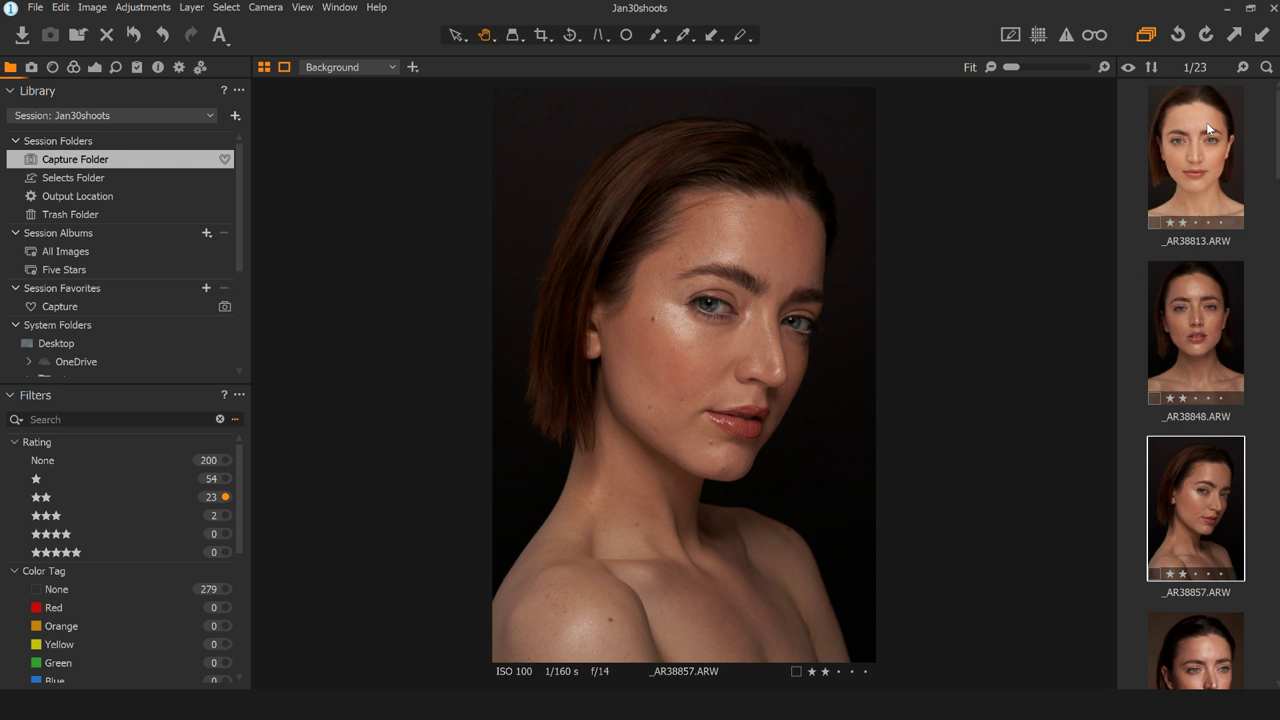
{"action": "key", "text": "3"}
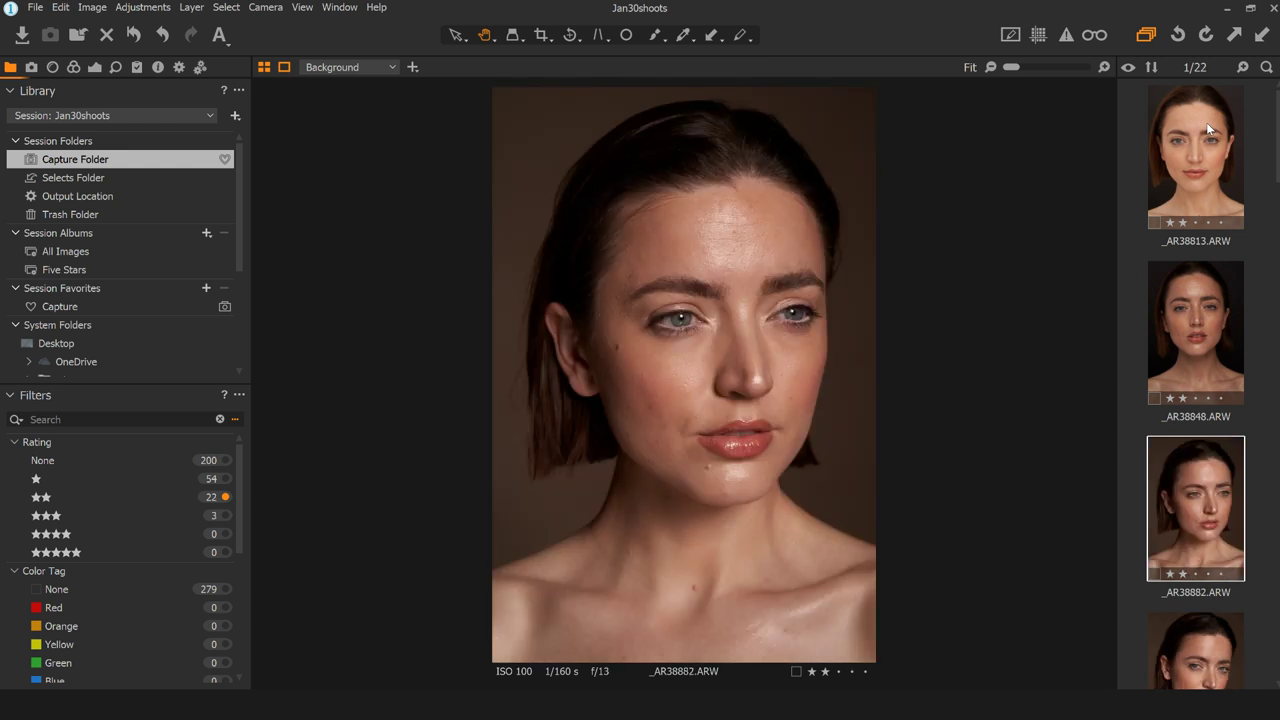
- Browse the nearby portraits toward _AR38904 and give _AR38884 three stars
{"action": "key", "text": "Right"}
{"action": "key", "text": "Right"}
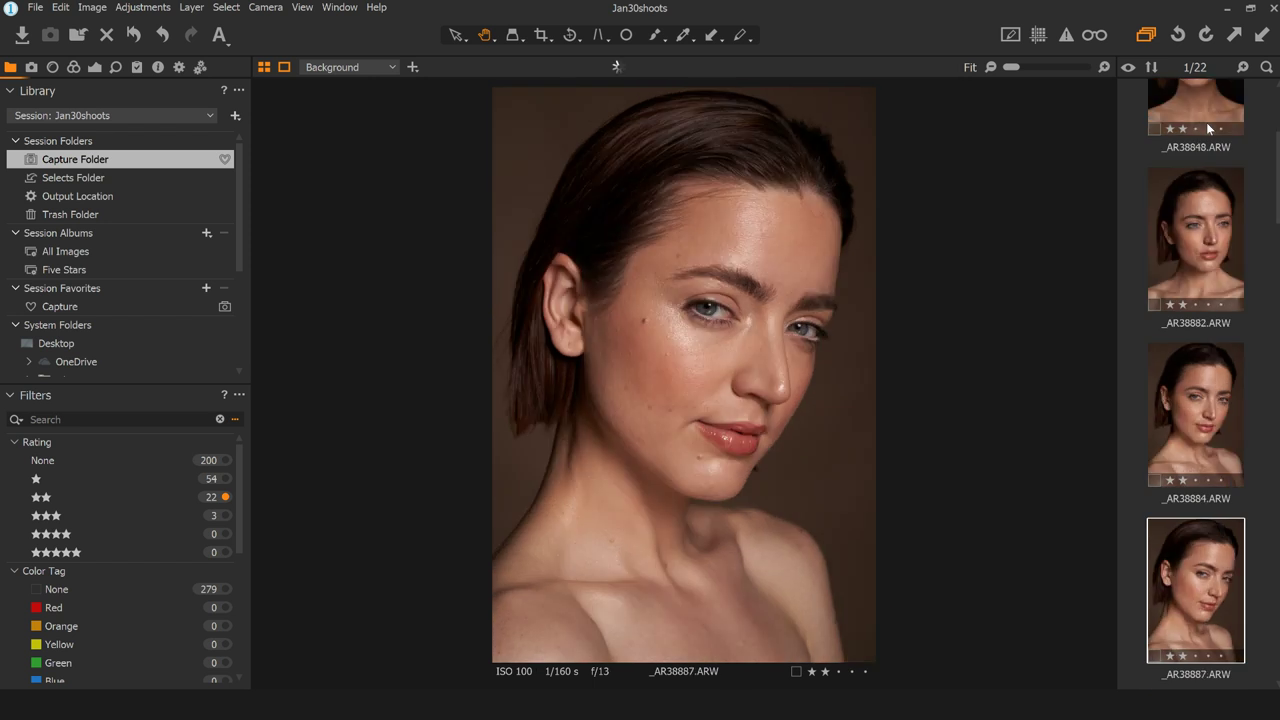
{"action": "key", "text": "Right"}
{"action": "key", "text": "Left"}
{"action": "key", "text": "Left"}
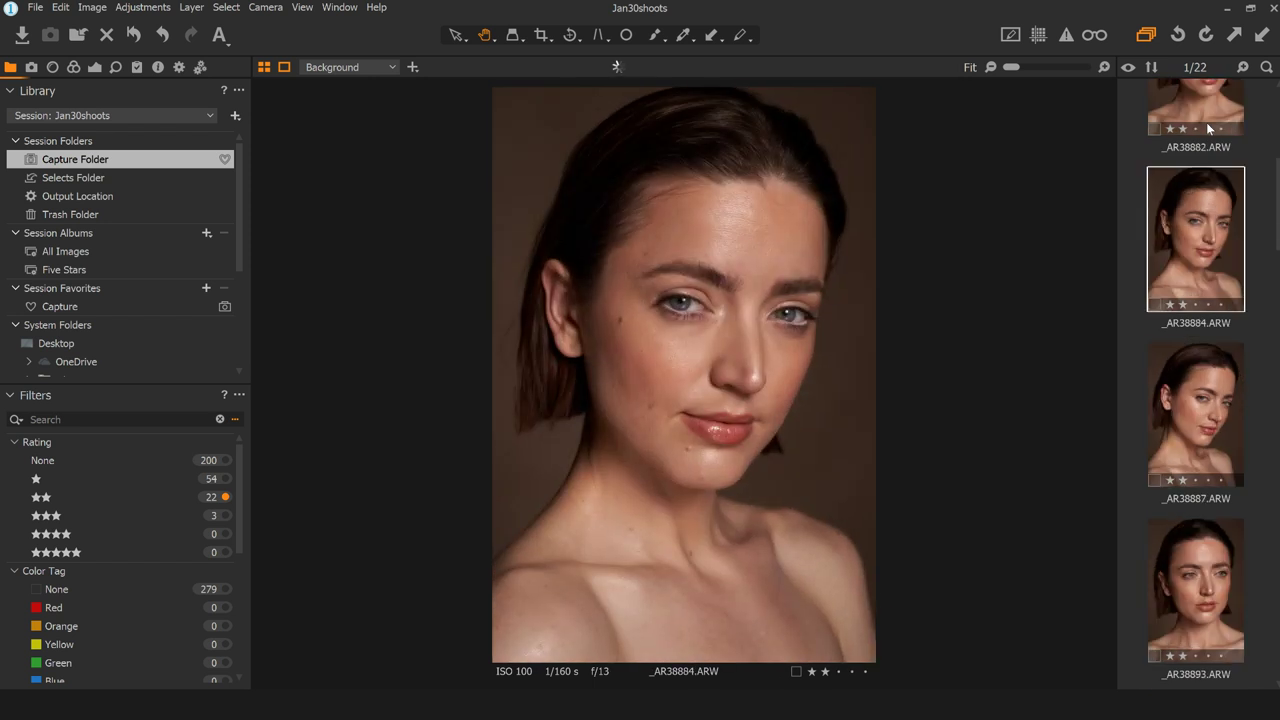
{"action": "key", "text": "Right"}
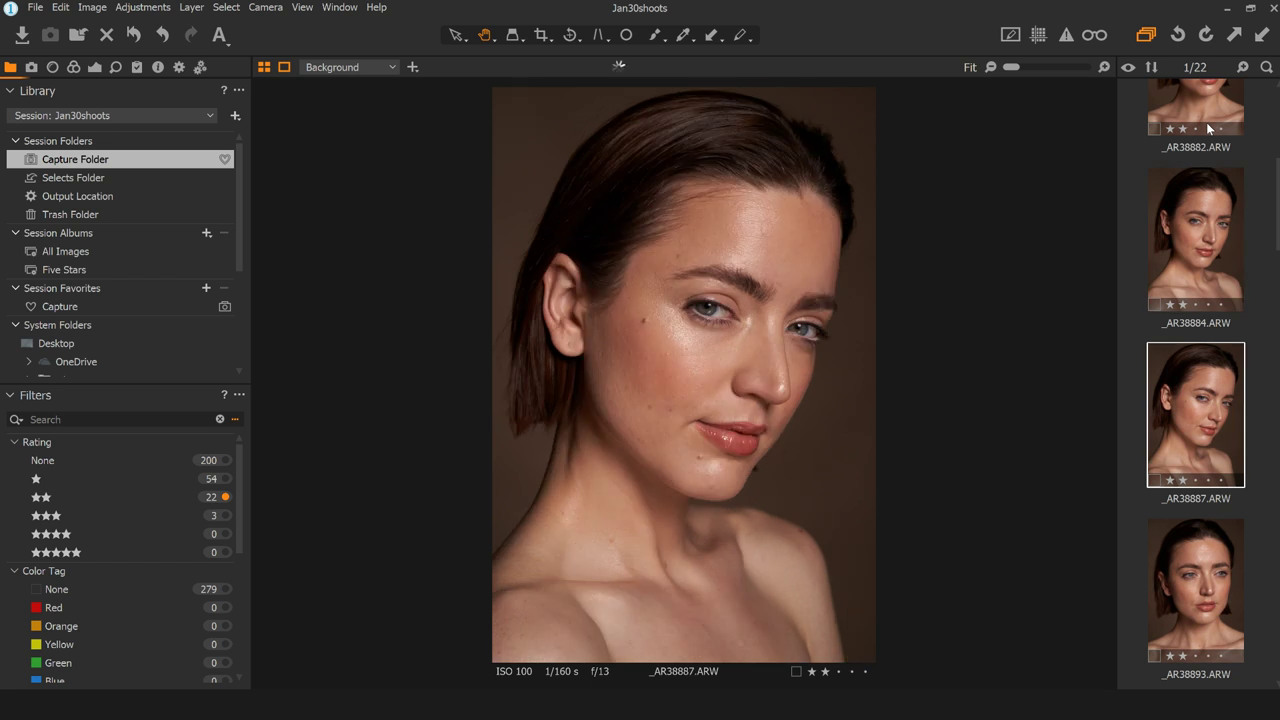
{"action": "key", "text": "Right"}
{"action": "key", "text": "Right"}
{"action": "key", "text": "Left"}
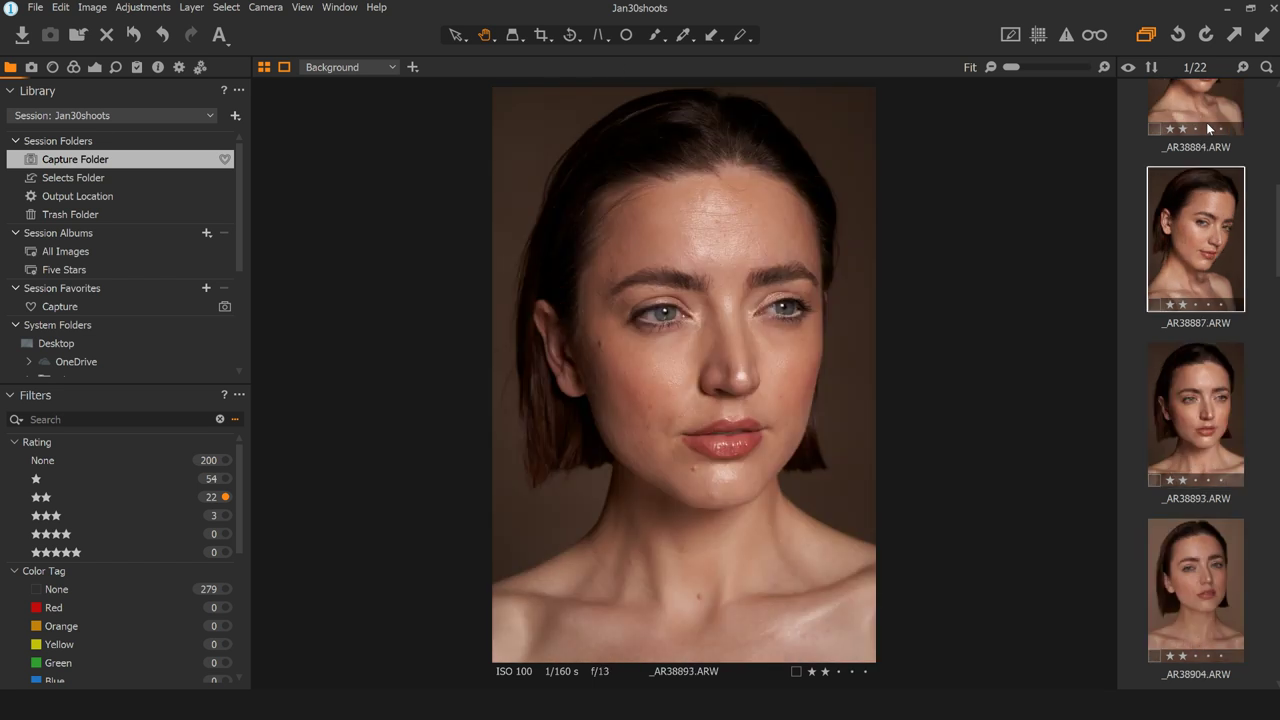
{"action": "key", "text": "Left"}
{"action": "key", "text": "Left"}
{"action": "key", "text": "Left"}
{"action": "key", "text": "Left"}
{"action": "key", "text": "Right"}
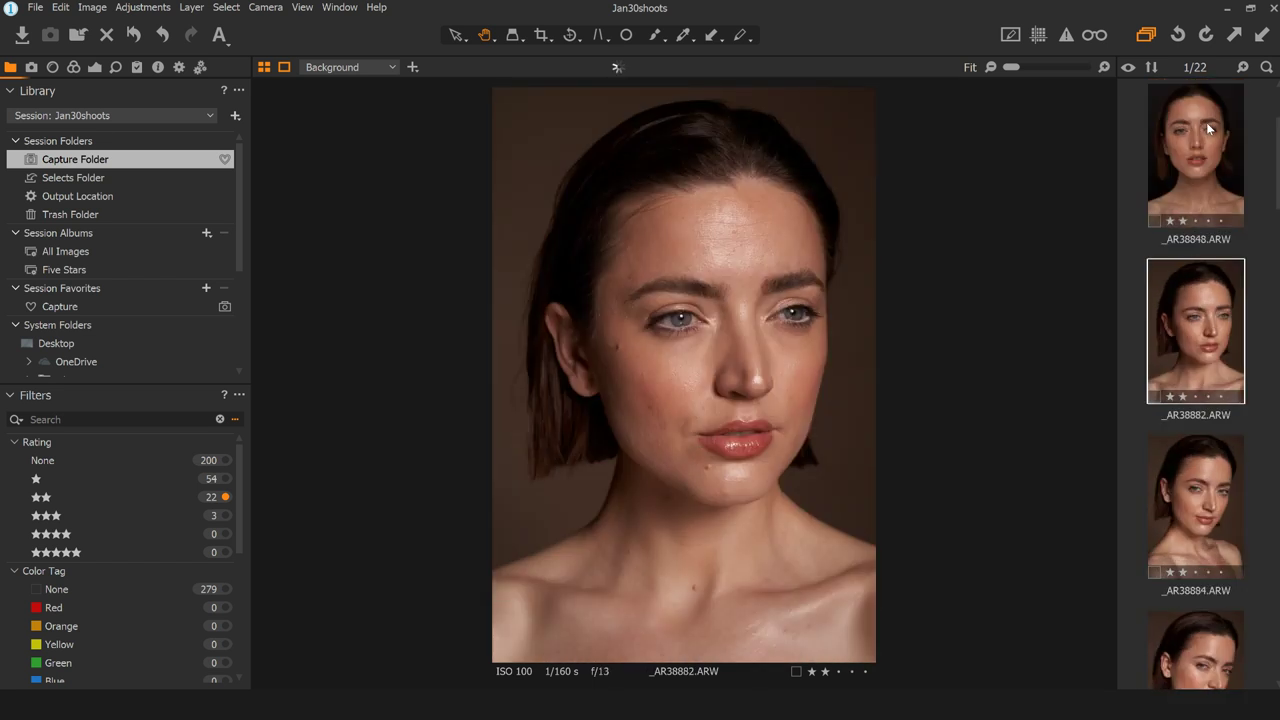
{"action": "key", "text": "Right"}
{"action": "key", "text": "Right"}
{"action": "key", "text": "Right"}
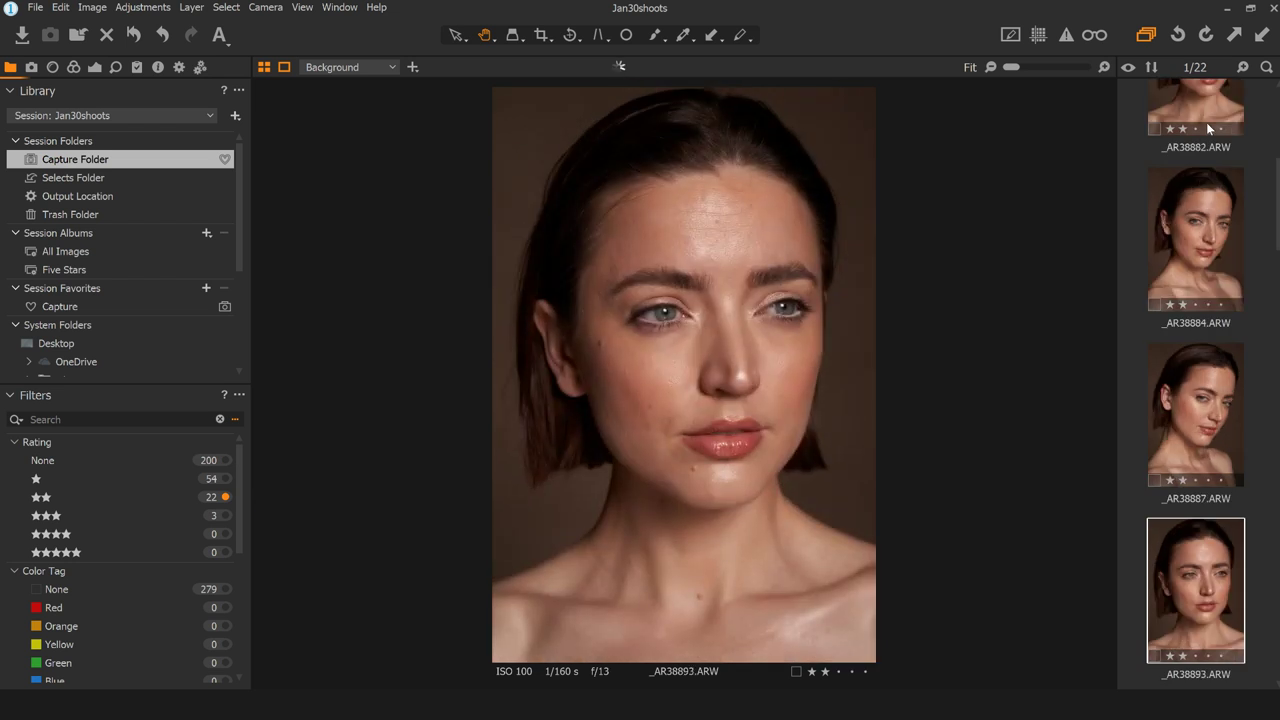
{"action": "key", "text": "Left"}
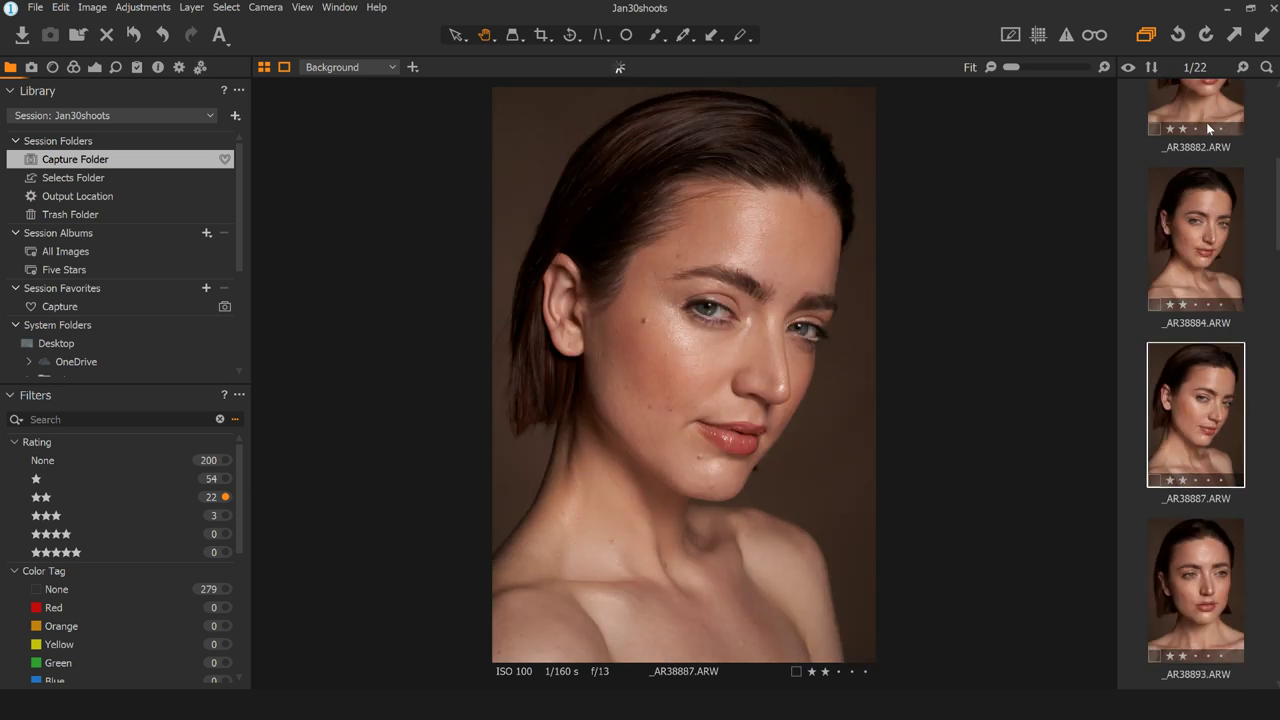
{"action": "key", "text": "Left"}
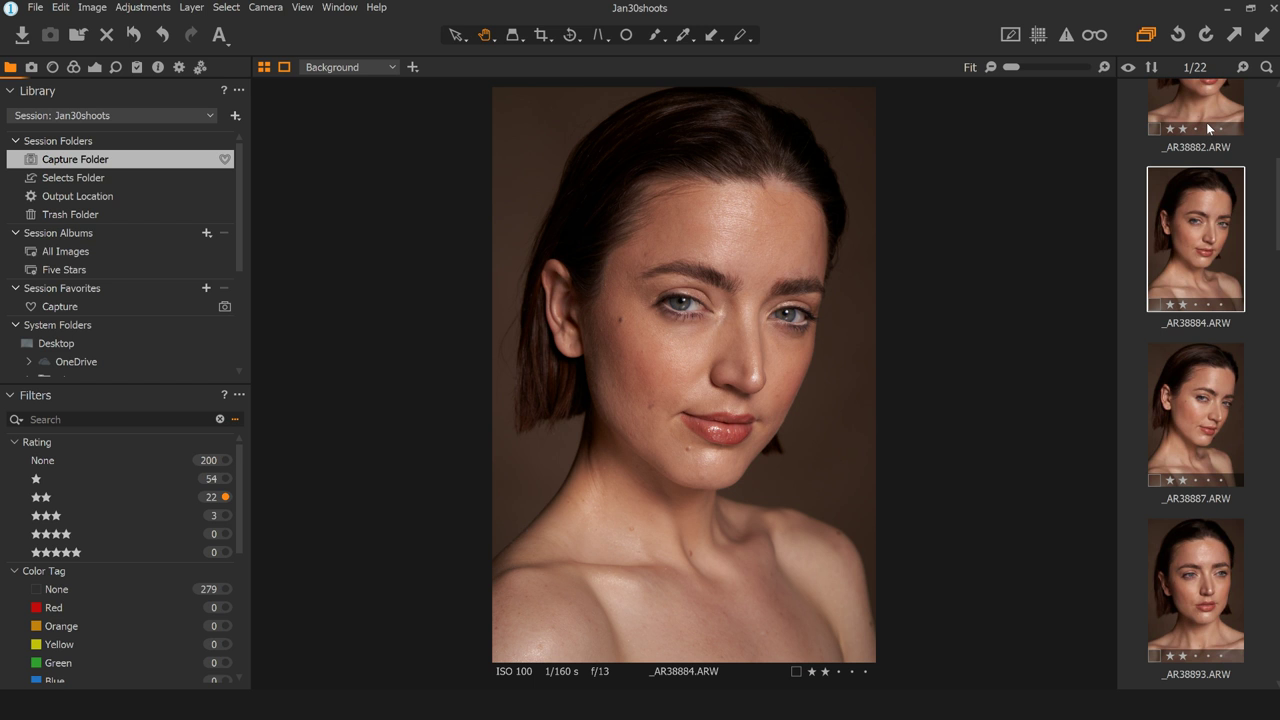
{"action": "key", "text": "3"}
- Compare _AR38882 side by side with _AR38893, then return to a single-image view
{"action": "key", "text": "Right"}
{"action": "key", "text": "Left"}
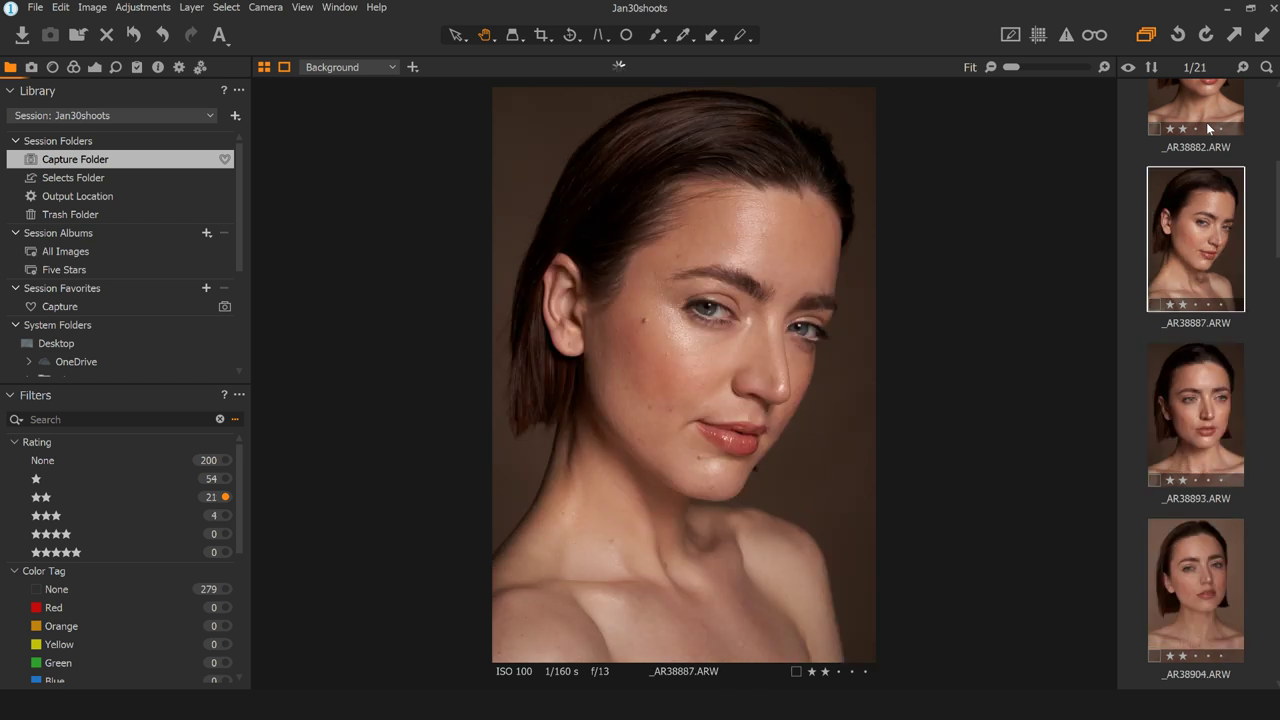
{"action": "key", "text": "Left"}
{"action": "key", "text": "Right"}
{"action": "key", "text": "Right"}
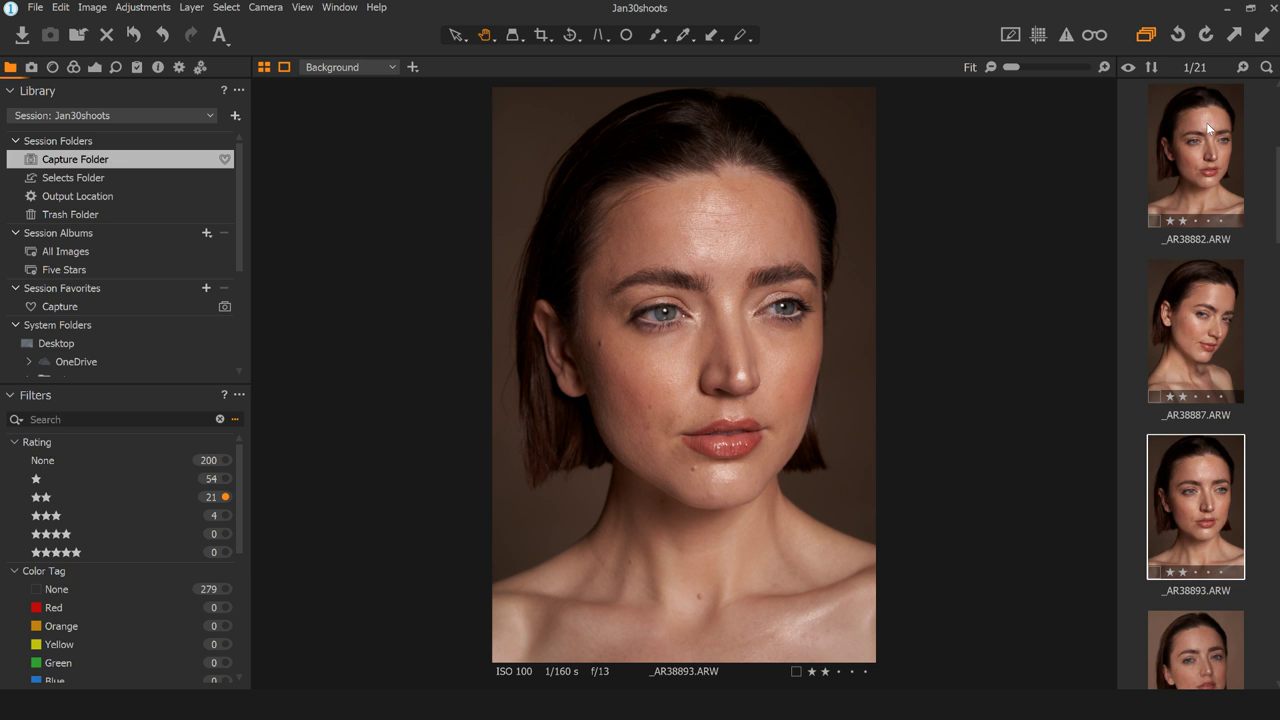
{"action": "left_click", "coordinate": [1207, 143], "text": "ctrl"}
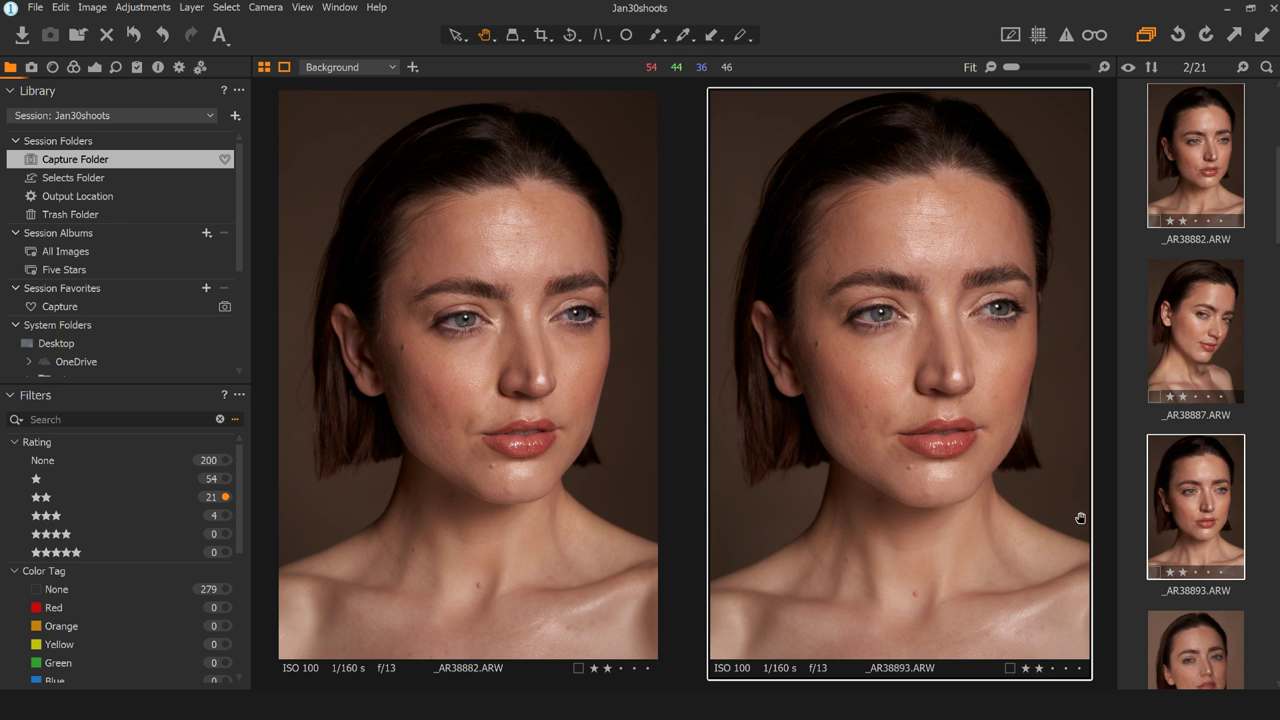
{"action": "left_click", "coordinate": [1209, 349]}
- Give _AR38893 and _AR38928 three stars
{"action": "left_click", "coordinate": [1206, 464]}
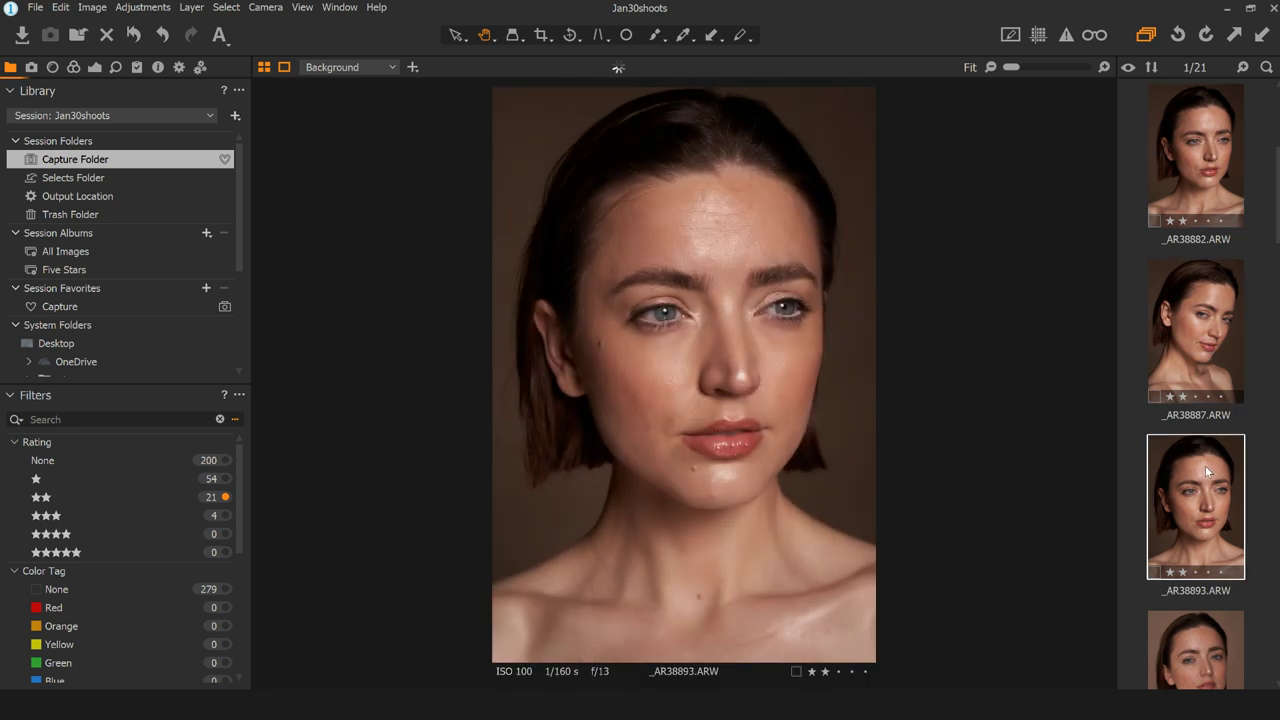
{"action": "key", "text": "3"}
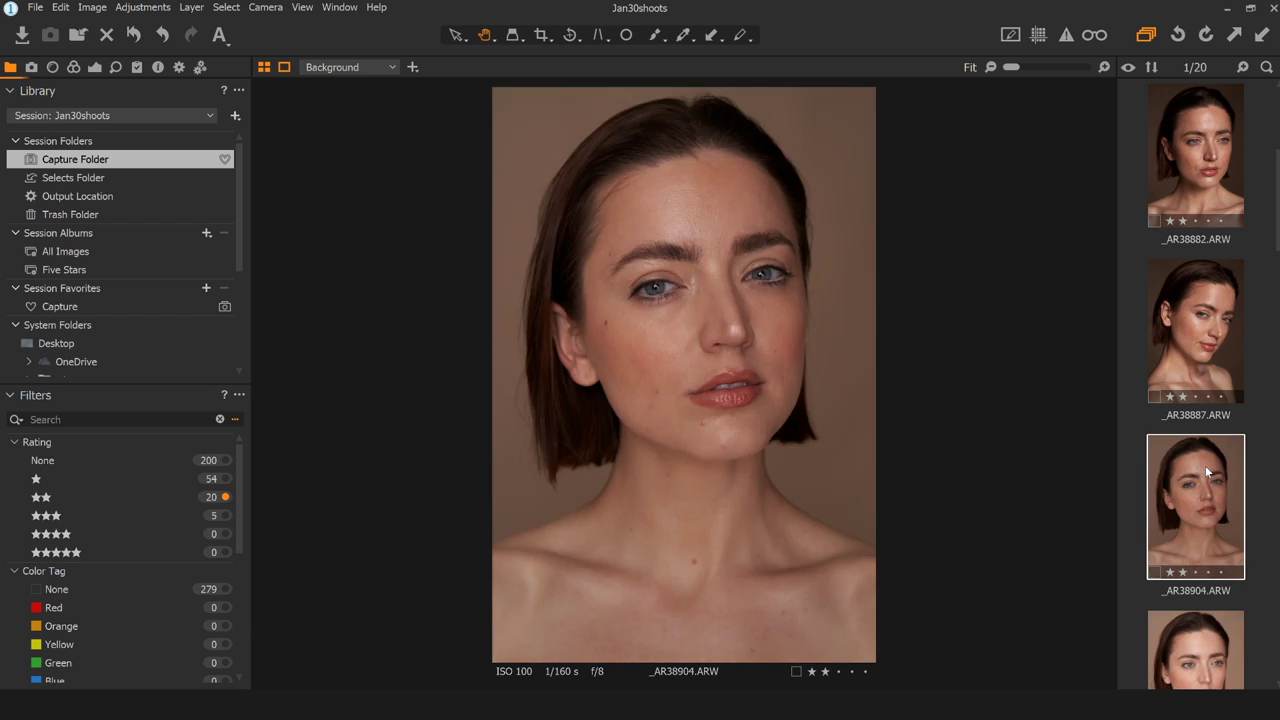
{"action": "key", "text": "Right"}
{"action": "key", "text": "Right"}
{"action": "key", "text": "Right"}
{"action": "key", "text": "Right"}
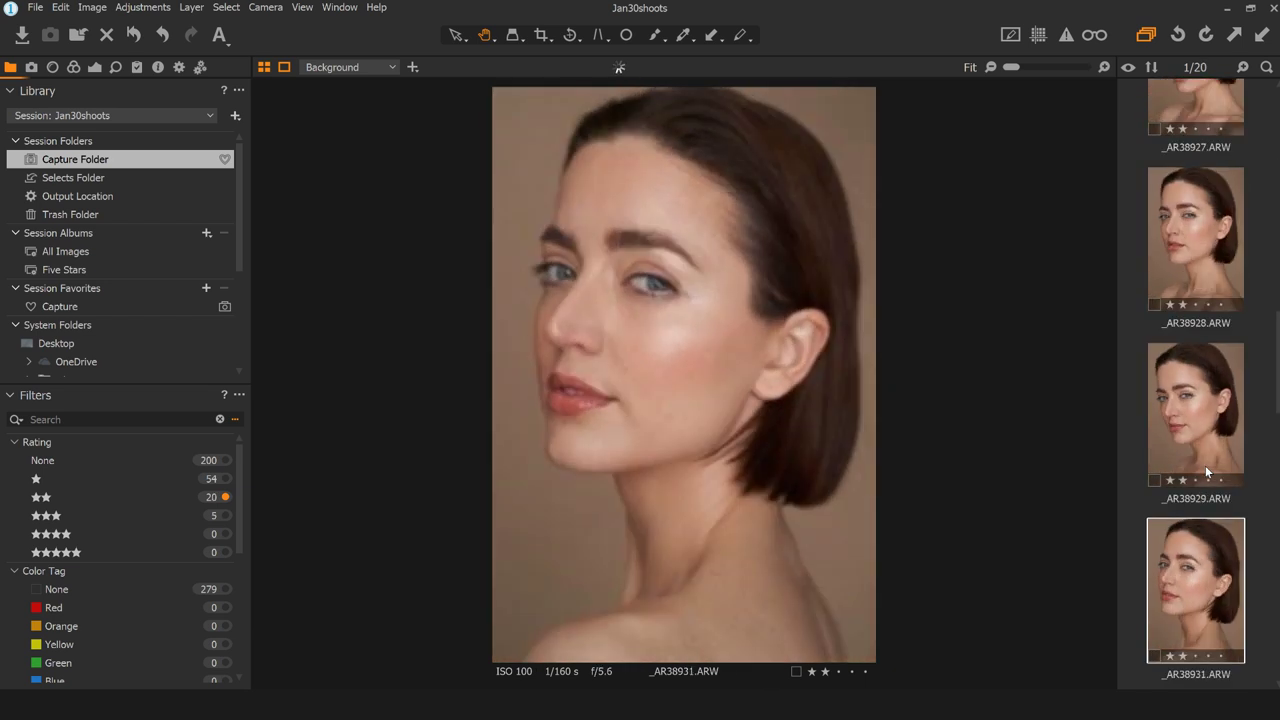
{"action": "key", "text": "Right"}
{"action": "key", "text": "Right"}
{"action": "key", "text": "Left"}
{"action": "key", "text": "Left"}
{"action": "key", "text": "Left"}
{"action": "key", "text": "Left"}
{"action": "key", "text": "Left"}
{"action": "key", "text": "Left"}
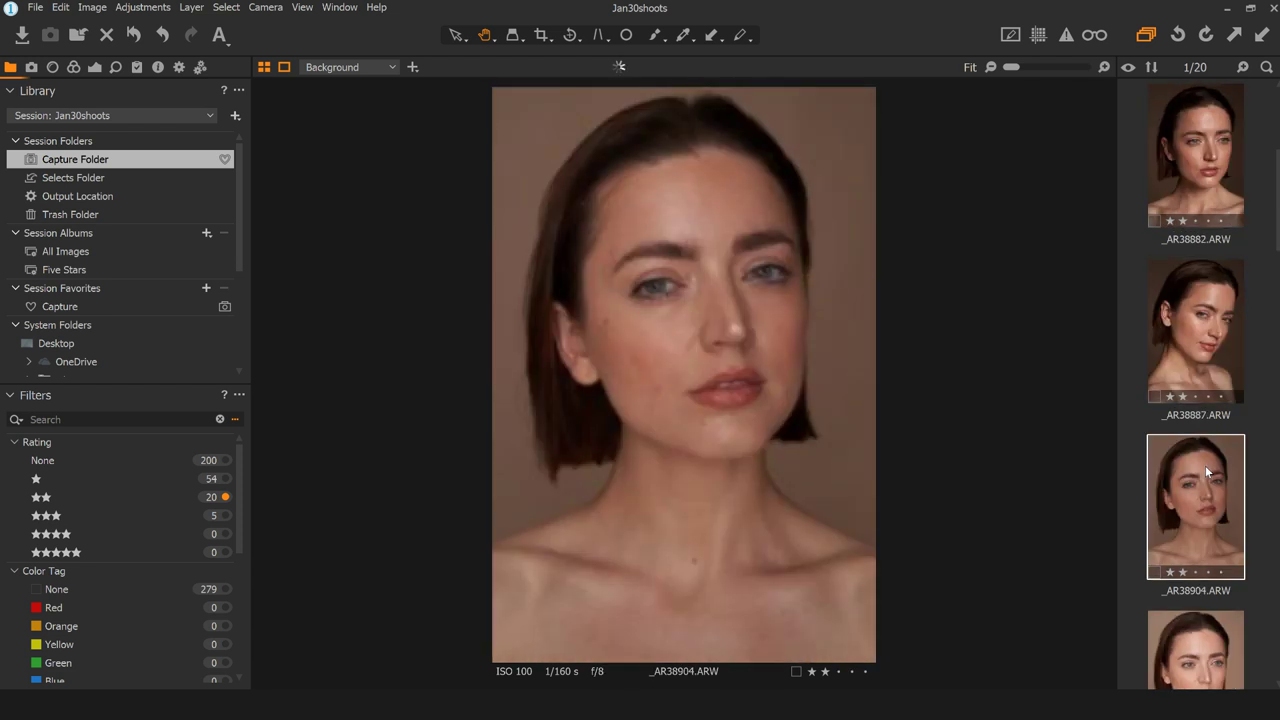
{"action": "key", "text": "Right"}
{"action": "key", "text": "Right"}
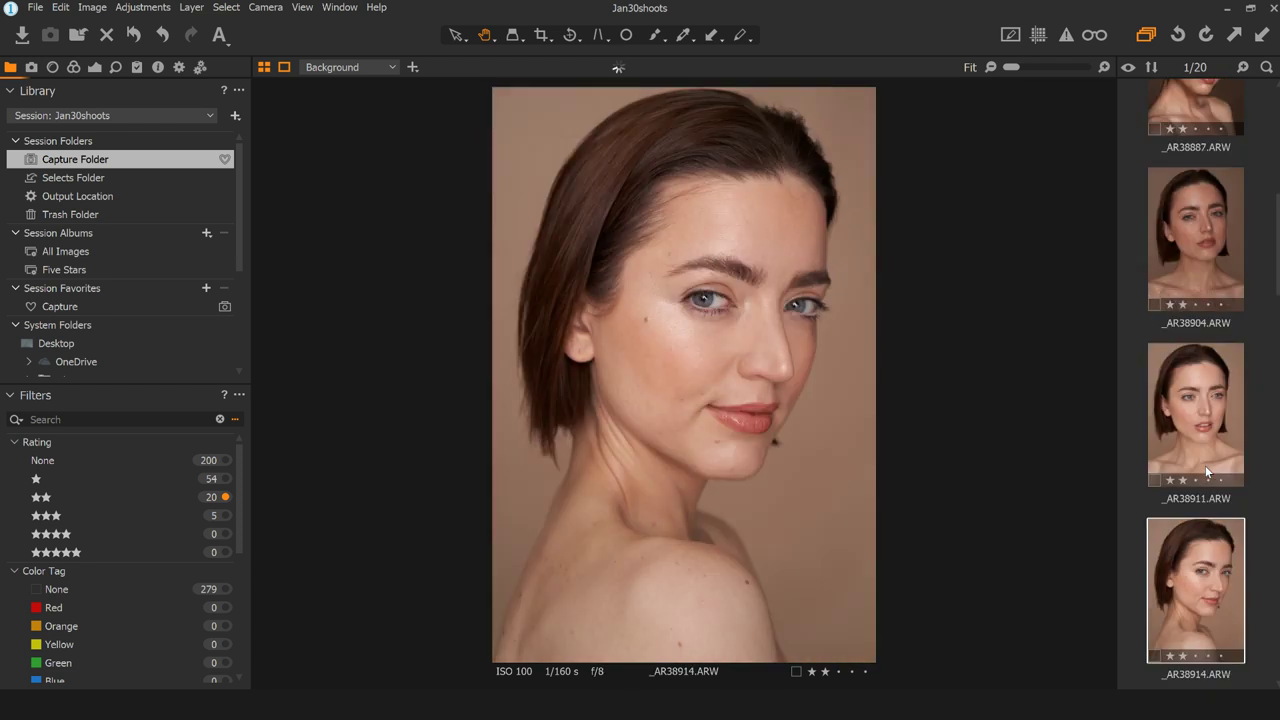
{"action": "key", "text": "Right"}
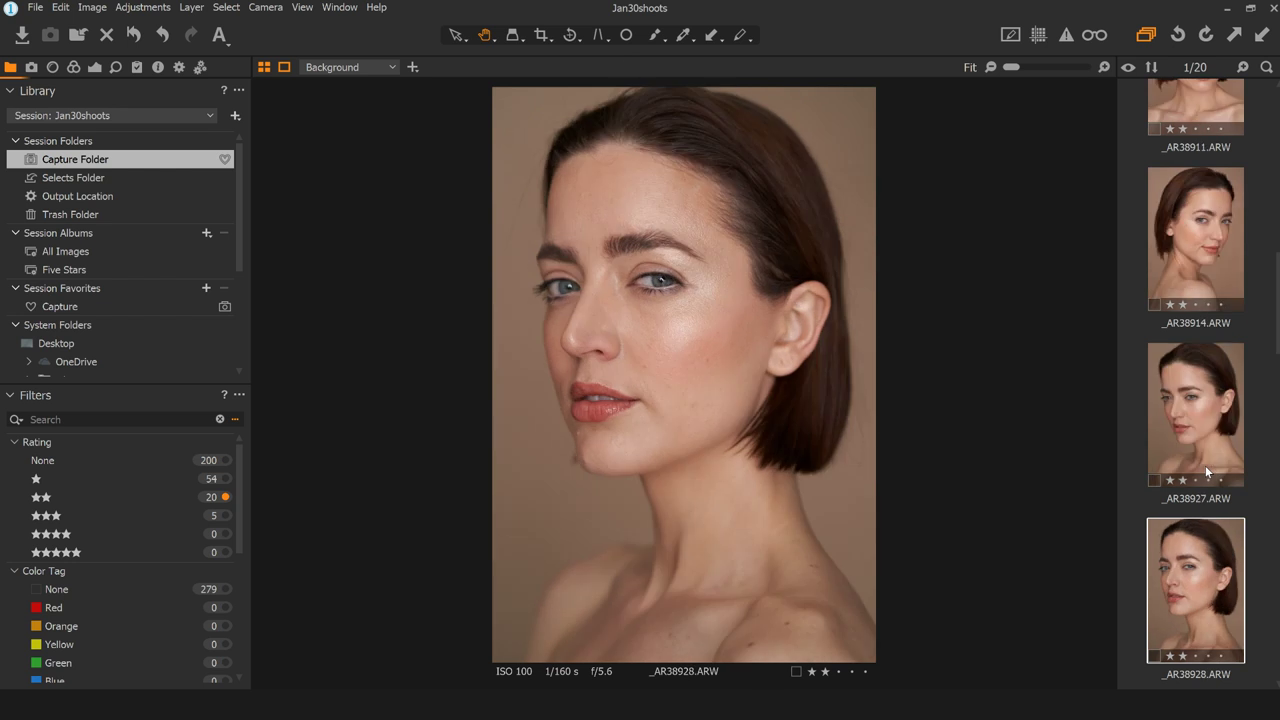
{"action": "key", "text": "3"}
- Rate _AR38956 and _AR39001 three stars after previewing their neighbours
{"action": "key", "text": "Right"}
{"action": "key", "text": "Right"}
{"action": "key", "text": "Right"}
{"action": "key", "text": "Right"}
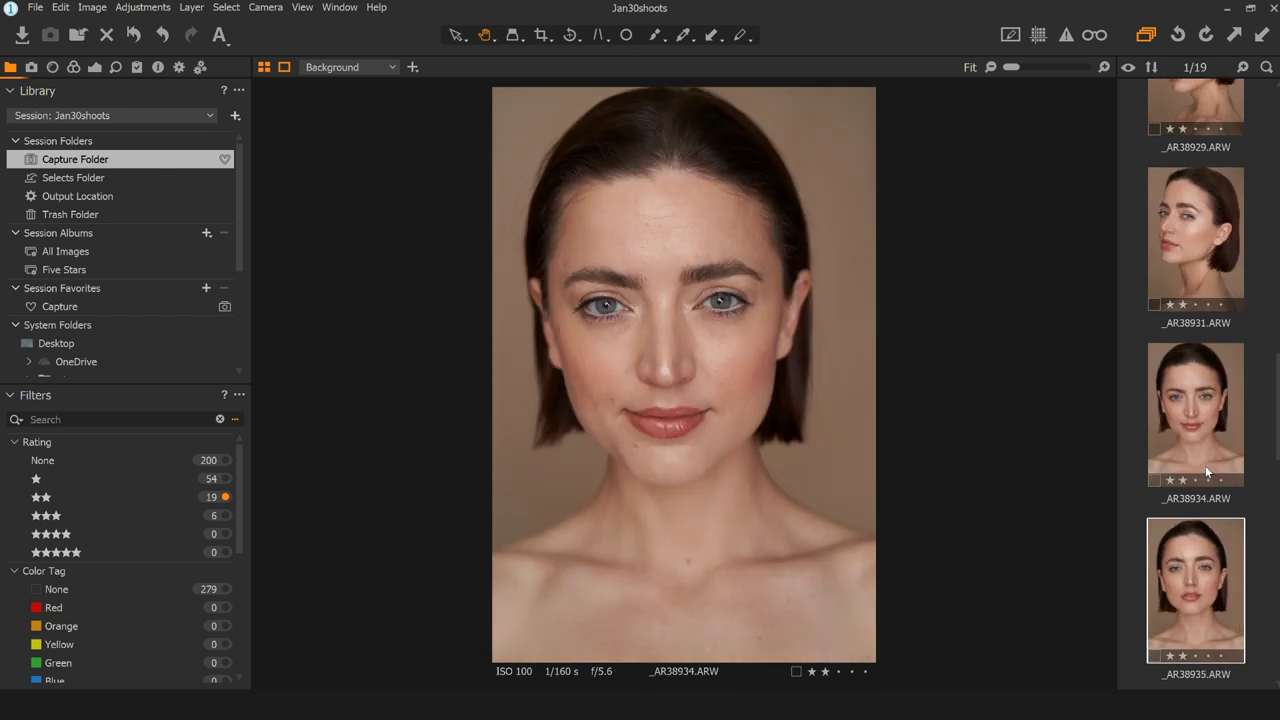
{"action": "key", "text": "Right"}
{"action": "key", "text": "Left"}
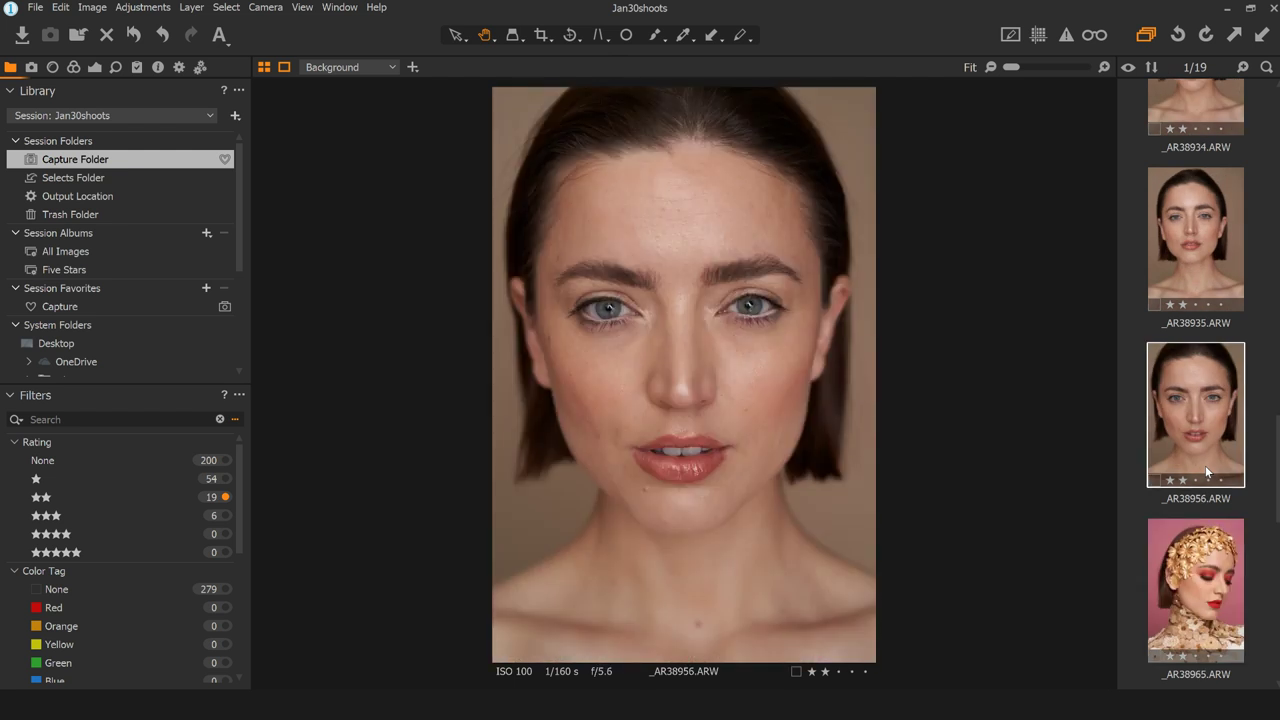
{"action": "key", "text": "3"}
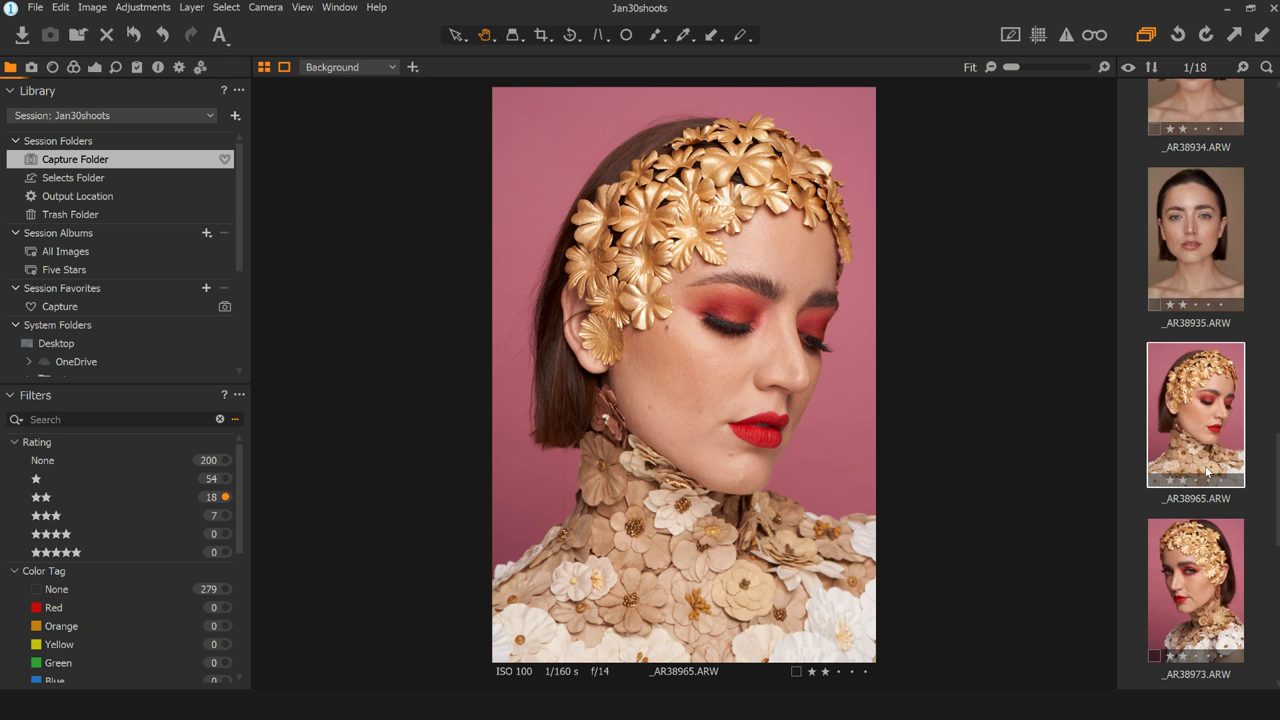
{"action": "key", "text": "Right"}
{"action": "key", "text": "Right"}
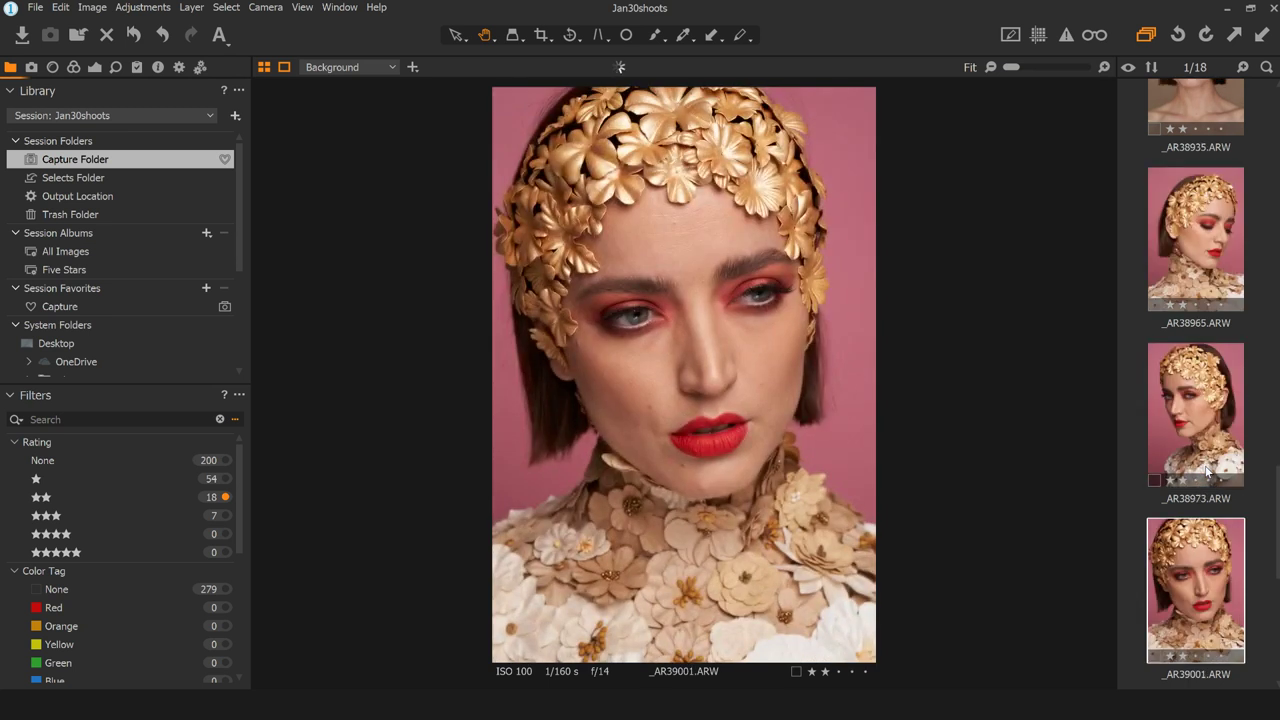
{"action": "key", "text": "Right"}
{"action": "key", "text": "Left"}
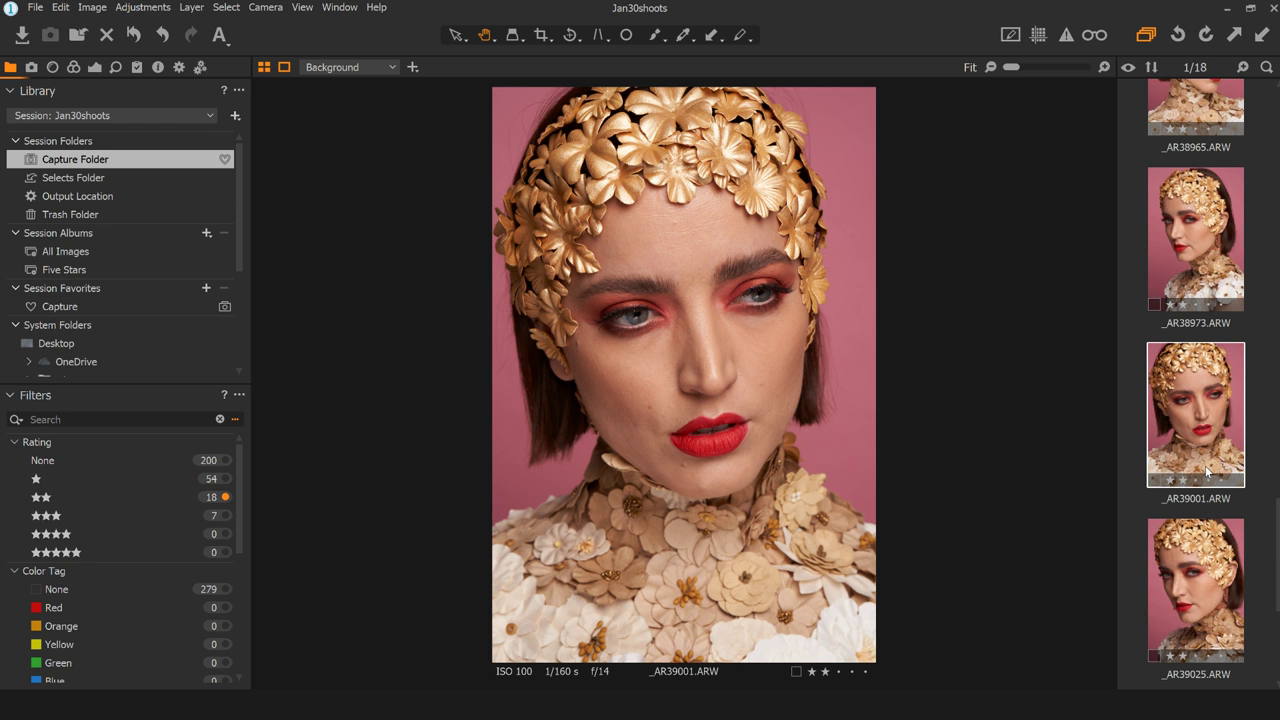
{"action": "key", "text": "3"}
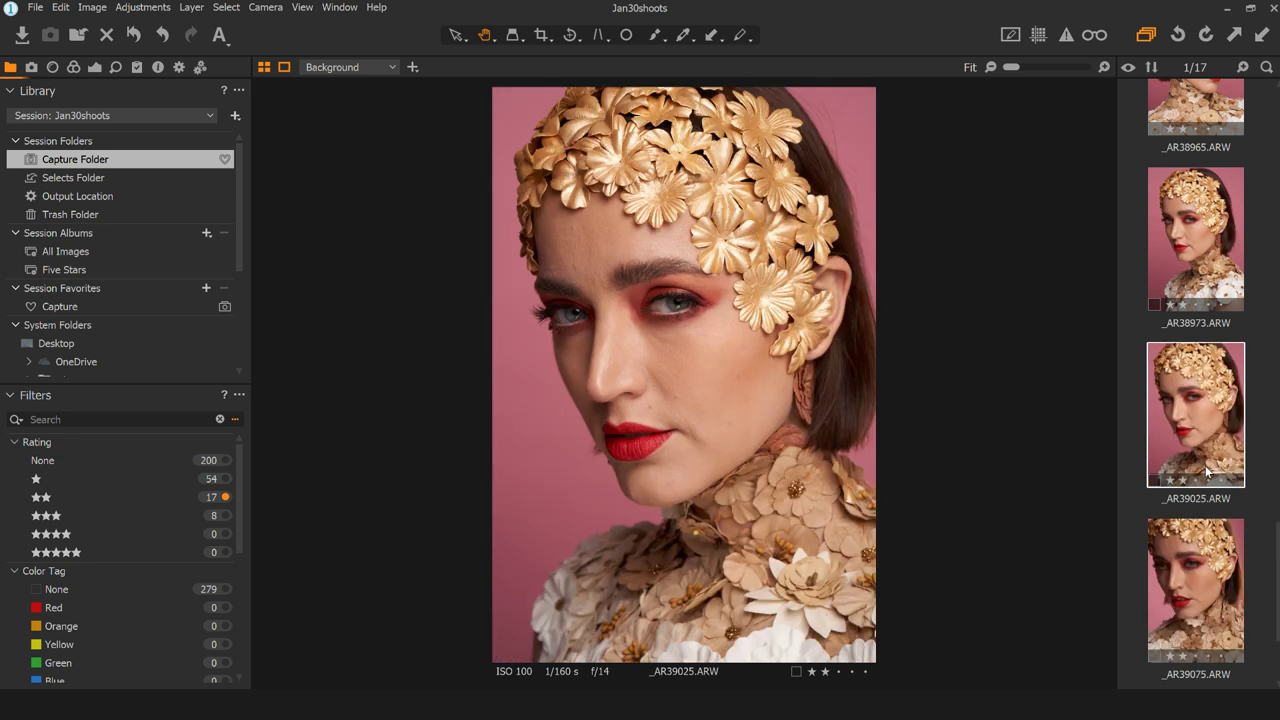
- Rate _AR39025 and _AR39083 three stars and filter the browser to three-star images only
{"action": "key", "text": "3"}
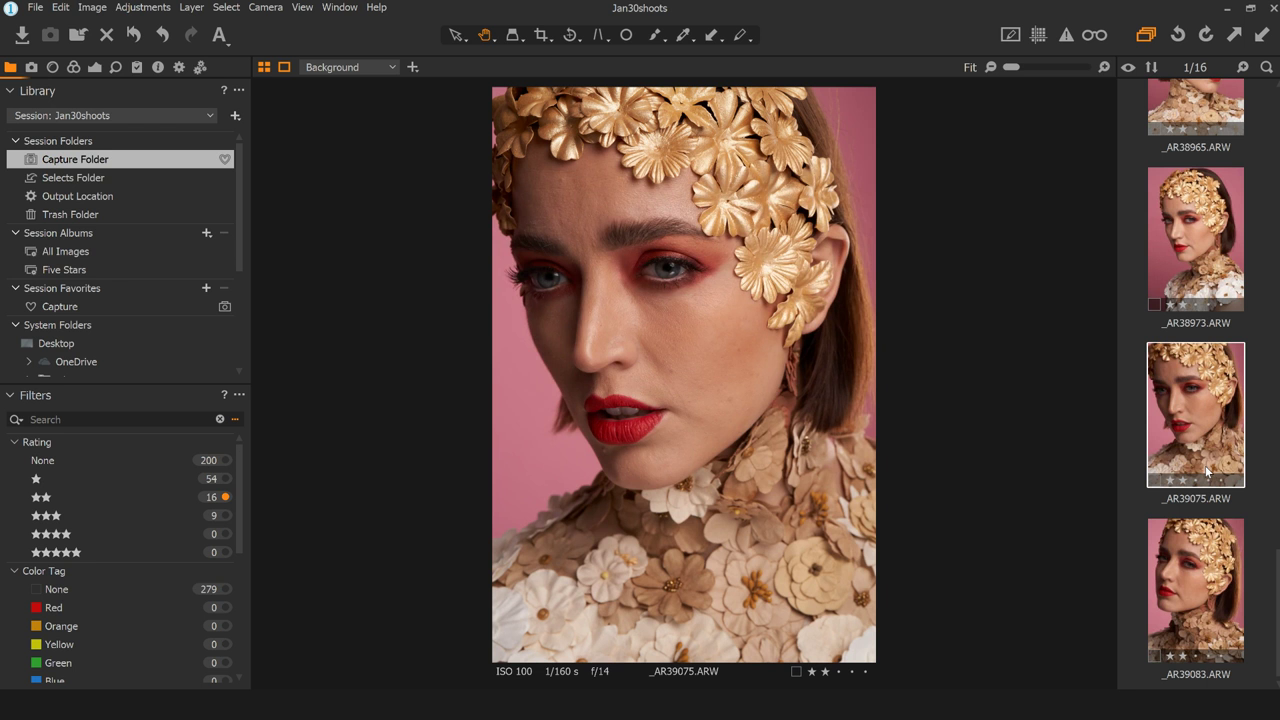
{"action": "key", "text": "Right"}
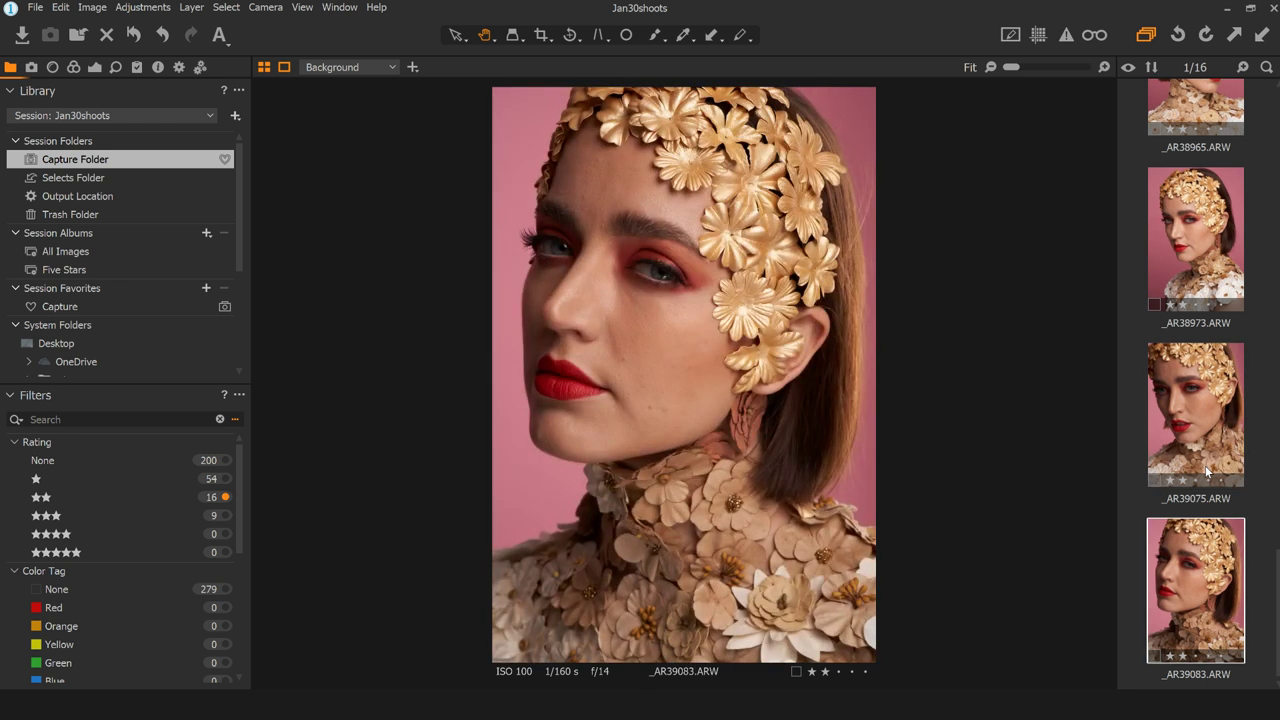
{"action": "key", "text": "3"}
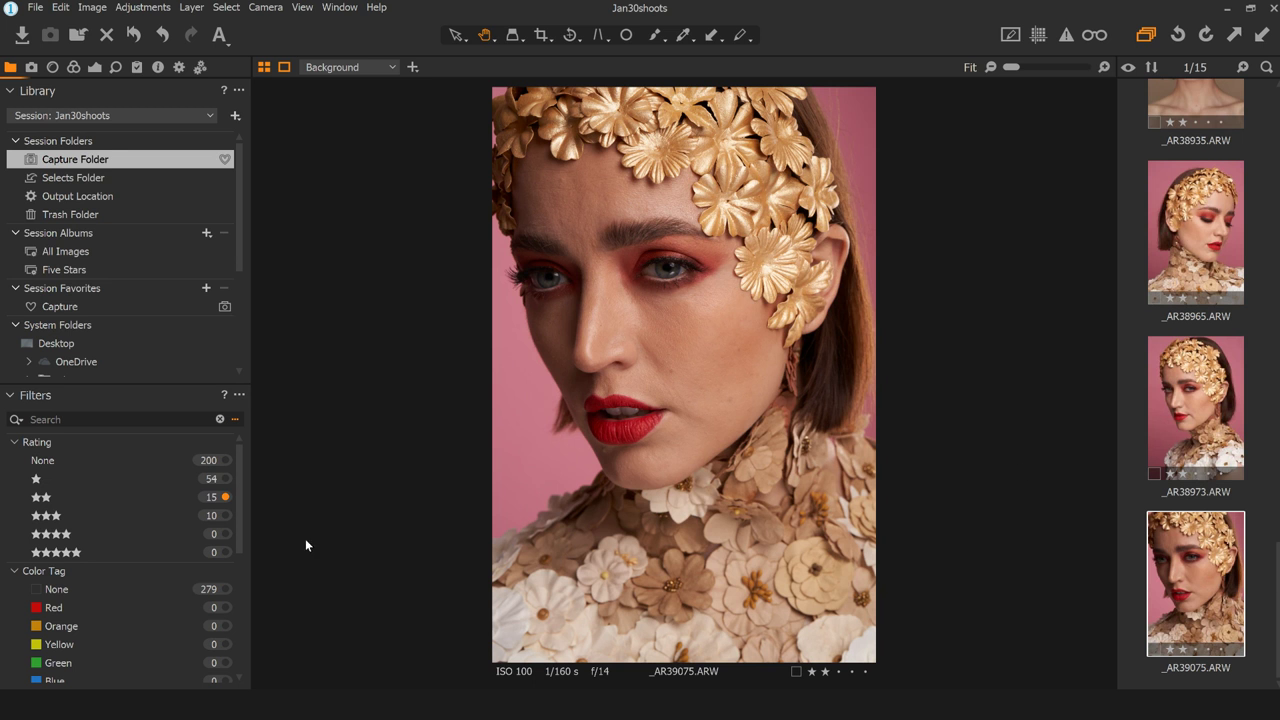
{"action": "left_click", "coordinate": [225, 516]}
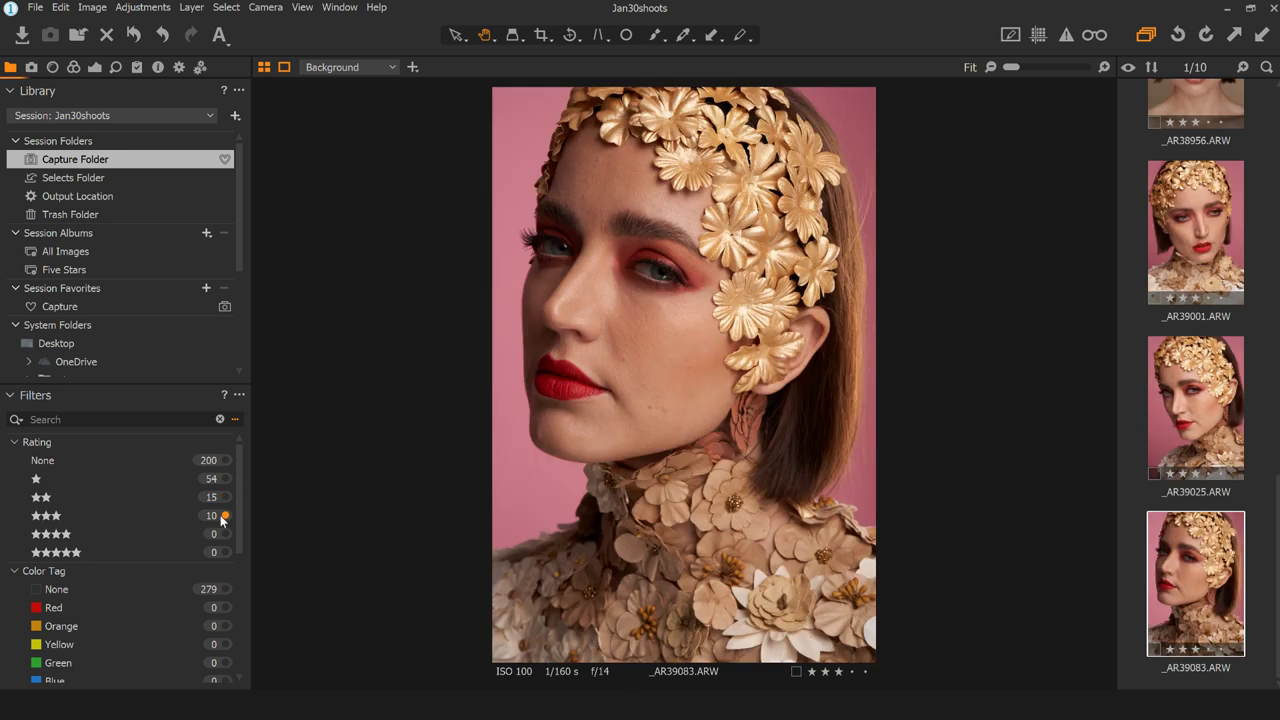
- Flip between the first three 3-star portraits, ending on _AR38818
{"action": "scroll", "coordinate": [1177, 316], "scroll_direction": "up", "scroll_amount": 3}
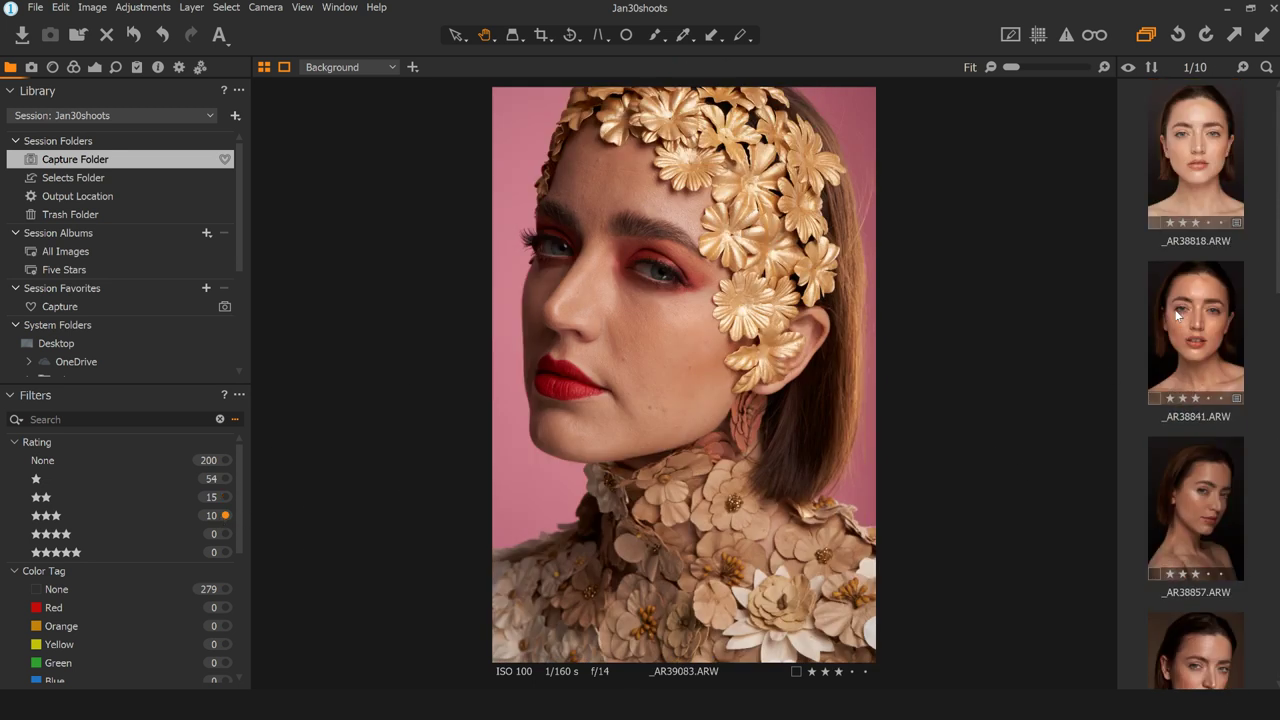
{"action": "left_click", "coordinate": [1198, 170]}
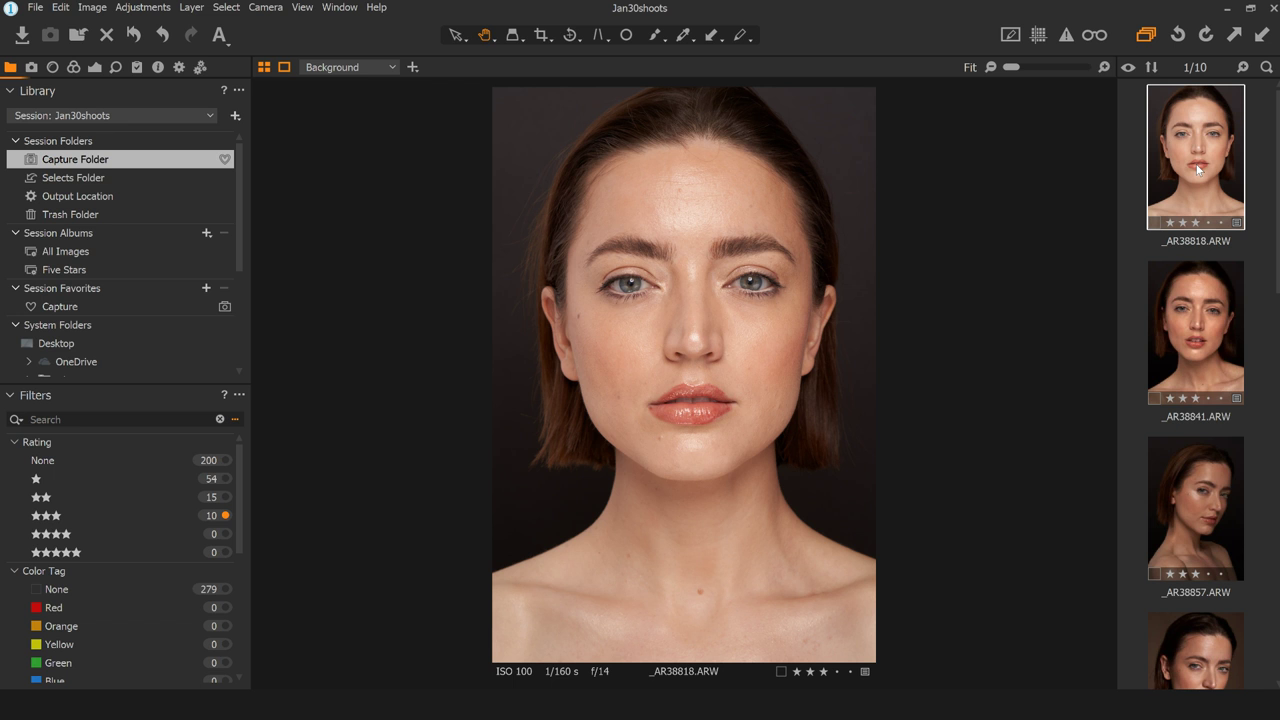
{"action": "key", "text": "Down"}
{"action": "key", "text": "Down"}
{"action": "key", "text": "Up"}
{"action": "key", "text": "Up"}
{"action": "key", "text": "Down"}
{"action": "key", "text": "Down"}
{"action": "key", "text": "Up"}
{"action": "key", "text": "Up"}
{"action": "key", "text": "Down"}
{"action": "key", "text": "Down"}
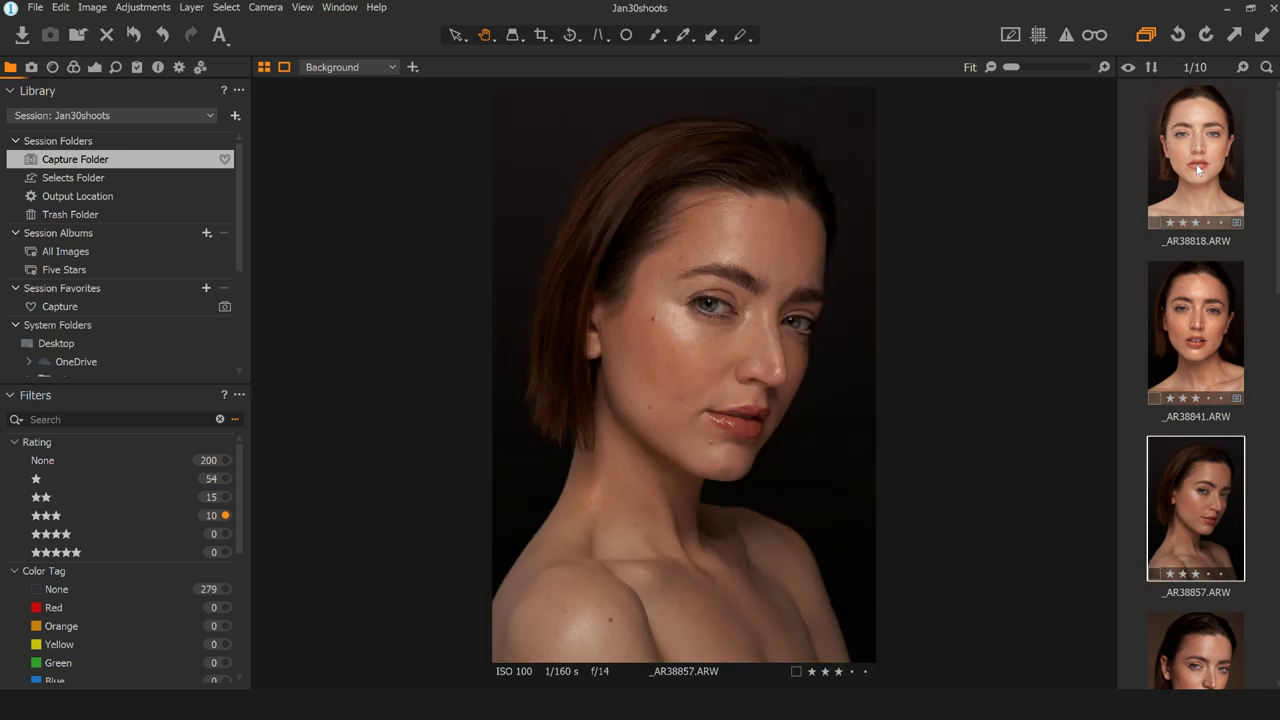
{"action": "key", "text": "Up"}
{"action": "key", "text": "Up"}
{"action": "key", "text": "Down"}
{"action": "key", "text": "Down"}
{"action": "key", "text": "Up"}
{"action": "key", "text": "Up"}
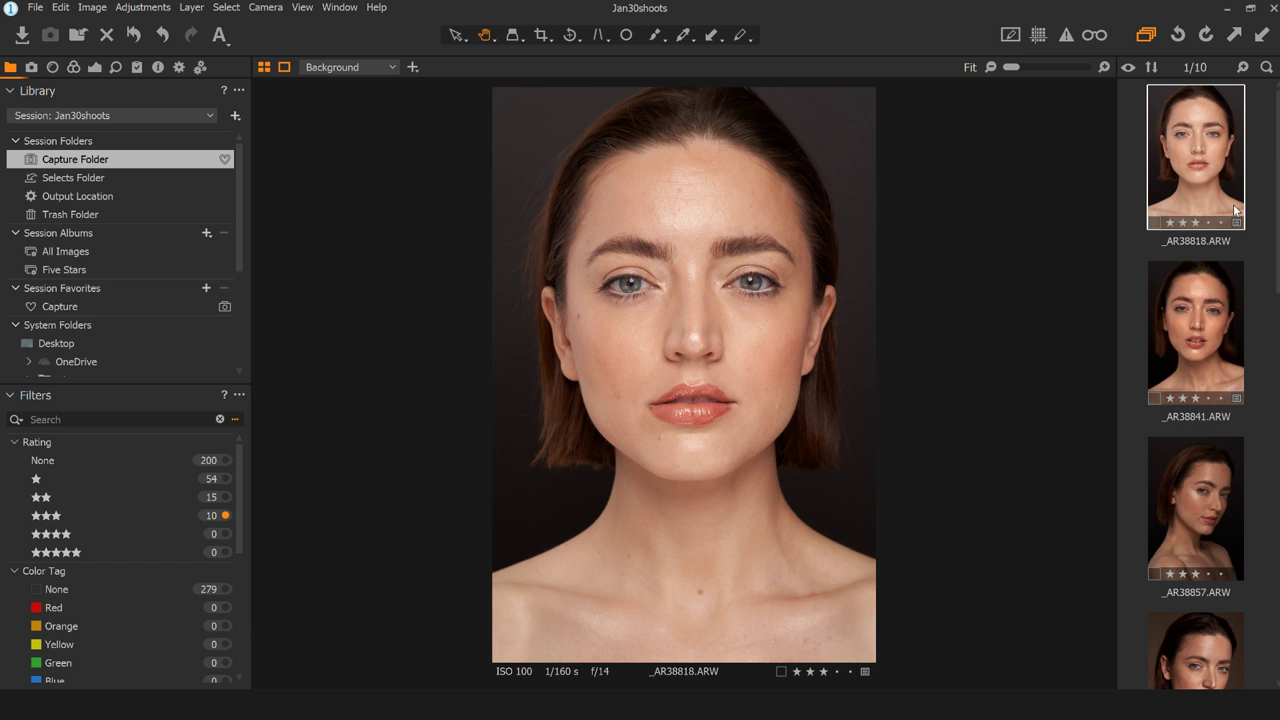
- View the first three portraits side by side, then show _AR38857 alone
{"action": "left_click", "coordinate": [1181, 351], "text": "ctrl"}
{"action": "left_click", "coordinate": [1189, 476], "text": "ctrl"}
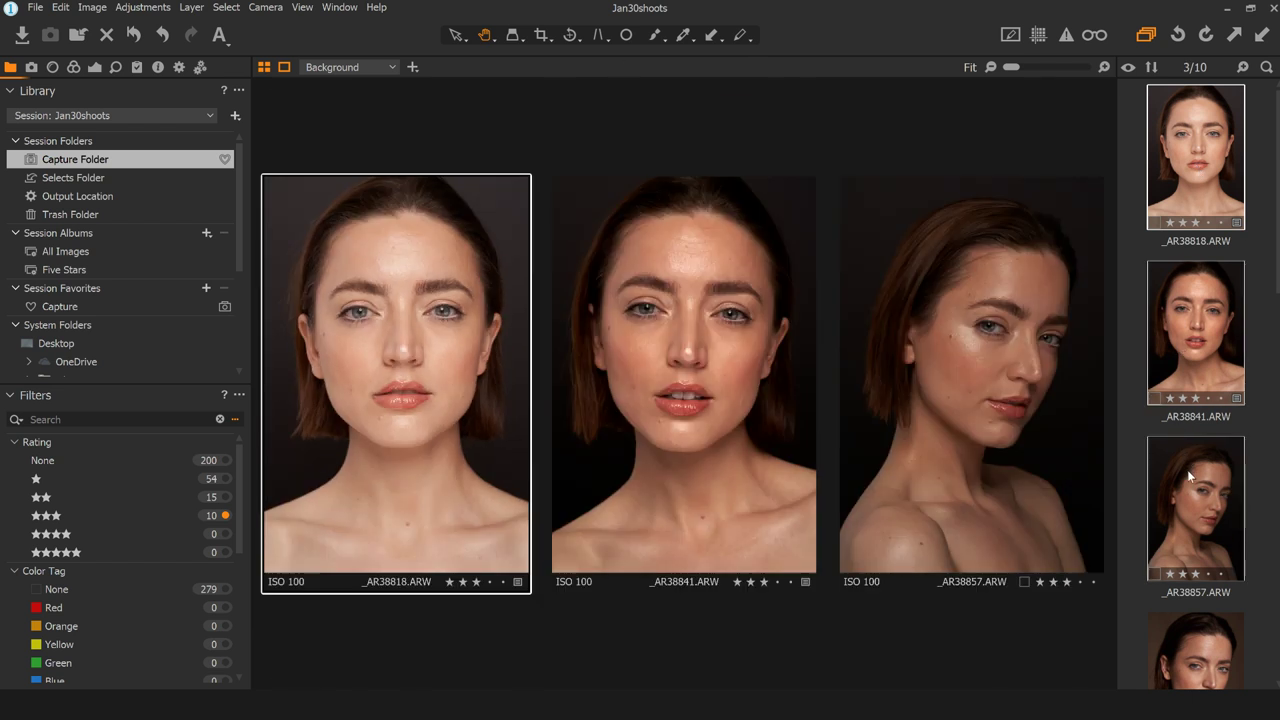
{"action": "key", "text": "Right"}
{"action": "left_click", "coordinate": [1222, 412]}
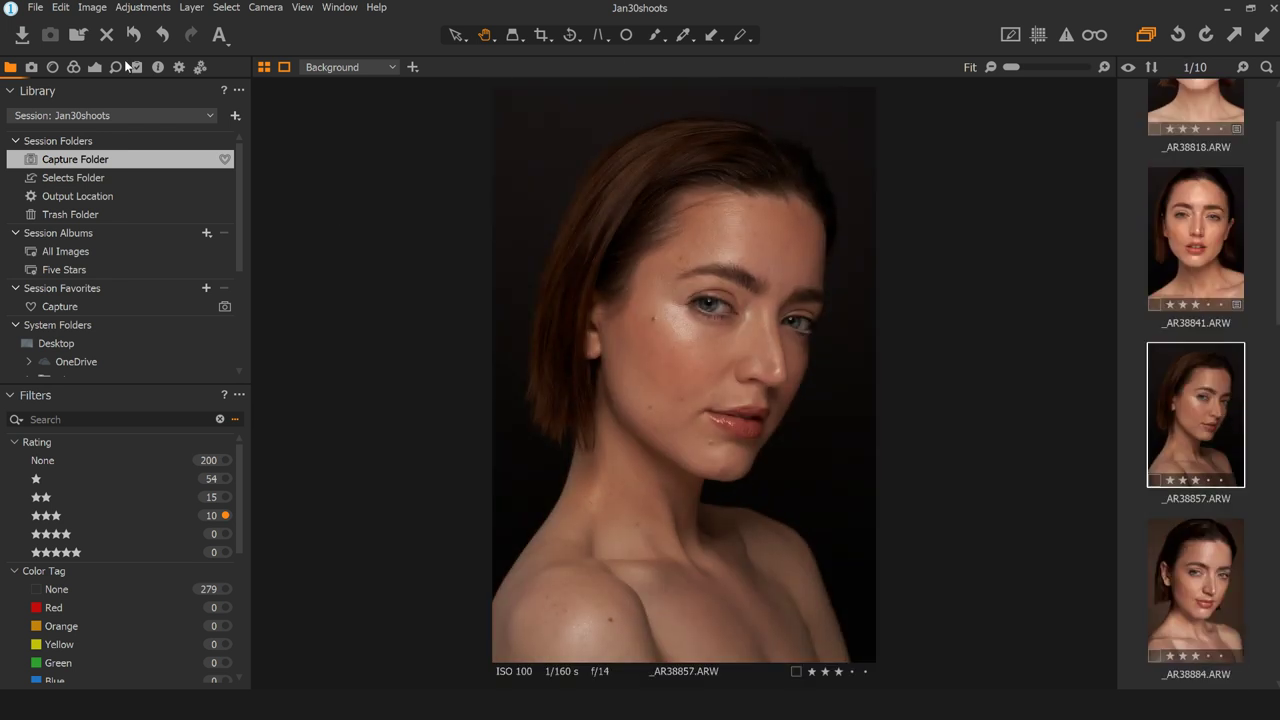
{"action": "left_click", "coordinate": [95, 67]}
- Raise _AR38857's exposure to 0.34, pull _AR38818's to -1.55, and compare it with _AR38841 and _AR38857
{"action": "left_click_drag", "start_coordinate": [140, 404], "coordinate": [145, 405]}
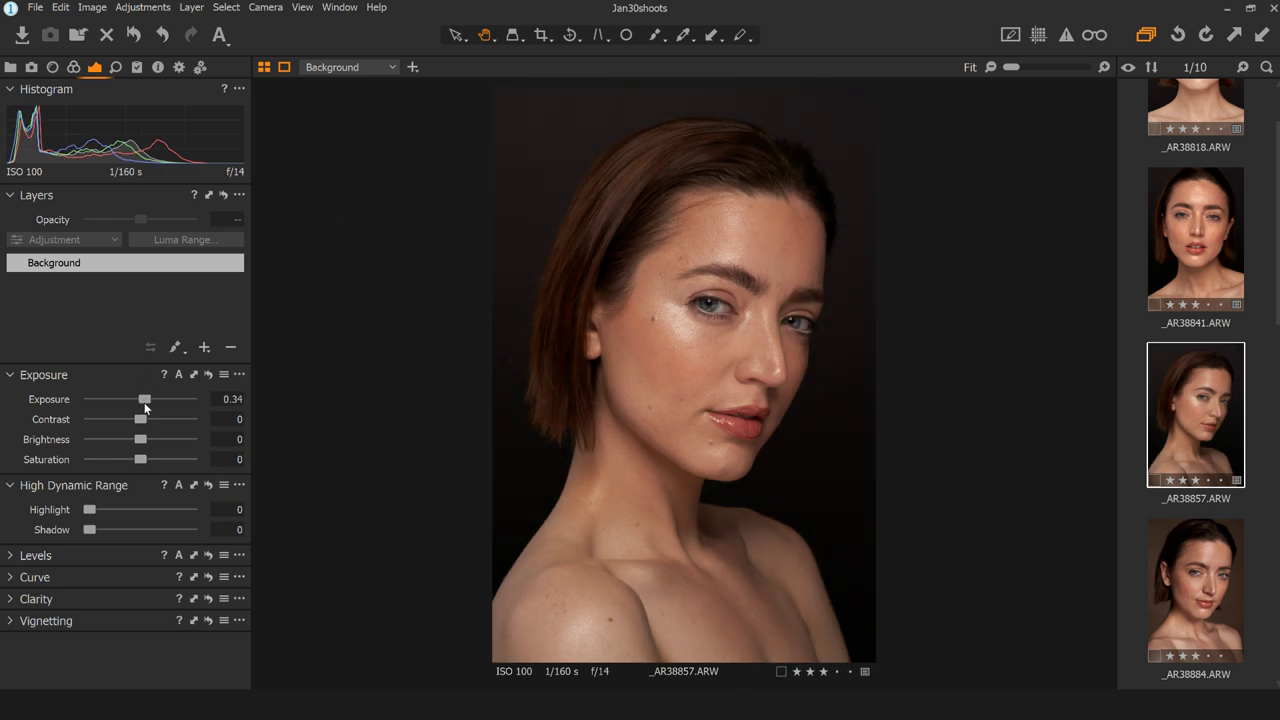
{"action": "left_click", "coordinate": [1213, 294]}
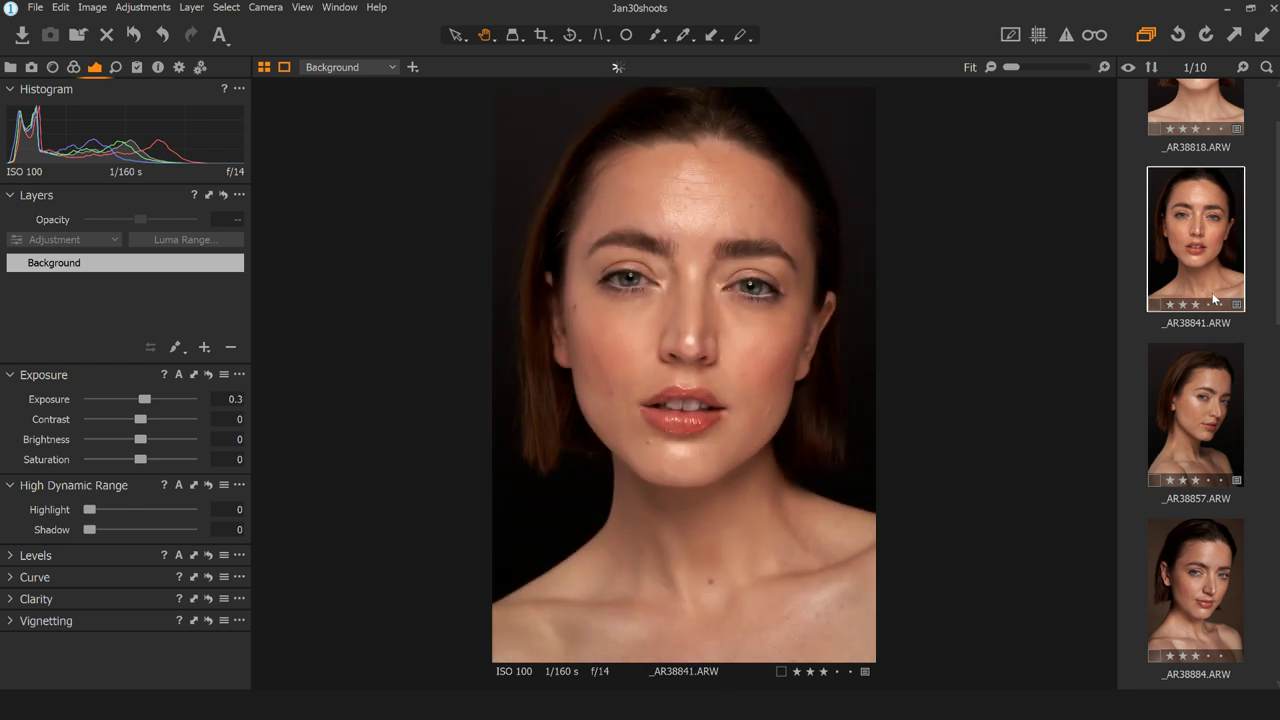
{"action": "left_click", "coordinate": [1187, 107]}
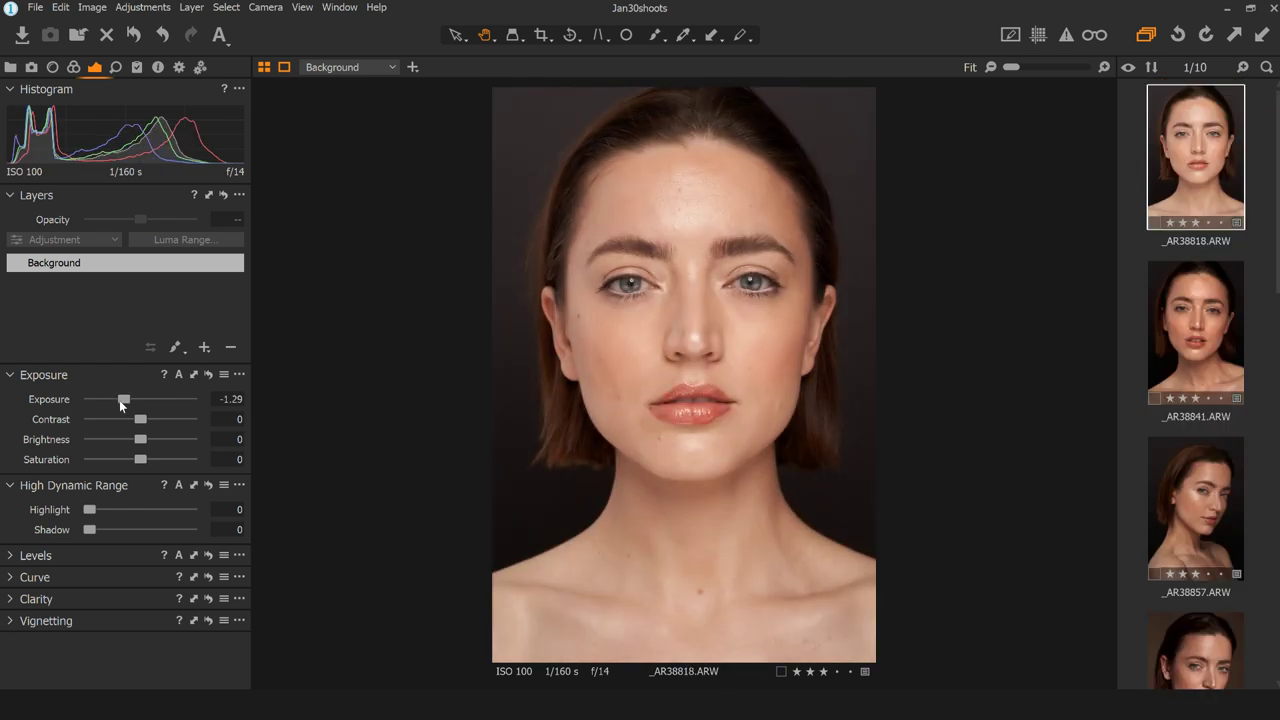
{"action": "left_click_drag", "start_coordinate": [121, 404], "coordinate": [118, 404]}
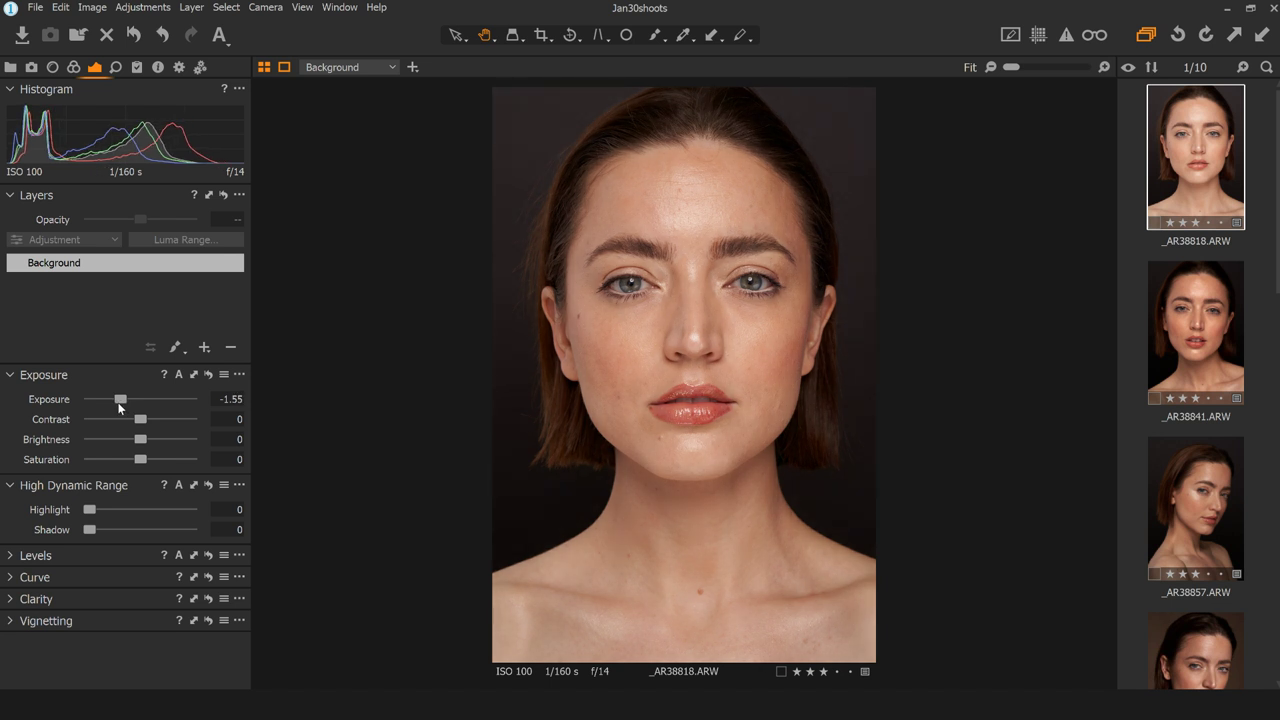
{"action": "left_click", "coordinate": [1198, 309], "text": "ctrl"}
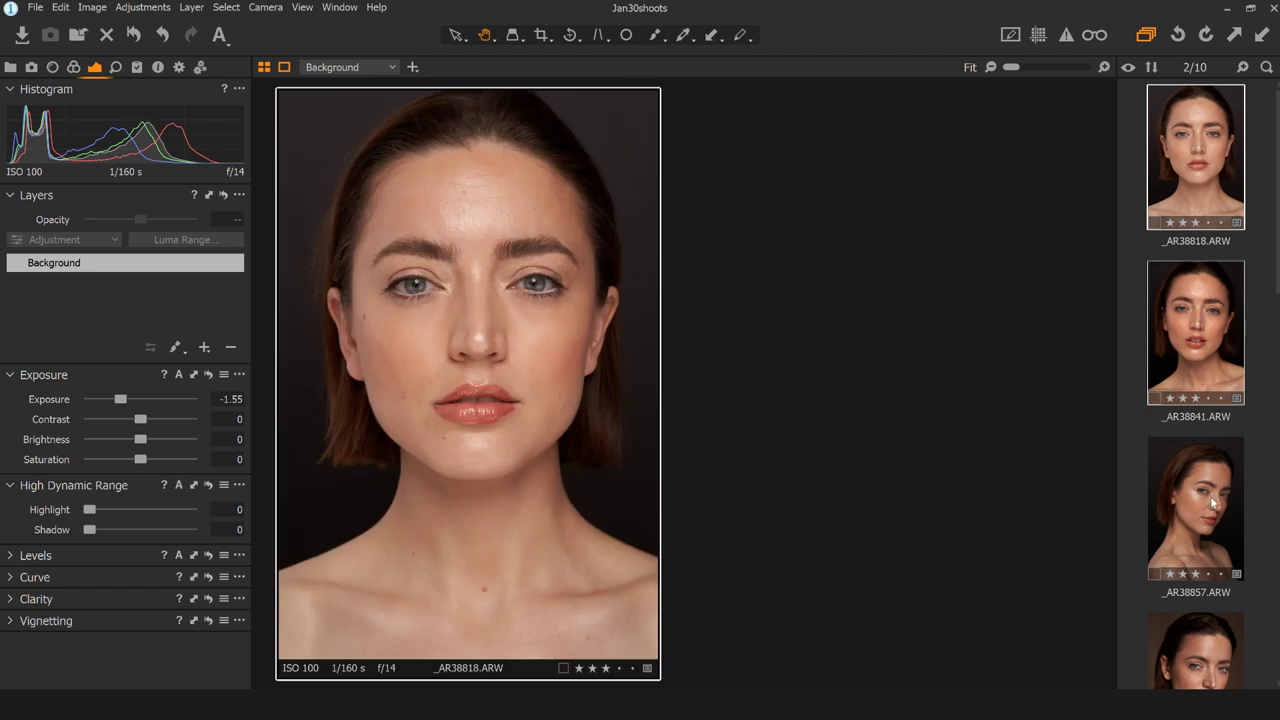
{"action": "left_click", "coordinate": [1212, 518], "text": "ctrl"}
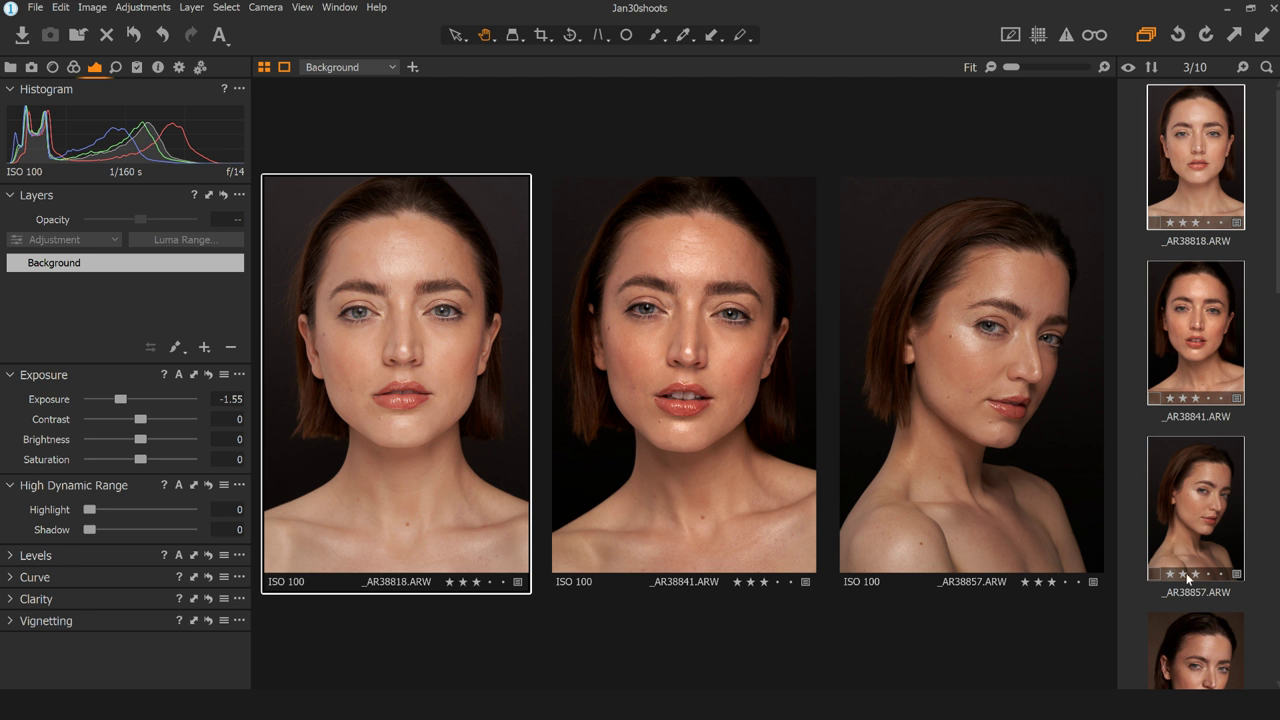
- Review _AR38884, then delete _AR38818 from the shoot
{"action": "left_click", "coordinate": [1190, 634]}
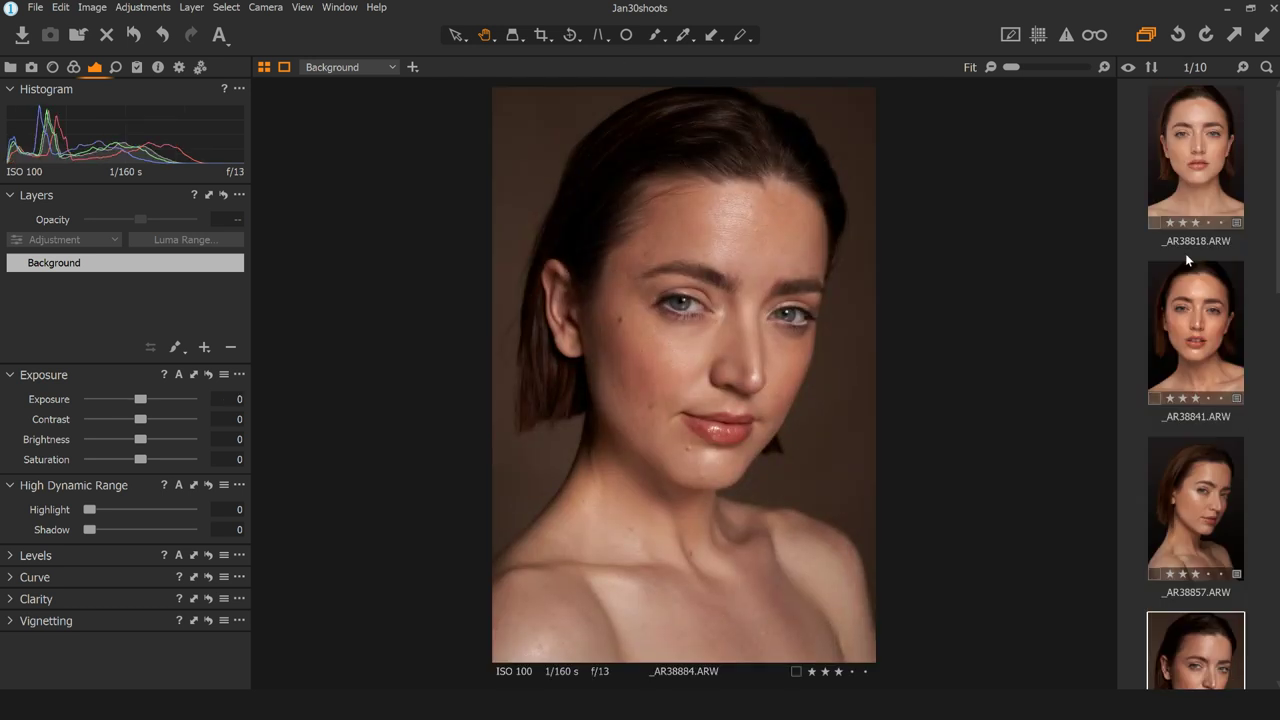
{"action": "left_click", "coordinate": [1200, 133]}
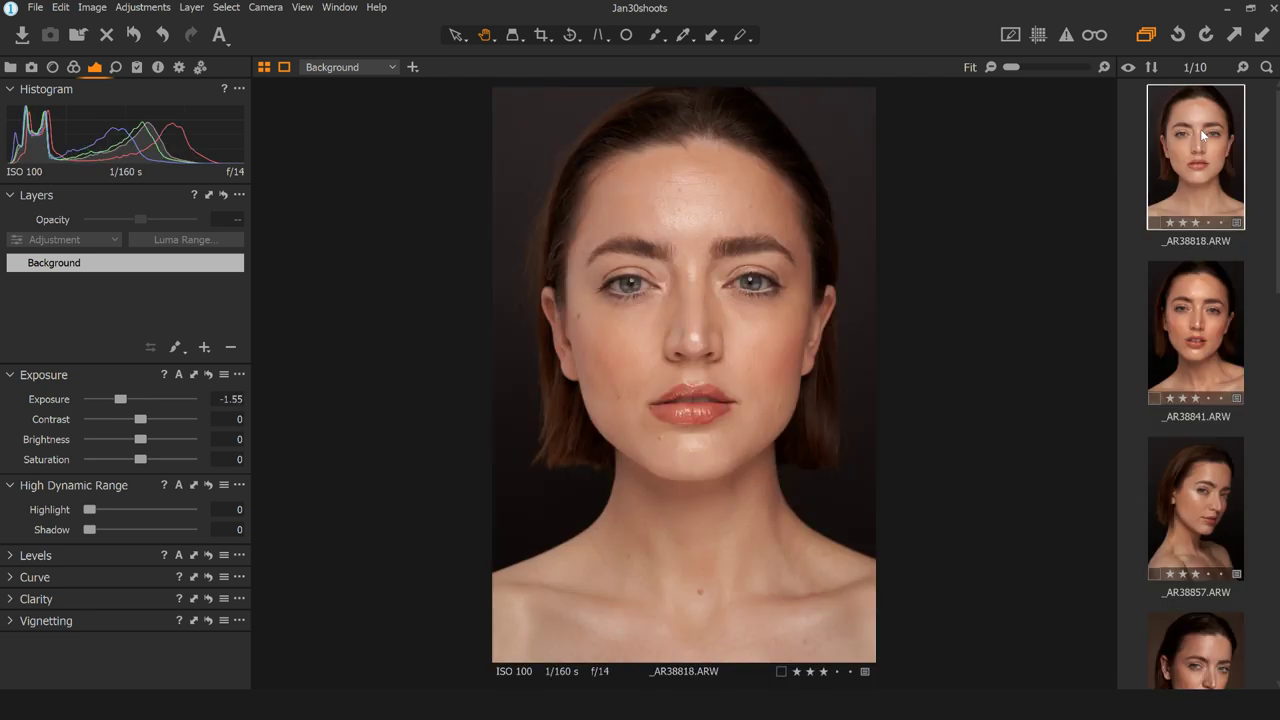
{"action": "key", "text": "Delete"}
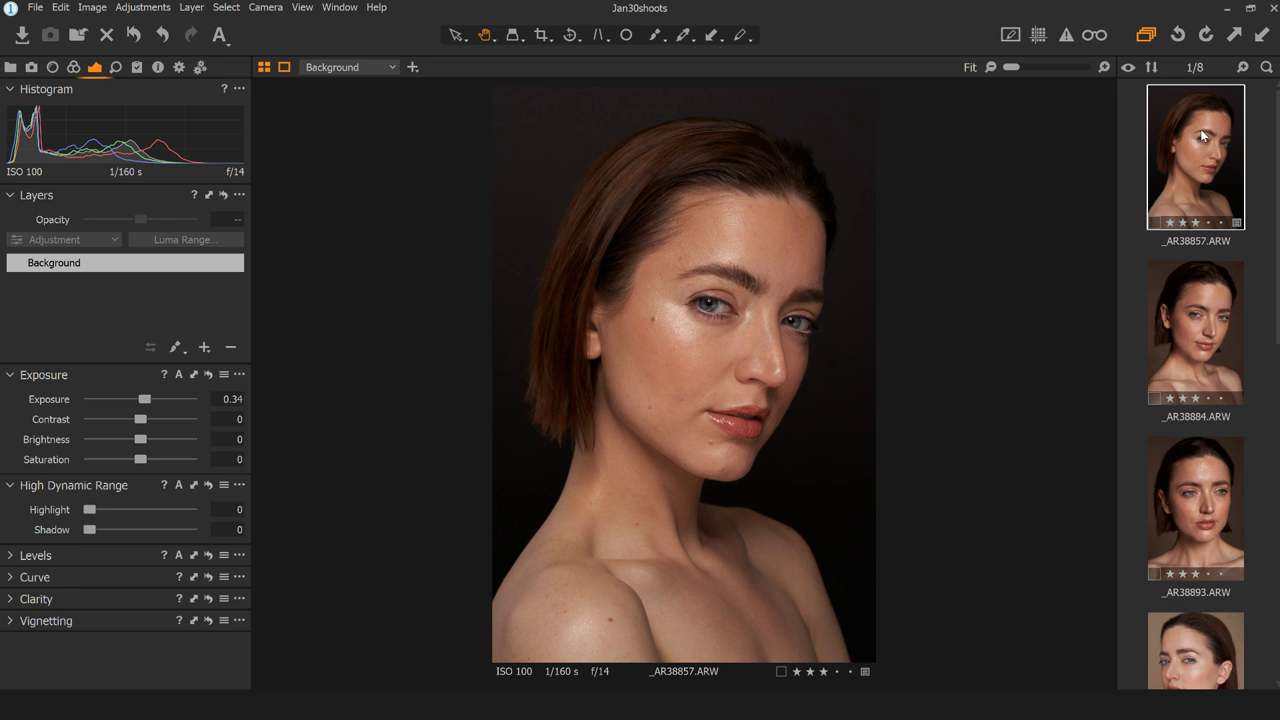
- Move on to _AR38884 and add _AR38893 to view the two side by side
{"action": "key", "text": "Down"}
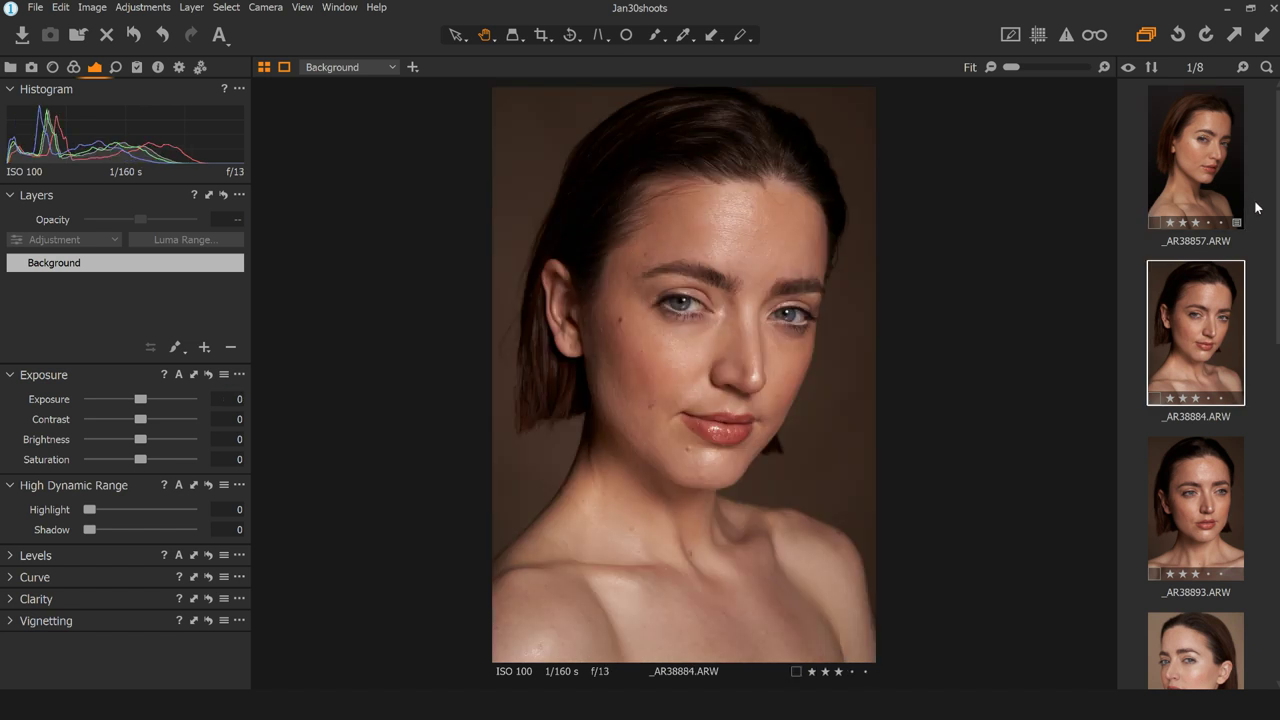
{"action": "left_click", "coordinate": [1187, 461], "text": "ctrl"}
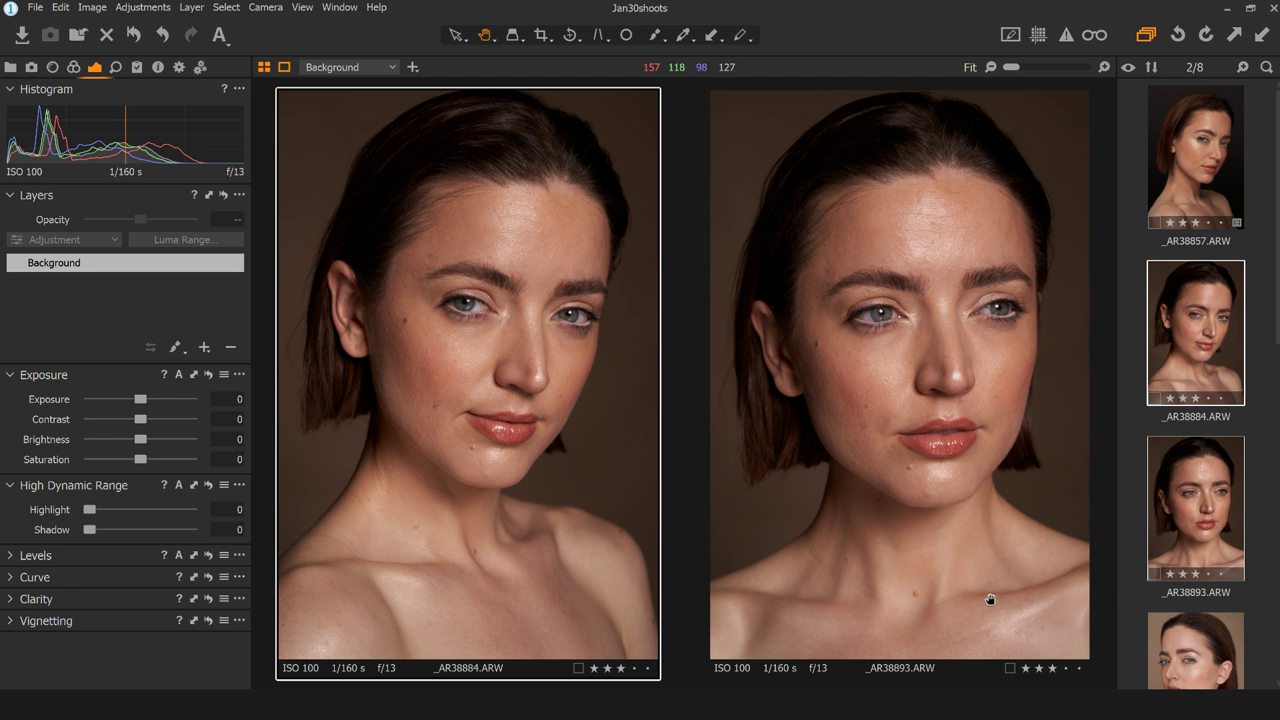
- Delete _AR38893 and view _AR38956 next to _AR38928
{"action": "left_click", "coordinate": [1184, 633]}
{"action": "left_click", "coordinate": [1178, 443]}
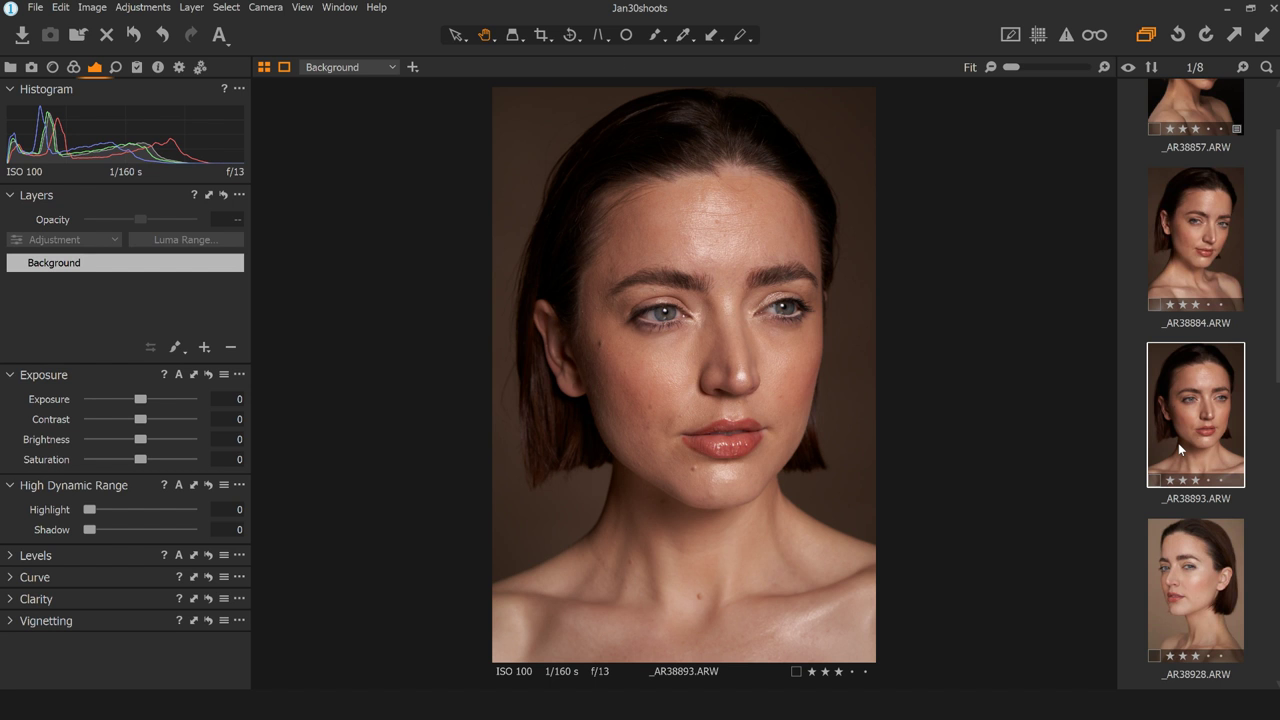
{"action": "key", "text": "Delete"}
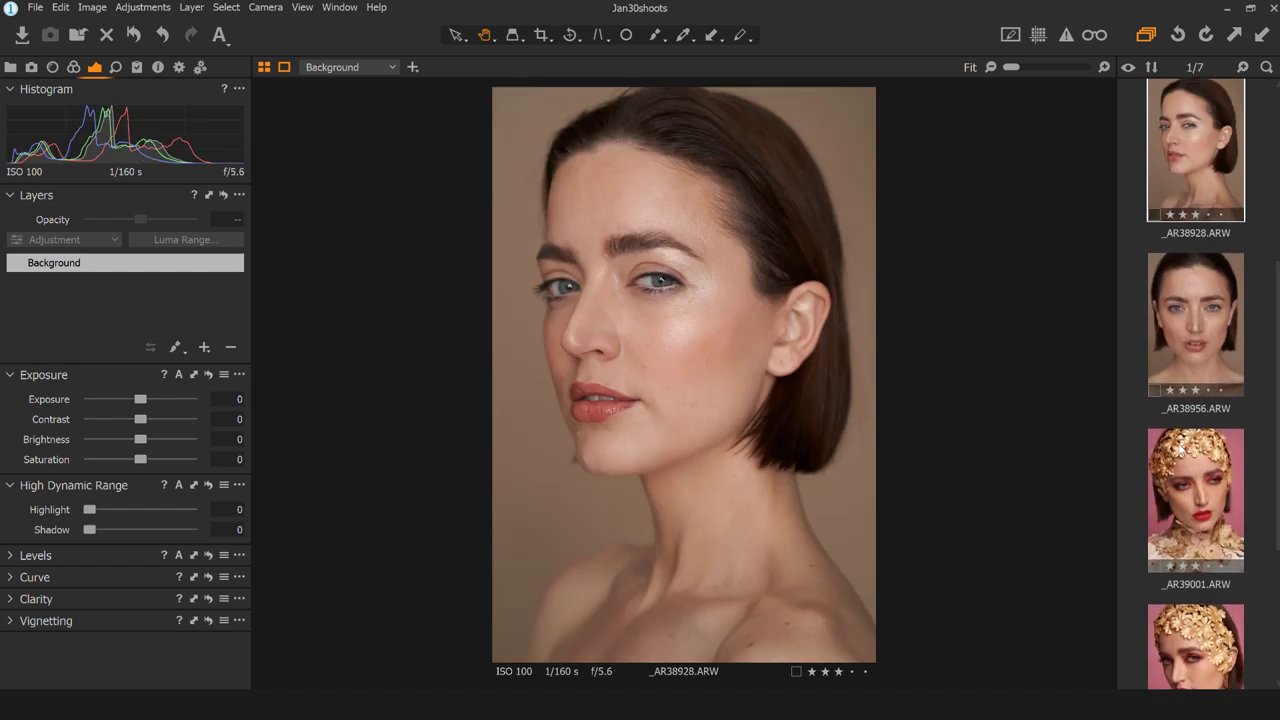
{"action": "left_click", "coordinate": [1204, 338], "text": "ctrl"}
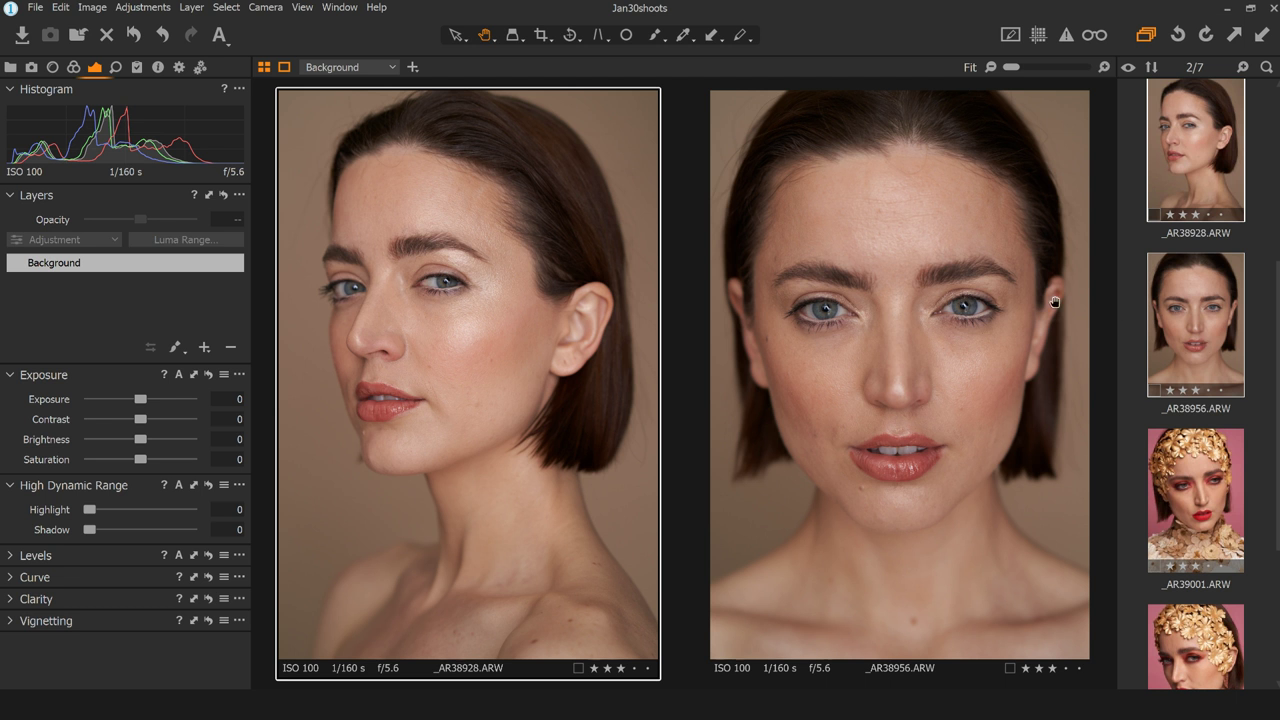
- Zoom into both portraits' eyes and nose, refit the right one, then show _AR39001 alone
{"action": "scroll", "coordinate": [389, 278], "scroll_direction": "up", "scroll_amount": 8}
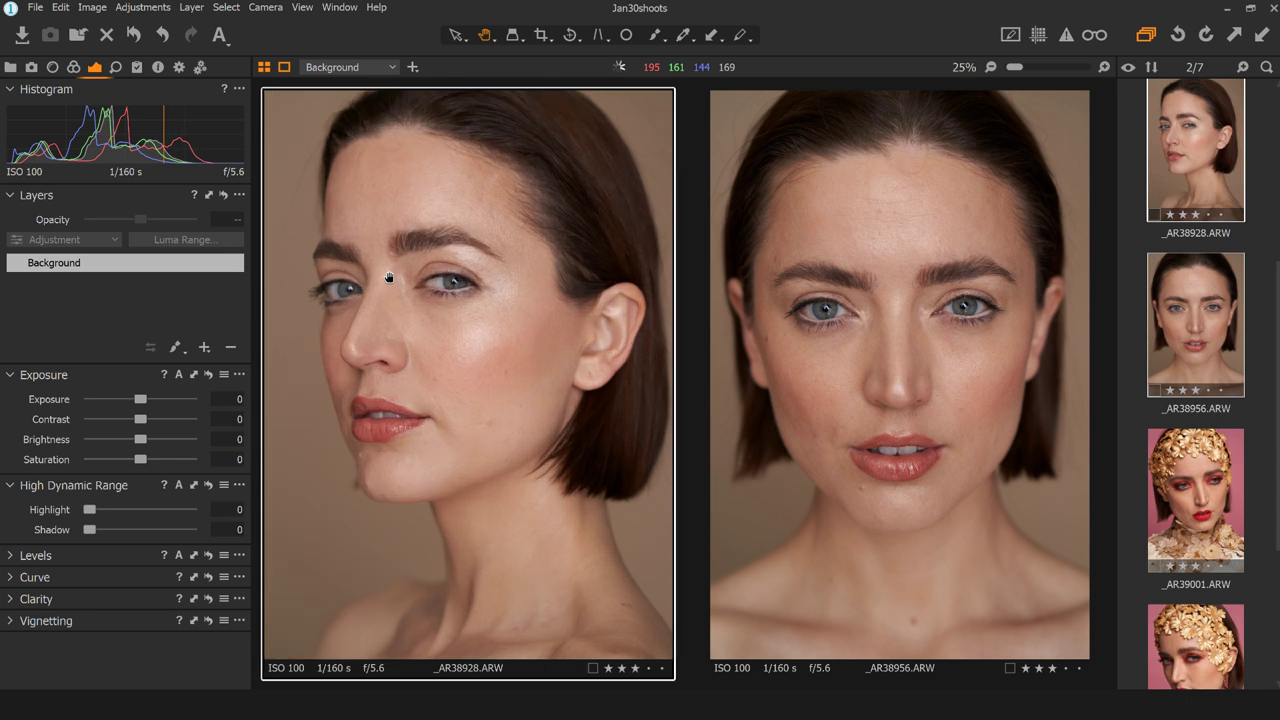
{"action": "scroll", "coordinate": [535, 385], "scroll_direction": "down", "scroll_amount": 3}
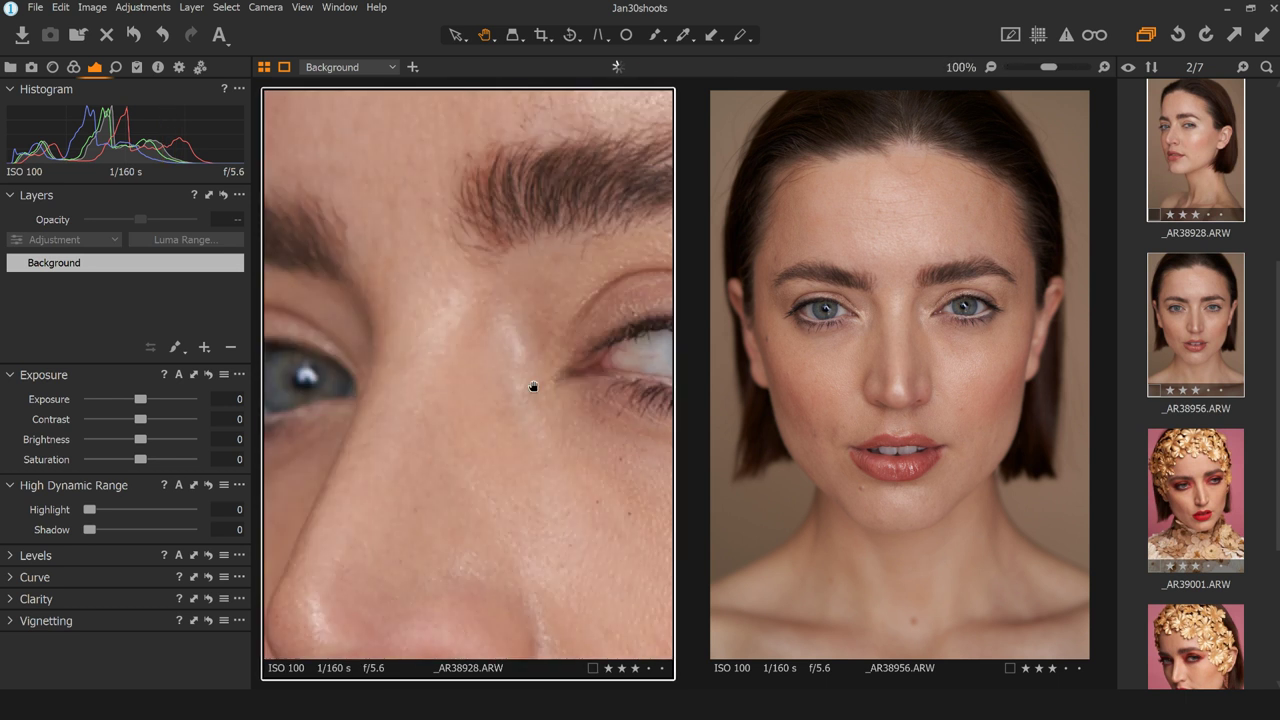
{"action": "left_click_drag", "start_coordinate": [440, 373], "coordinate": [517, 340]}
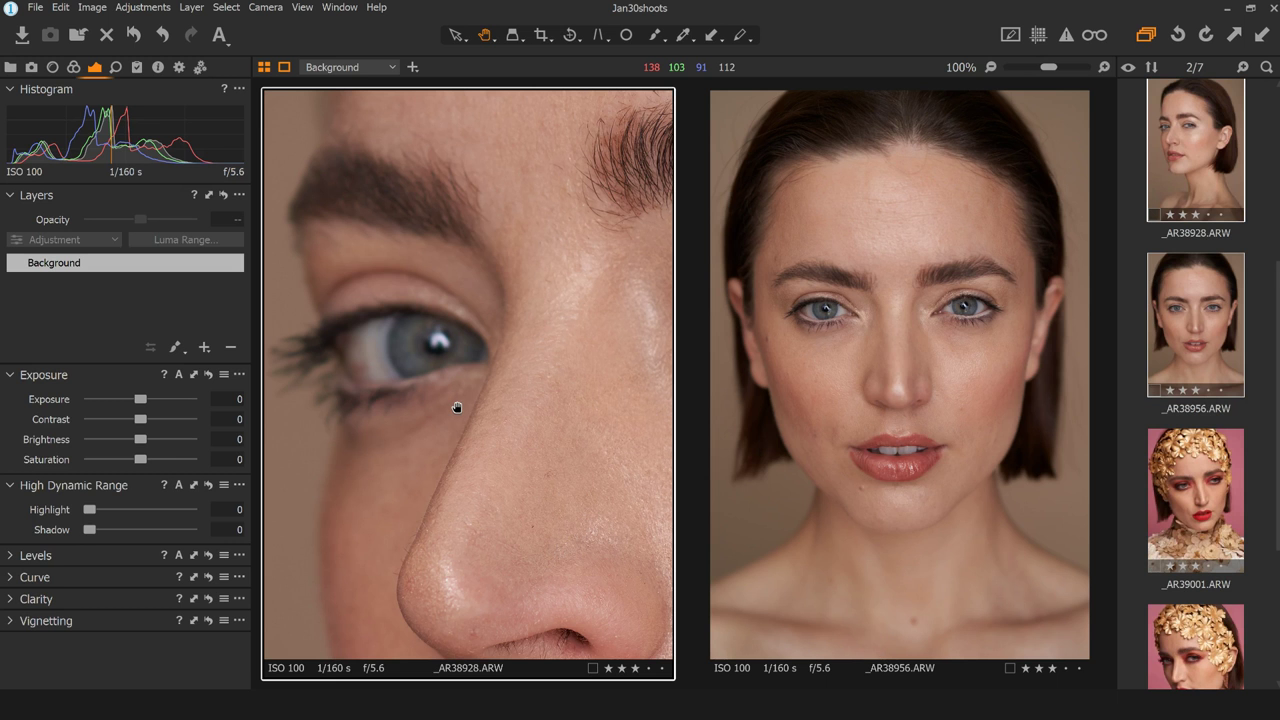
{"action": "scroll", "coordinate": [457, 407], "scroll_direction": "down", "scroll_amount": 3}
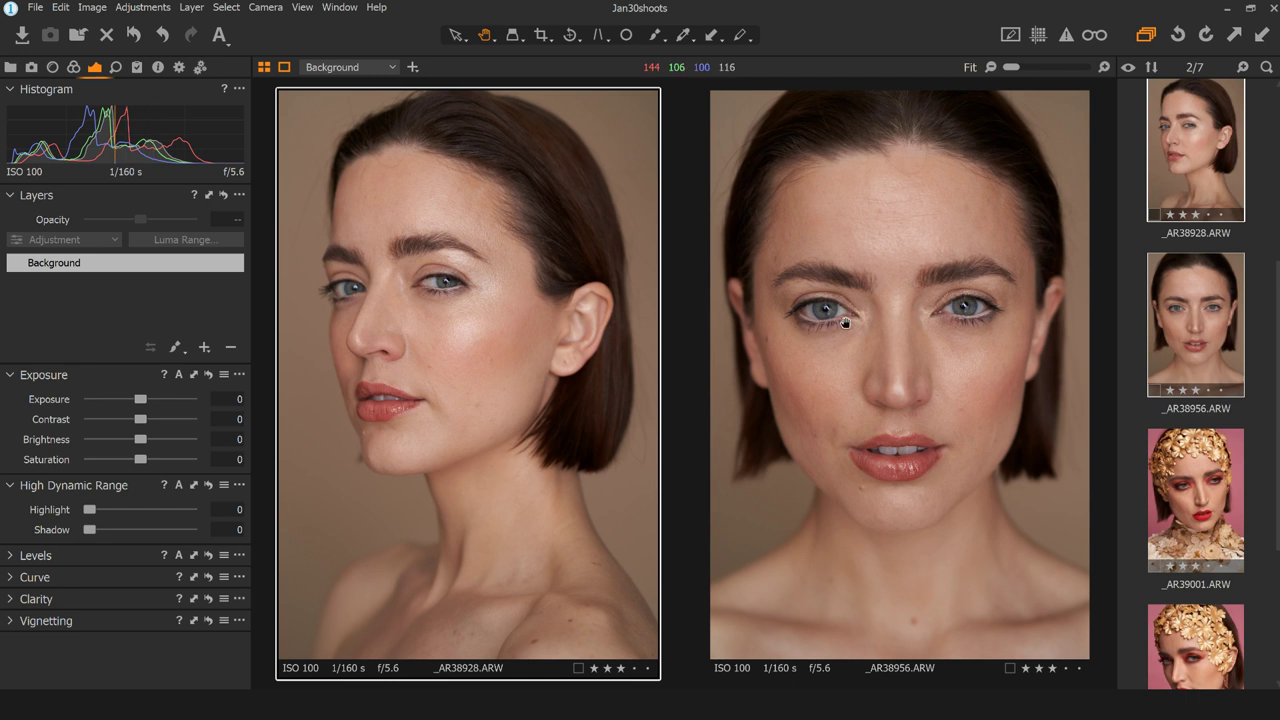
{"action": "scroll", "coordinate": [826, 329], "scroll_direction": "up", "scroll_amount": 3}
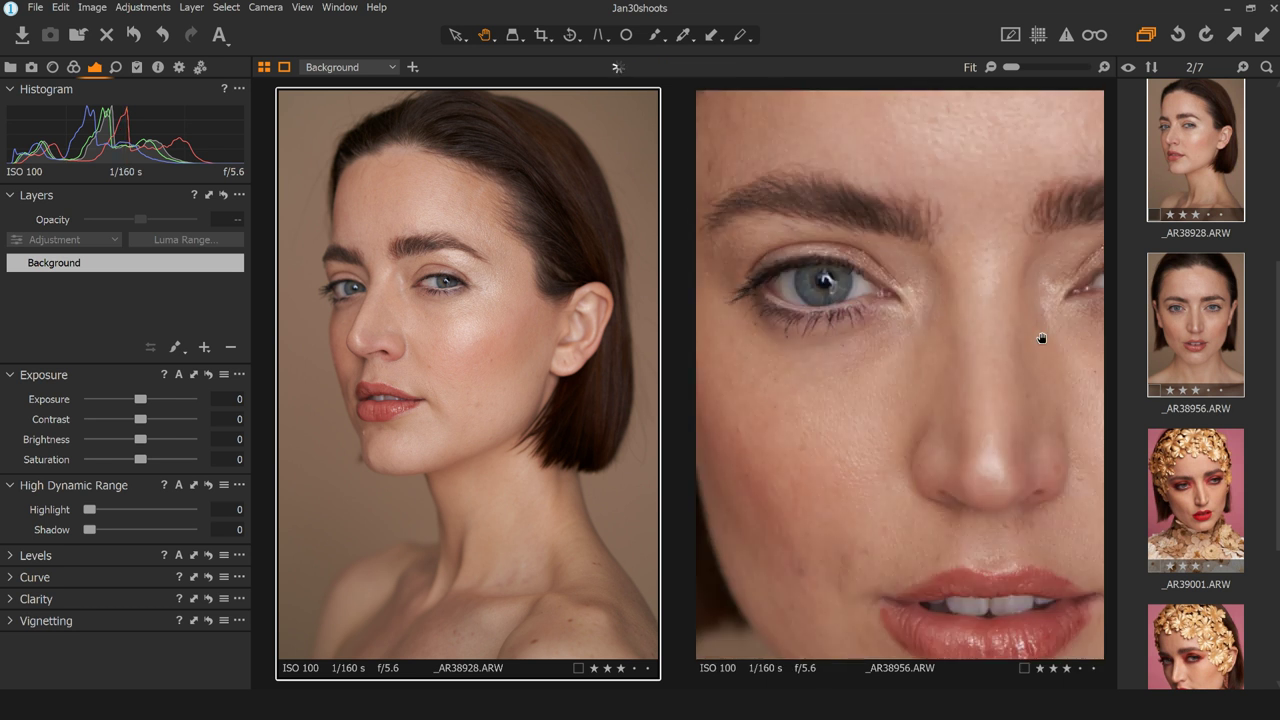
{"action": "left_click_drag", "start_coordinate": [1038, 358], "coordinate": [838, 350]}
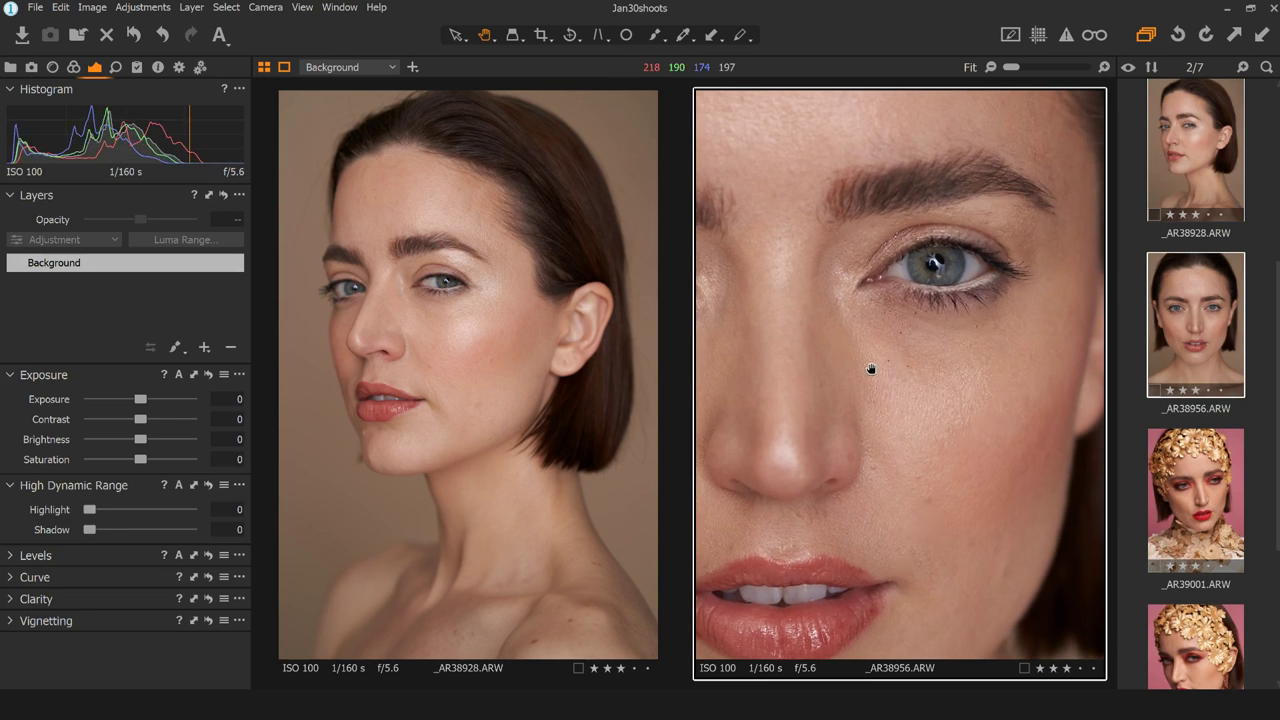
{"action": "double_click", "coordinate": [863, 474]}
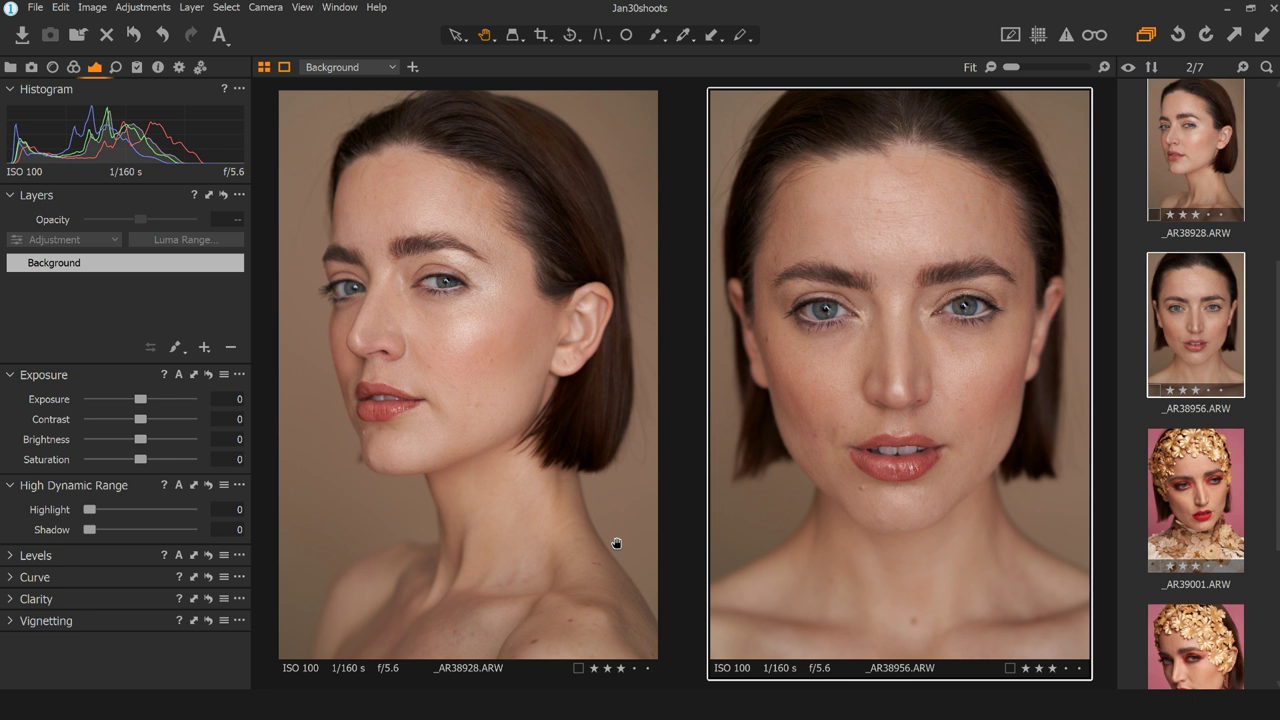
{"action": "left_click", "coordinate": [1181, 508]}
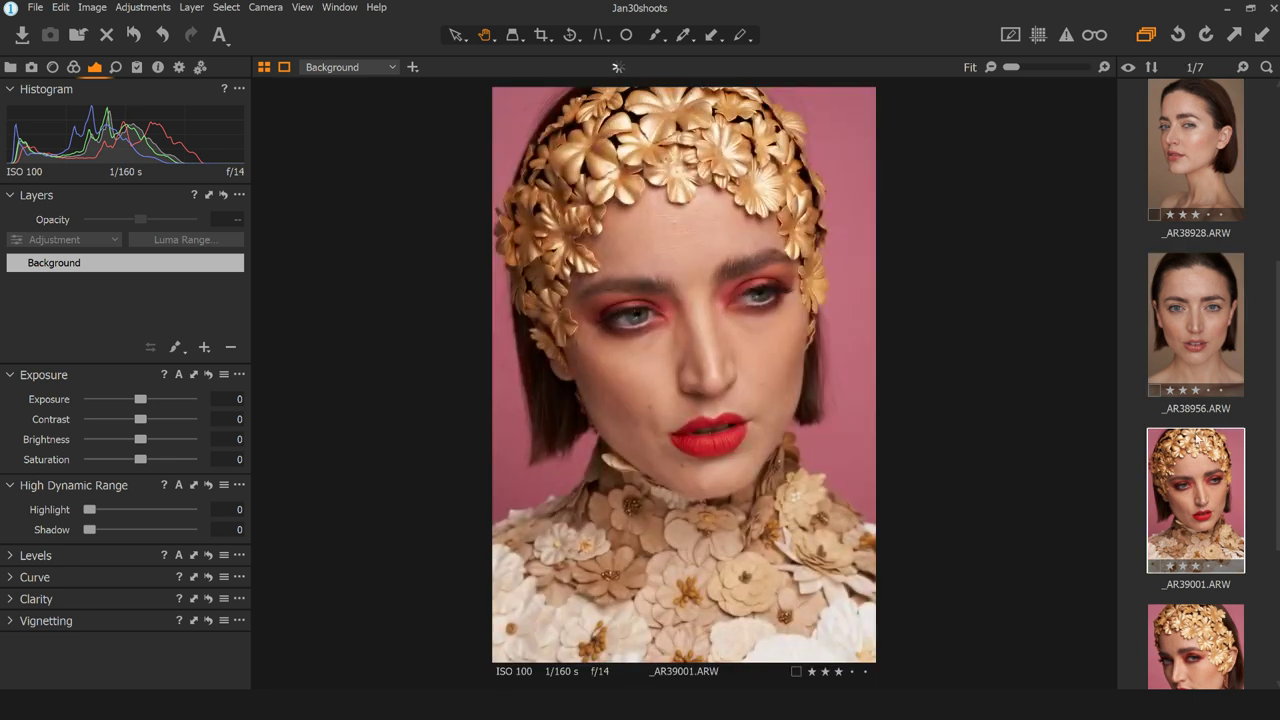
- Delete _AR38956 and start comparing _AR39025 with _AR39083
{"action": "left_click", "coordinate": [1193, 345]}
{"action": "key", "text": "Delete"}
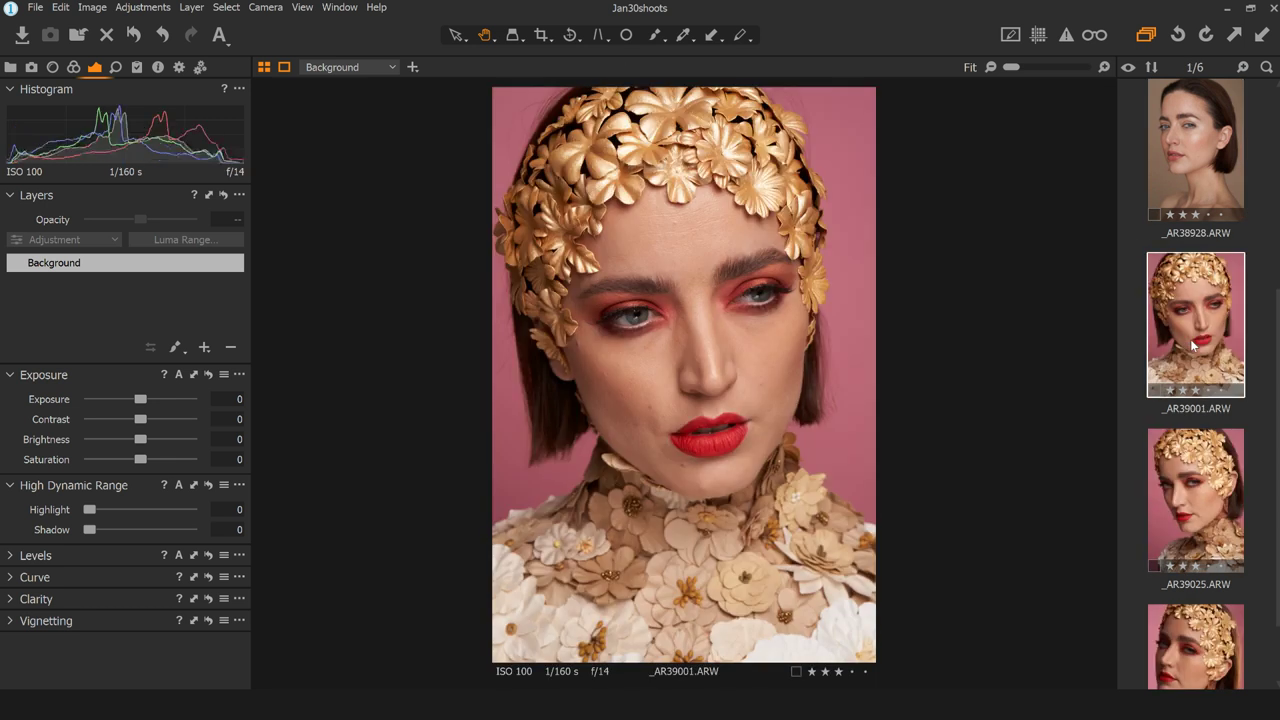
{"action": "scroll", "coordinate": [1194, 431], "scroll_direction": "down", "scroll_amount": 1}
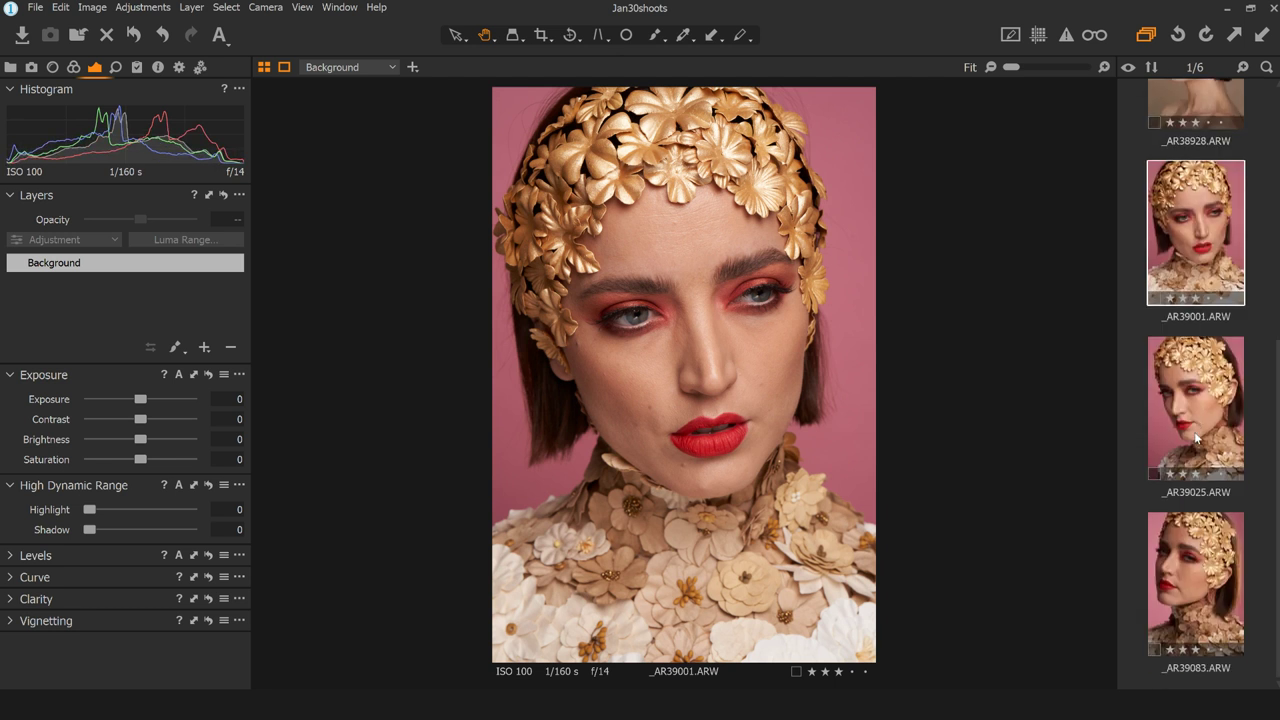
{"action": "left_click", "coordinate": [1194, 431], "text": "ctrl"}
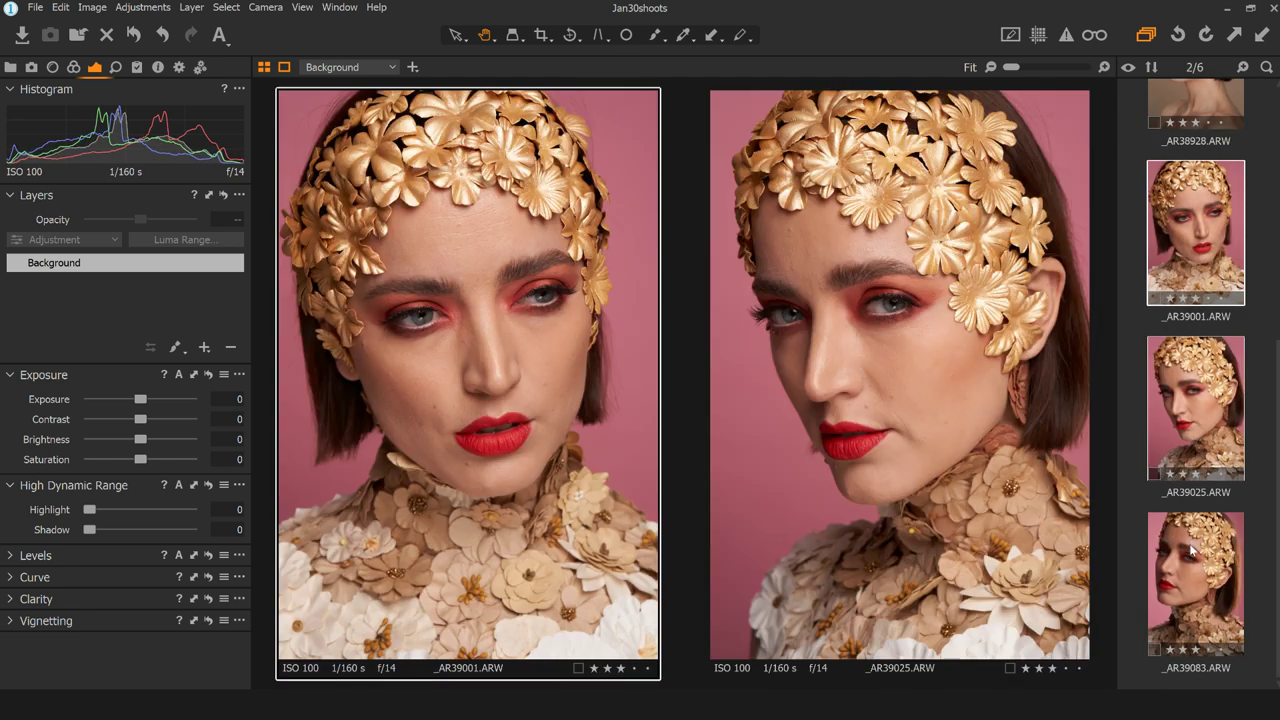
{"action": "left_click", "coordinate": [1193, 570], "text": "ctrl"}
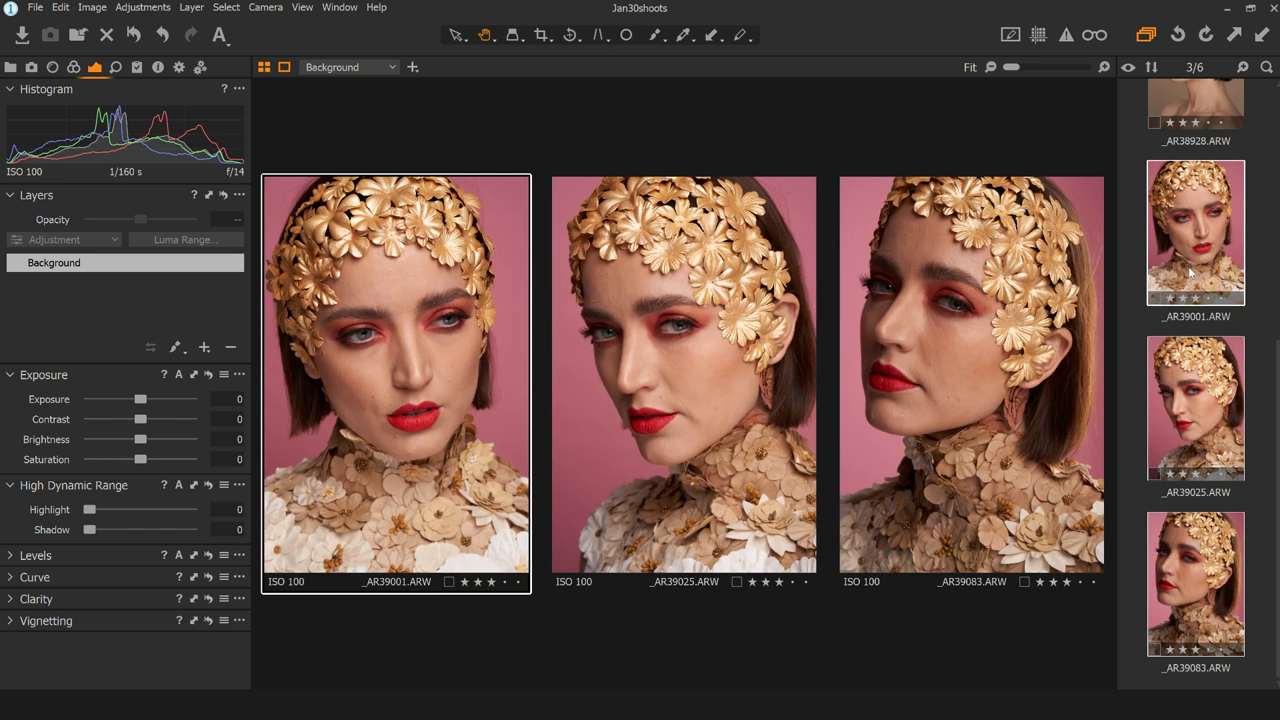
- Raise the exposure of _AR39083 to 0.58
{"action": "left_click", "coordinate": [1197, 108]}
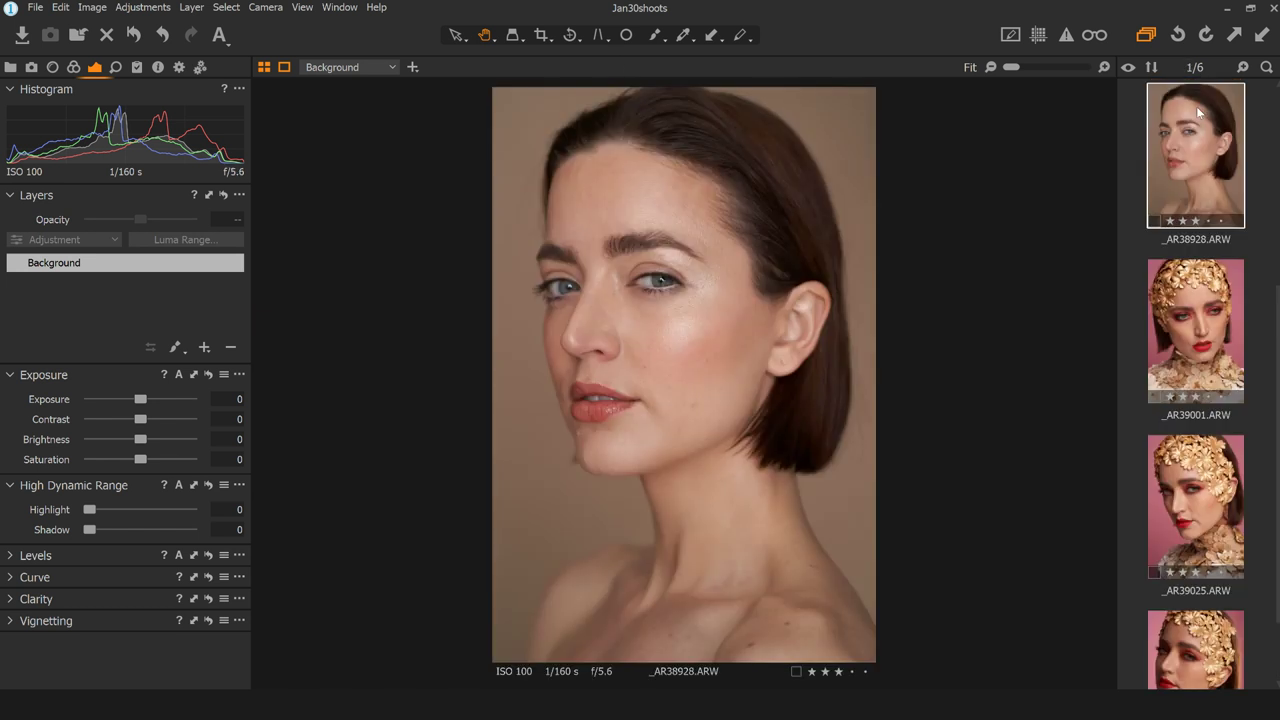
{"action": "left_click", "coordinate": [1191, 632]}
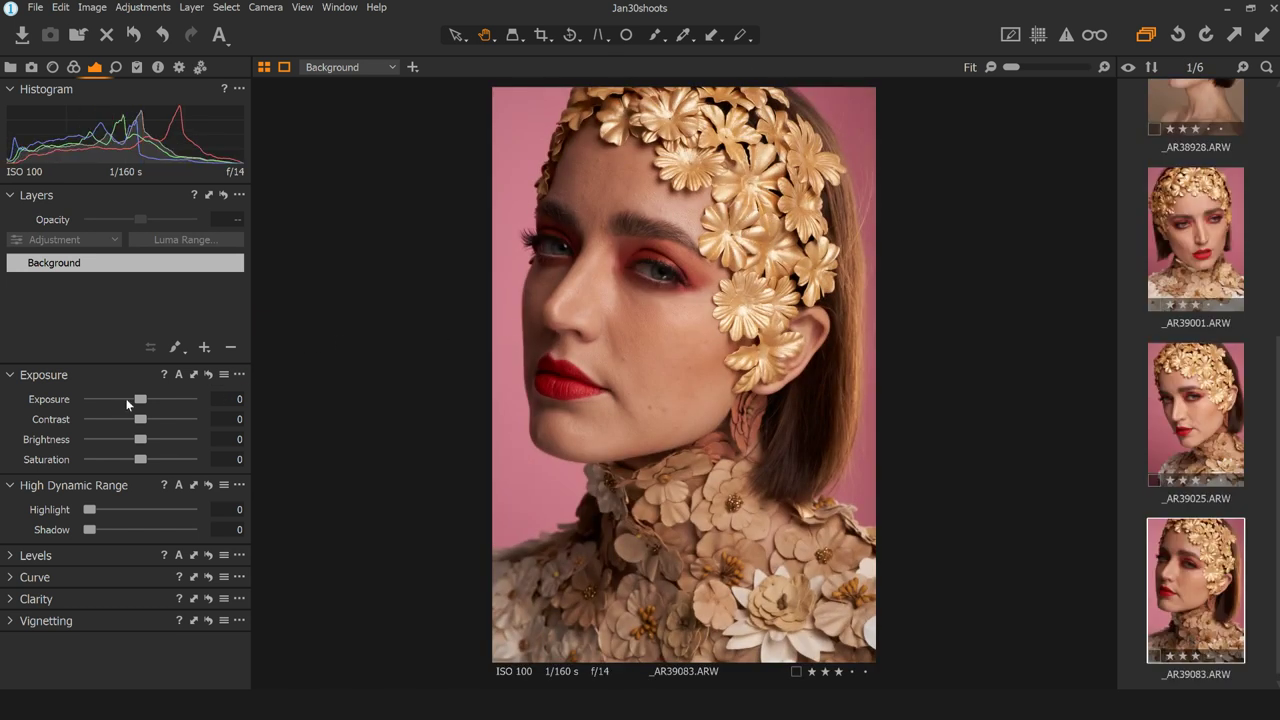
{"action": "left_click_drag", "start_coordinate": [139, 398], "coordinate": [144, 404]}
- Multi-select _AR39001, _AR39025 and _AR39083 for side-by-side viewing
{"action": "left_click", "coordinate": [1195, 191]}
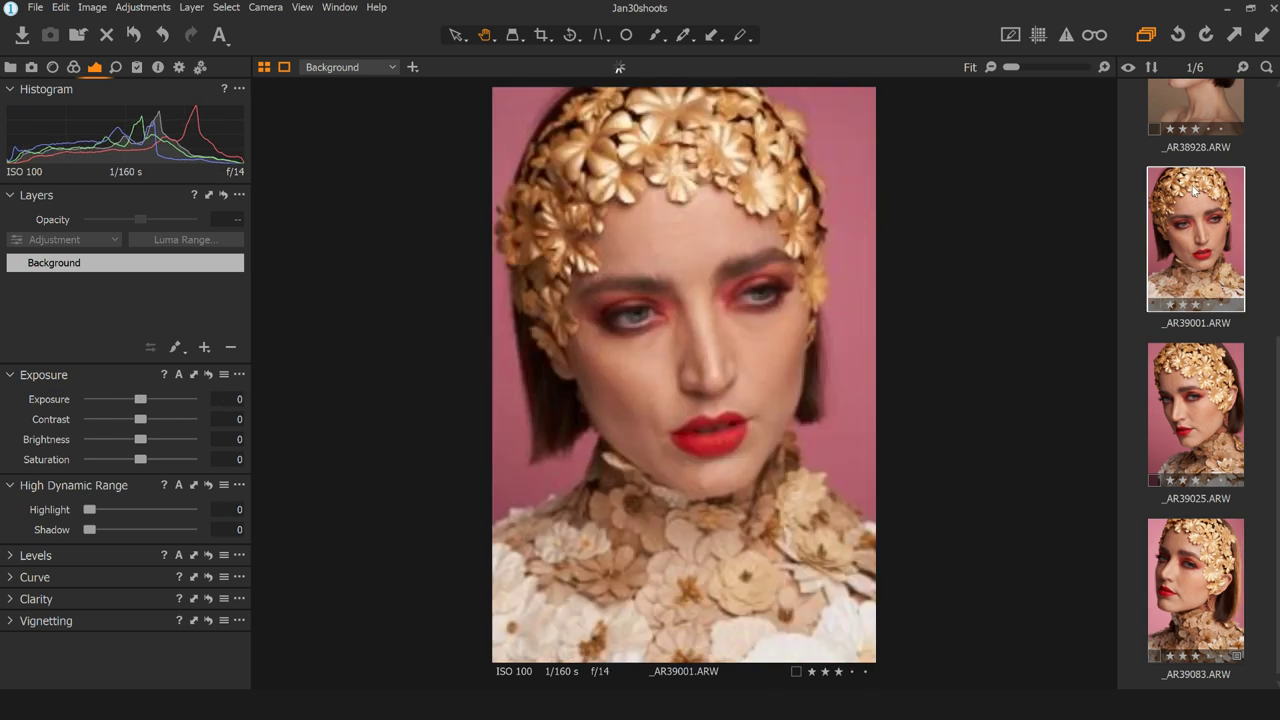
{"action": "left_click", "coordinate": [1192, 410], "text": "ctrl"}
{"action": "left_click", "coordinate": [1204, 604], "text": "ctrl"}
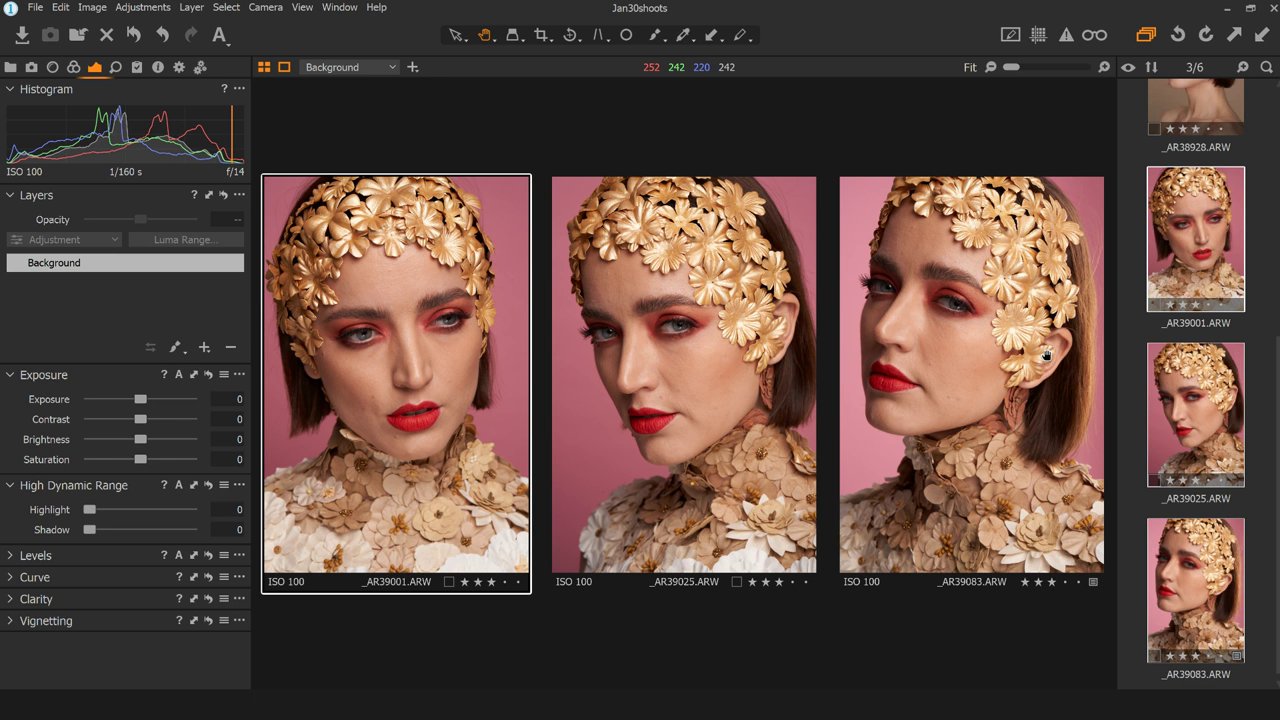
- Crop _AR39025 tighter from the bottom-left, reposition the frame, then compare it with _AR39083
{"action": "left_click", "coordinate": [1200, 115]}
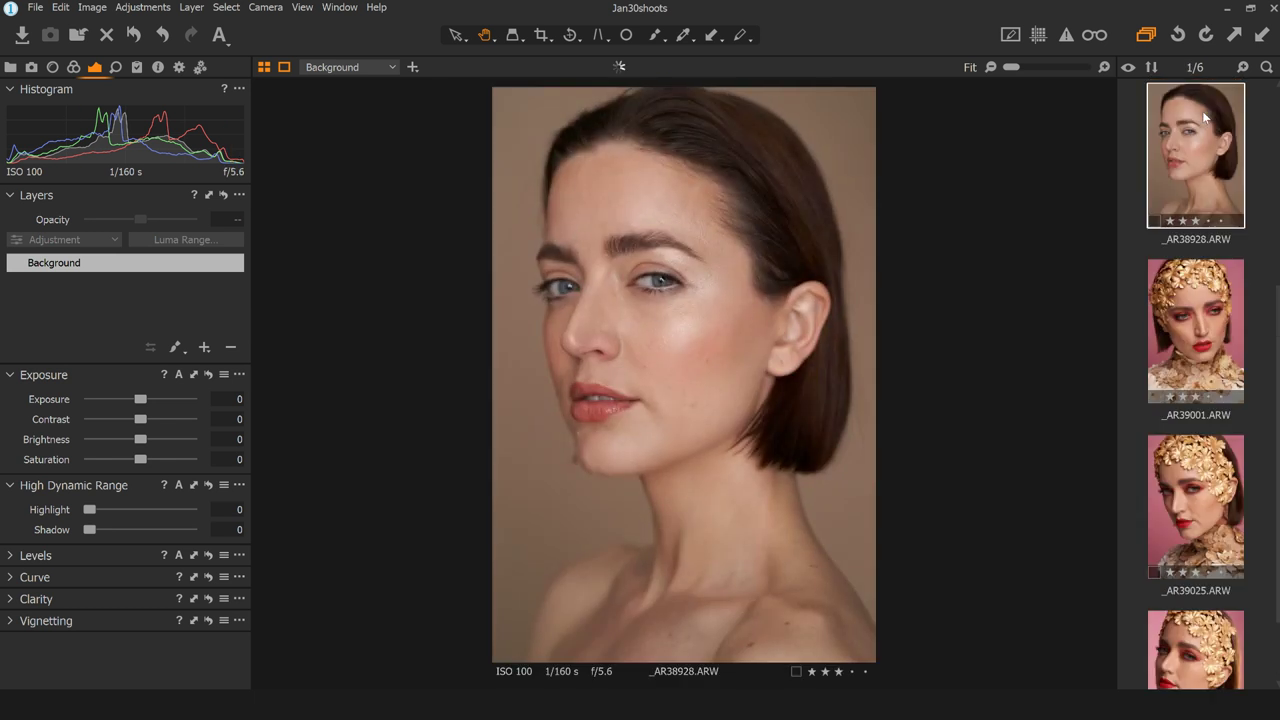
{"action": "left_click", "coordinate": [1184, 494]}
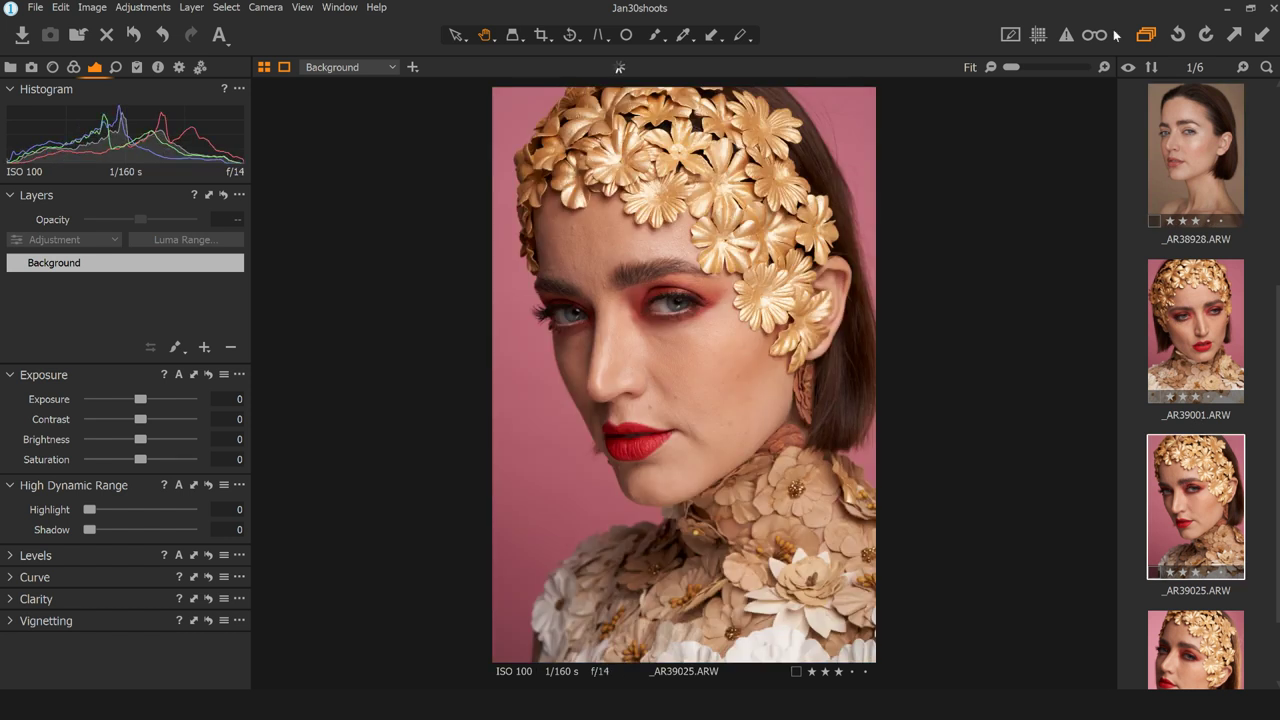
{"action": "left_click", "coordinate": [543, 38]}
{"action": "left_click_drag", "start_coordinate": [495, 658], "coordinate": [510, 631]}
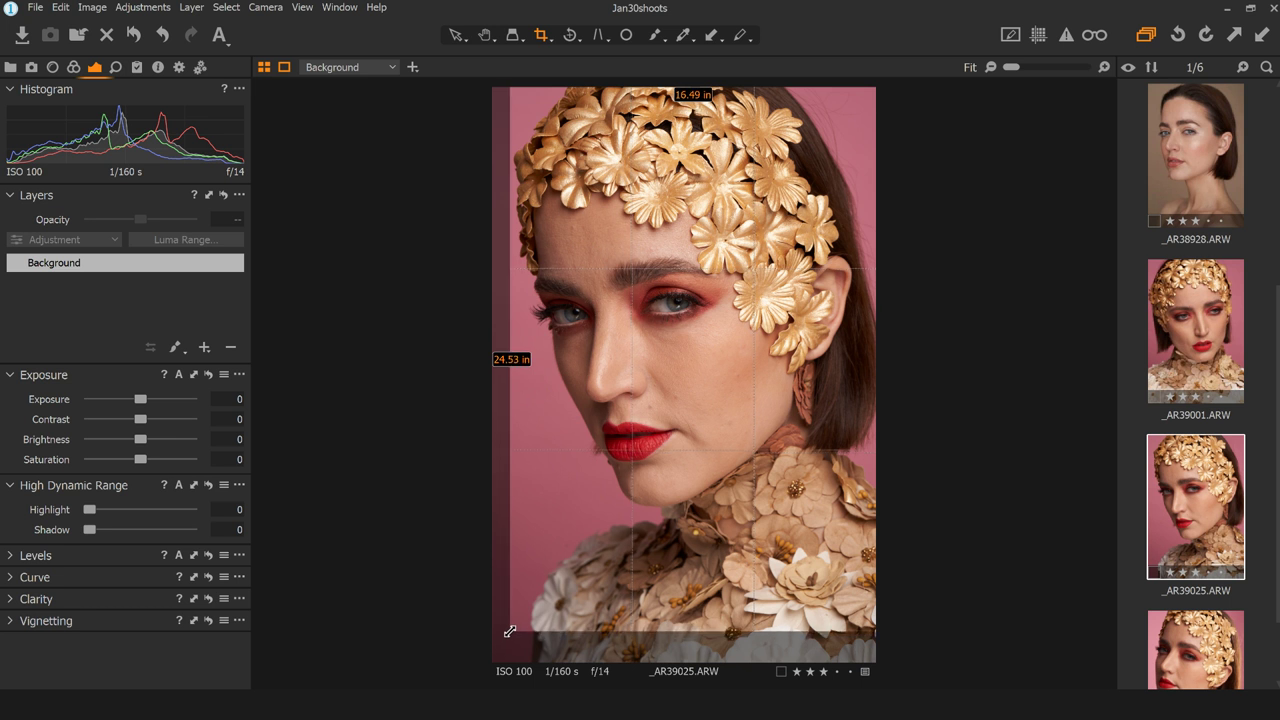
{"action": "left_click_drag", "start_coordinate": [642, 274], "coordinate": [637, 304]}
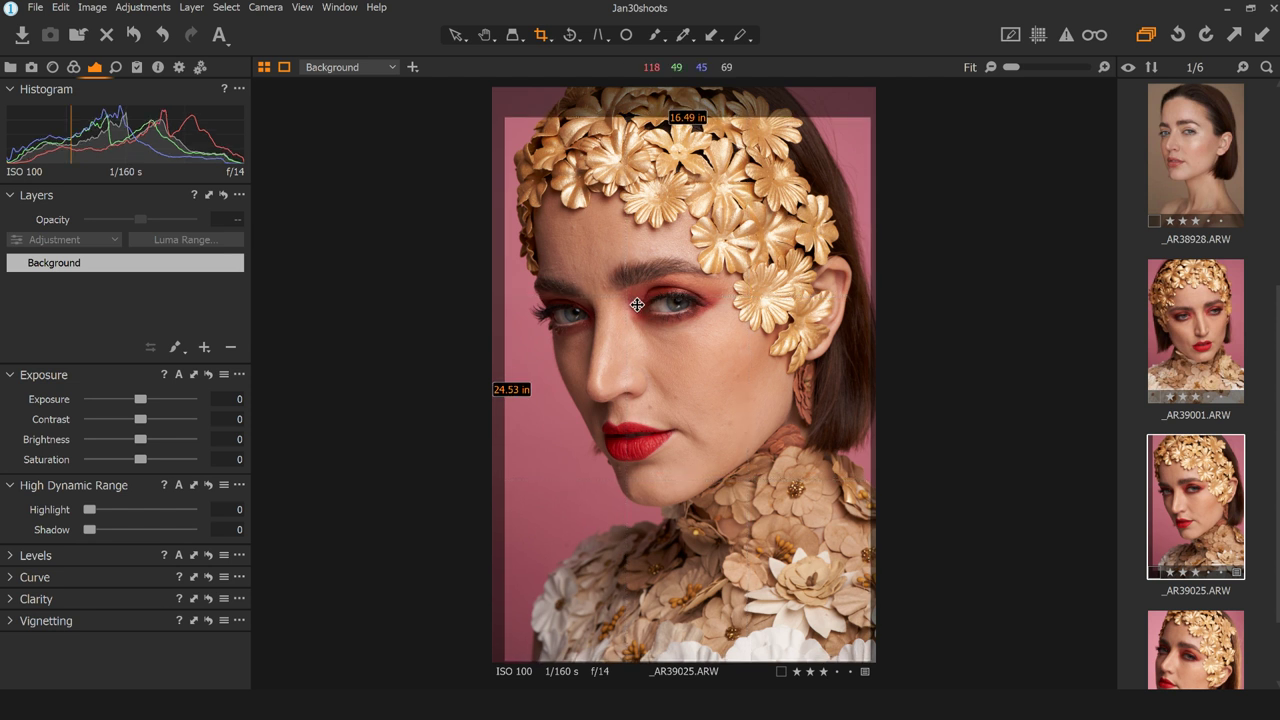
{"action": "left_click_drag", "start_coordinate": [607, 300], "coordinate": [599, 305]}
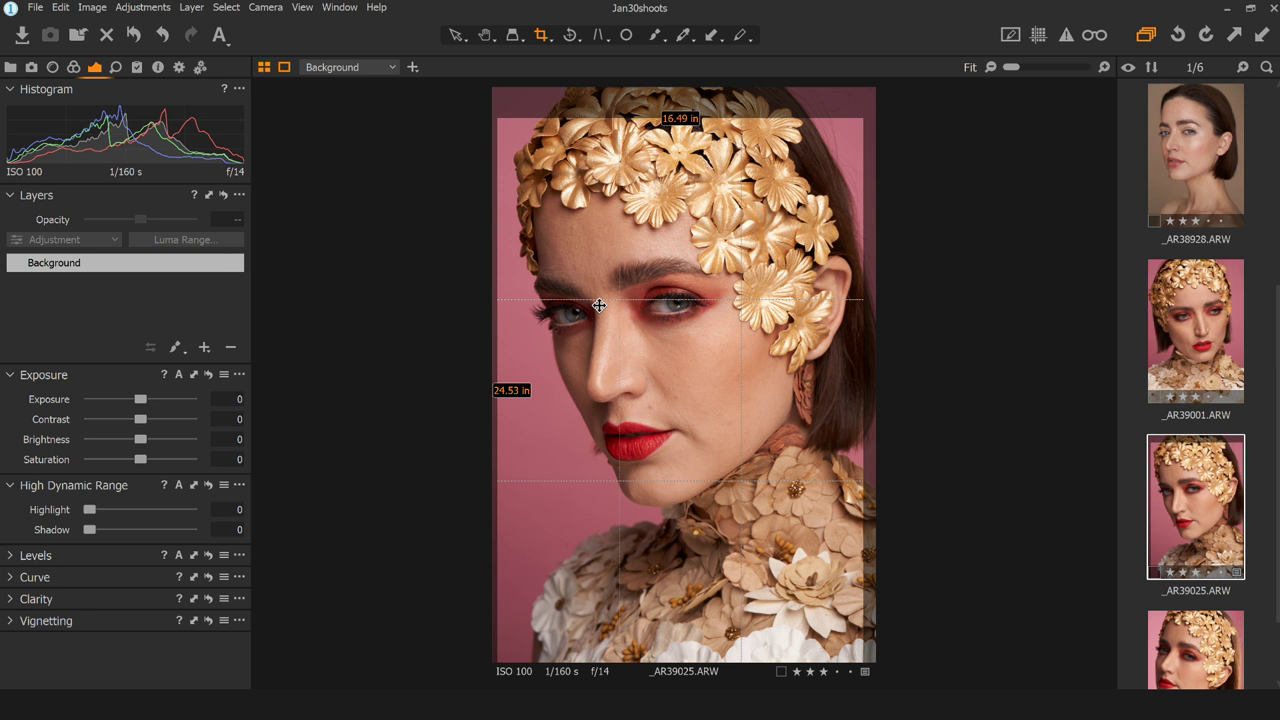
{"action": "mouse_move", "coordinate": [599, 305]}
{"action": "left_mouse_down"}
{"action": "mouse_move", "coordinate": [602, 316]}
{"action": "mouse_move", "coordinate": [607, 287]}
{"action": "left_mouse_up"}
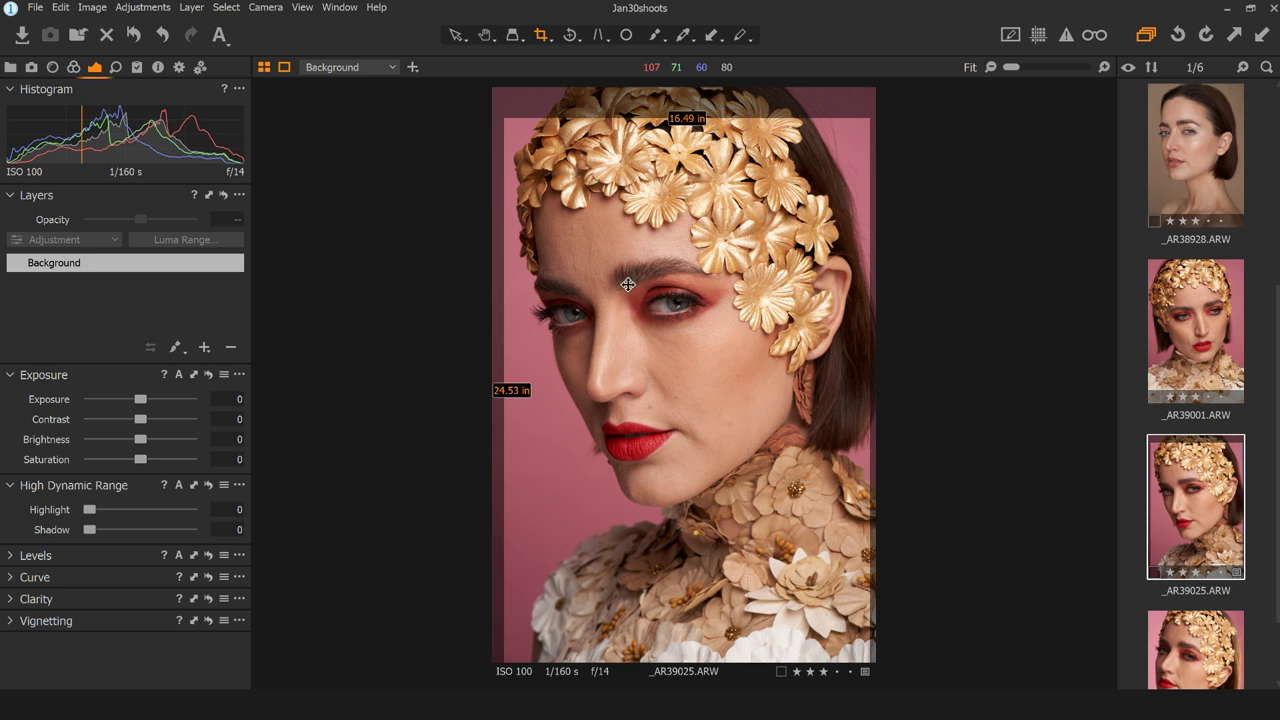
{"action": "left_click", "coordinate": [487, 37]}
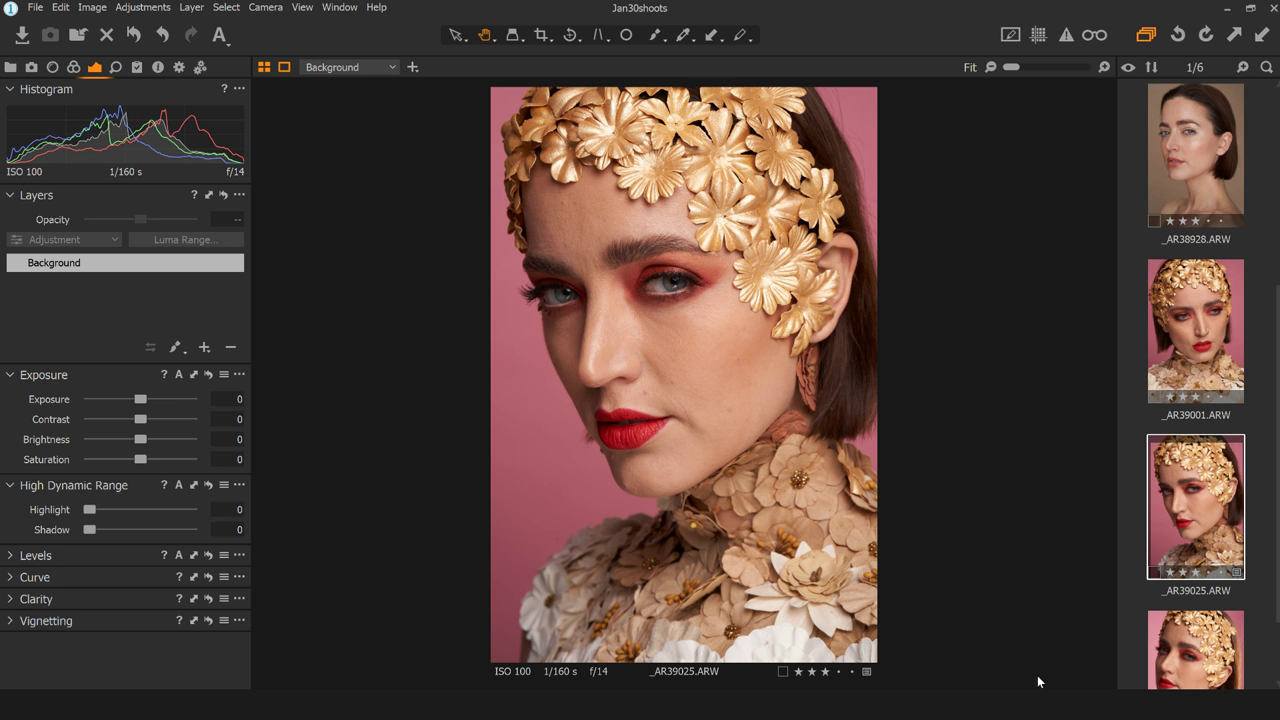
{"action": "left_click", "coordinate": [1222, 660], "text": "ctrl"}
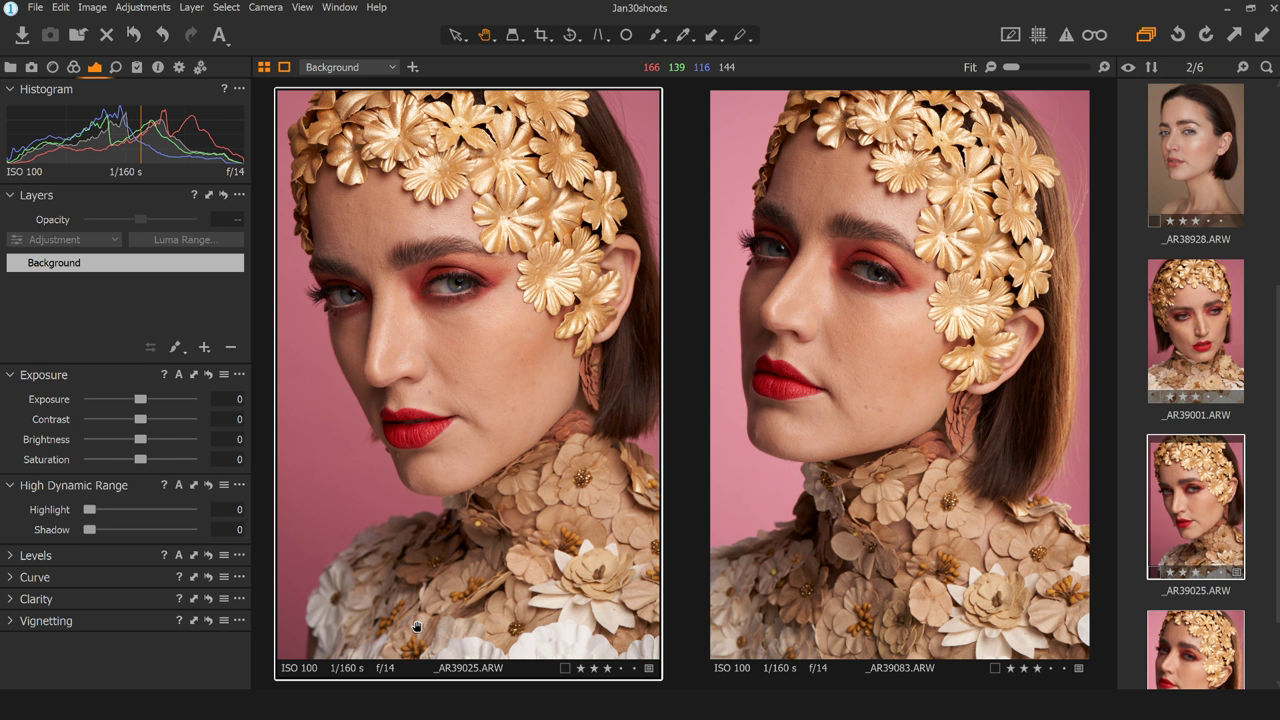
- Select _AR39025 after viewing _AR39001 and give it a four-star rating
{"action": "left_click", "coordinate": [1180, 330]}
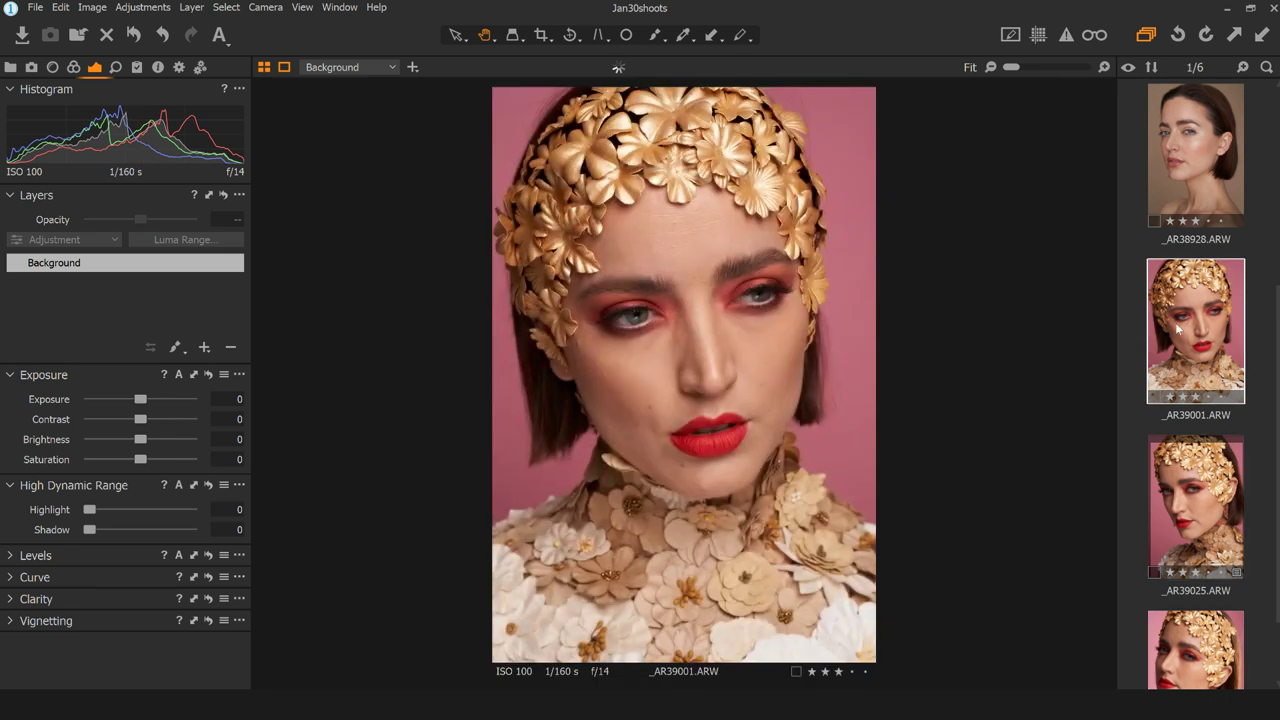
{"action": "left_click", "coordinate": [1200, 500]}
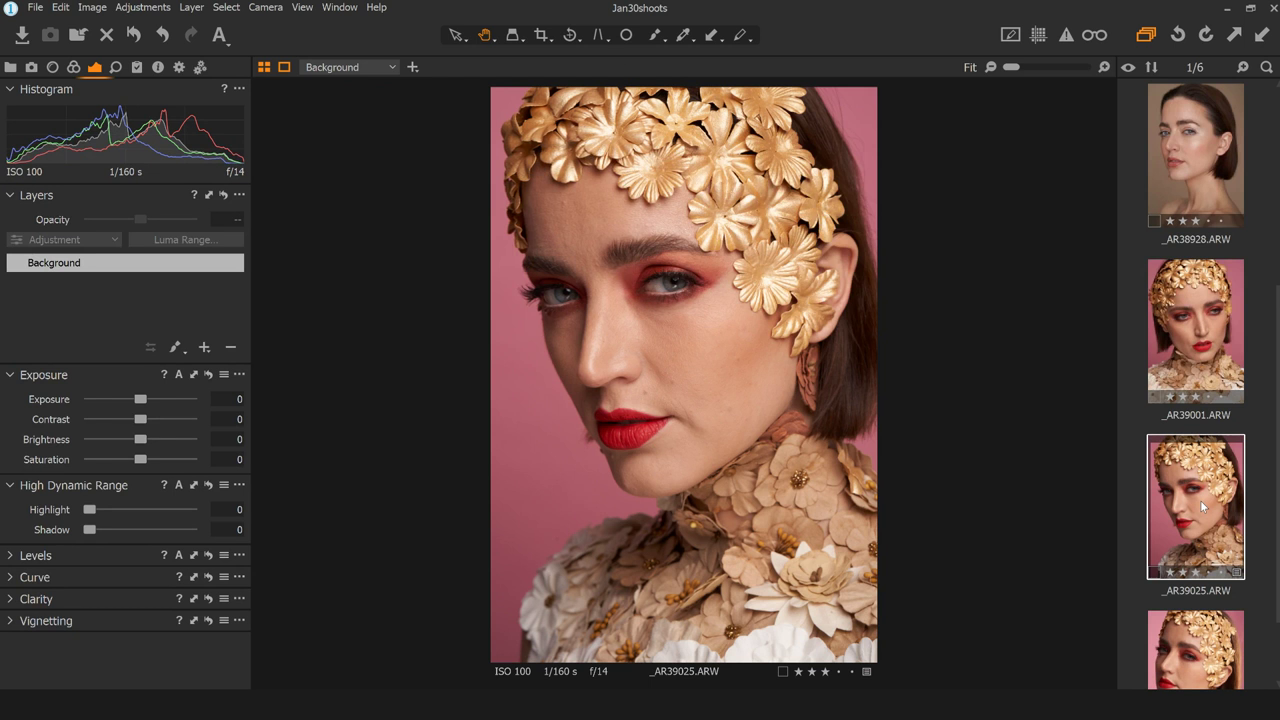
{"action": "key", "text": "Delete"}
{"action": "key", "text": "Delete"}
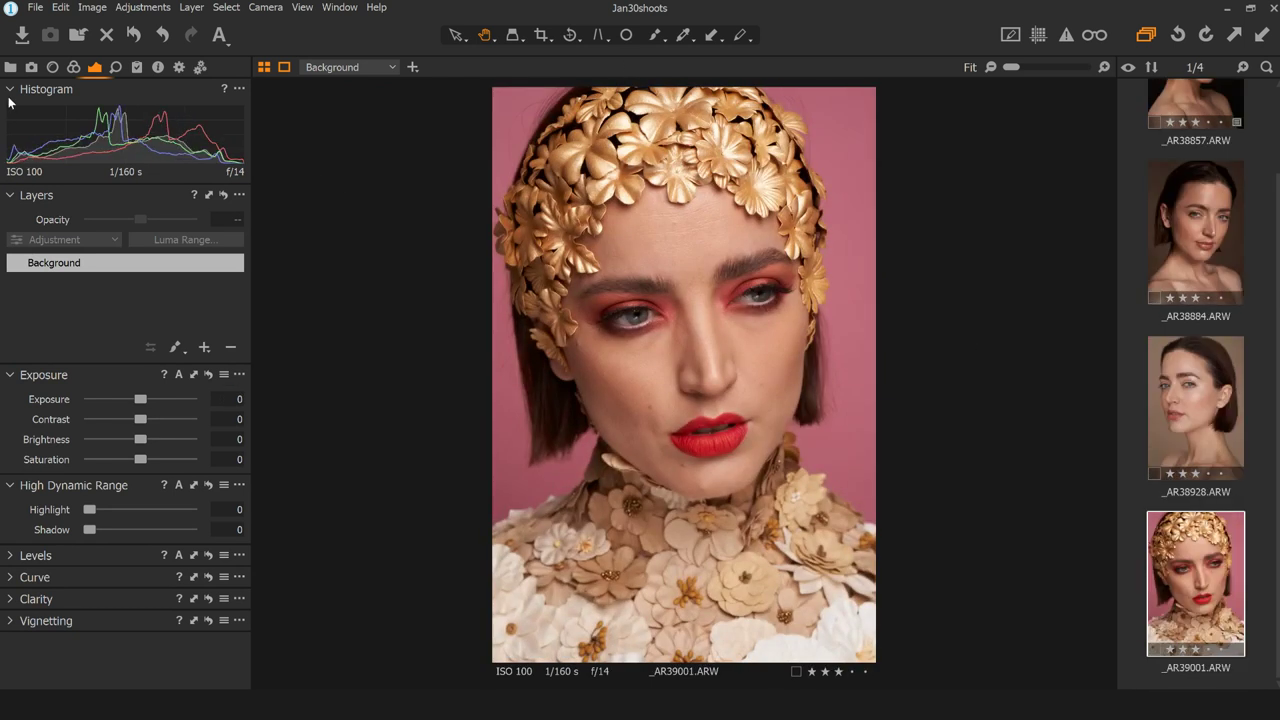
{"action": "left_click", "coordinate": [10, 68]}
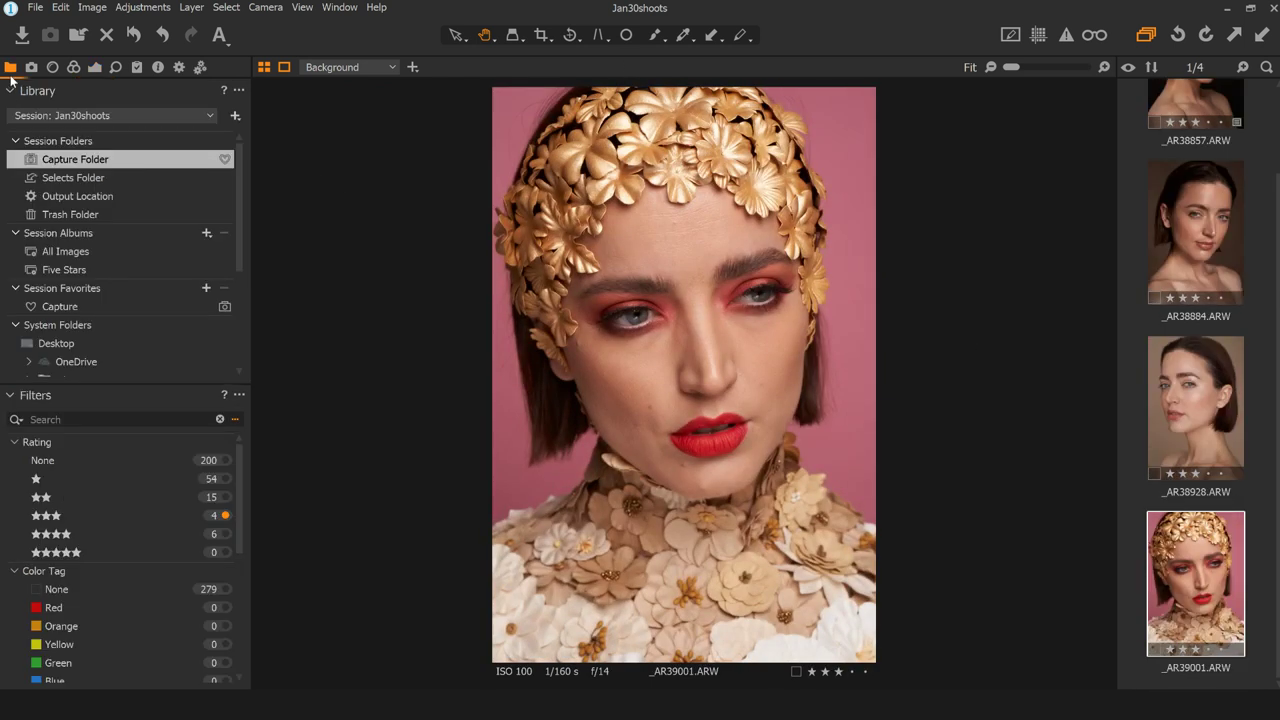
- Filter to four stars and select _AR38818, _AR38841, _AR38893, _AR38956, _AR39025 and _AR39083 together
{"action": "left_click", "coordinate": [210, 533]}
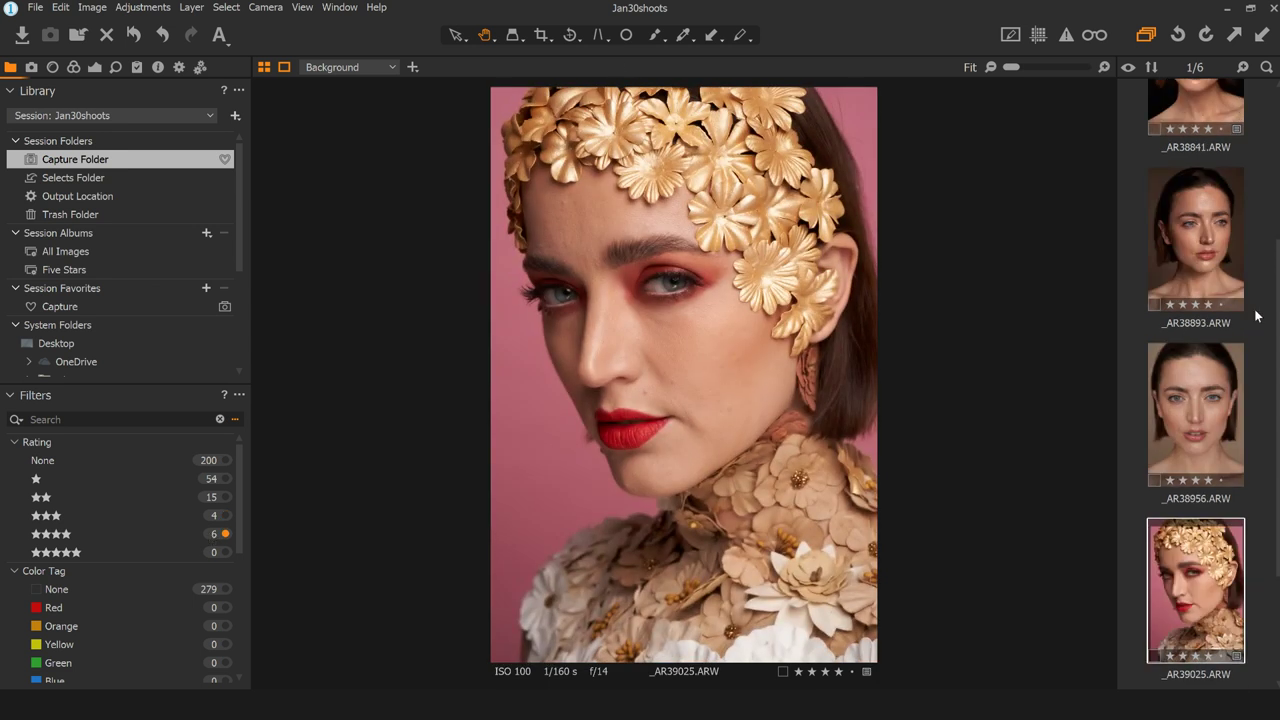
{"action": "scroll", "coordinate": [1218, 294], "scroll_direction": "up", "scroll_amount": 3}
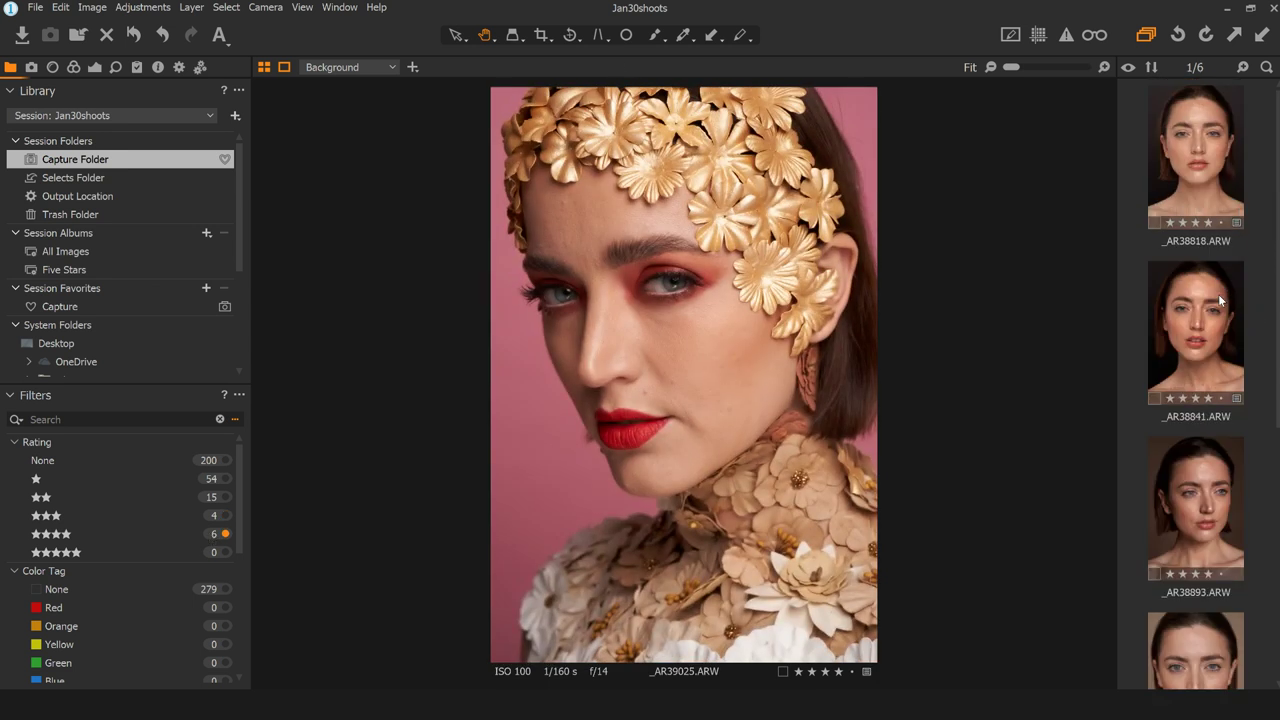
{"action": "left_click", "coordinate": [1221, 190]}
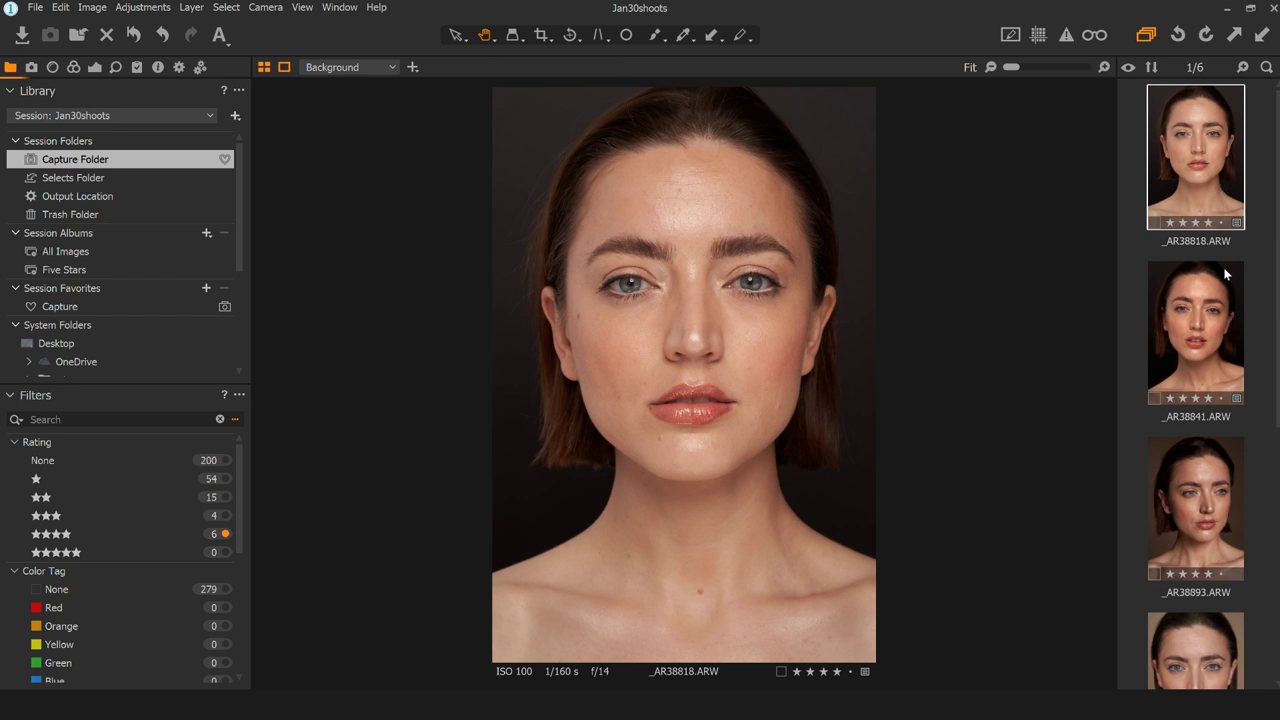
{"action": "left_click", "coordinate": [1222, 309], "text": "ctrl"}
{"action": "left_click", "coordinate": [1200, 517], "text": "ctrl"}
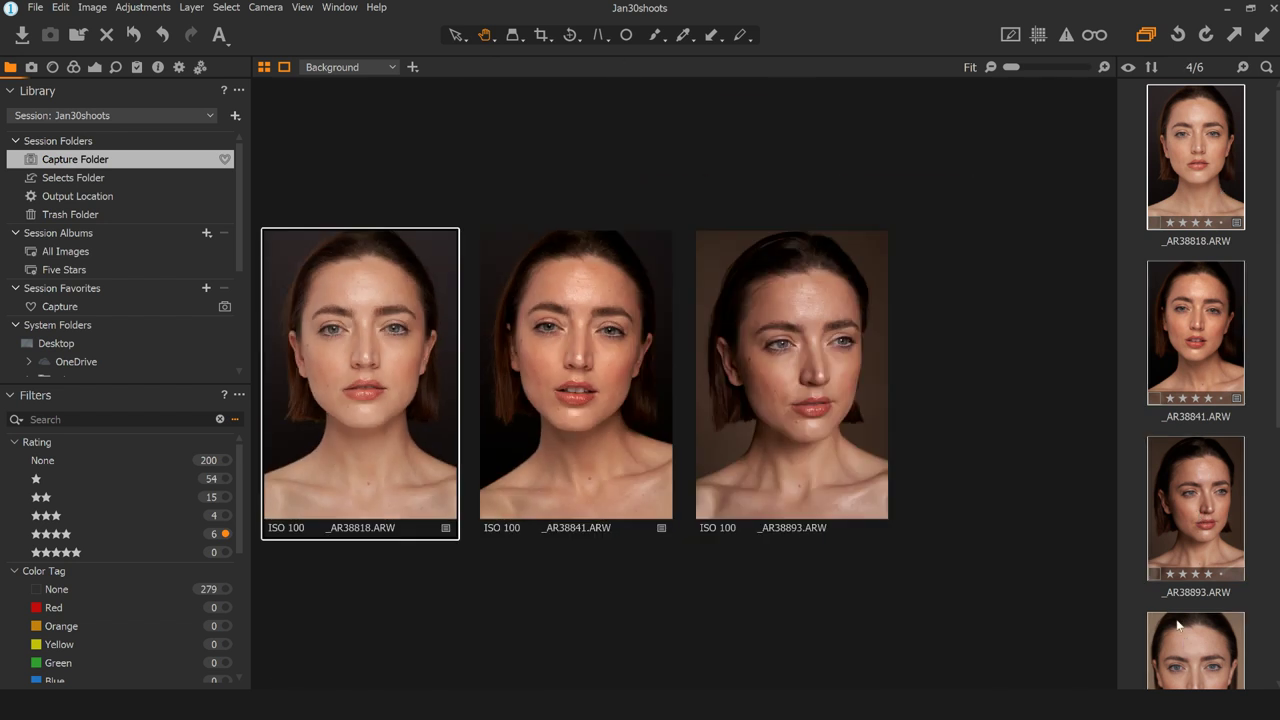
{"action": "left_click", "coordinate": [1178, 625], "text": "ctrl"}
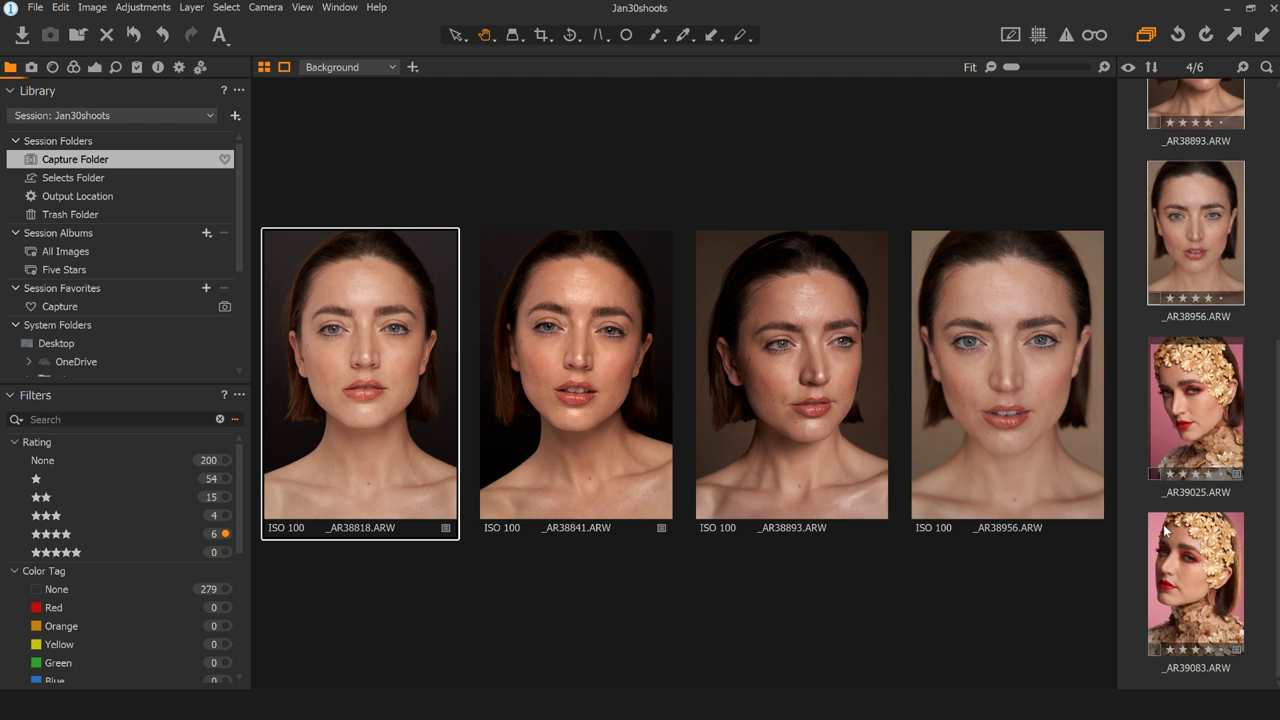
{"action": "left_click", "coordinate": [1207, 410], "text": "ctrl"}
{"action": "left_click", "coordinate": [1202, 560], "text": "ctrl"}
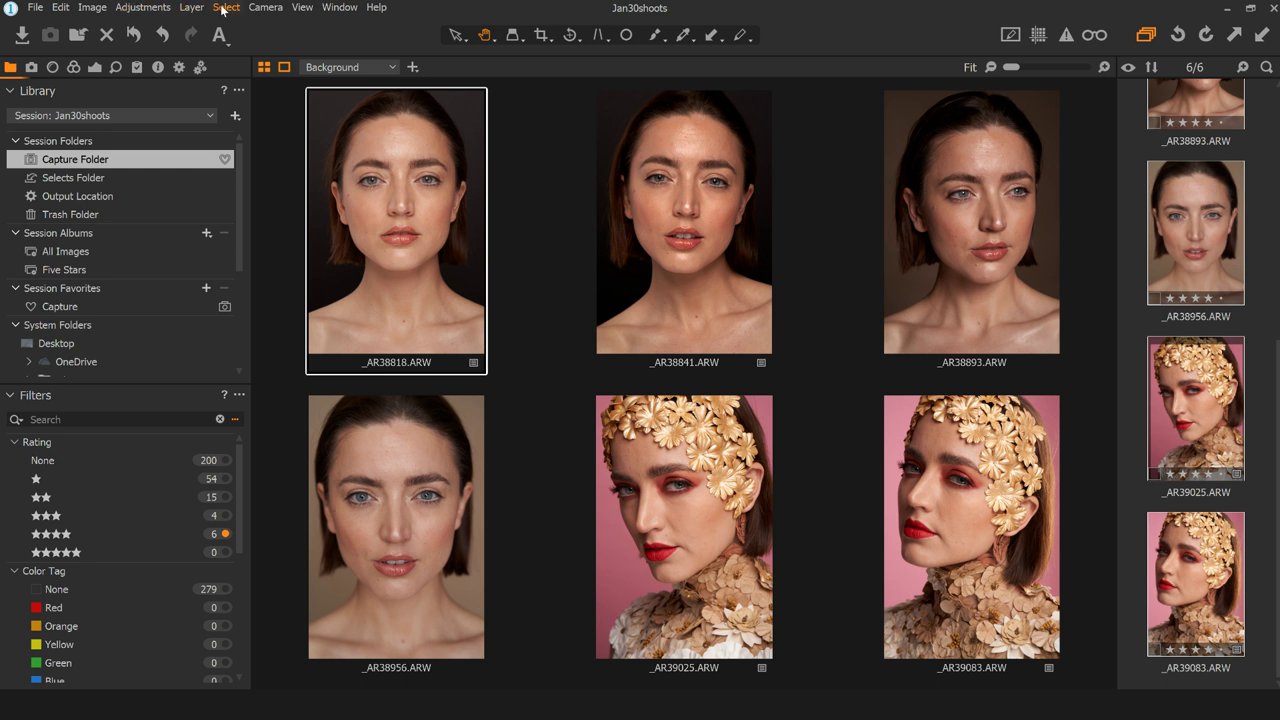
- Clear the six-image selection with Ctrl+D and pick _AR38818.ARW alone
{"action": "key", "text": "ctrl+d"}
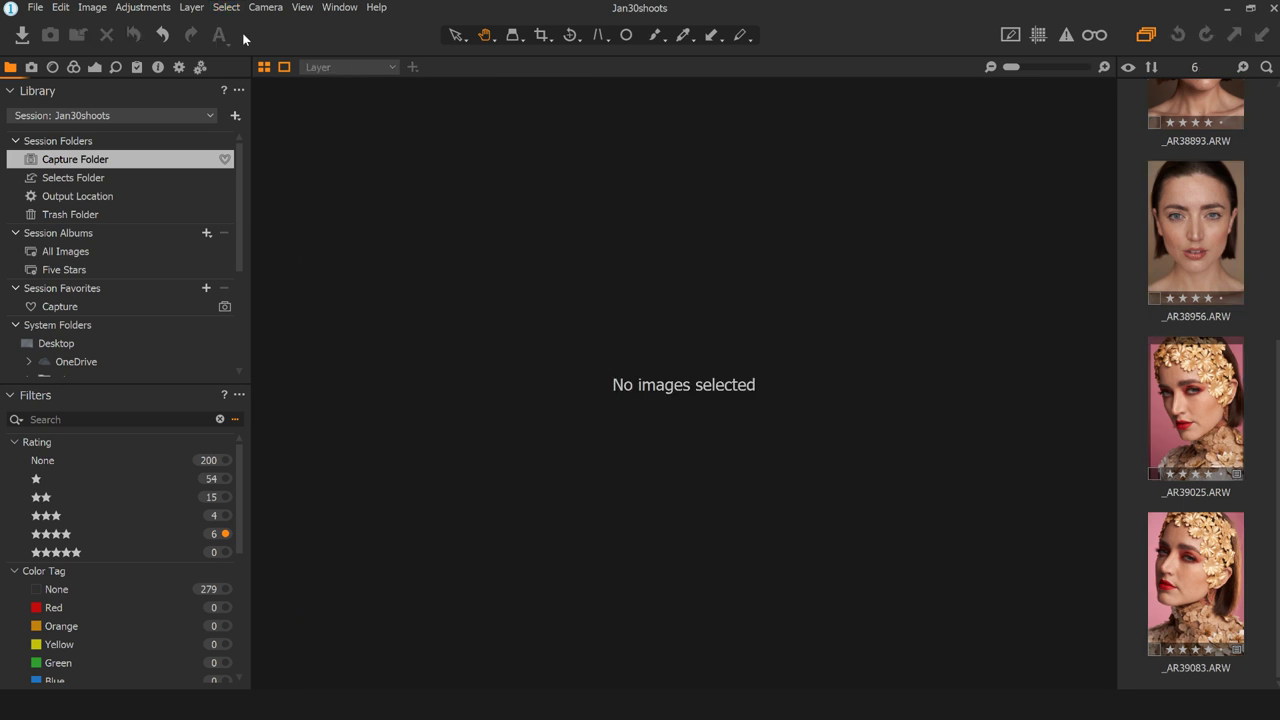
{"action": "scroll", "coordinate": [1250, 254], "scroll_direction": "up", "scroll_amount": 5}
{"action": "left_click", "coordinate": [1243, 155]}
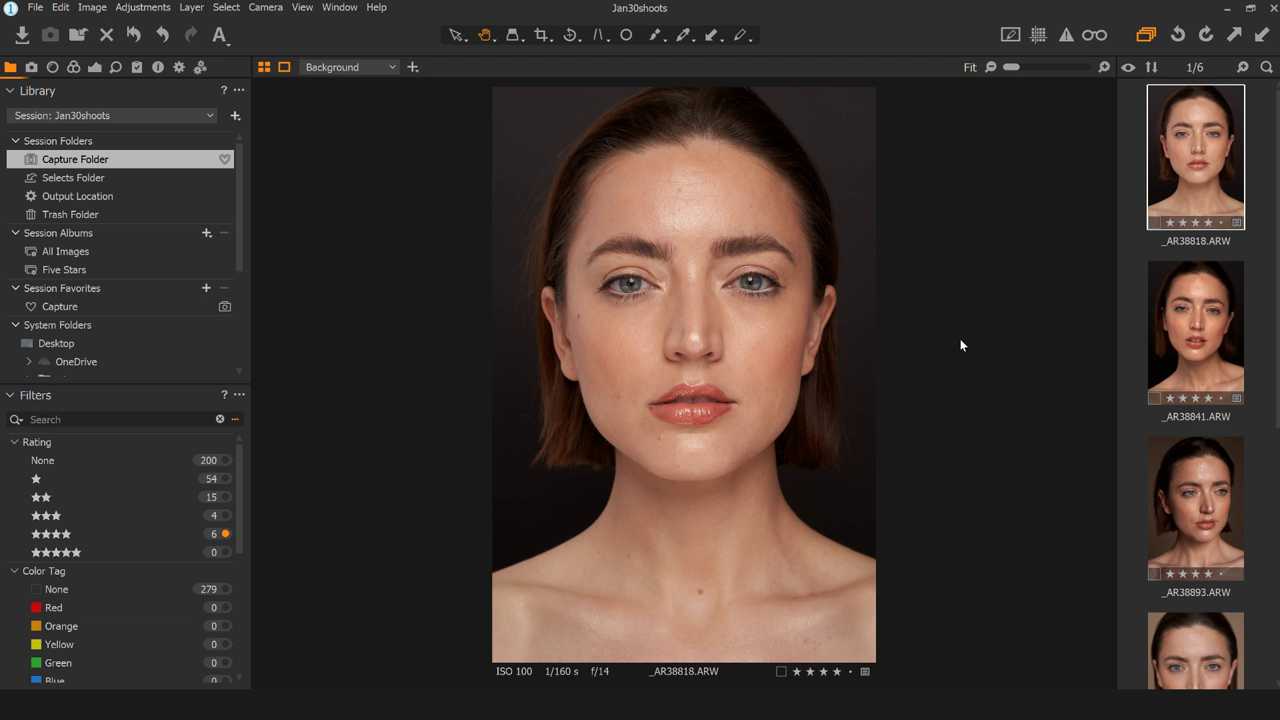
- Rate _AR38841 and the other picks five stars, then filter to five-star images
{"action": "left_click", "coordinate": [1170, 318]}
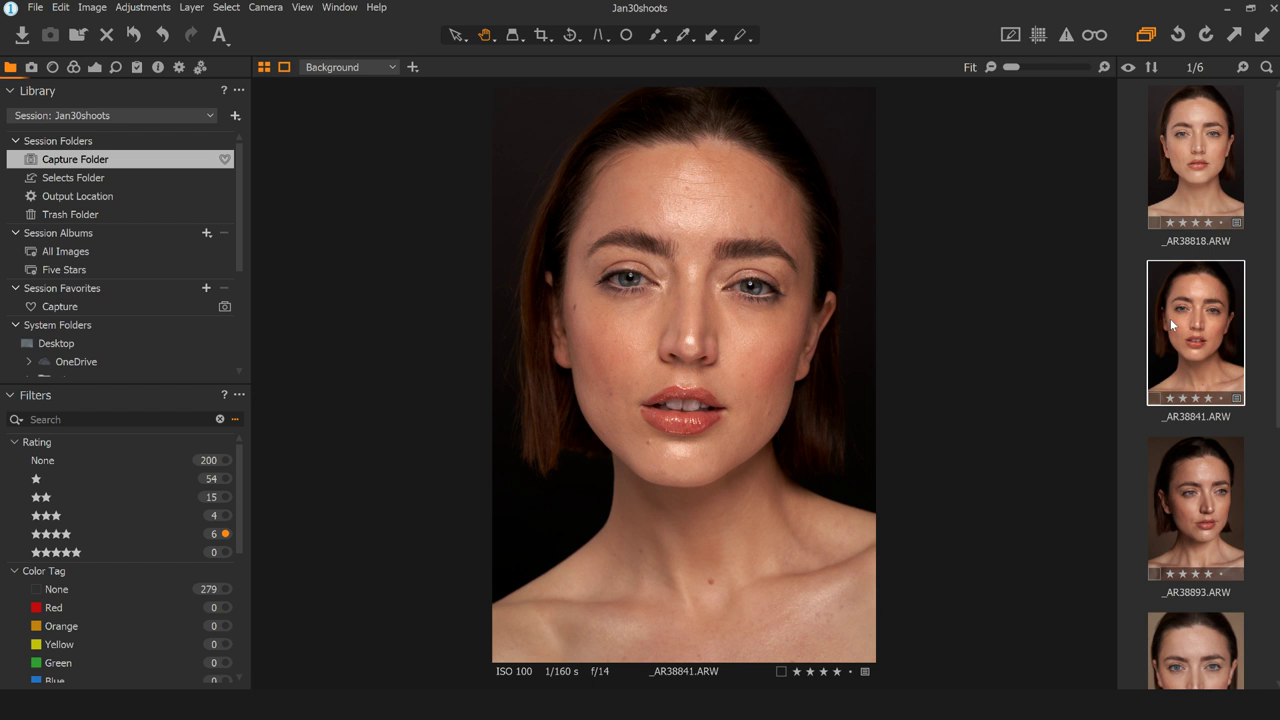
{"action": "key", "text": "5"}
{"action": "key", "text": "5"}
{"action": "key", "text": "5"}
{"action": "key", "text": "5"}
{"action": "key", "text": "5"}
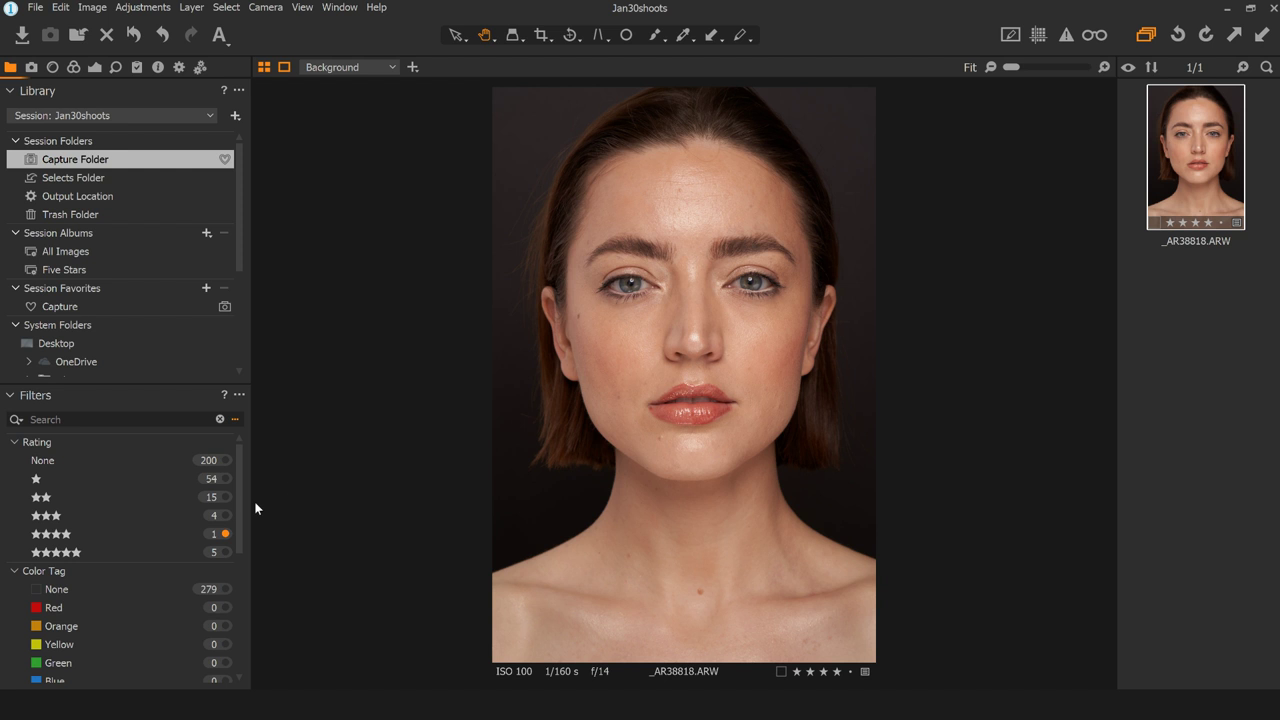
{"action": "left_click", "coordinate": [227, 552]}
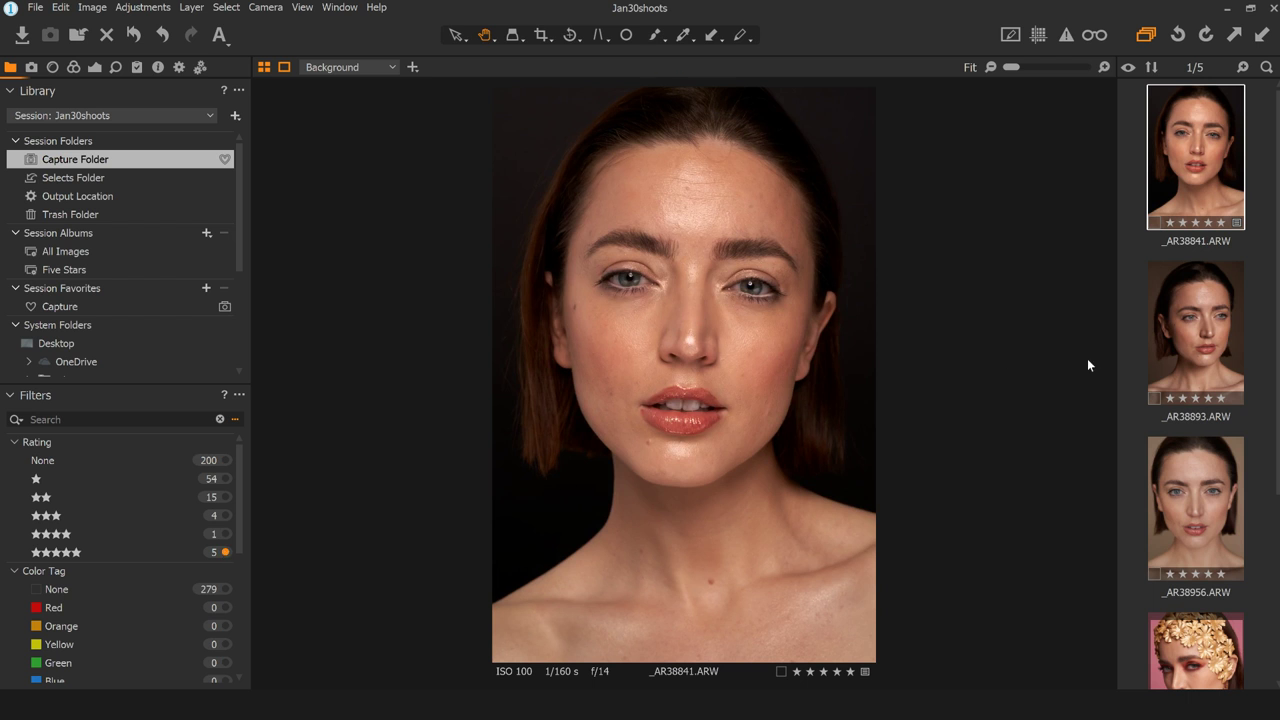
- Add _AR38893, _AR38956, _AR39025 and _AR39083 to the selection and start dragging the five portraits
{"action": "left_click", "coordinate": [1187, 341], "text": "ctrl"}
{"action": "left_click", "coordinate": [1196, 508], "text": "ctrl"}
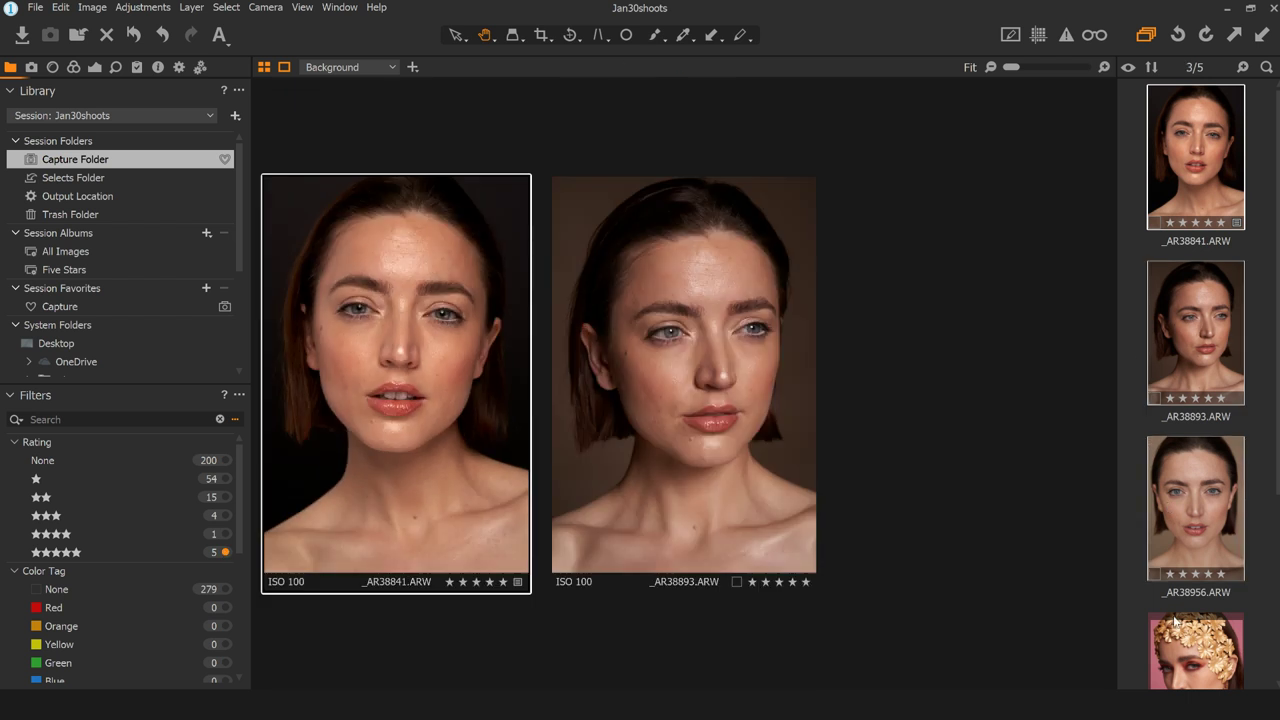
{"action": "left_click", "coordinate": [1180, 645], "text": "ctrl"}
{"action": "left_click", "coordinate": [1180, 645], "text": "ctrl"}
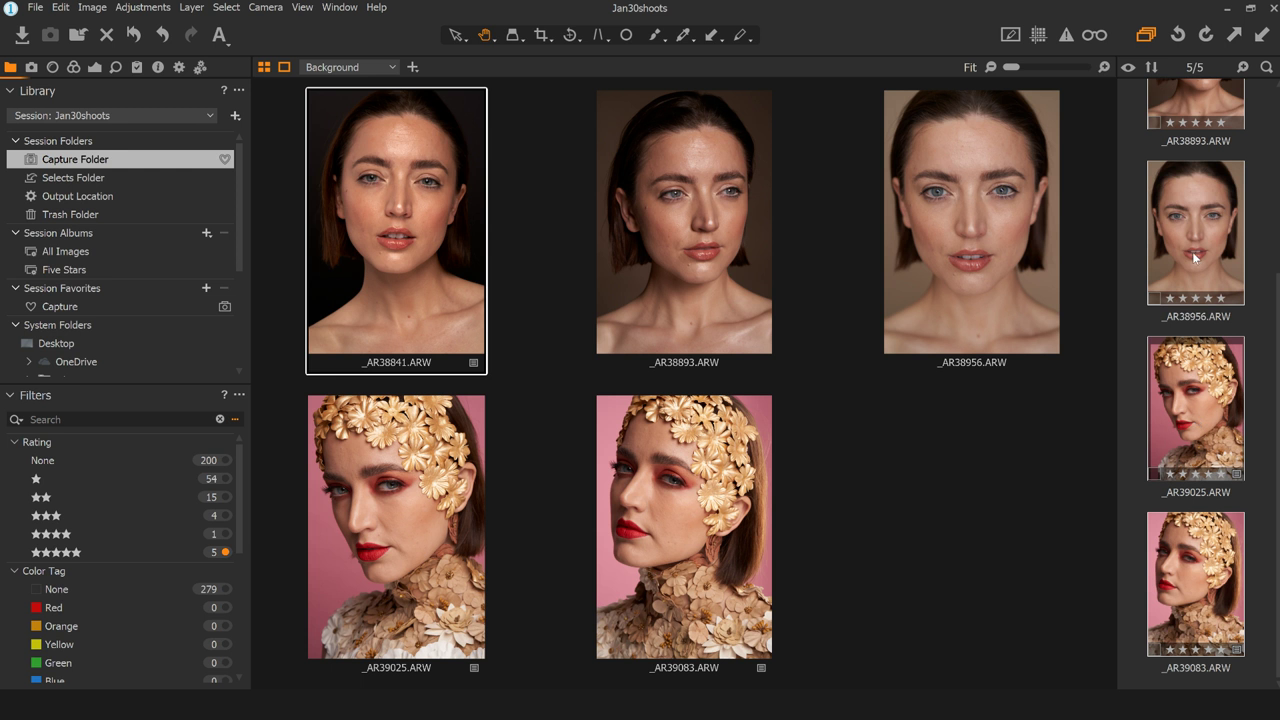
{"action": "left_click_drag", "start_coordinate": [1194, 258], "coordinate": [1182, 251]}
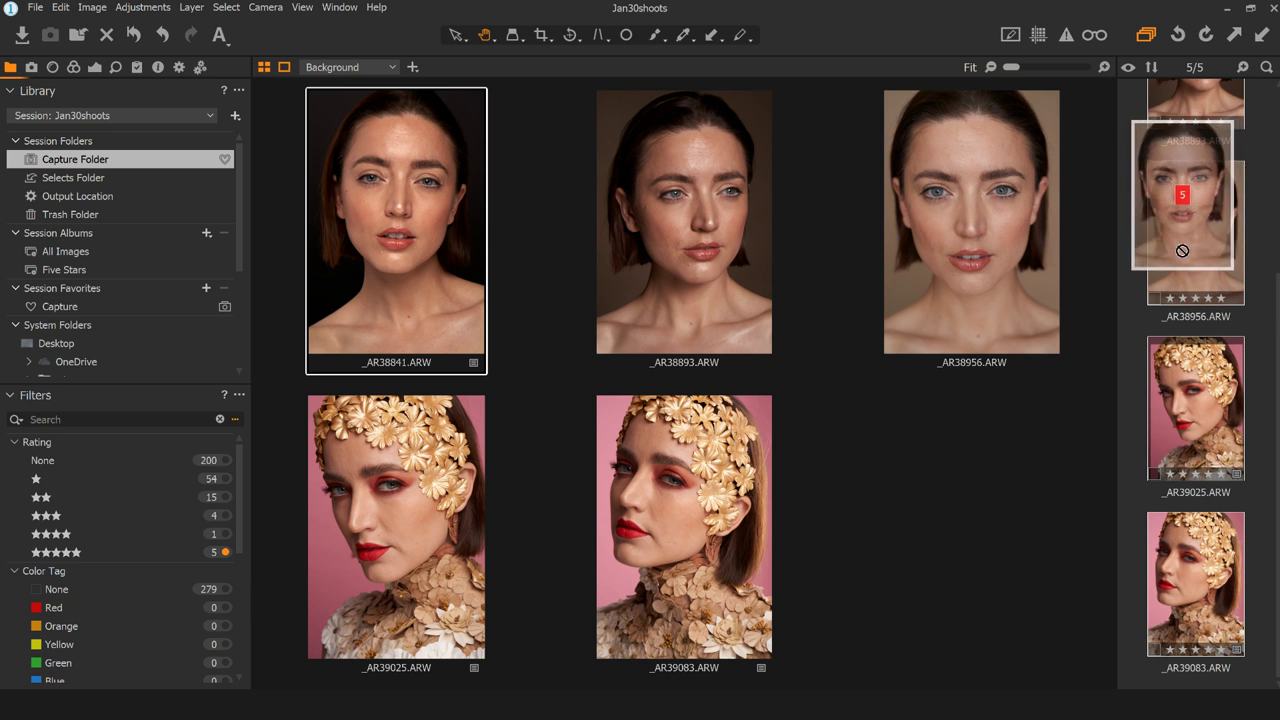
- Drop the five selected five-star portraits onto the Selects folder in the Library tool
{"action": "left_click_drag", "start_coordinate": [1182, 251], "coordinate": [1110, 245]}
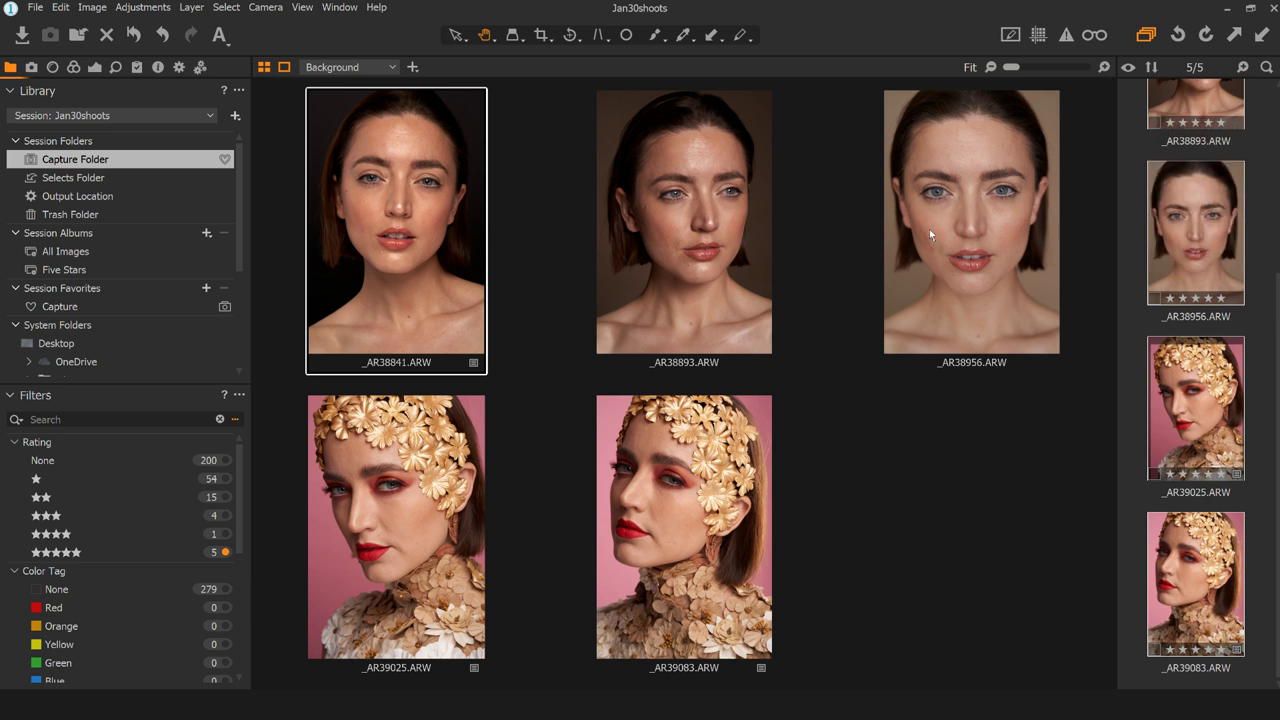
{"action": "left_click_drag", "start_coordinate": [537, 165], "coordinate": [116, 186]}
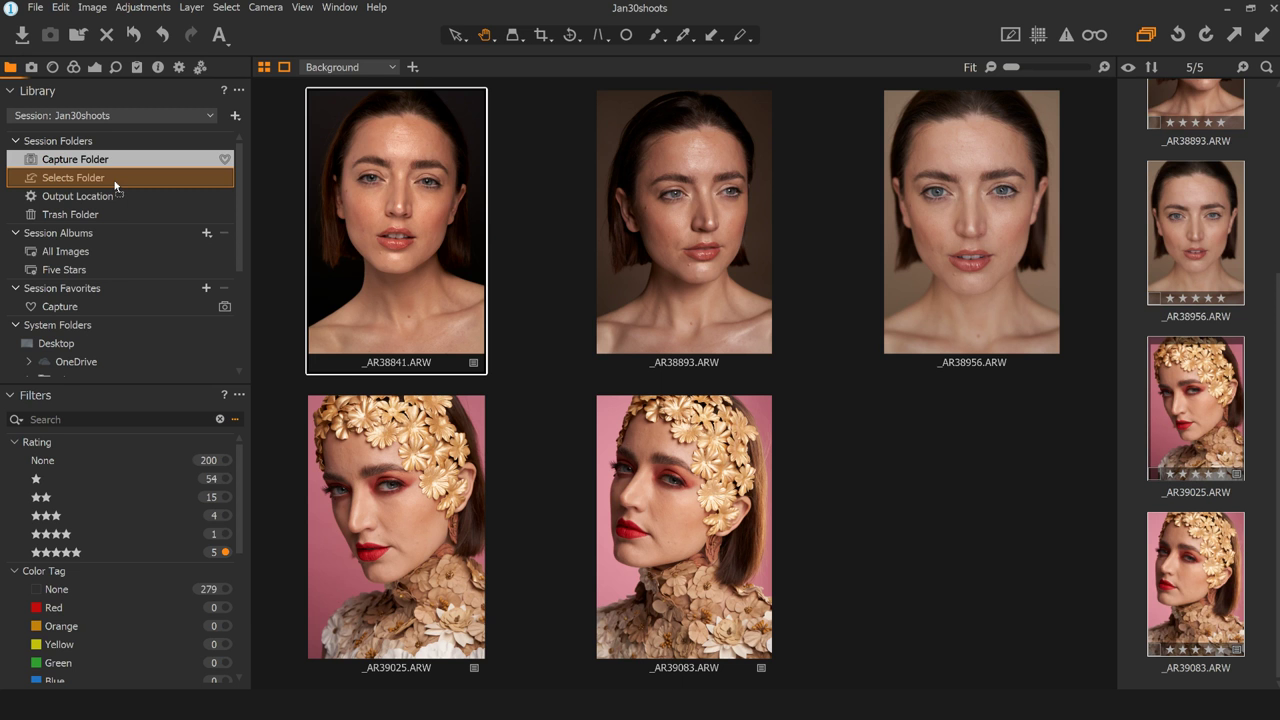
{"action": "left_click_drag", "start_coordinate": [116, 186], "coordinate": [107, 184]}
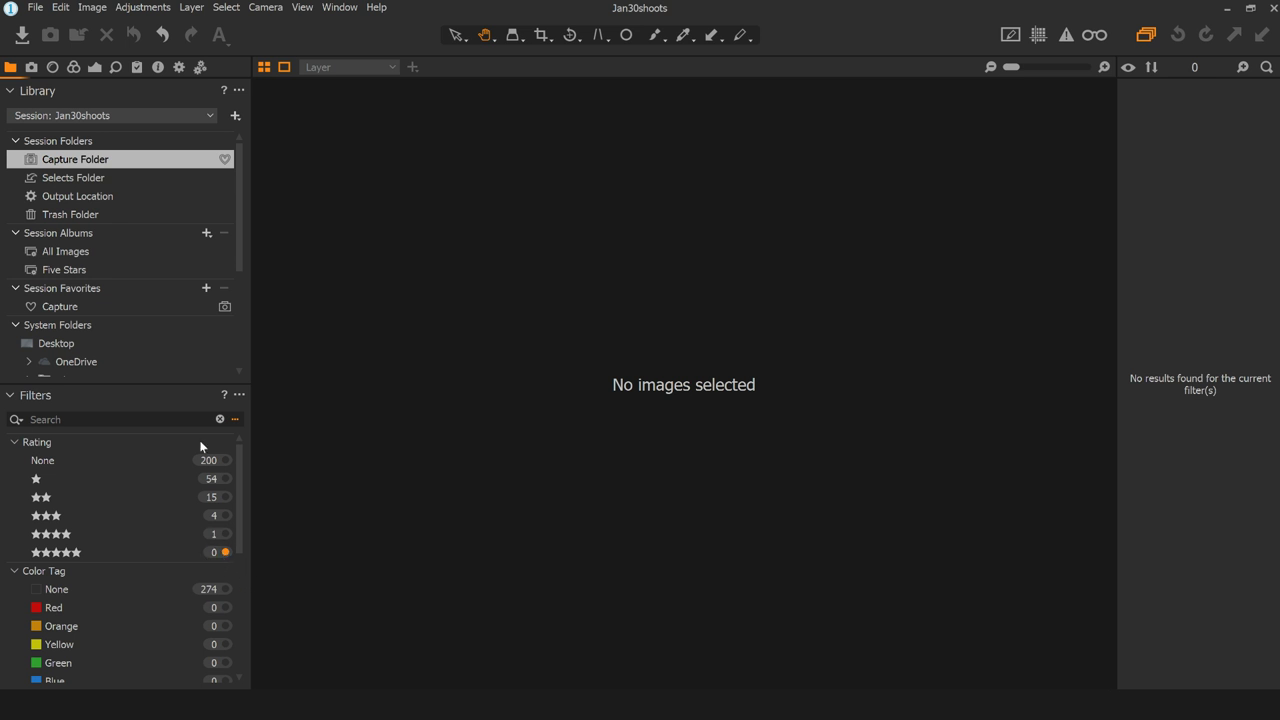
- Open the Selects folder, filter it to five-star images and view _AR38841
{"action": "left_click", "coordinate": [89, 180]}
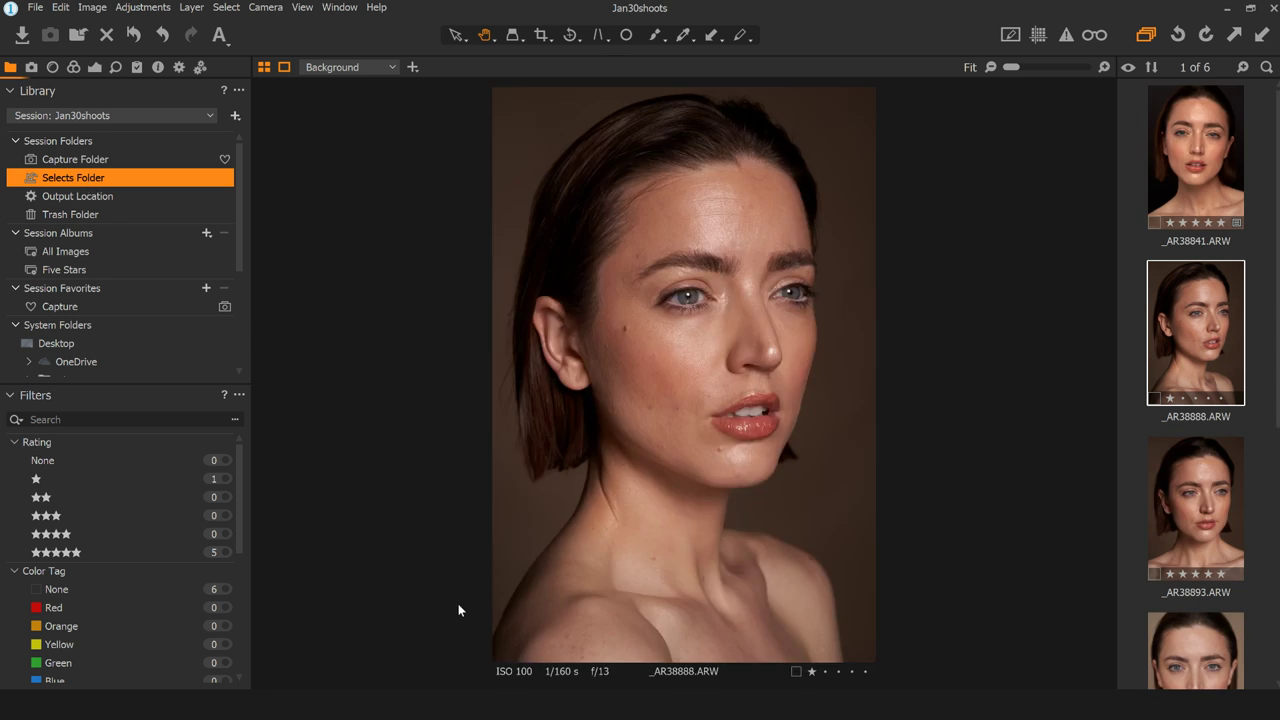
{"action": "left_click", "coordinate": [224, 552]}
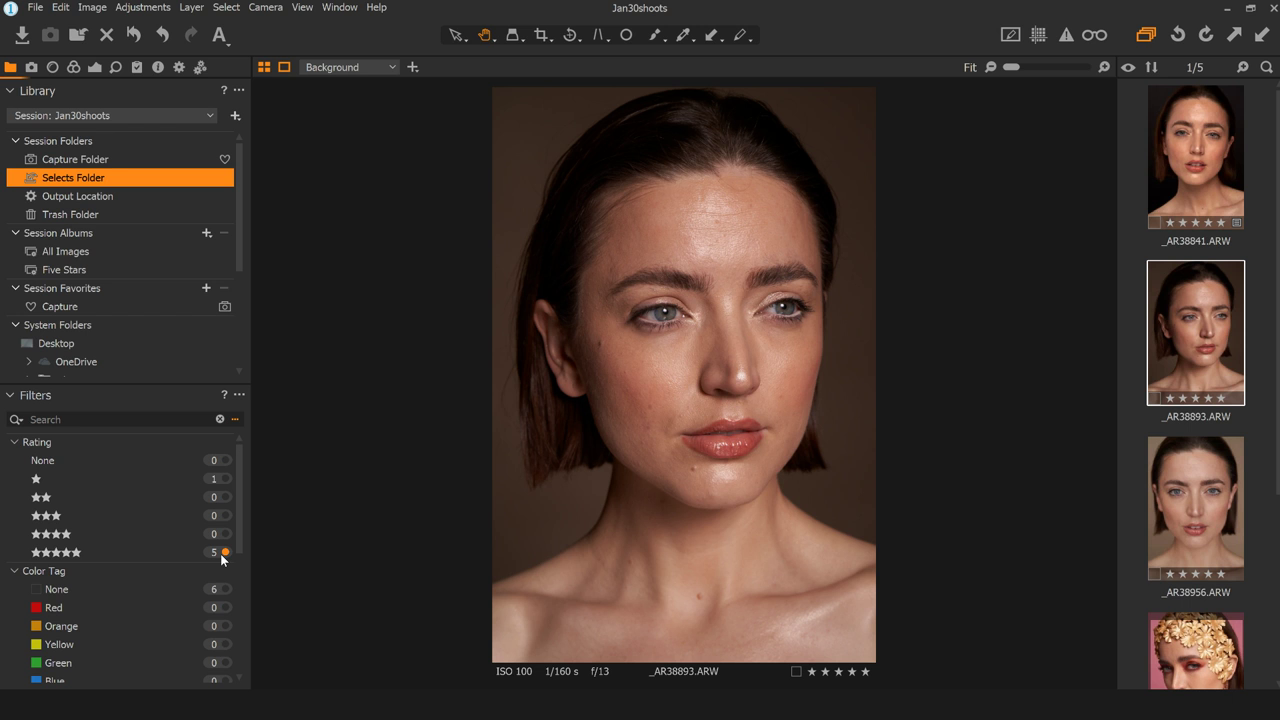
{"action": "left_click", "coordinate": [1208, 181]}
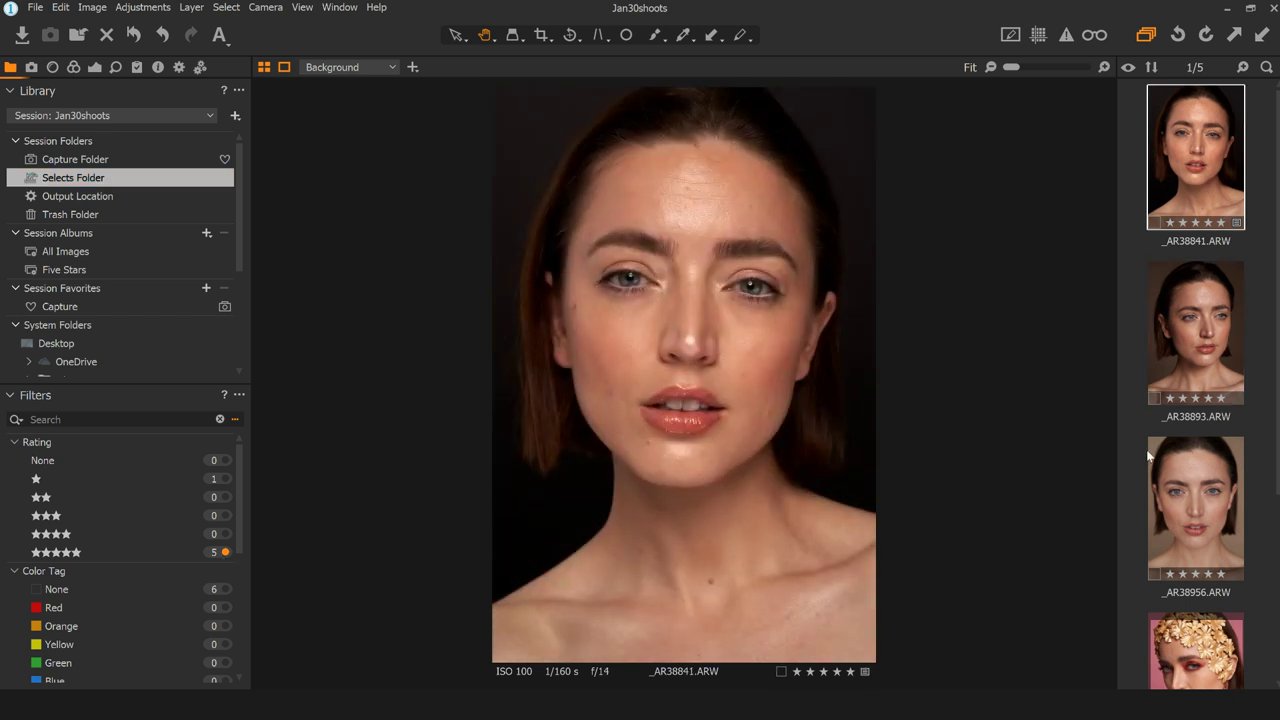
- Move the one-star image _AR38888 back to the Capture folder, then restore the five-star filter
{"action": "left_click", "coordinate": [220, 479]}
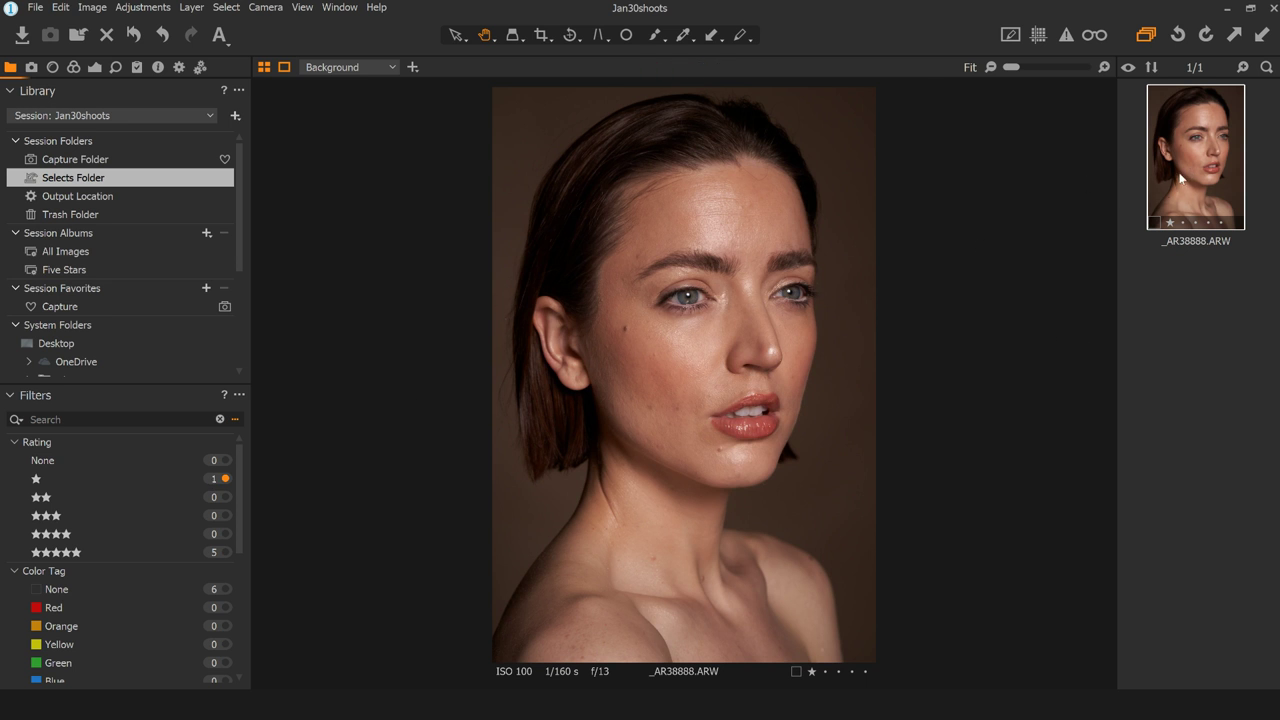
{"action": "left_click", "coordinate": [97, 162]}
{"action": "left_click_drag", "start_coordinate": [97, 162], "coordinate": [97, 162]}
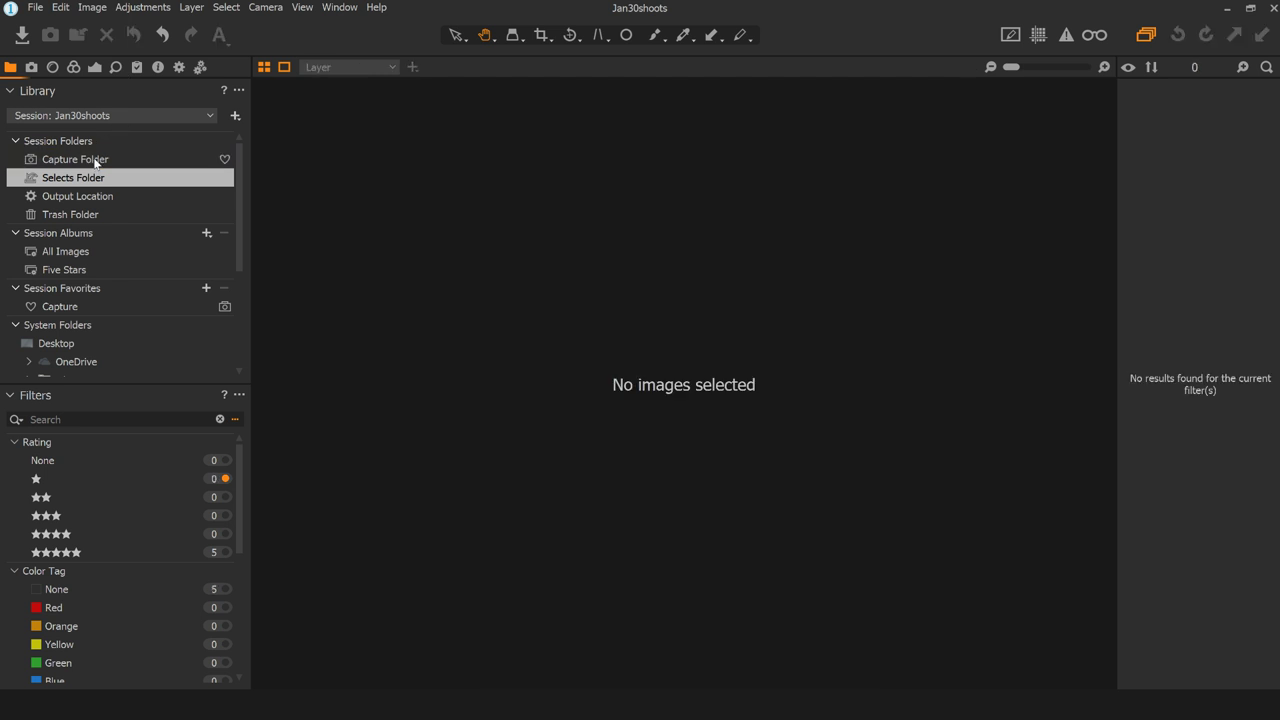
{"action": "left_click", "coordinate": [224, 553]}
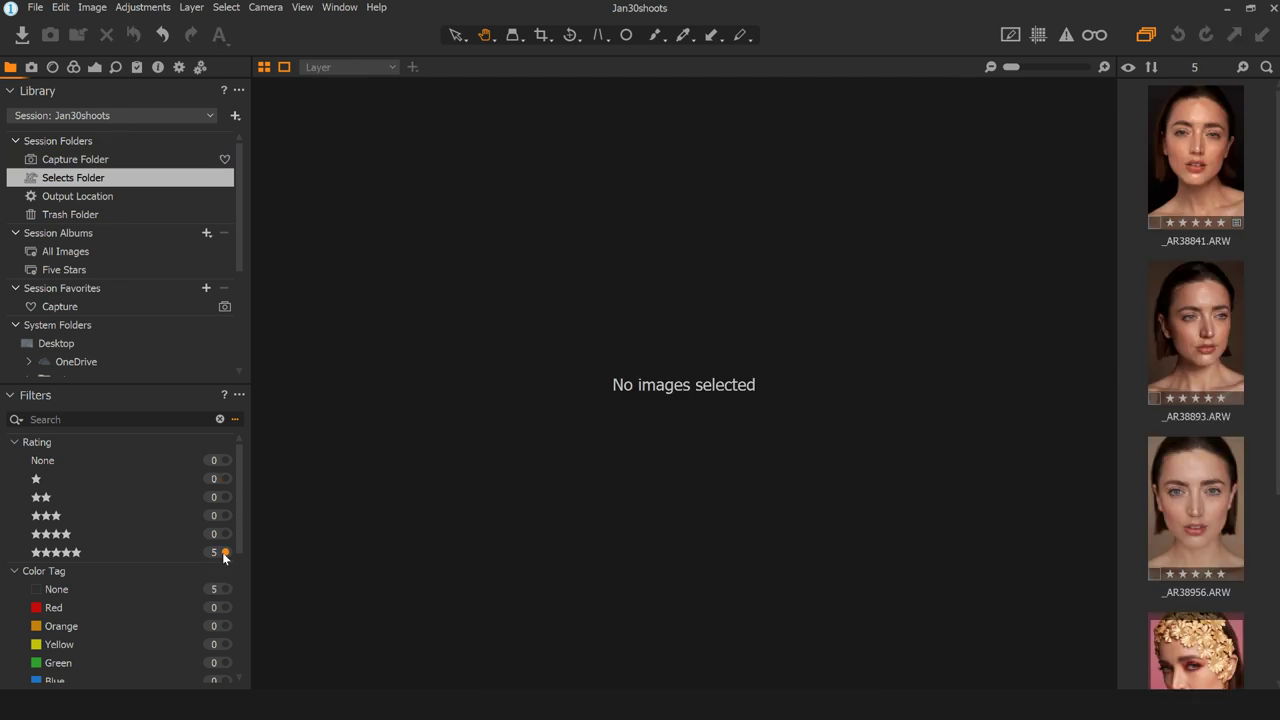
{"action": "left_click", "coordinate": [1212, 193]}
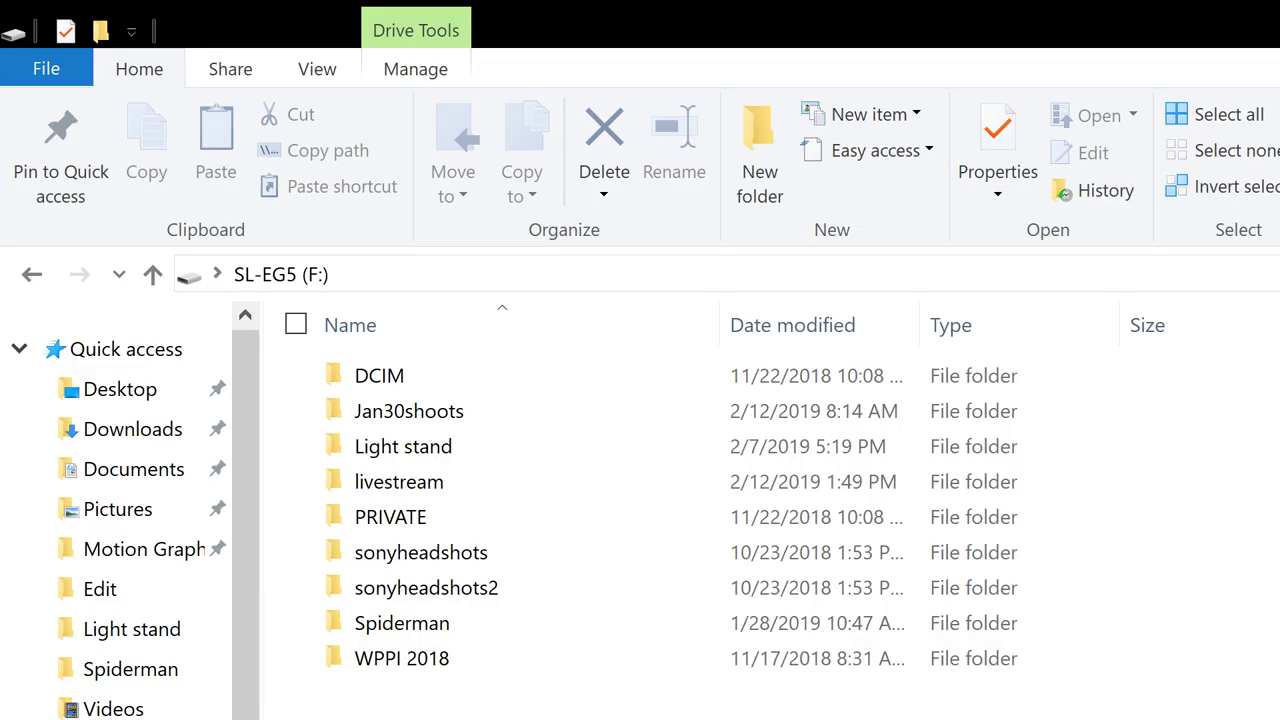
- In File Explorer, open F:\Jan30shoots\Selects to confirm the five portrait files are there
{"action": "double_click", "coordinate": [405, 418]}
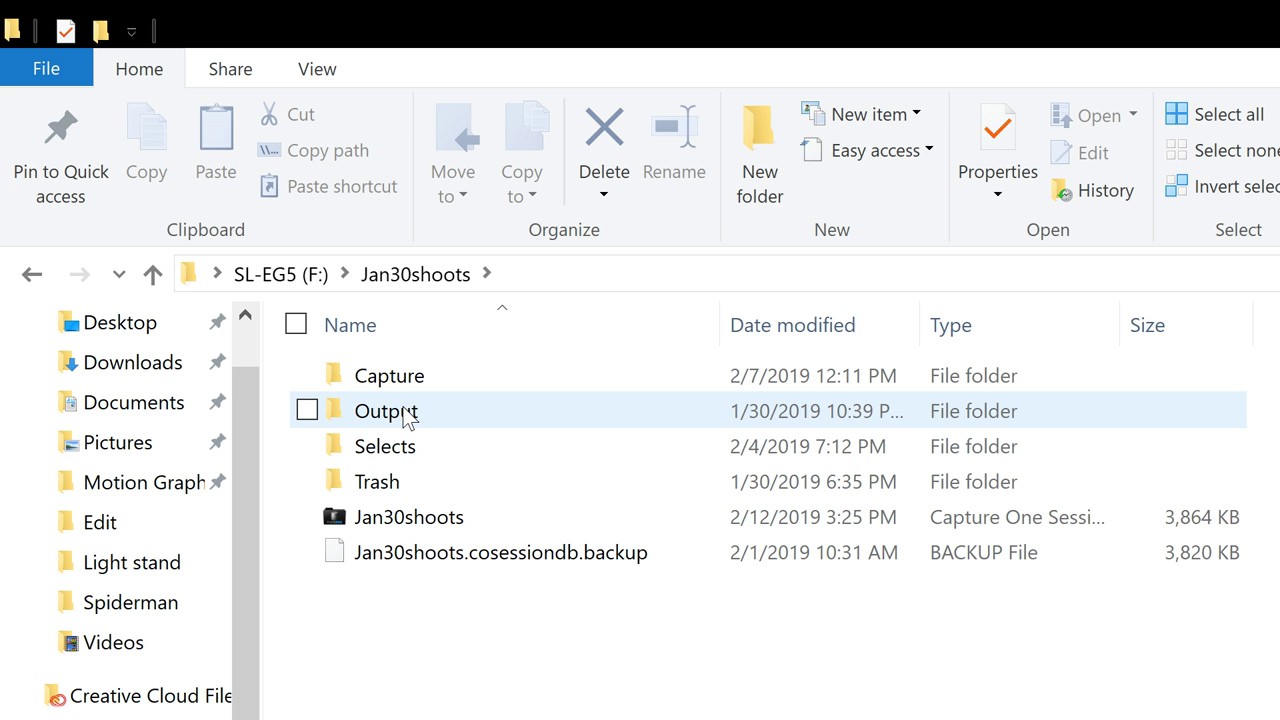
{"action": "double_click", "coordinate": [433, 448]}
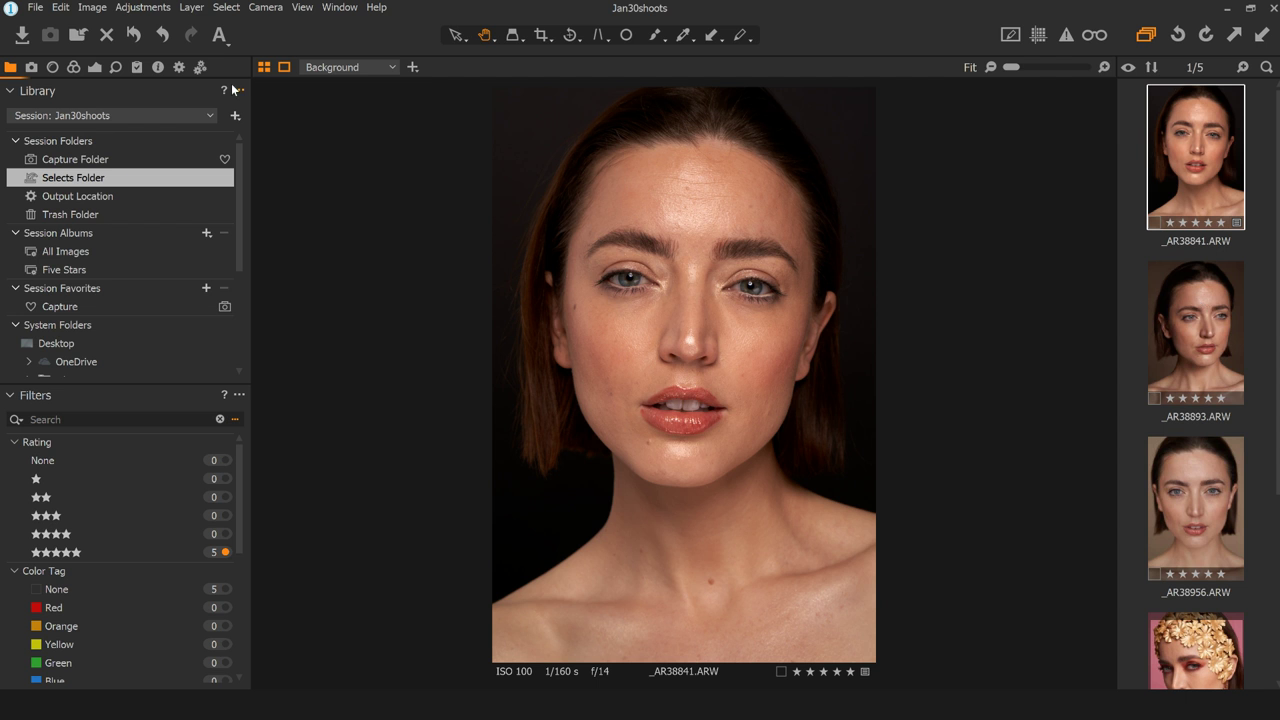
- Show the Exposure tool tab for _AR38841, with Exposure at 0.3
{"action": "left_click", "coordinate": [95, 67]}
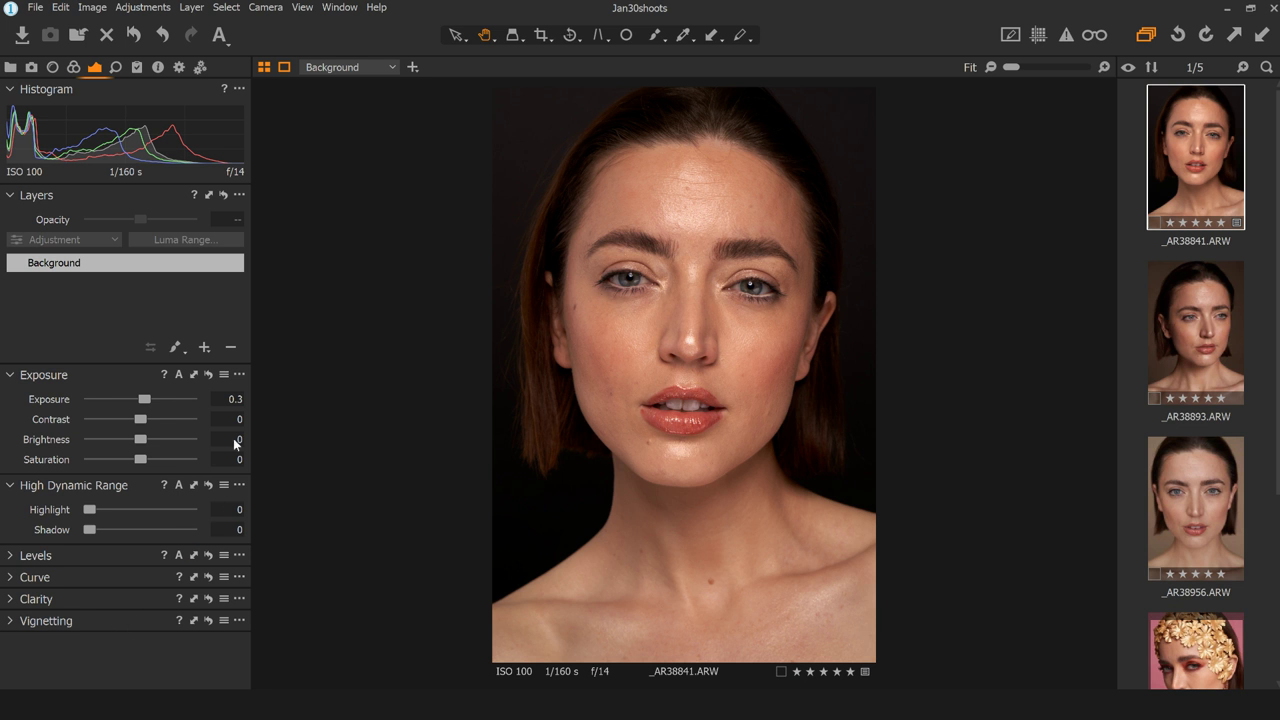
- Adjust Levels on the first portrait, then load the gold-flower portrait _AR39025.ARW
{"action": "left_click", "coordinate": [17, 196]}
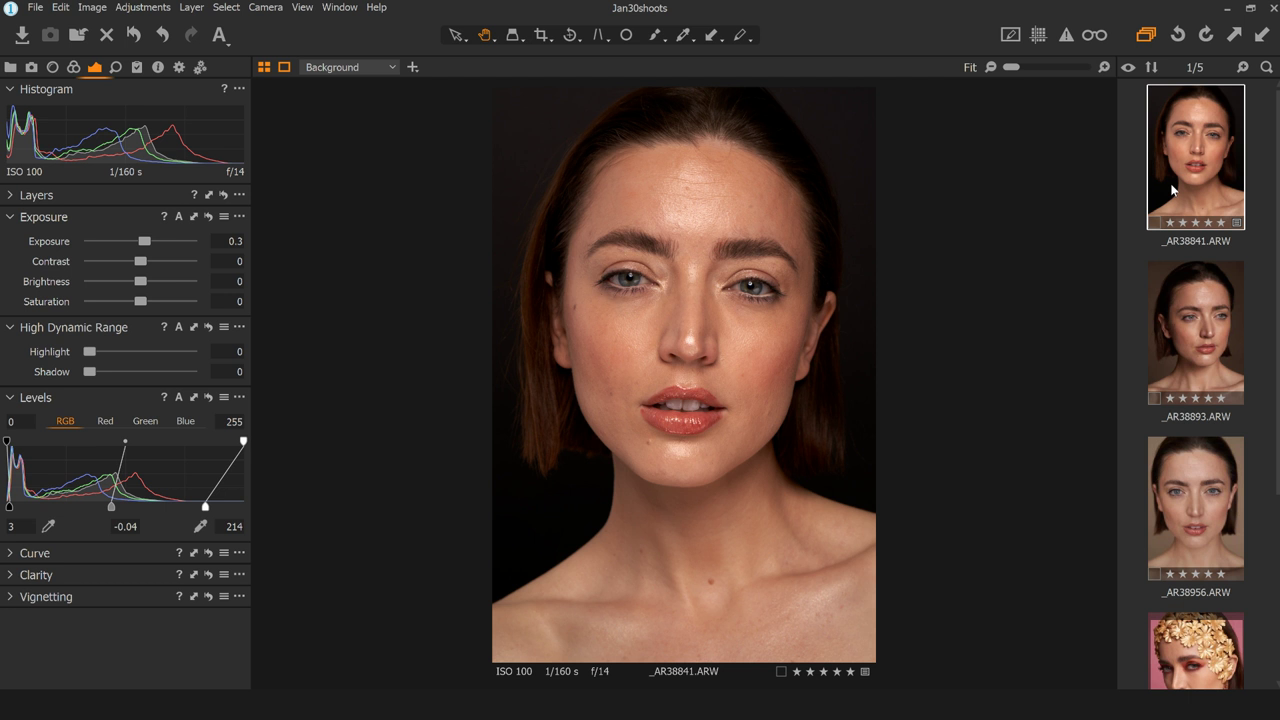
{"action": "left_click", "coordinate": [1166, 625]}
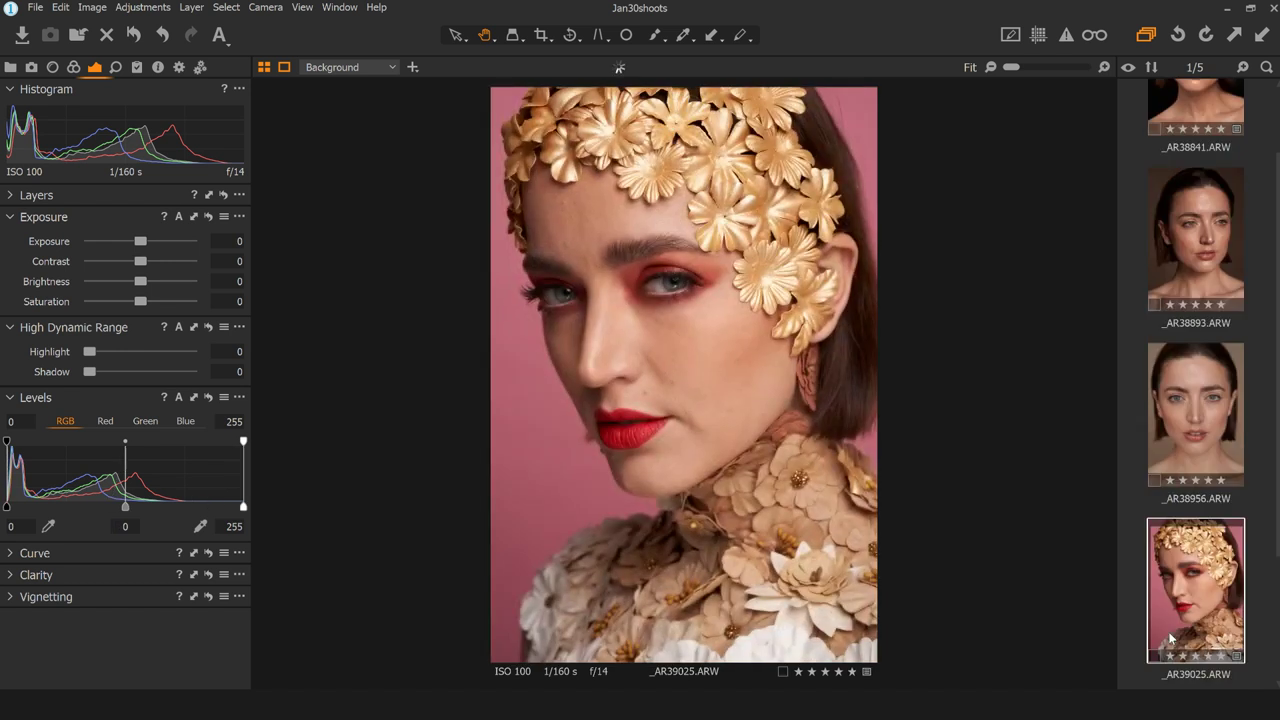